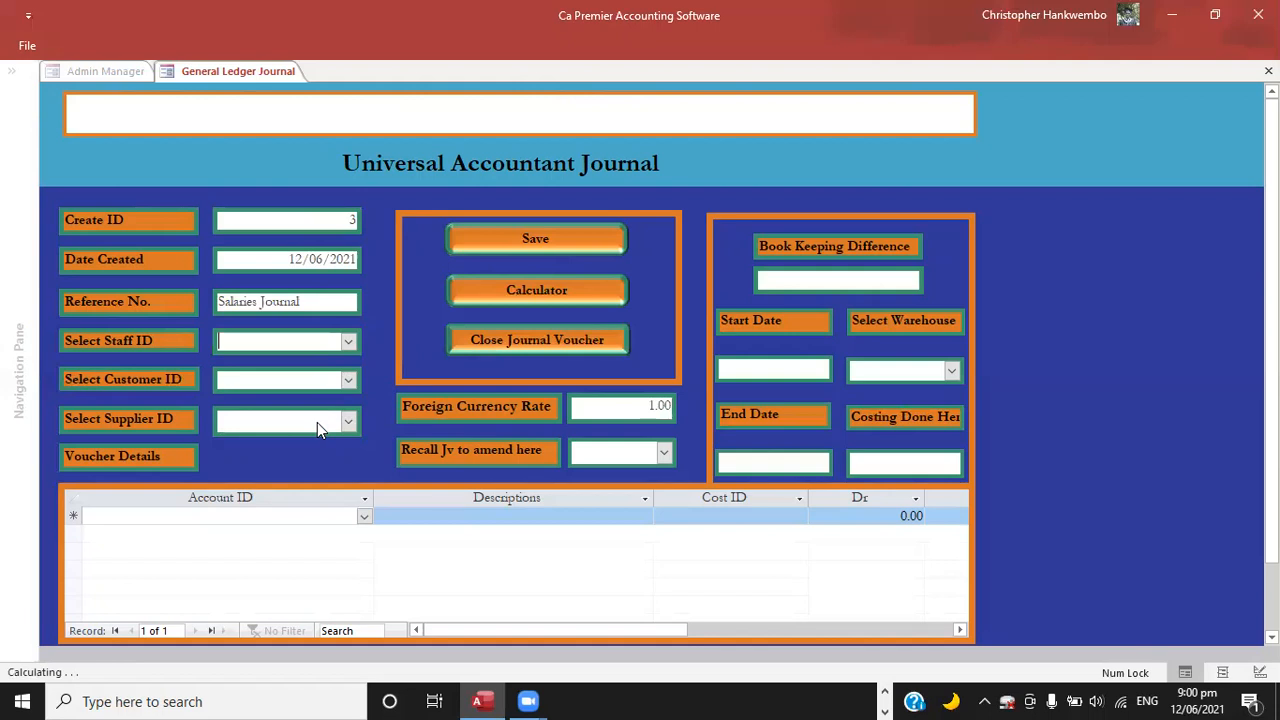
Set the first voucher line's account to Salaries & Wages-Locals.
key("Tab")
key("Tab")
key("Tab")
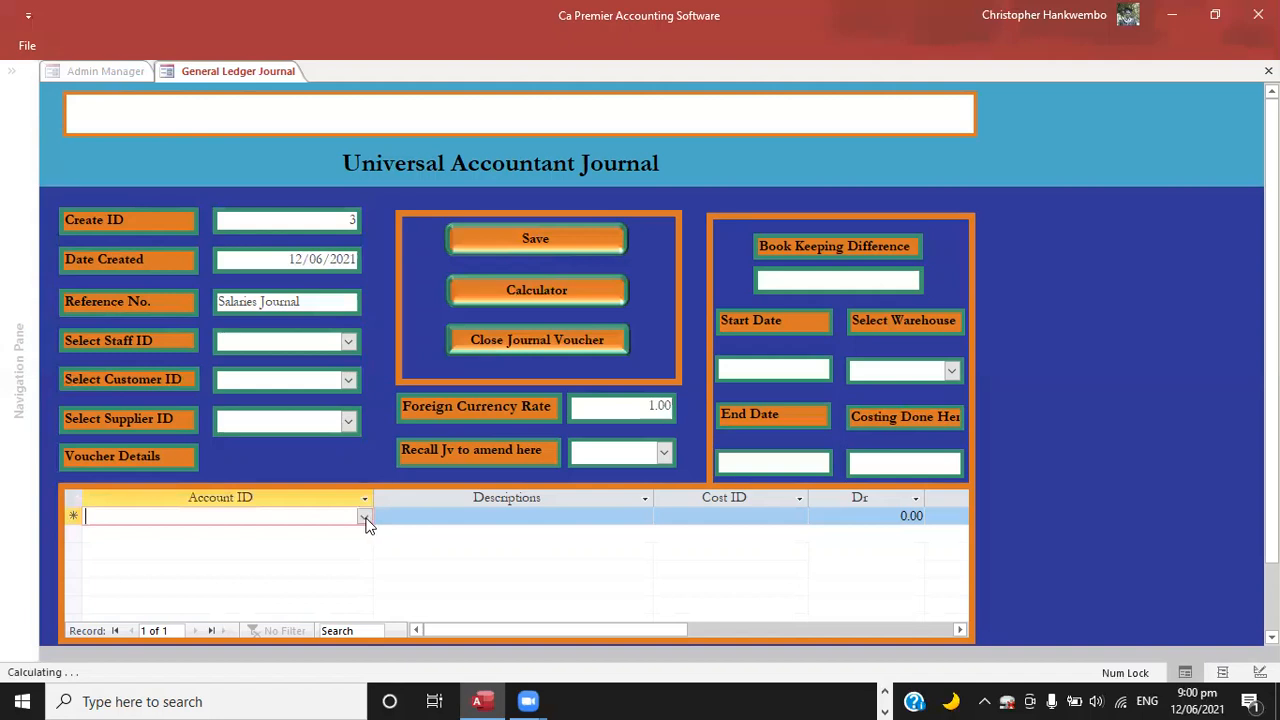
left_click(364, 517)
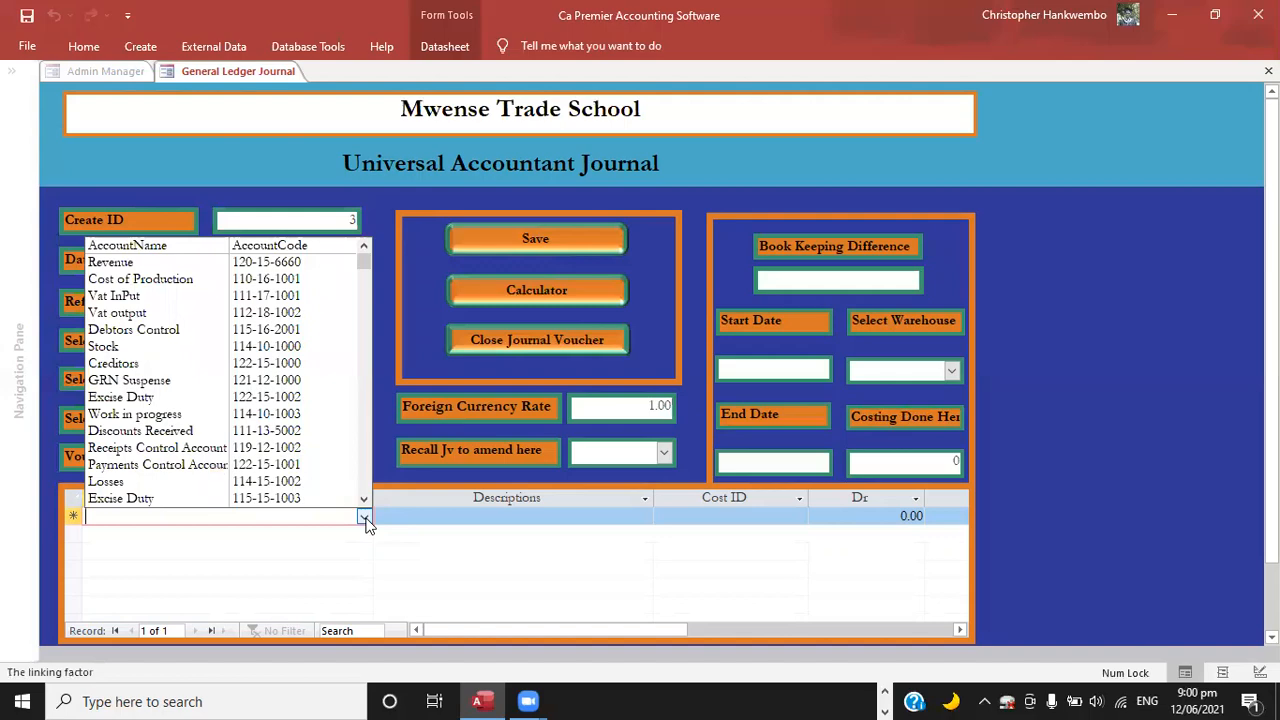
type("wa")
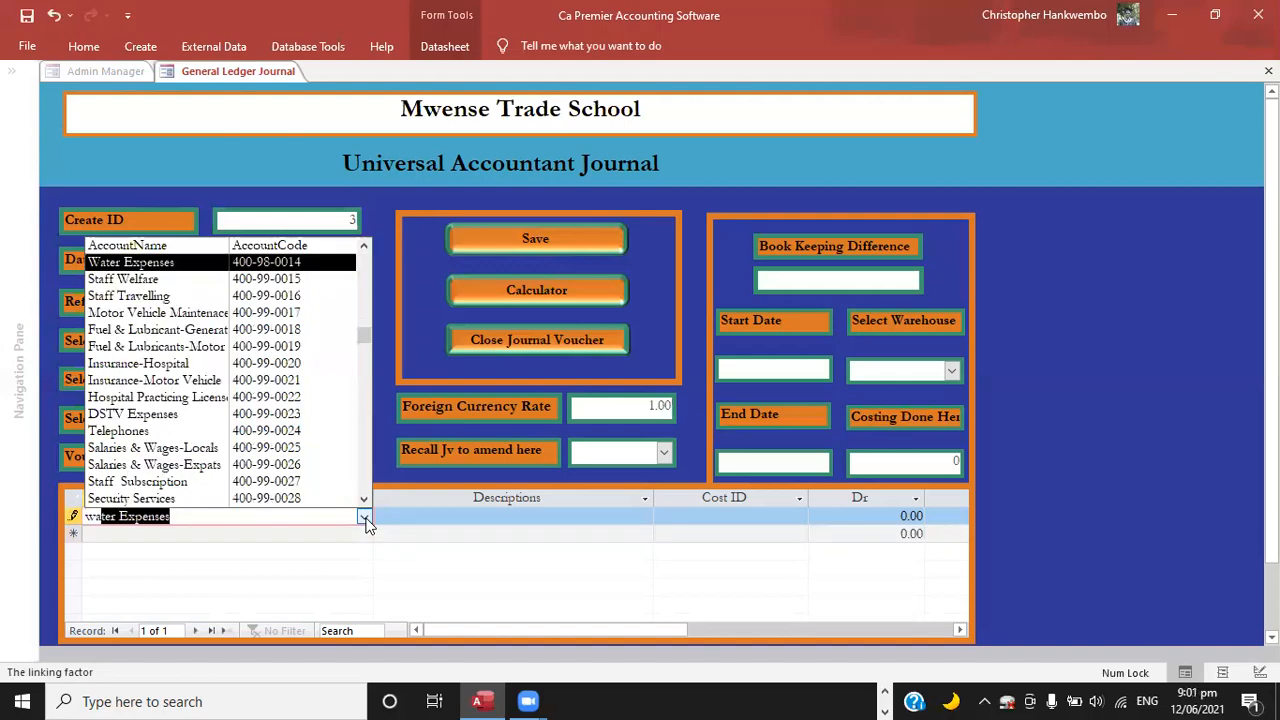
type("g")
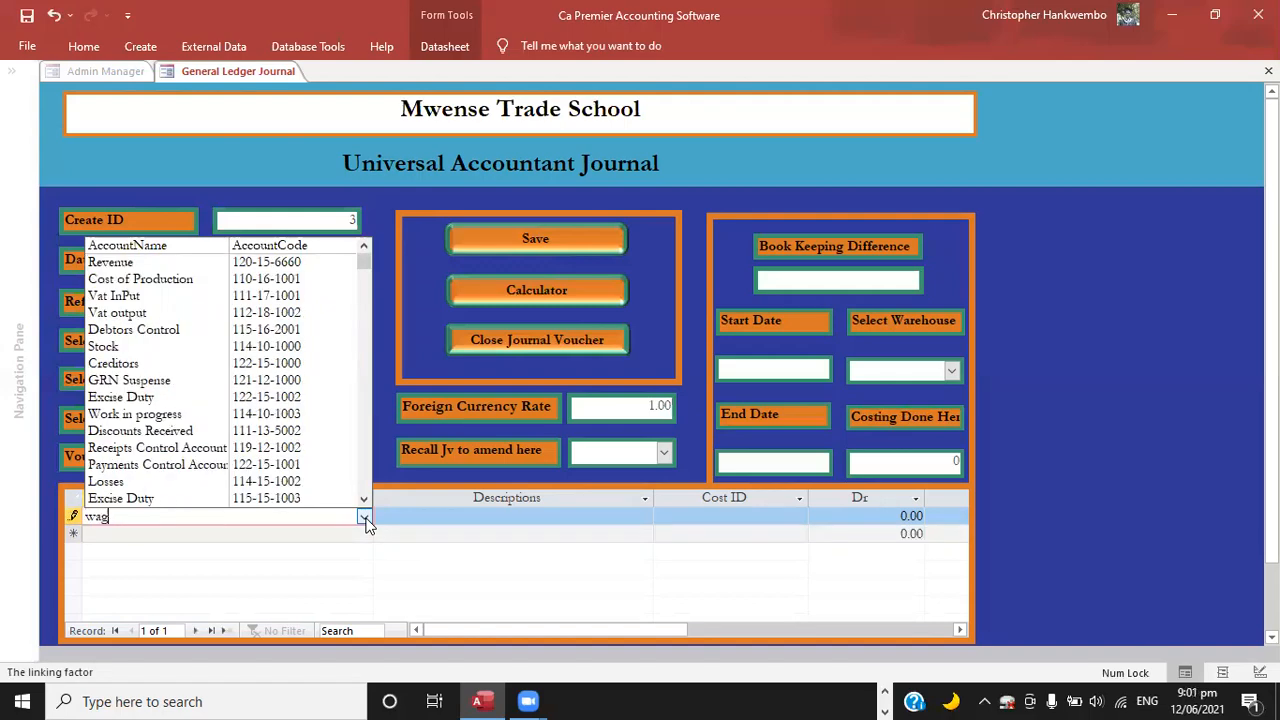
key("BackSpace")
key("BackSpace")
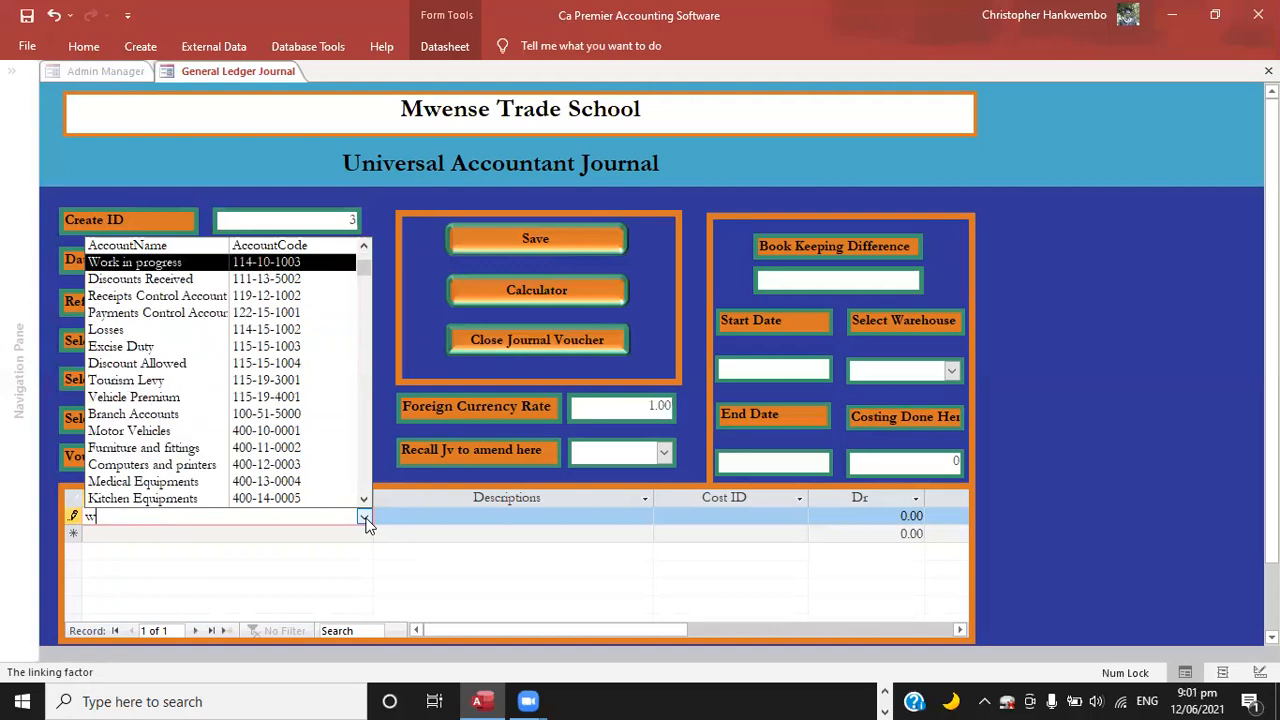
key("BackSpace")
type("salaries & Wages-Locals")
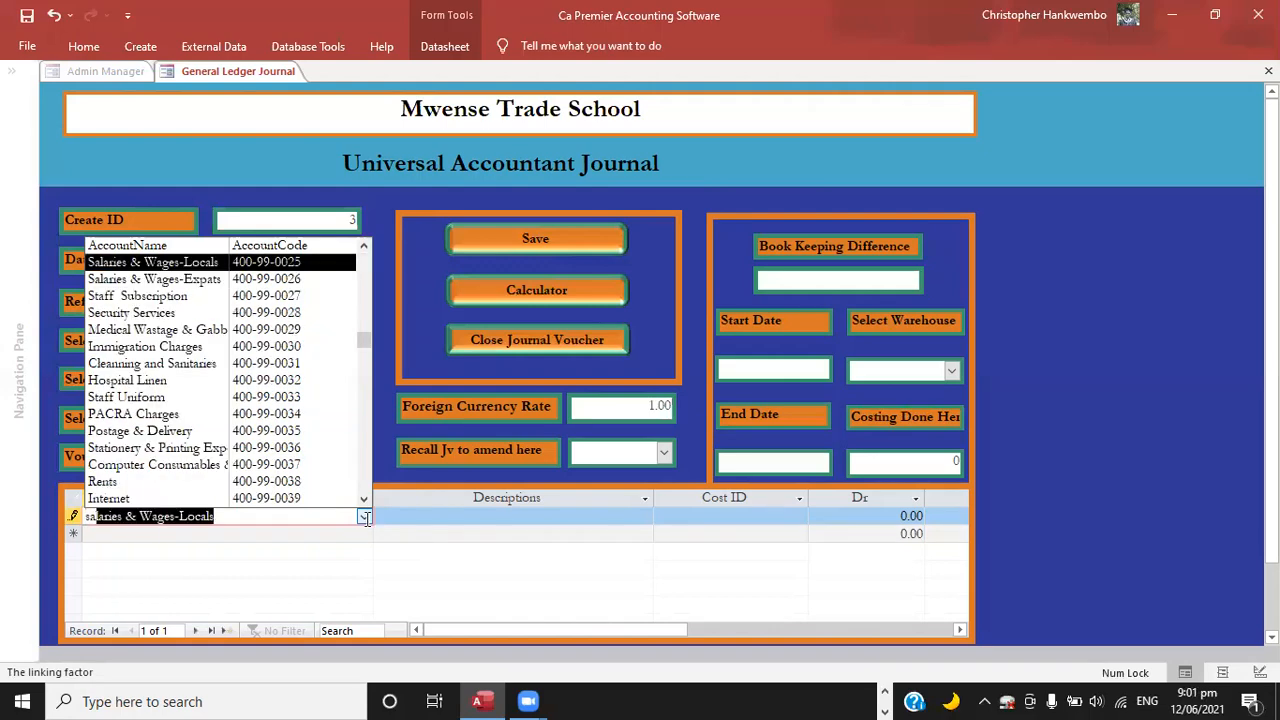
key("Tab")
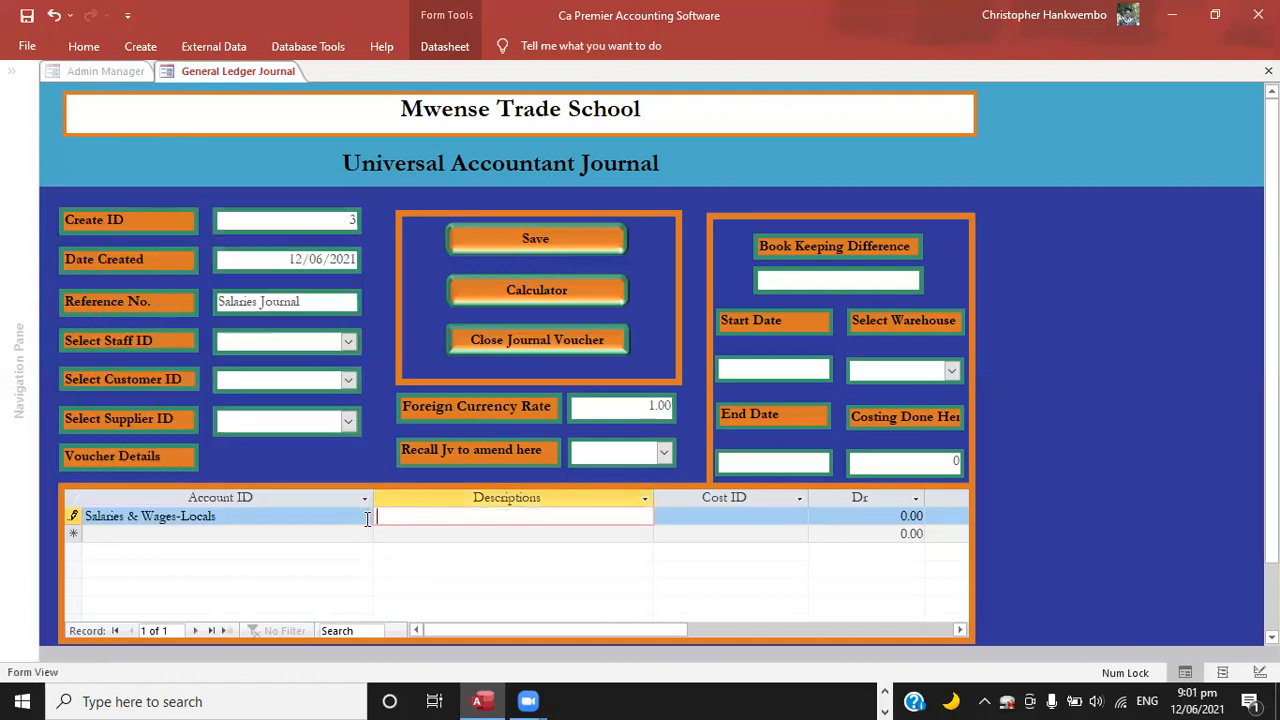
Enter the first line's description as "Being salaries for the month of May 2021 now booked" and copy that text.
type("Being salaries for the ")
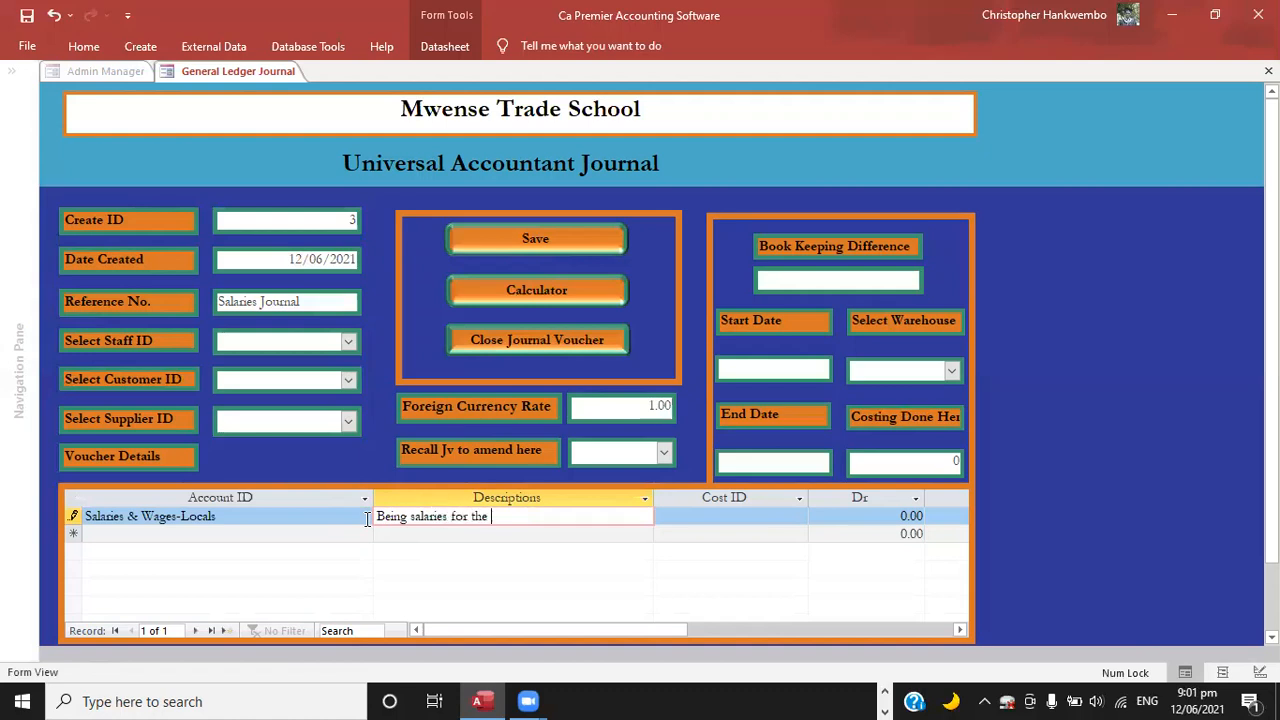
type("month of May 2021 n")
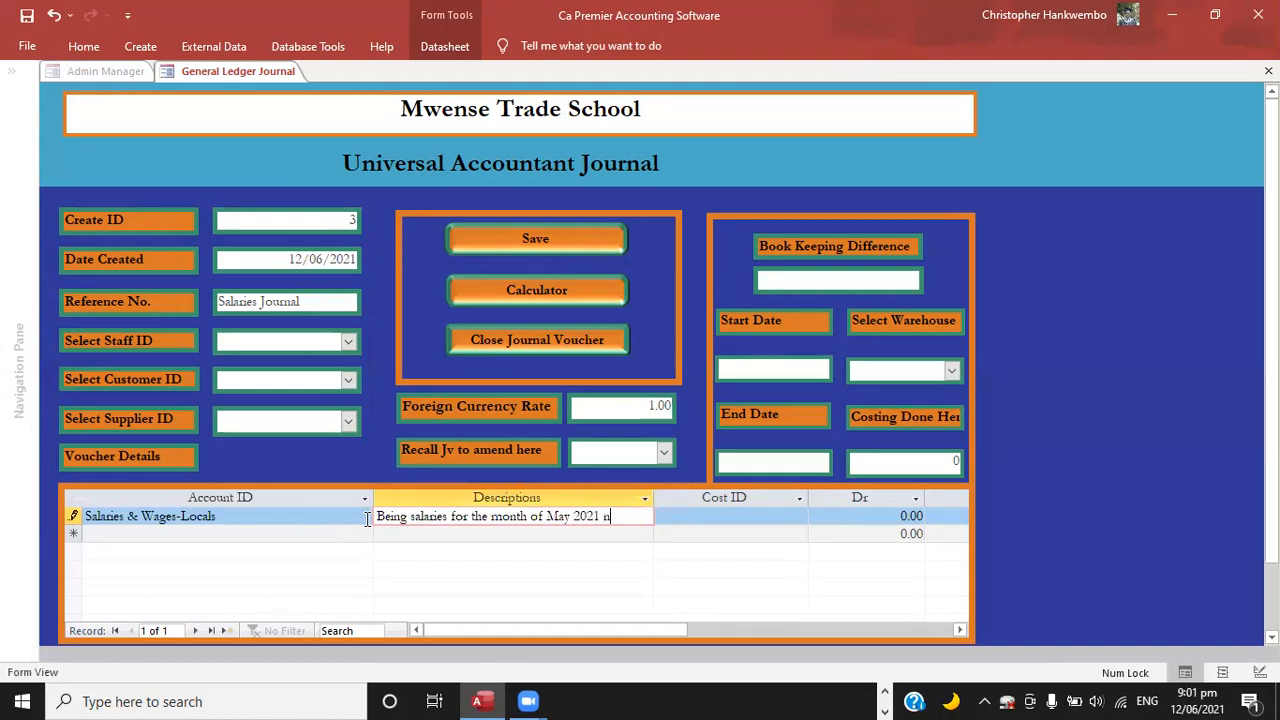
type("ow book")
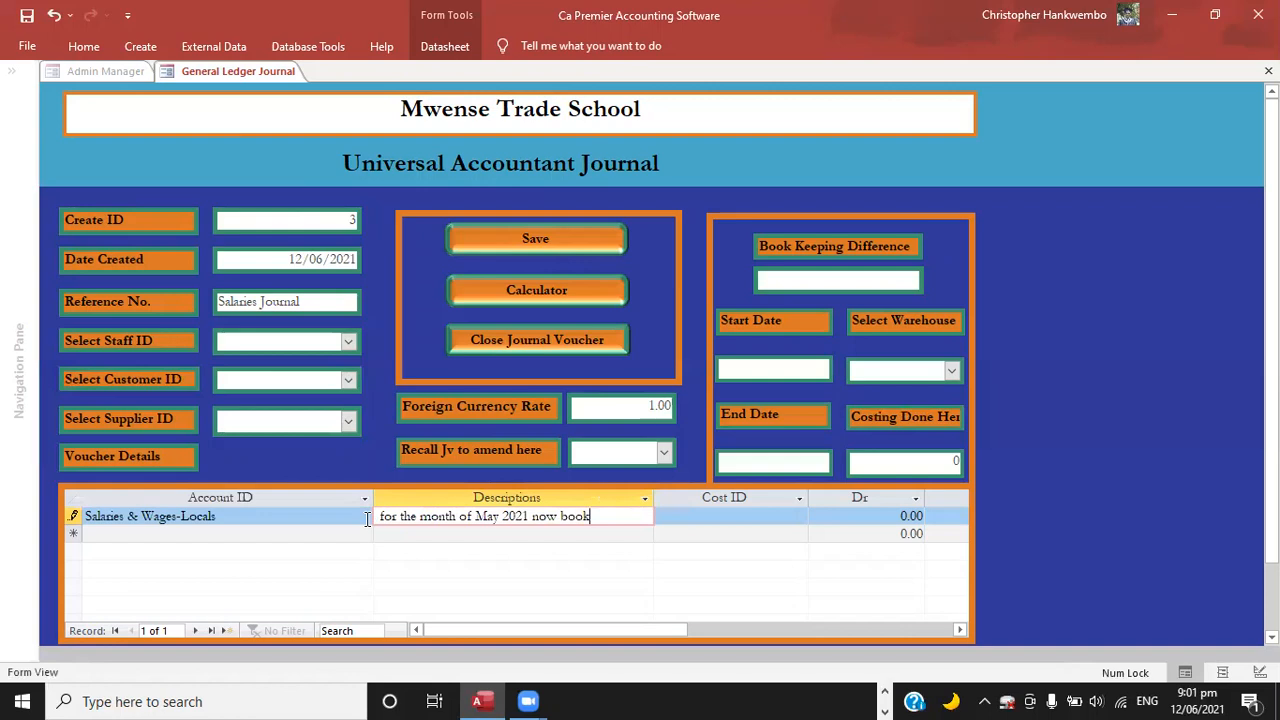
type("ed")
key("shift+Home")
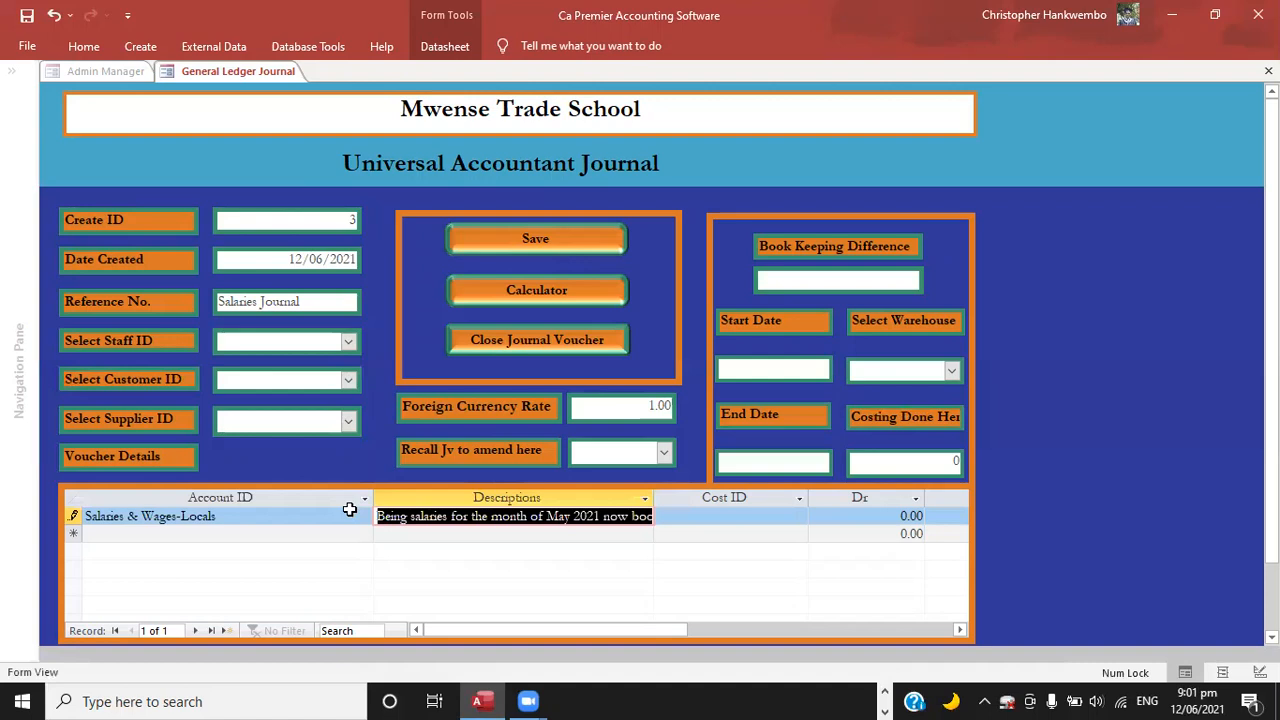
Assign the Salaries & Wages-Locals line to the Accounts Dept cost ID and debit it 15,000.
key("Tab")
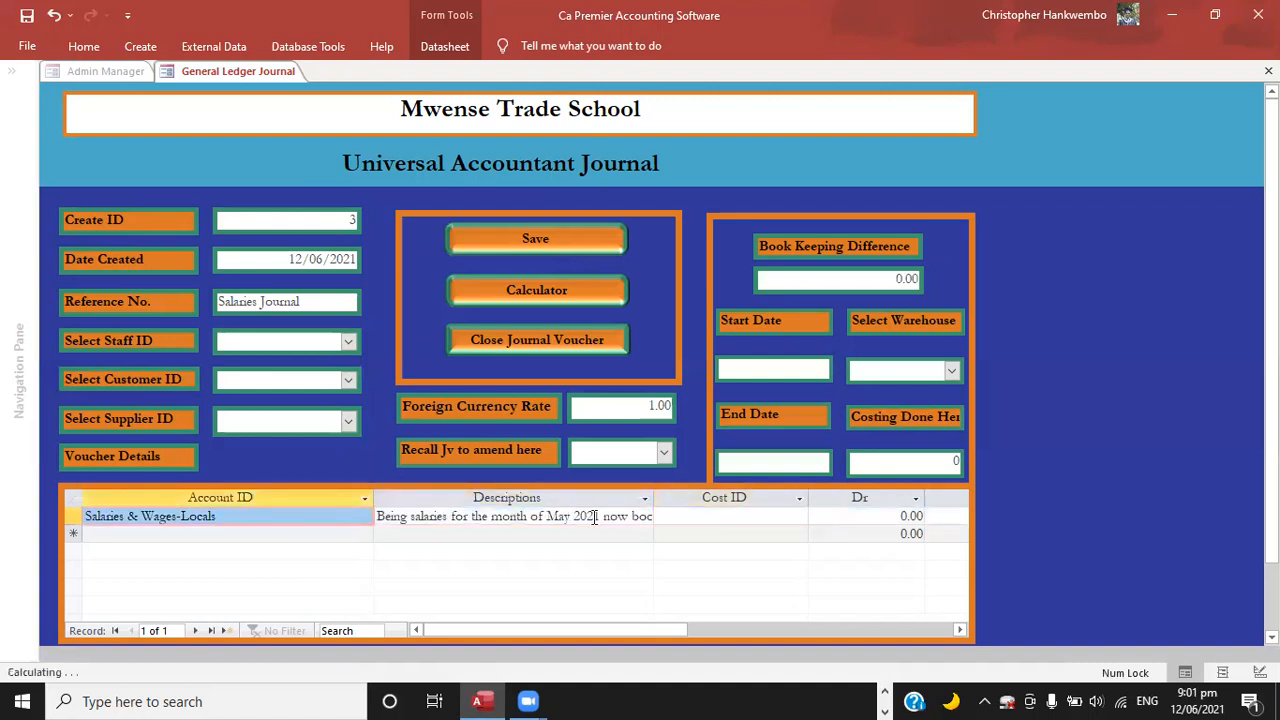
left_click(732, 530)
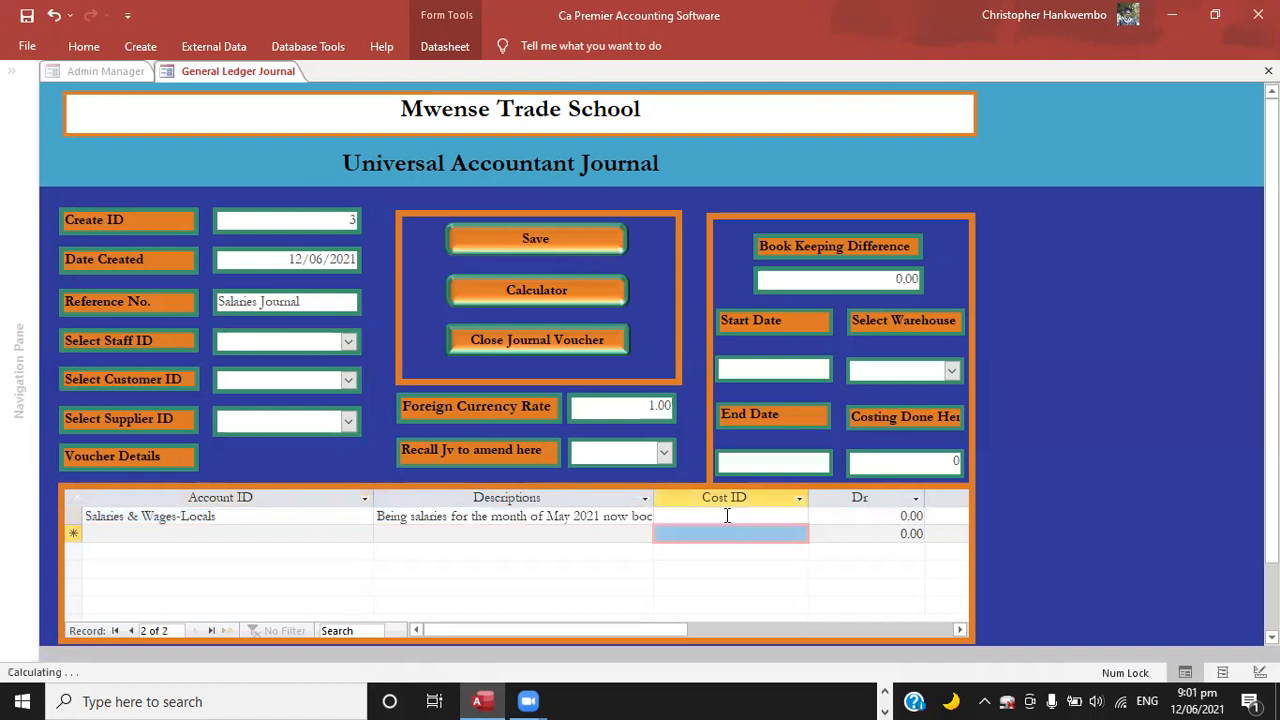
left_click(799, 517)
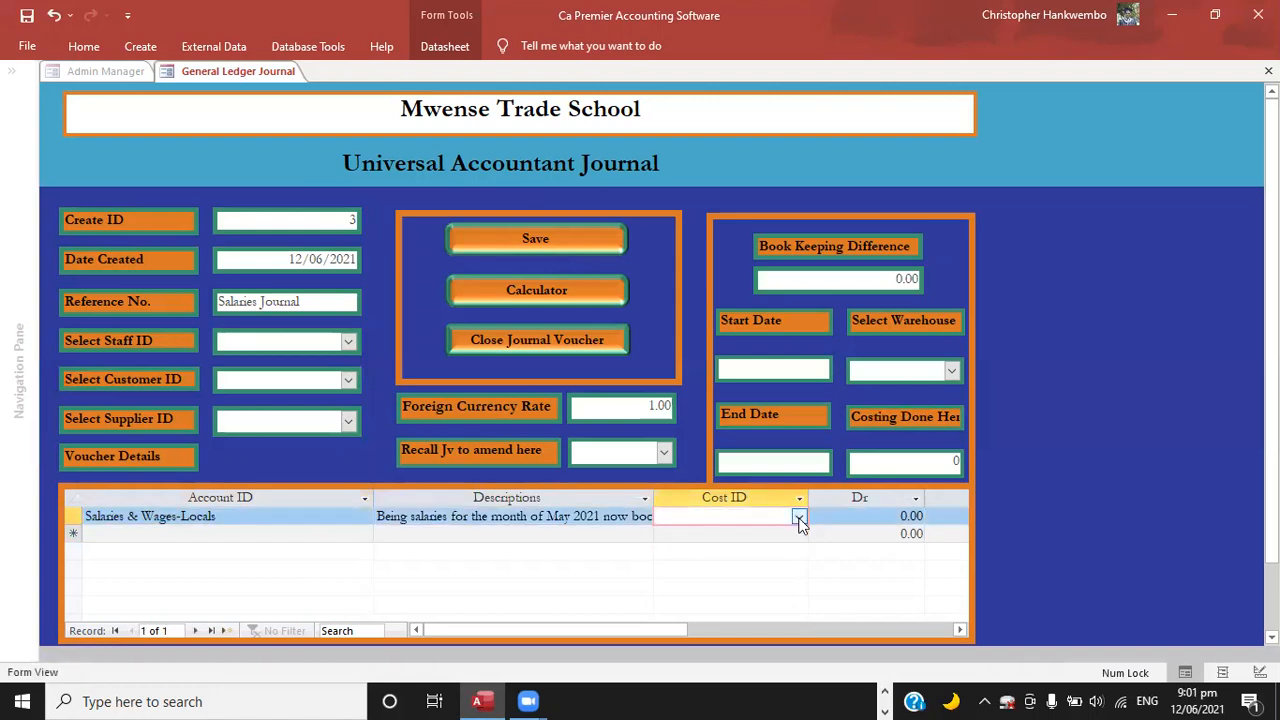
left_click(799, 517)
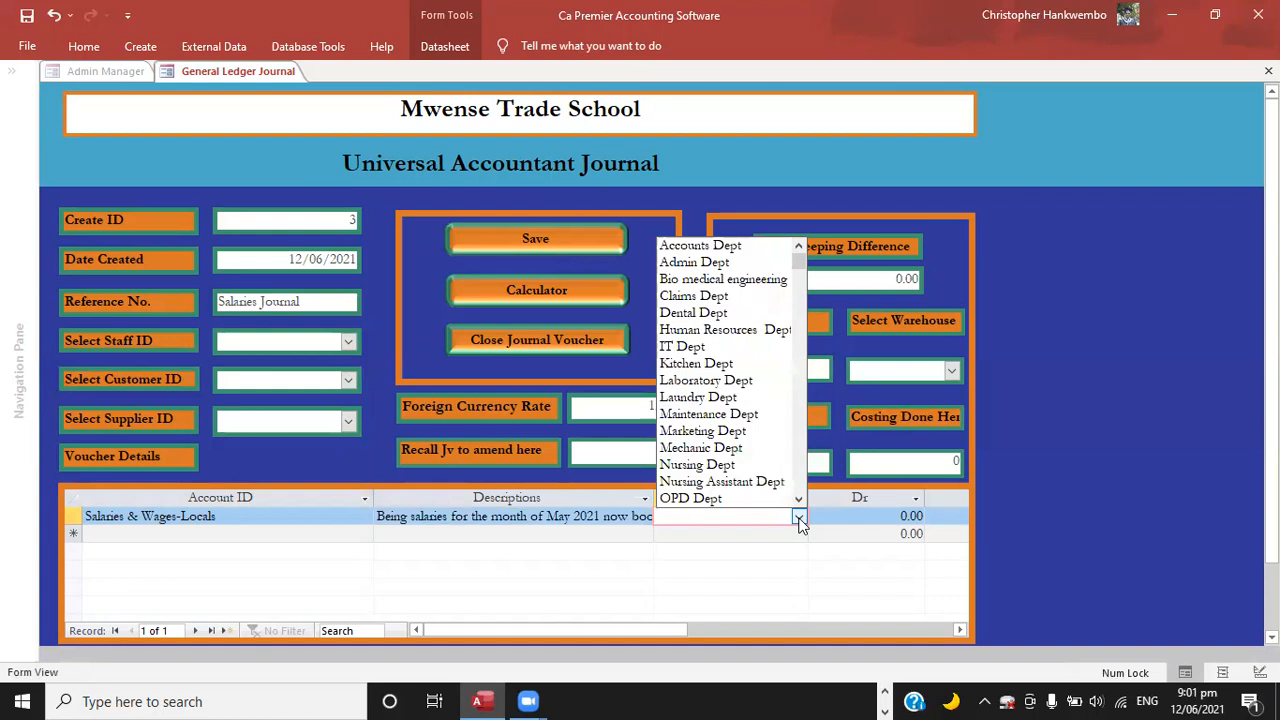
left_click(742, 246)
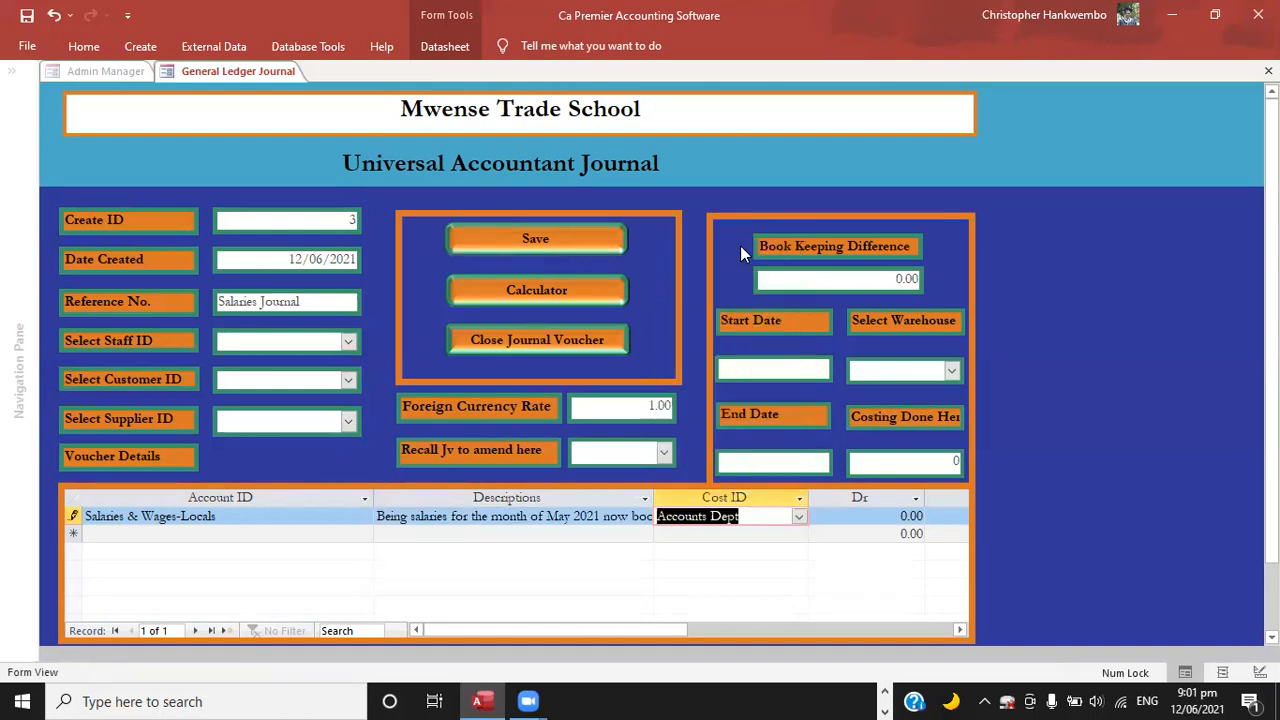
key("Tab")
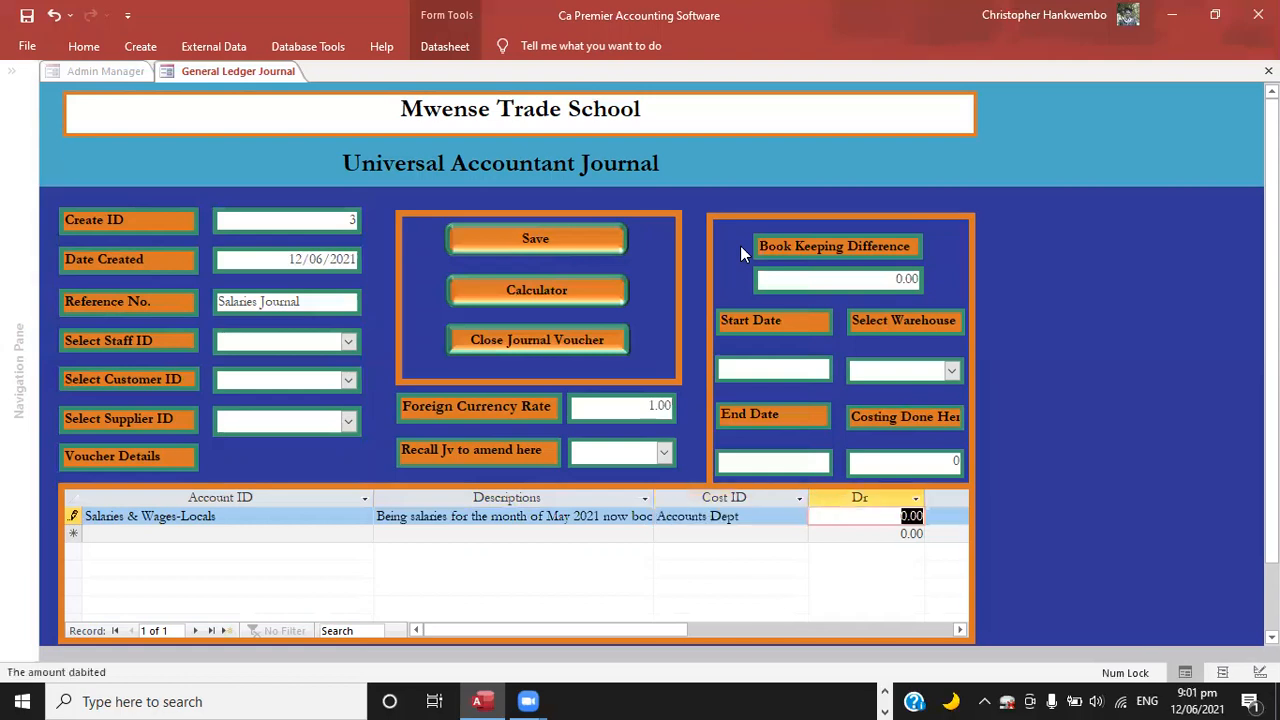
type("1500")
key("Tab")
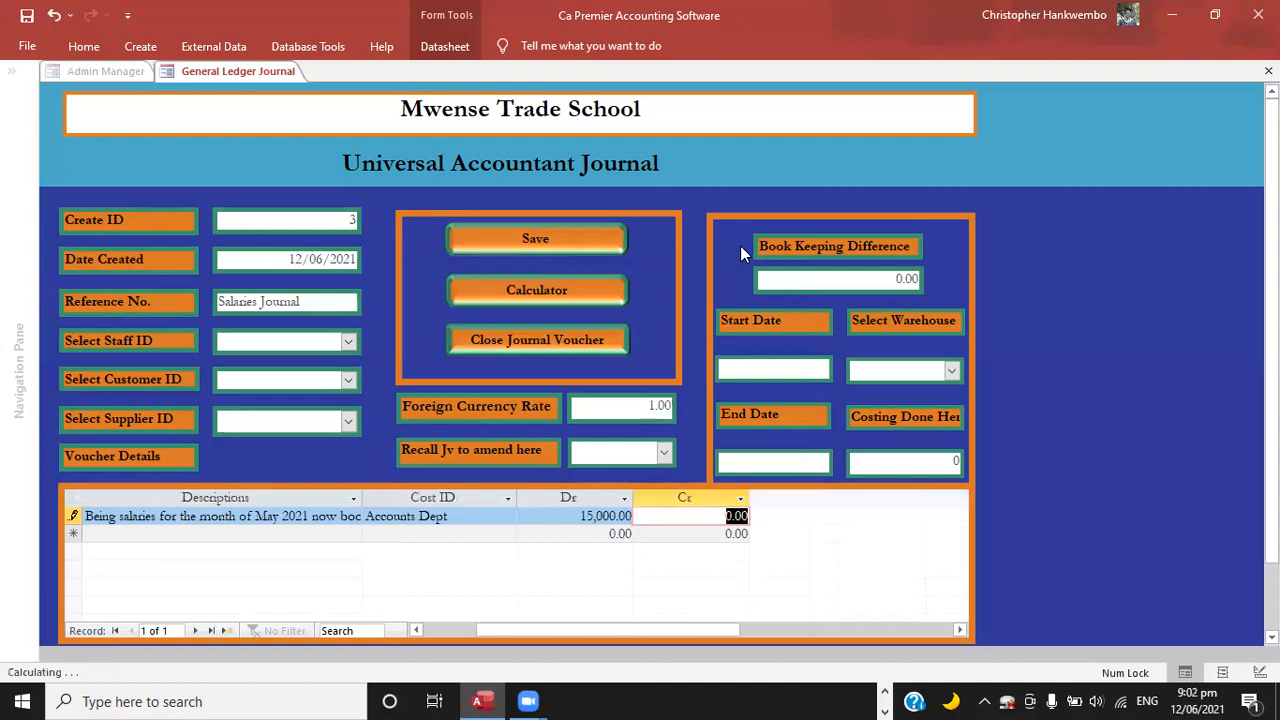
key("Tab")
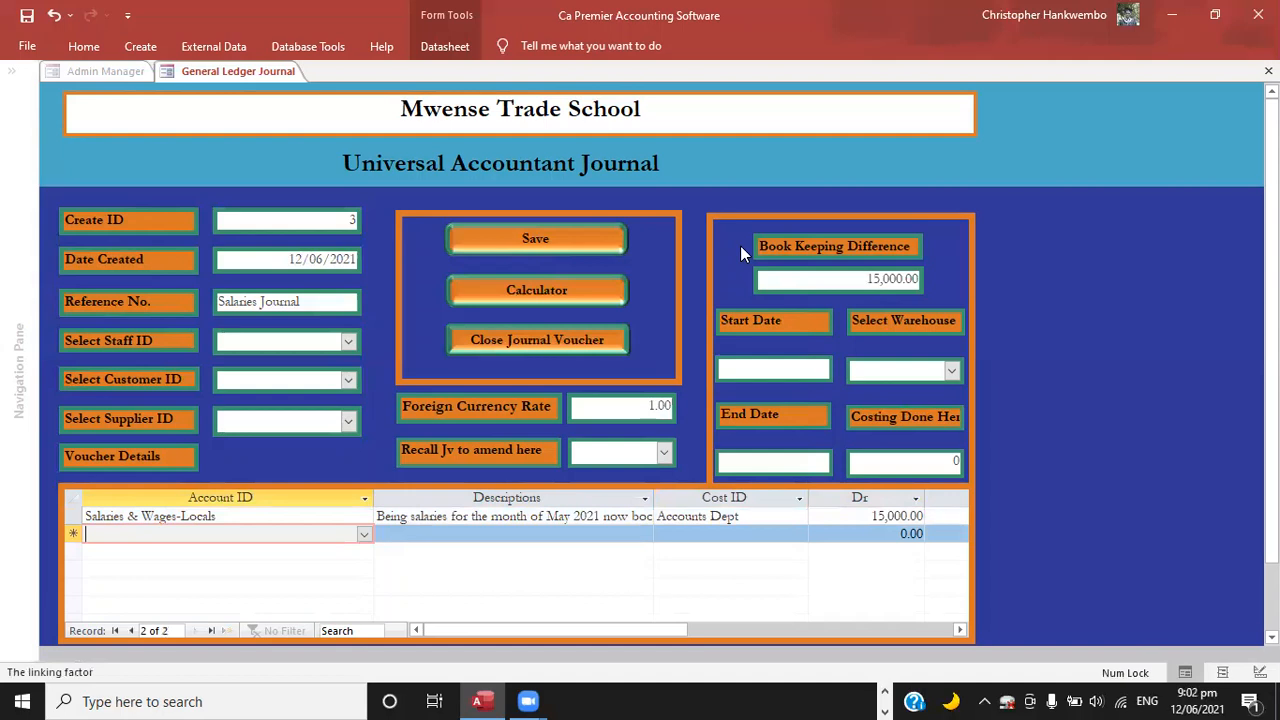
Set the second voucher line's account to Bank - ZANACO - ZMK.
type("z")
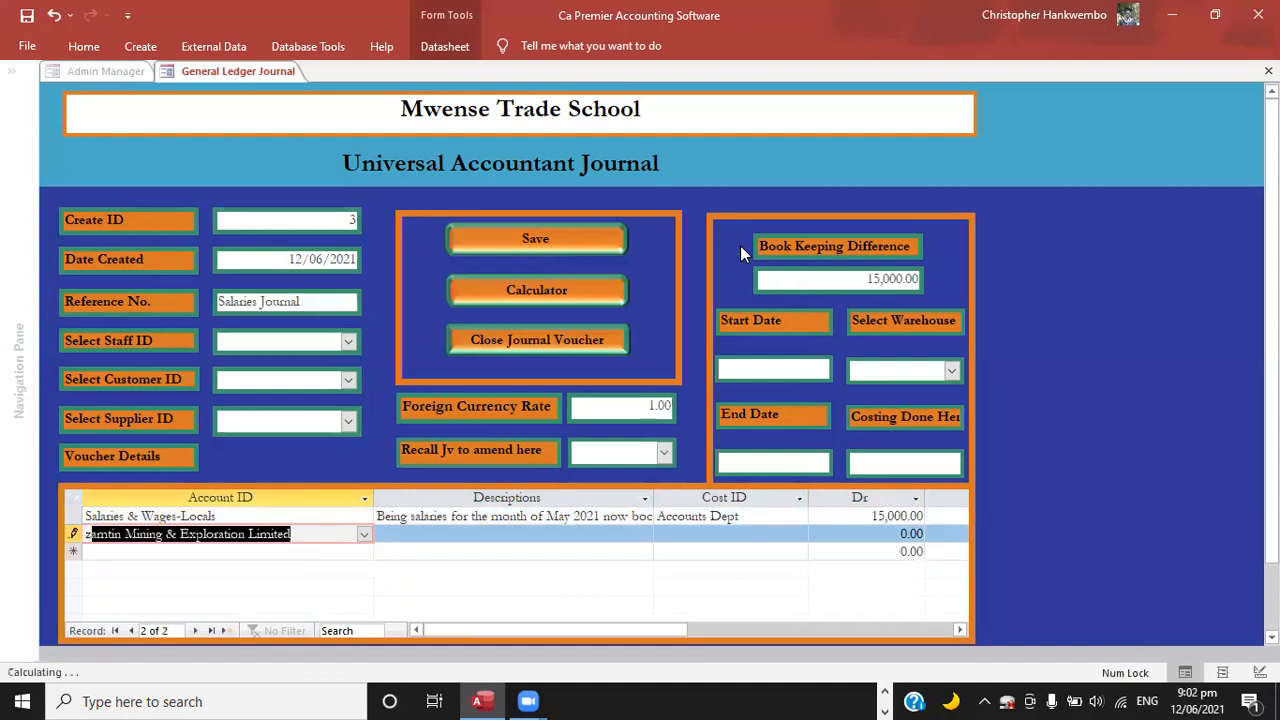
key("BackSpace")
key("BackSpace")
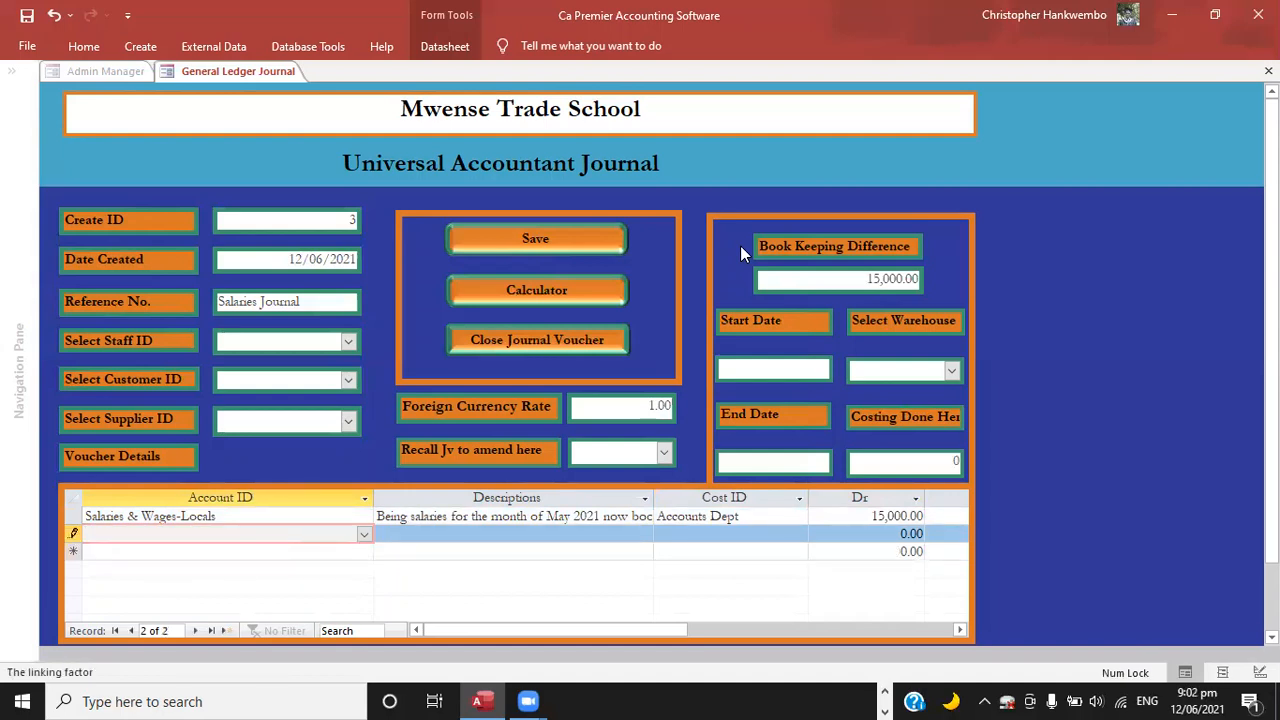
type("B")
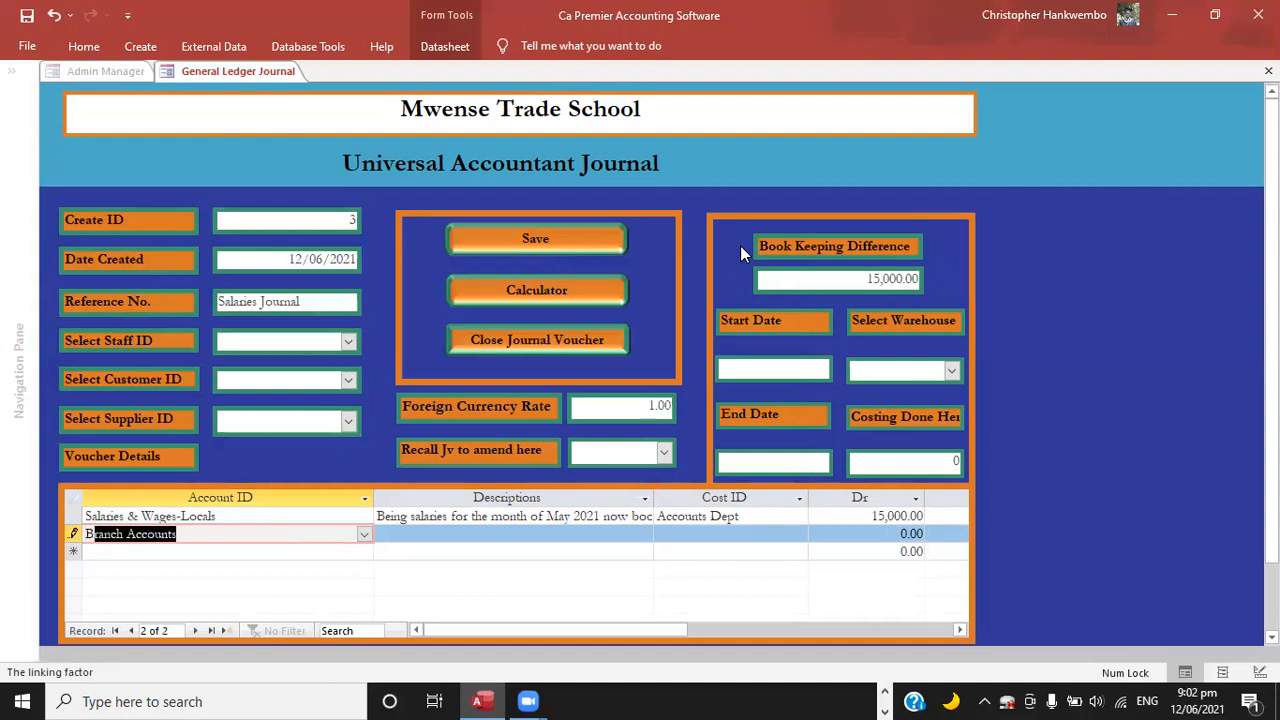
type("ank - ZANACO - ZMK")
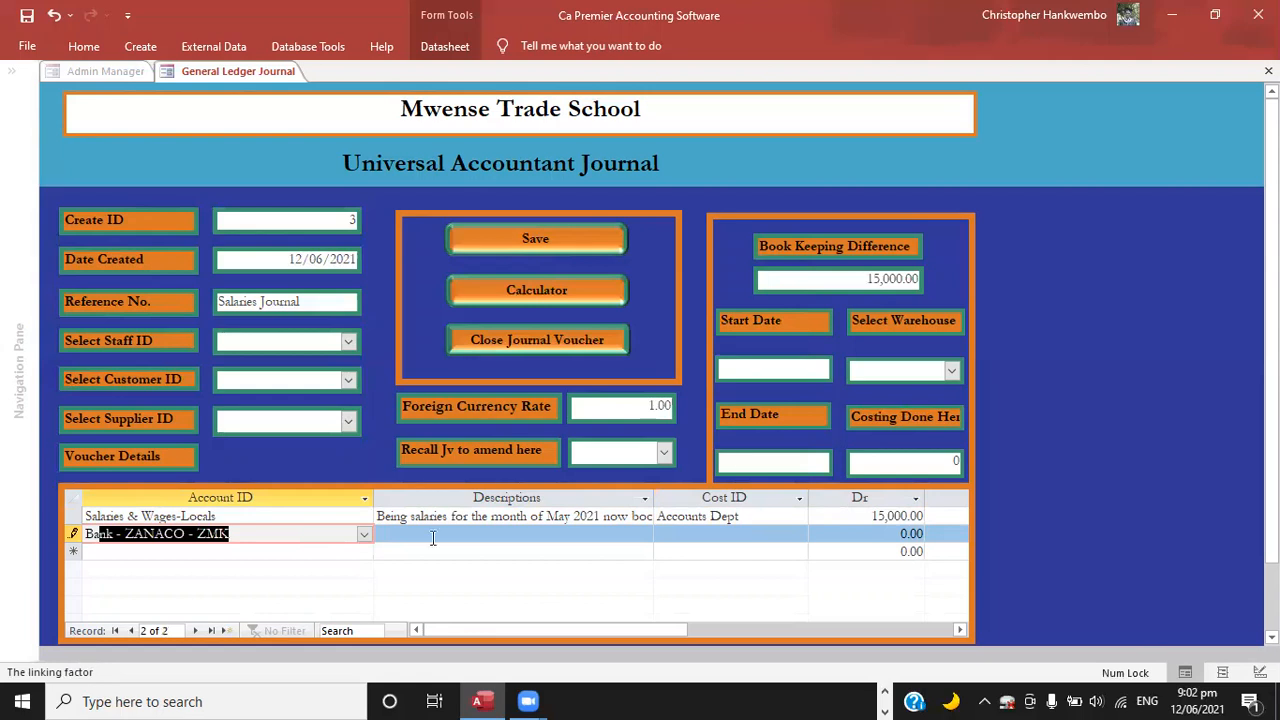
left_click(364, 537)
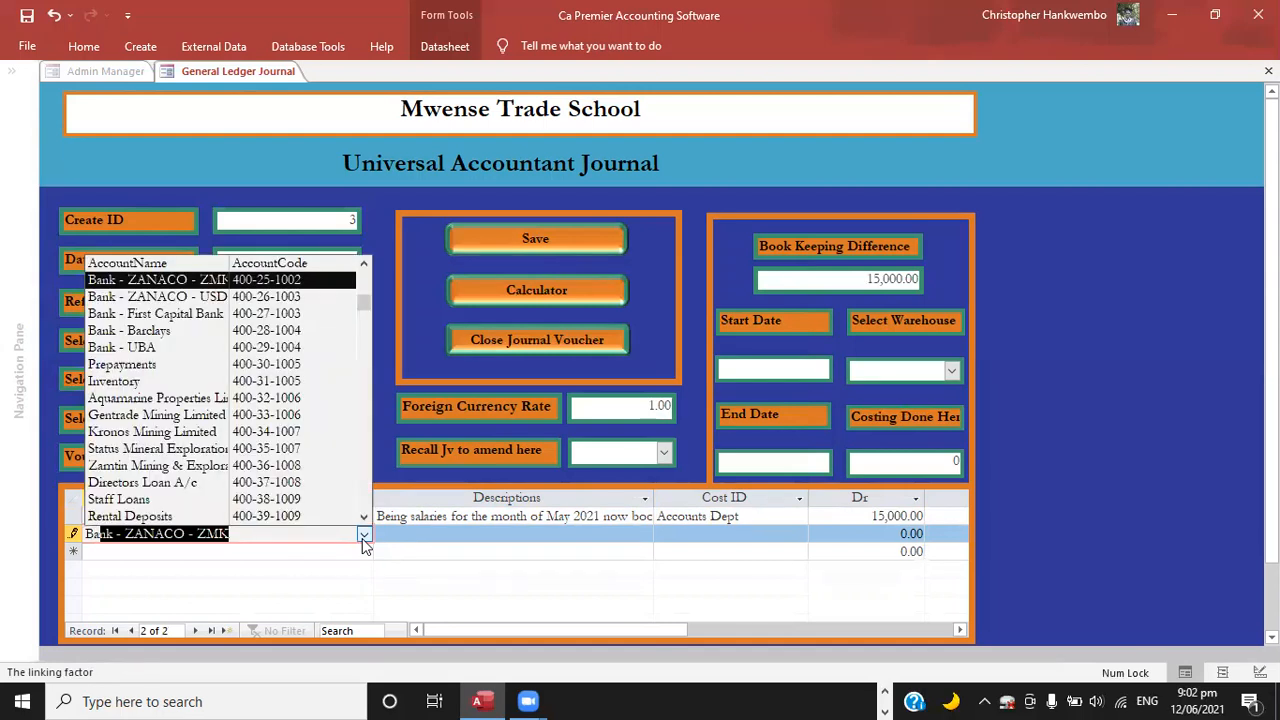
left_click(267, 283)
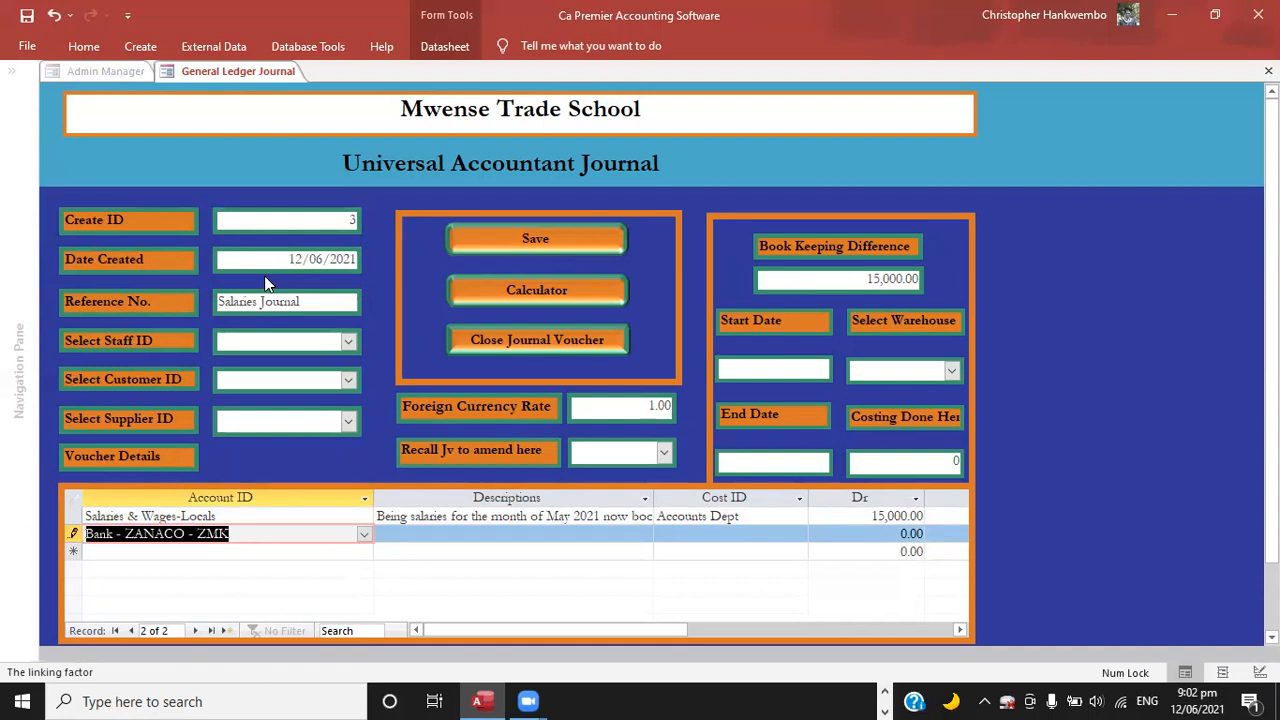
Paste the copied salaries description into the bank line and credit it 15000, leaving its cost ID blank.
key("Tab")
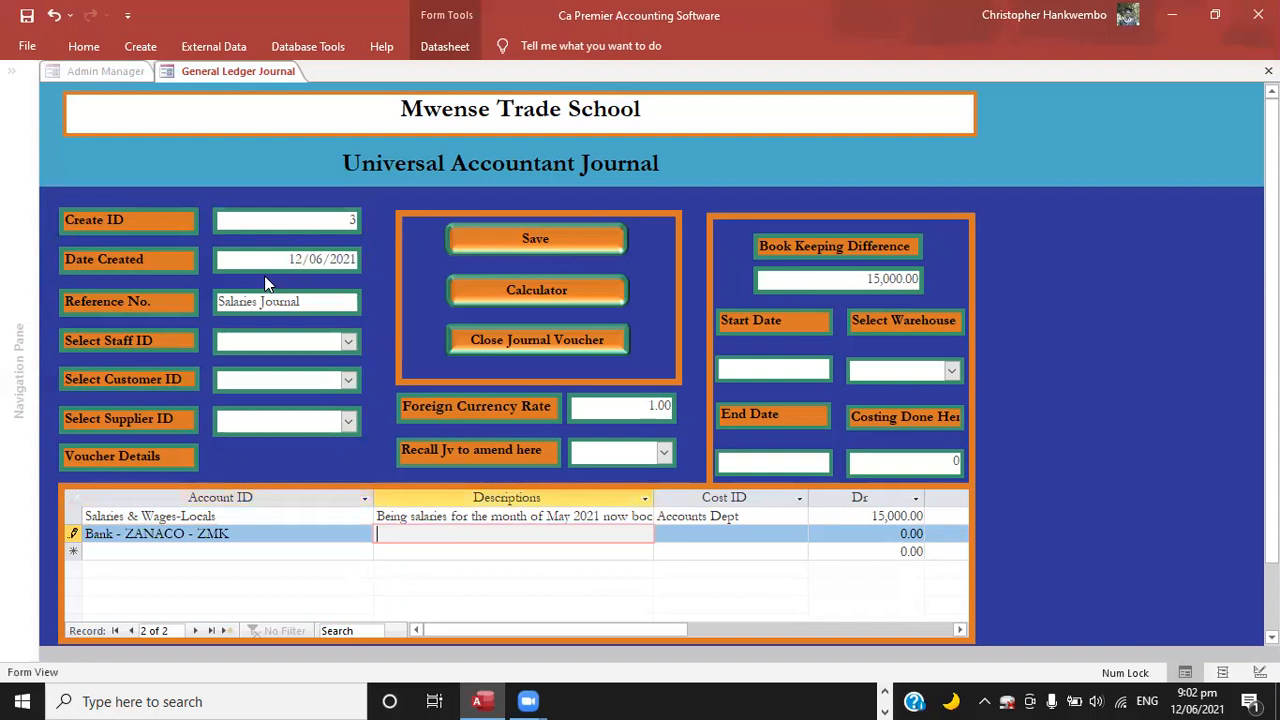
key("ctrl+v")
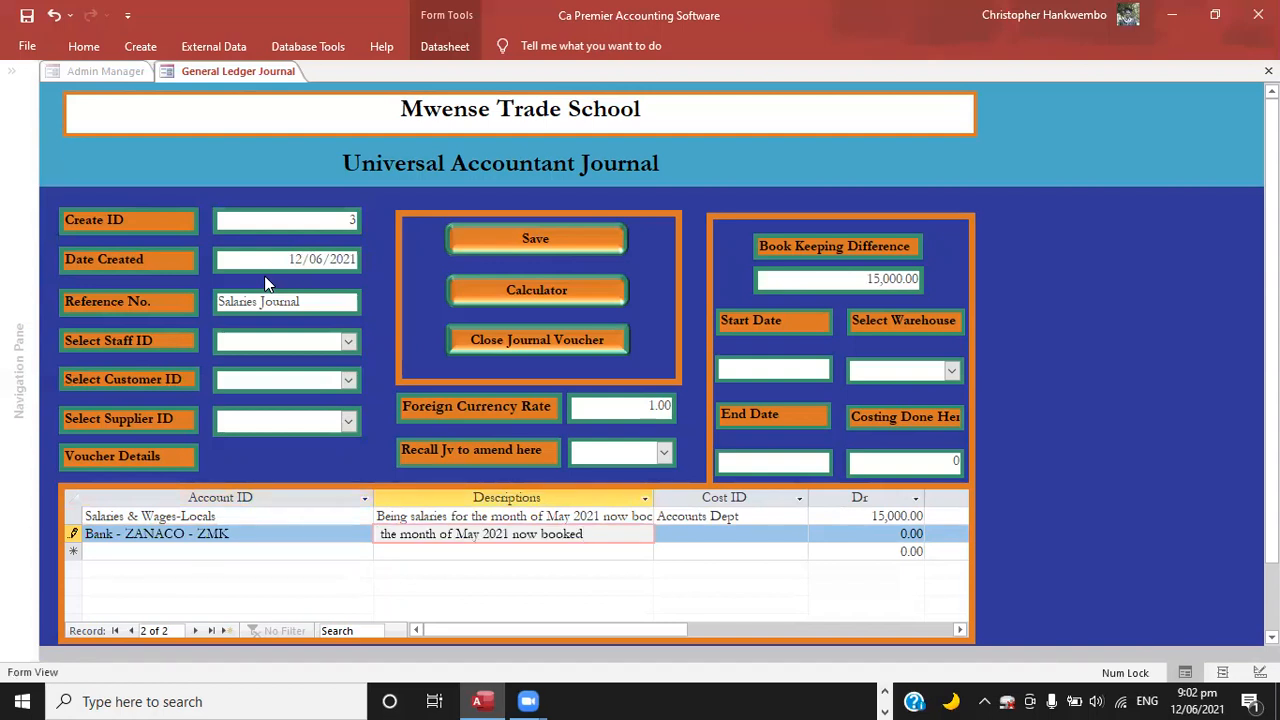
key("Tab")
key("Tab")
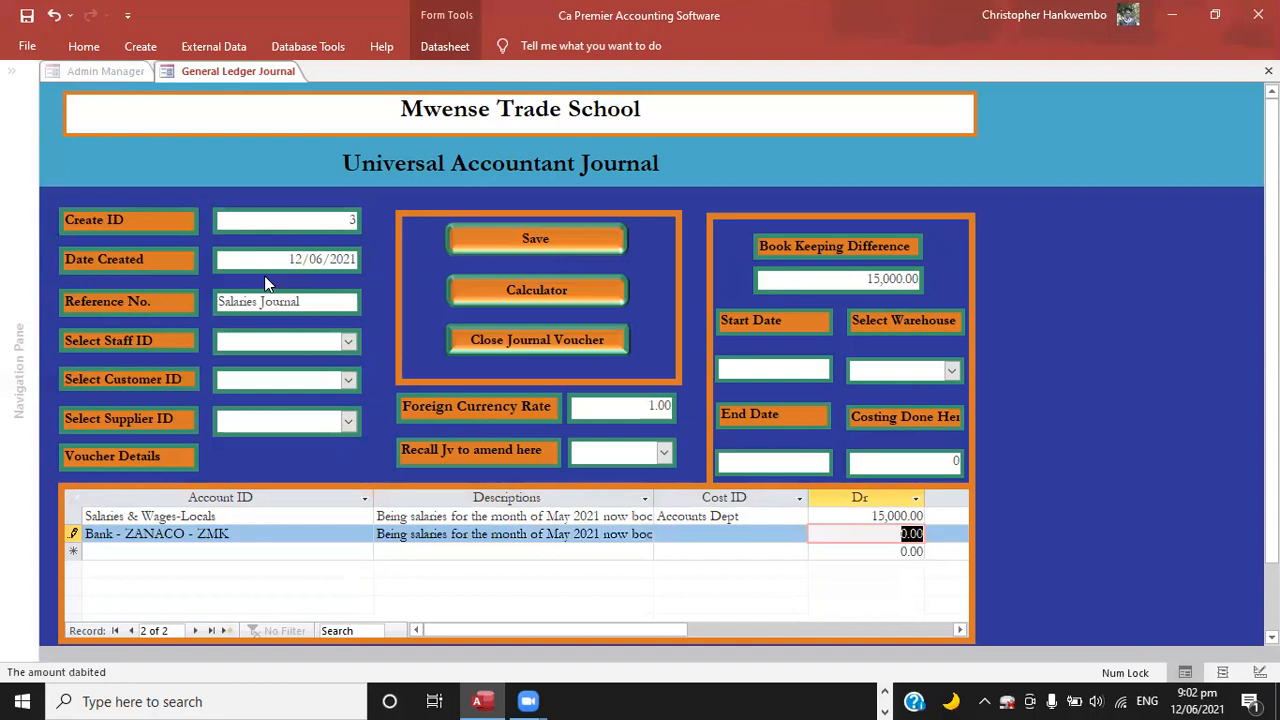
key("Tab")
type("15000")
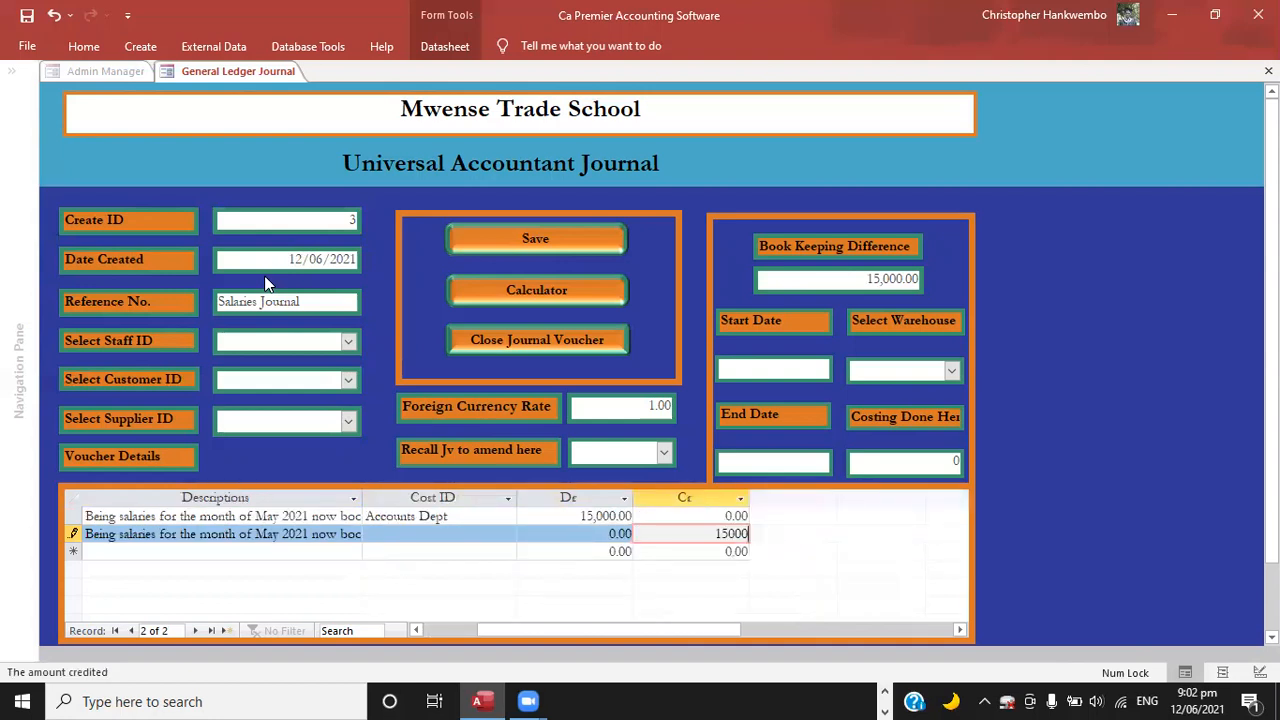
key("Tab")
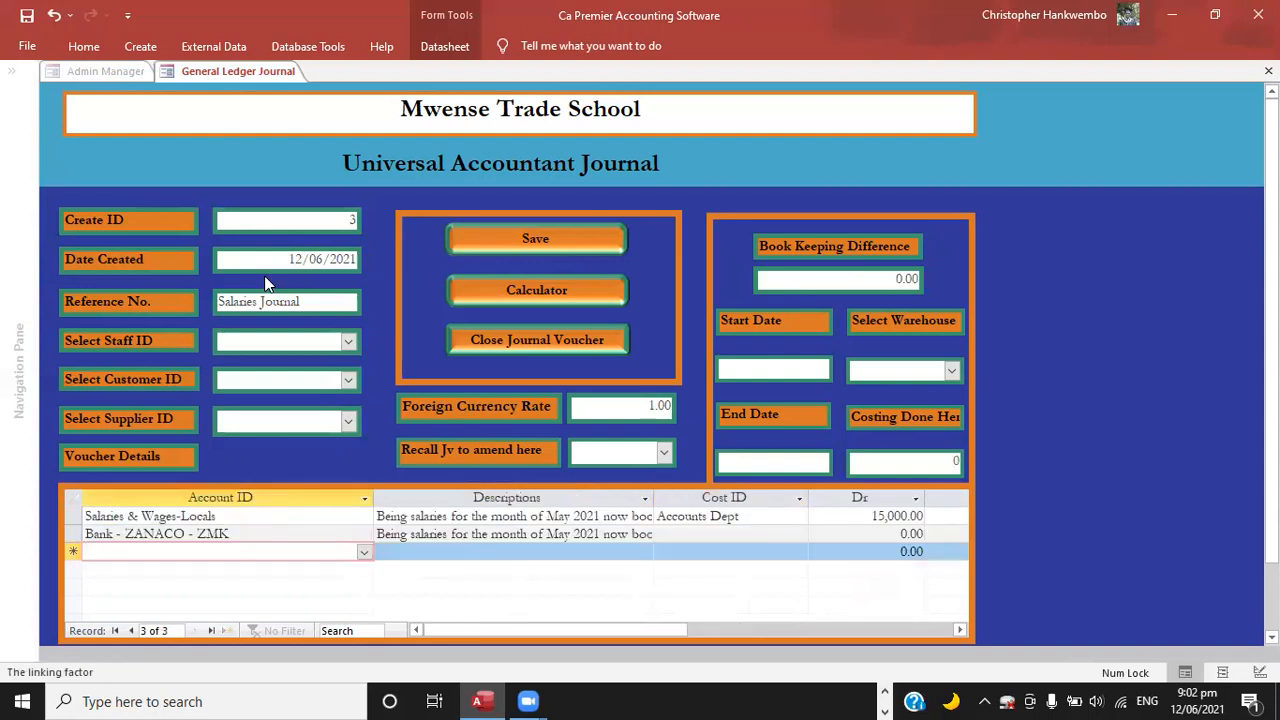
Save the salaries journal voucher and acknowledge the save warning.
key("Tab")
key("Tab")
key("Tab")
key("Tab")
key("Tab")
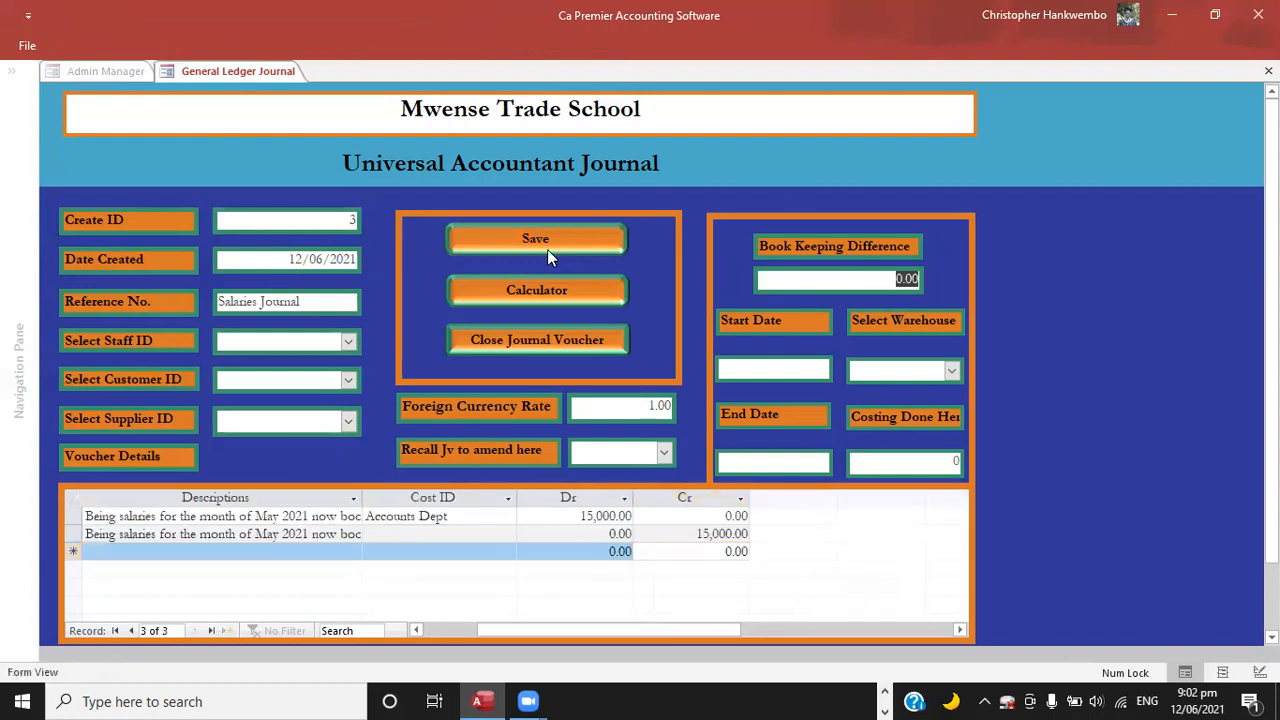
left_click(545, 243)
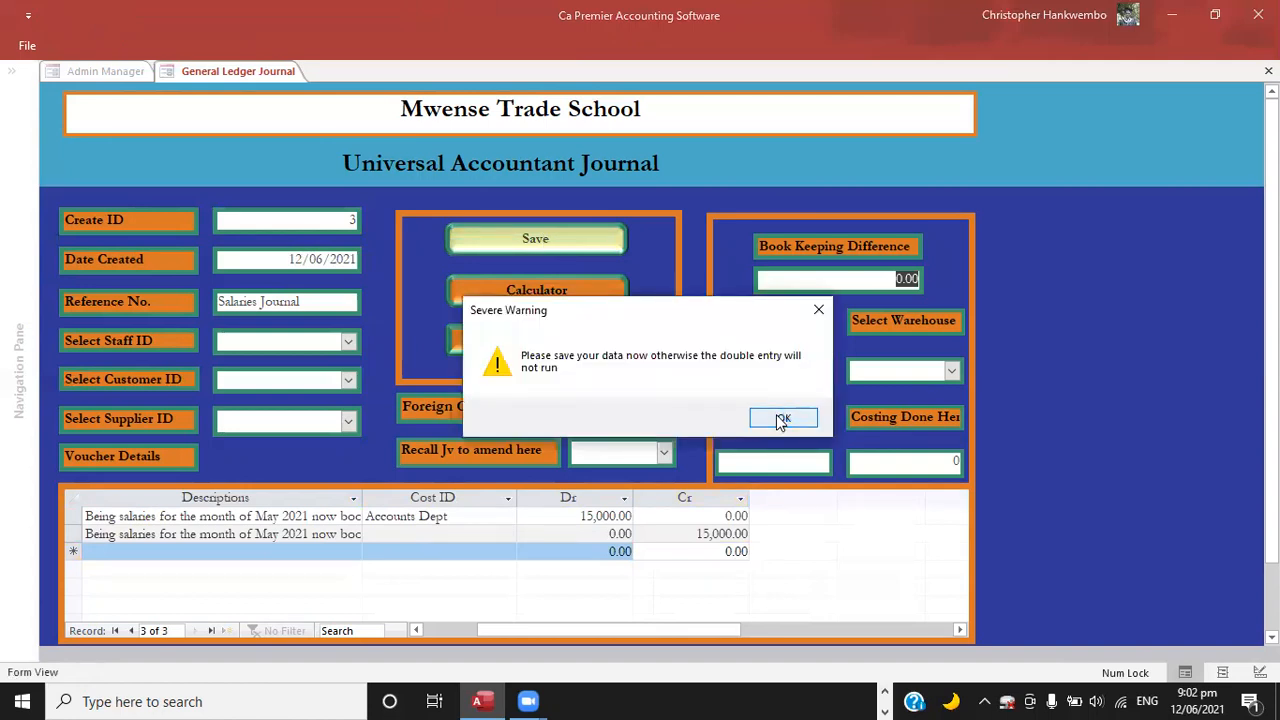
left_click(782, 419)
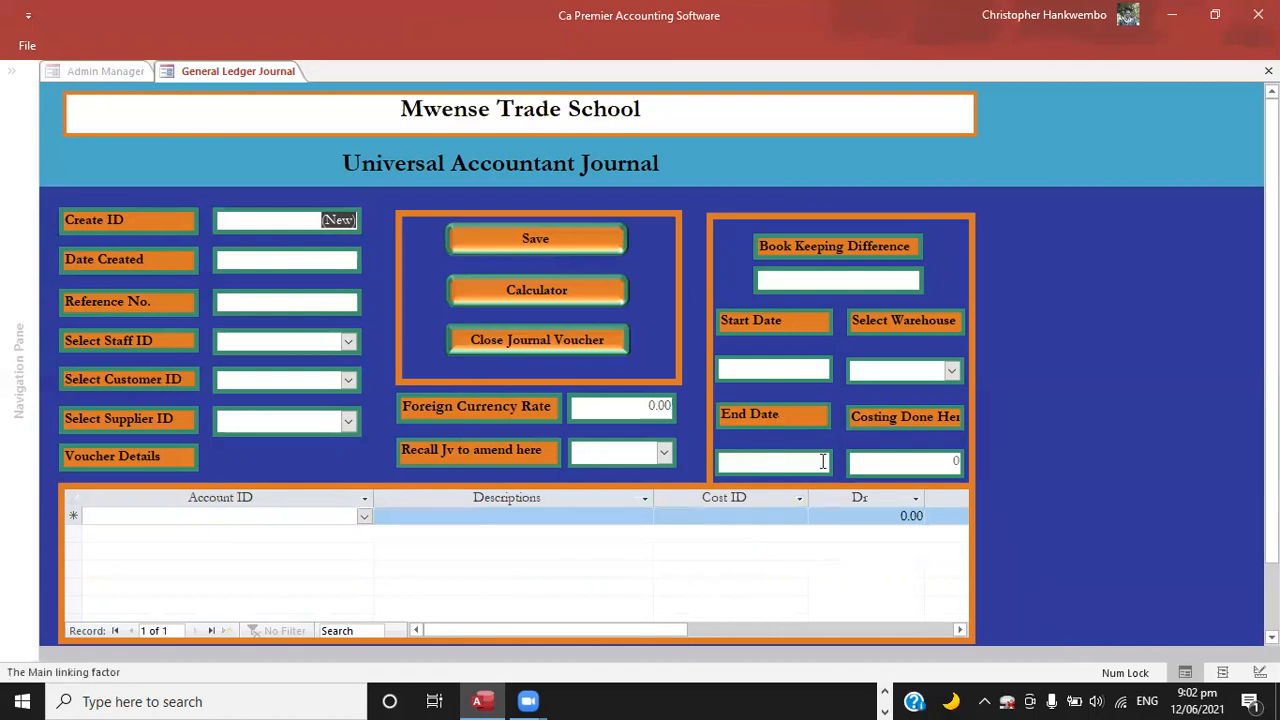
Recall journal voucher 3 for amendment.
left_click(665, 455)
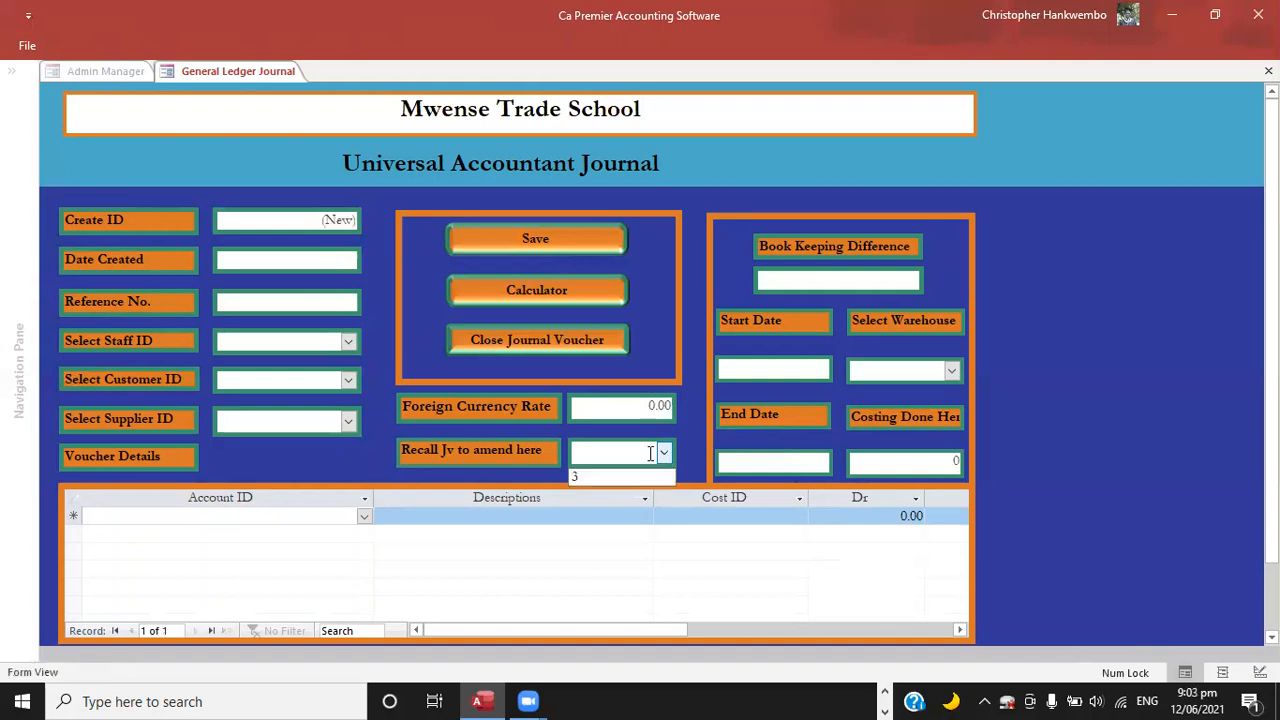
left_click(577, 477)
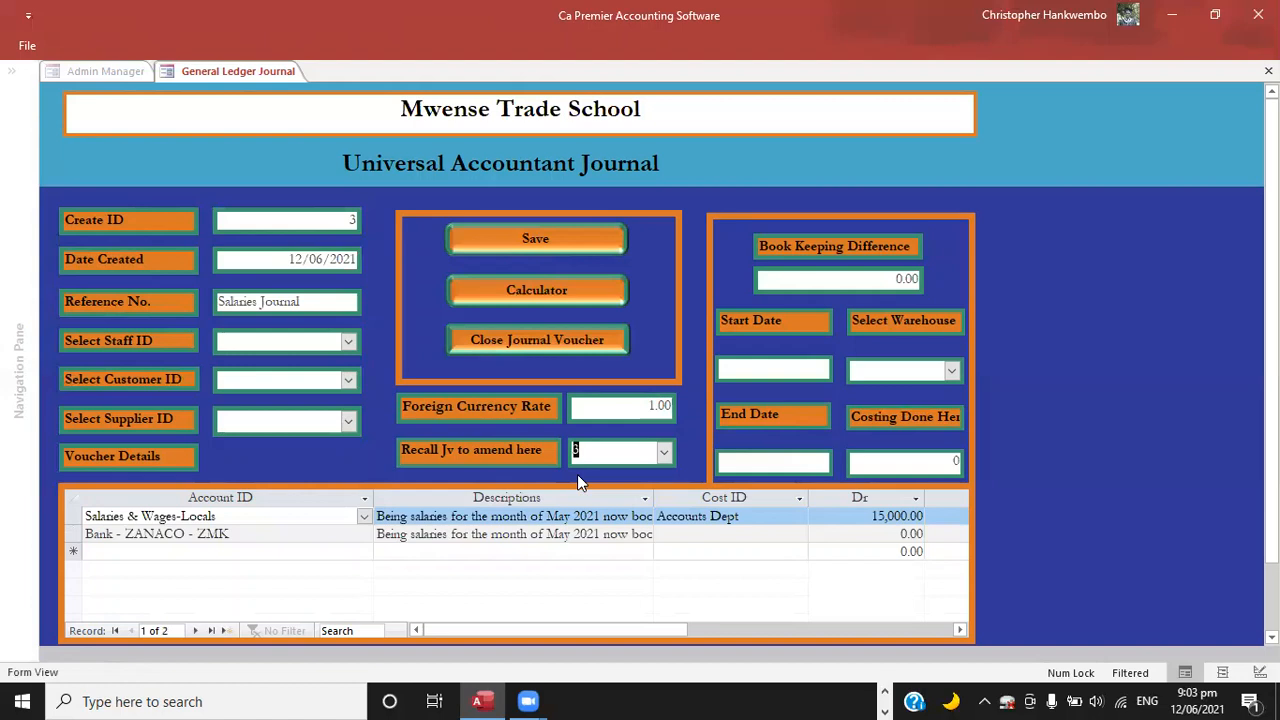
Save the recalled salaries journal voucher and close the journal voucher form.
left_click(534, 238)
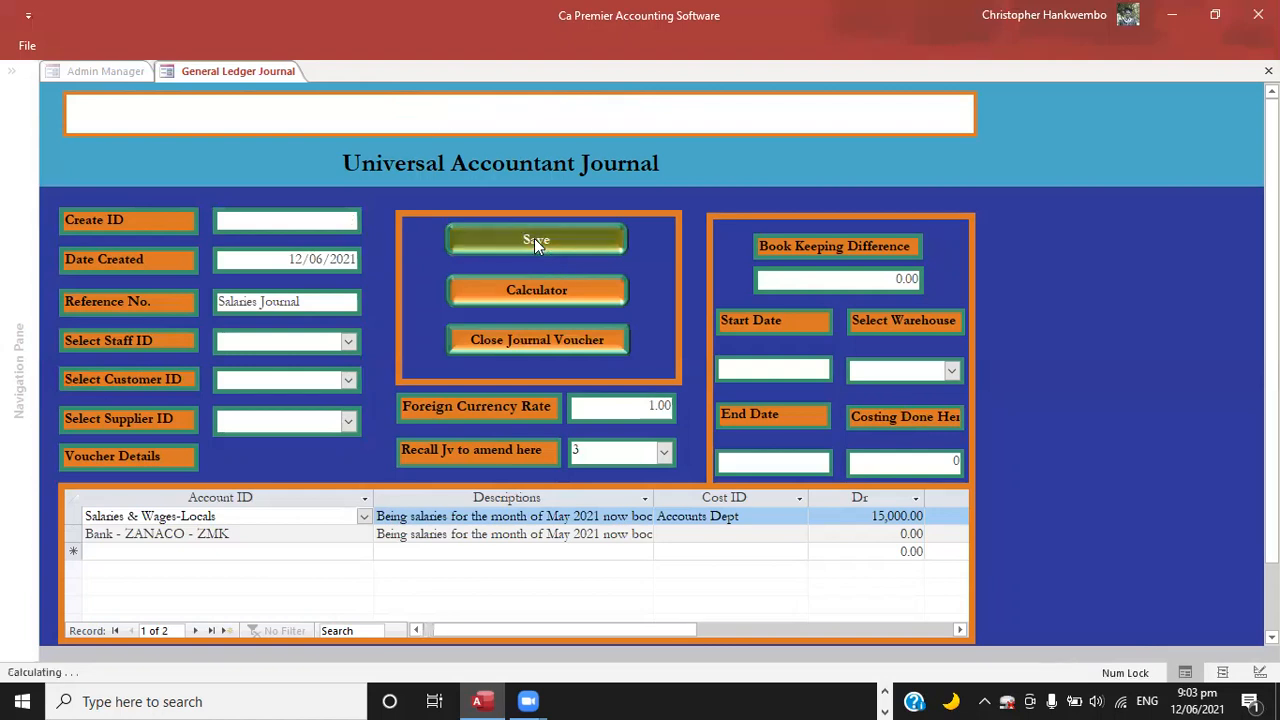
left_click(516, 340)
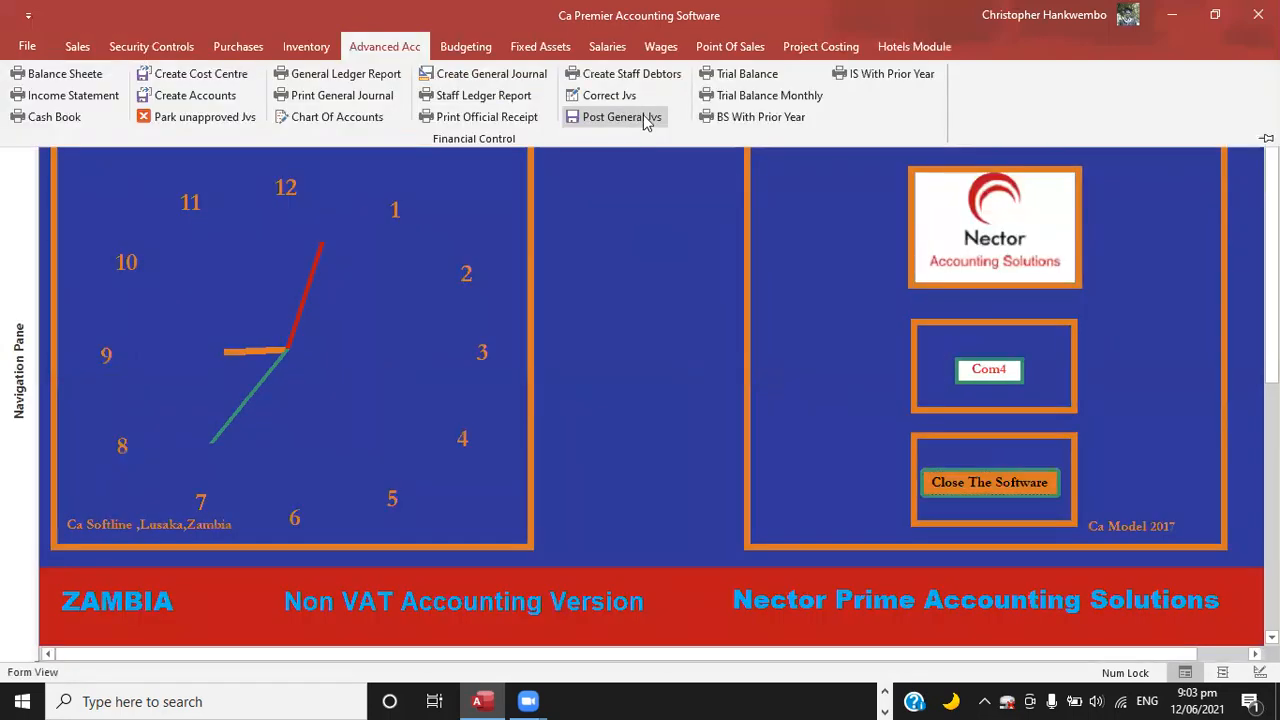
Open the general journal posting form, choose the salaries voucher's ID, and close the form without posting.
left_click(644, 119)
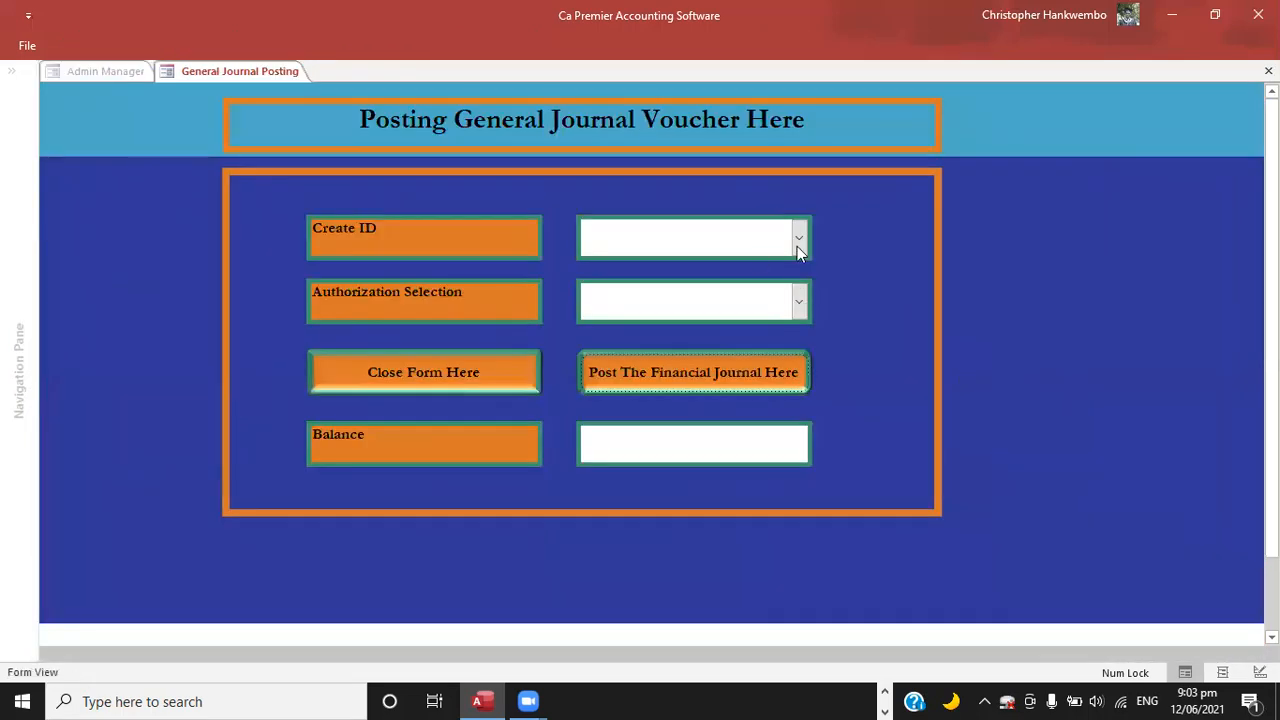
left_click(803, 241)
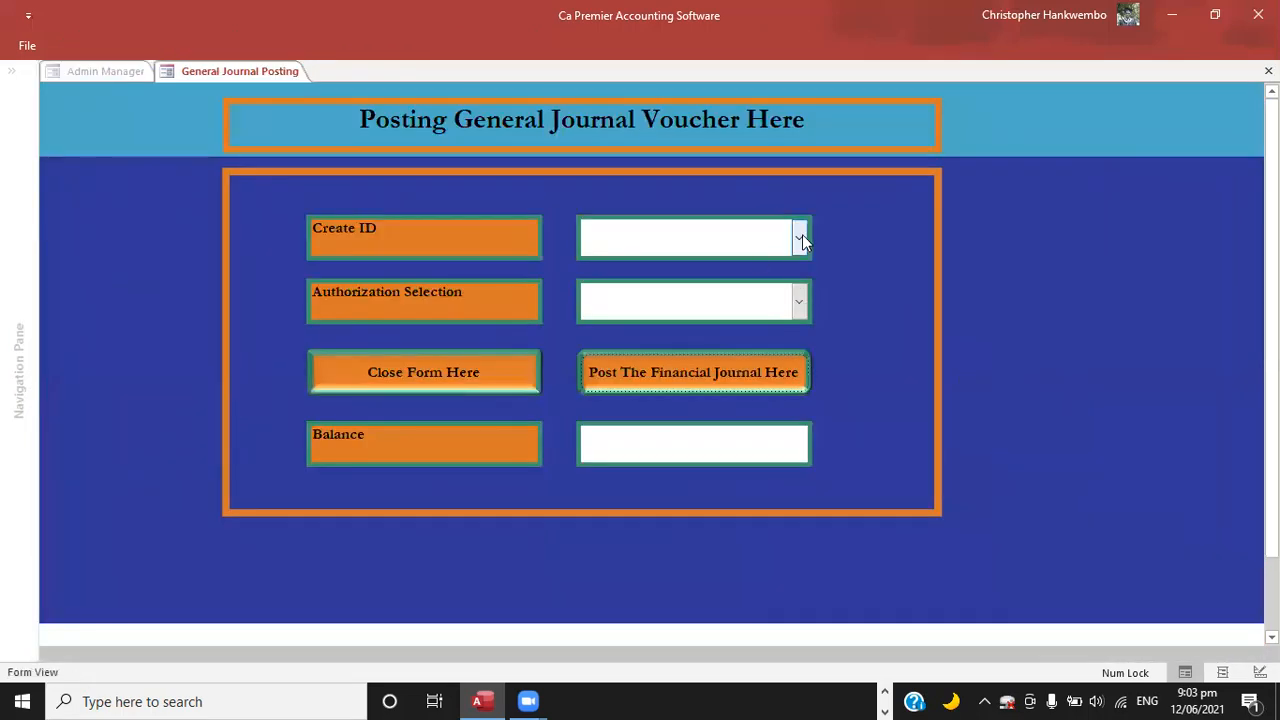
left_click(625, 270)
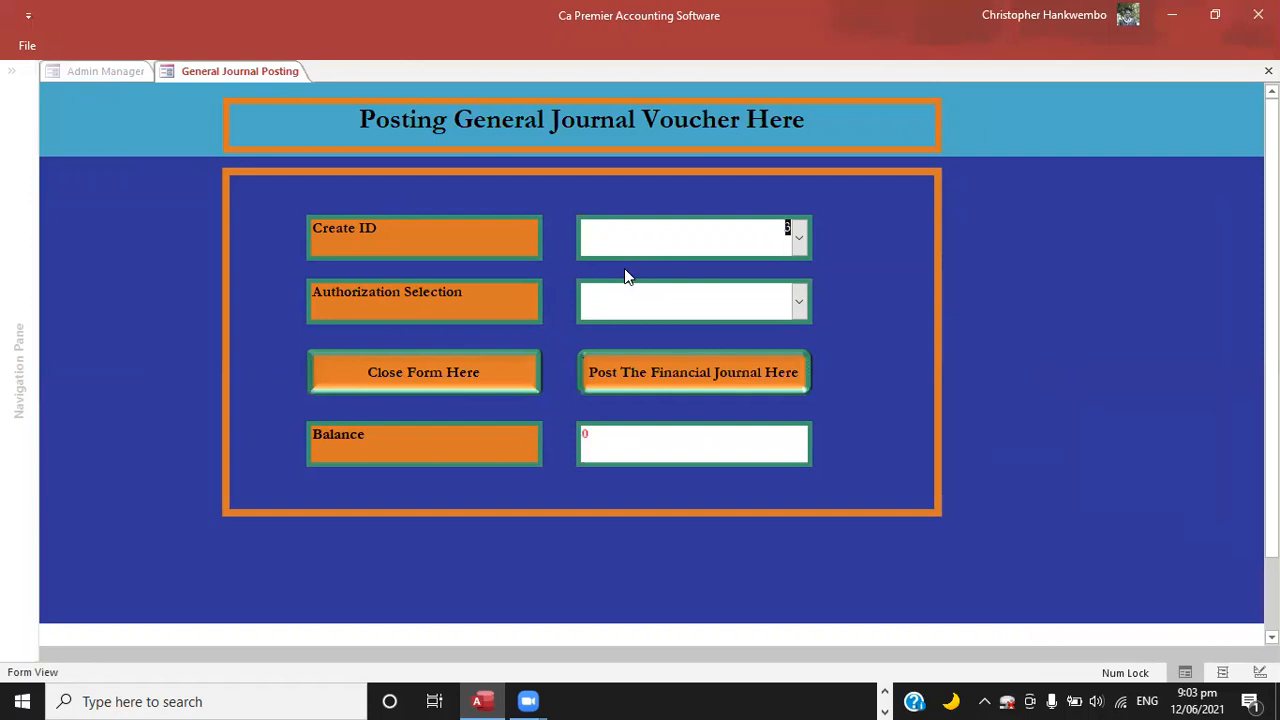
left_click(454, 381)
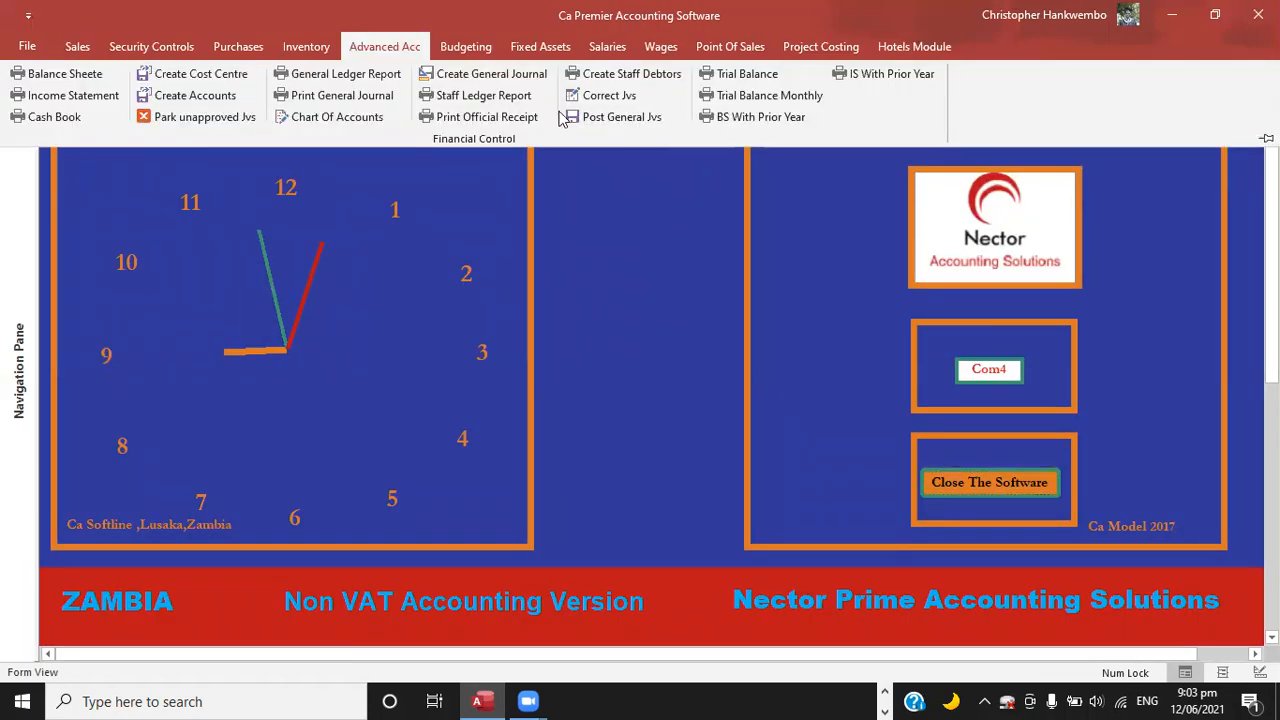
Reopen the general journal form and recall journal voucher 3 for amendment.
left_click(487, 76)
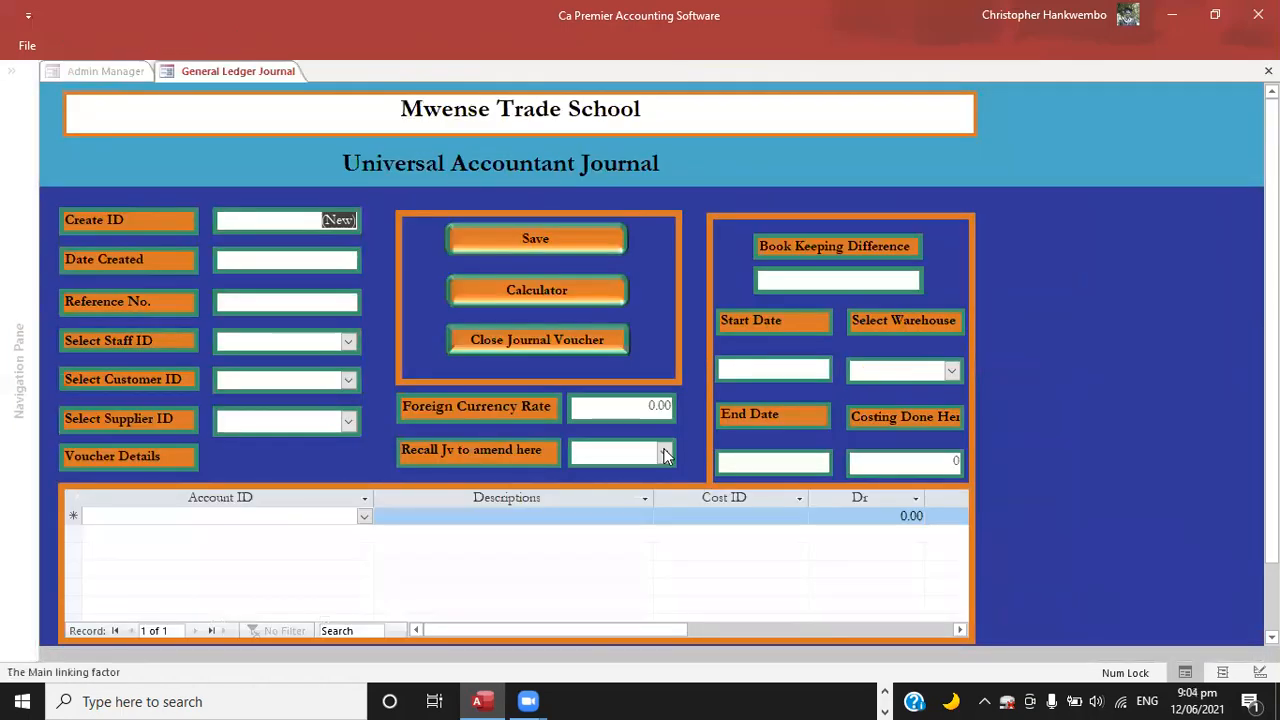
left_click(665, 455)
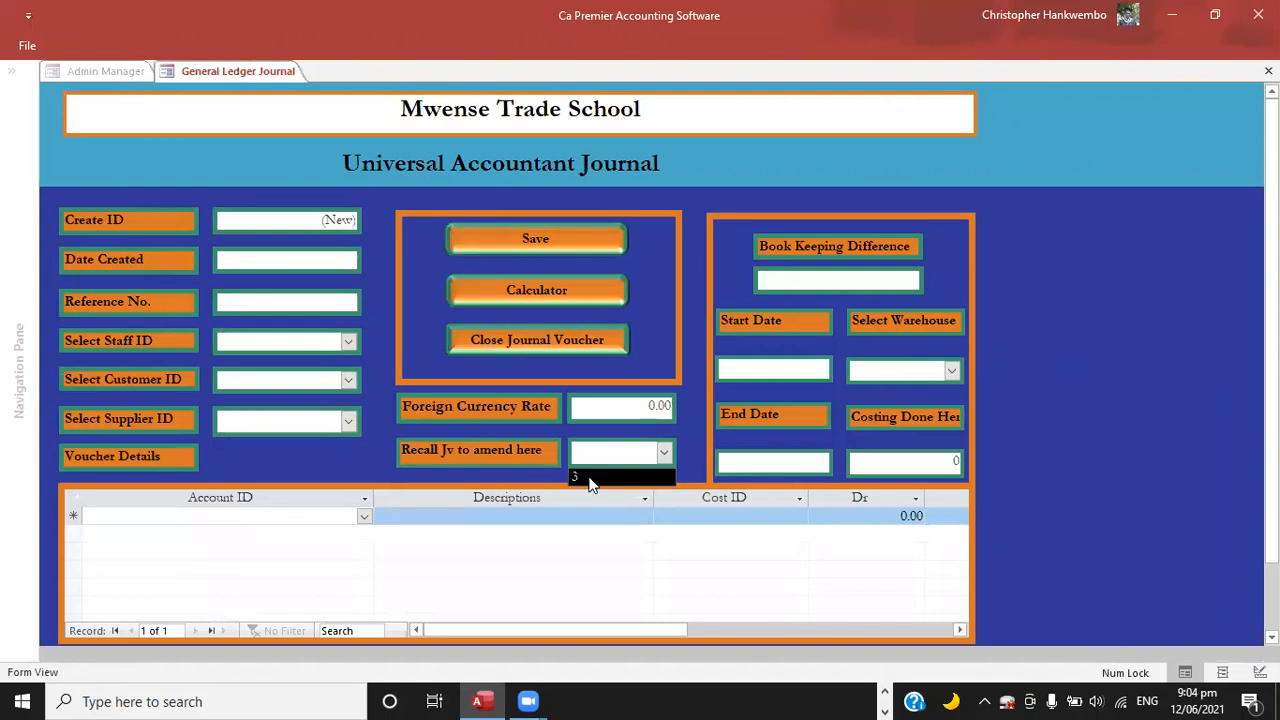
left_click(590, 479)
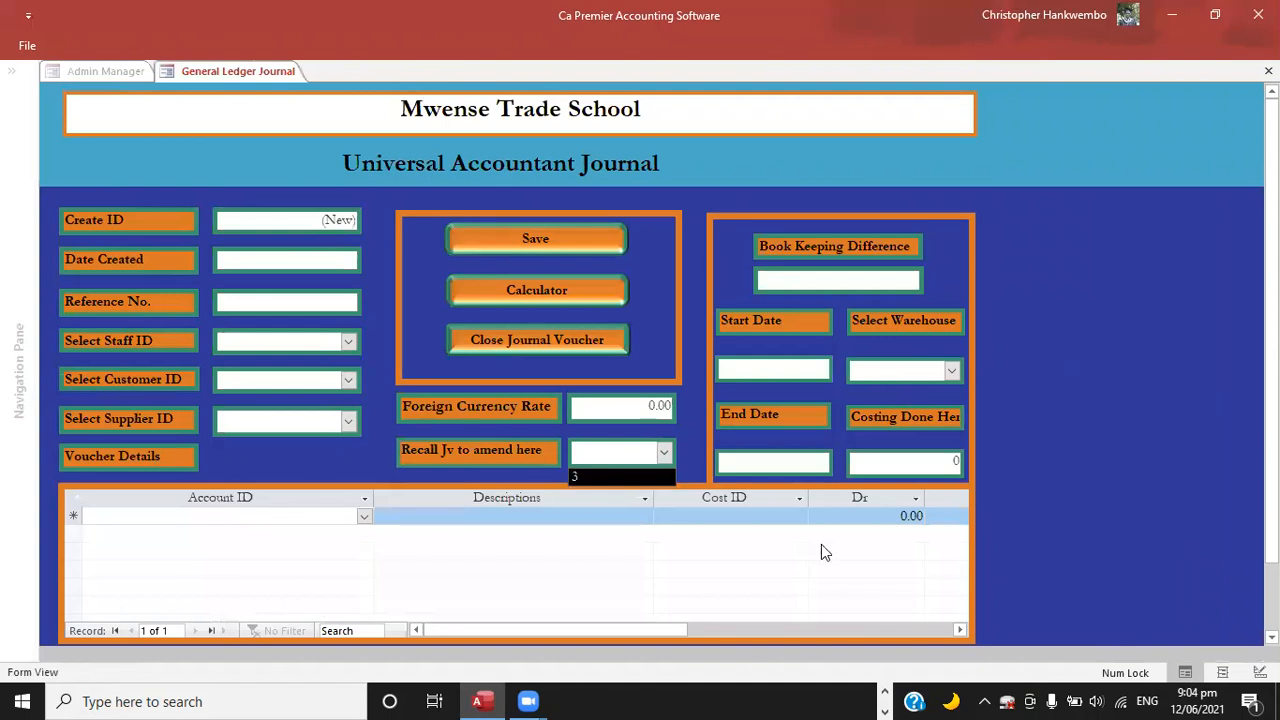
Set the credit amount on the Bank - ZANACO - ZMK line to 16,000.
left_click(961, 632)
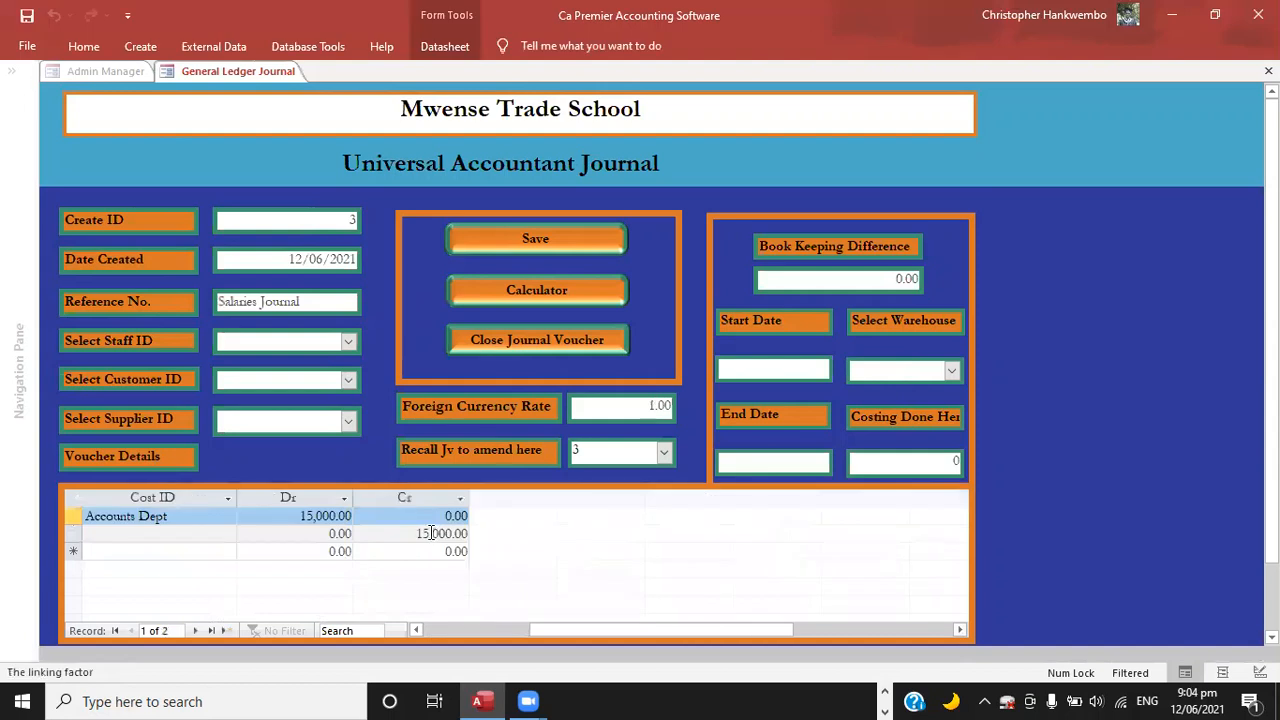
left_click(431, 533)
key("BackSpace")
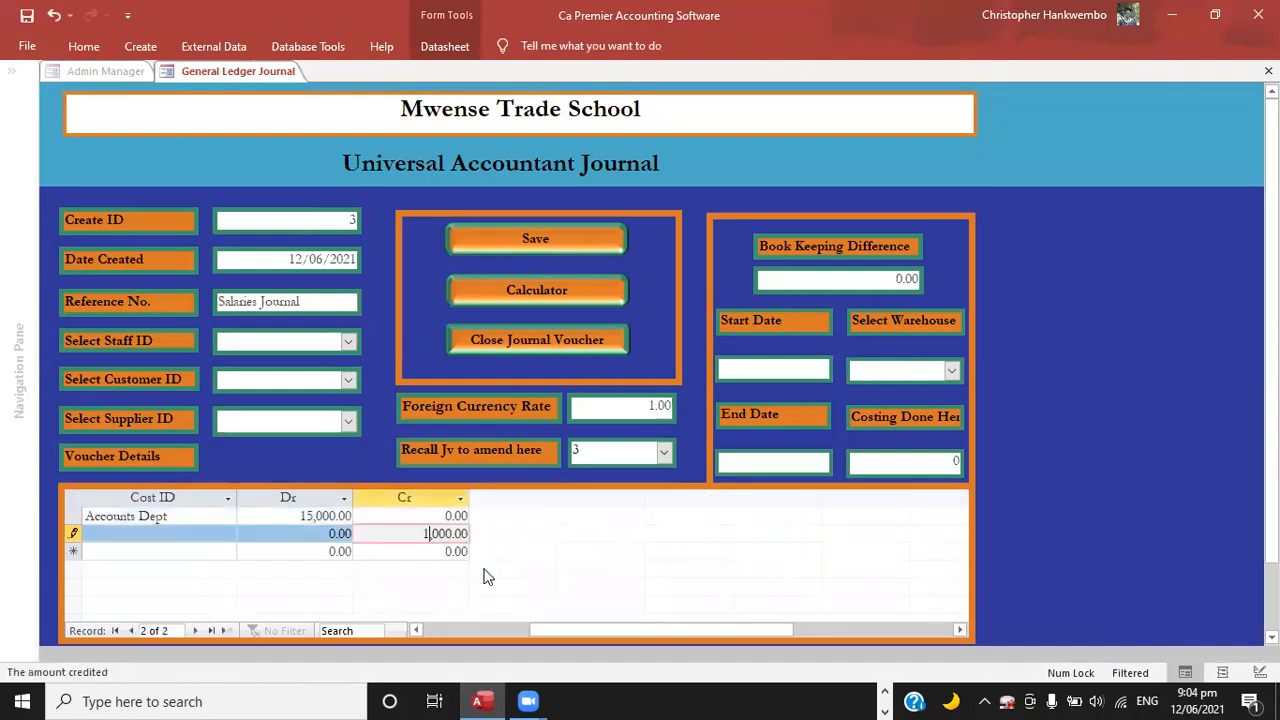
type("6")
key("Tab")
Try to save the unbalanced salaries voucher, acknowledge the audit message, and close the journal form.
left_click(538, 238)
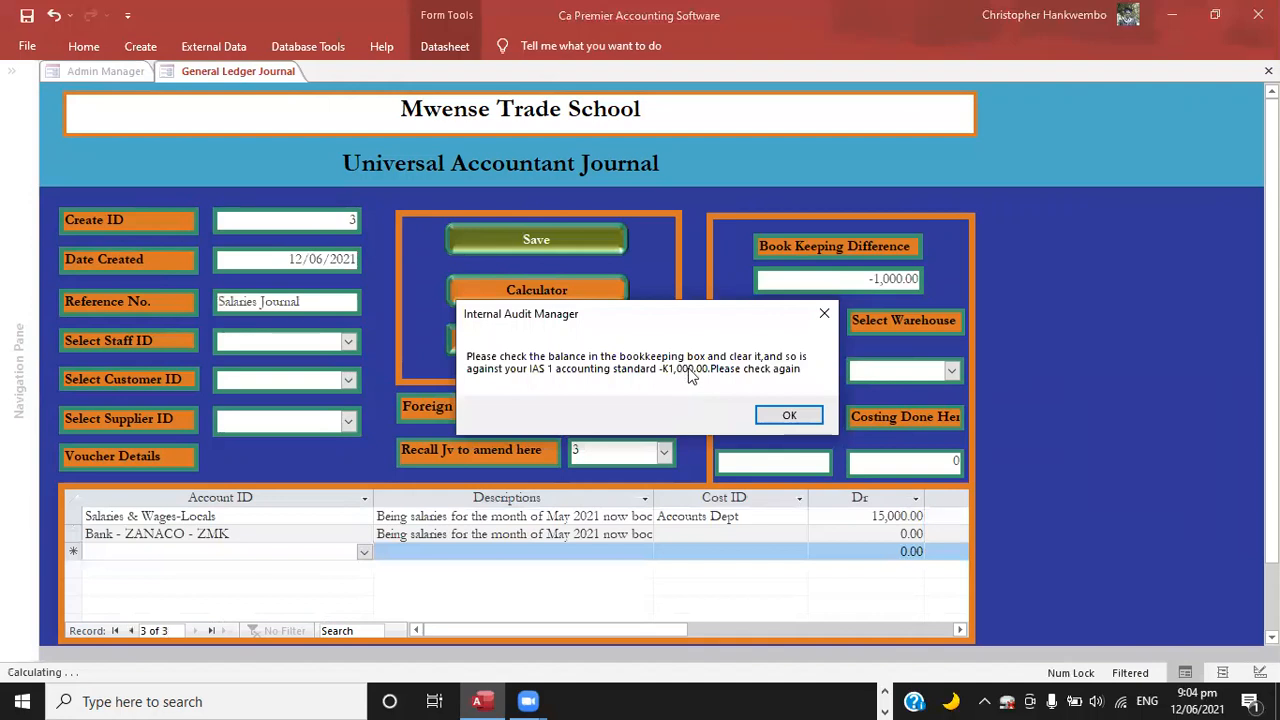
left_click(789, 418)
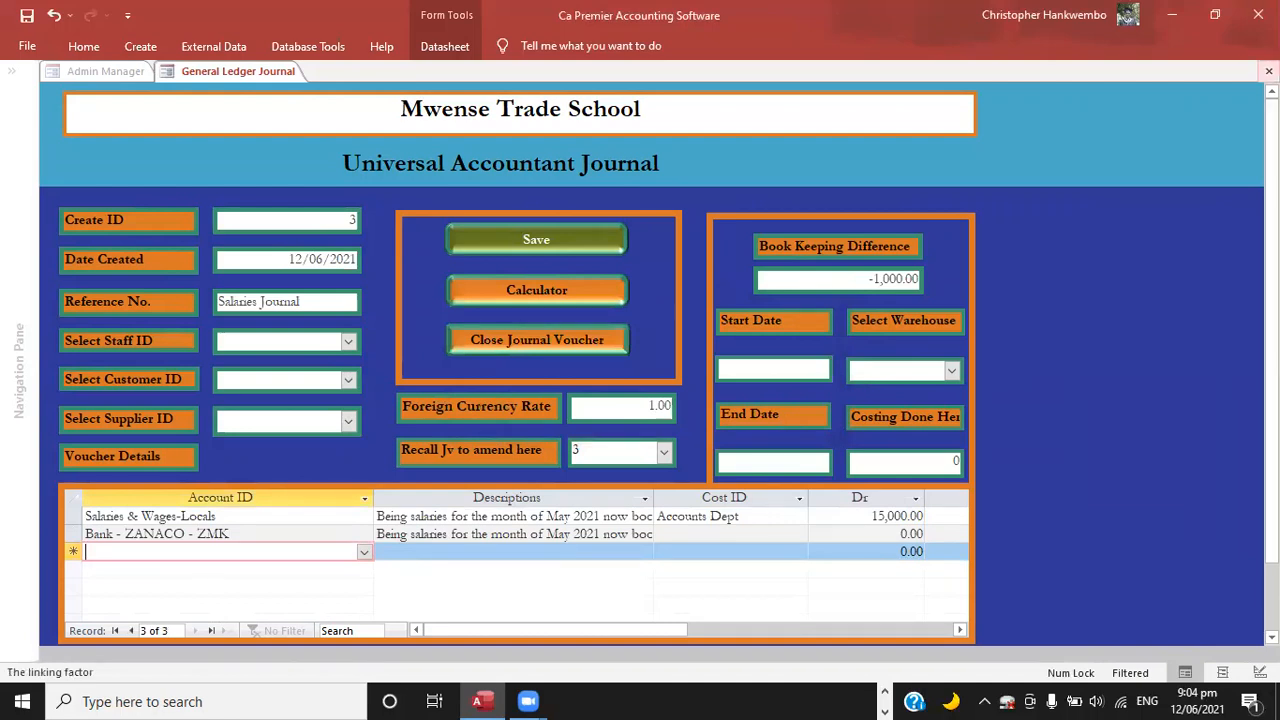
left_click(1269, 71)
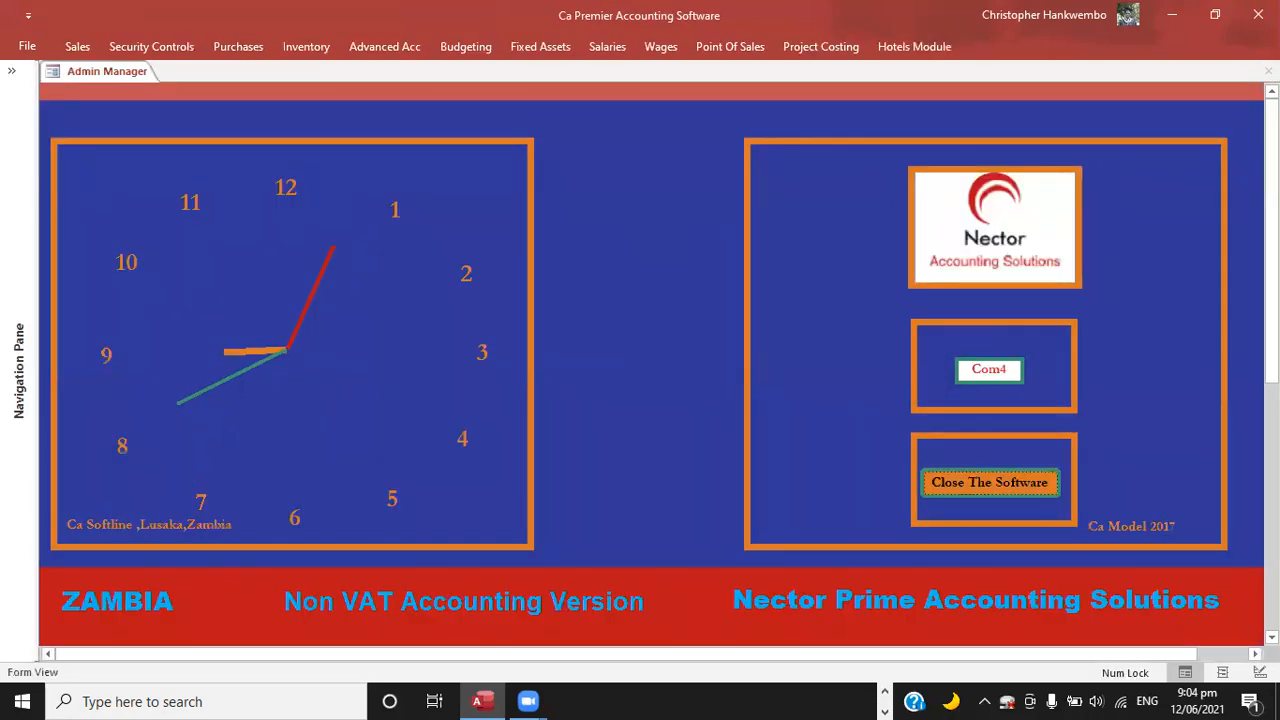
Open the general journal posting form again.
left_click(385, 48)
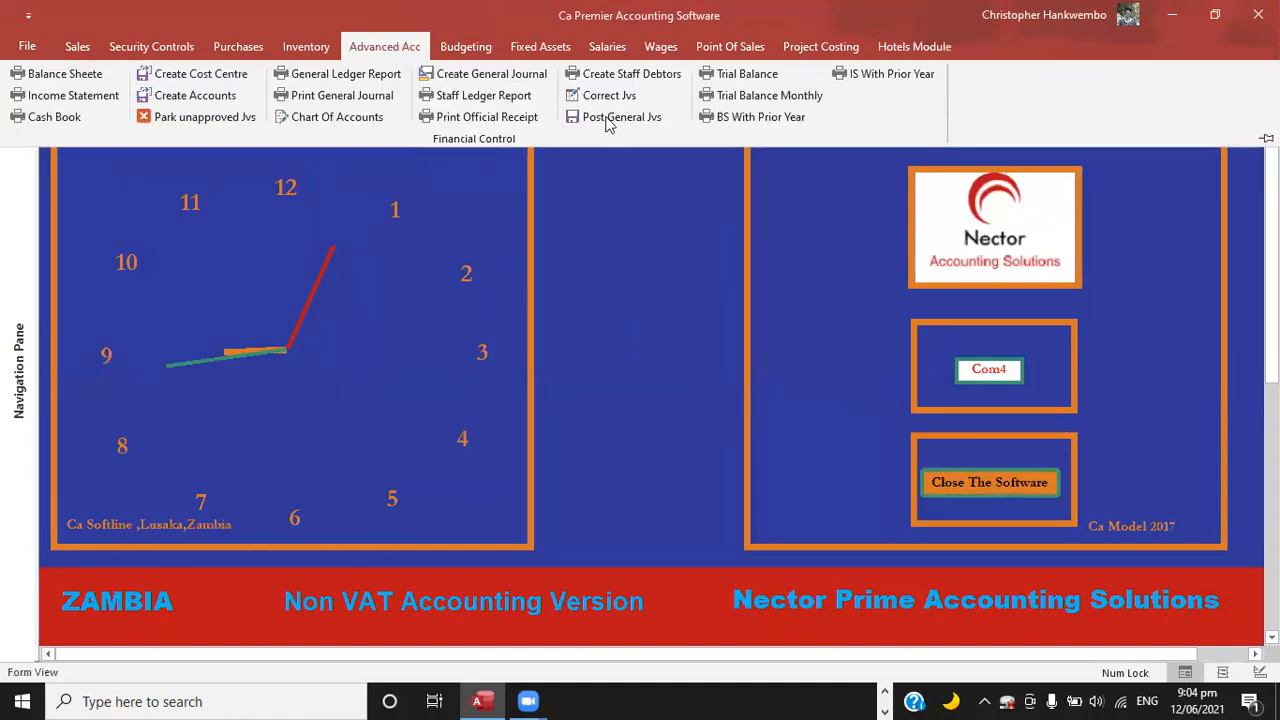
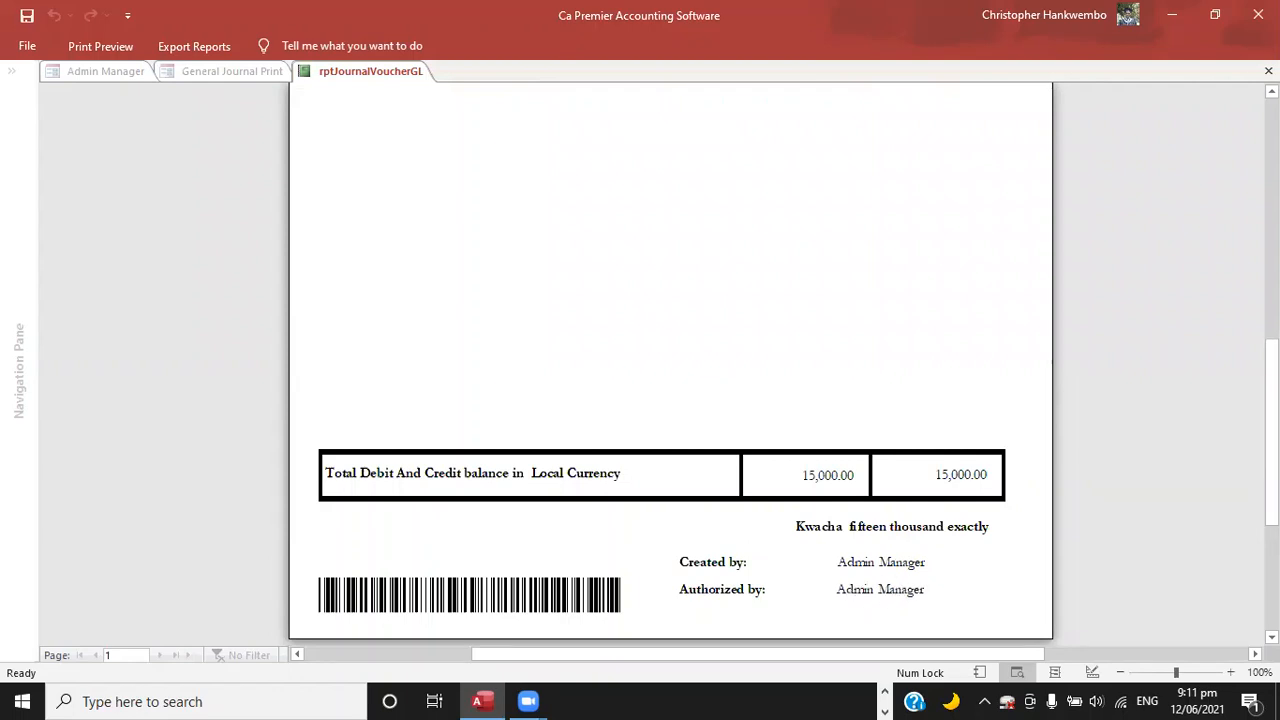
Close the current voucher report and preview the journal voucher with CreateID 4.
left_click(1268, 71)
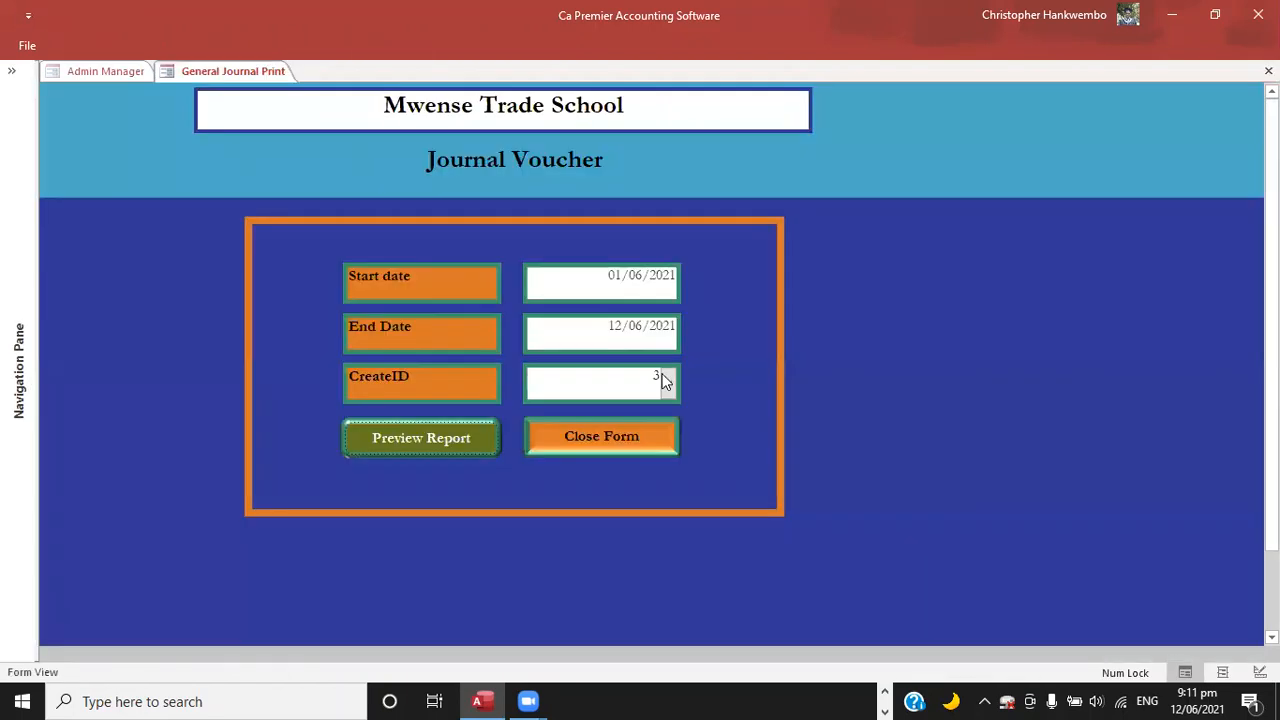
left_click(656, 400)
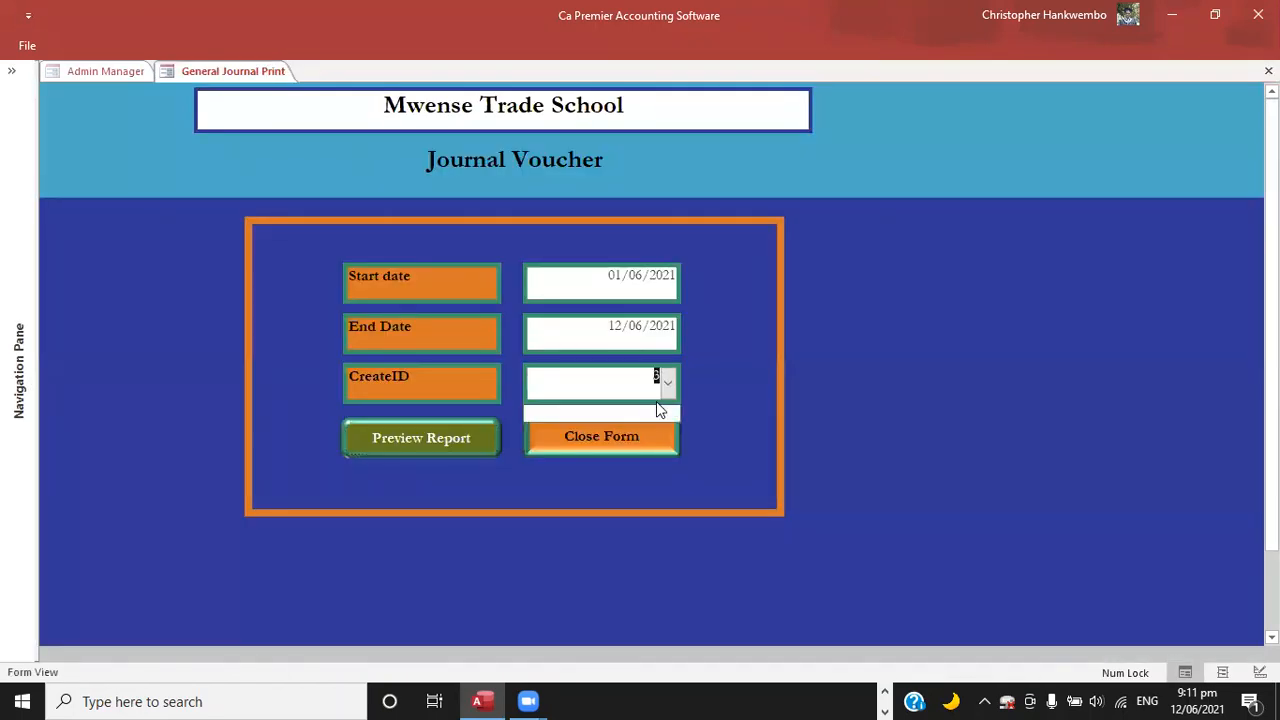
type("4")
left_click(463, 438)
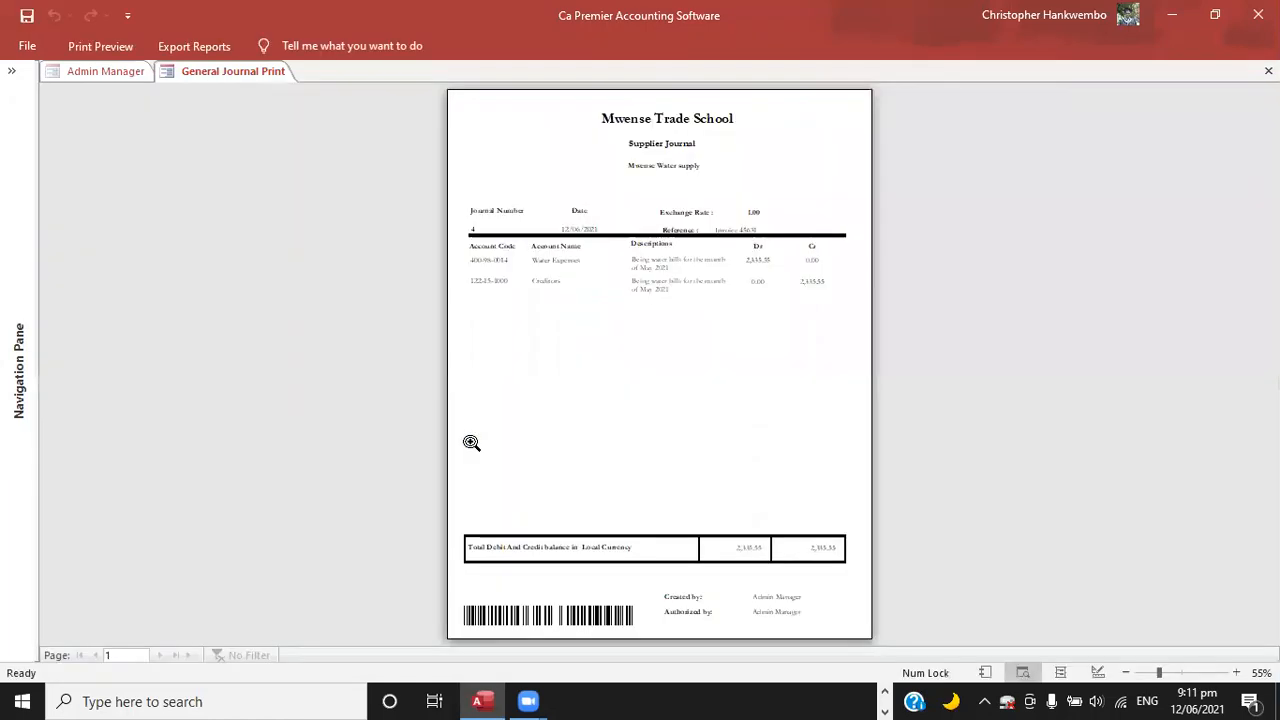
left_click(757, 337)
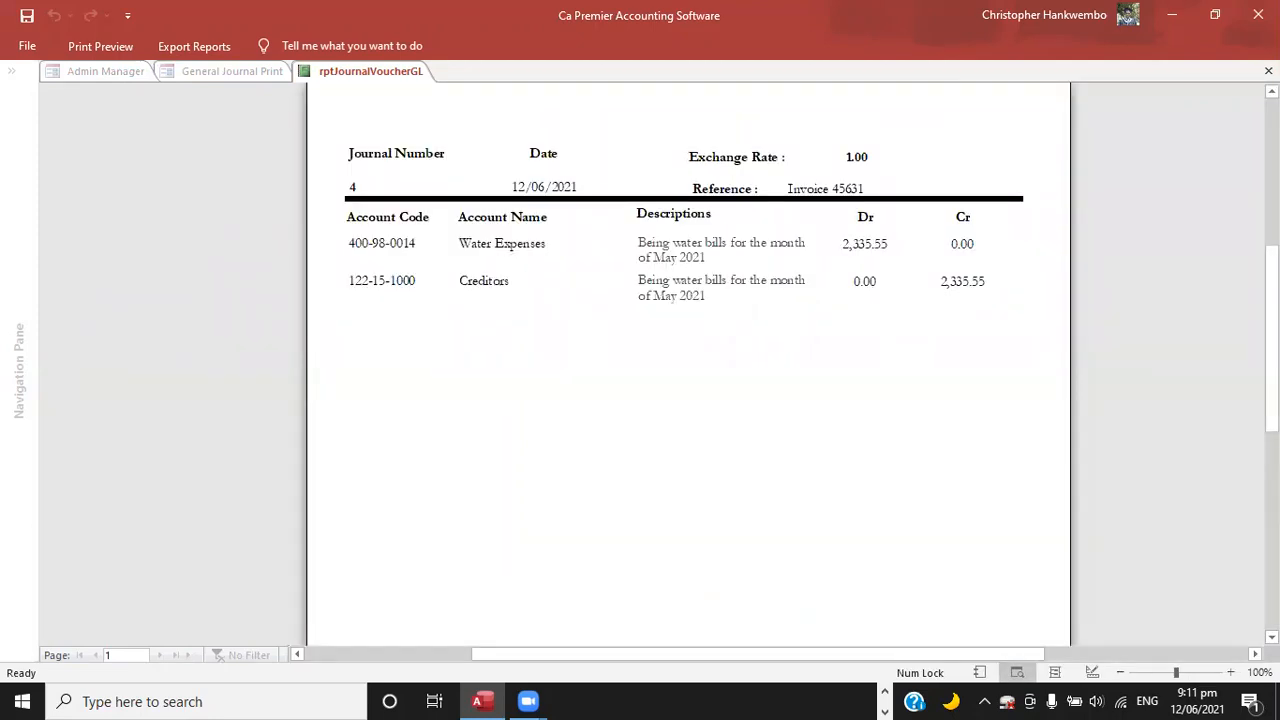
Review journal voucher 4 from its supplier heading down to its totals, and close the report and print form.
scroll(688, 360, "up", 3)
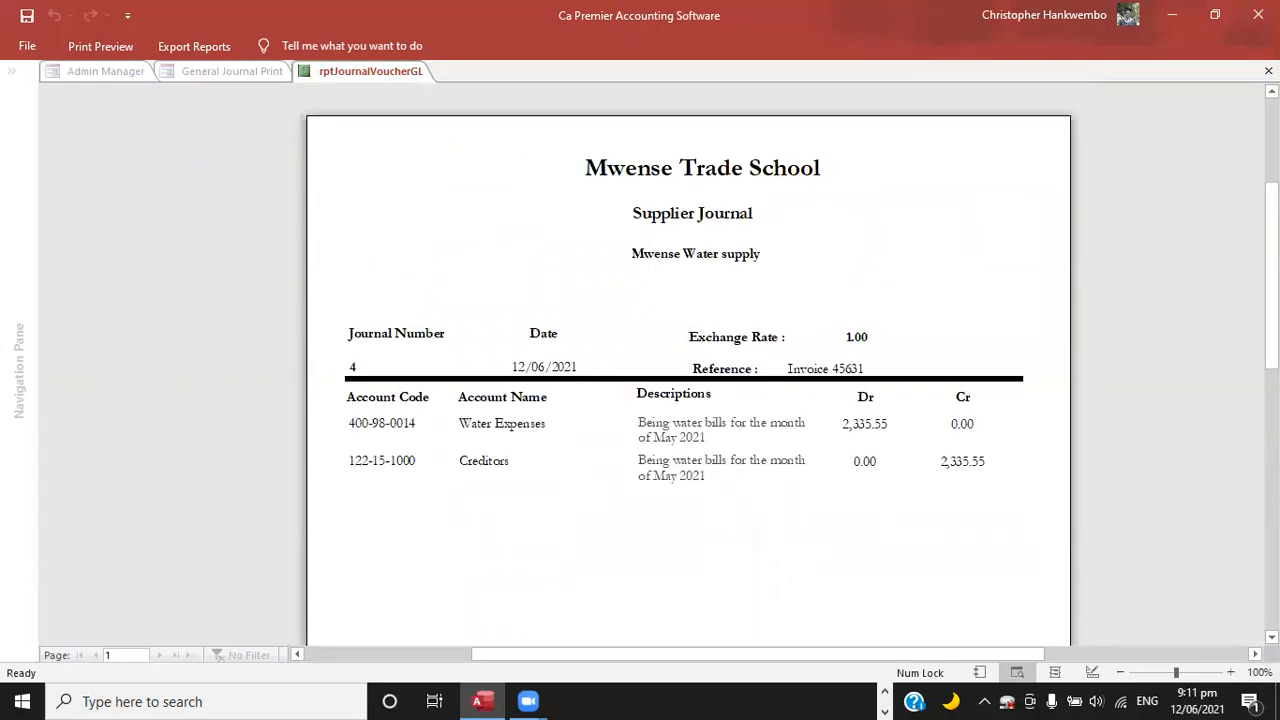
scroll(688, 360, "down", 2)
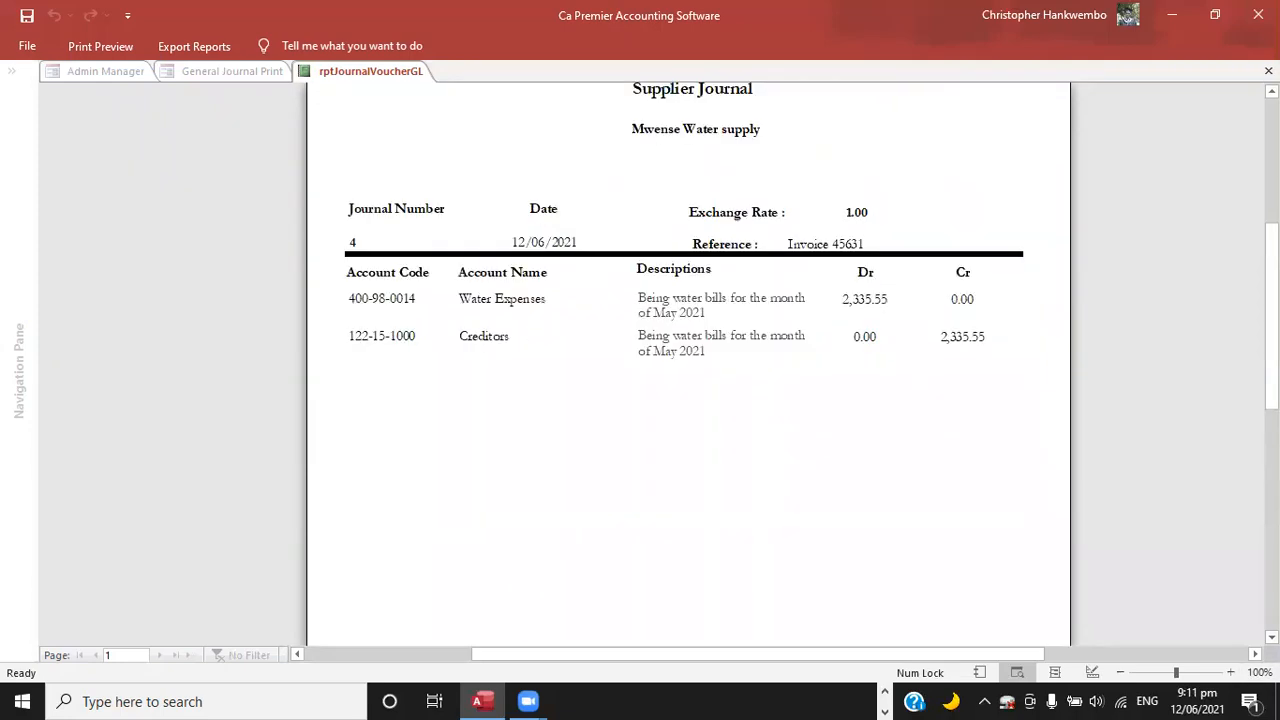
scroll(688, 360, "down", 7)
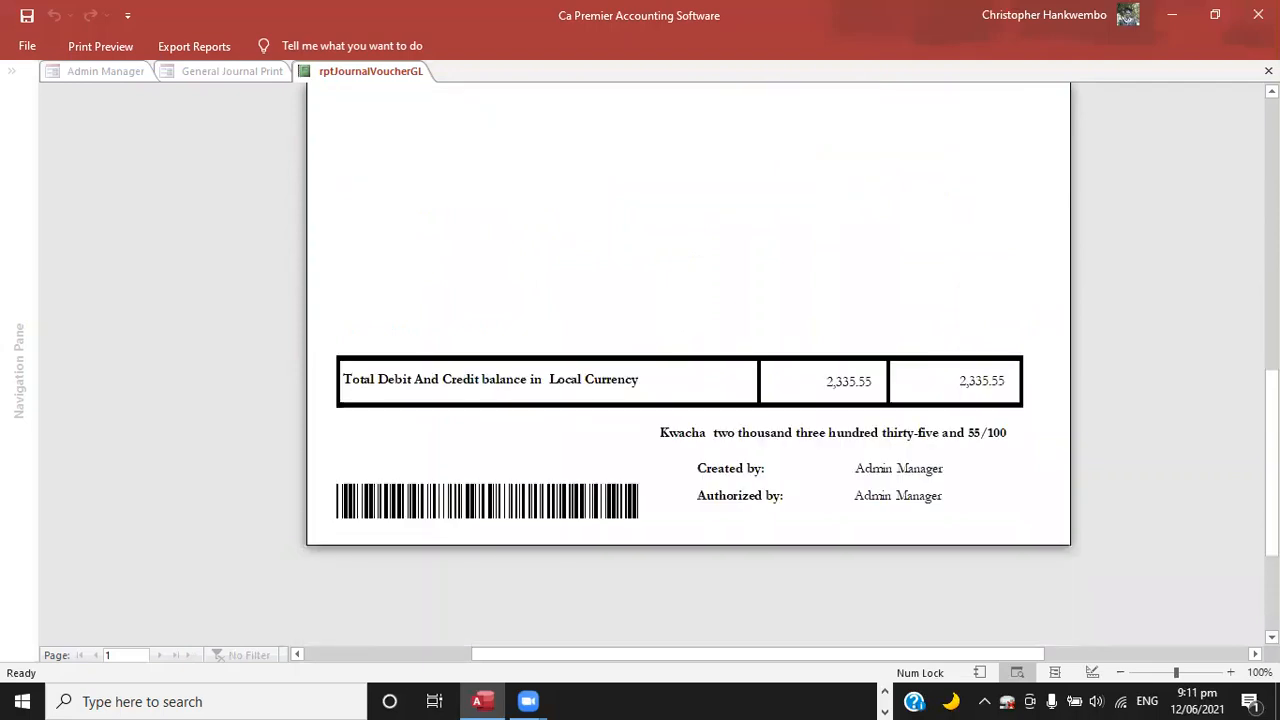
key("Escape")
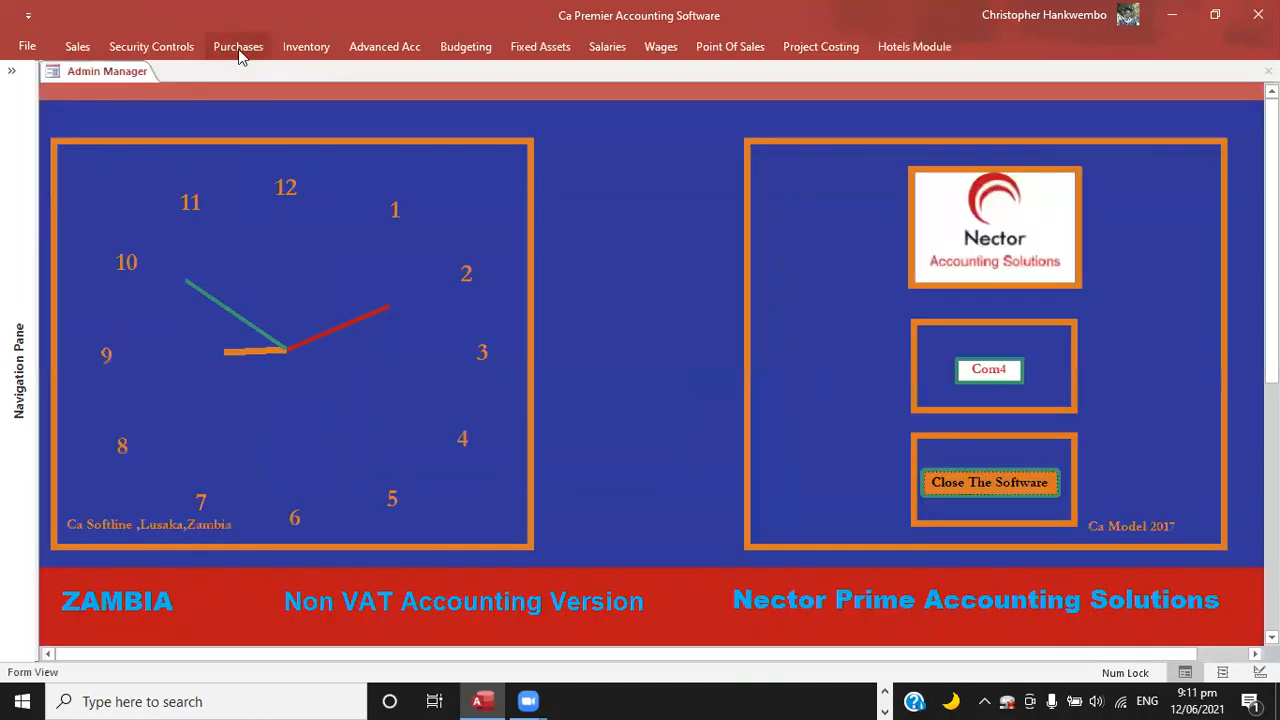
Open supplier ledger printing and set both the start and end dates to 12/06/2021.
left_click(239, 50)
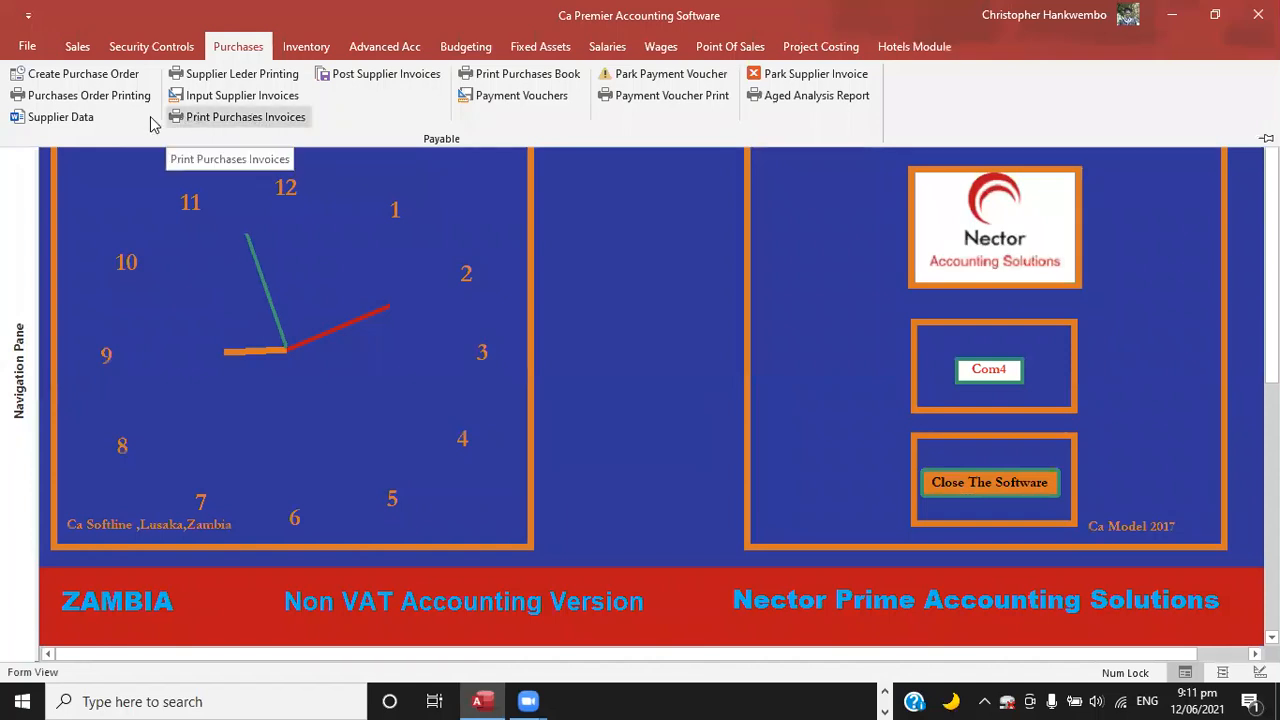
left_click(232, 78)
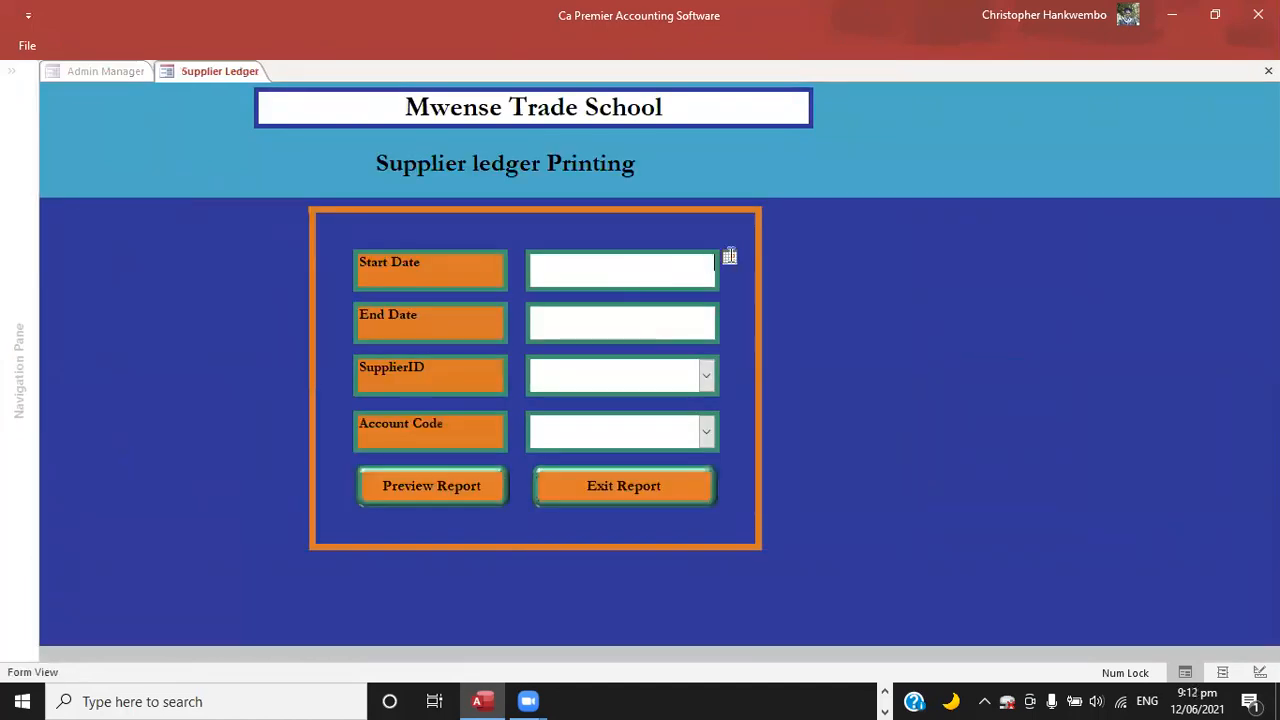
left_click(729, 258)
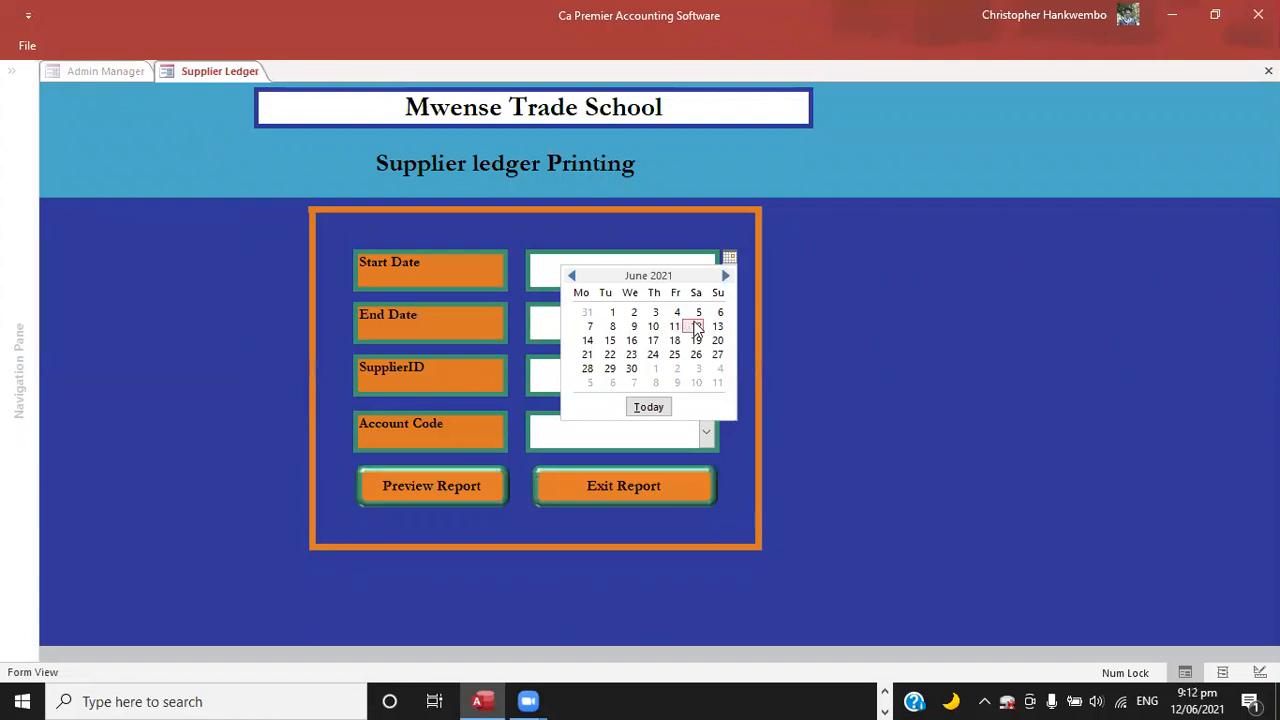
left_click(697, 328)
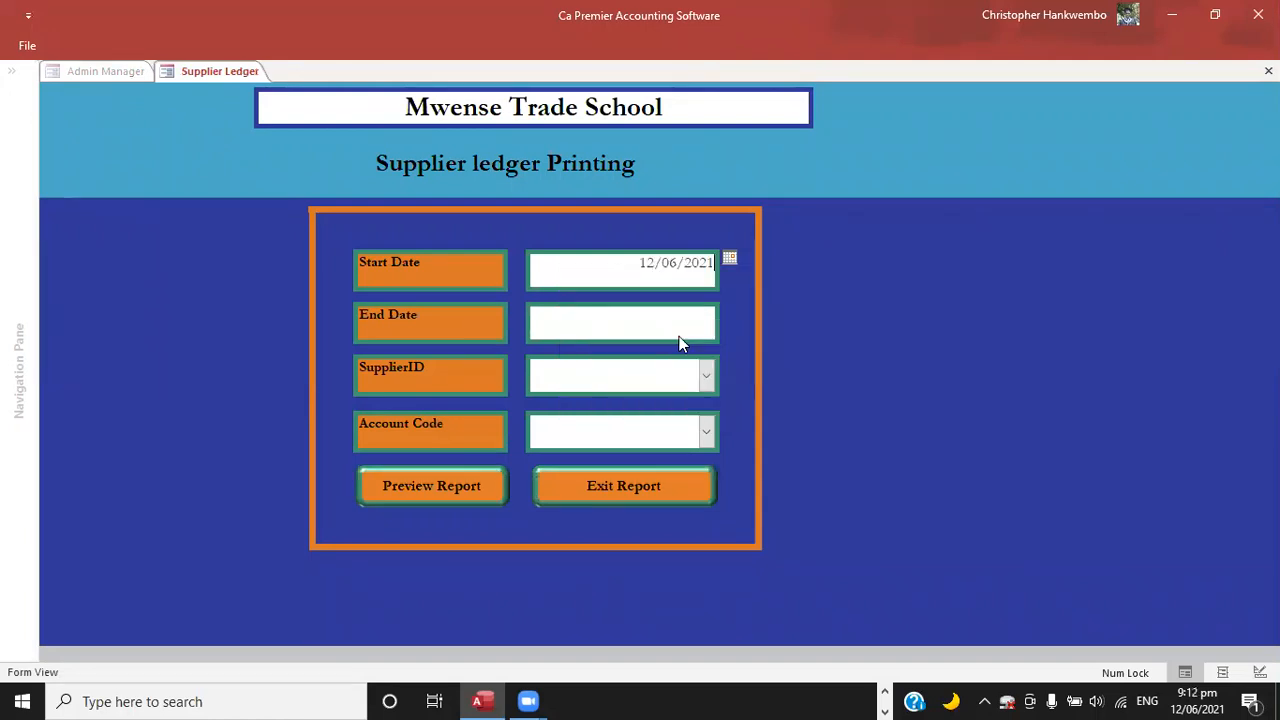
left_click(714, 324)
left_click(725, 313)
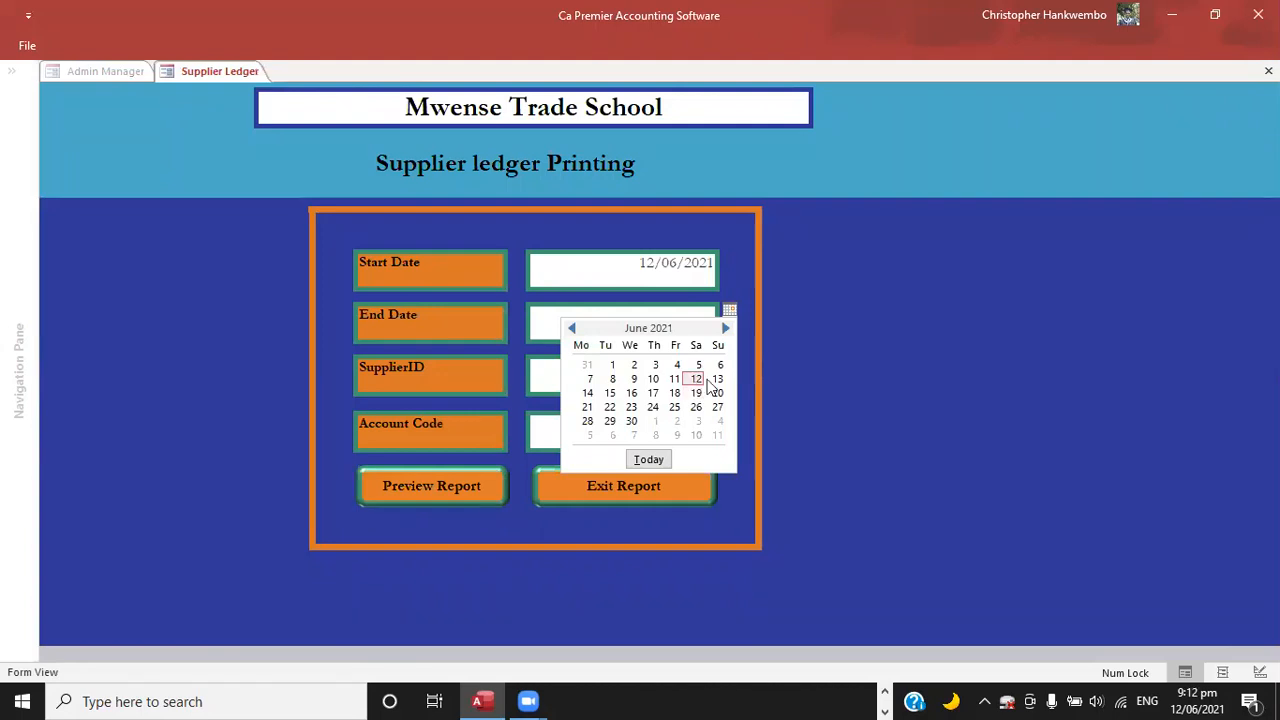
left_click(696, 379)
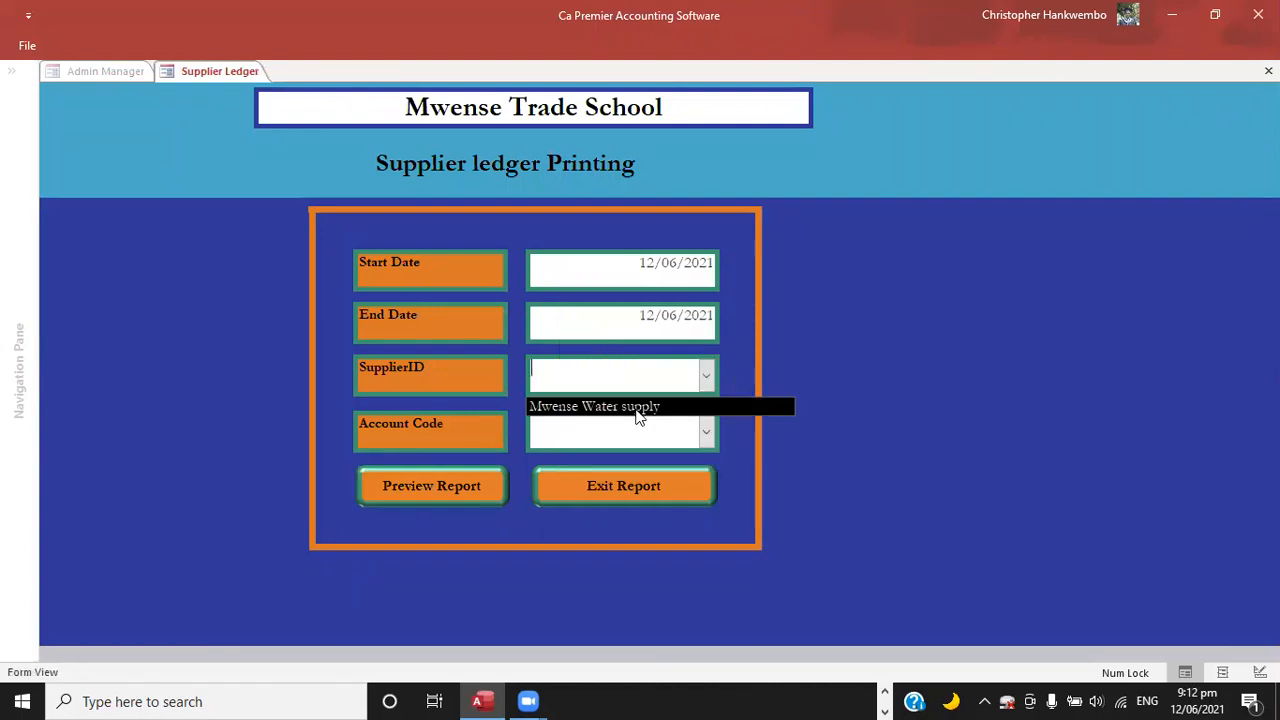
Choose supplier Mwense Water supply and account Creditors, and preview the supplier ledger report.
left_click(638, 415)
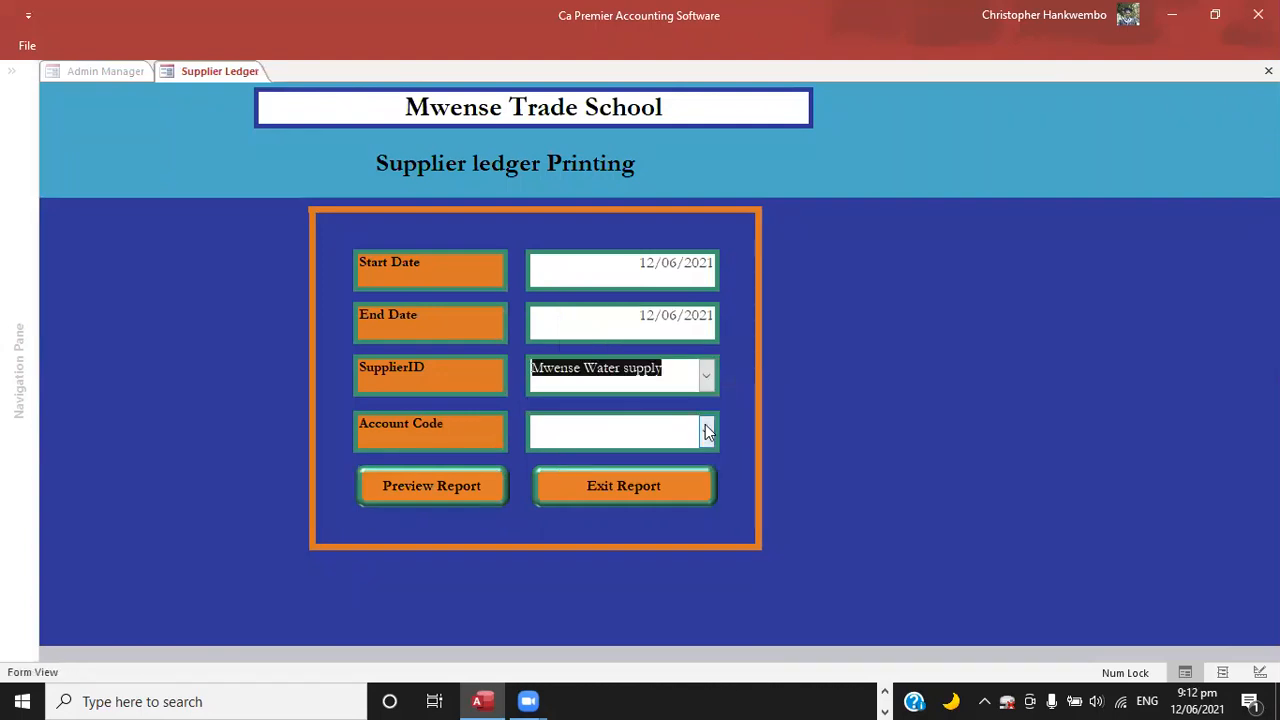
left_click(707, 431)
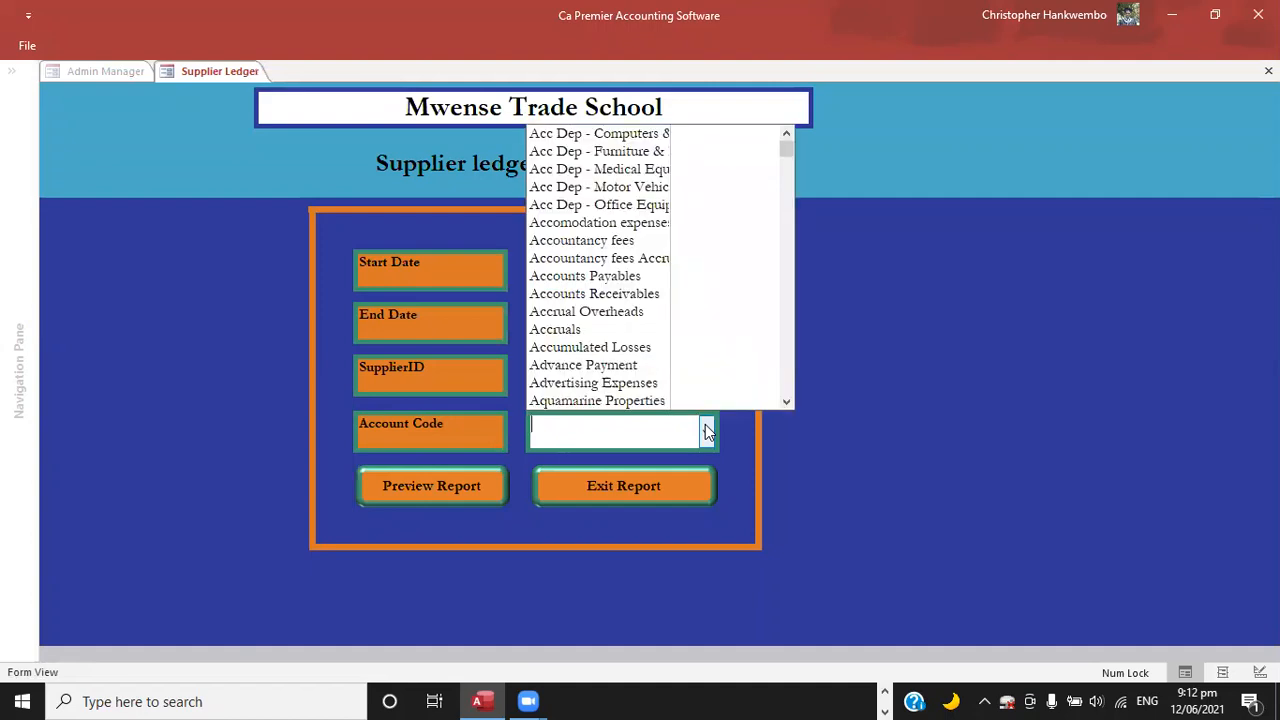
type("creditors")
key("Return")
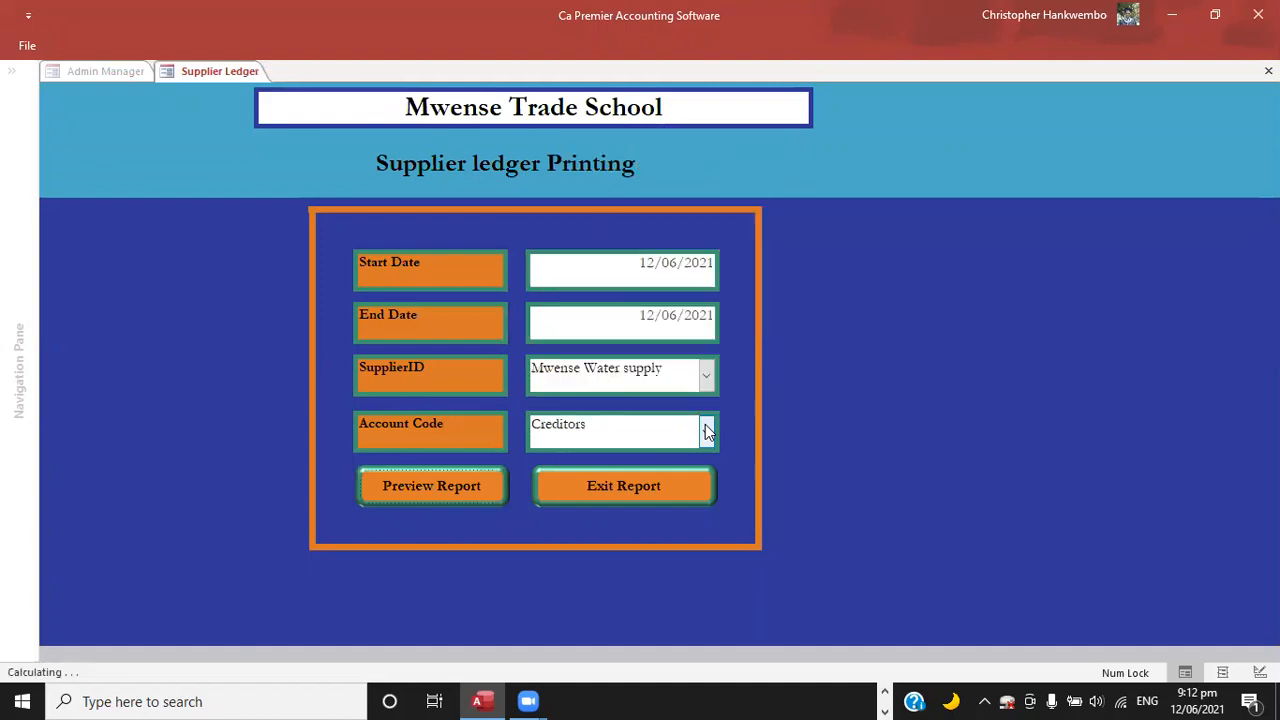
left_click(459, 471)
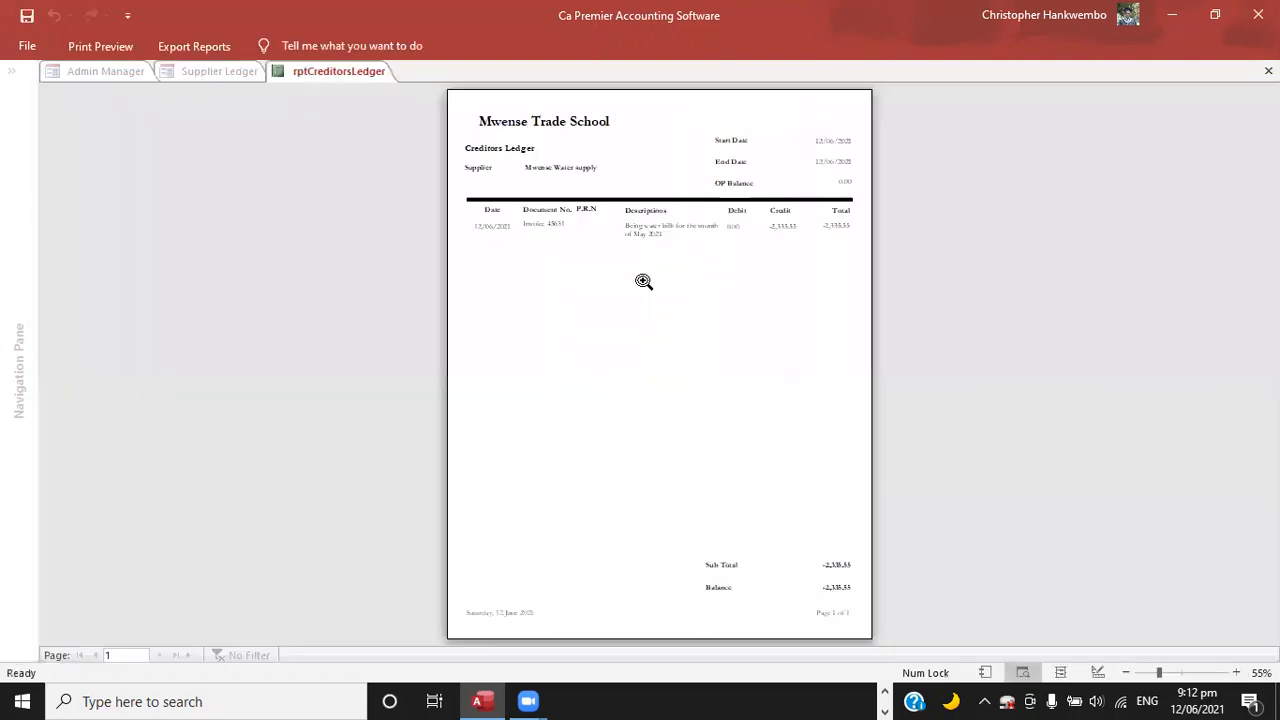
Examine the creditors ledger's invoice entry and closing balance, and close the report and the supplier ledger form.
left_click(1246, 174)
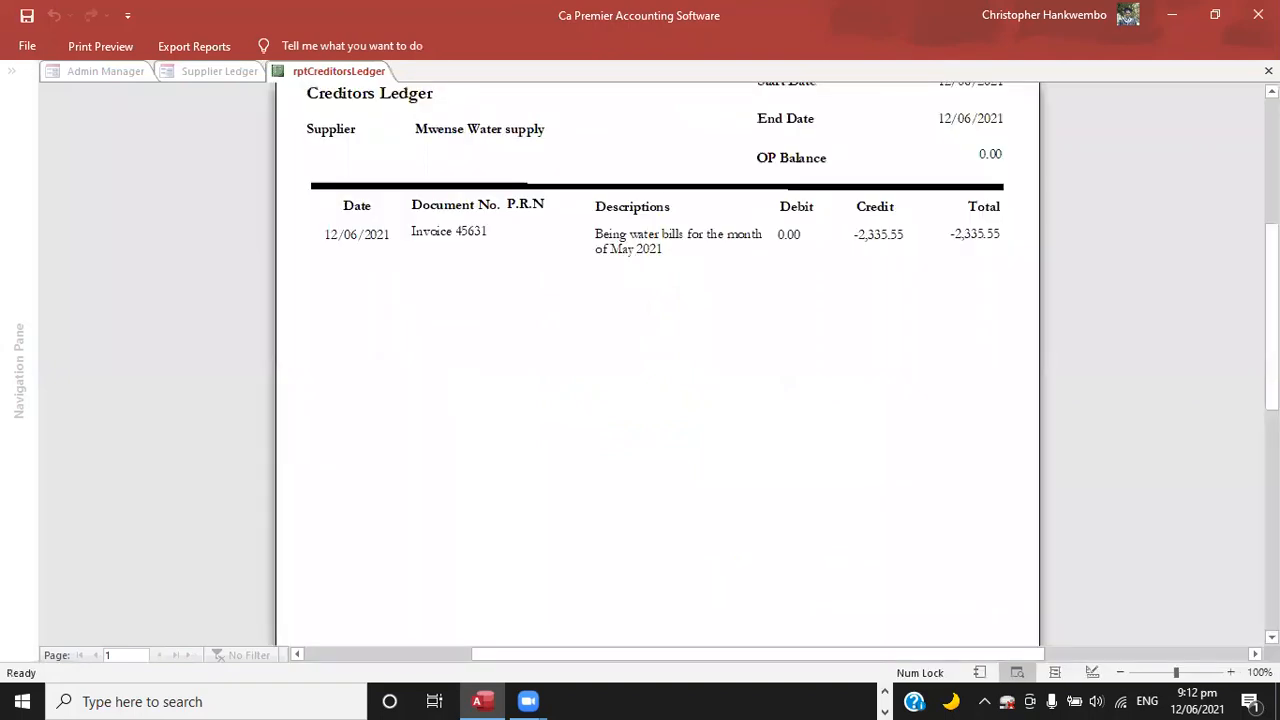
scroll(657, 360, "up", 3)
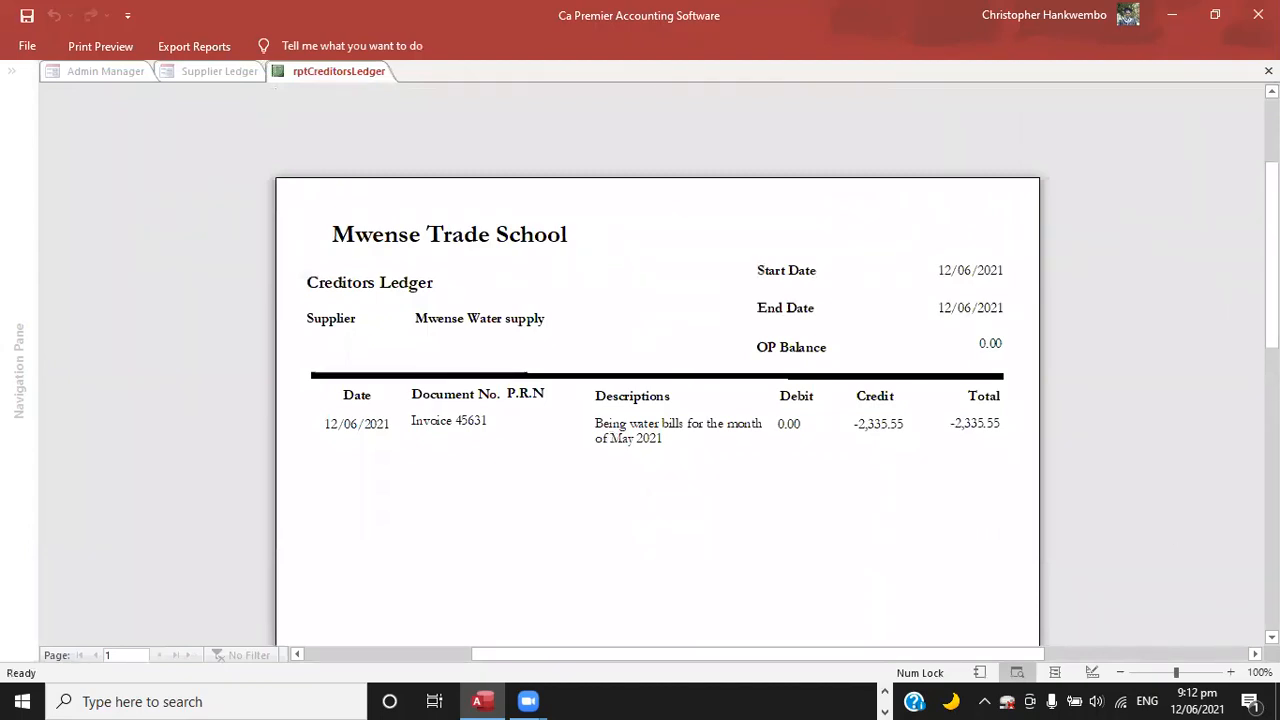
scroll(657, 400, "down", 1)
scroll(657, 400, "down", 4)
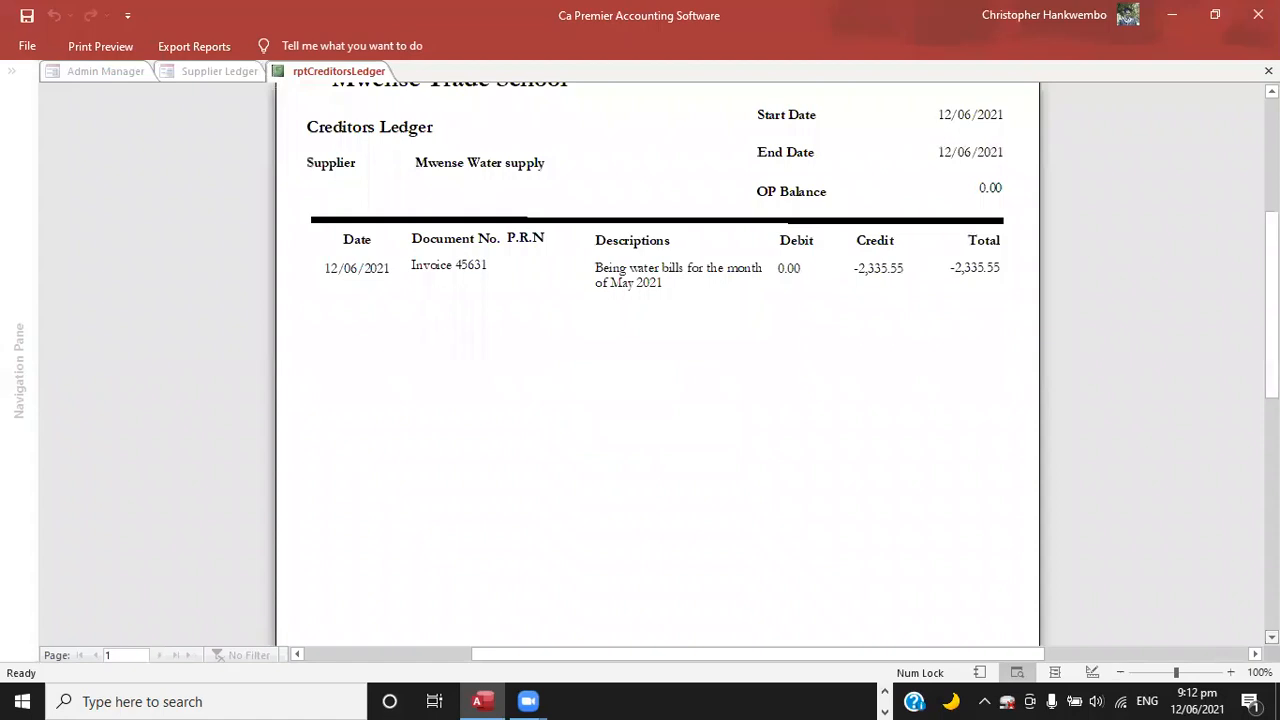
scroll(657, 400, "down", 10)
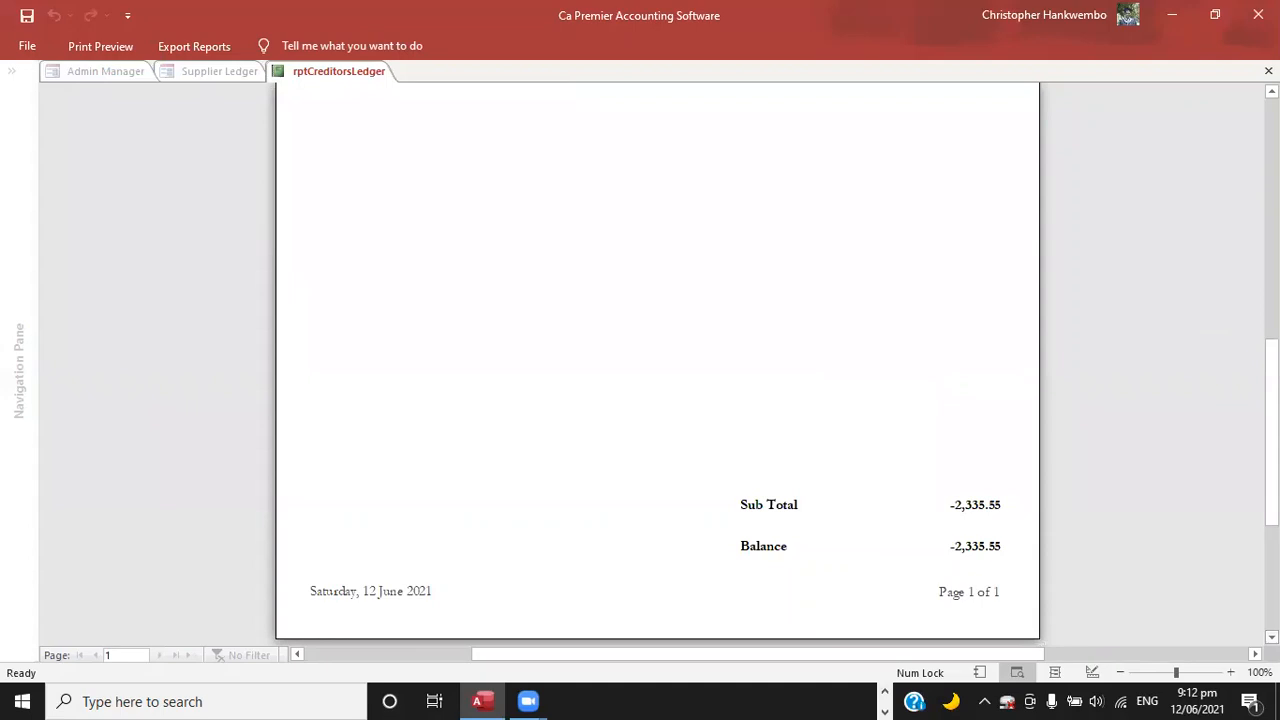
left_click(1268, 71)
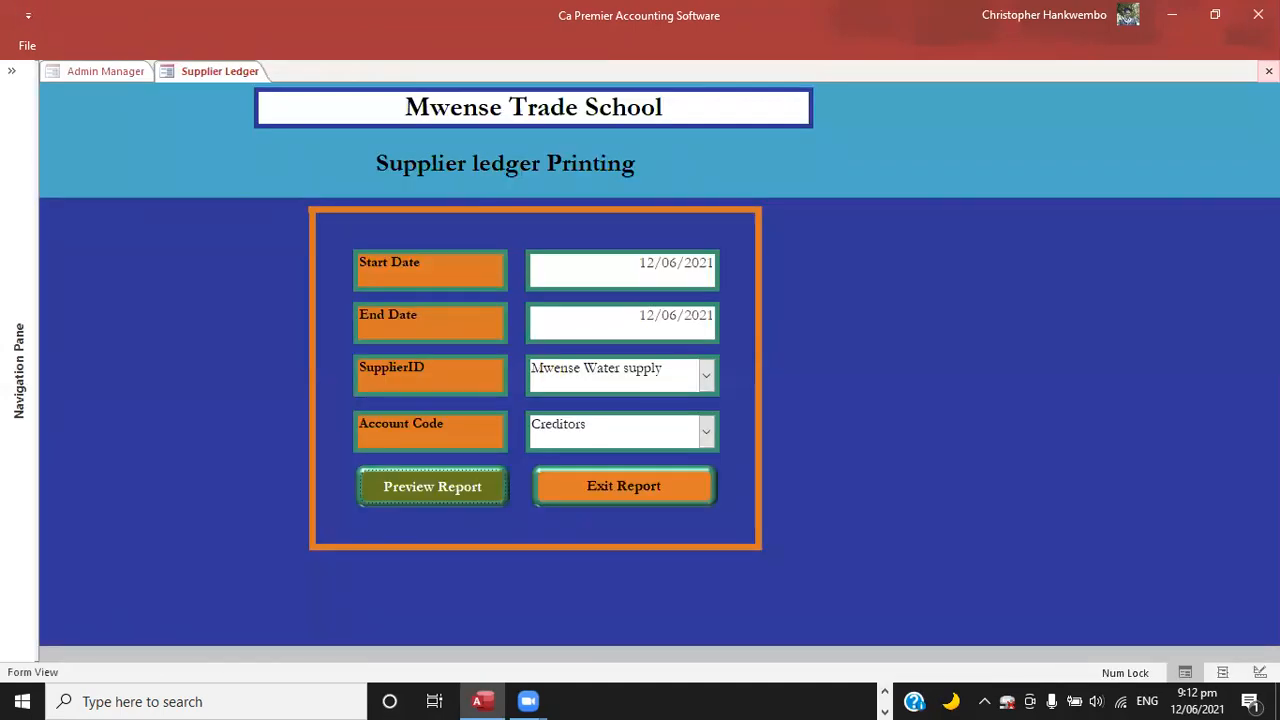
left_click(600, 490)
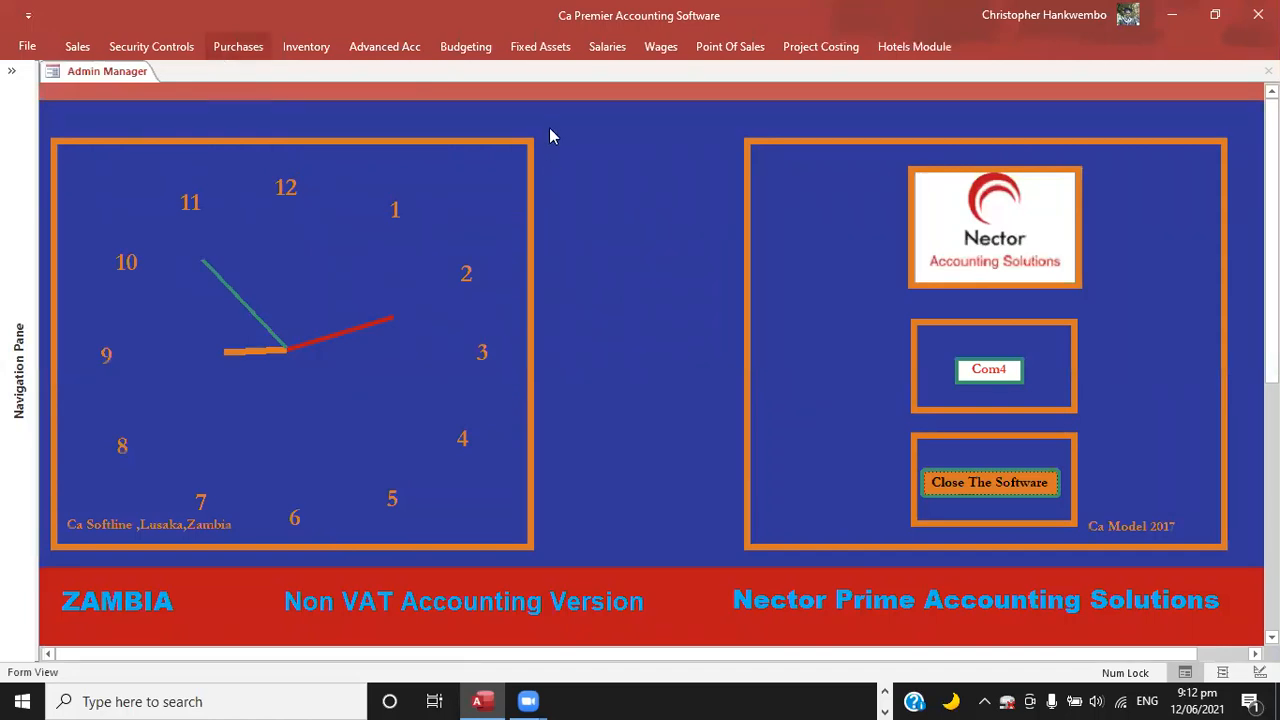
Open a new supplier payment voucher dated 12/06/2021 and choose Mwense Water supply as the supplier.
left_click(518, 97)
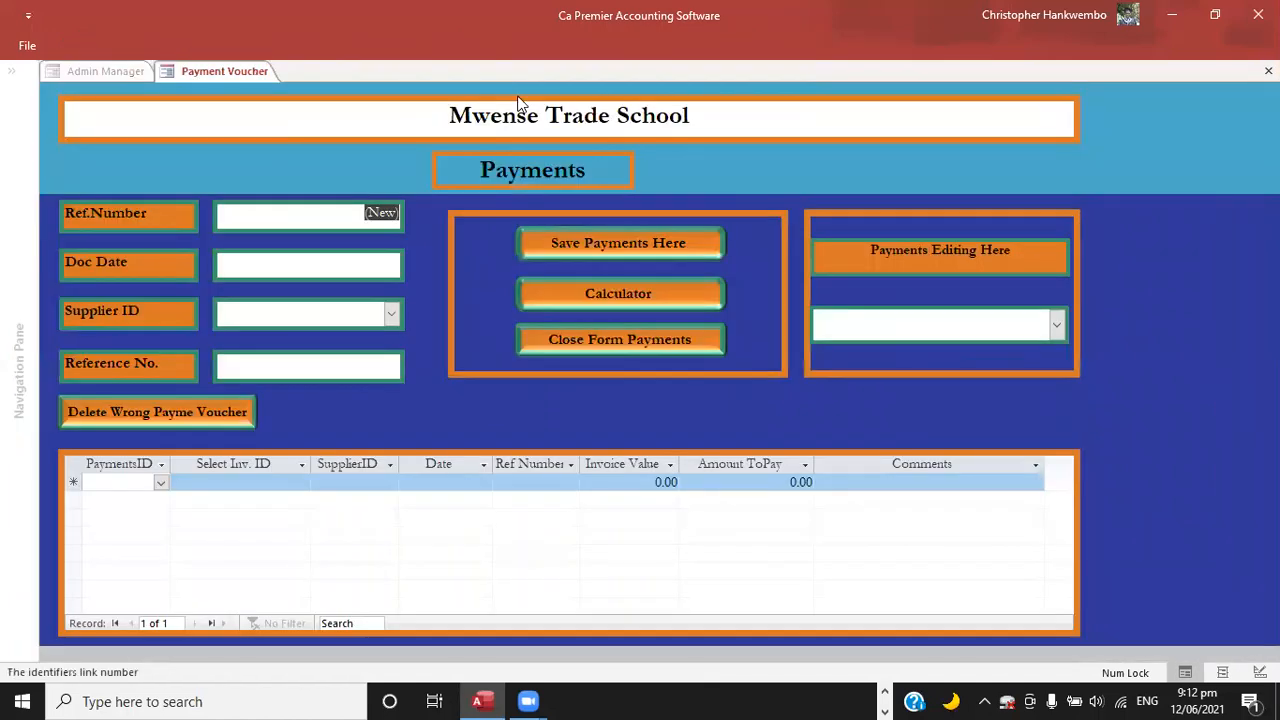
left_click(401, 265)
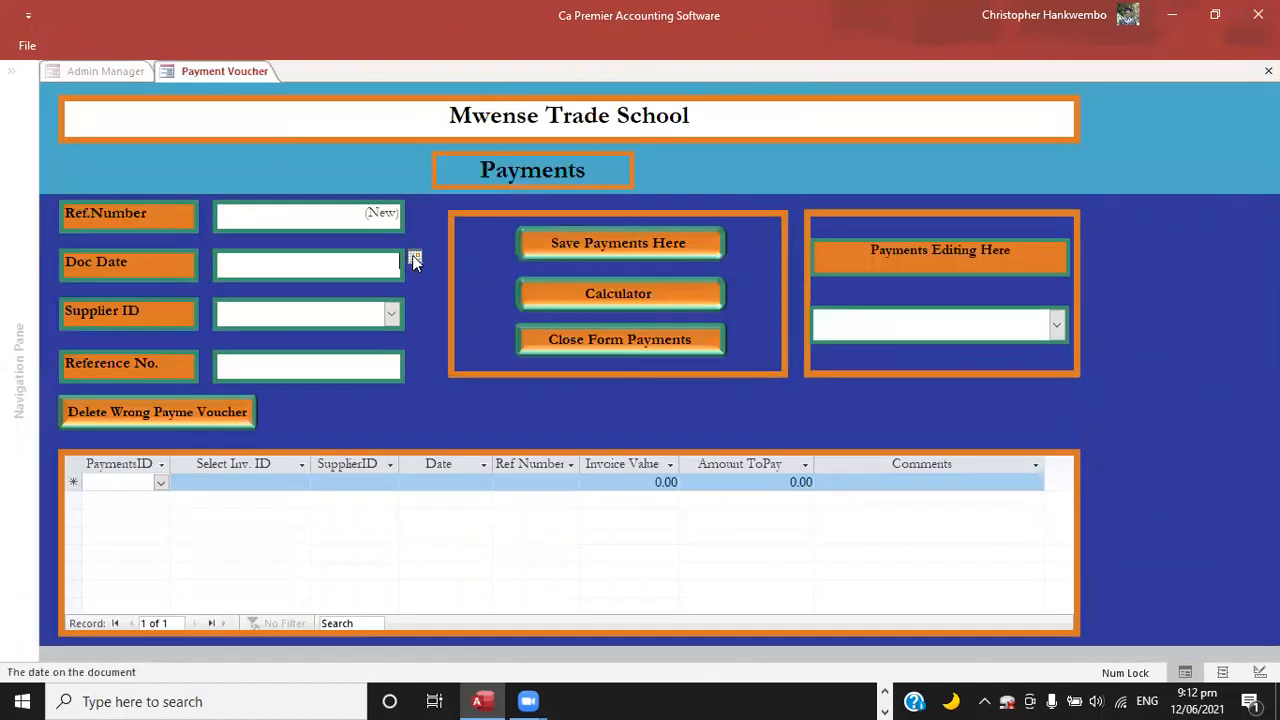
left_click(383, 324)
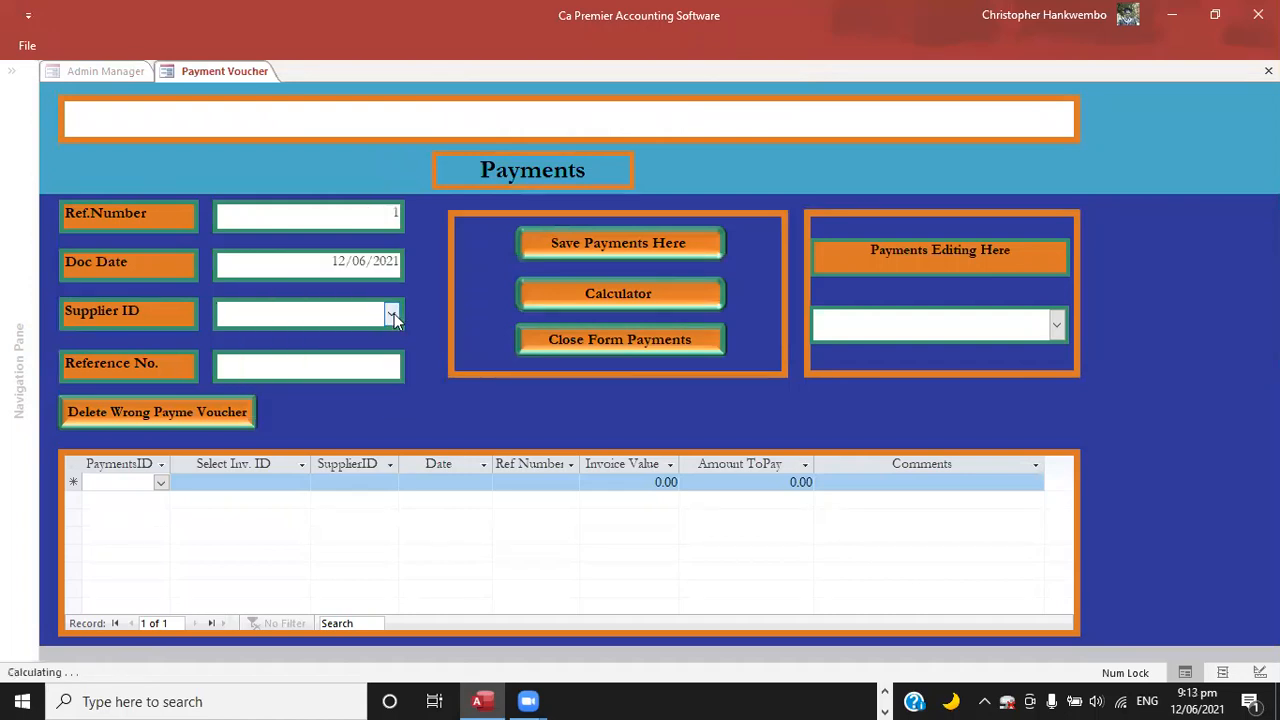
left_click(393, 317)
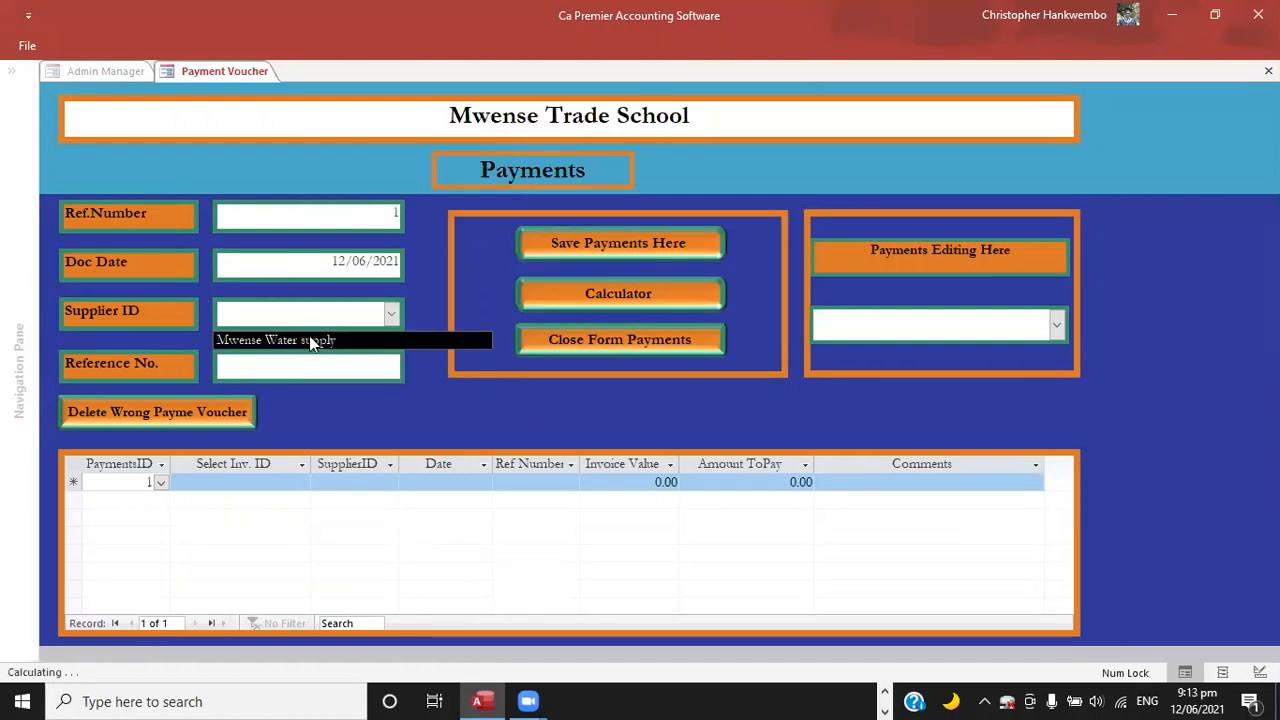
left_click(311, 341)
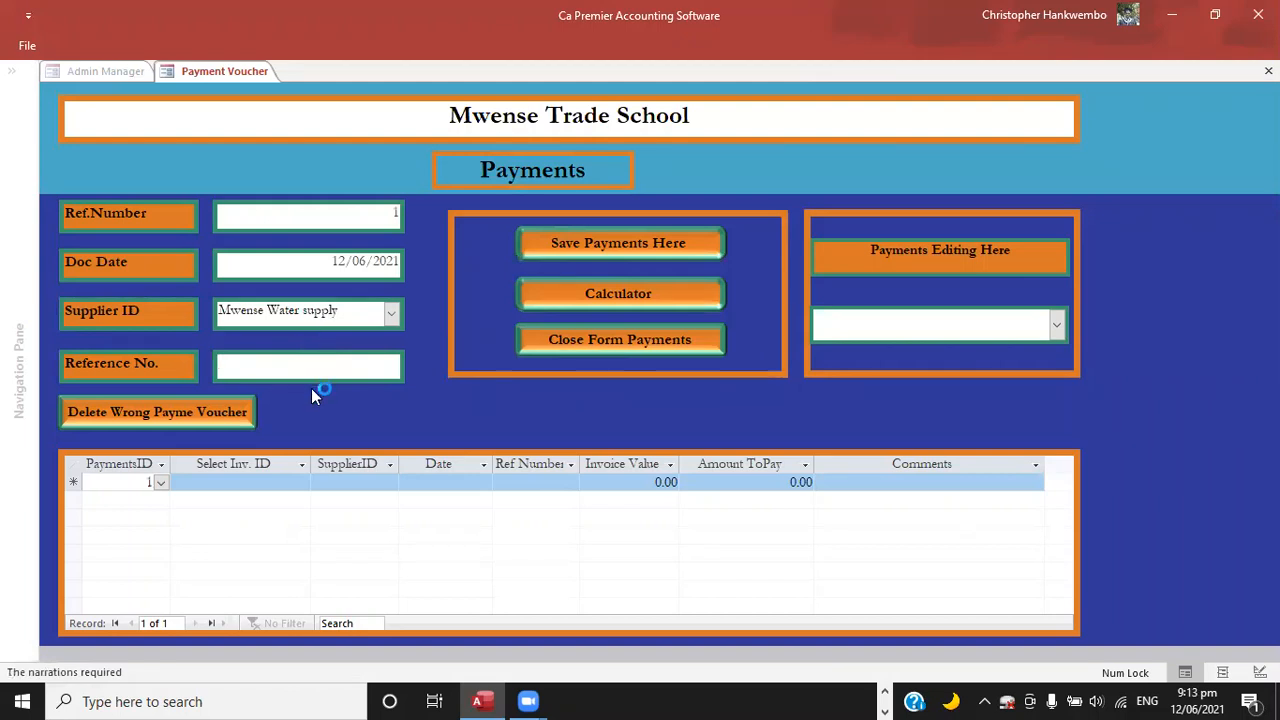
Enter Cheque 7458 as the payment voucher's reference and move to the invoice selection on the first payment line.
type("Cheque 7458")
key("Return")
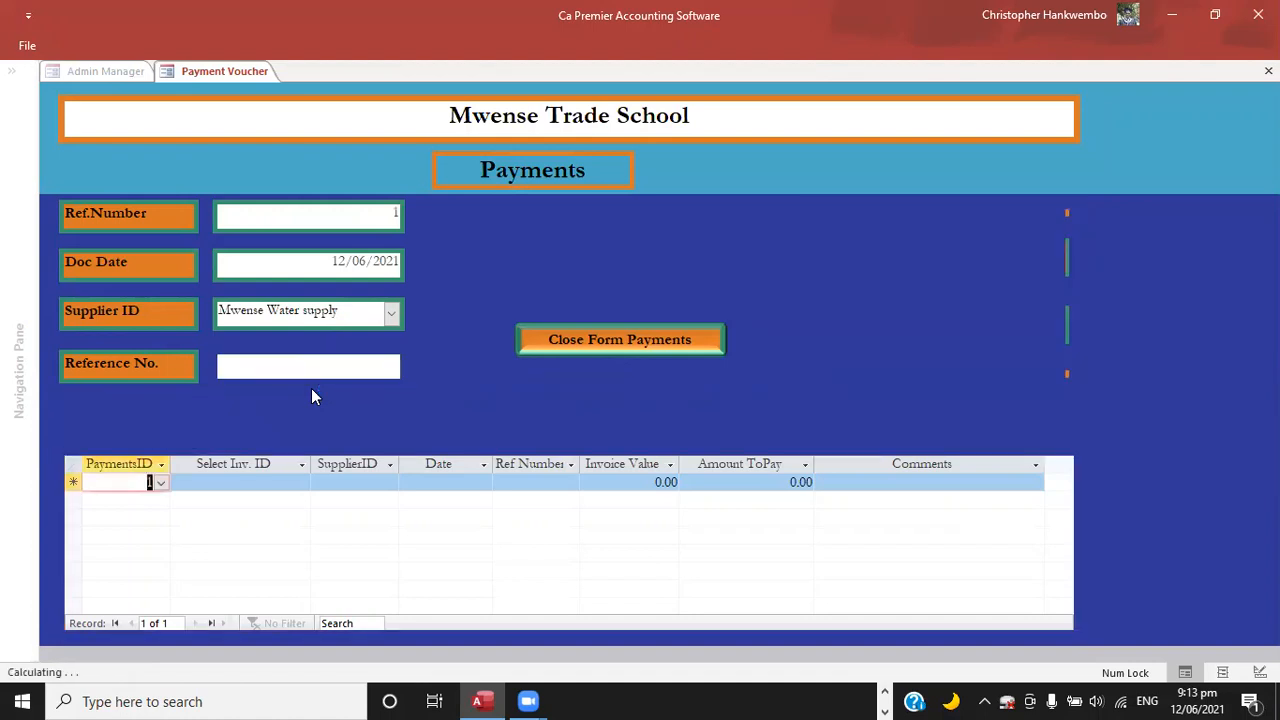
key("Return")
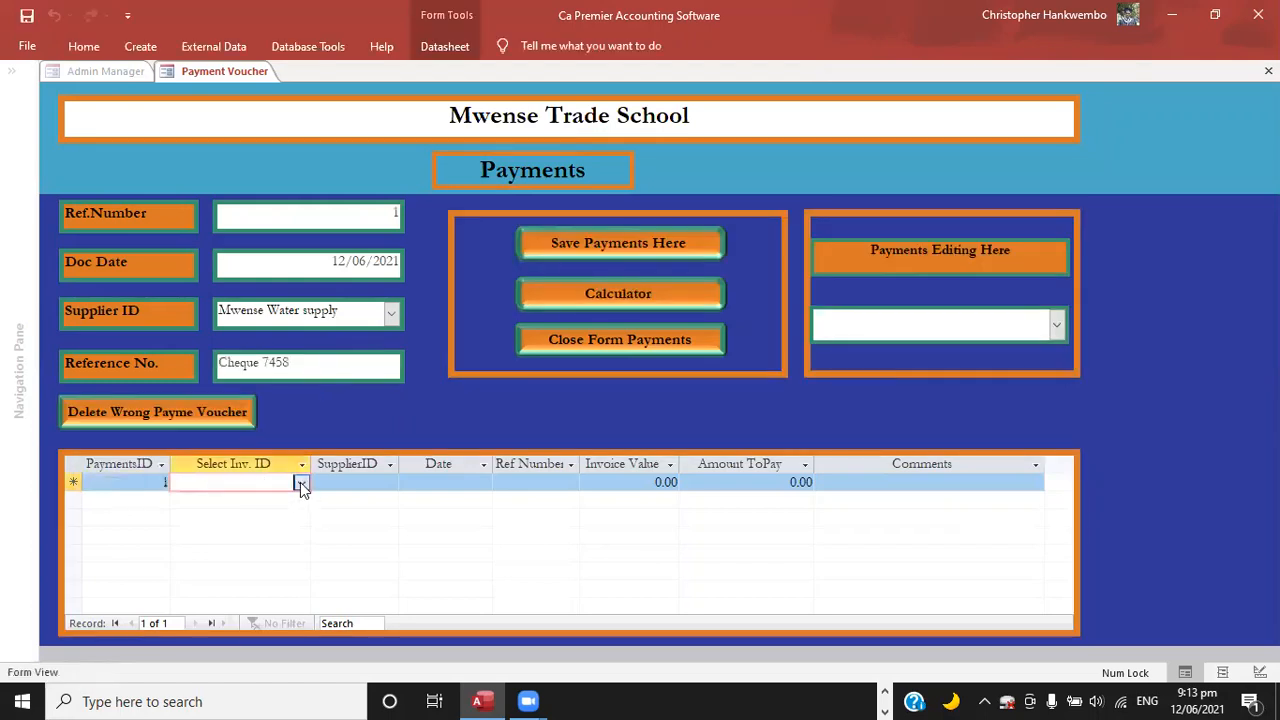
Select Invoice 45631 with CreateID 4 for the payment line and advance to its amount to pay.
key("alt+Down")
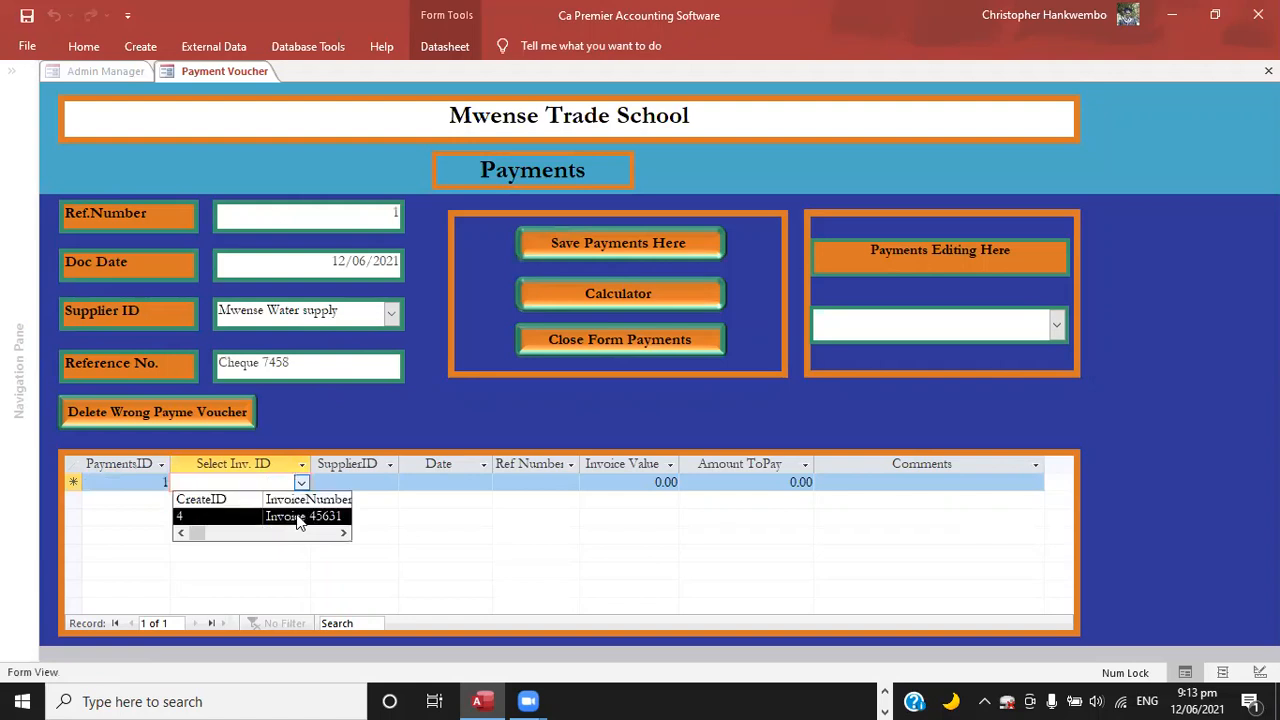
left_click(297, 516)
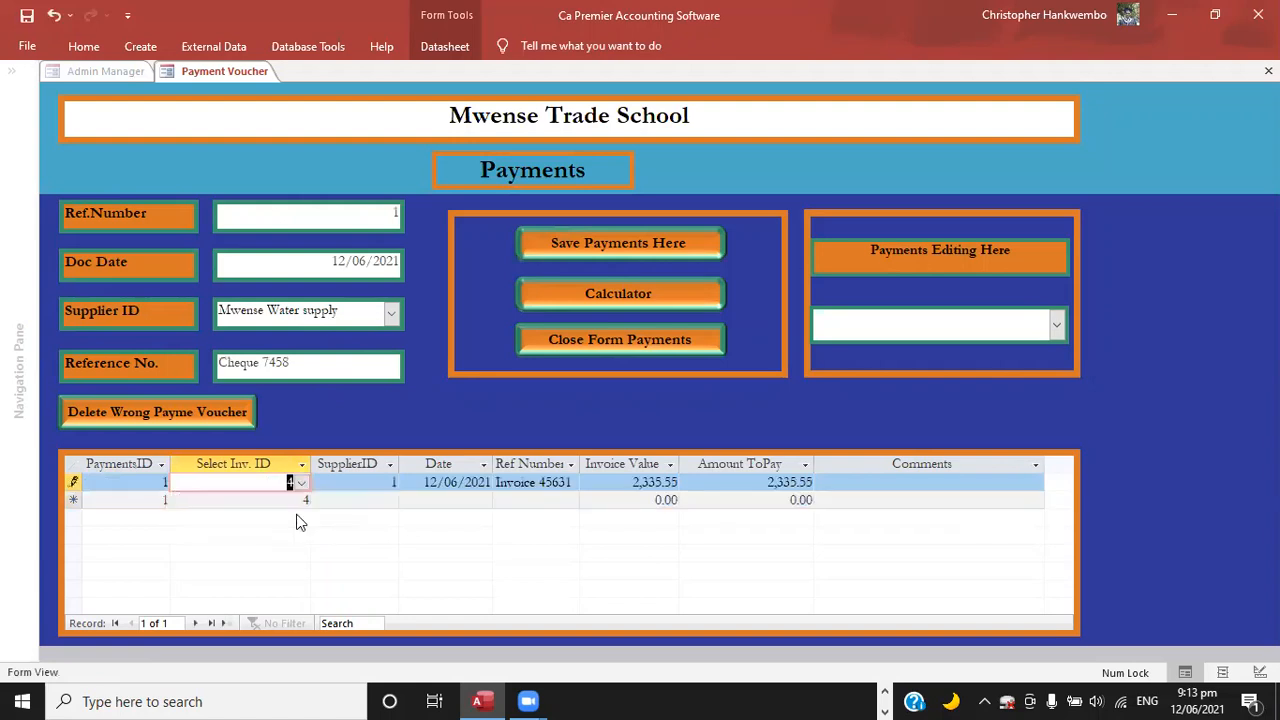
key("Tab")
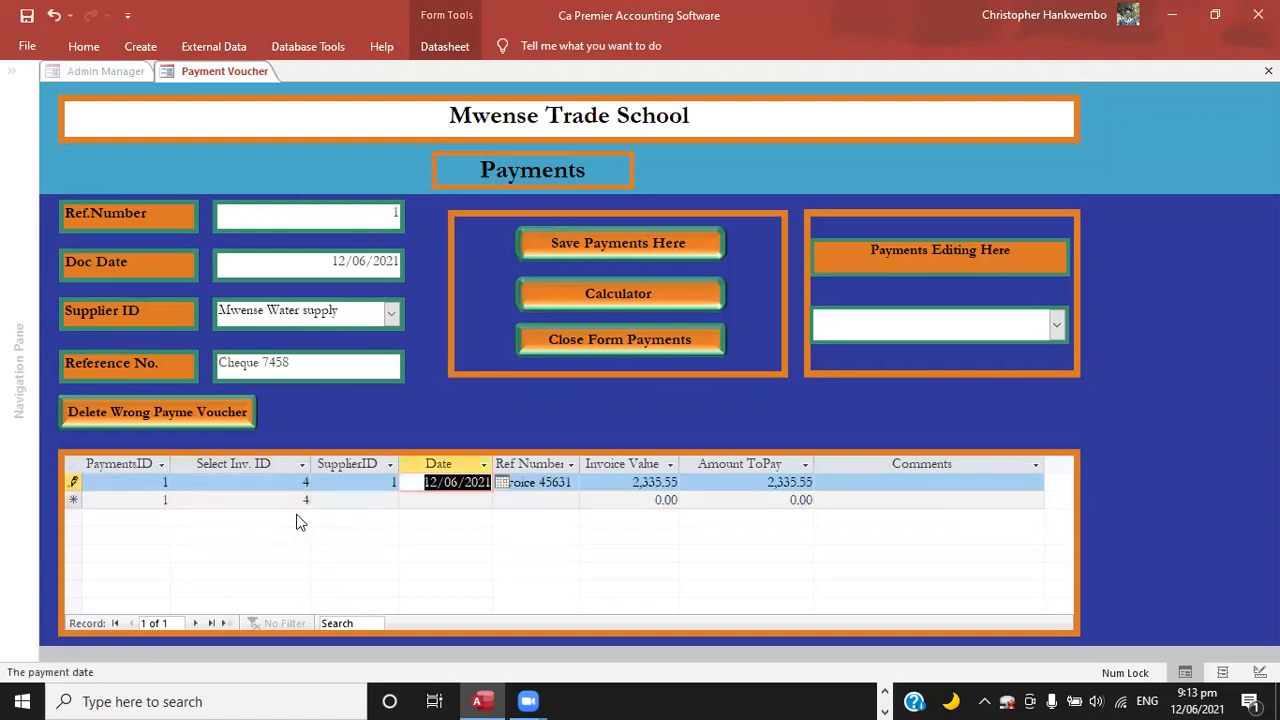
key("Tab")
key("Tab")
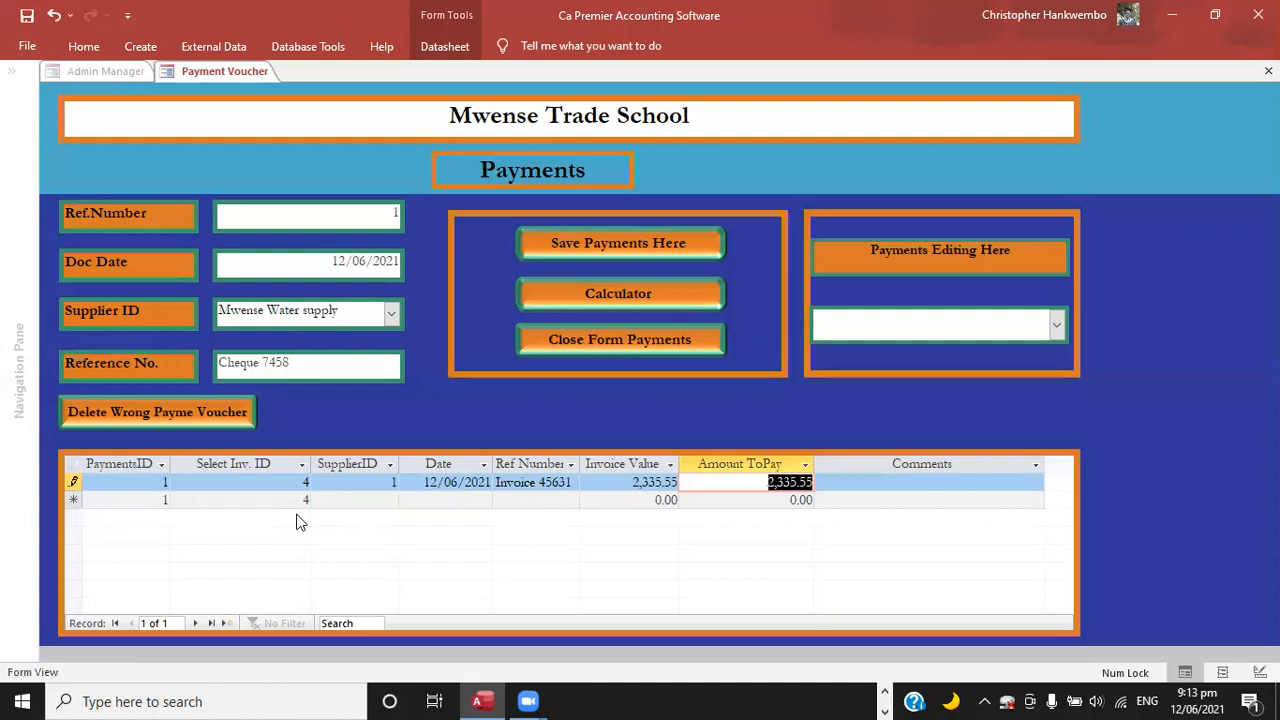
Set the Invoice 45631 line's amount to pay to 2000 and enter Part payment as its comment.
type("2000")
key("Tab")
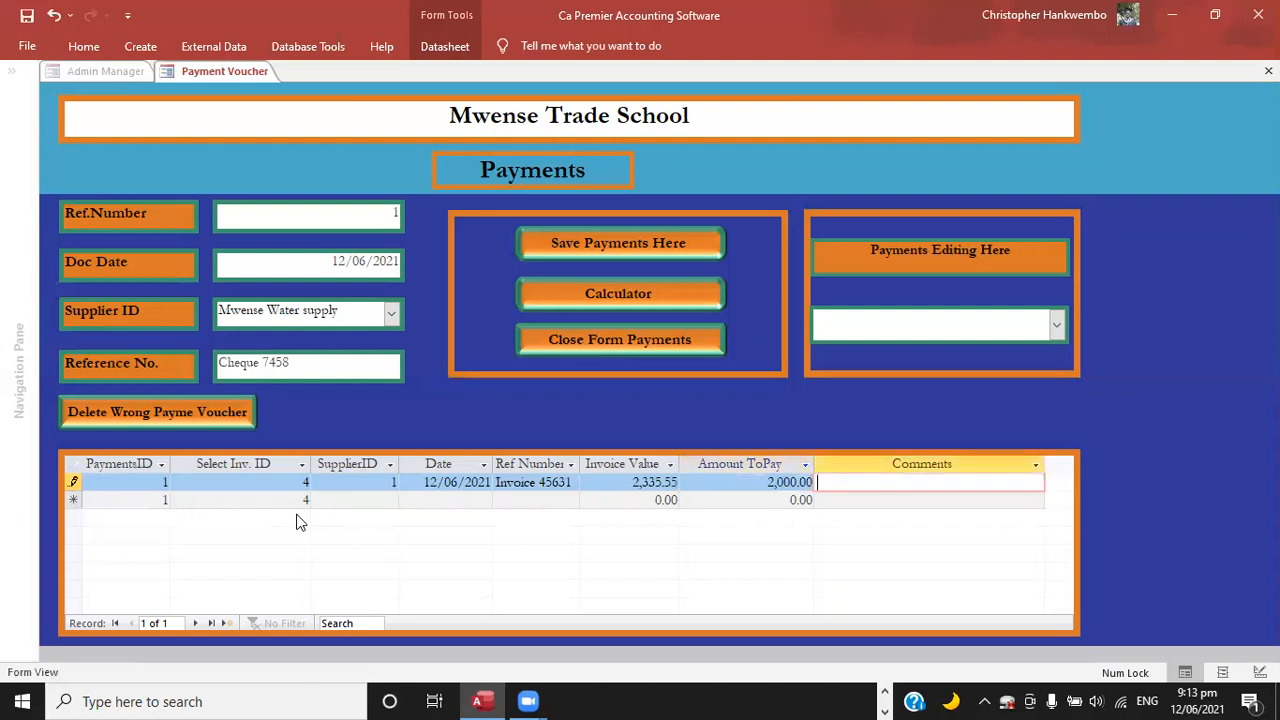
type("Part payment")
Save the Mwense Water supply payment voucher and close the payments form.
left_click(556, 244)
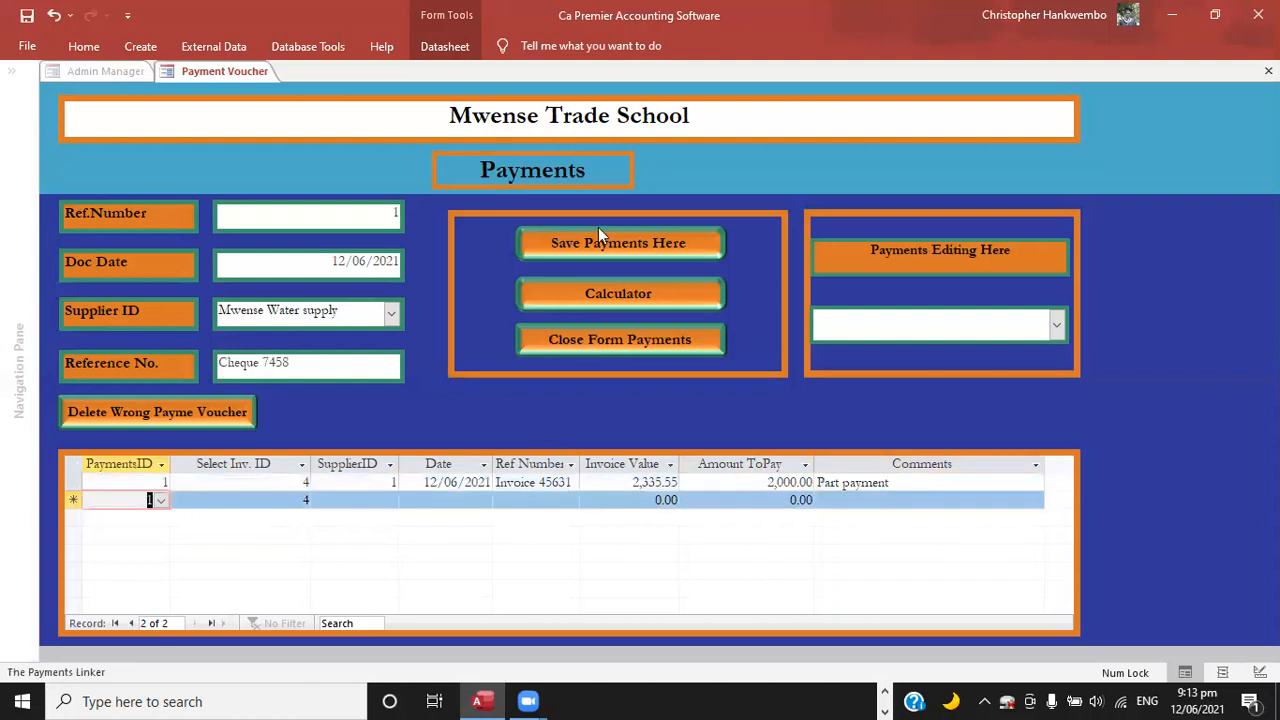
left_click(591, 248)
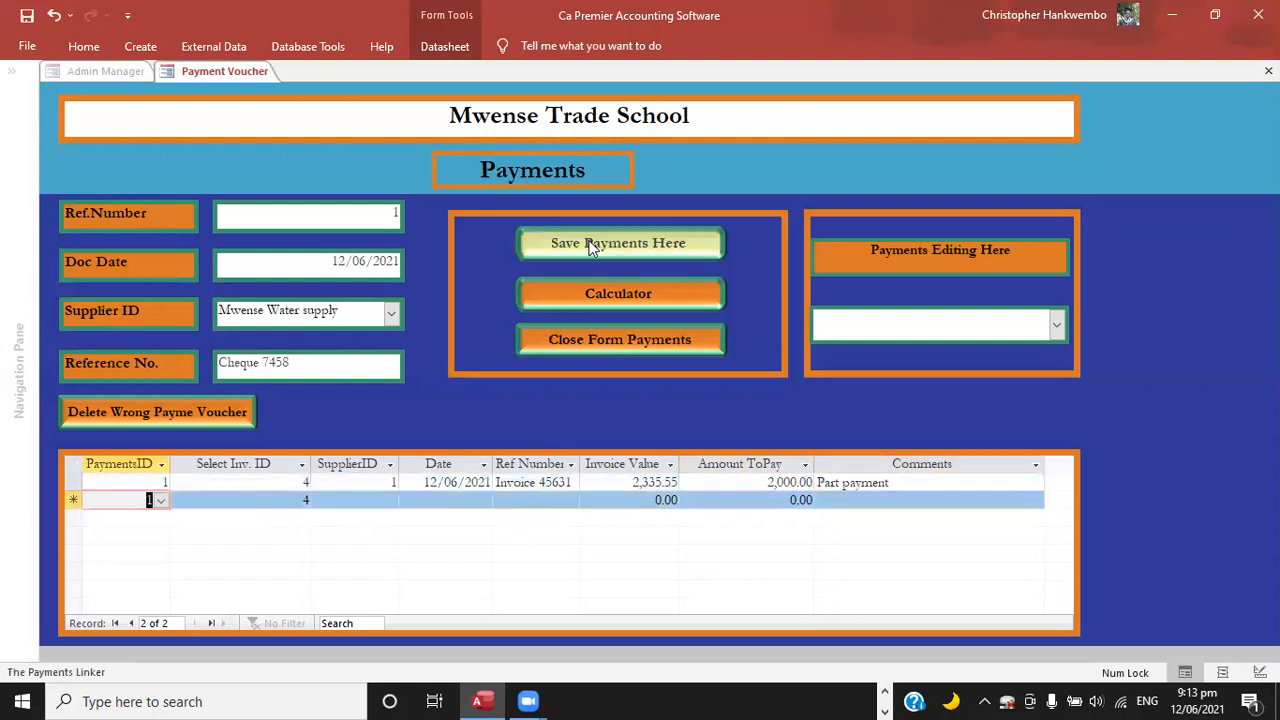
left_click(577, 345)
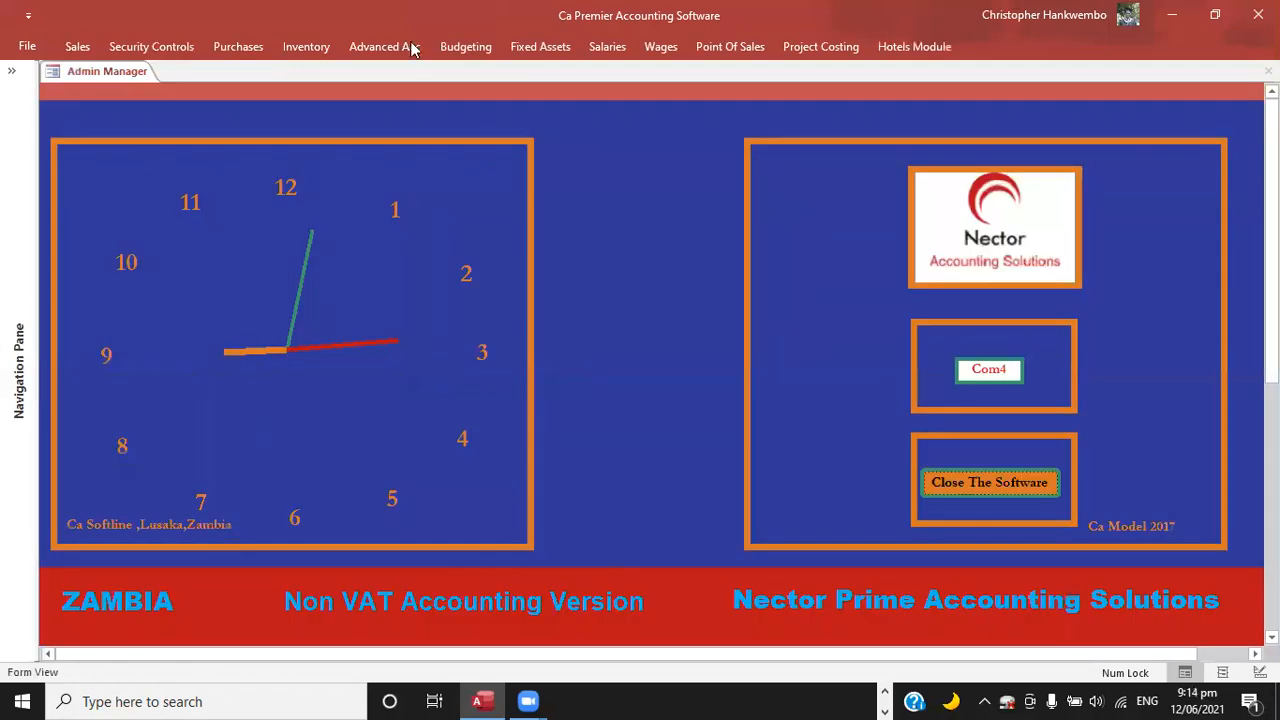
Open the payment voucher printing form and set its voucher date range from 01/06/2021 to 30/06/2021.
left_click(238, 47)
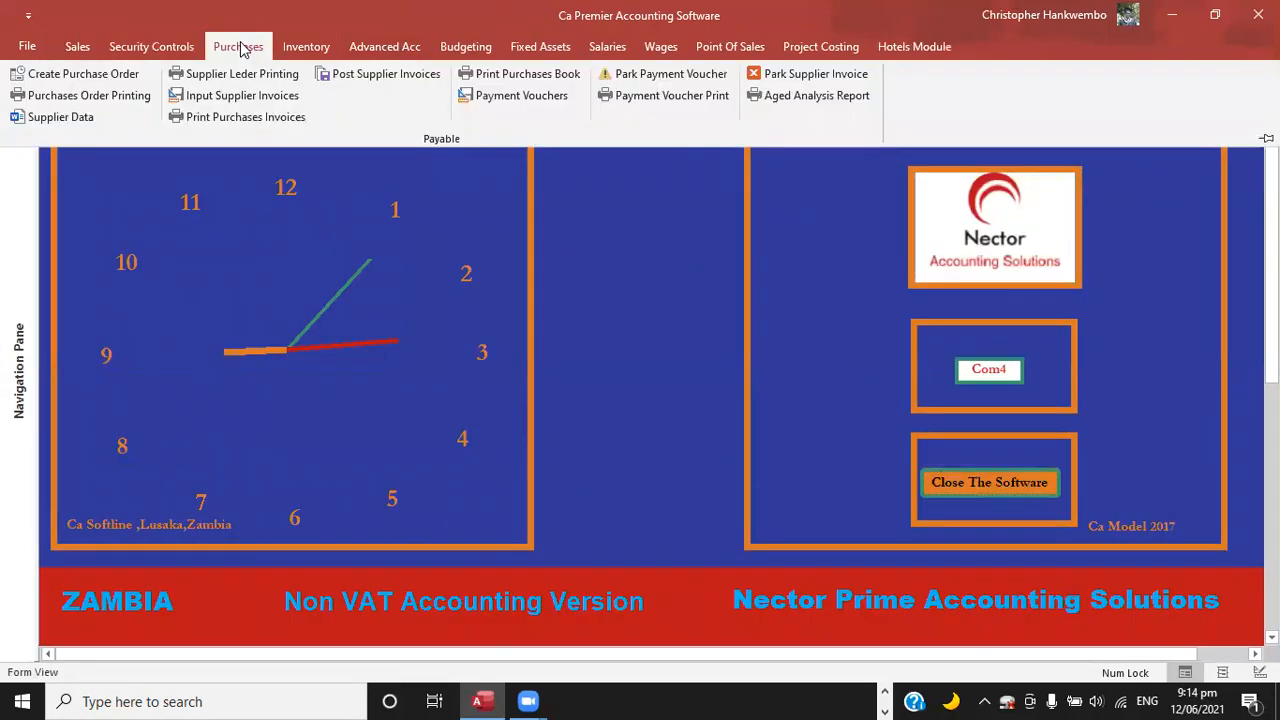
left_click(665, 93)
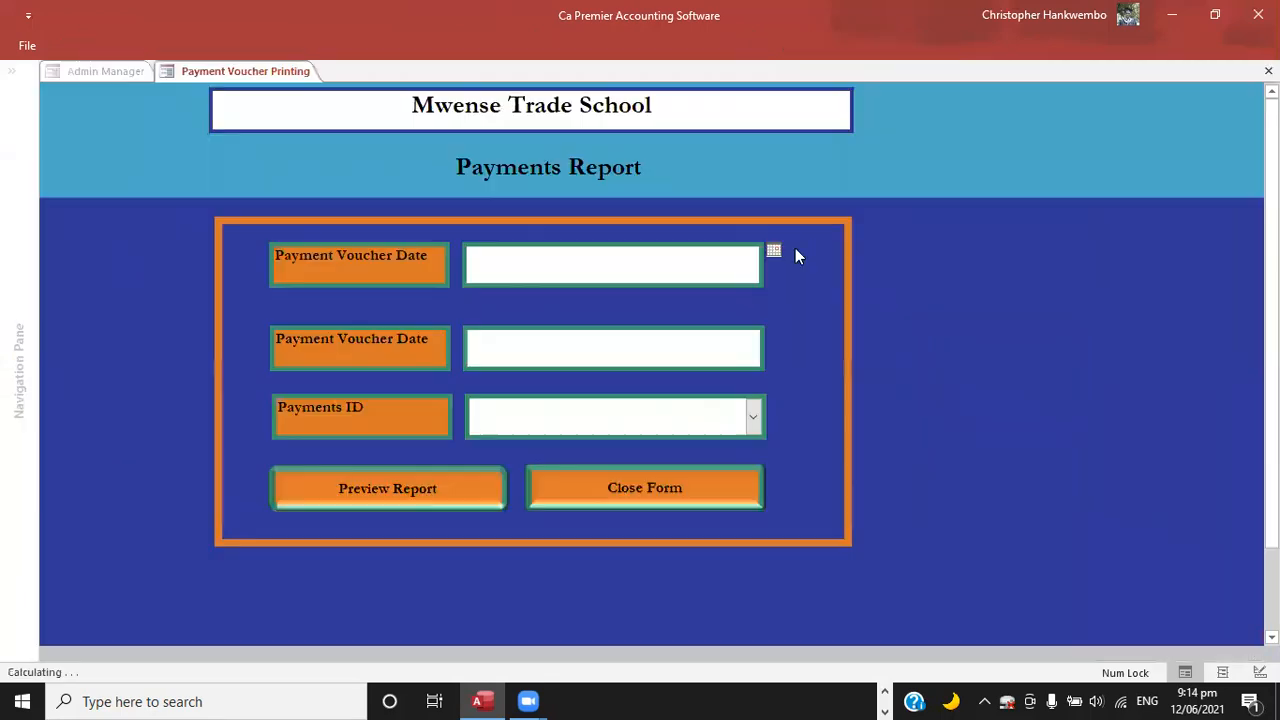
left_click(774, 250)
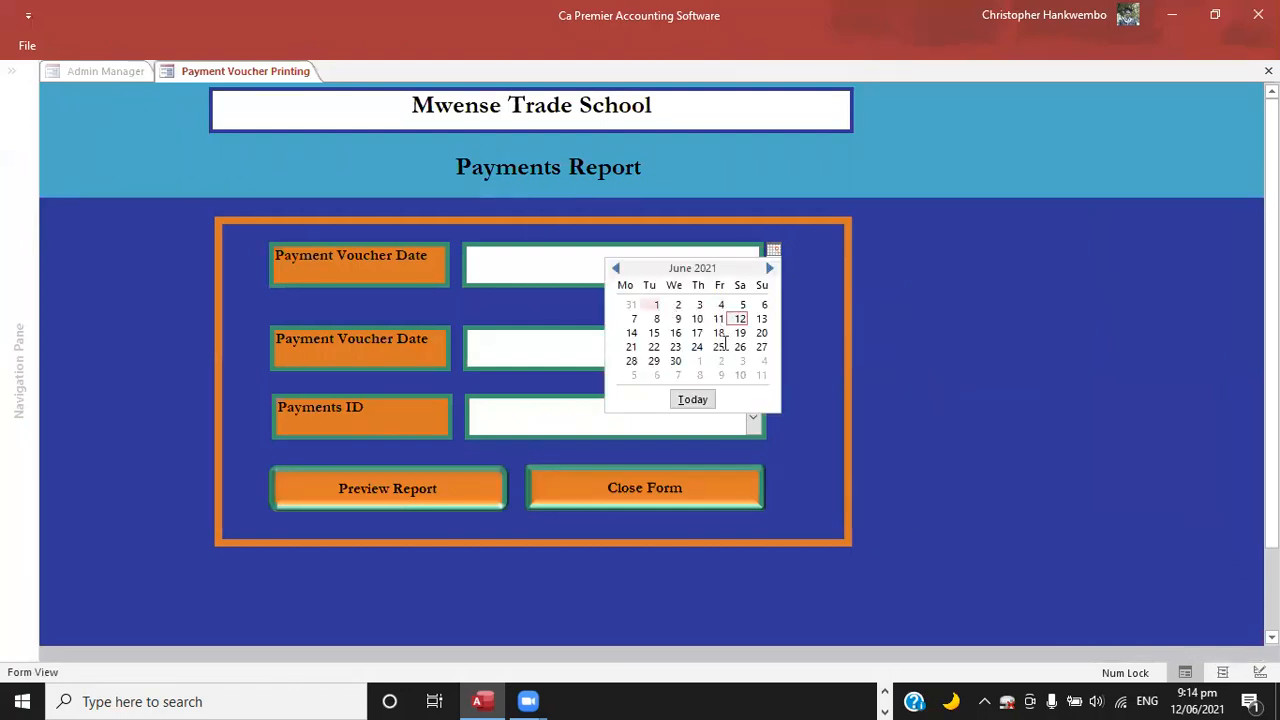
left_click(655, 305)
key("Tab")
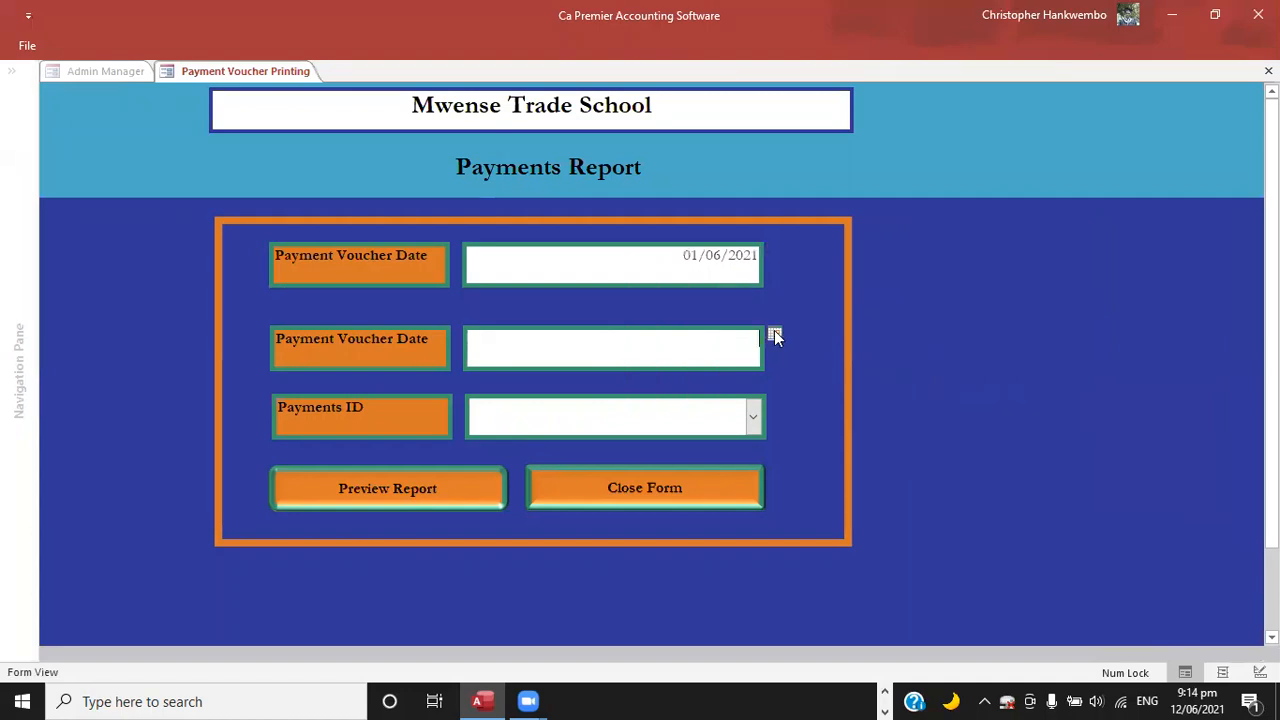
left_click(775, 335)
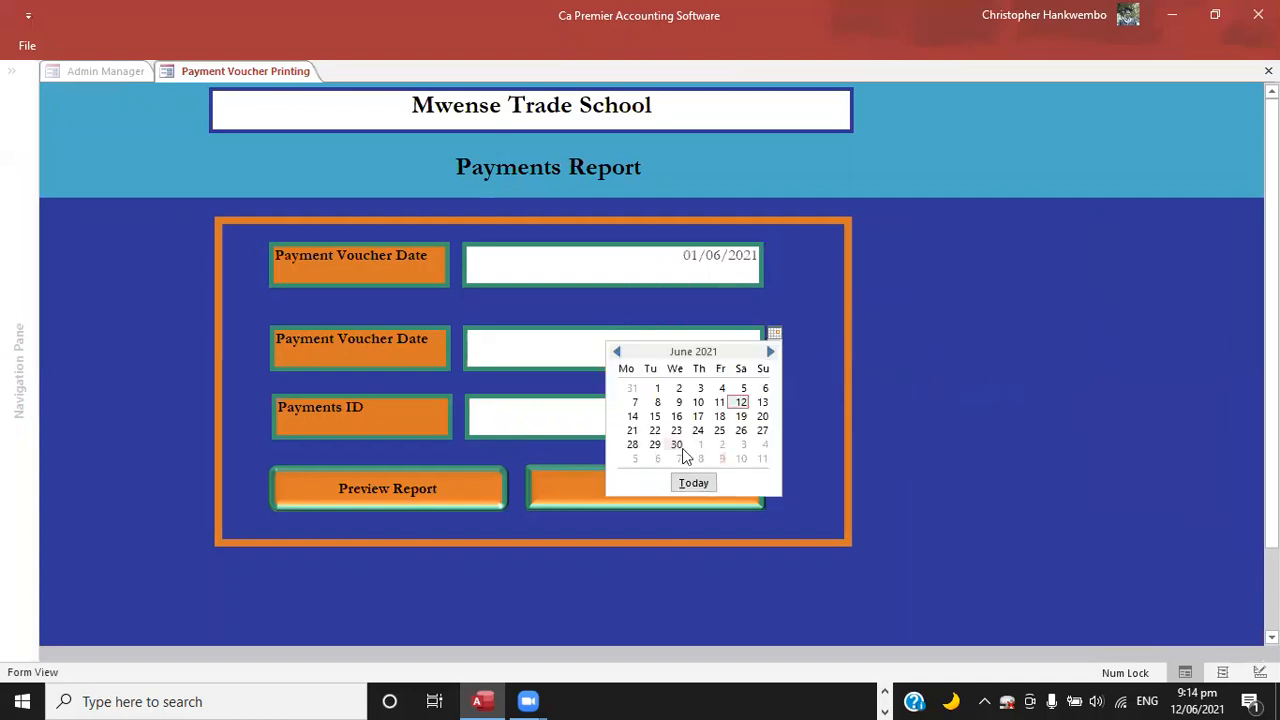
left_click(677, 445)
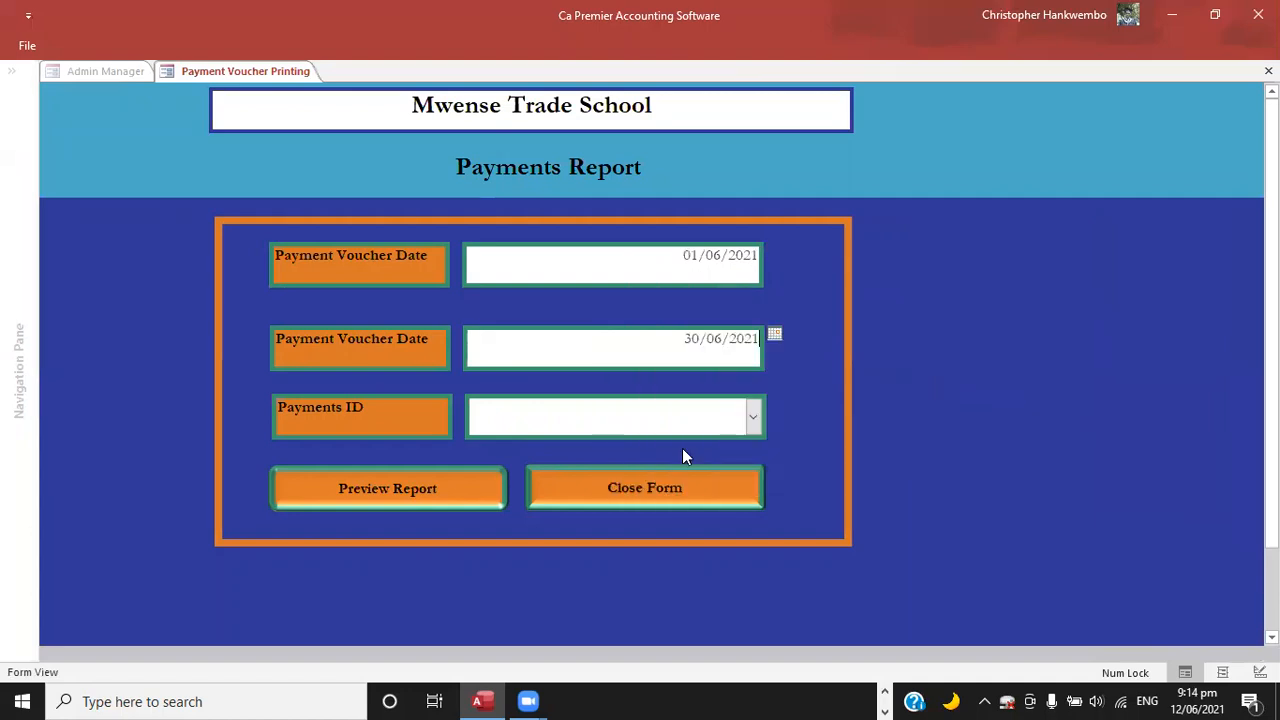
Choose payments ID 1 for Mwense Water supply and preview the payment voucher report.
left_click(755, 420)
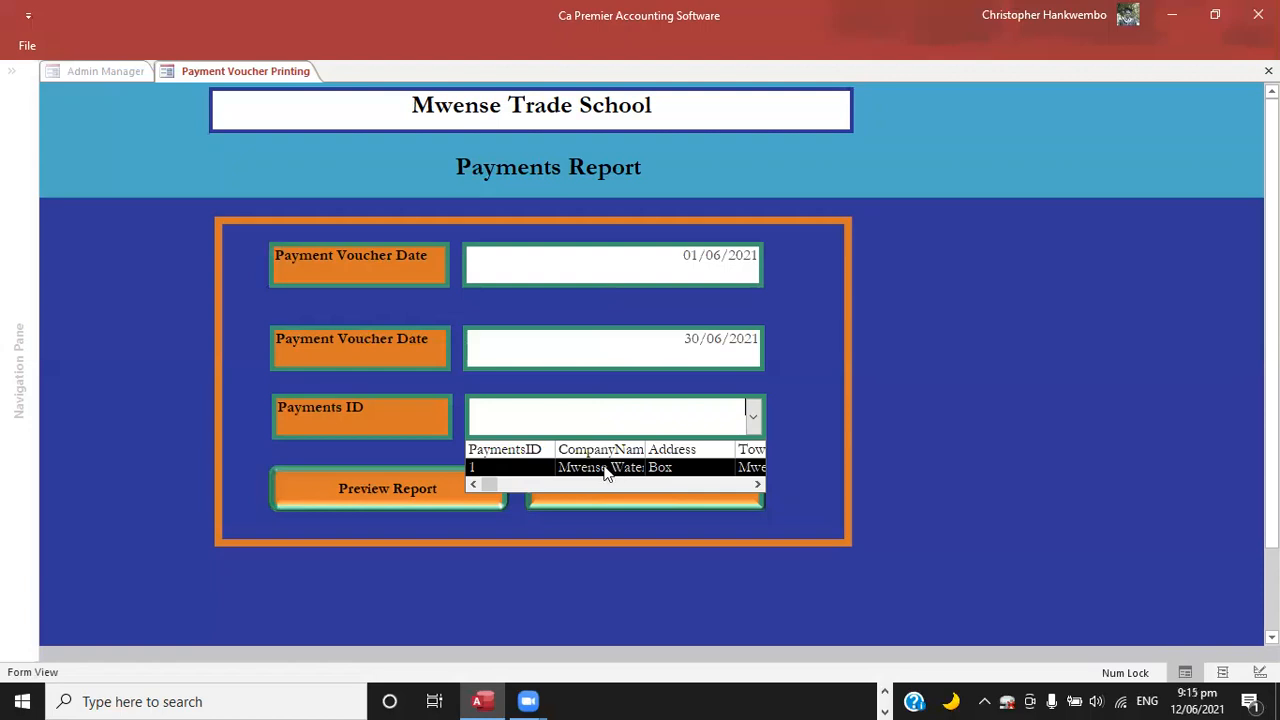
left_click(603, 467)
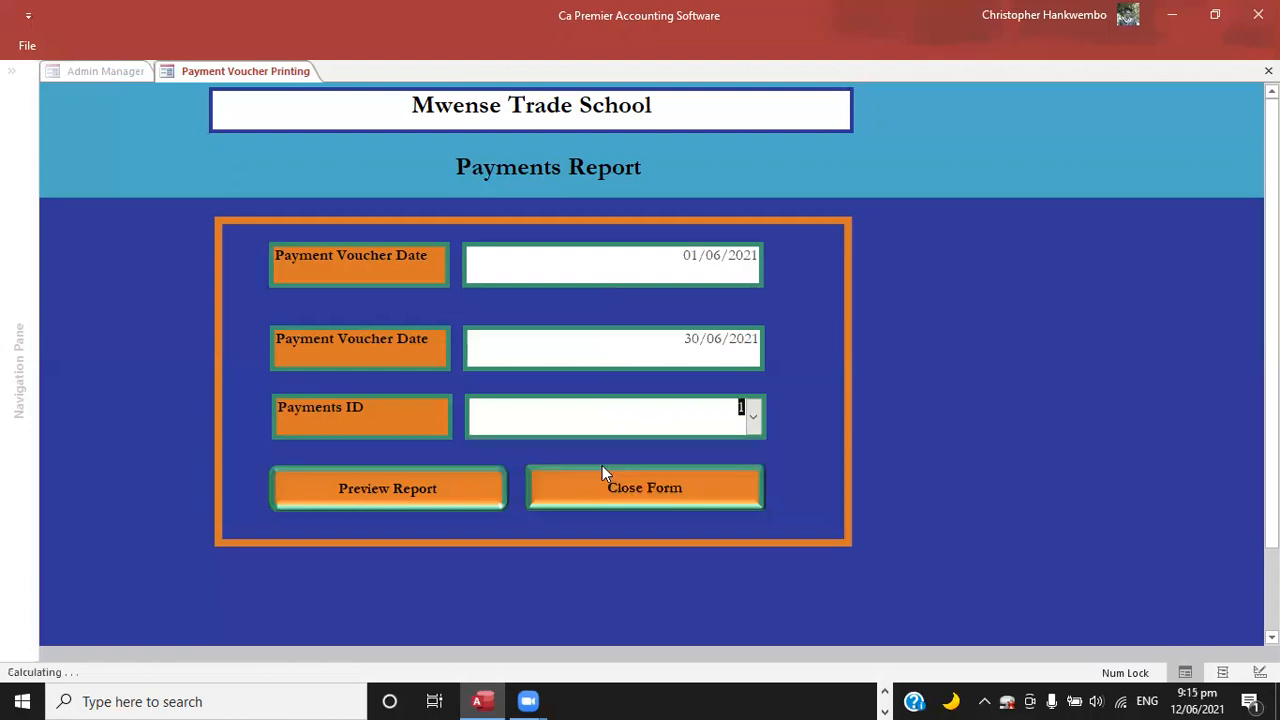
left_click(418, 478)
left_click(418, 478)
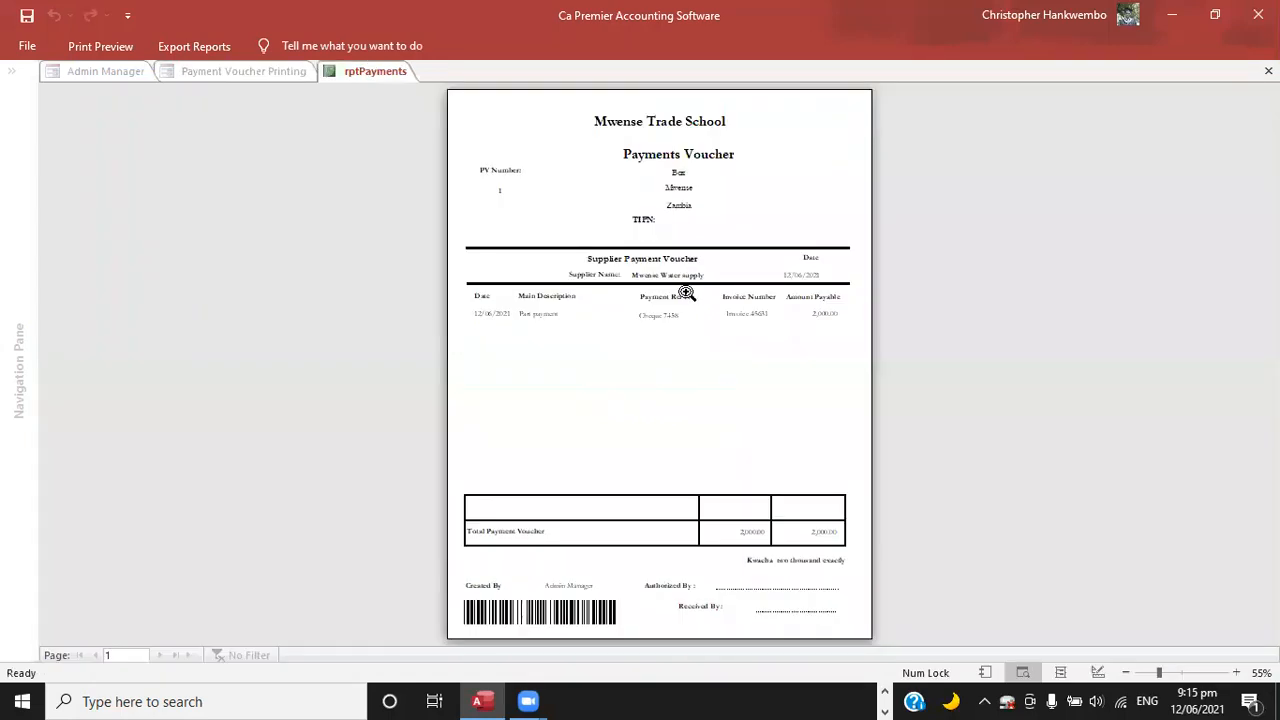
Examine the payment voucher's header, payment line, total and signature section, and close the report and its printing form.
left_click(686, 292)
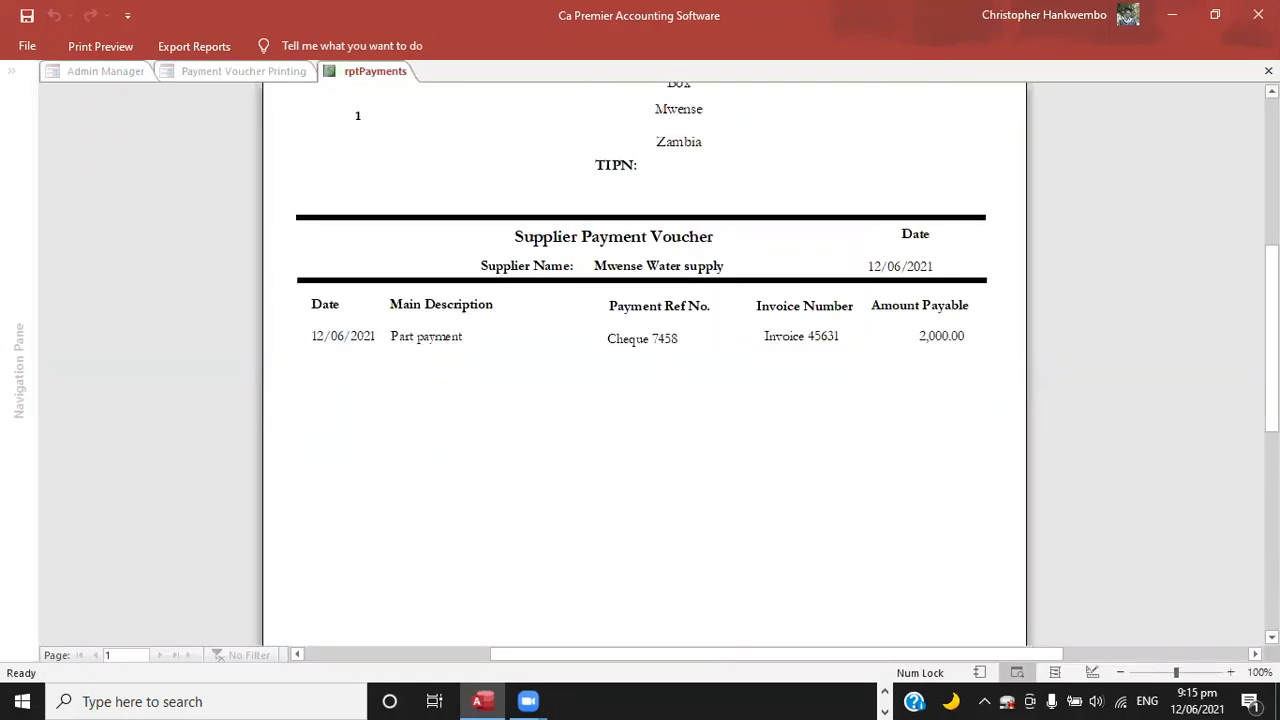
scroll(757, 171, "up", 2)
scroll(677, 203, "up", 1)
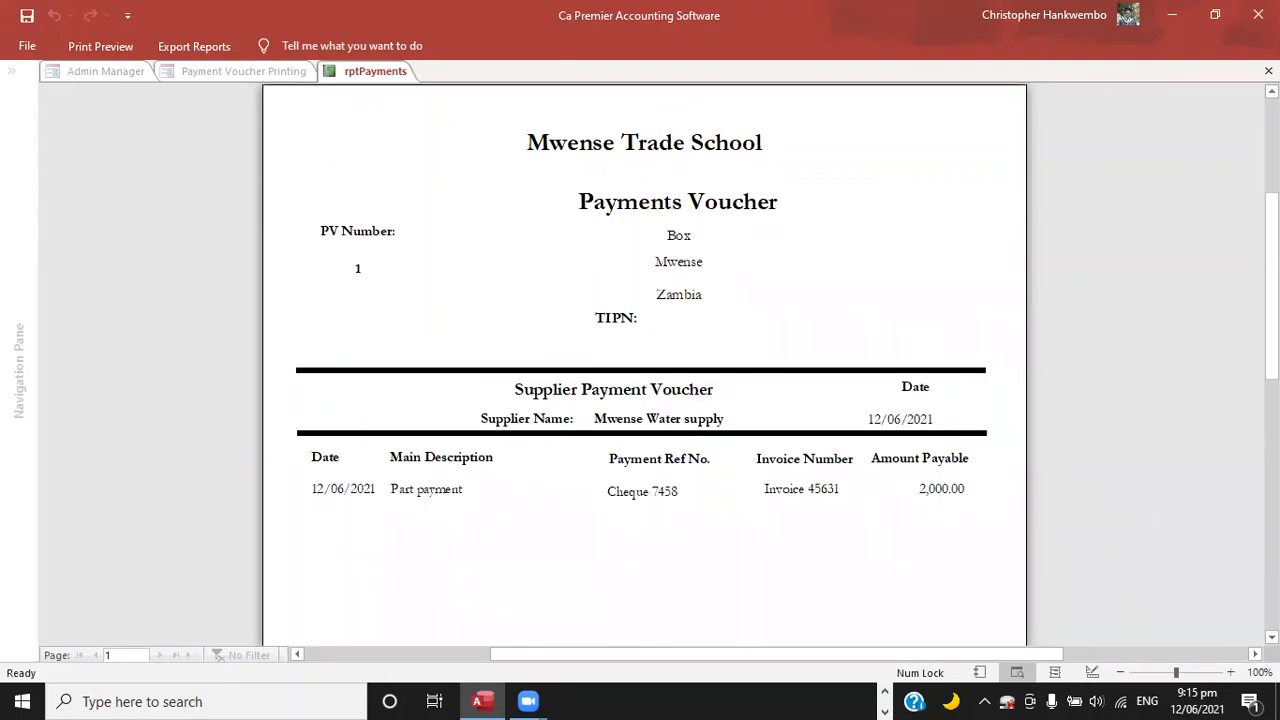
scroll(644, 365, "down", 1)
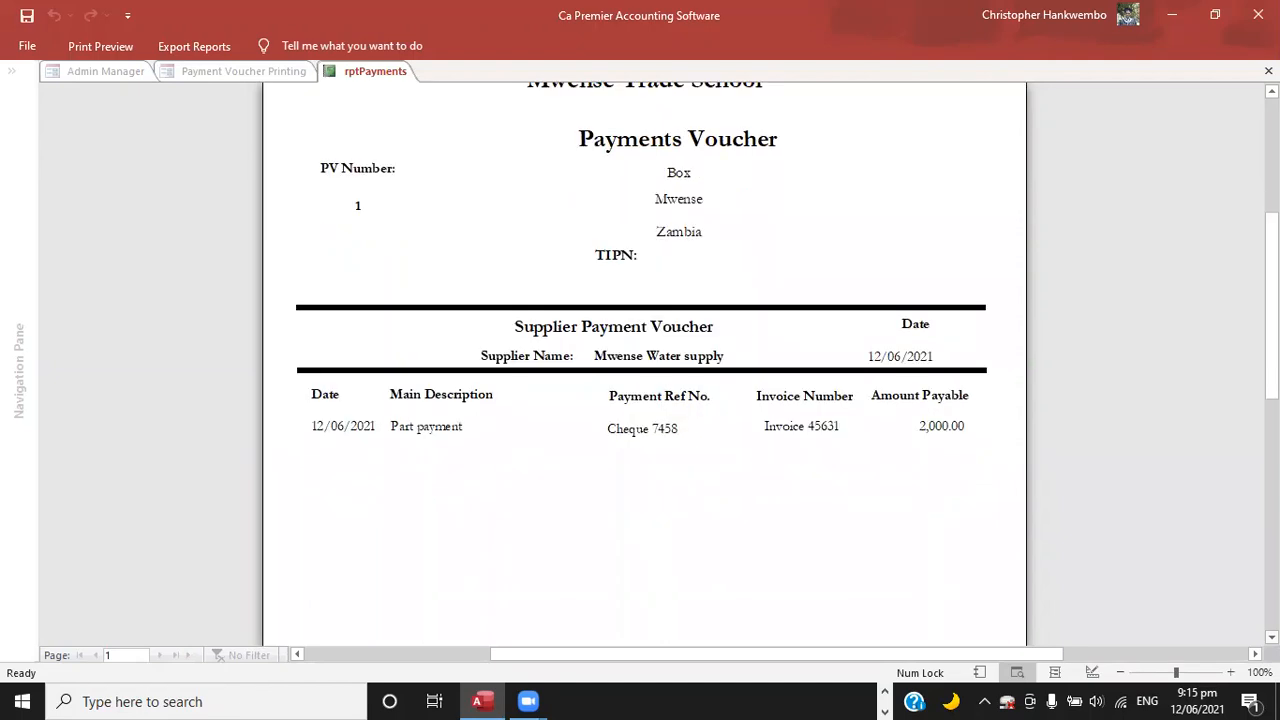
scroll(644, 365, "down", 4)
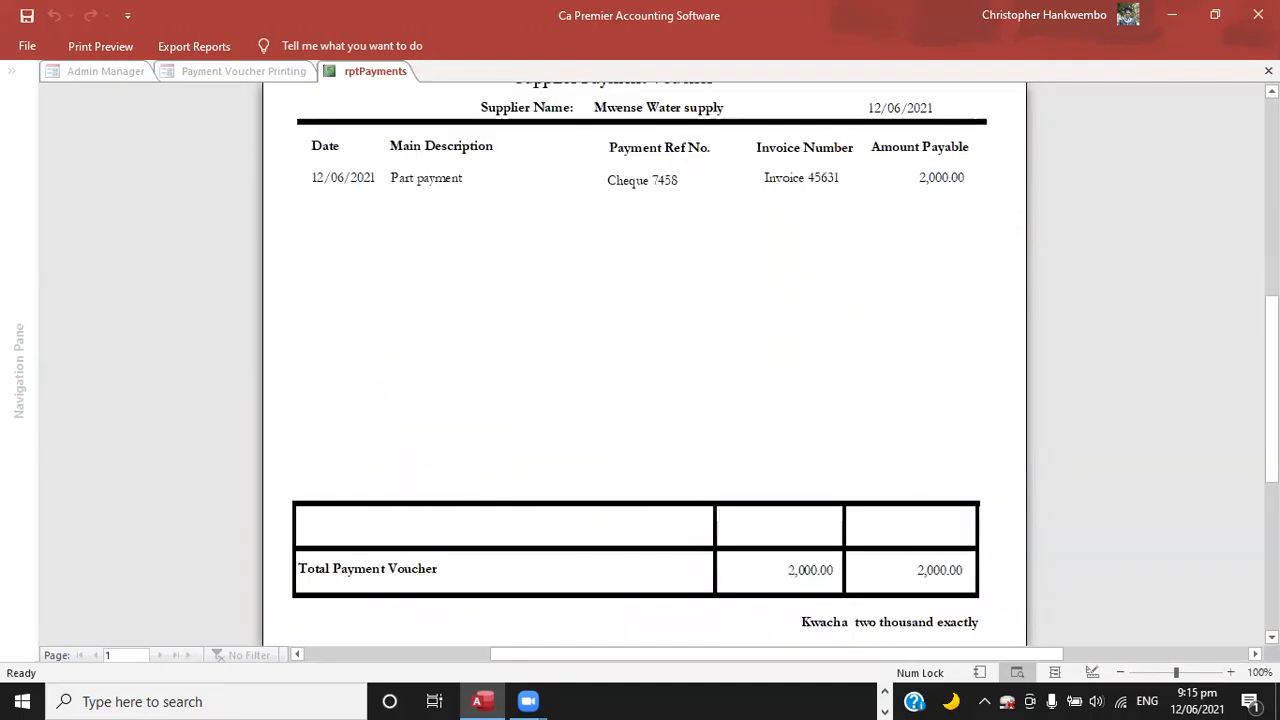
scroll(1027, 568, "down", 3)
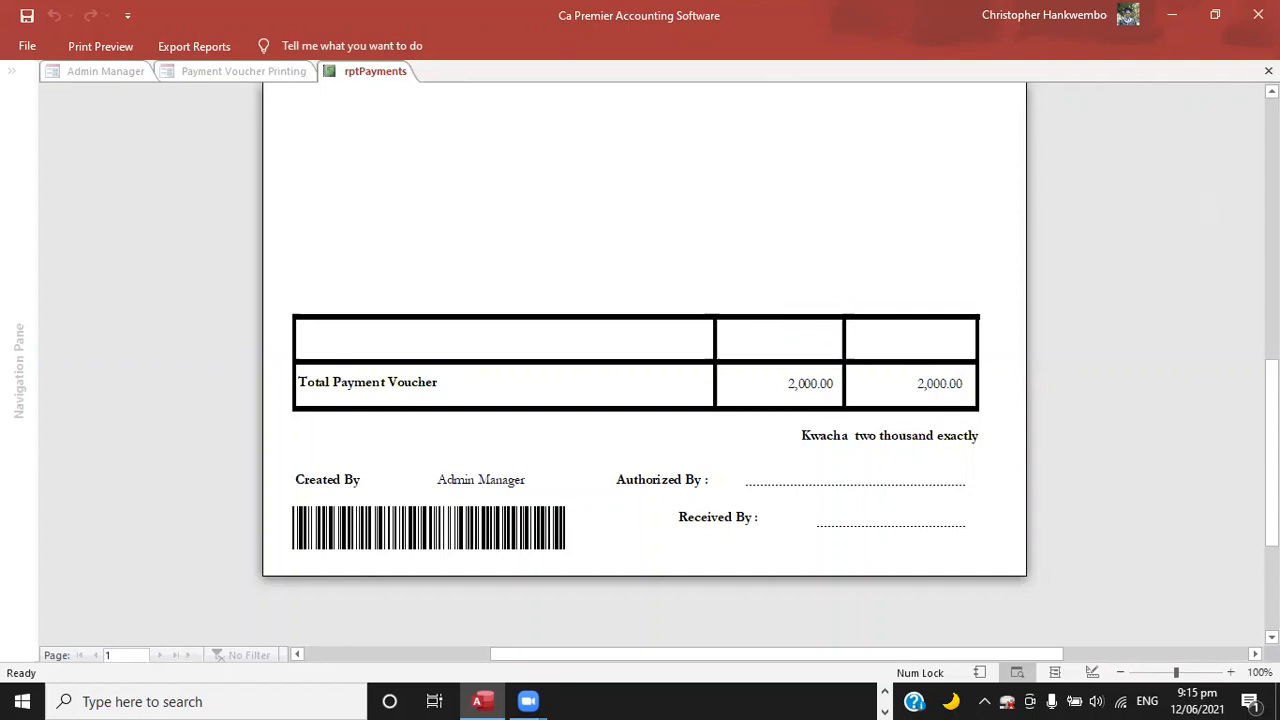
key("Escape")
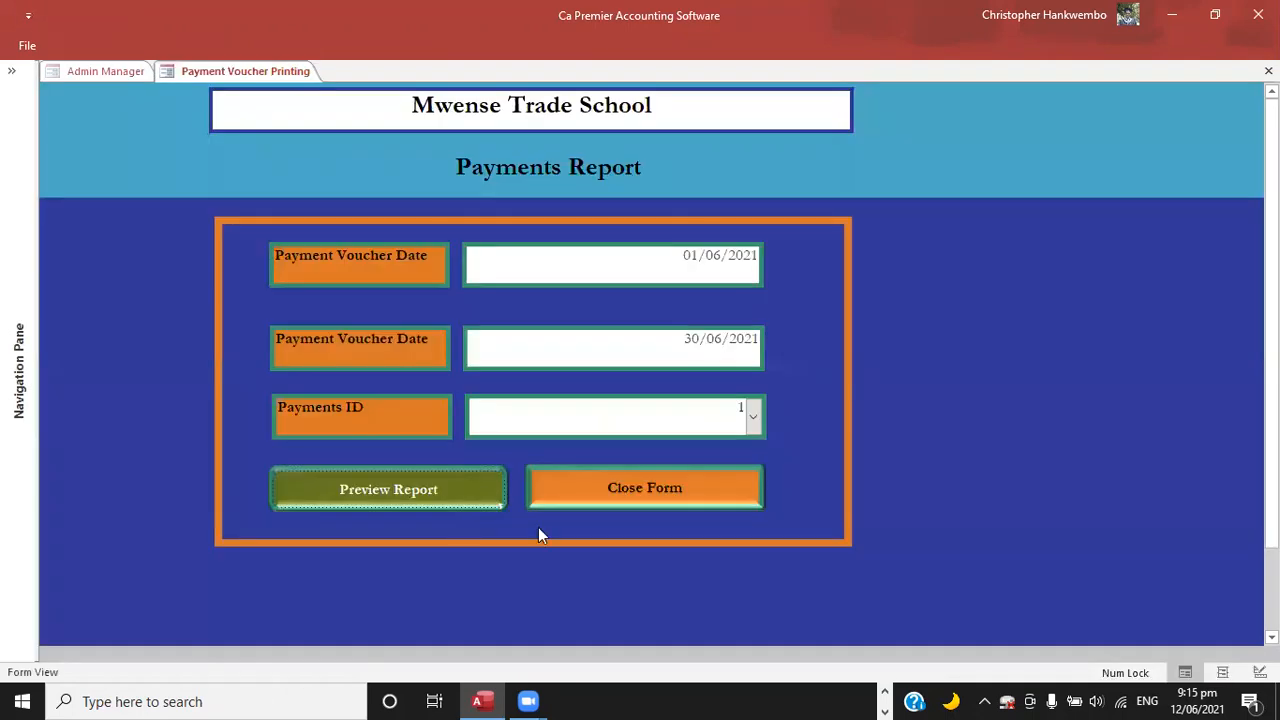
left_click(587, 499)
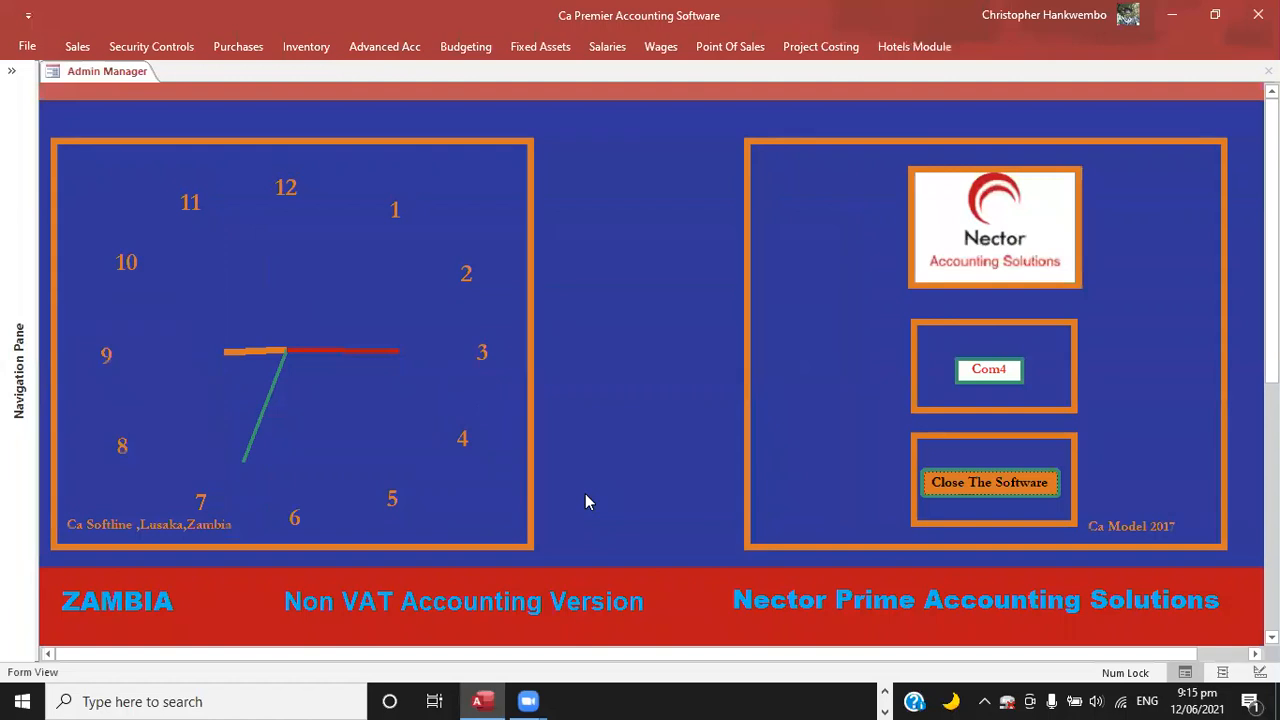
Open the supplier ledger printing form and set the start date to 12/06/2021 and the end date to 26/06/2021.
left_click(237, 47)
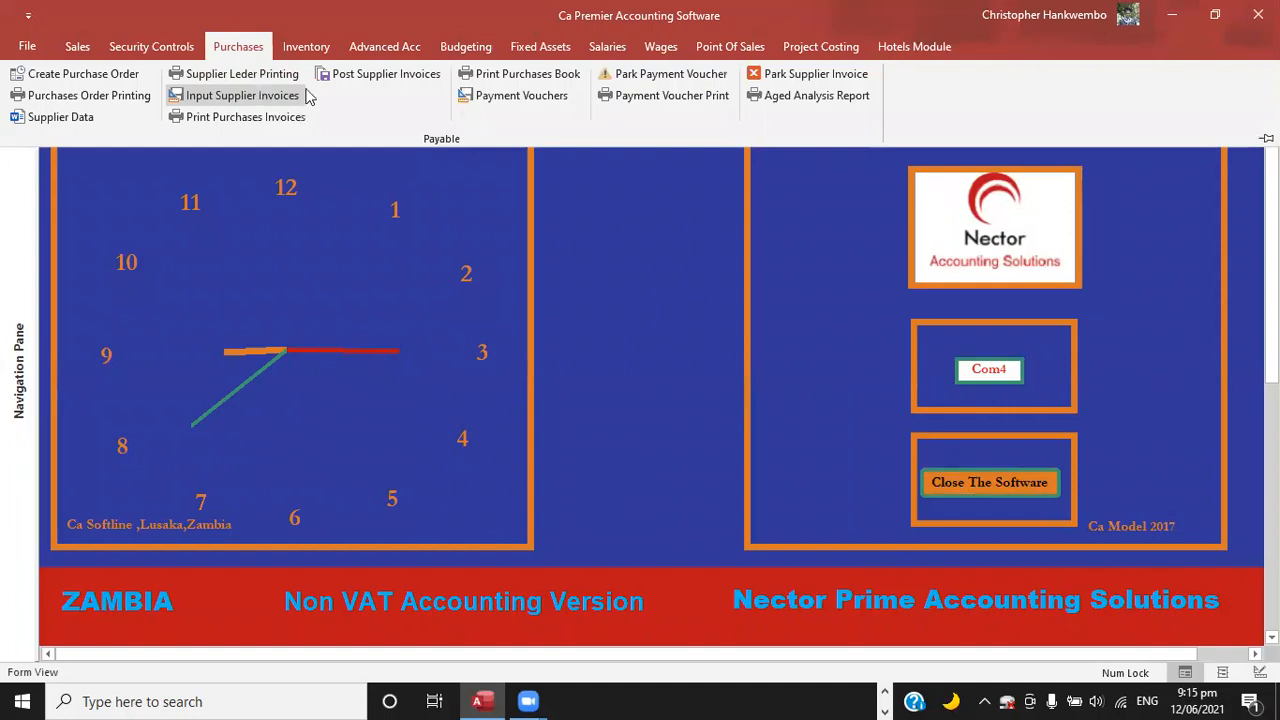
left_click(242, 78)
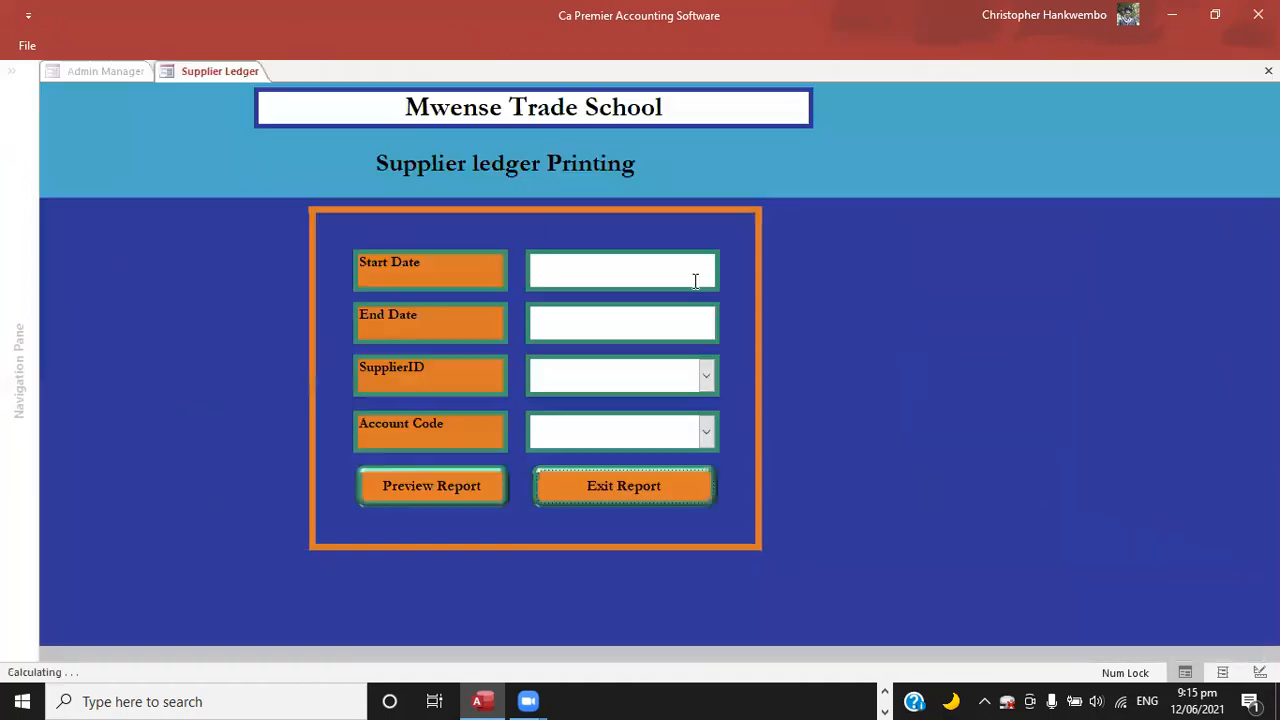
left_click(695, 280)
left_click(729, 261)
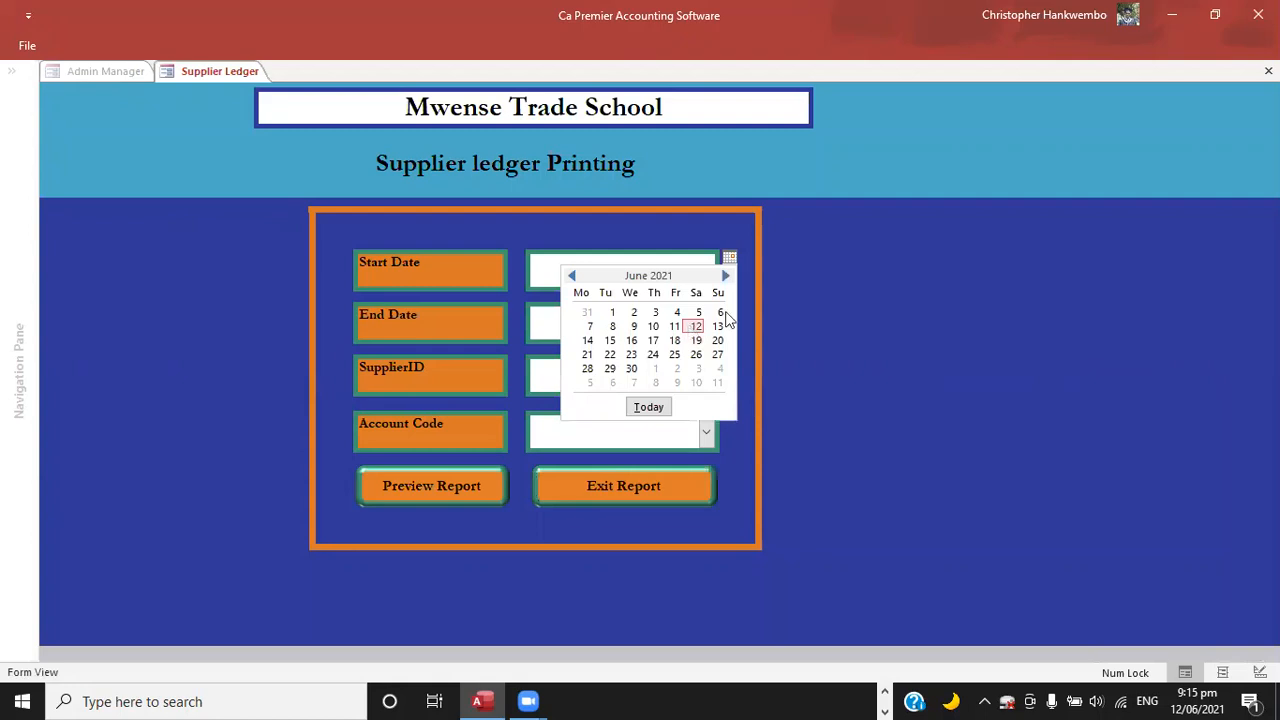
left_click(695, 326)
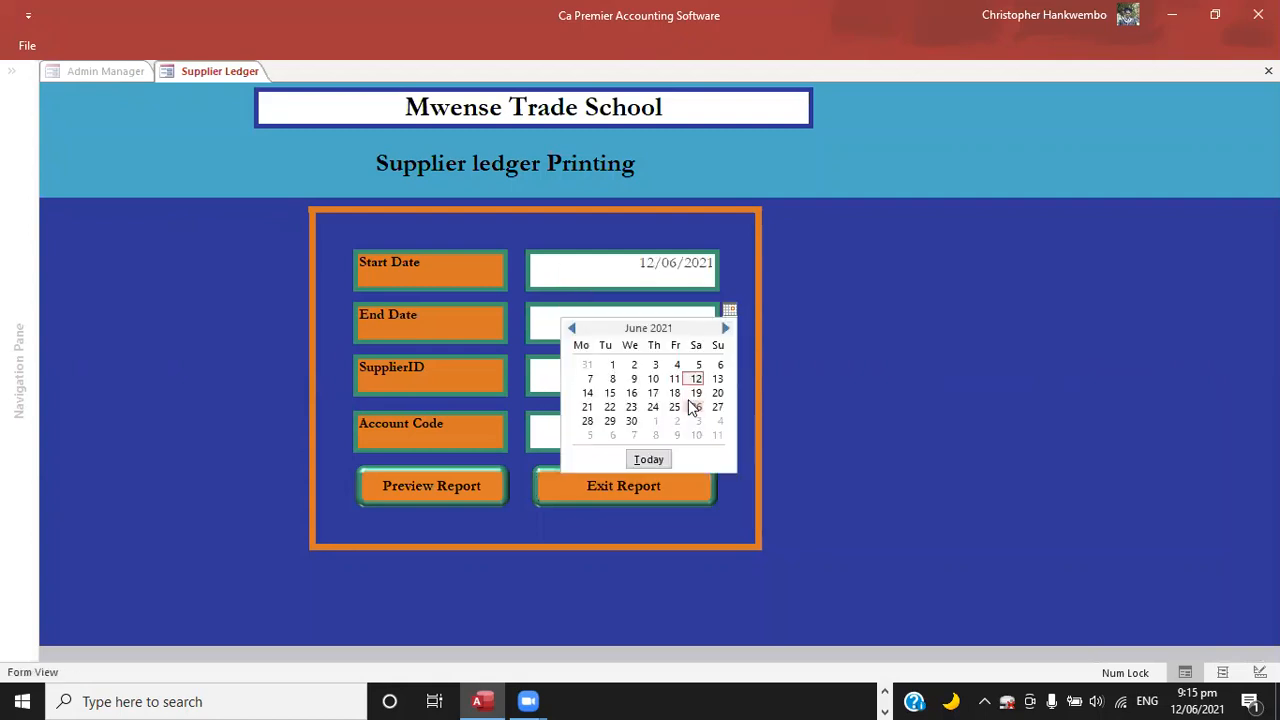
left_click(697, 407)
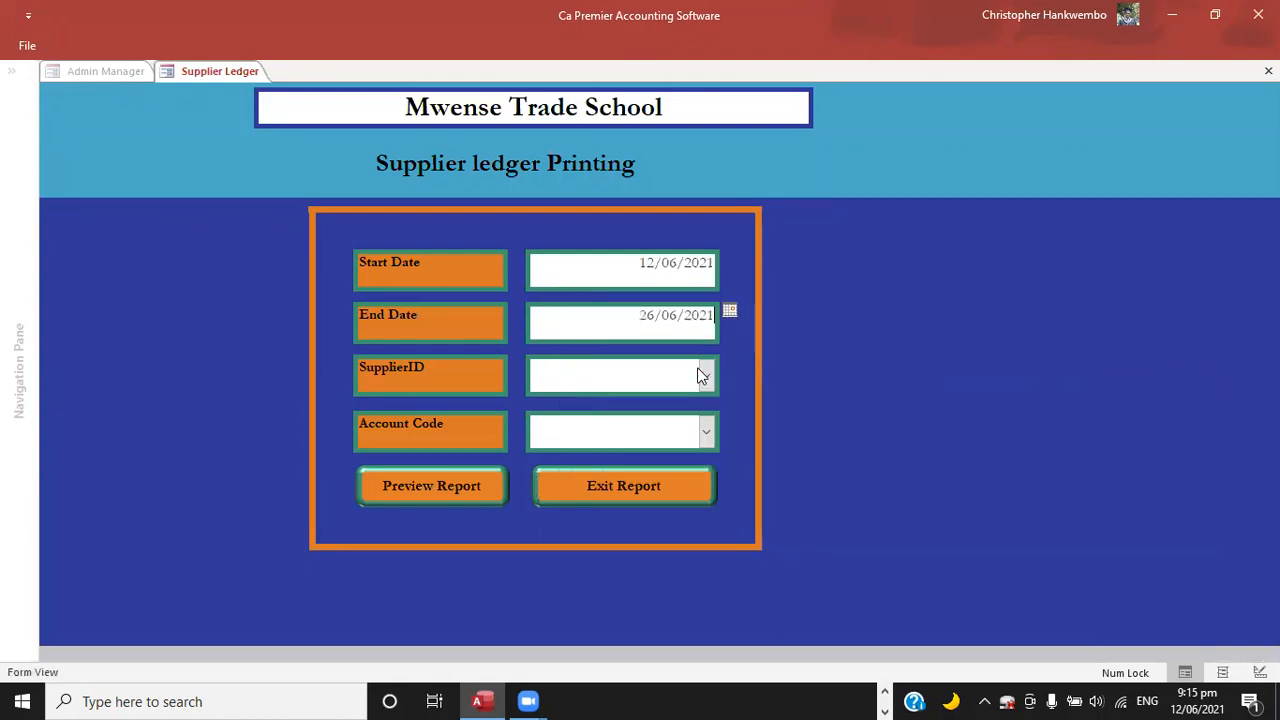
Select Mwense Water supply as the supplier and Creditors as the account code, and preview the ledger report.
left_click(707, 377)
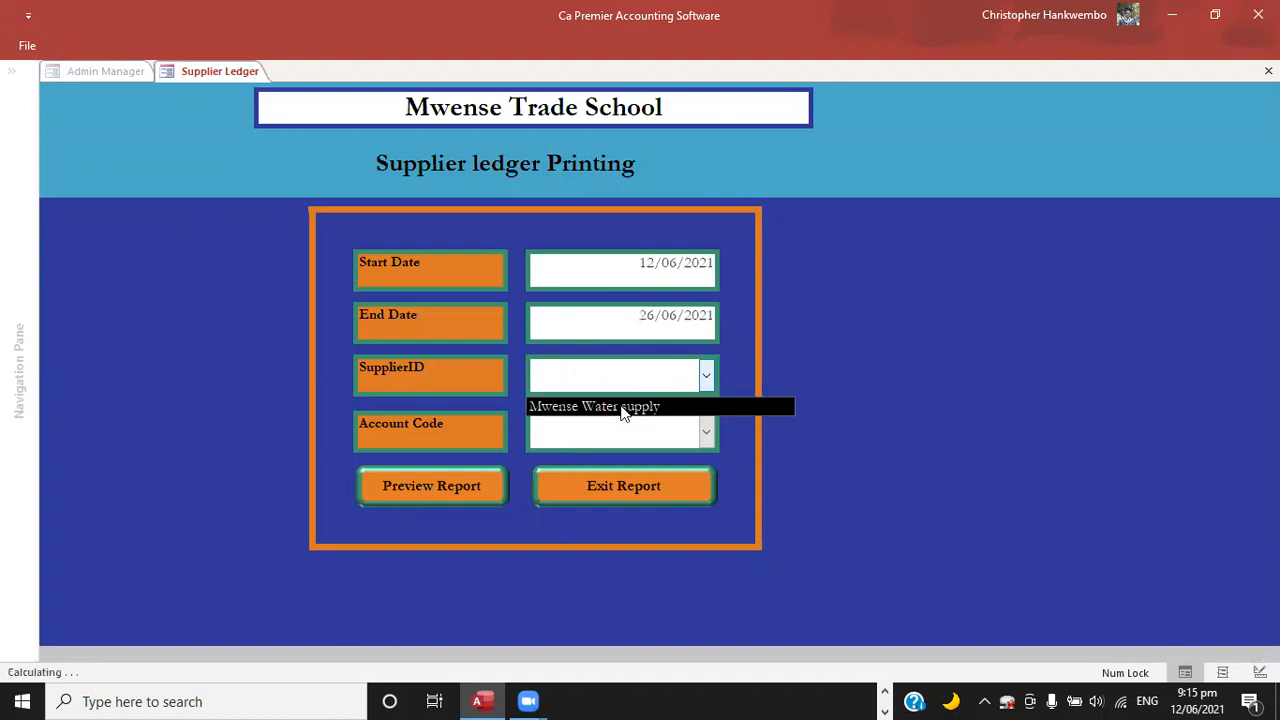
left_click(621, 409)
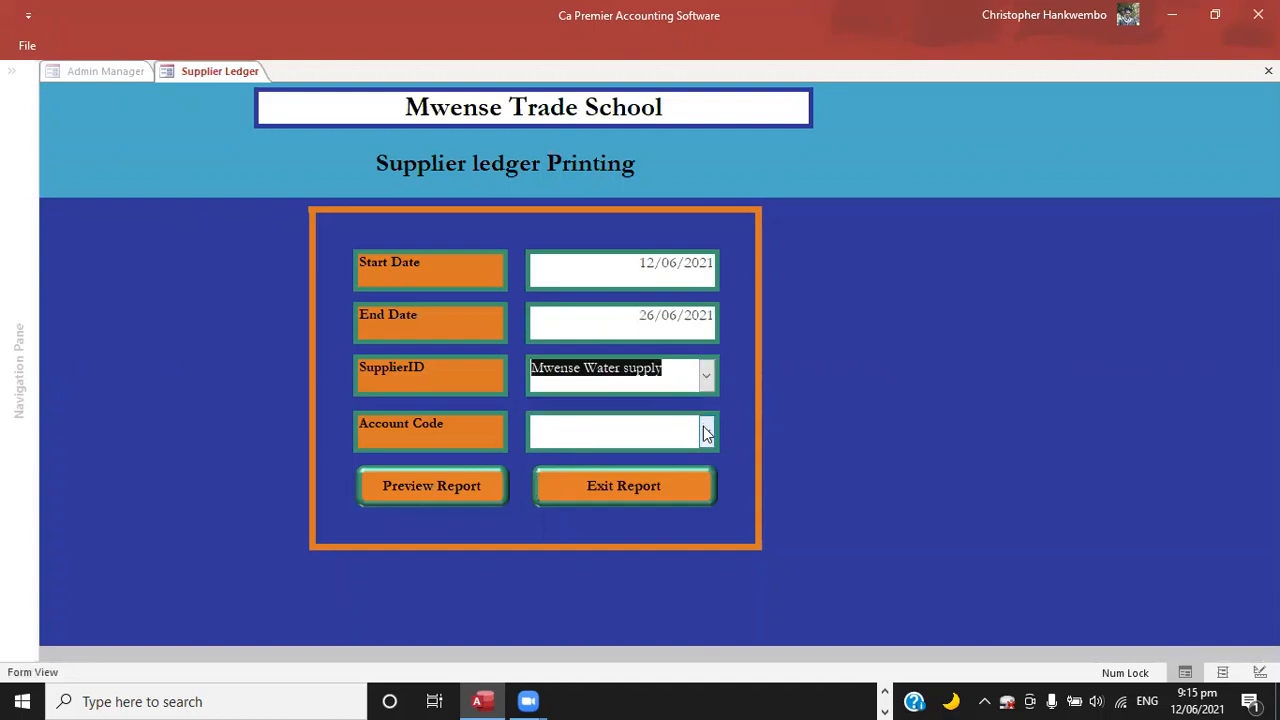
left_click(707, 432)
type("creditors")
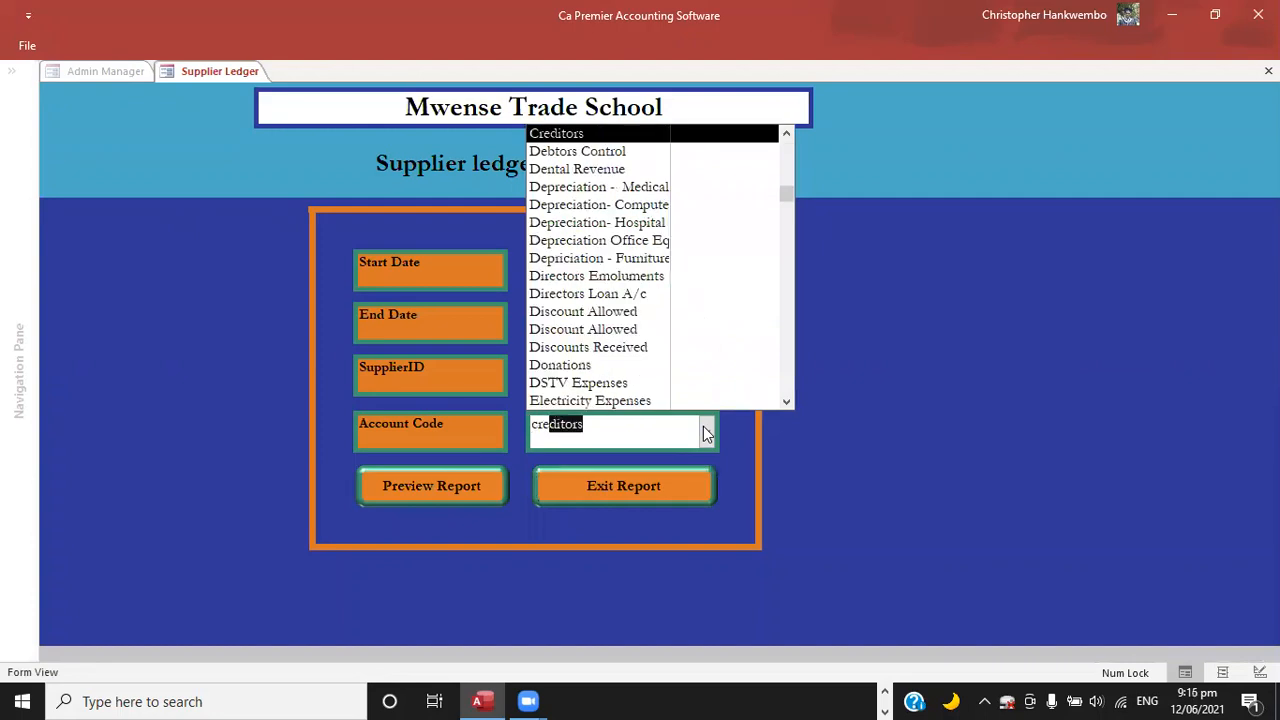
key("Return")
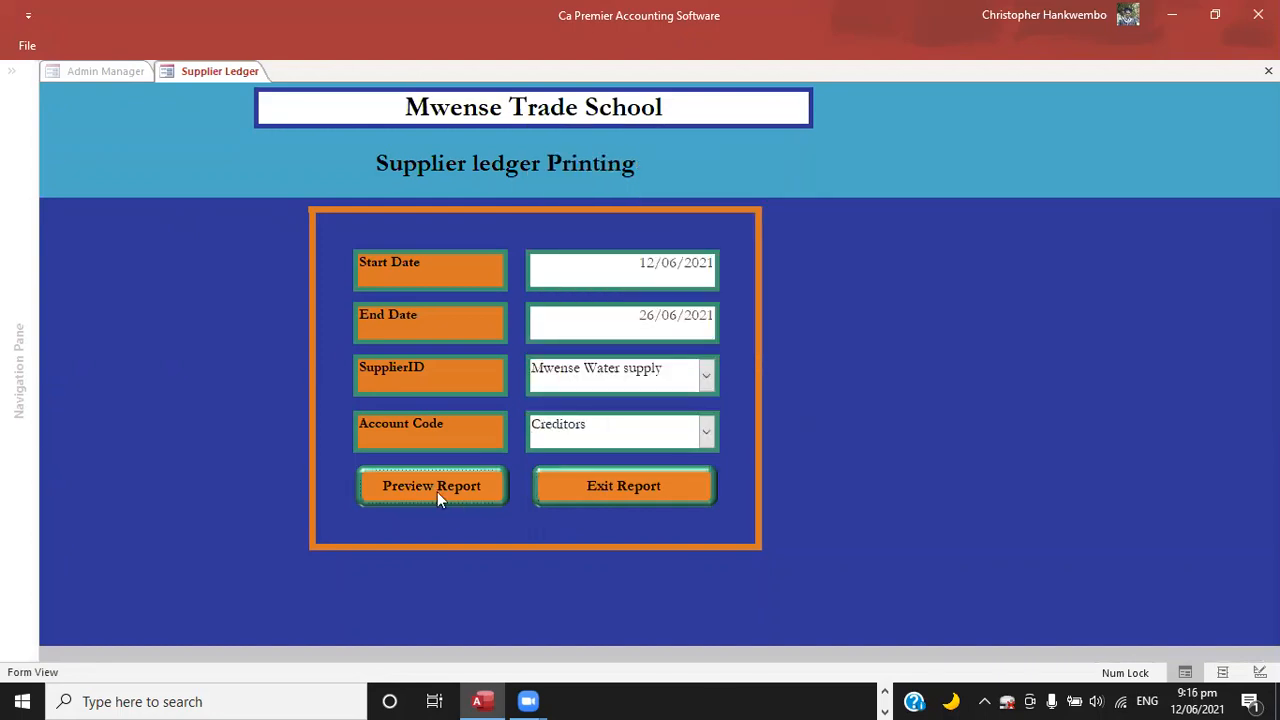
left_click(437, 489)
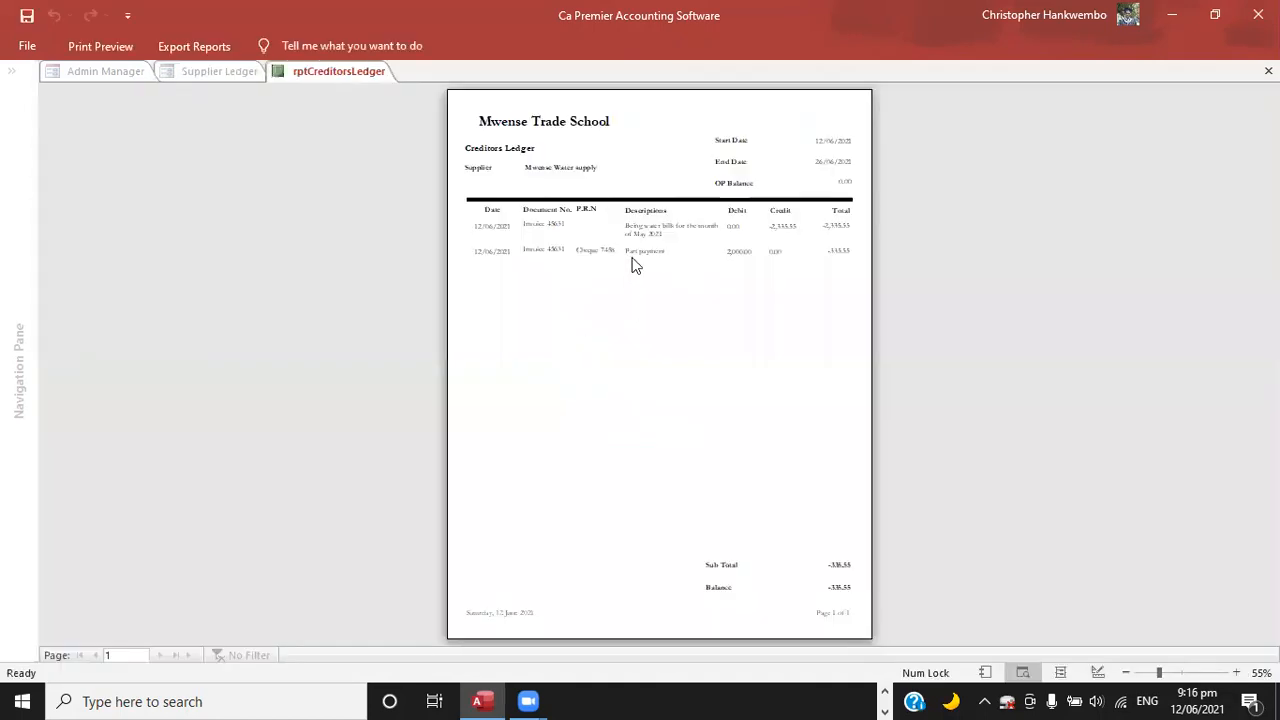
Examine the creditors ledger's invoice and cheque payment entries and closing balance, and close the report and the supplier ledger form.
left_click(603, 252)
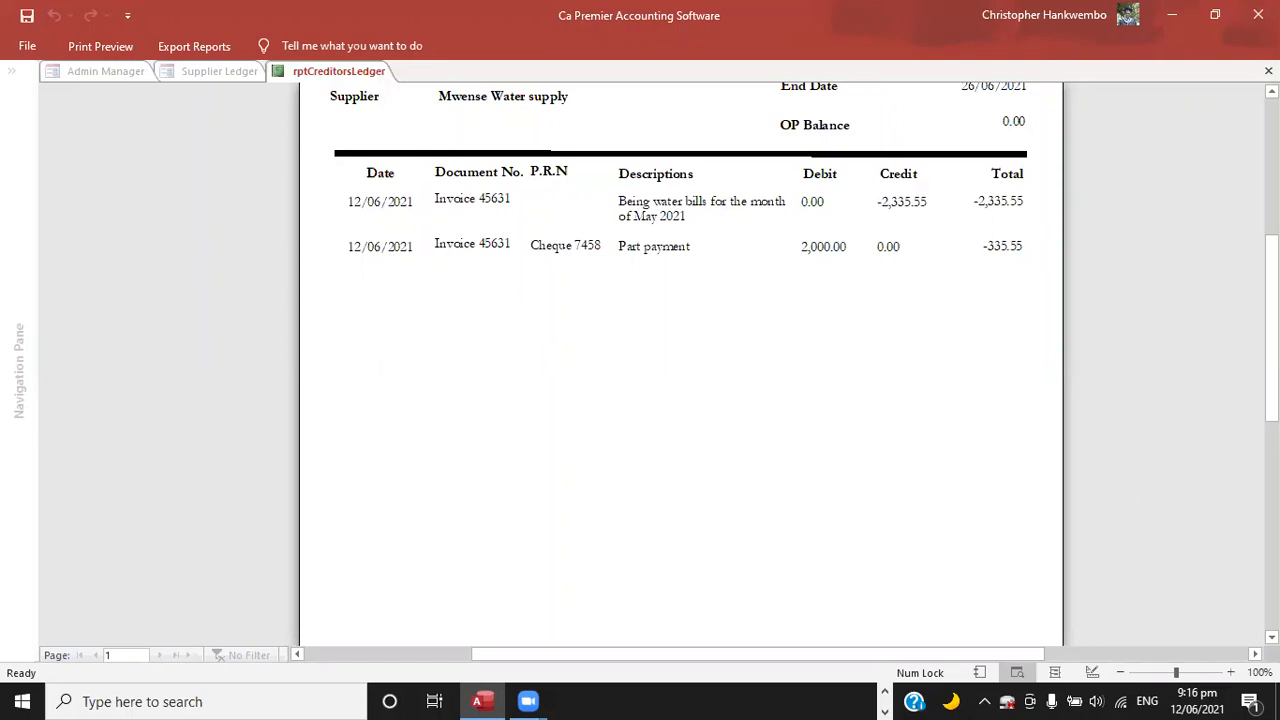
scroll(680, 360, "down", 3)
scroll(680, 360, "down", 3)
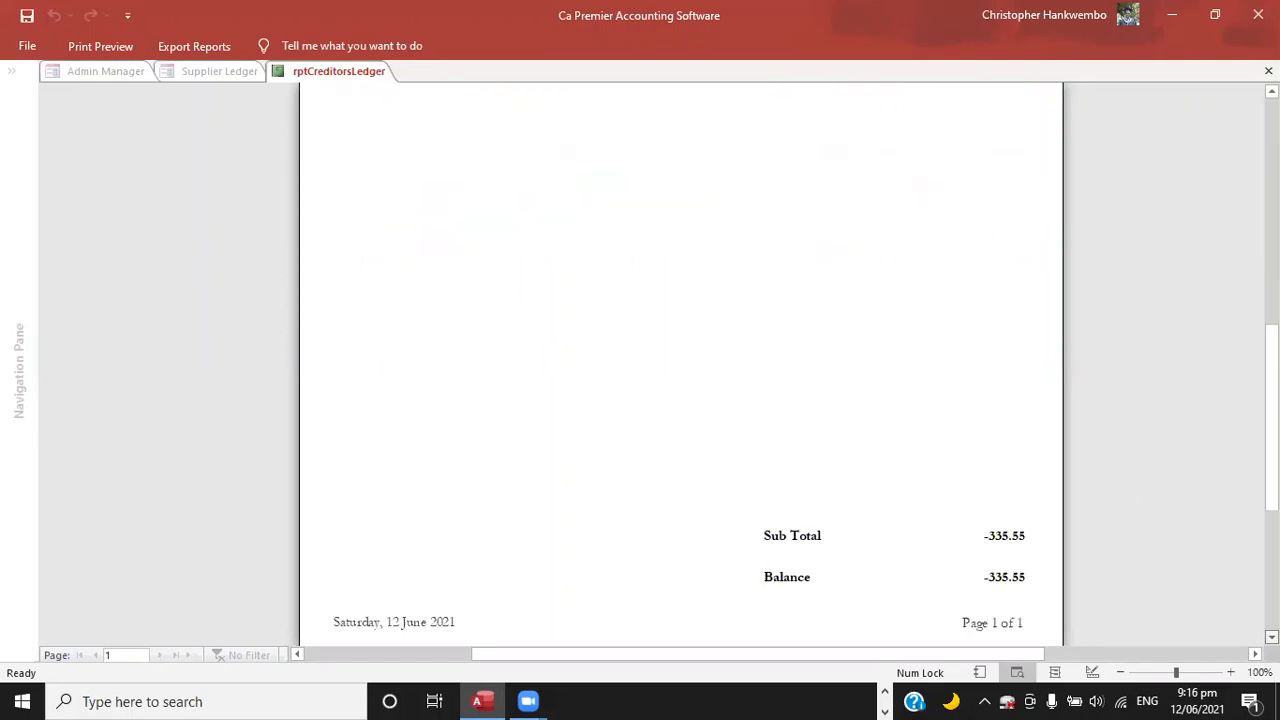
scroll(680, 360, "down", 1)
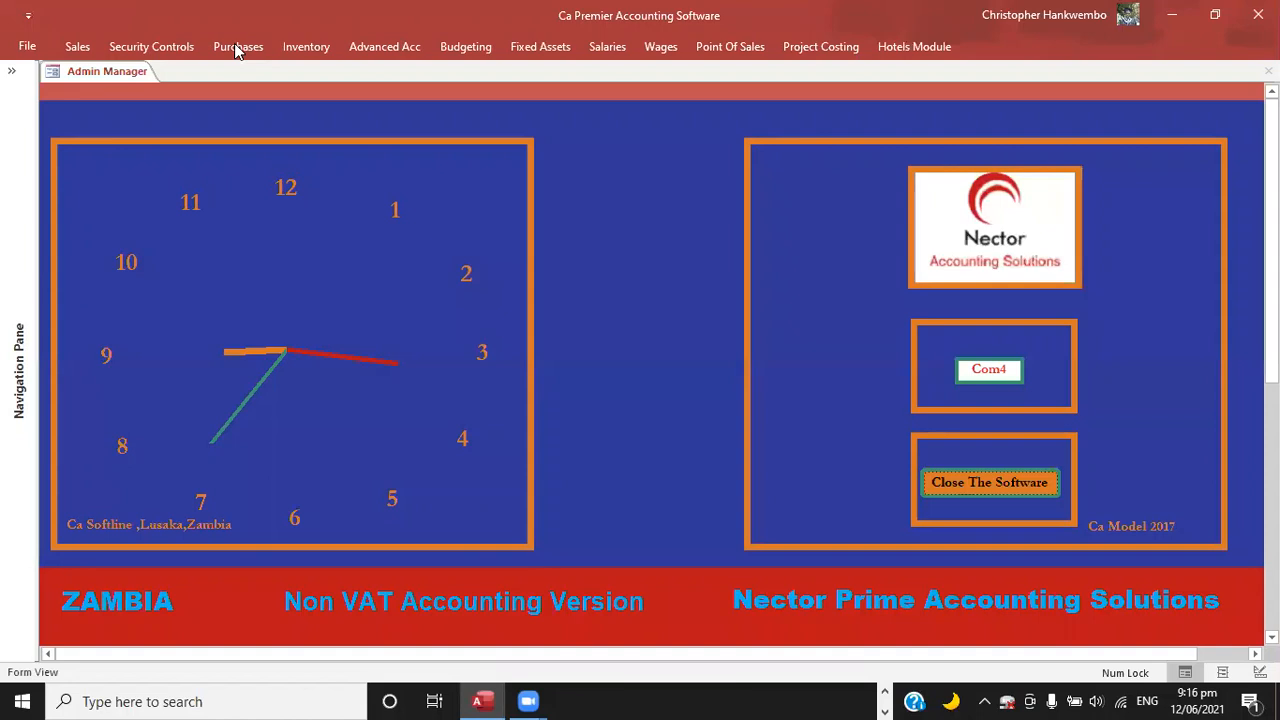
Open the products and services creation form and start a new record with the product name Text Books.
left_click(237, 47)
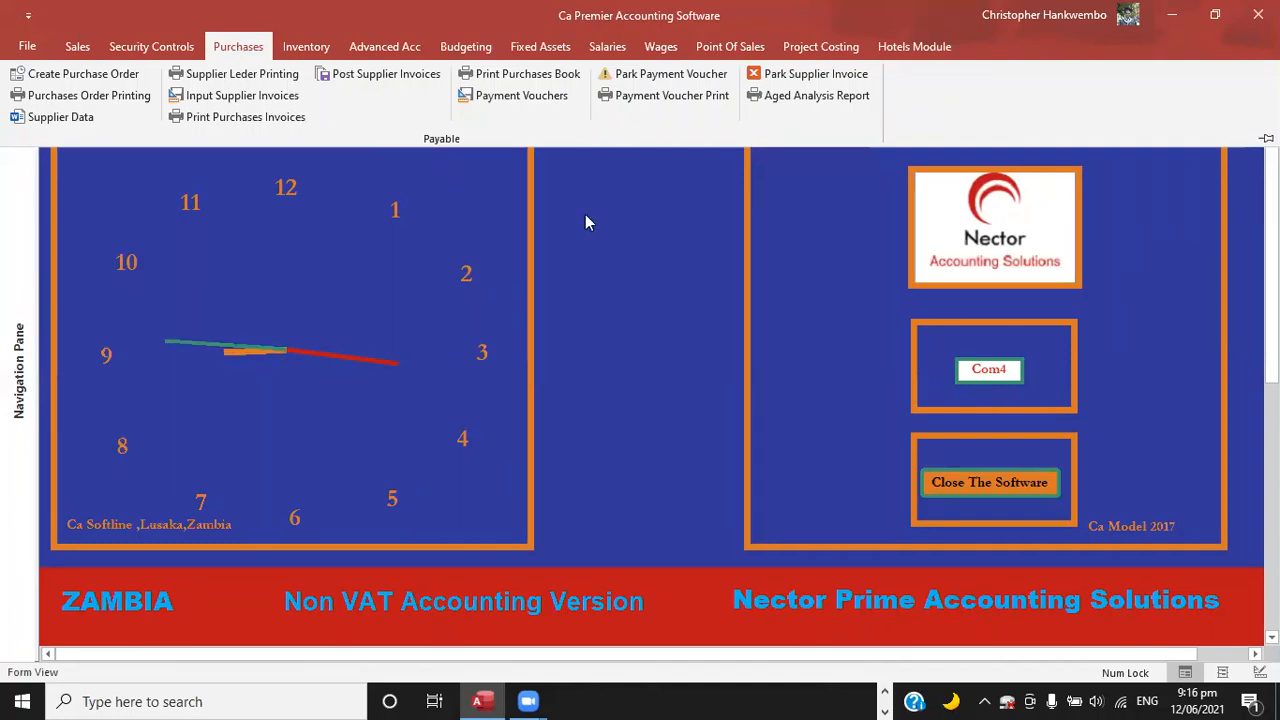
left_click(304, 50)
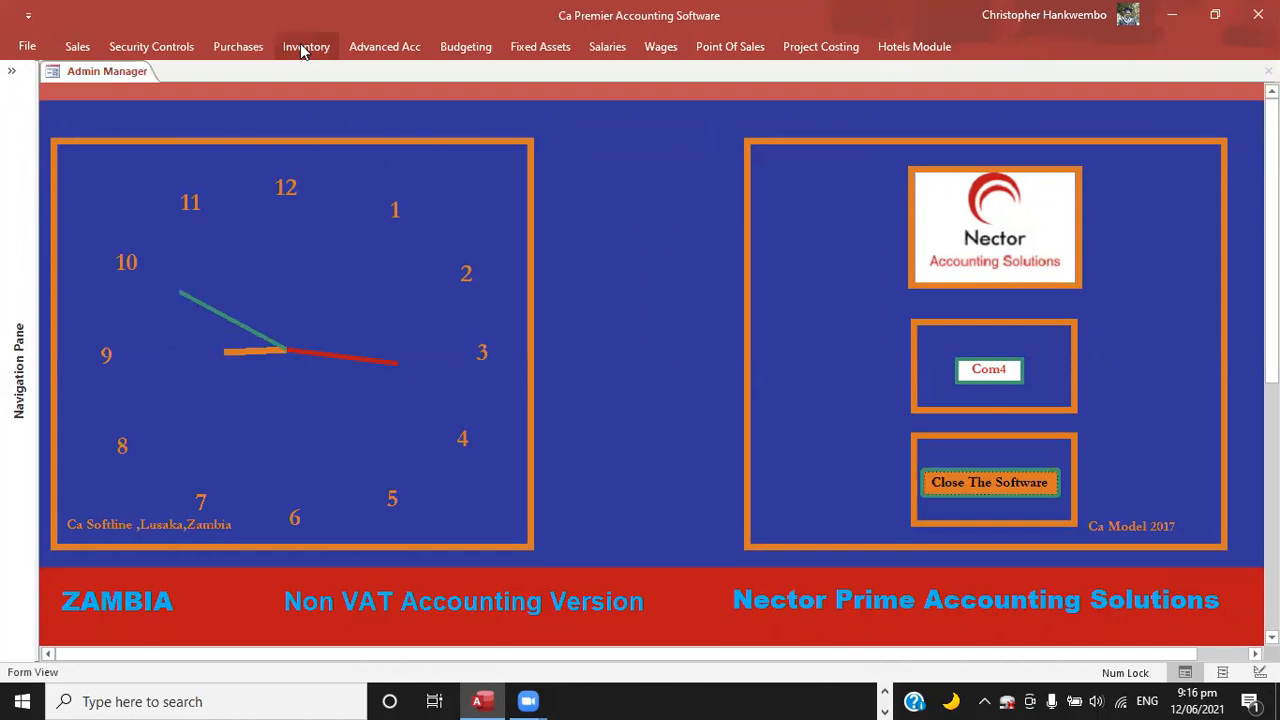
left_click(304, 50)
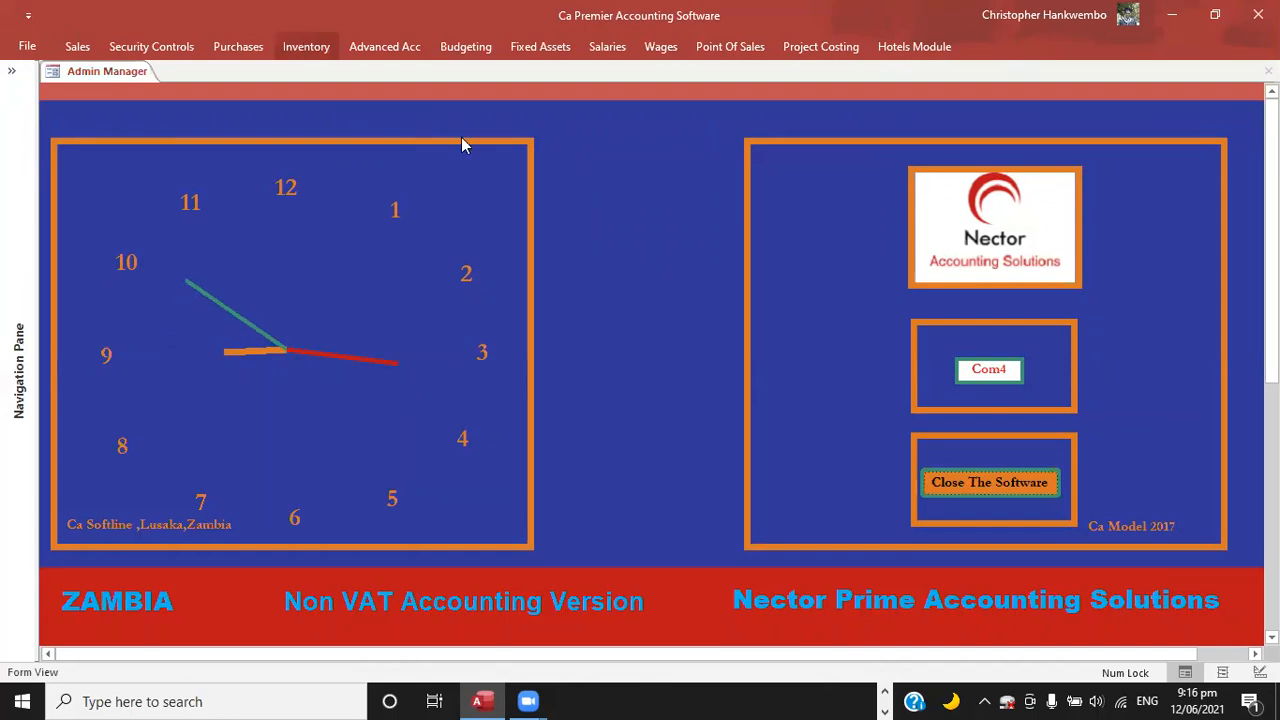
left_click(427, 118)
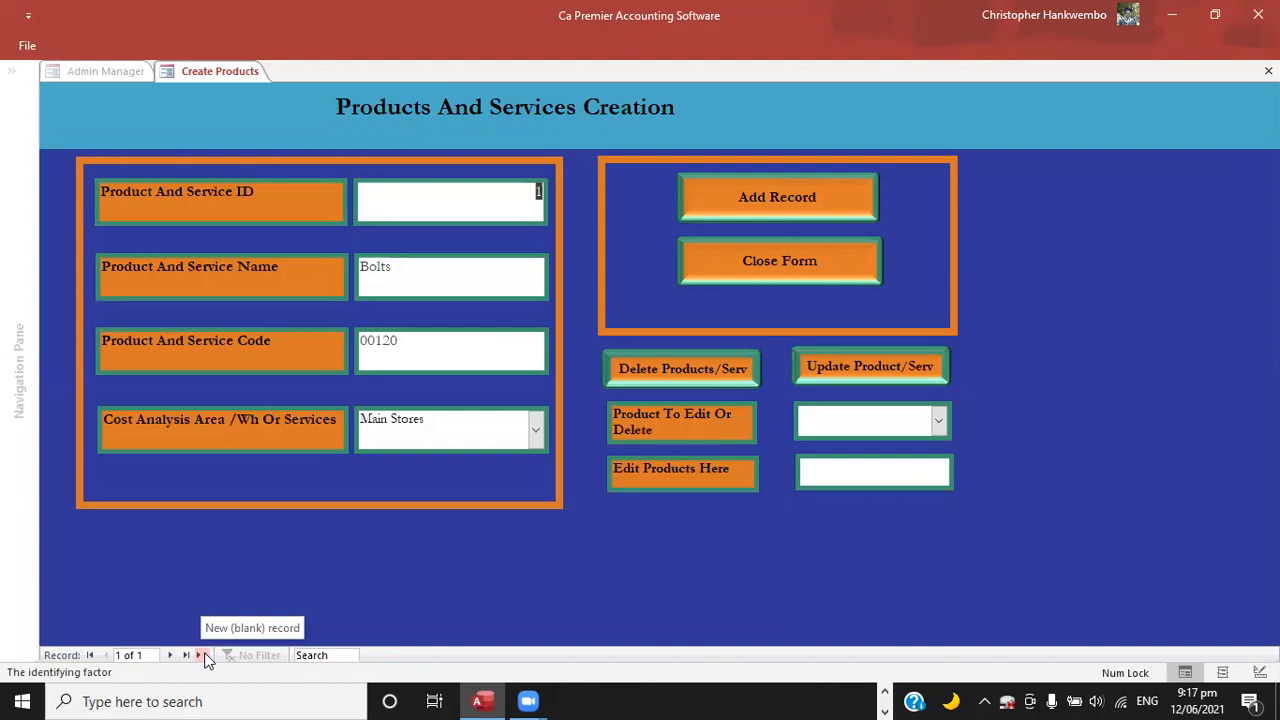
left_click(203, 656)
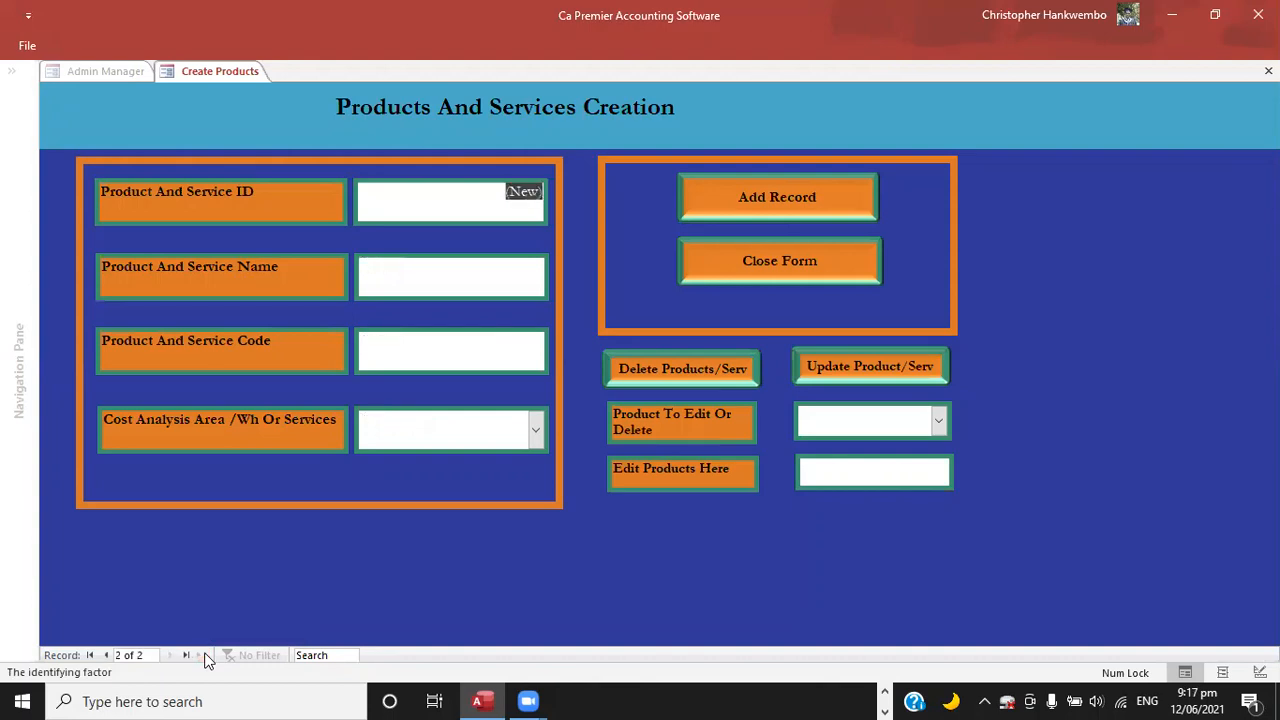
left_click(403, 276)
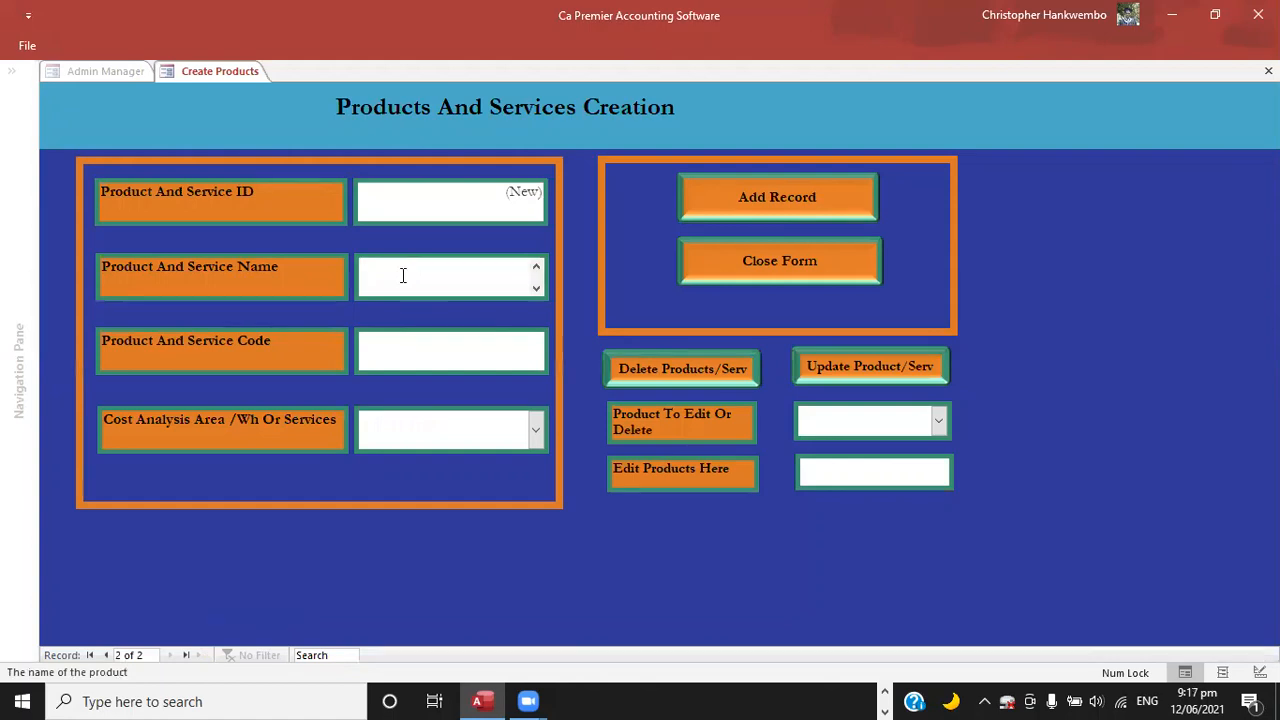
type("Text Books")
key("Tab")
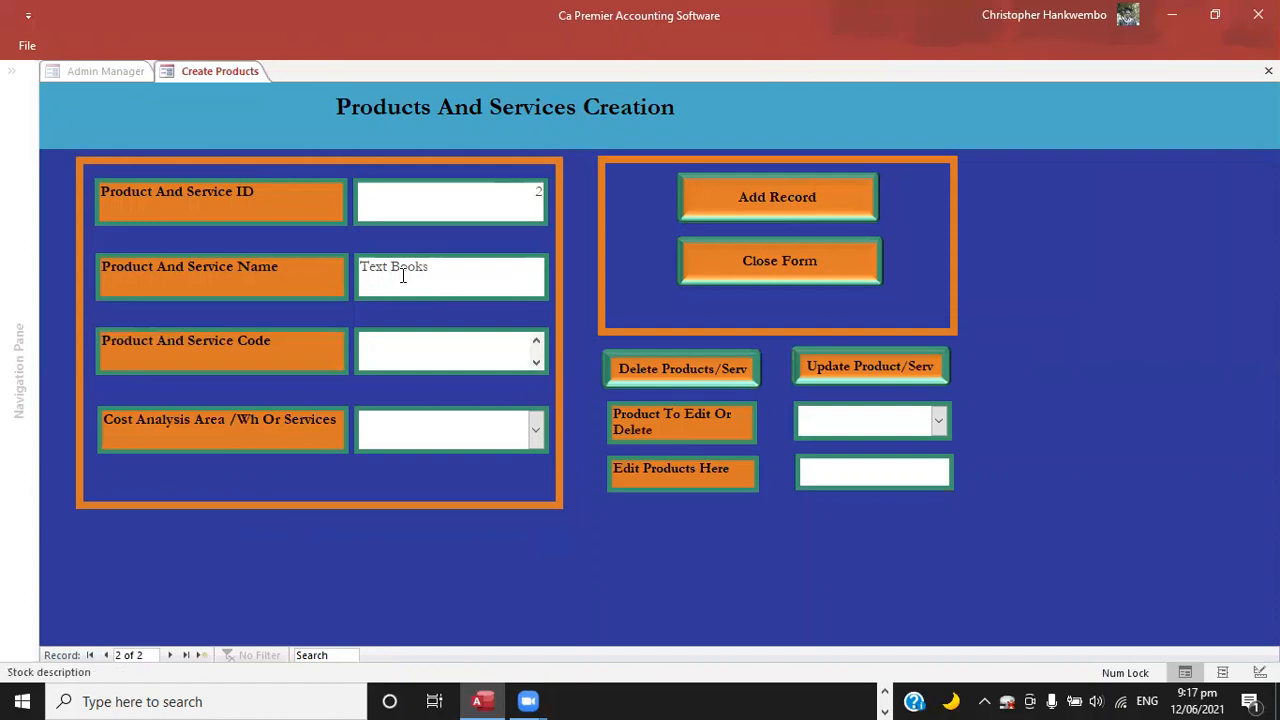
Give the Text Books product the code 0001 and the cost analysis area Main Stores, add the record and close the form.
type("0001")
key("Tab")
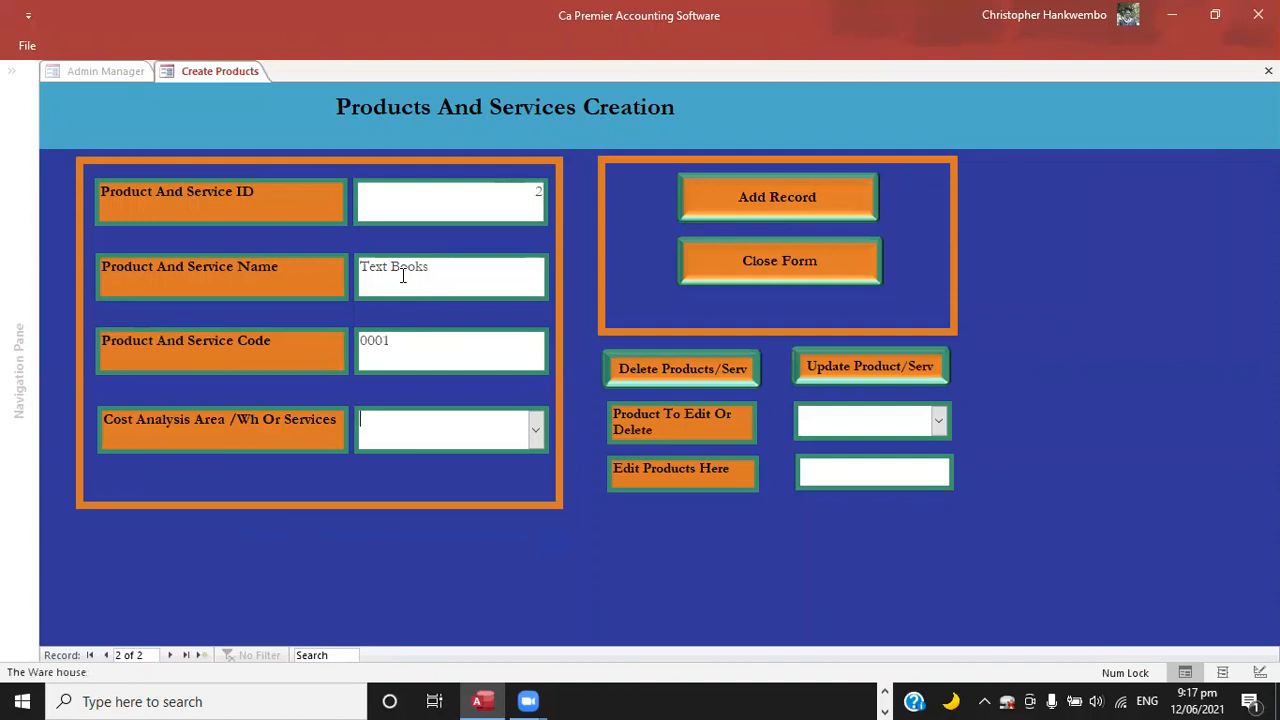
left_click(537, 430)
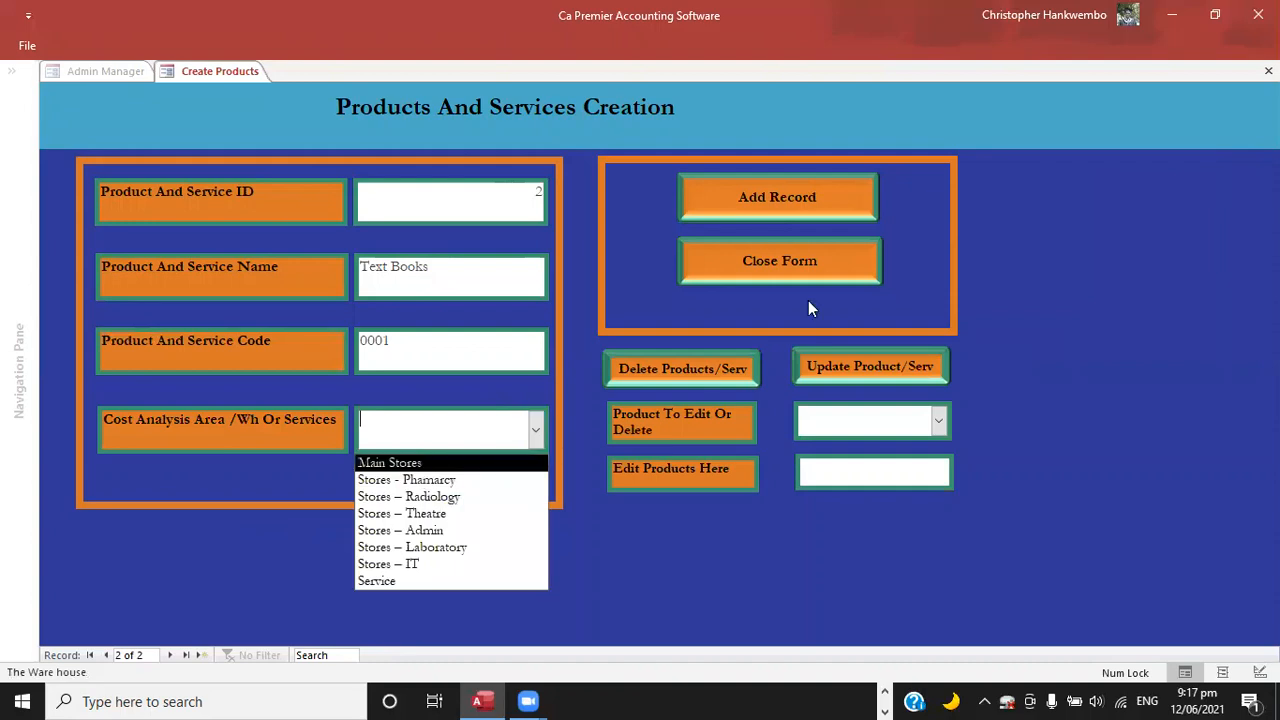
key("Return")
key("Tab")
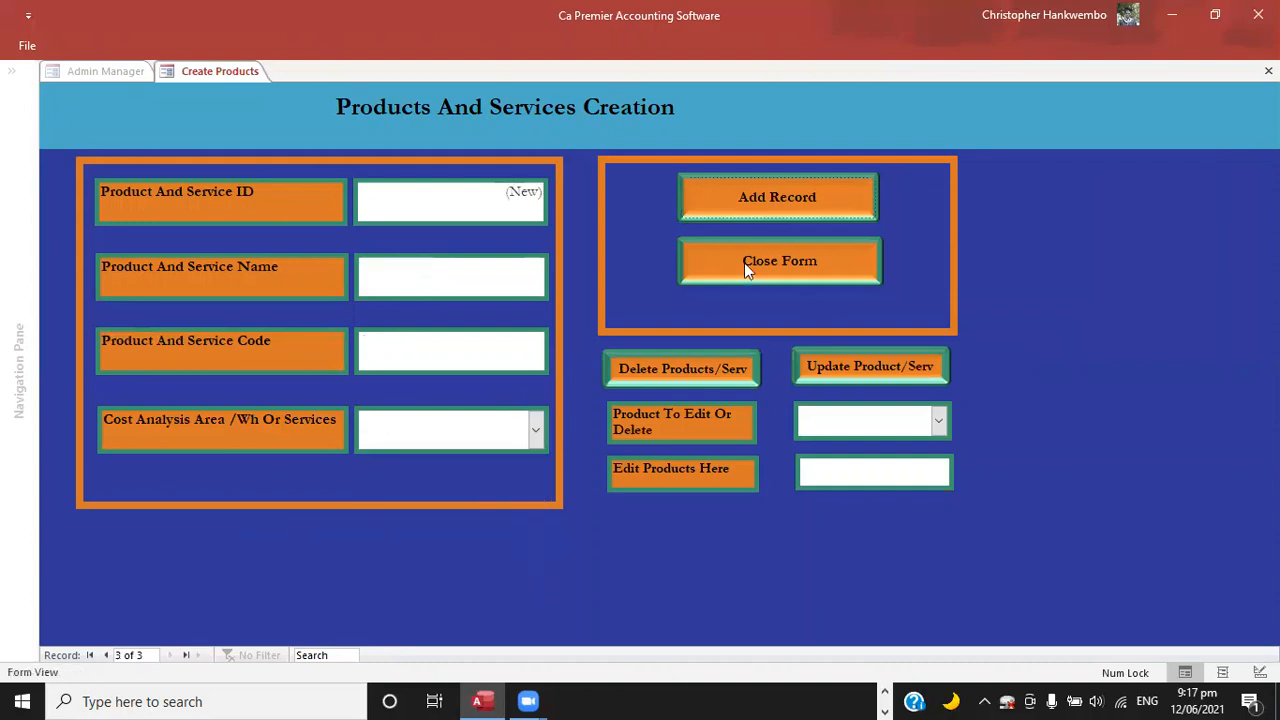
left_click(744, 262)
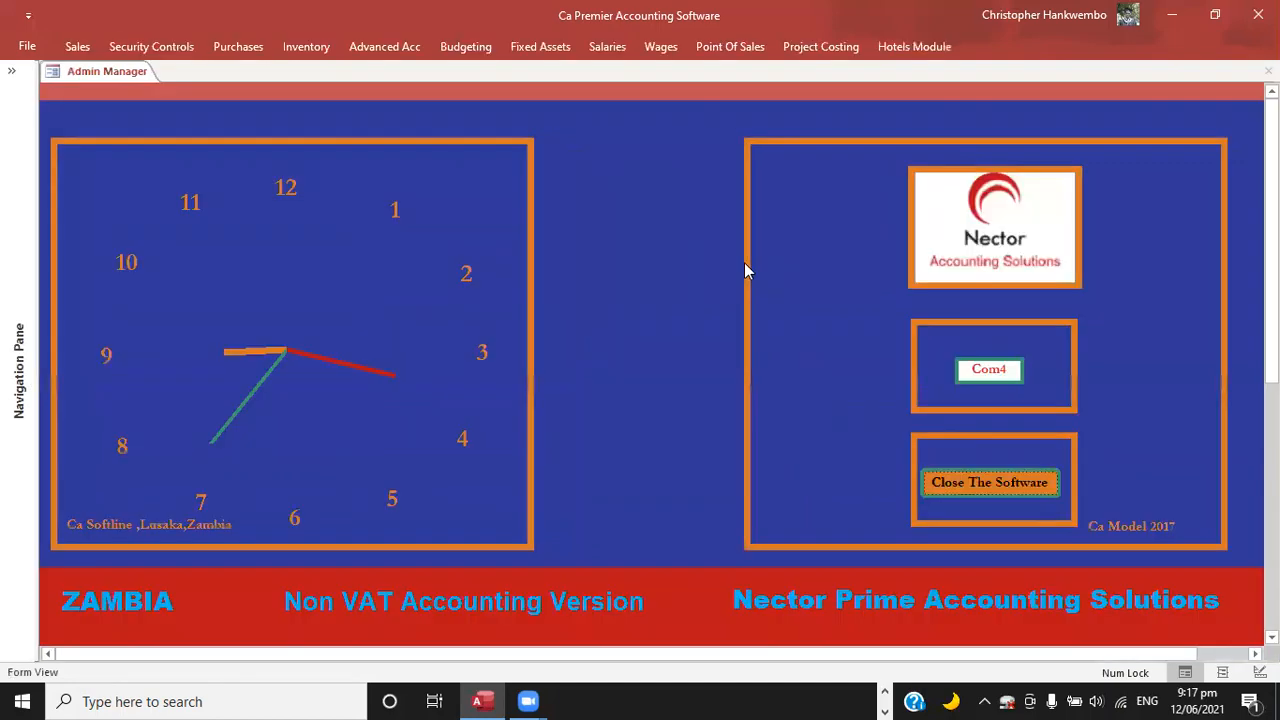
Open the supplier creation form and start a new supplier with the company name Book Hut Zambia Limited.
left_click(237, 46)
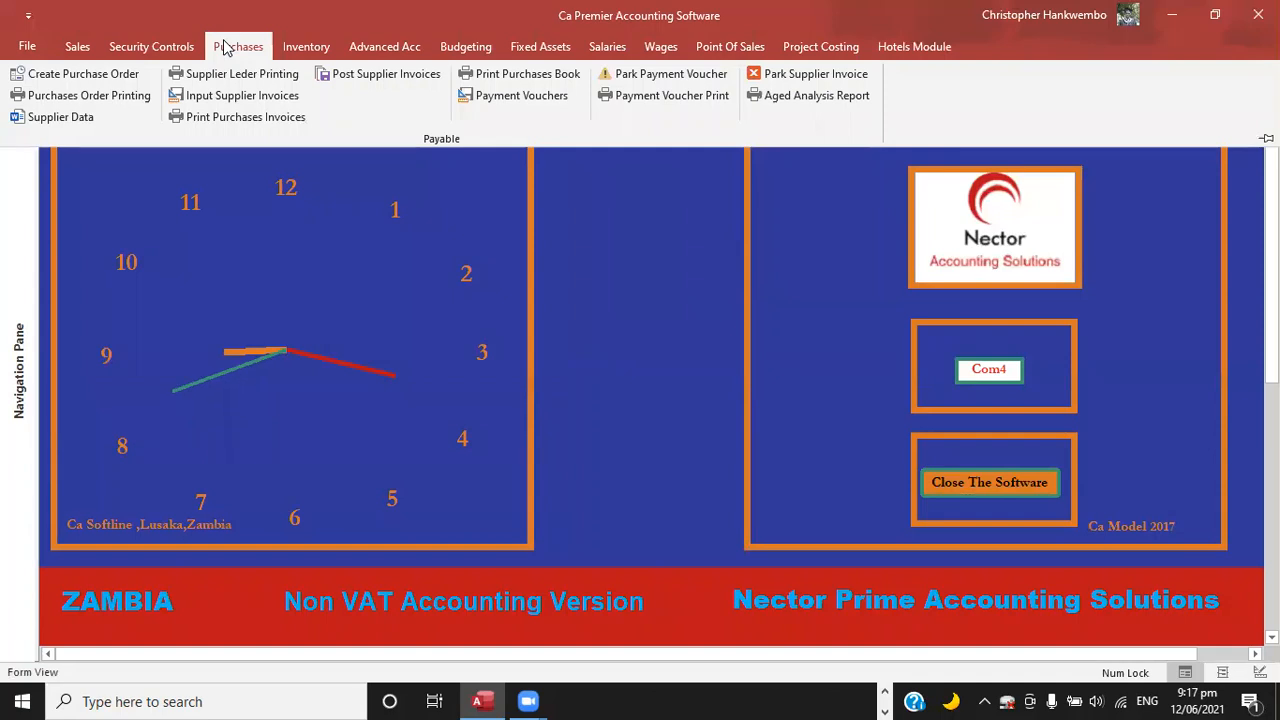
left_click(83, 120)
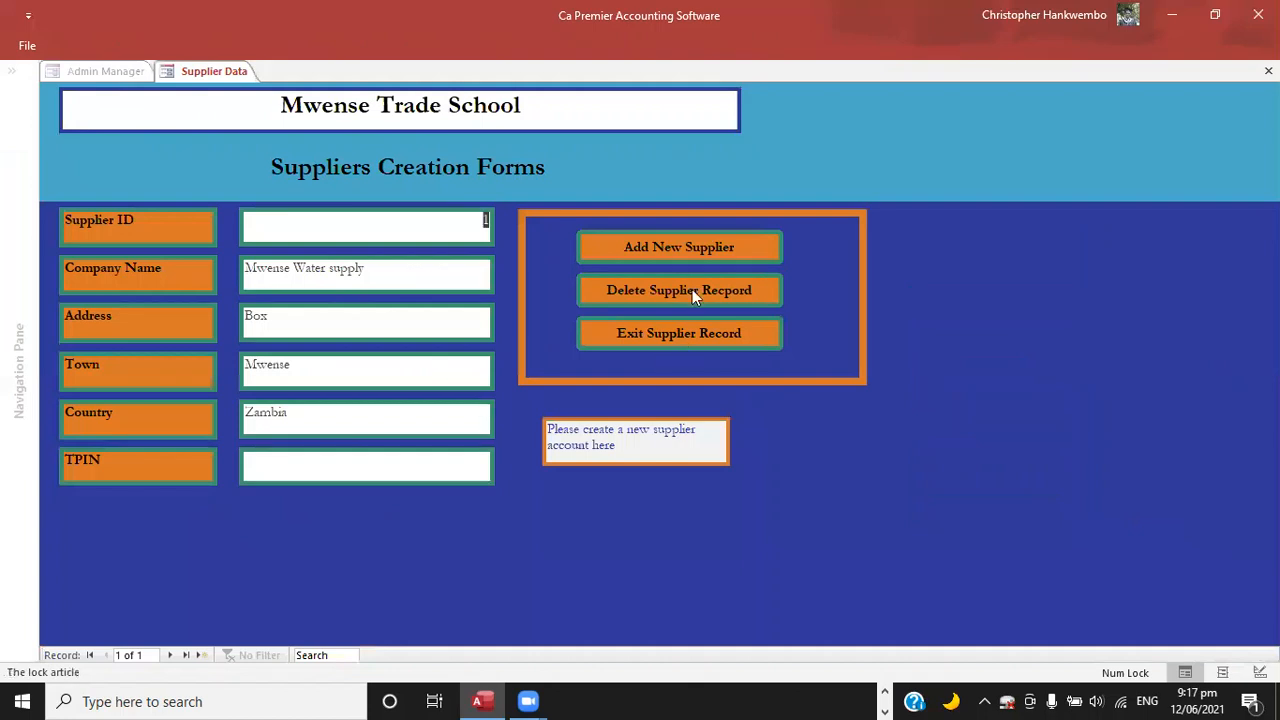
left_click(201, 655)
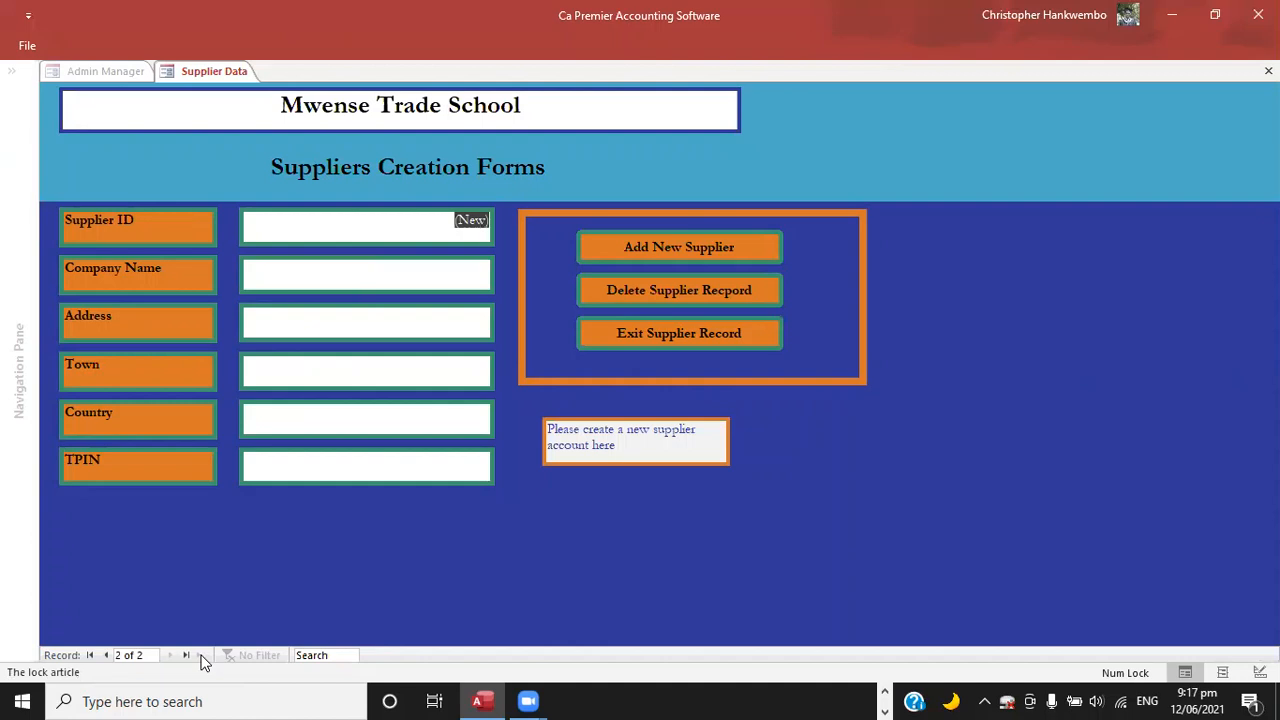
key("Tab")
type("B")
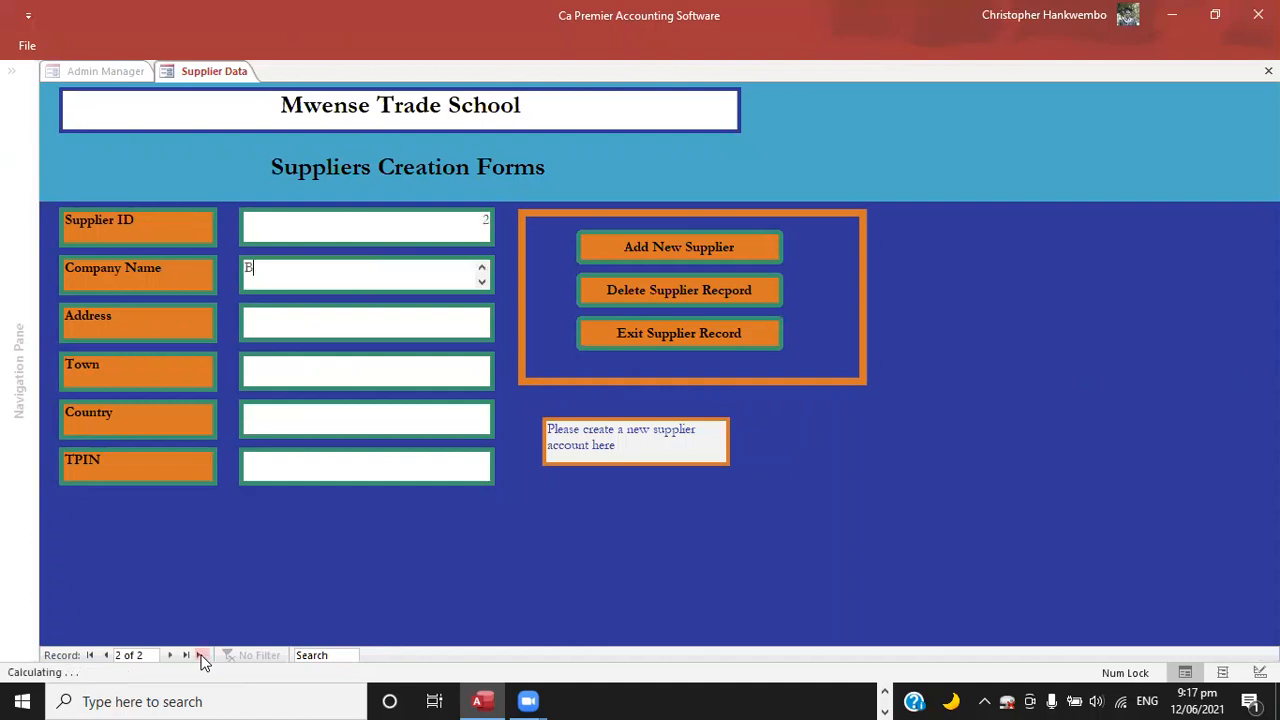
type("ook Hut")
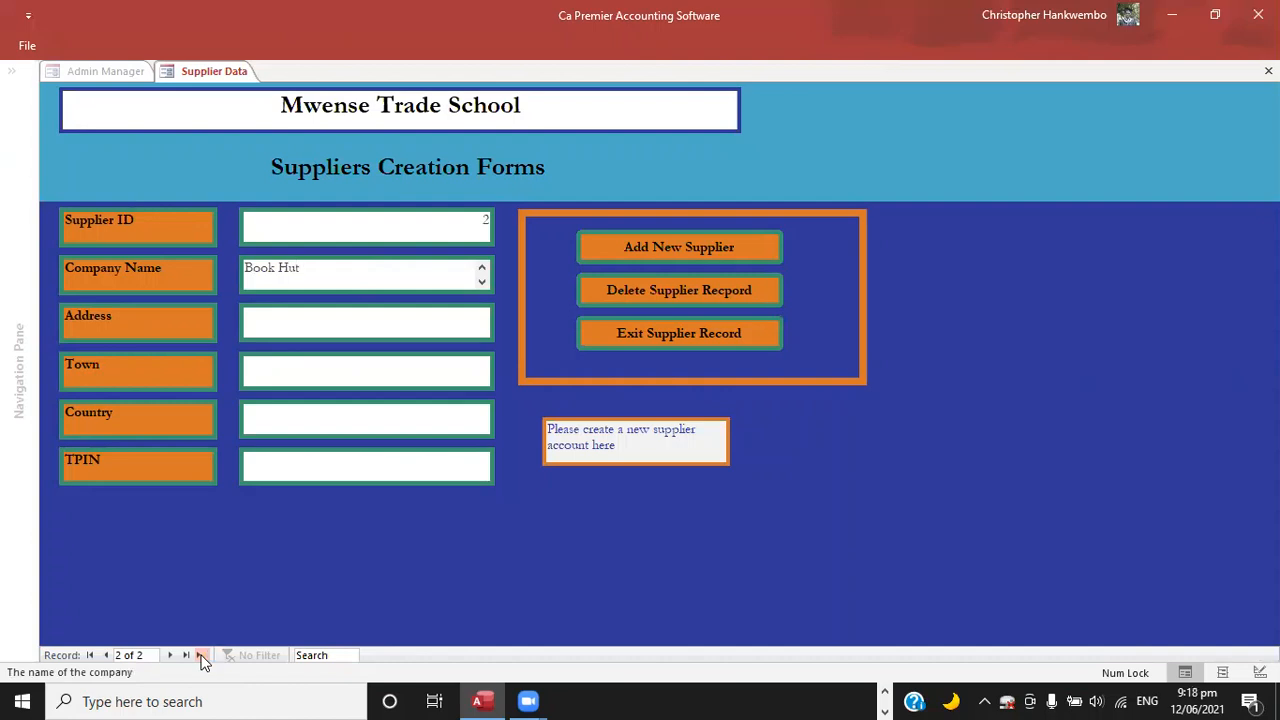
type(" Zambia Limited")
key("Tab")
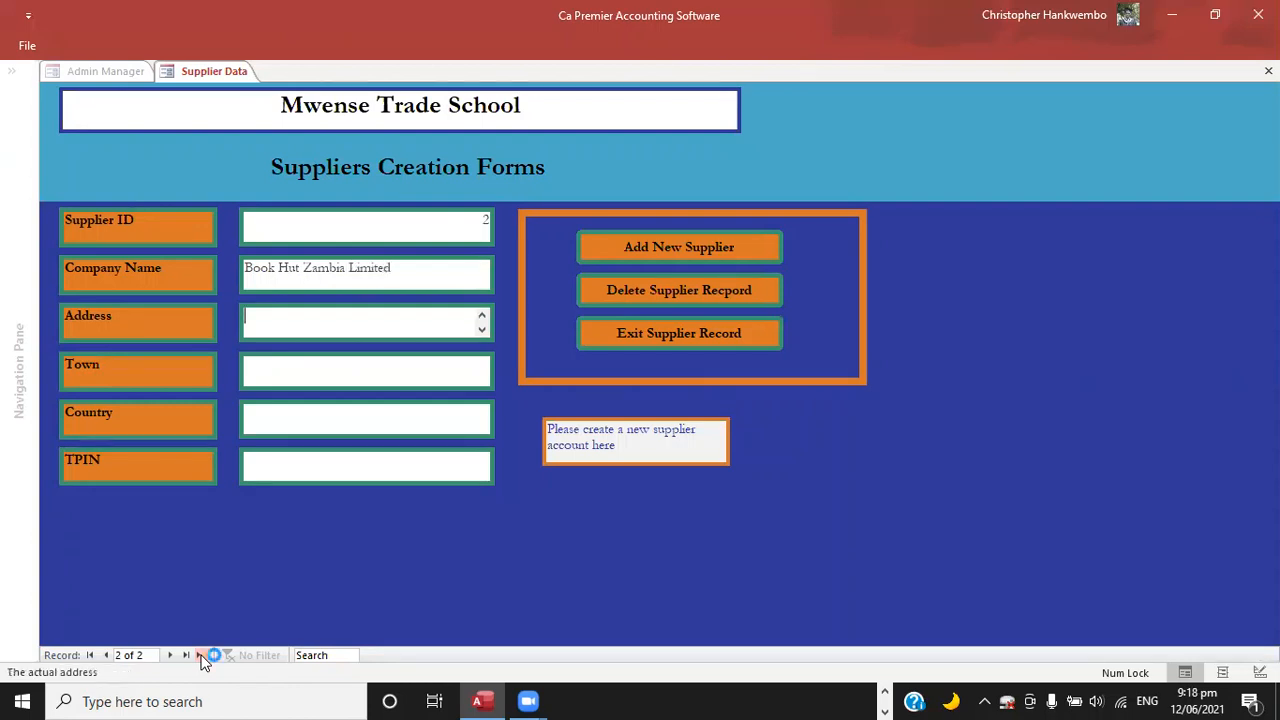
Fill in the supplier's address as Box, town as Lusaka and country as Zambia, add the supplier and exit the form.
type("Box")
key("Tab")
type("Lu")
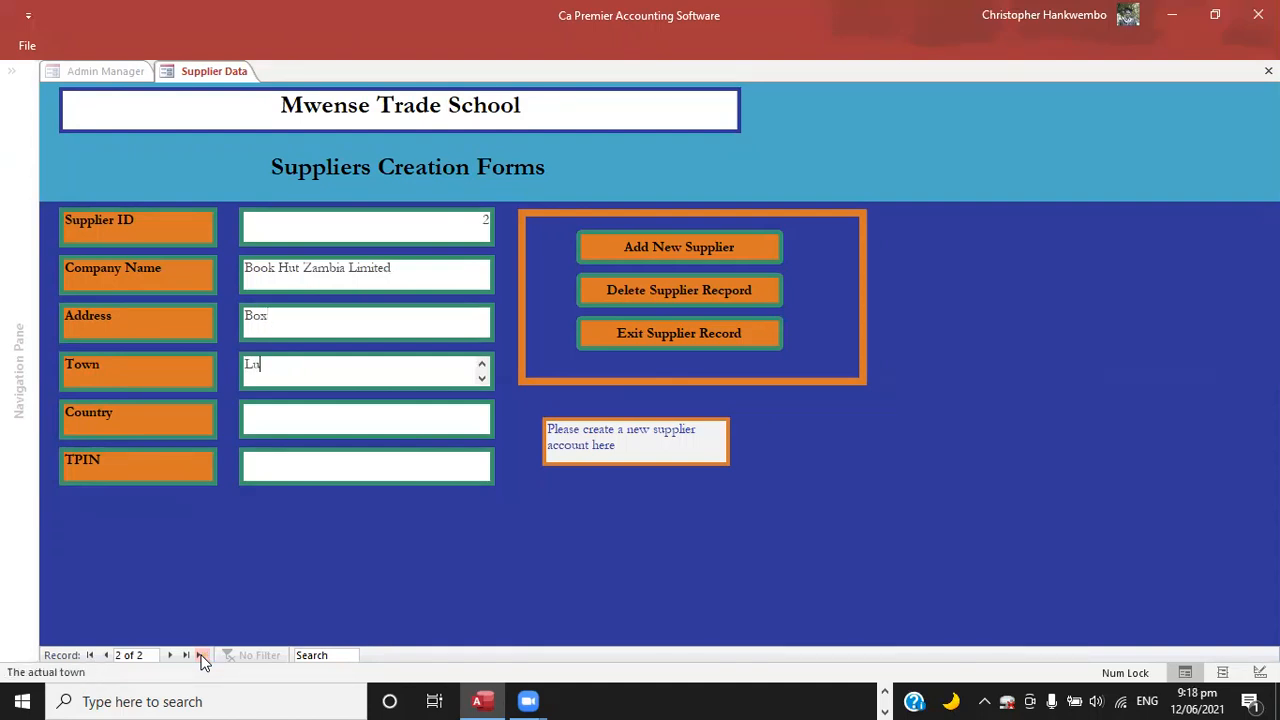
type("saka")
key("Tab")
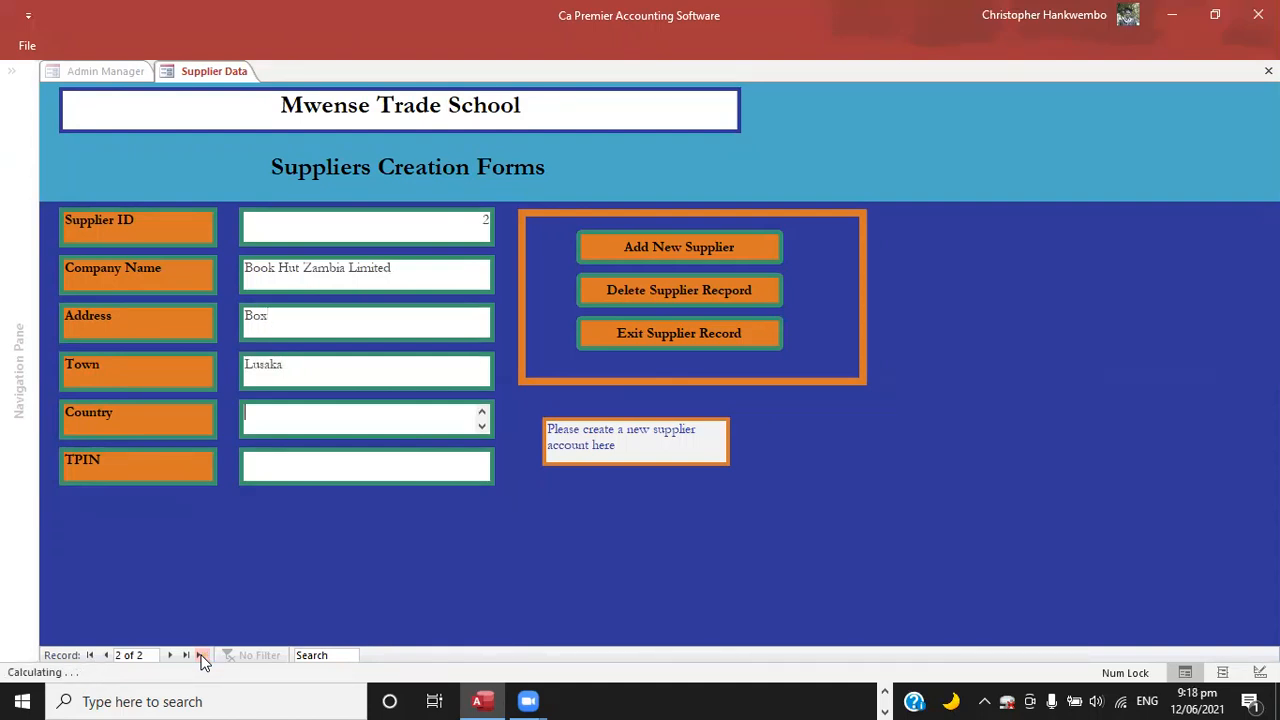
type("Zambia")
left_click(628, 251)
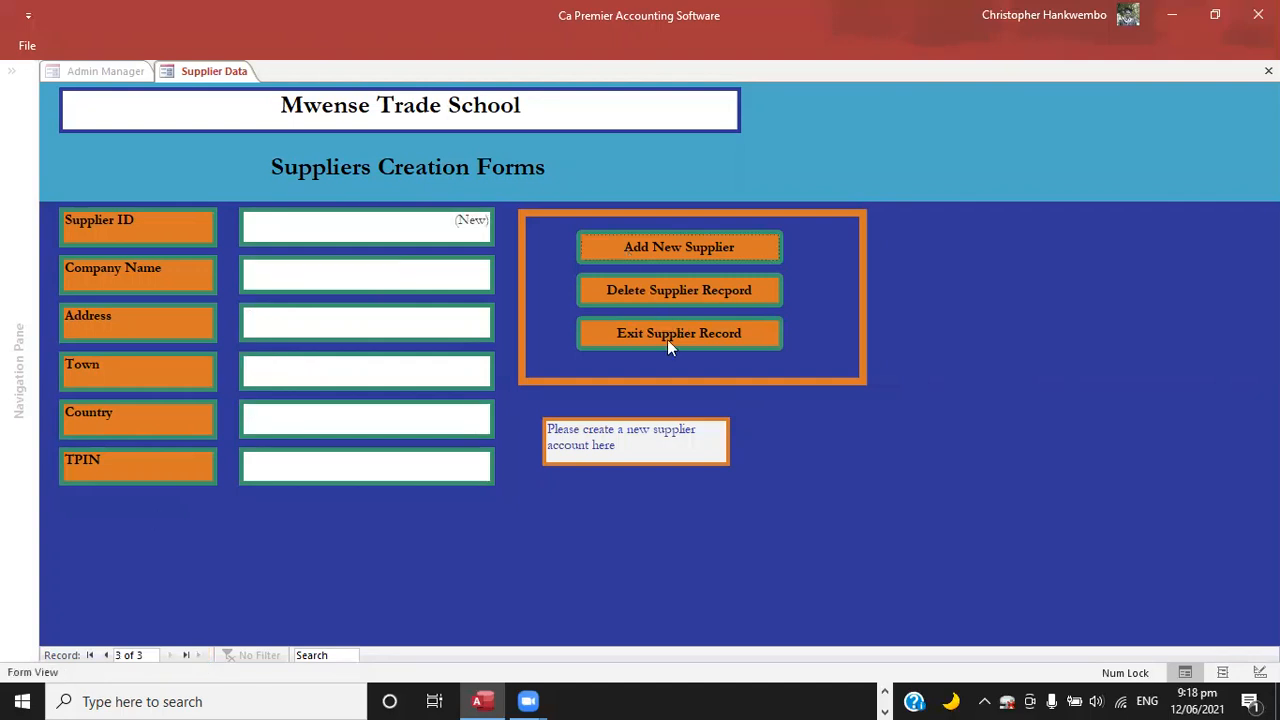
left_click(658, 336)
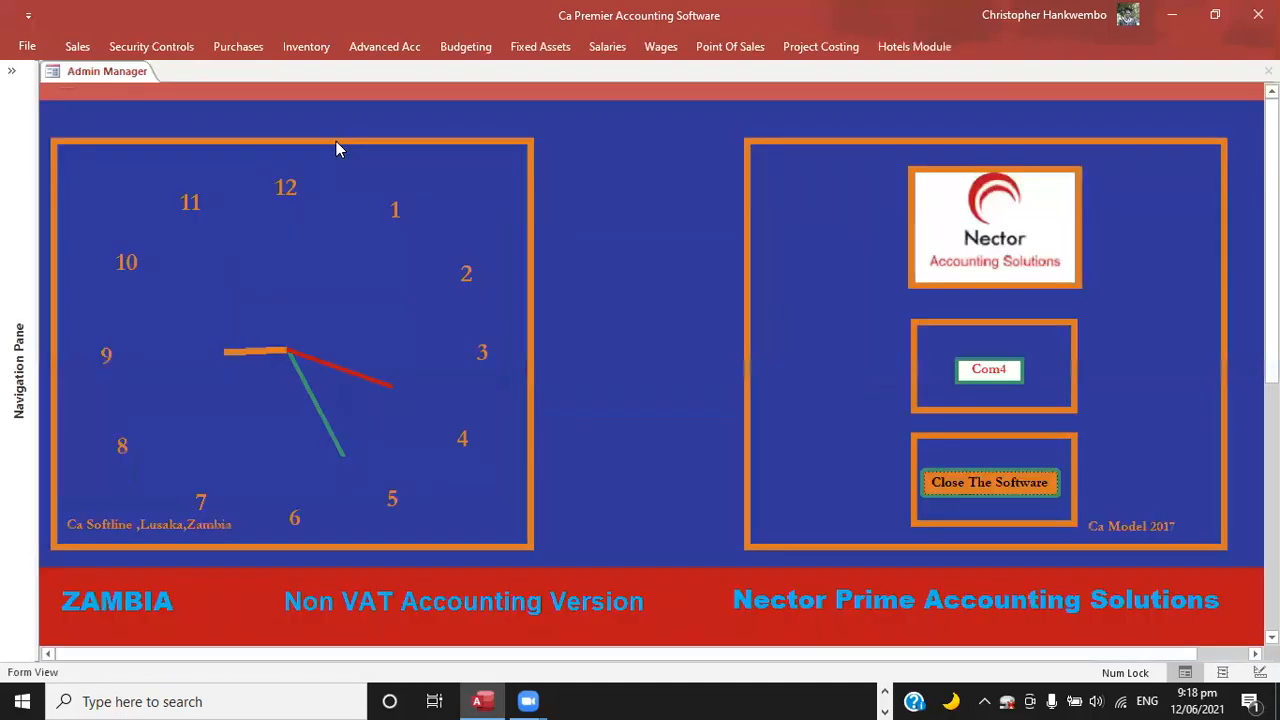
Open a new purchase order with the document type Purchase Order and Book Hut Zambia Limited as the supplier.
left_click(238, 48)
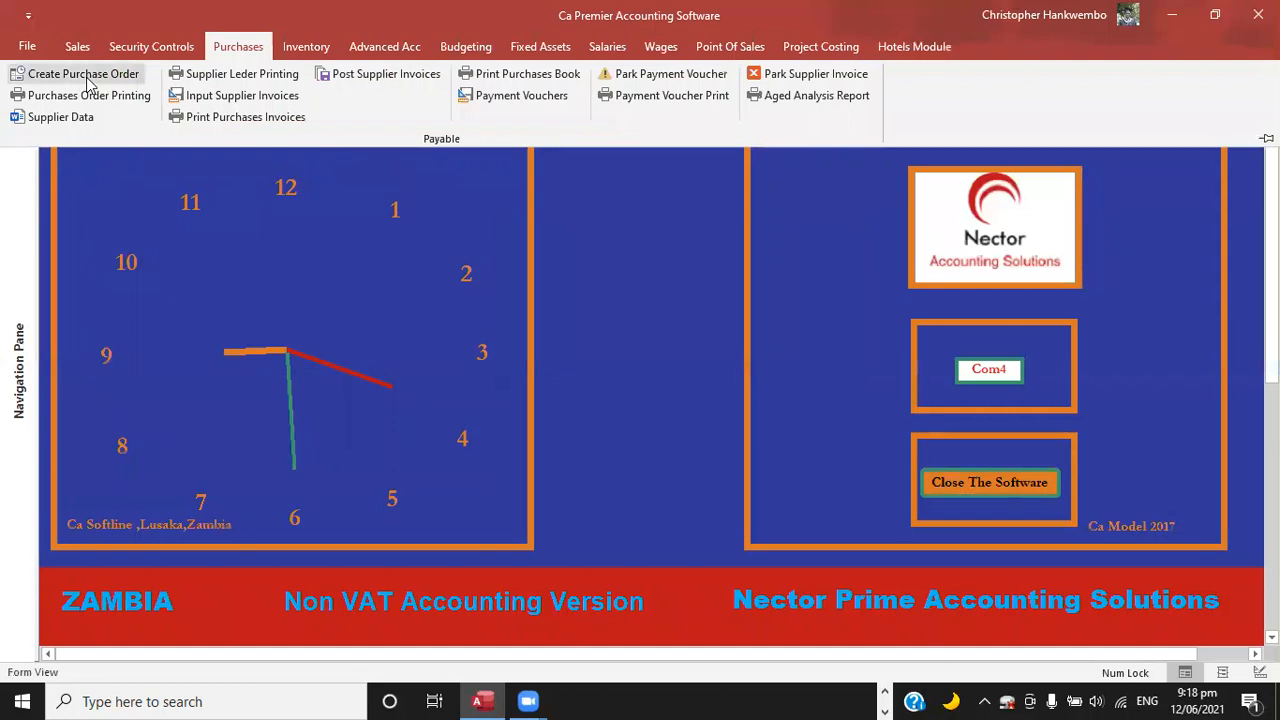
left_click(86, 79)
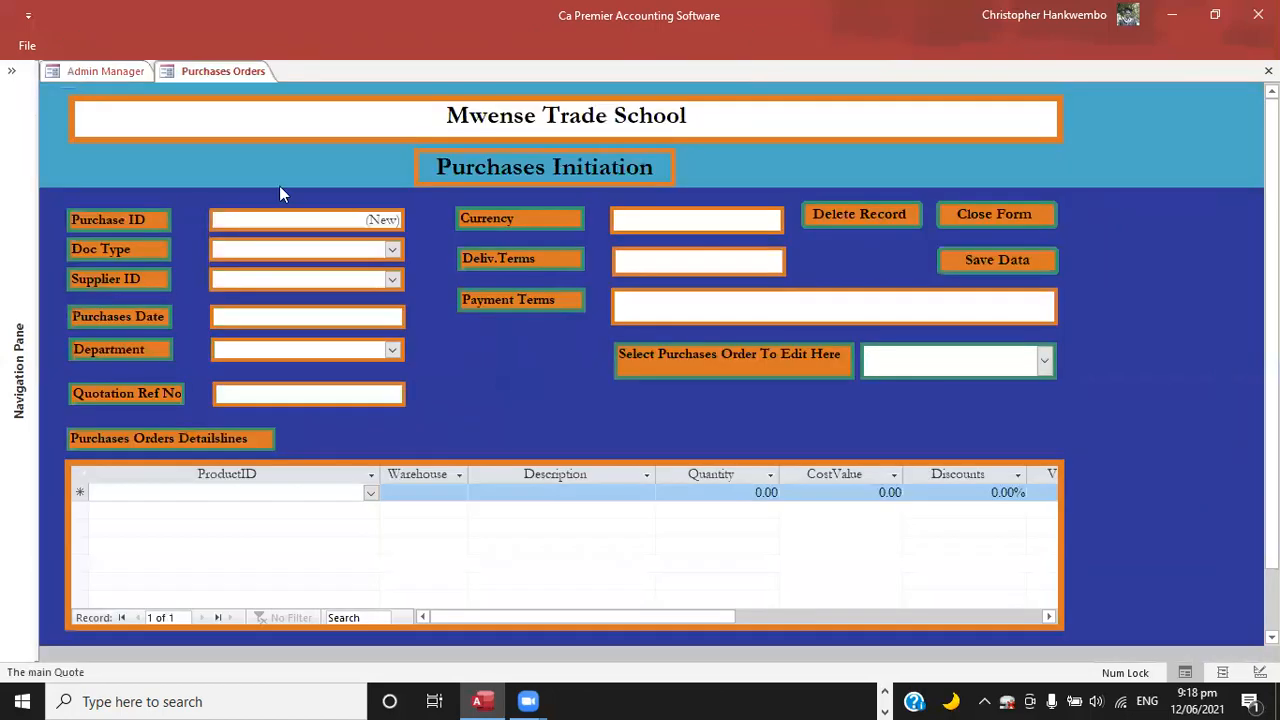
left_click(393, 250)
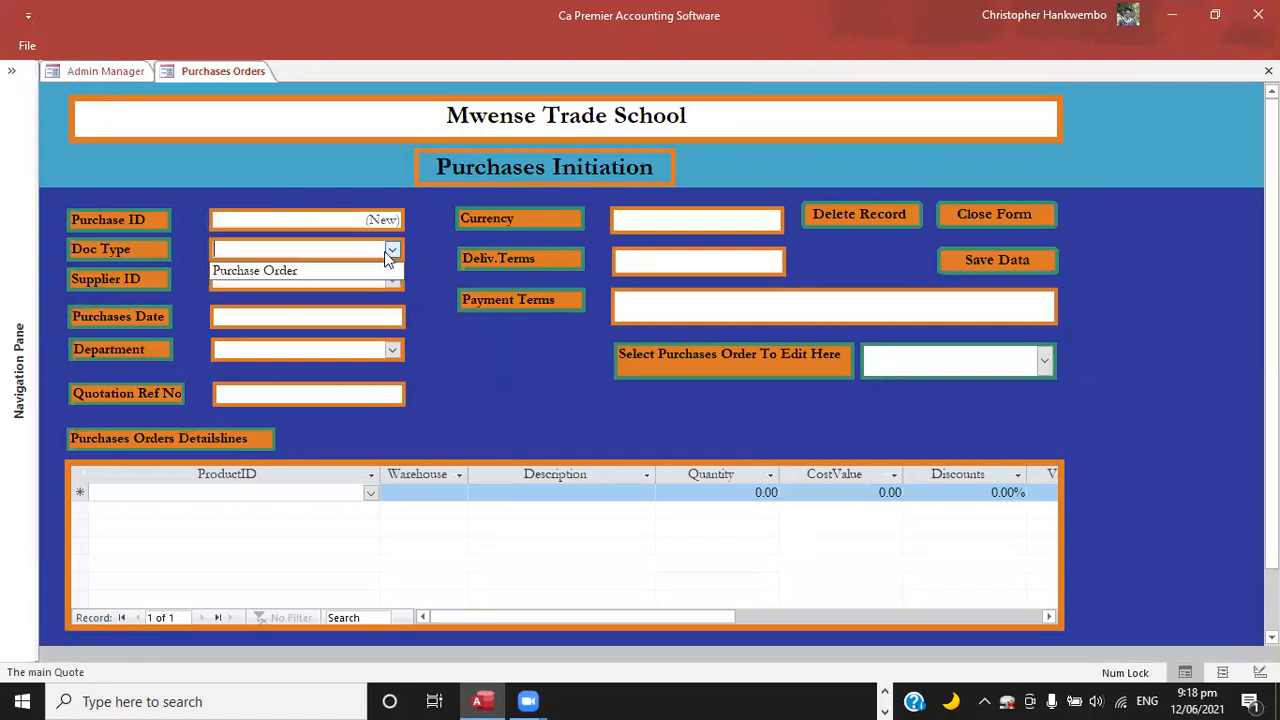
left_click(298, 271)
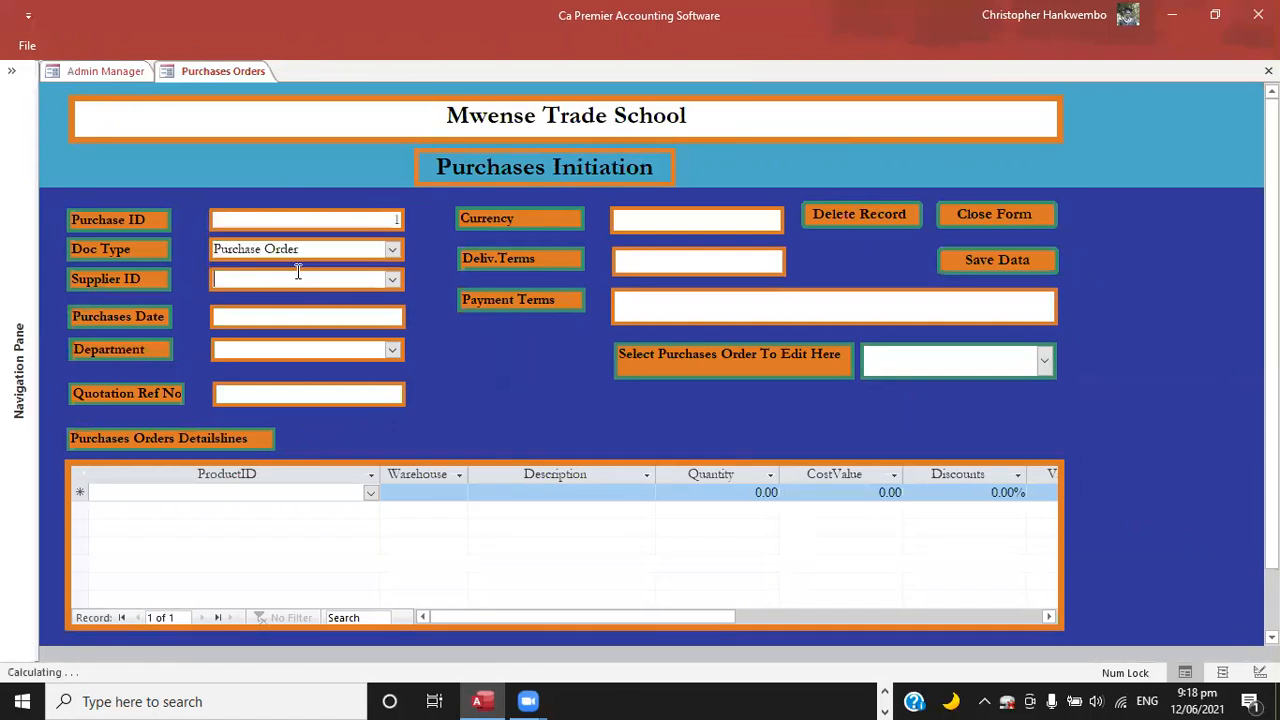
left_click(393, 284)
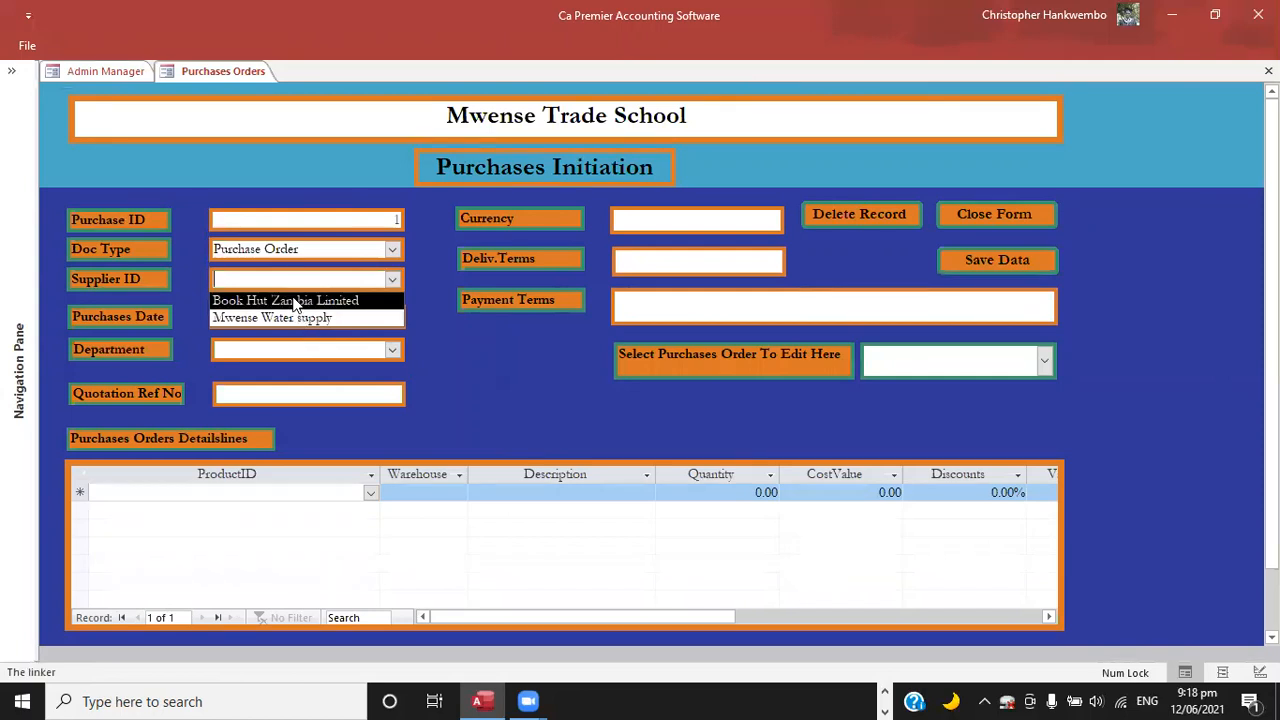
left_click(296, 302)
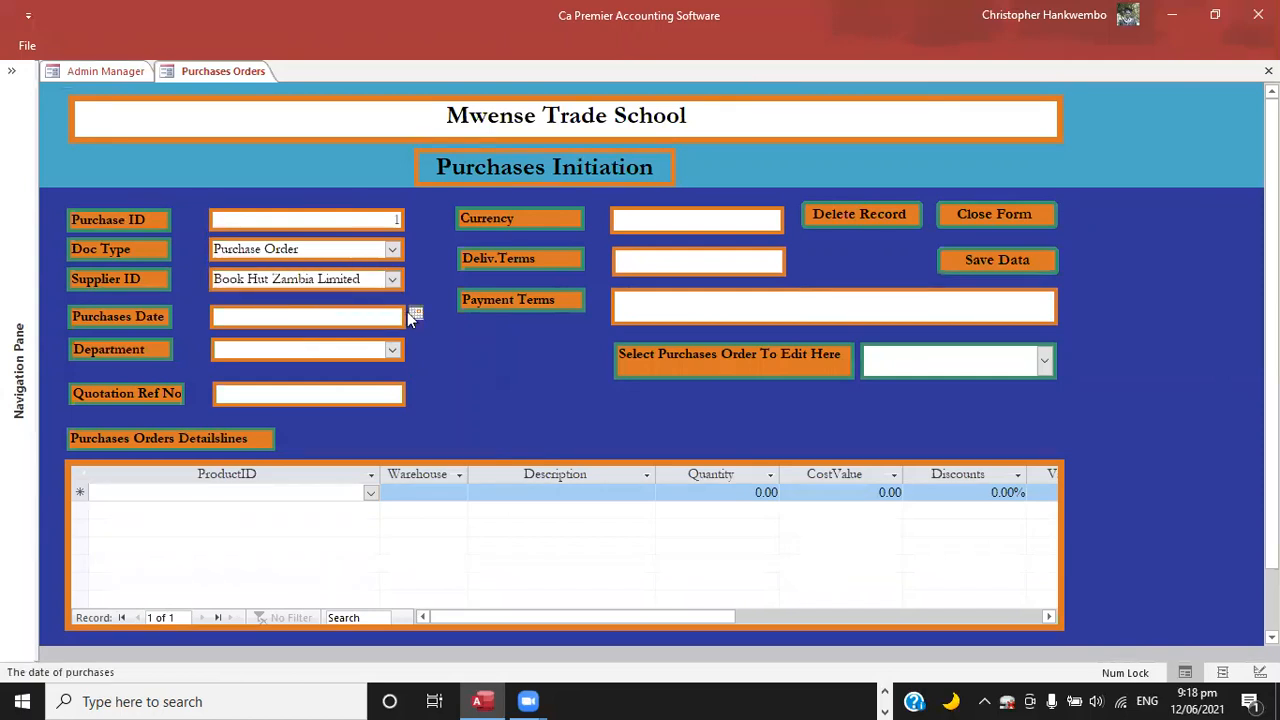
Set the purchase date to 12/06/2021 and the department to Admin Dept.
left_click(415, 315)
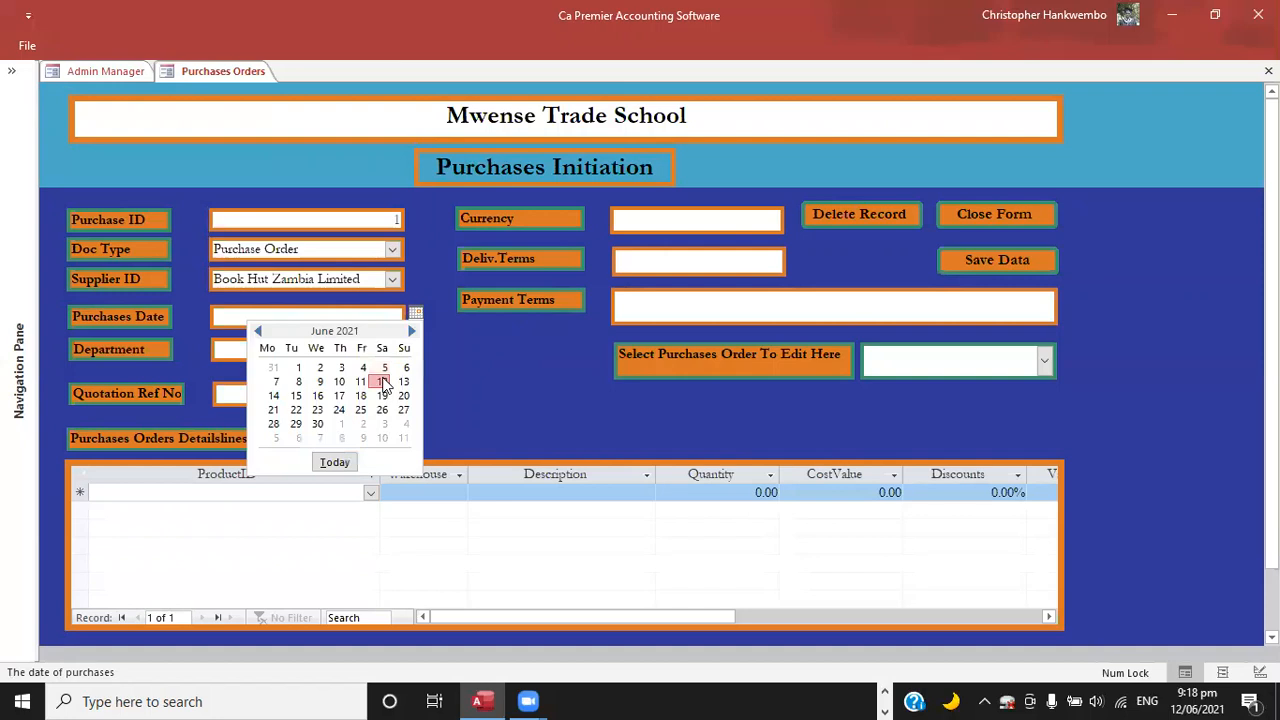
left_click(382, 382)
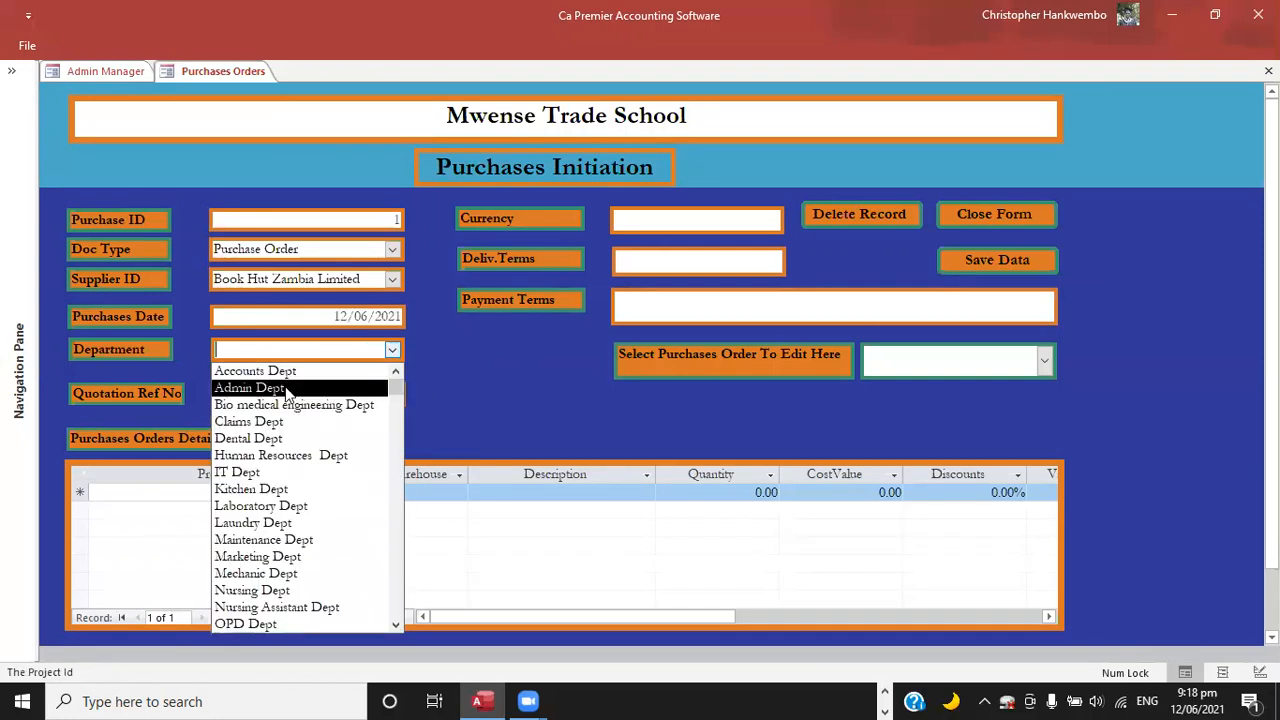
left_click(287, 388)
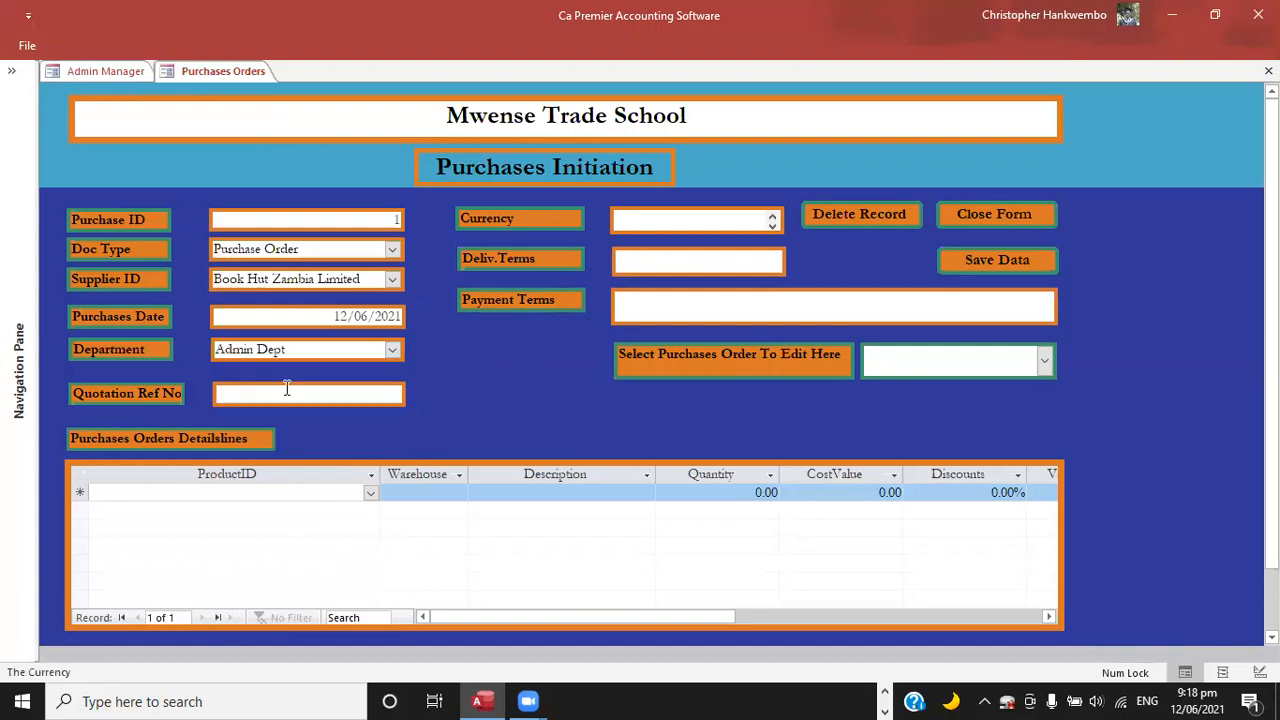
Enter ZMW as the order's currency and Soon as the delivery terms.
key("Caps_Lock")
type("ZMW")
key("Tab")
key("Caps_Lock")
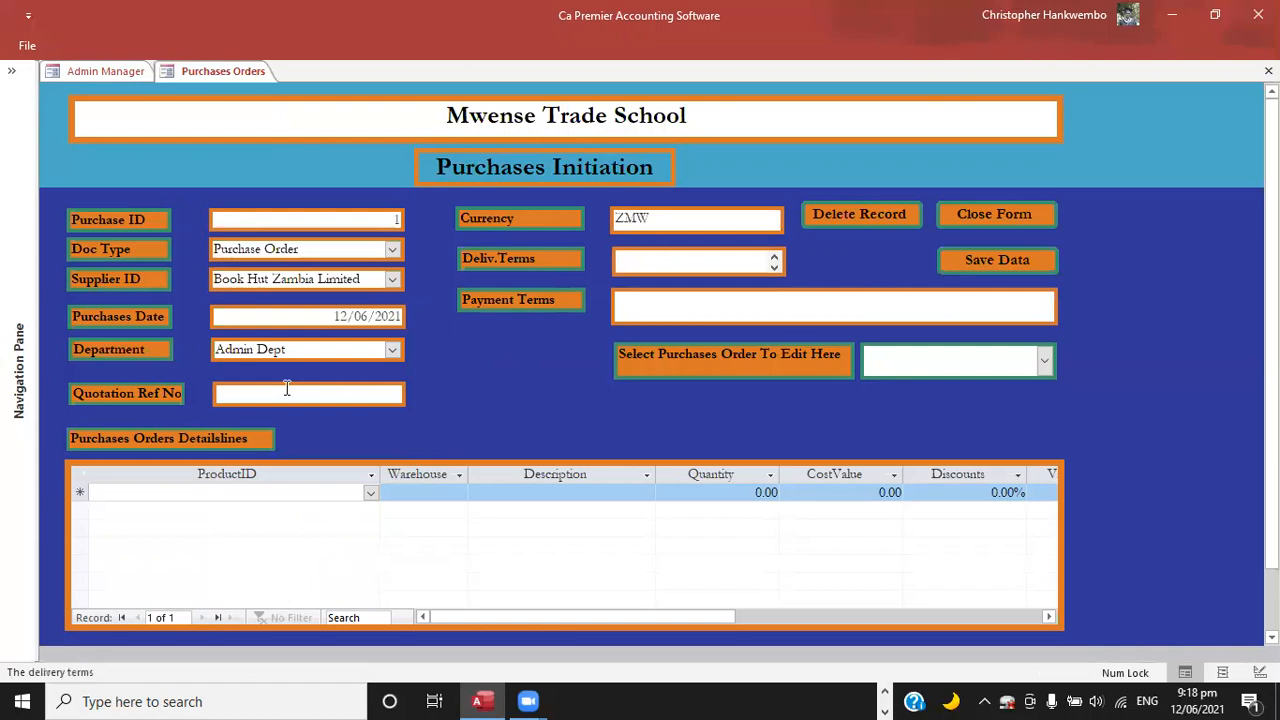
type("Soon")
key("Tab")
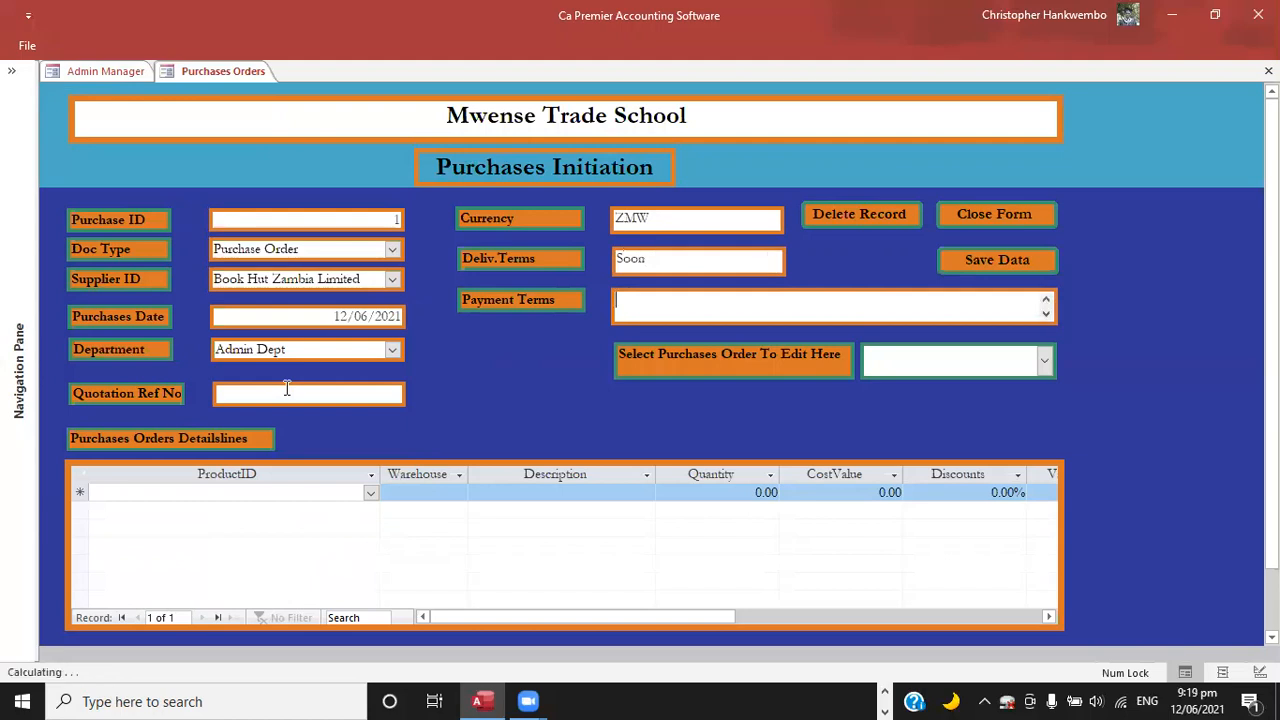
type("30")
type(" a")
type("ft")
type("er")
key("BackSpace")
key("BackSpace")
key("BackSpace")
key("BackSpace")
key("BackSpace")
key("BackSpace")
key("BackSpace")
key("BackSpace")
key("BackSpace")
Set the order's payment terms to After 30 days.
type("After 30 da")
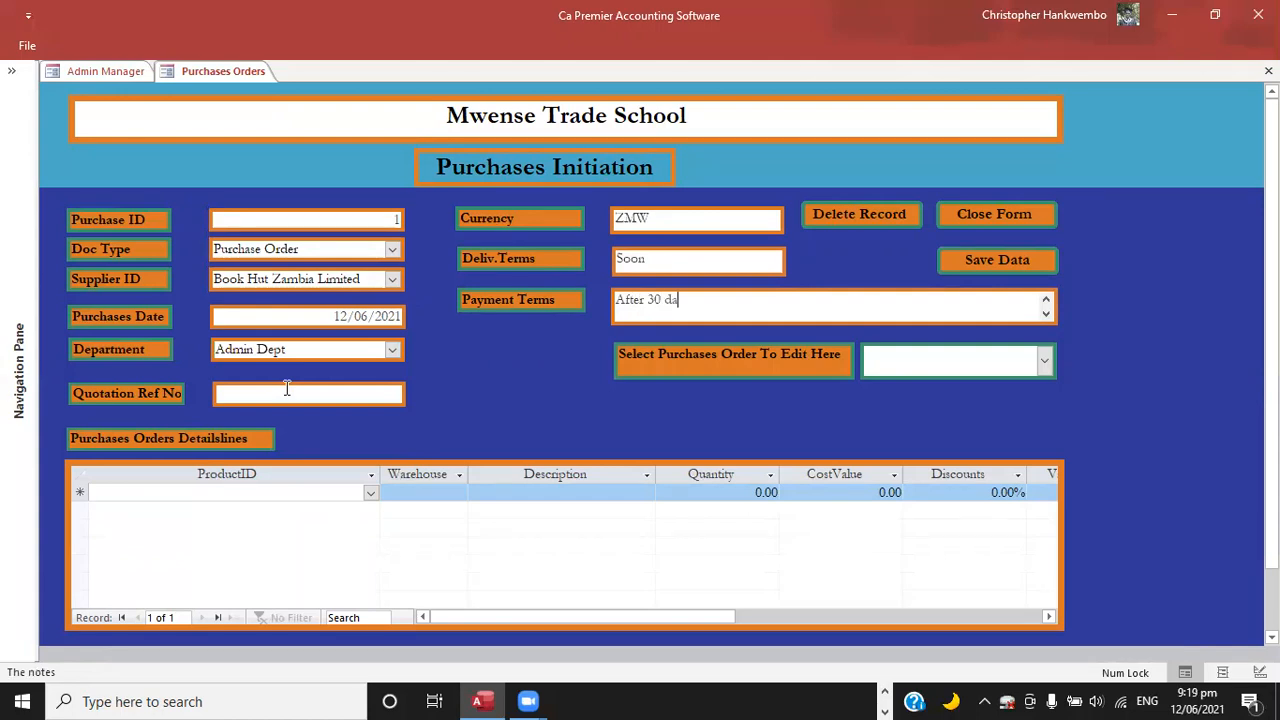
type("ys")
Enter NA as the quotation reference number of the purchase order.
left_click(287, 389)
type("NA")
key("Tab")
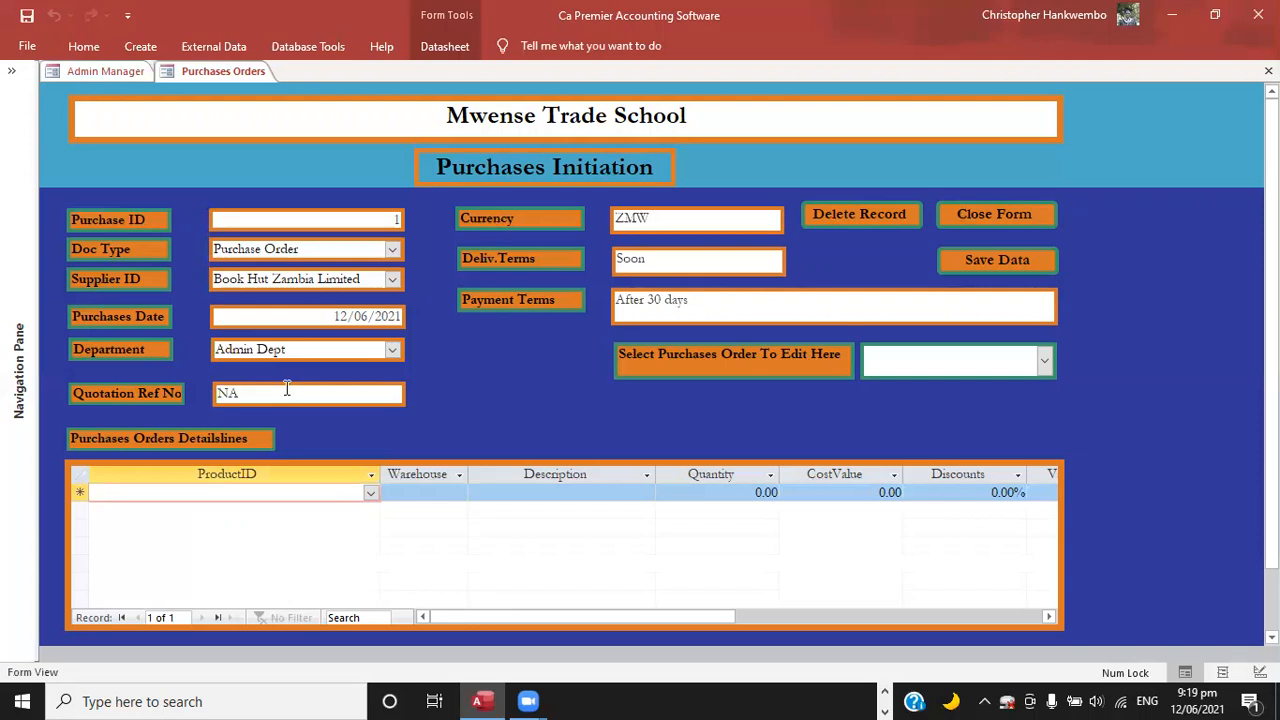
Add Text Books as the first product line of the purchase order, with Main Stores as its warehouse.
left_click(370, 494)
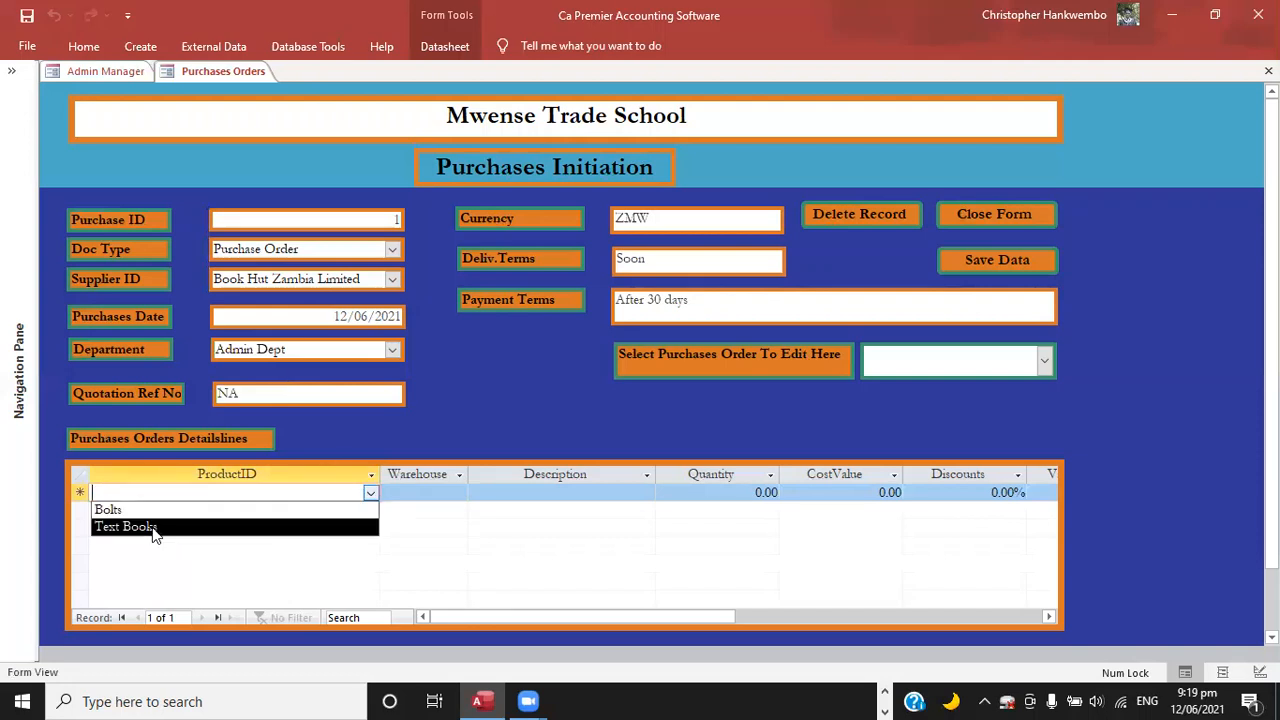
left_click(153, 527)
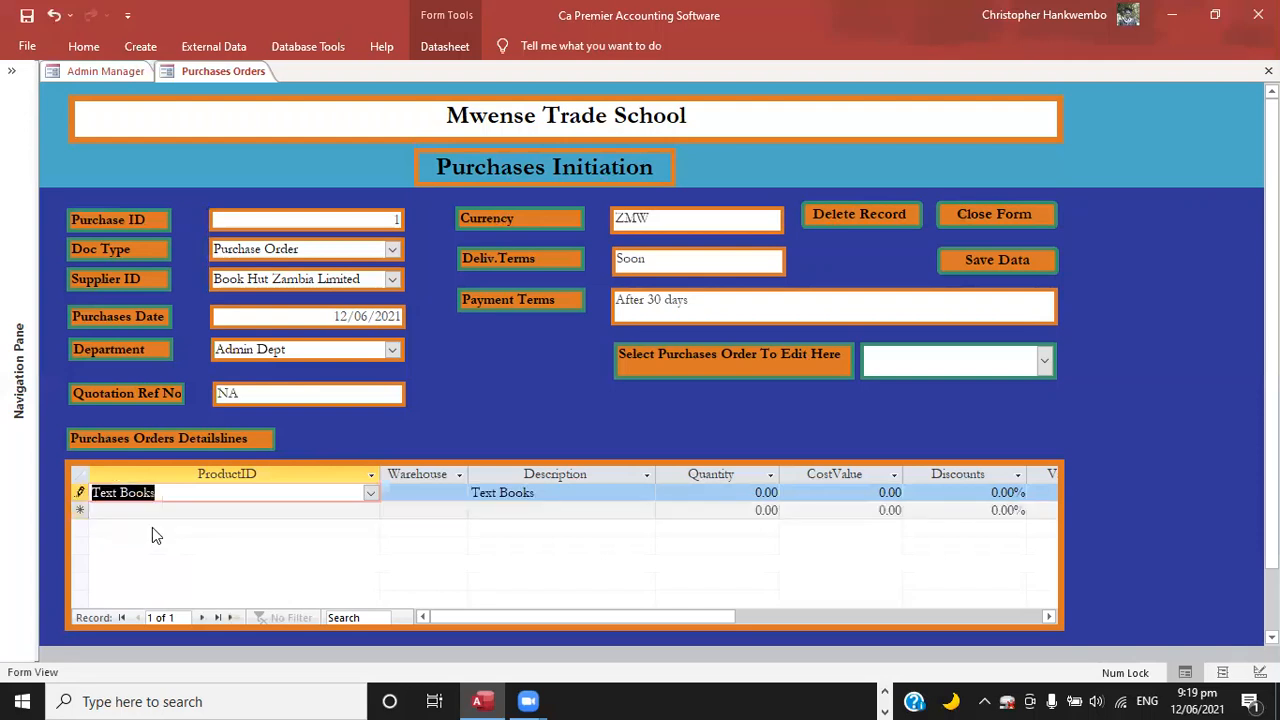
key("Tab")
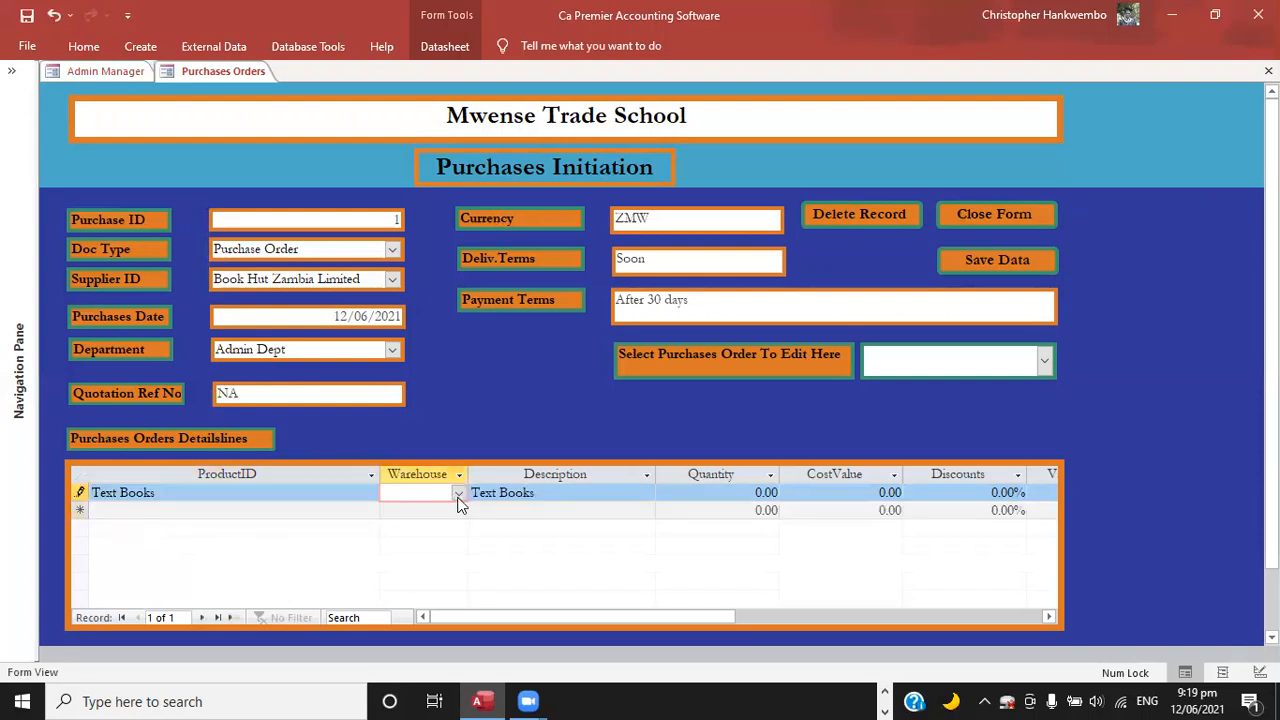
left_click(458, 494)
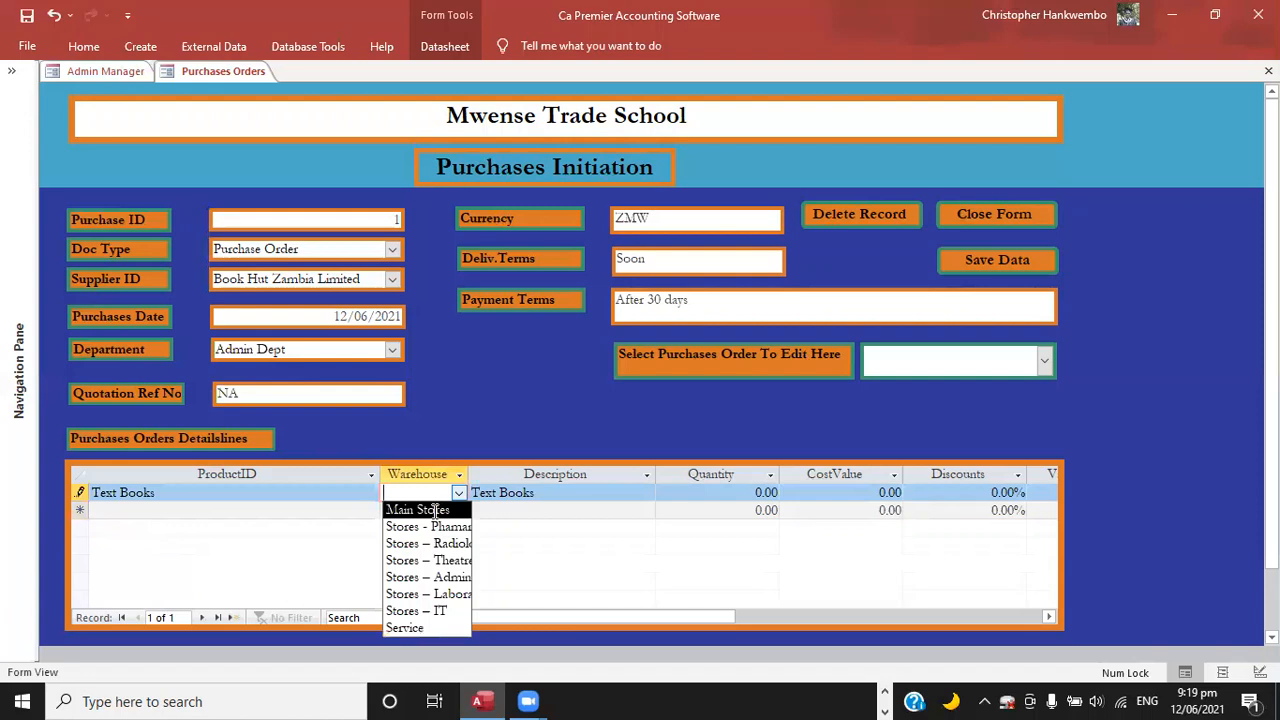
left_click(450, 508)
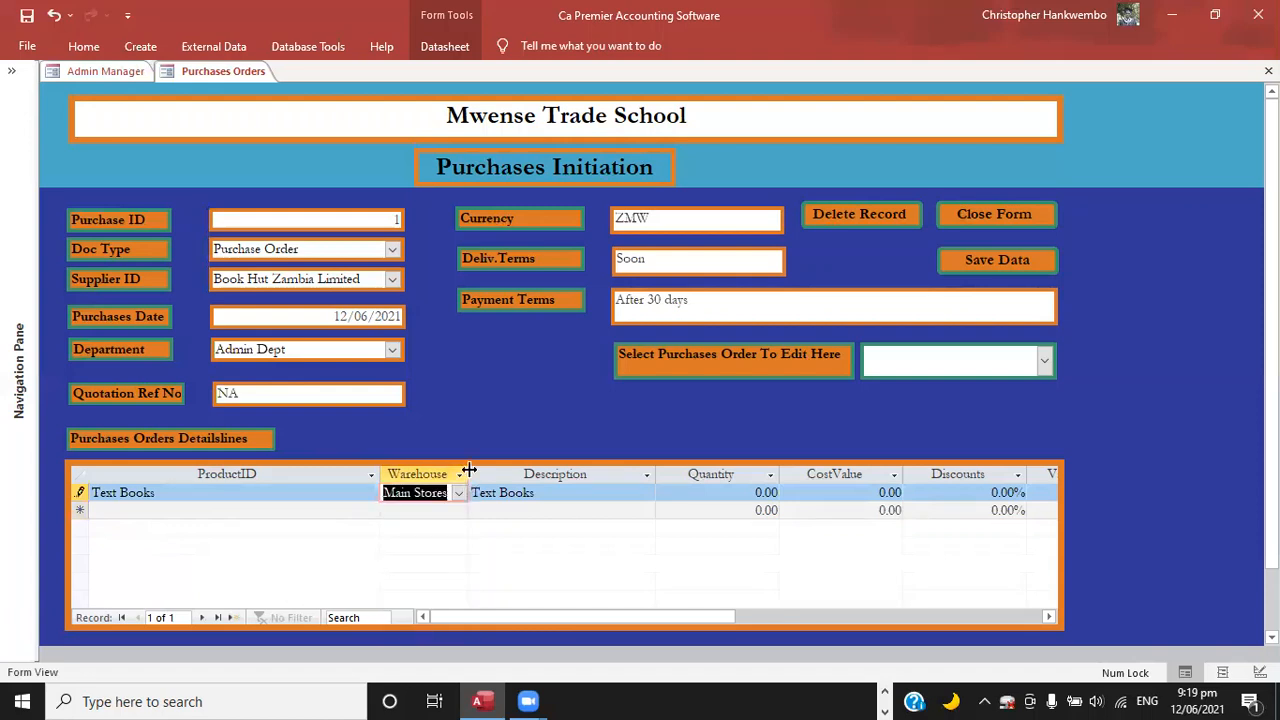
Widen the Warehouse column of the order lines and look over the full names of the available warehouses.
left_click_drag(468, 470, 630, 456)
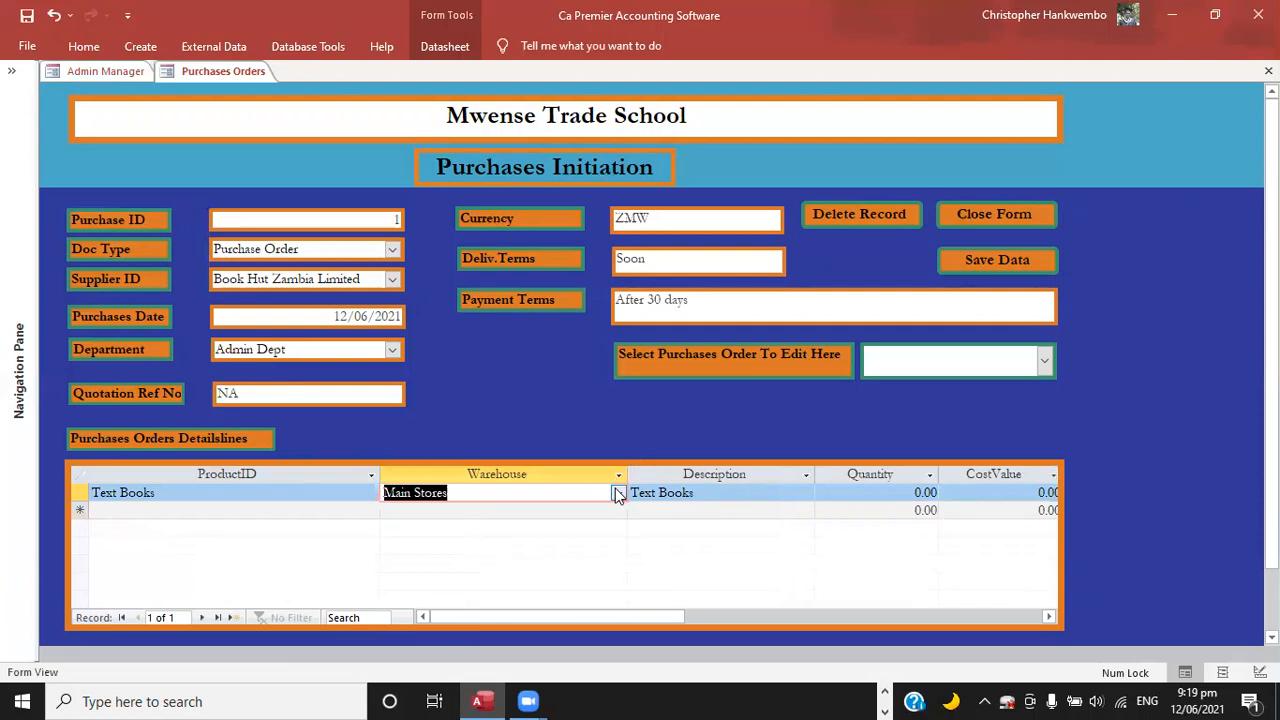
left_click(617, 493)
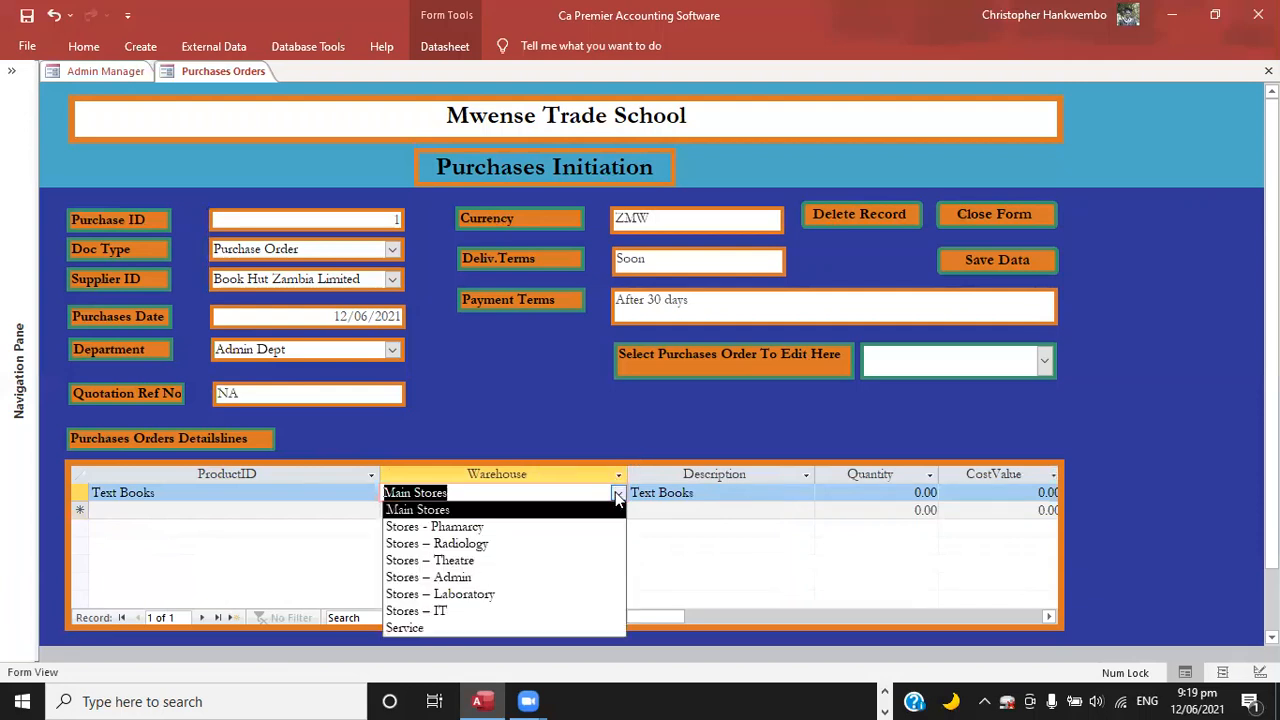
left_click(708, 494)
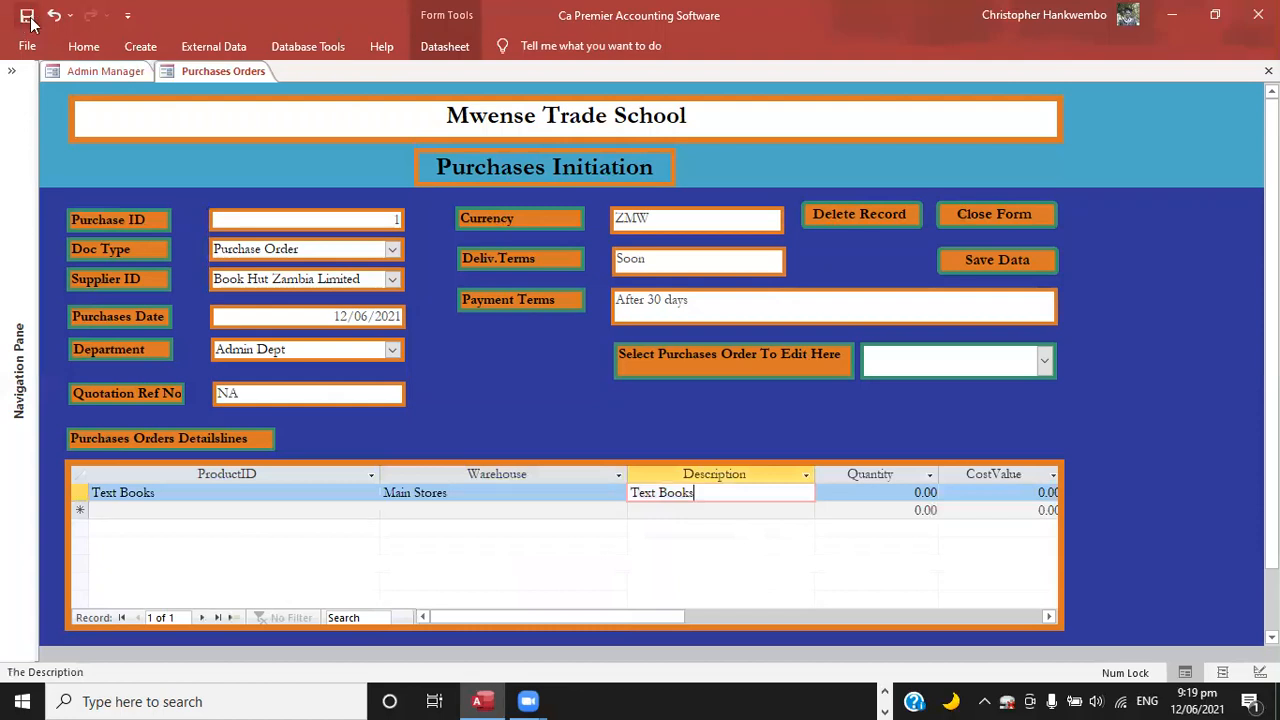
Set the quantity of the Text Books line to 300.
left_click(880, 504)
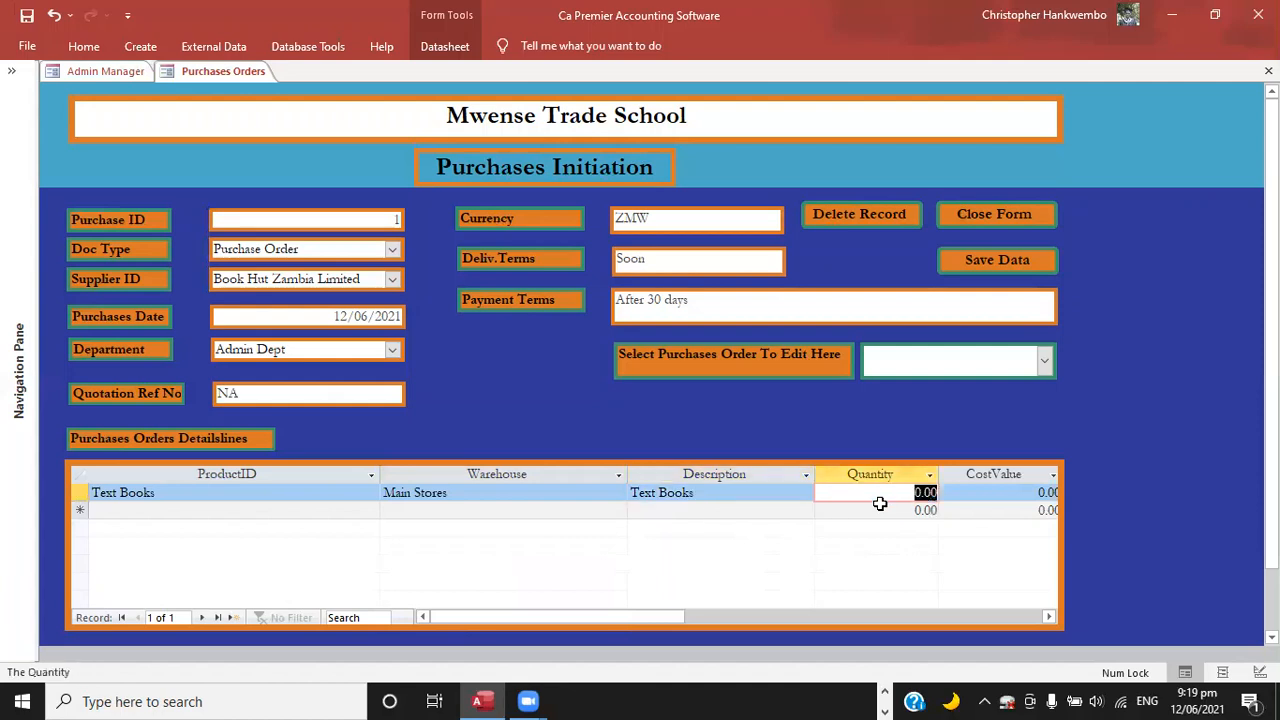
type("3000")
key("BackSpace")
key("Tab")
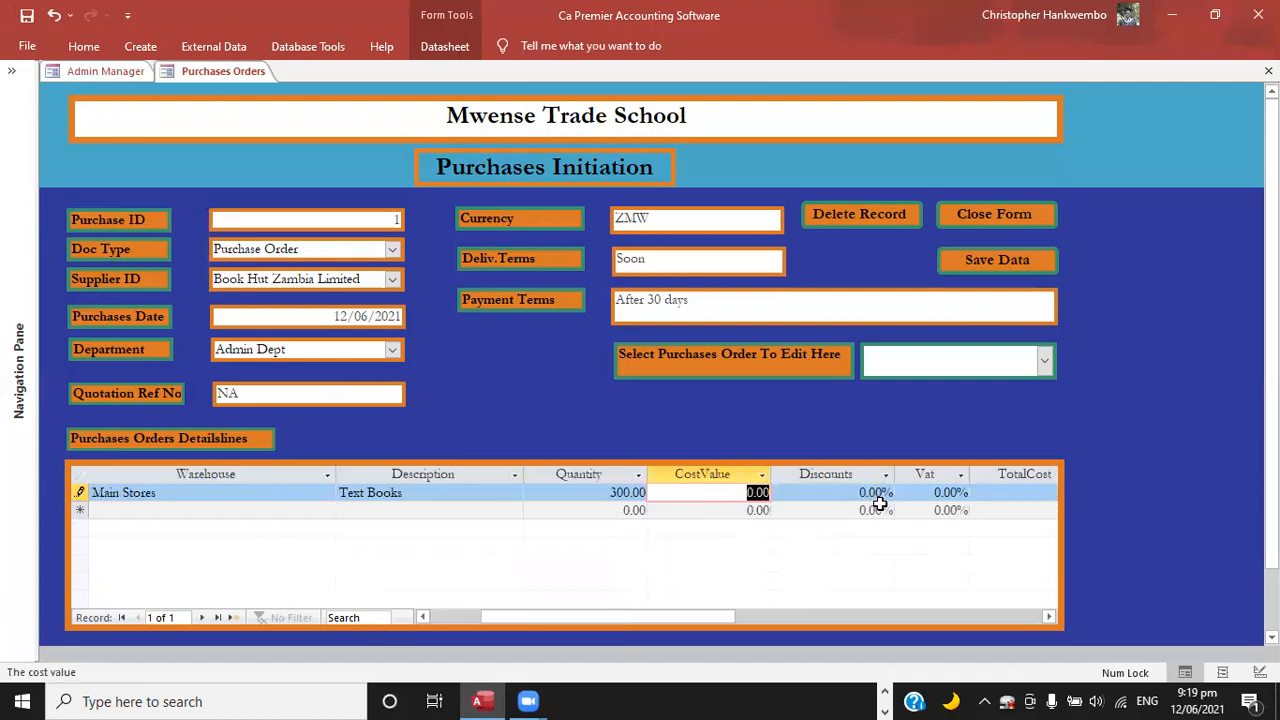
Enter a cost value of 55 and a VAT rate of 16% on the Text Books line.
type("55")
key("Tab")
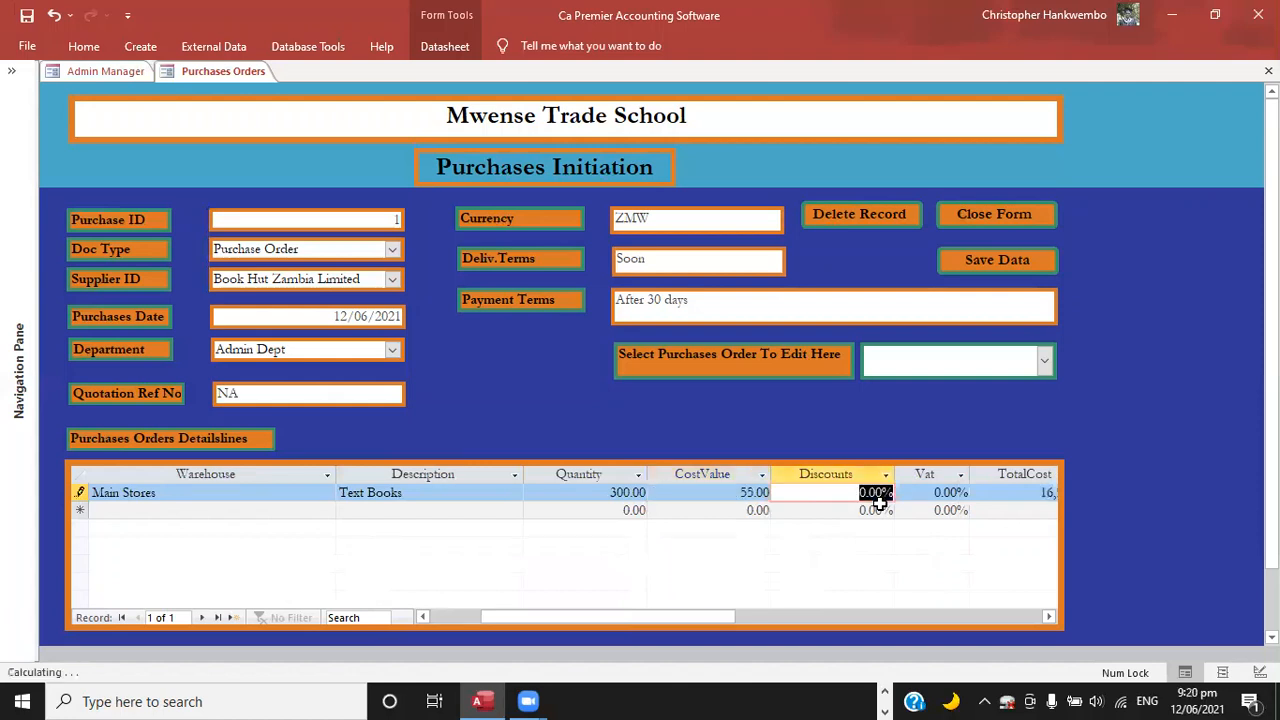
key("Tab")
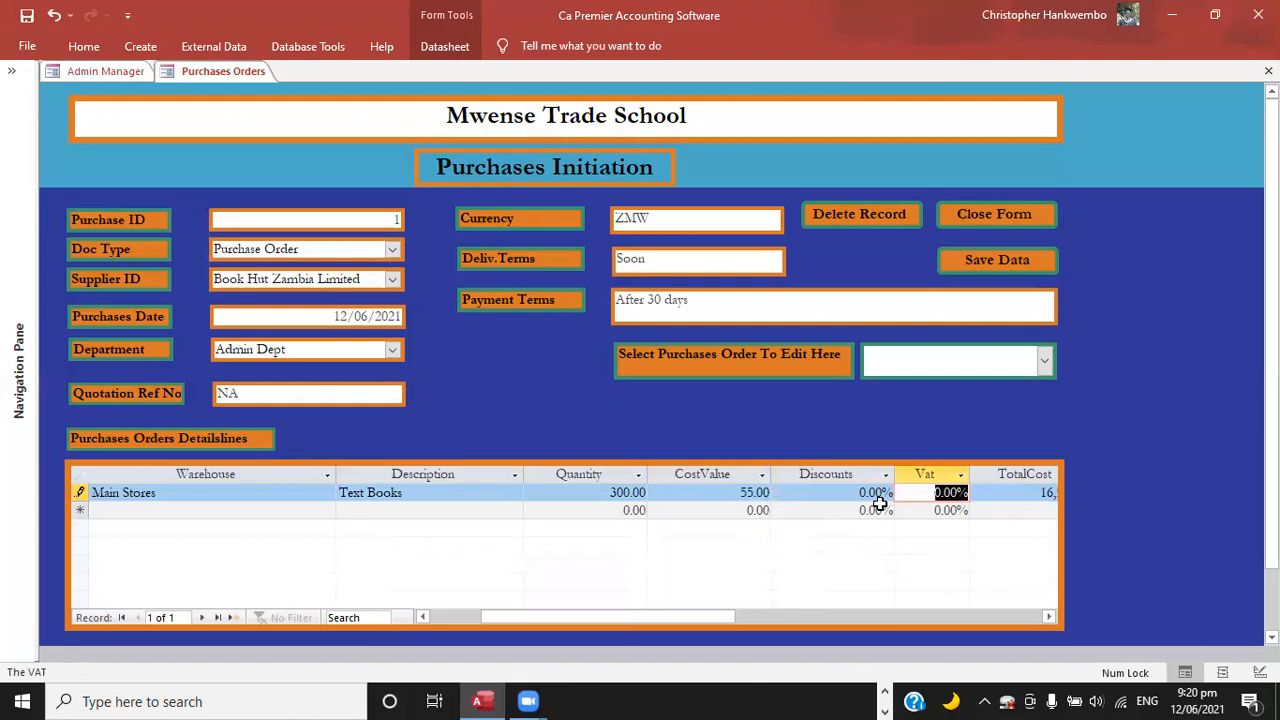
type("16")
key("Tab")
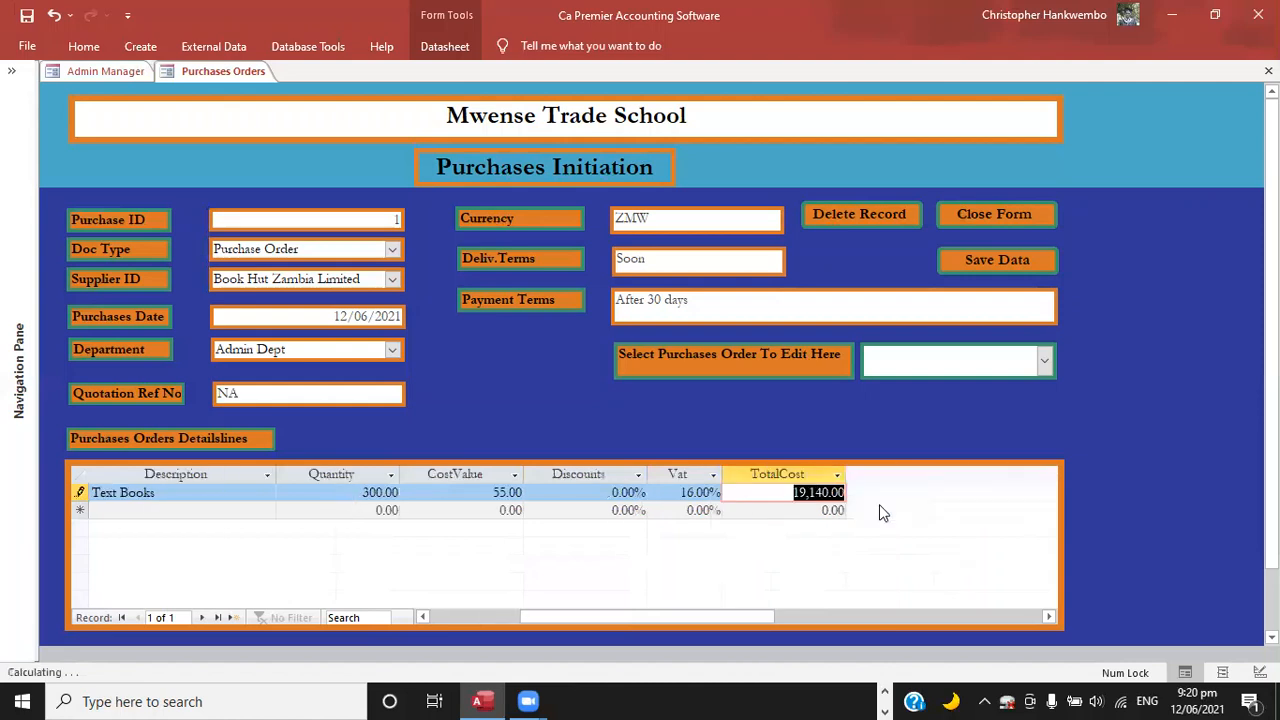
key("Tab")
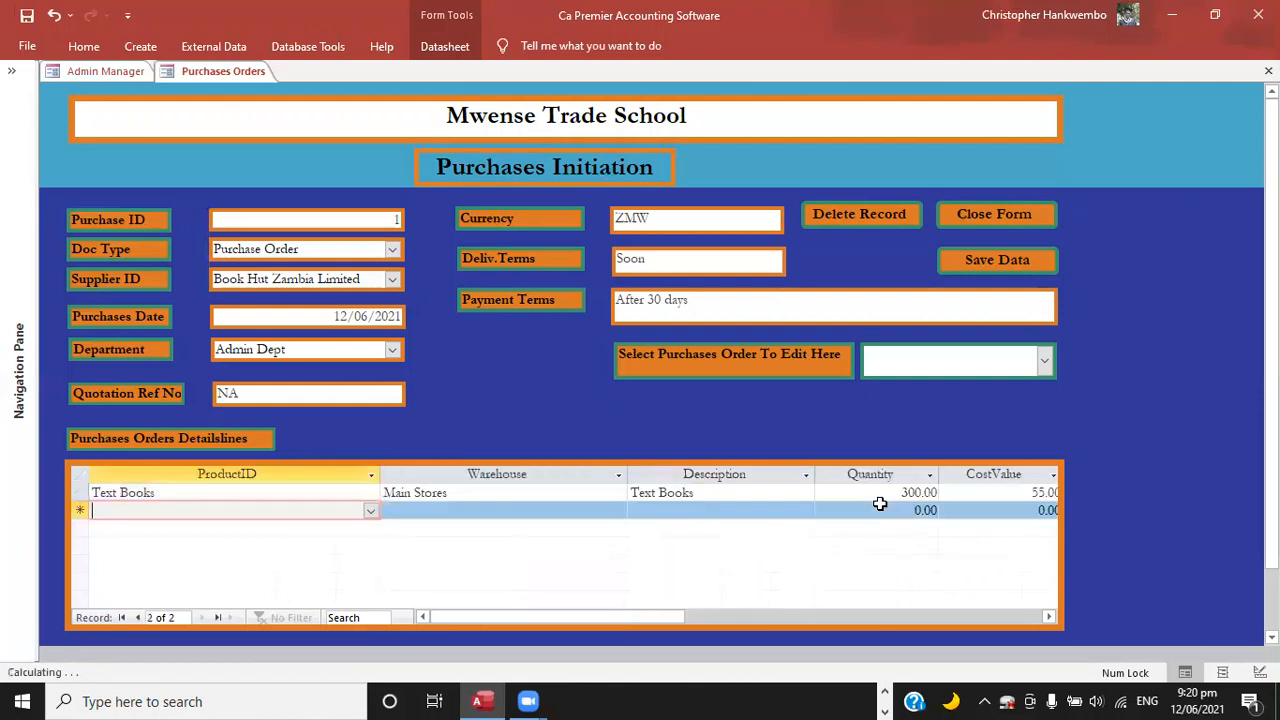
Save the completed purchase order and close the purchases form.
key("Tab")
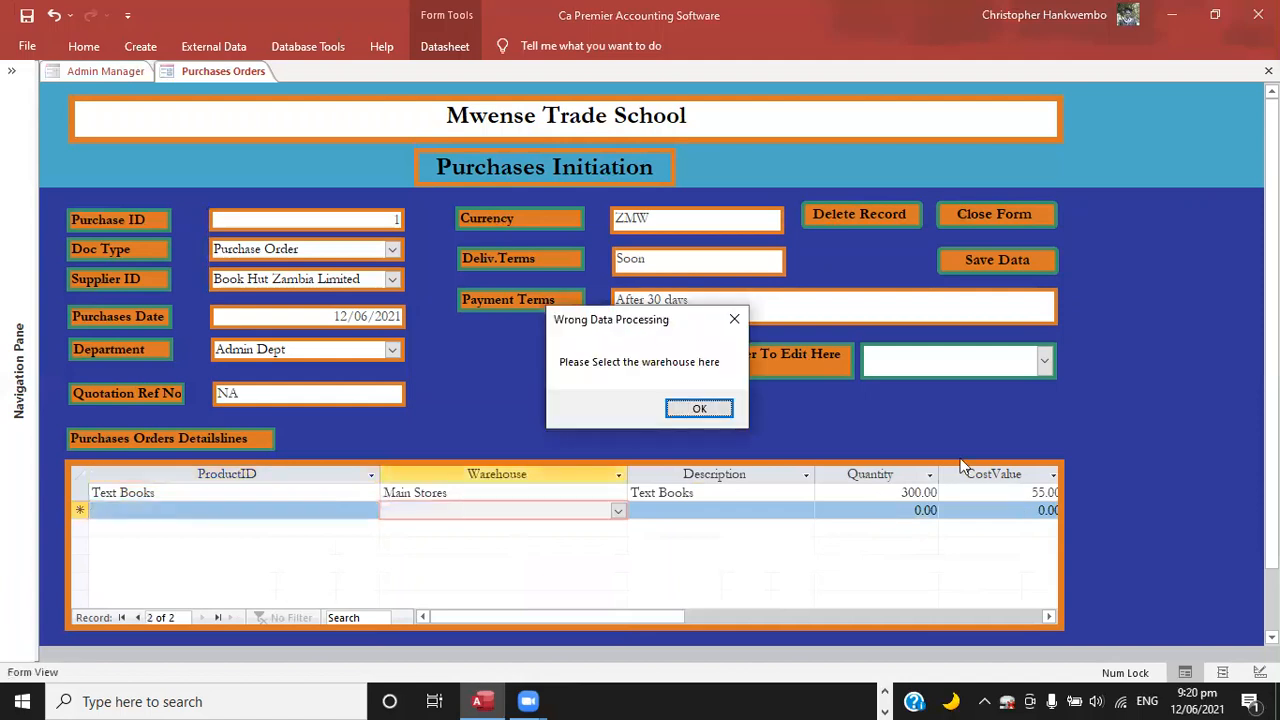
left_click(699, 410)
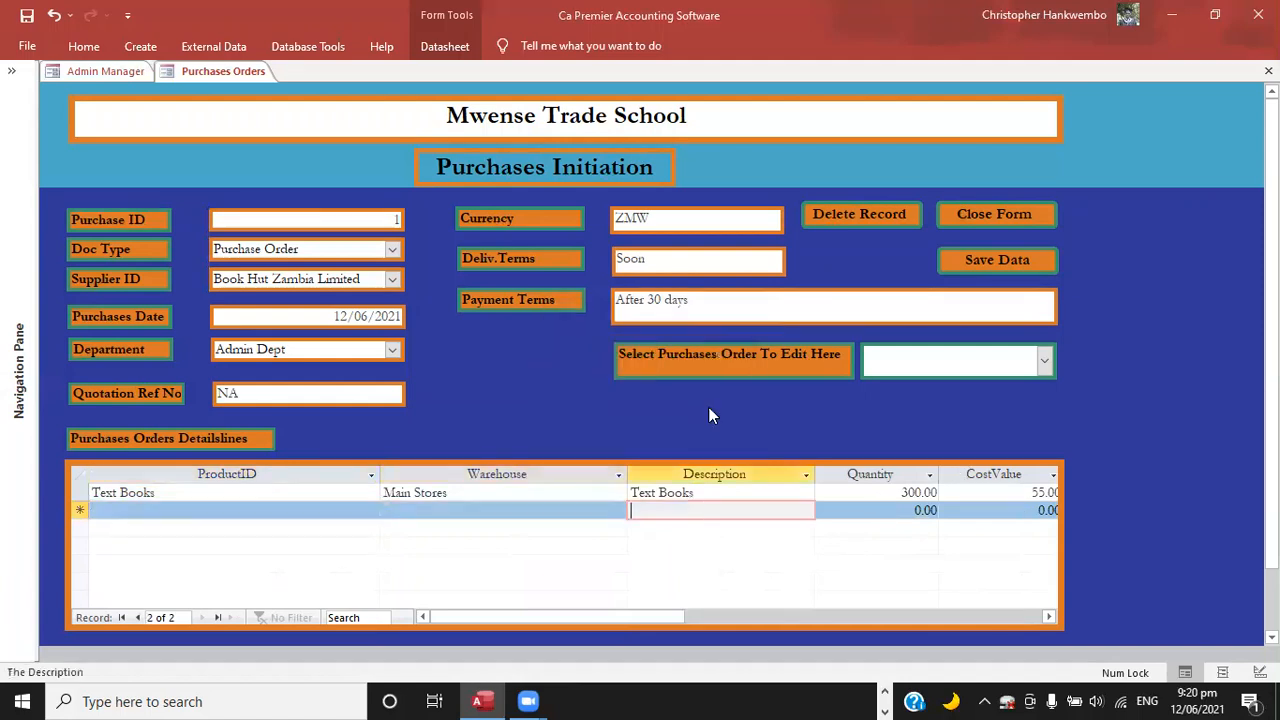
left_click(982, 261)
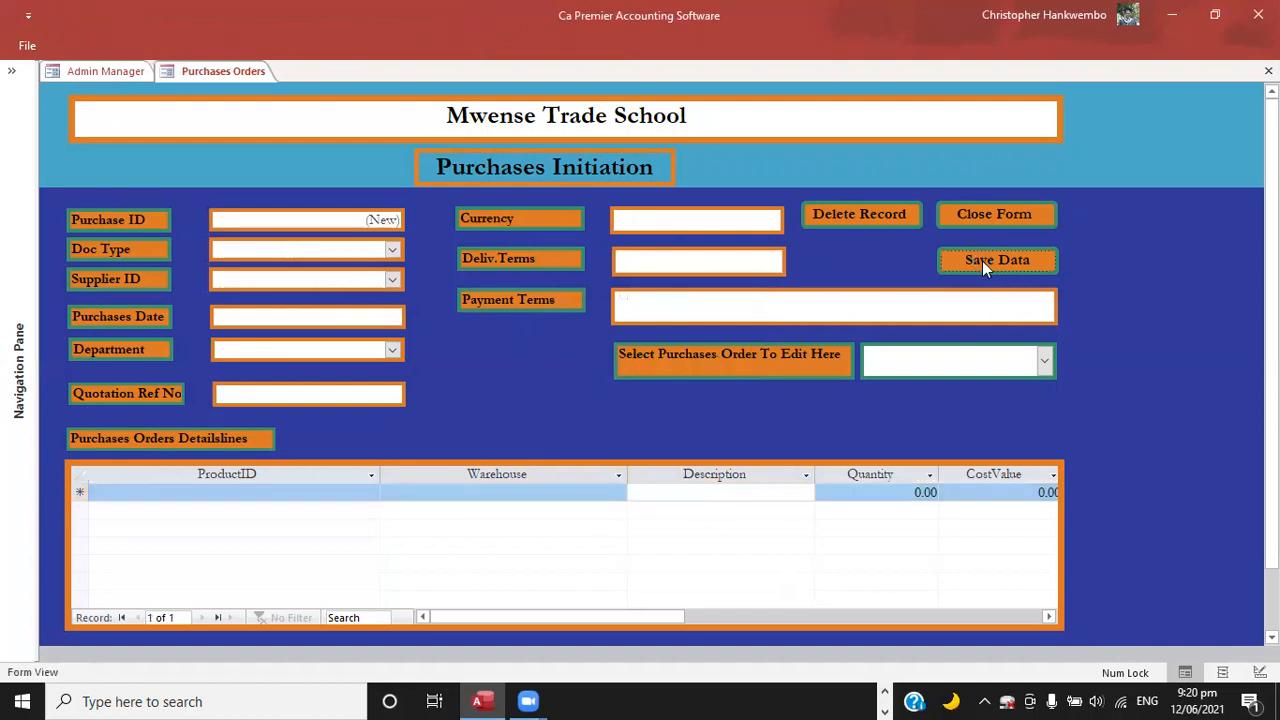
left_click(978, 222)
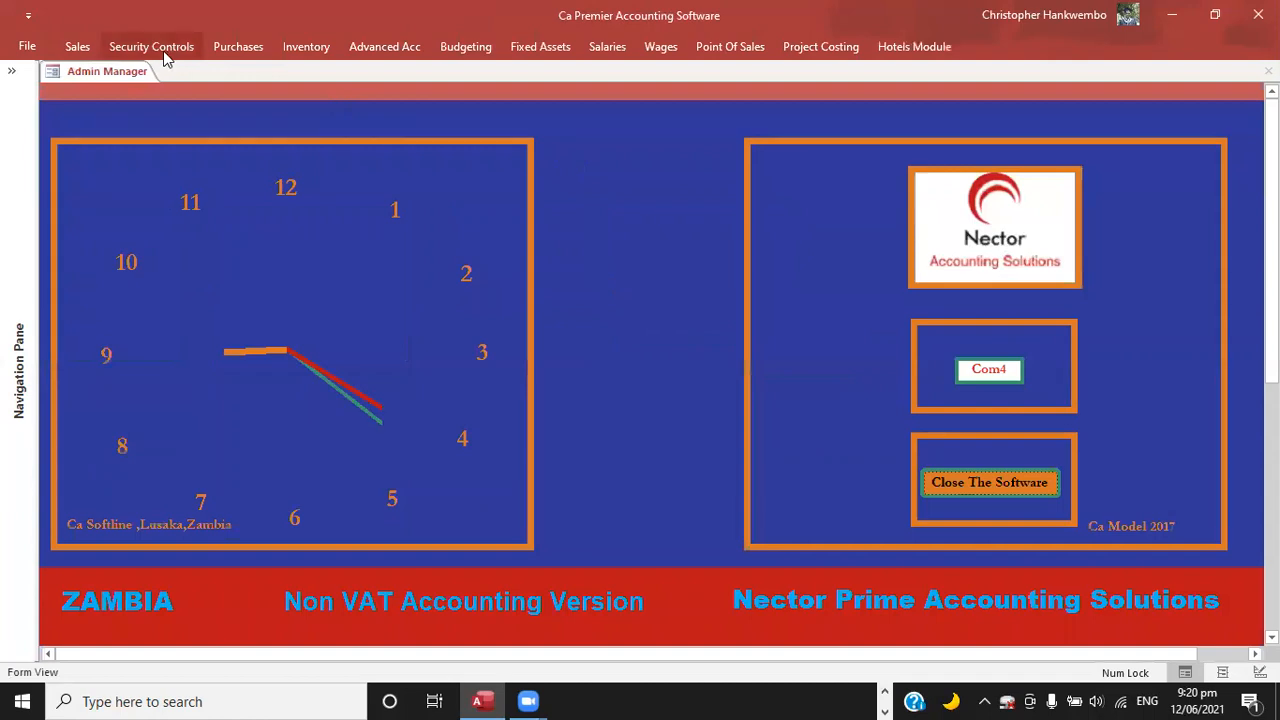
Open purchase order printing and set the report period from 01/06/2021 to 30/06/2021.
left_click(245, 47)
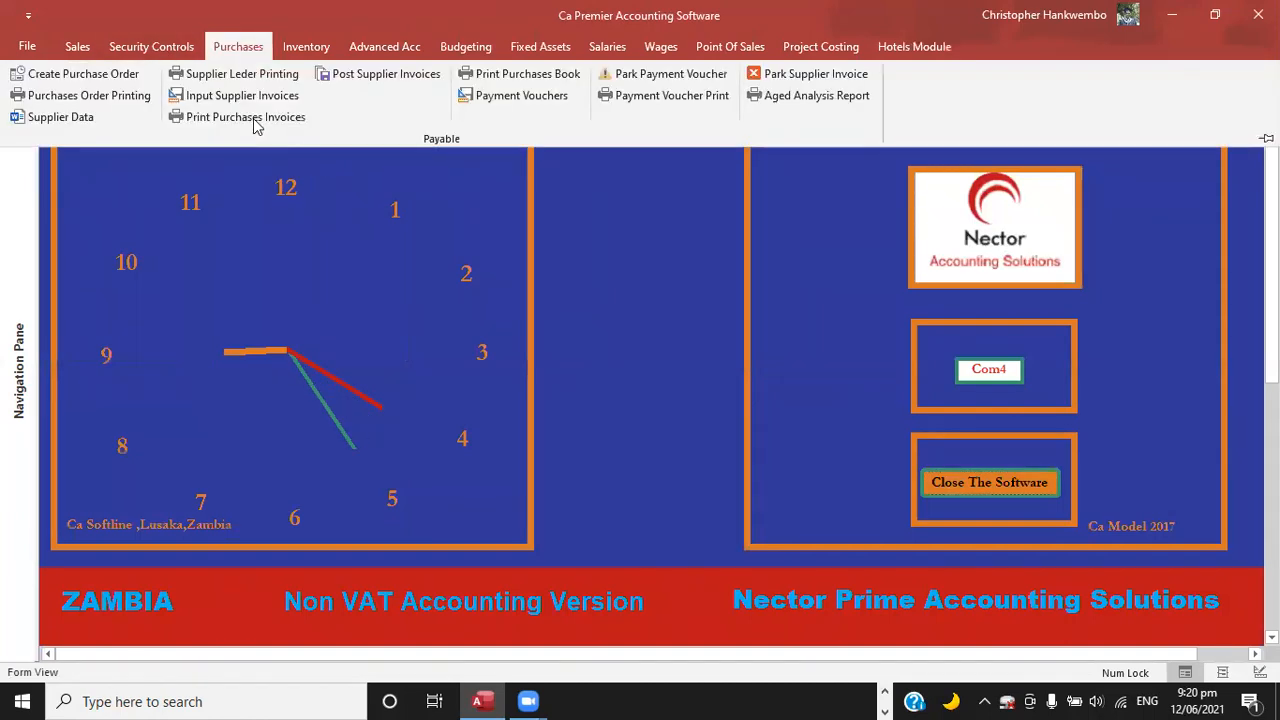
left_click(250, 118)
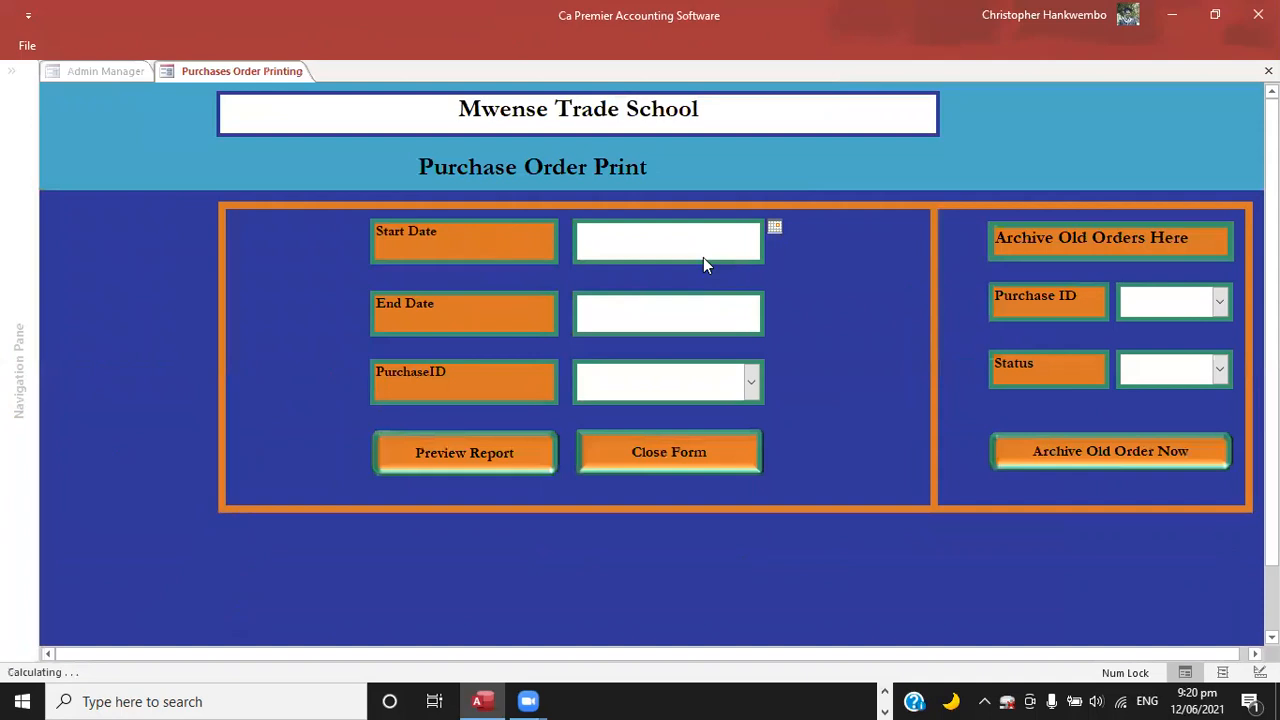
left_click(775, 227)
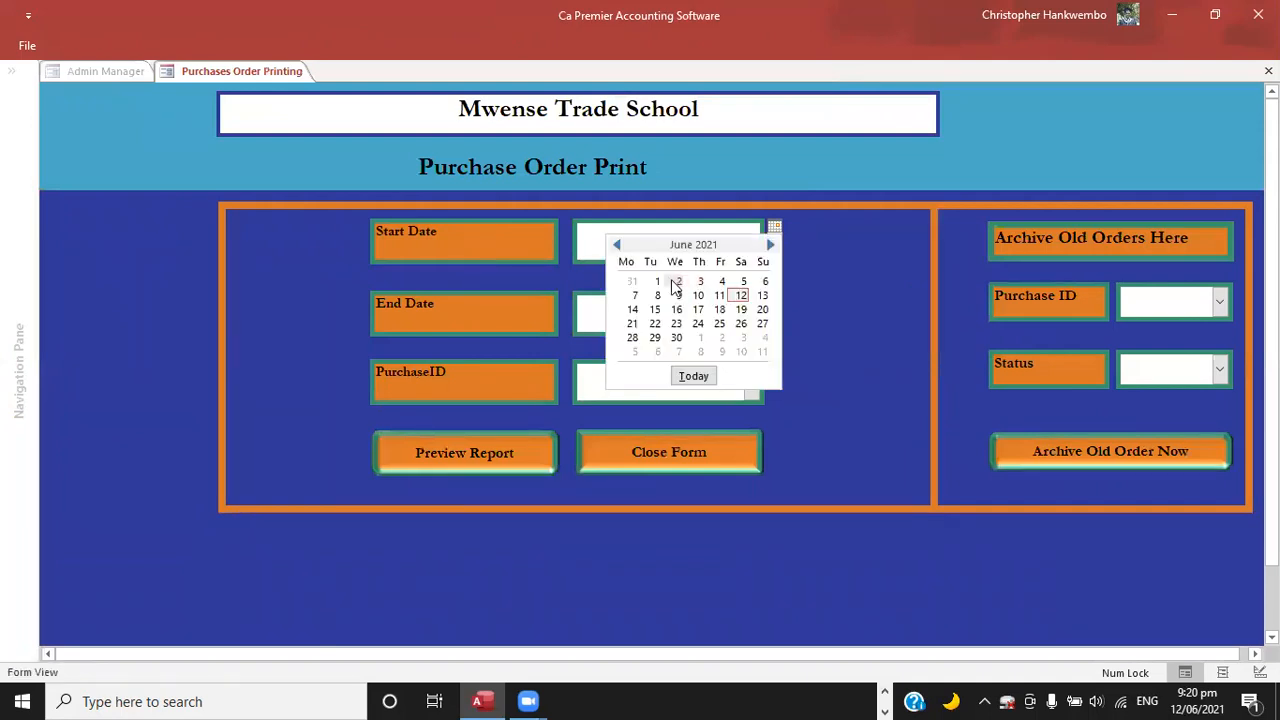
left_click(656, 283)
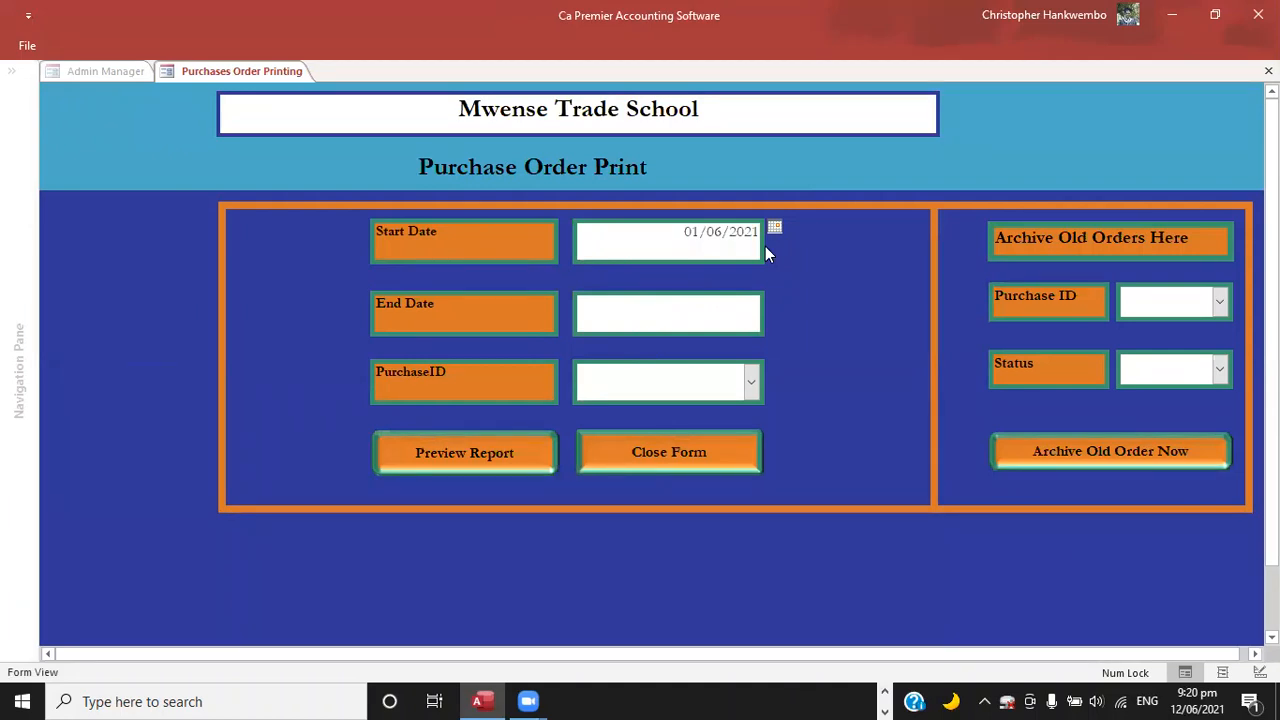
left_click(742, 313)
left_click(776, 301)
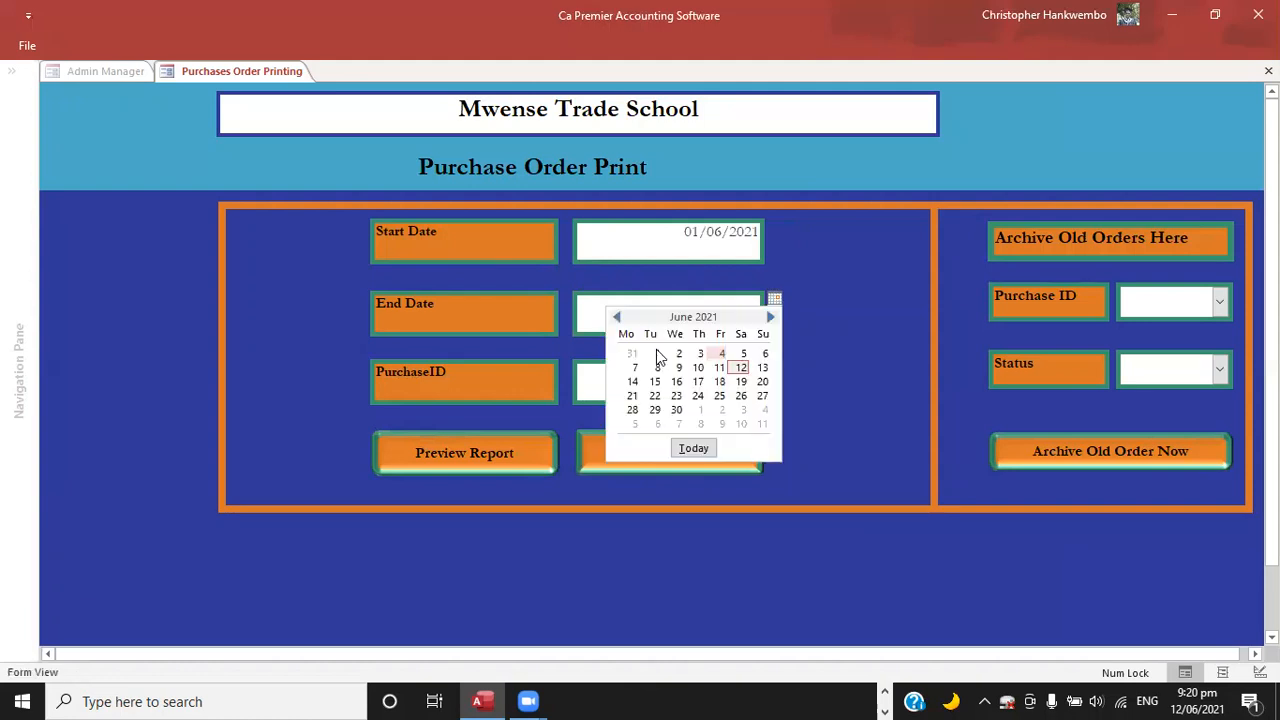
left_click(672, 409)
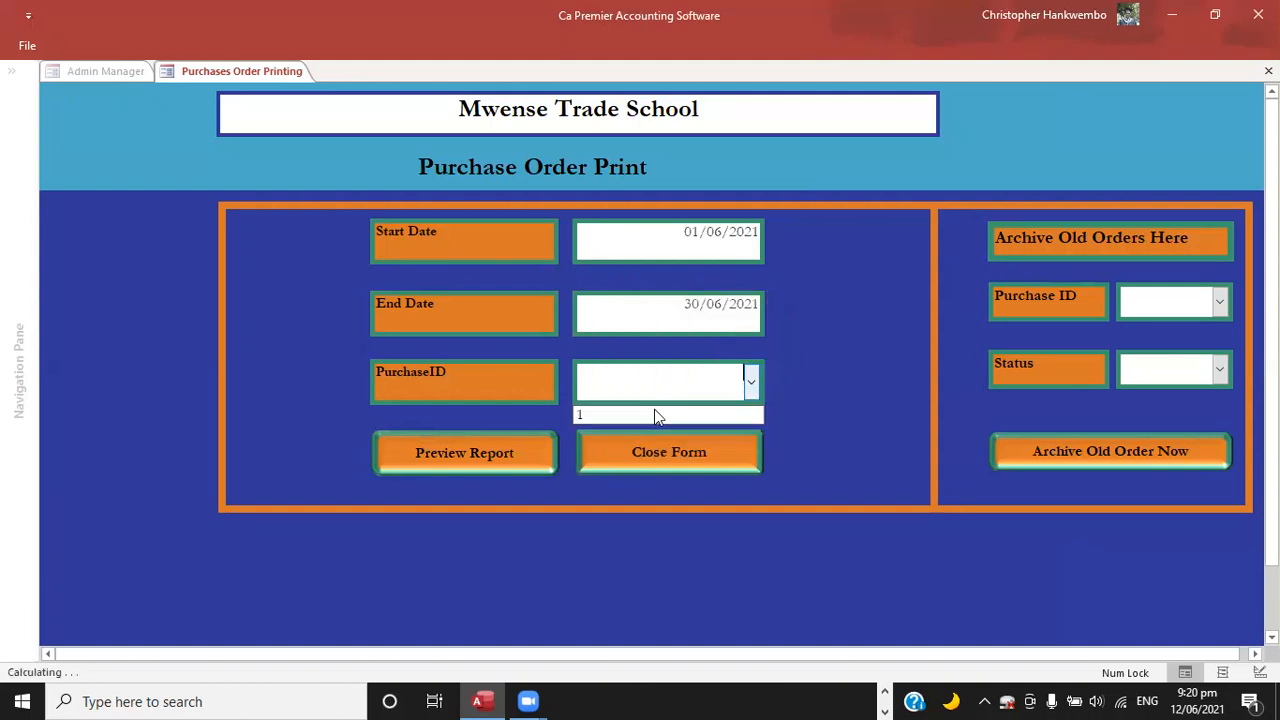
Preview the report for purchase ID 1, read the order from its header down to the totals, and close it.
left_click(604, 416)
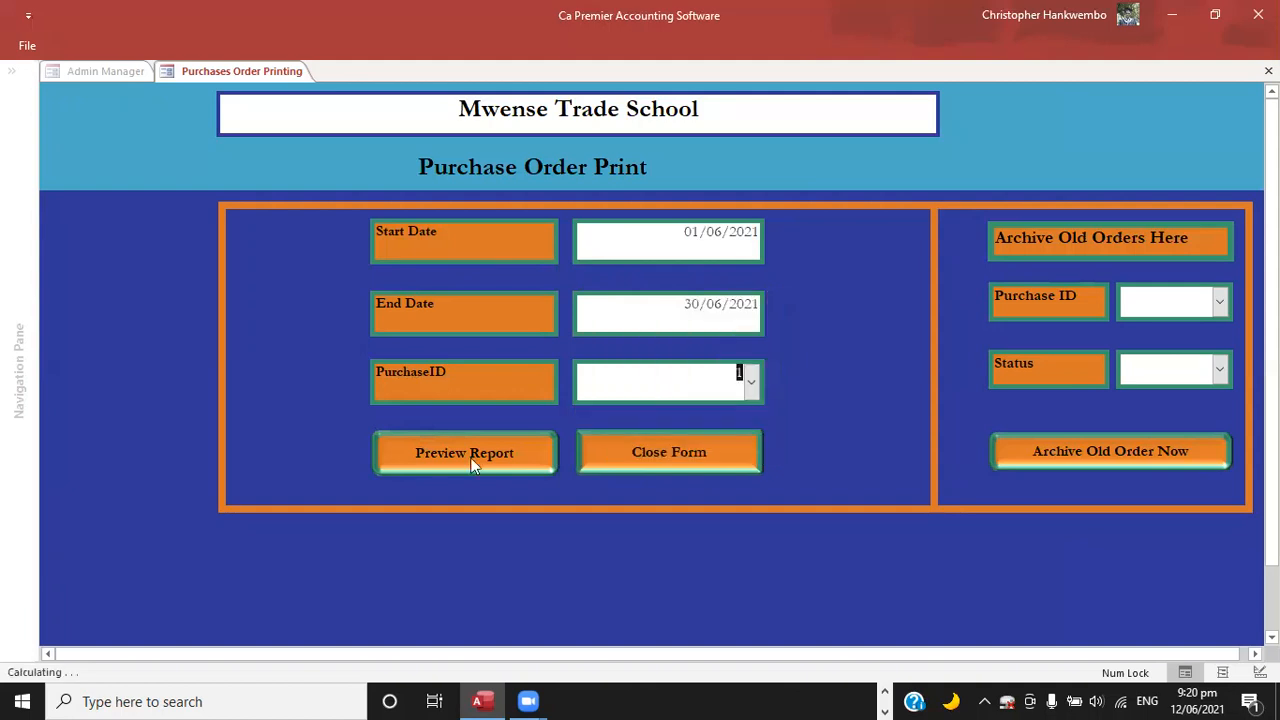
left_click(467, 456)
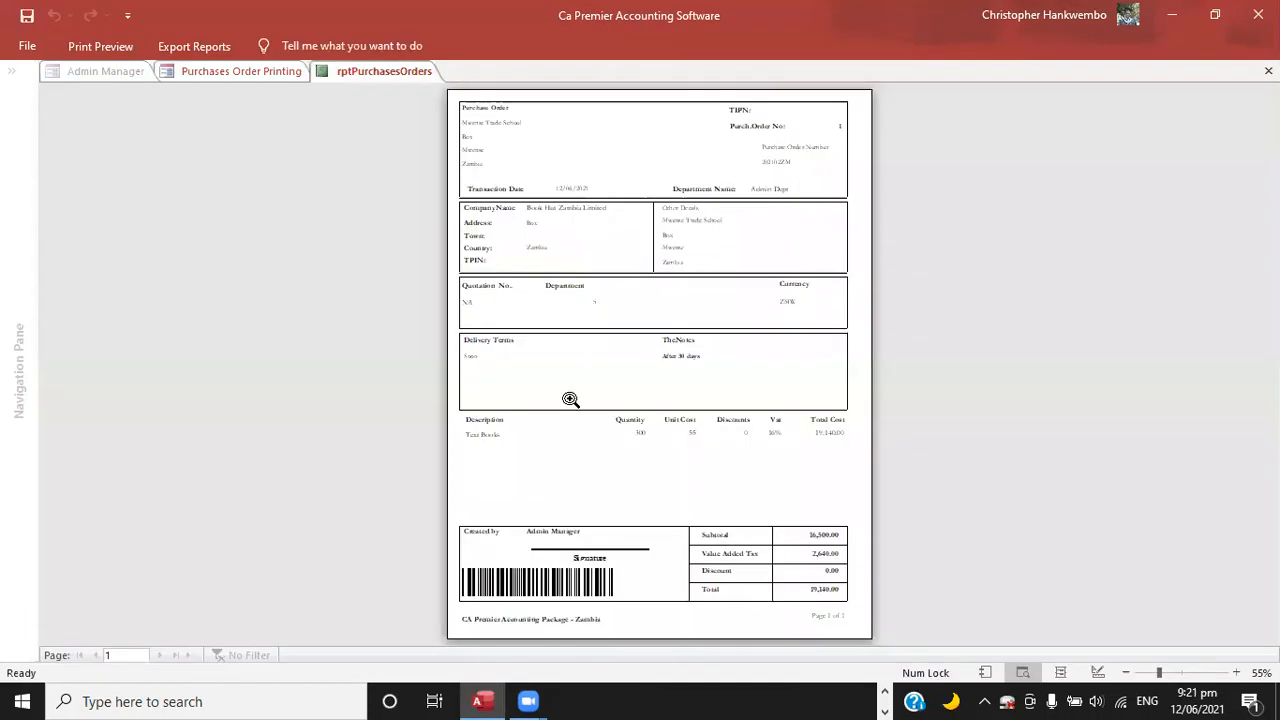
left_click(701, 210)
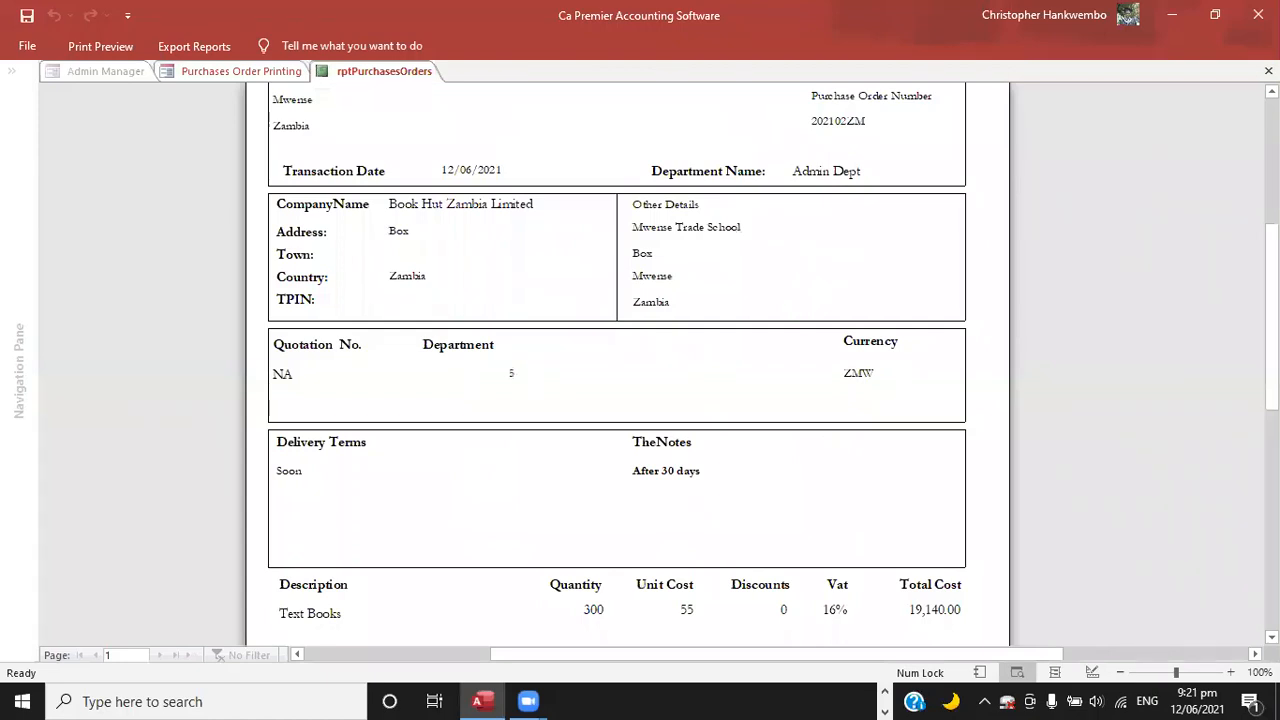
scroll(1122, 343, "up", 3)
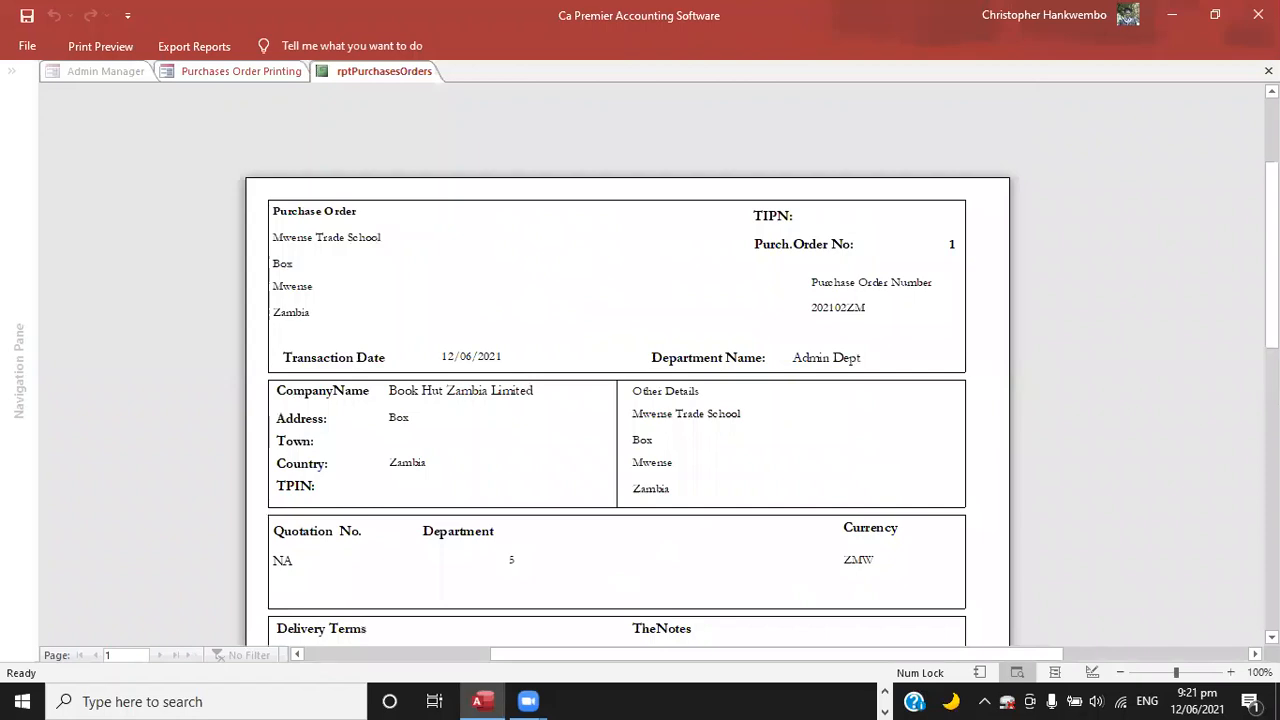
scroll(627, 365, "down", 3)
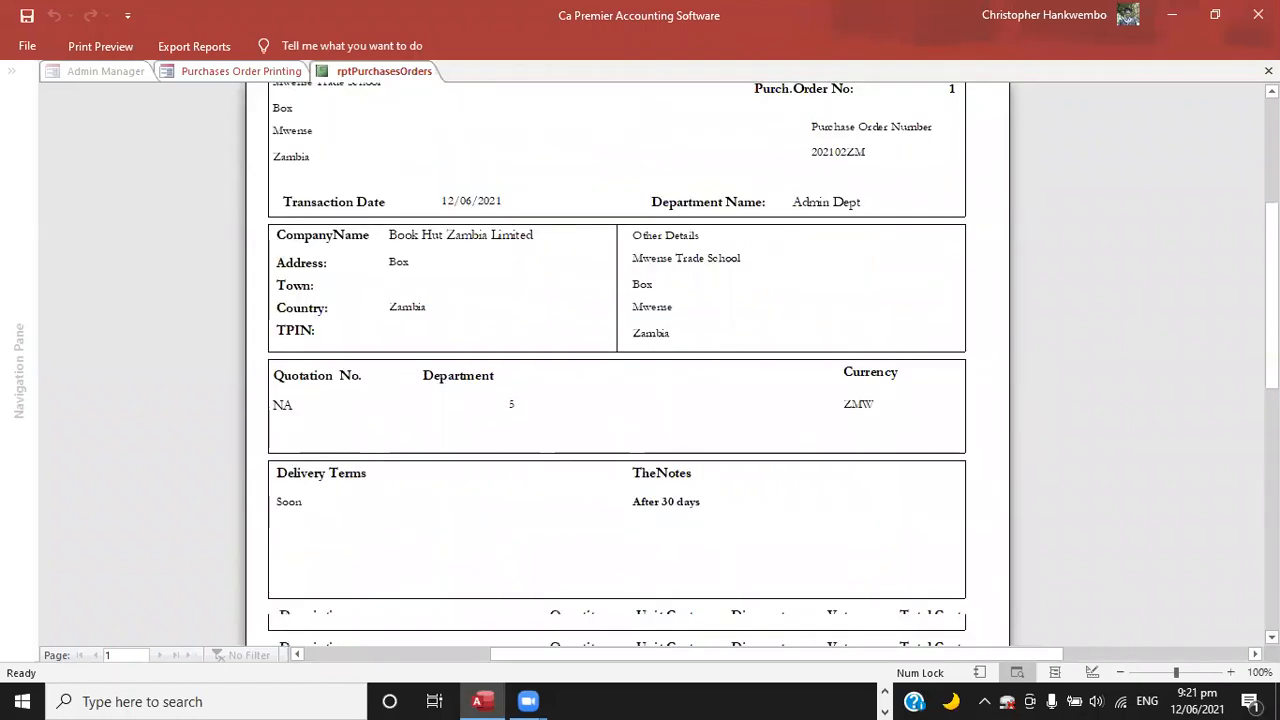
scroll(780, 400, "down", 6)
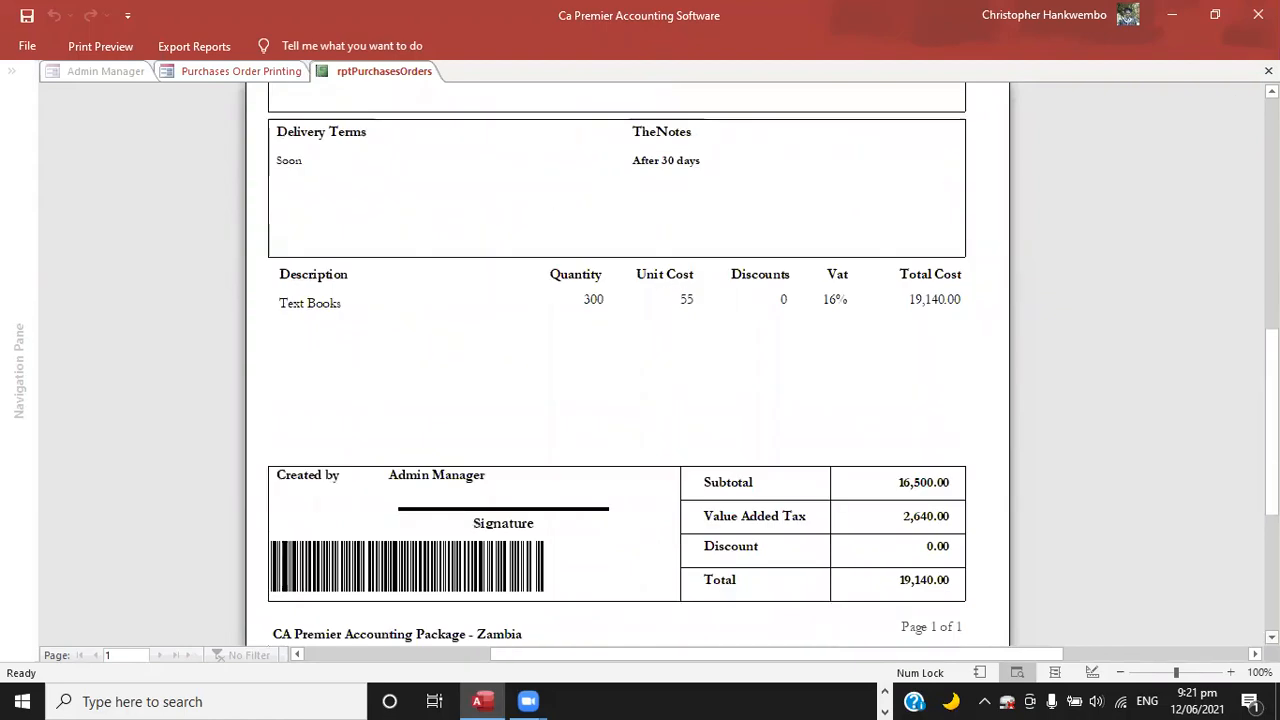
left_click(1269, 71)
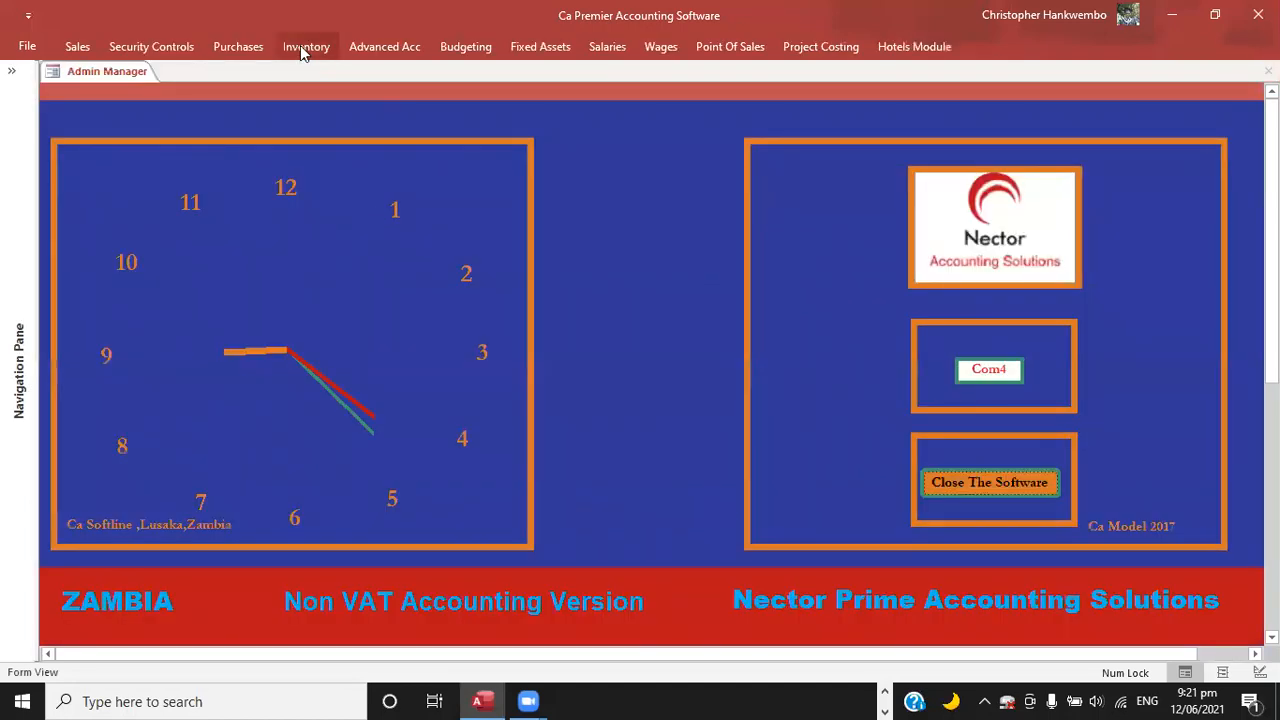
Start a new goods received note and set its date to 12/06/2021.
left_click(305, 47)
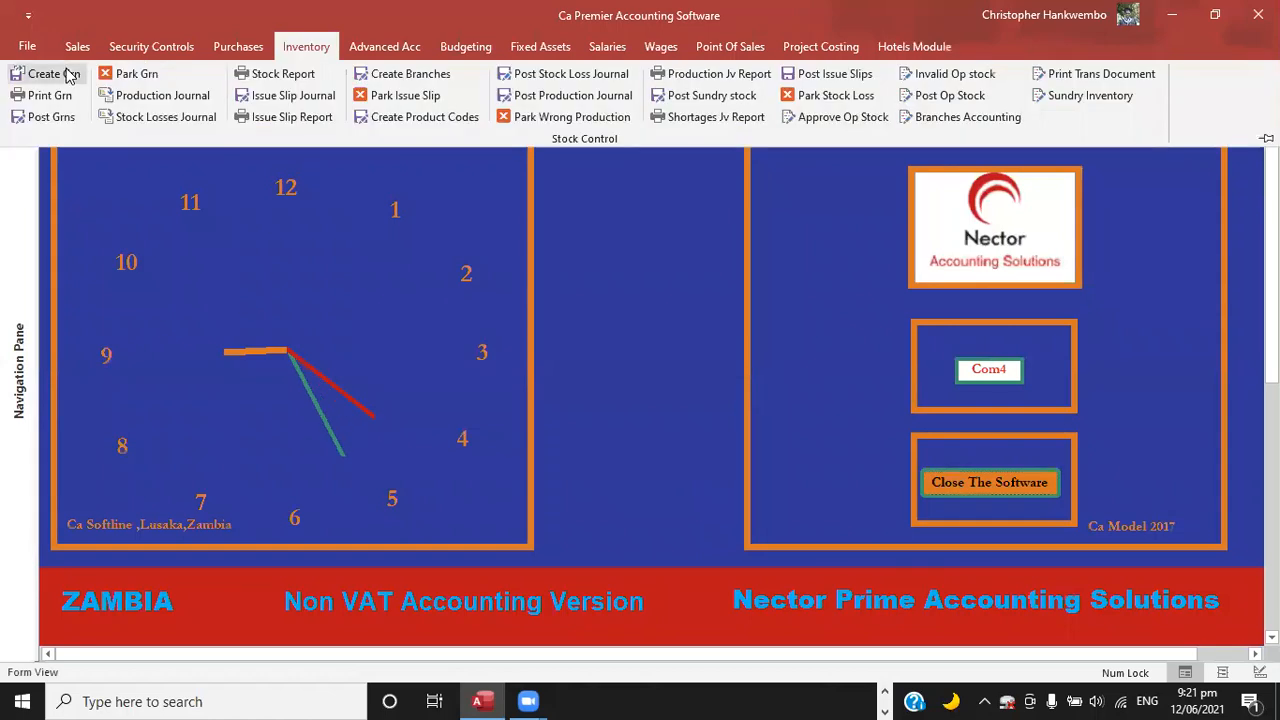
left_click(50, 76)
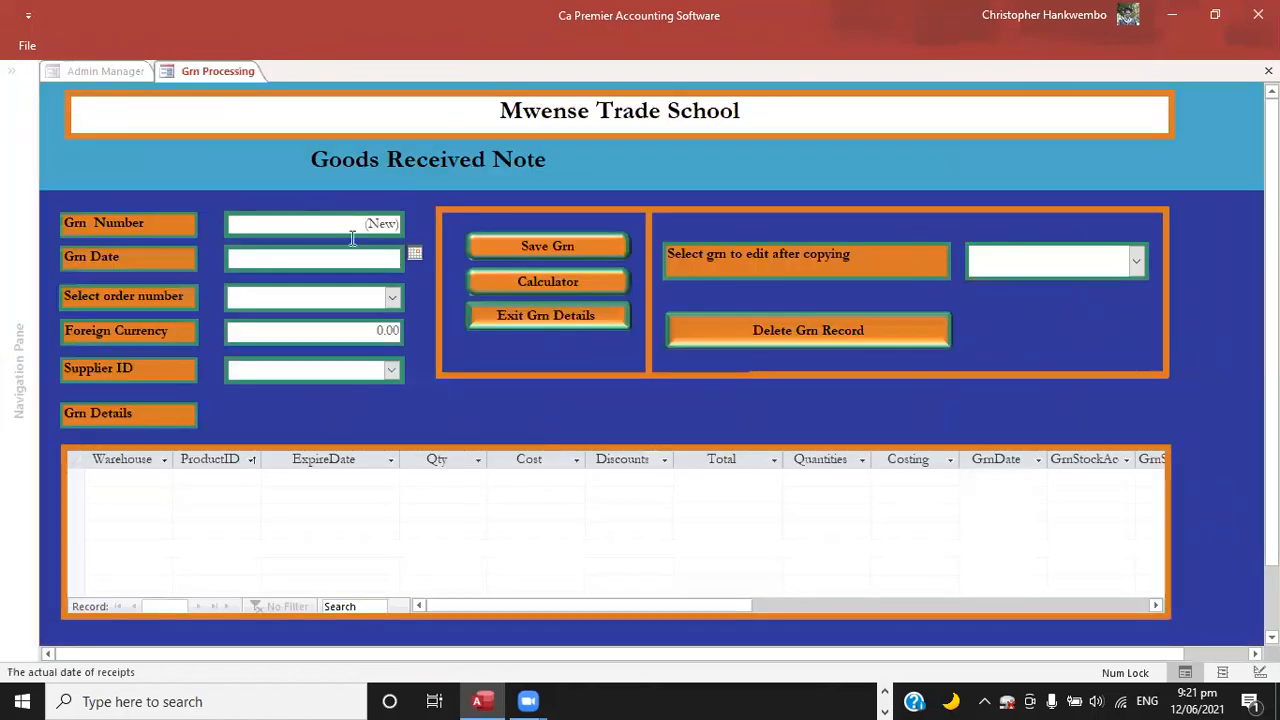
left_click(414, 253)
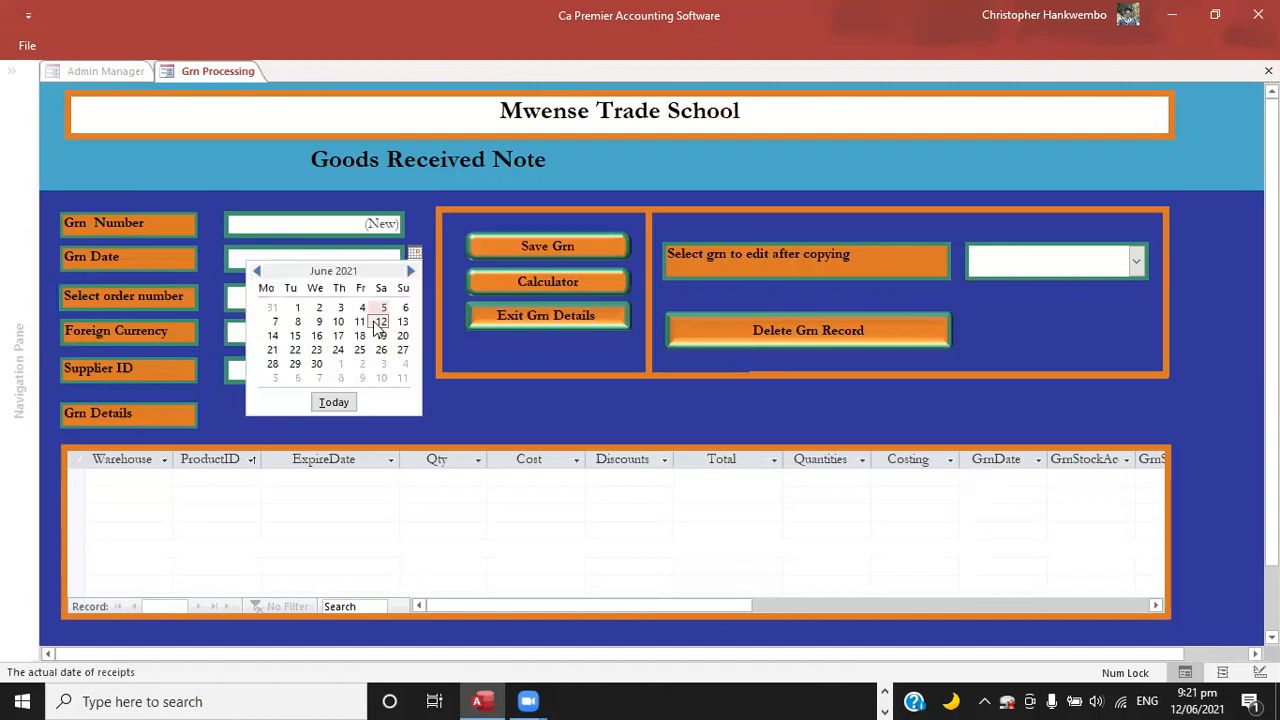
left_click(381, 324)
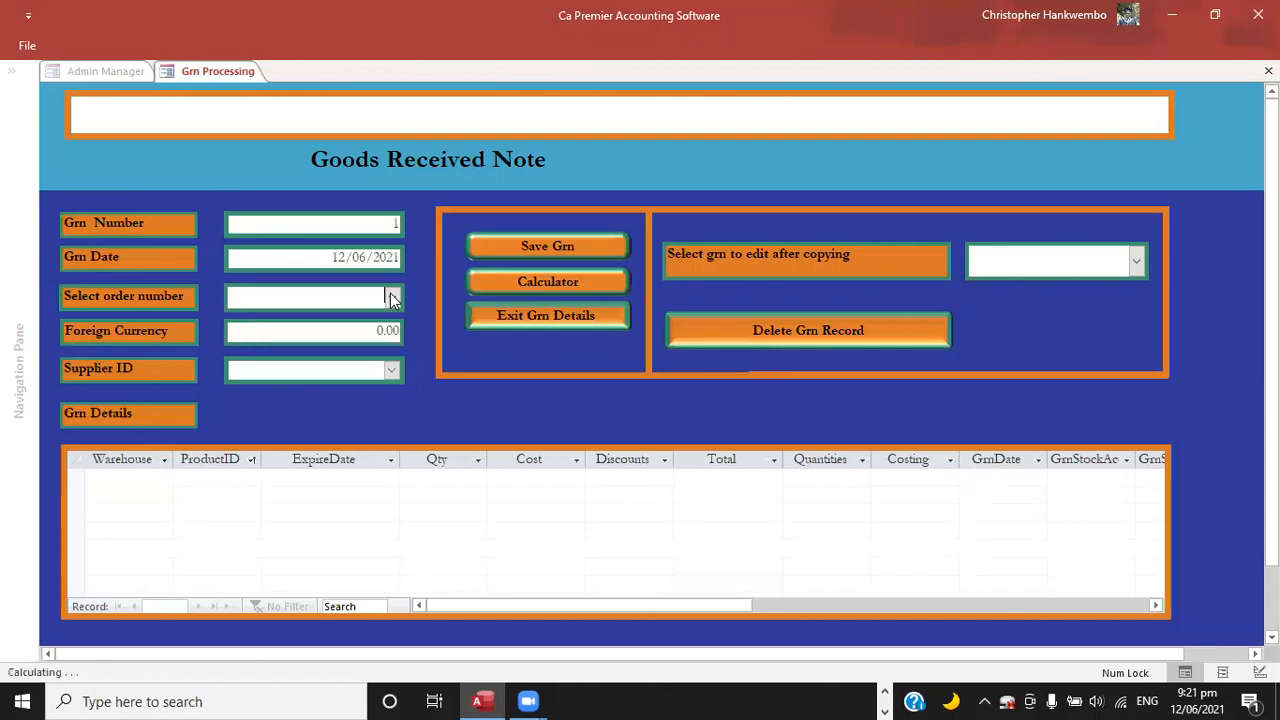
Complete the goods received note with order number 1, foreign currency 1.00 and supplier Book Hut Zambia Limited, and save and close it.
left_click(395, 300)
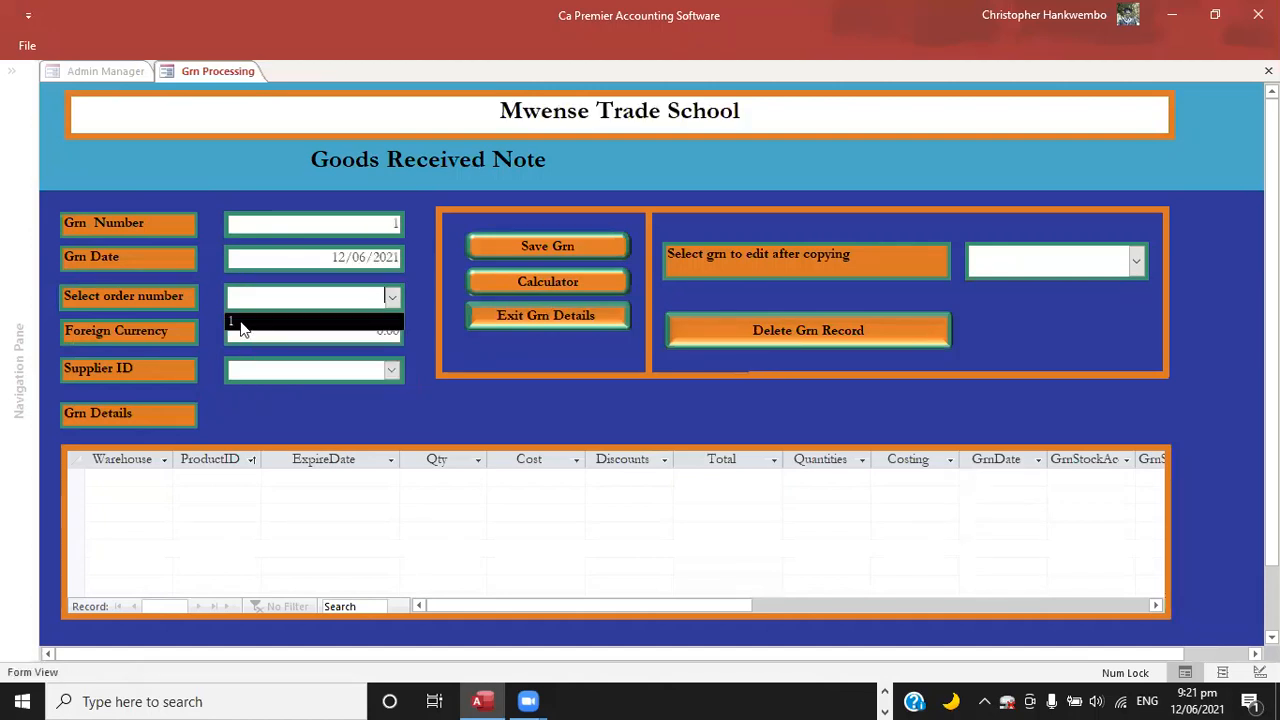
left_click(242, 330)
key("Tab")
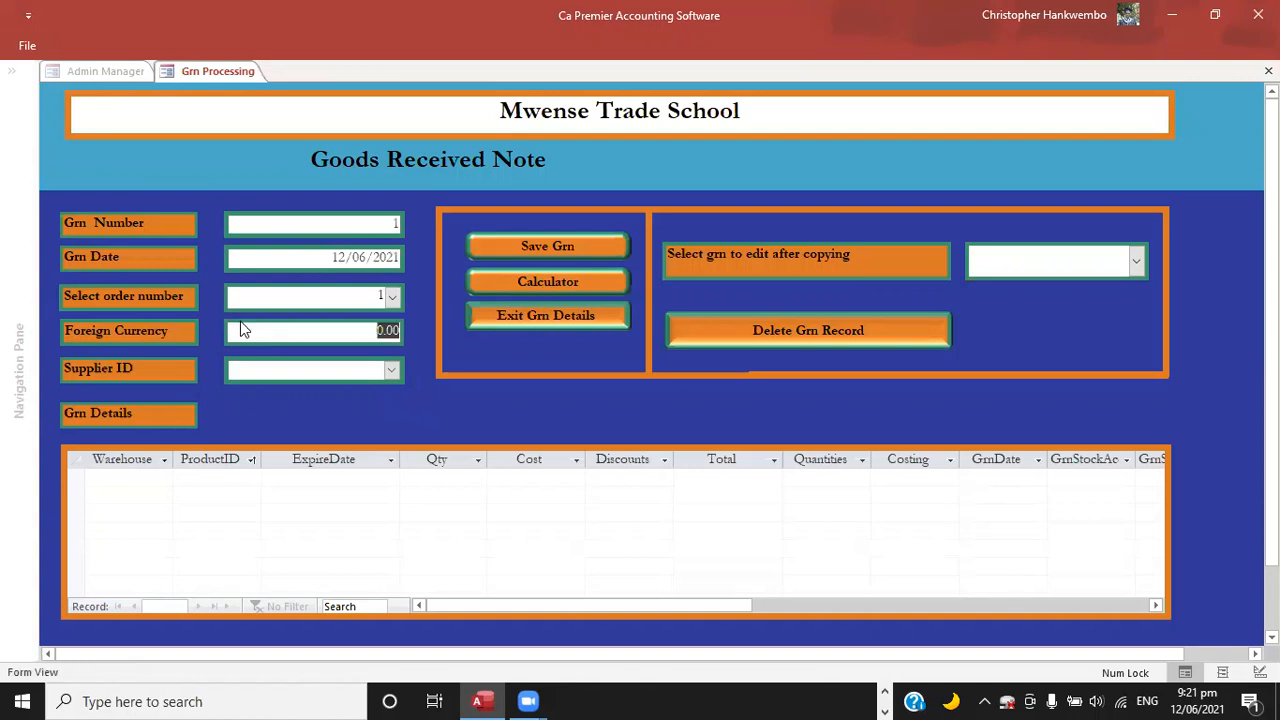
type("1")
key("Tab")
left_click(394, 370)
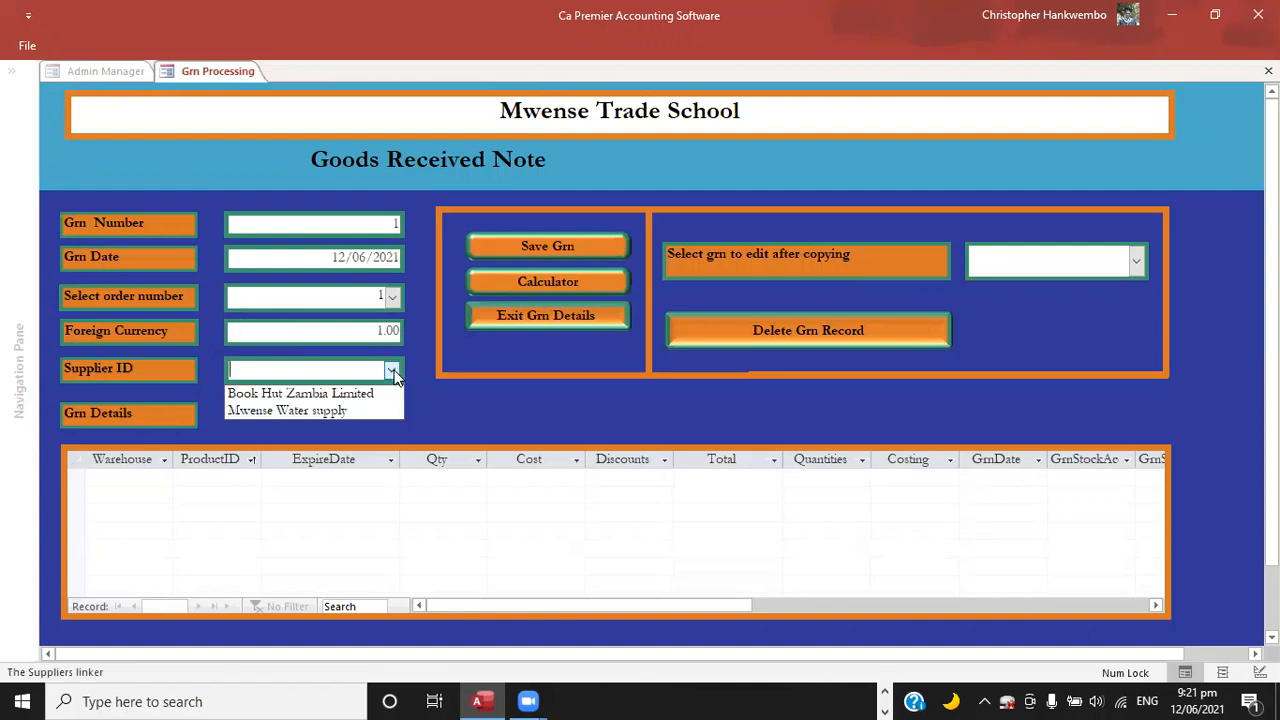
left_click(348, 395)
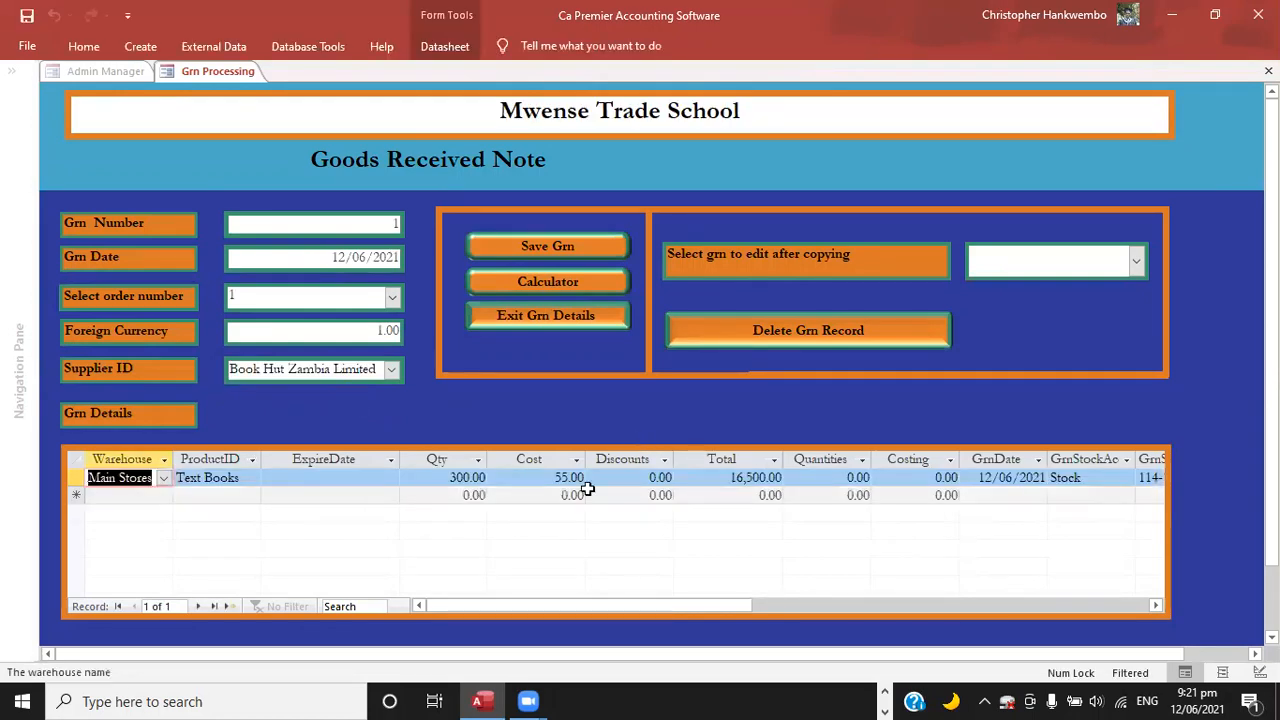
left_click(532, 247)
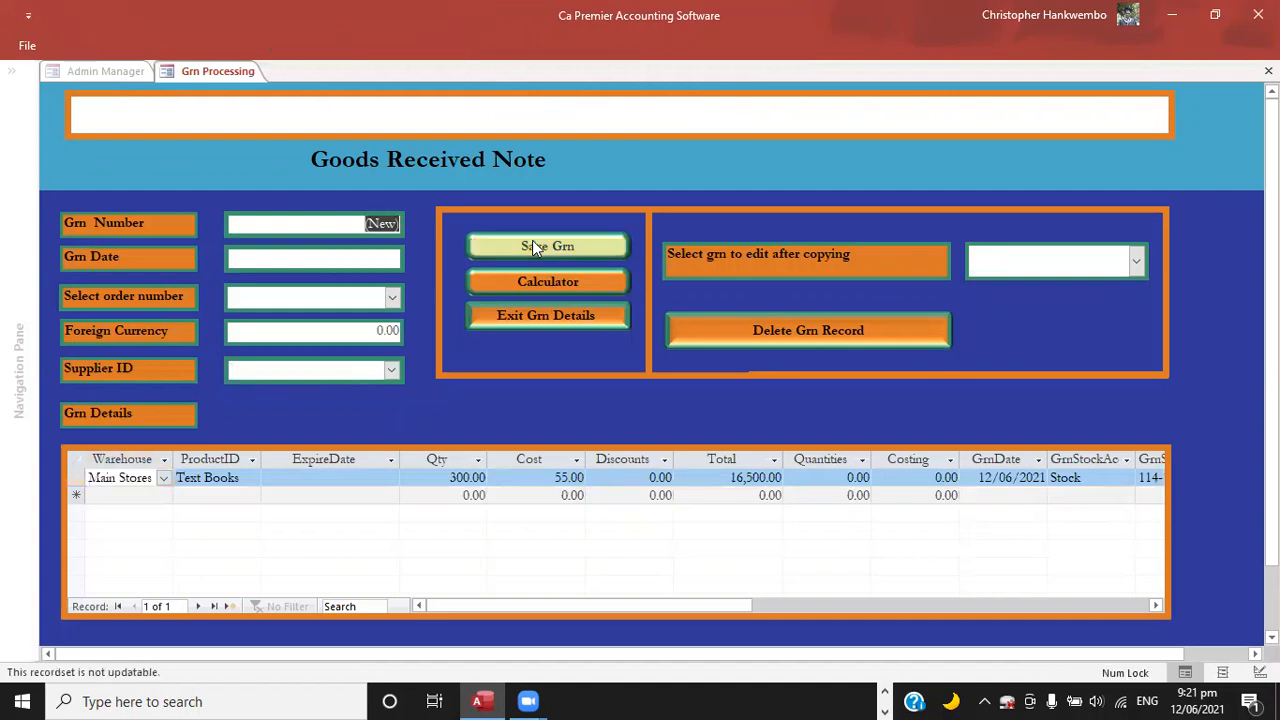
left_click(542, 317)
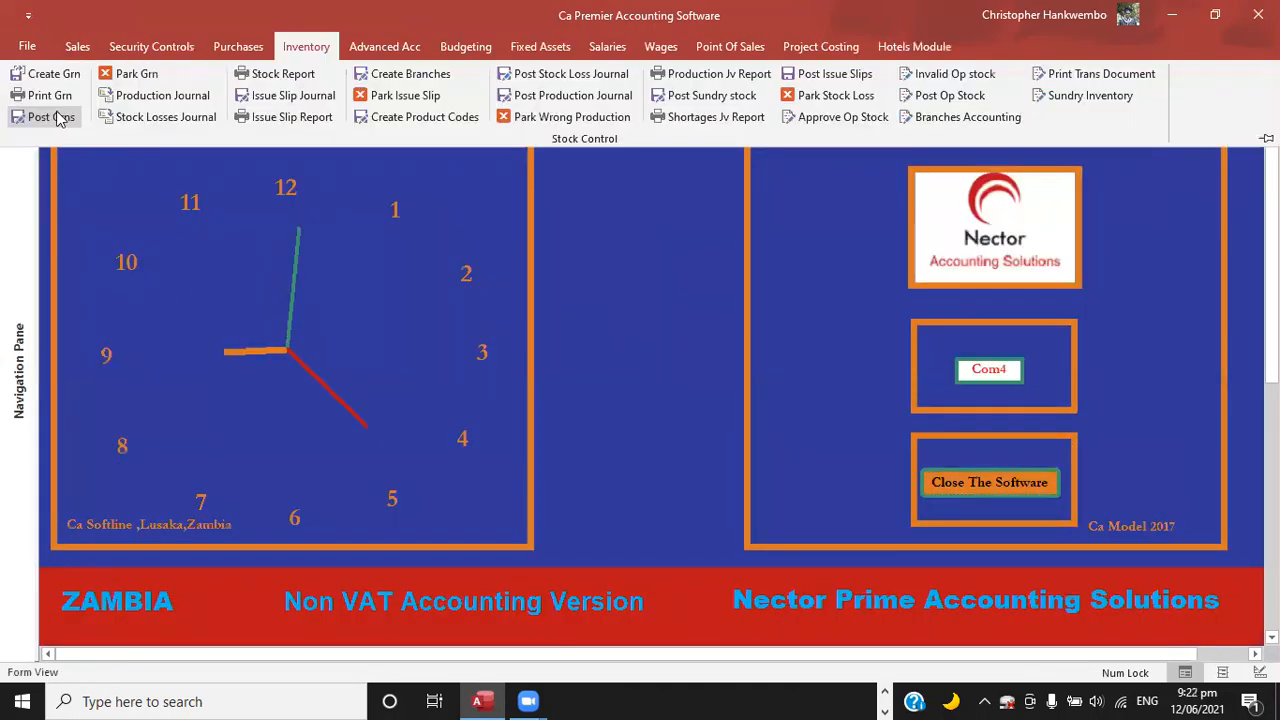
Open goods received note printing and set both report dates to 12/06/2021 with GRN ID 1.
left_click(50, 97)
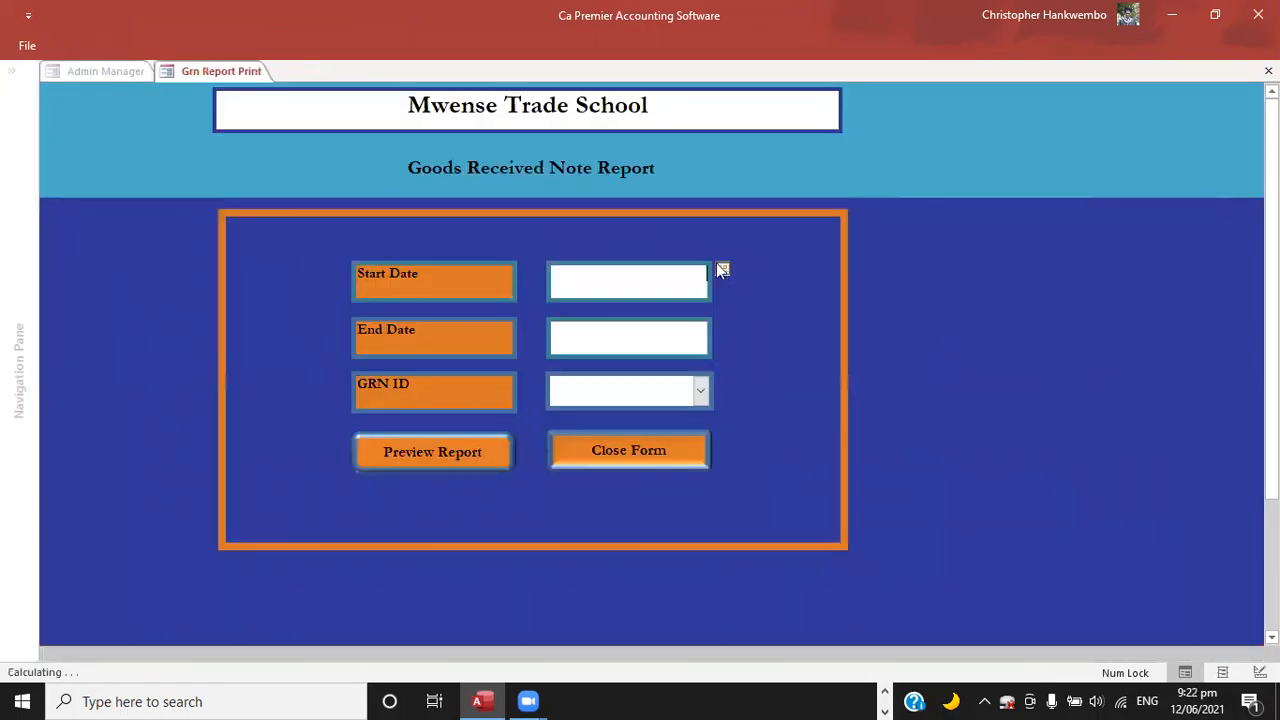
left_click(722, 270)
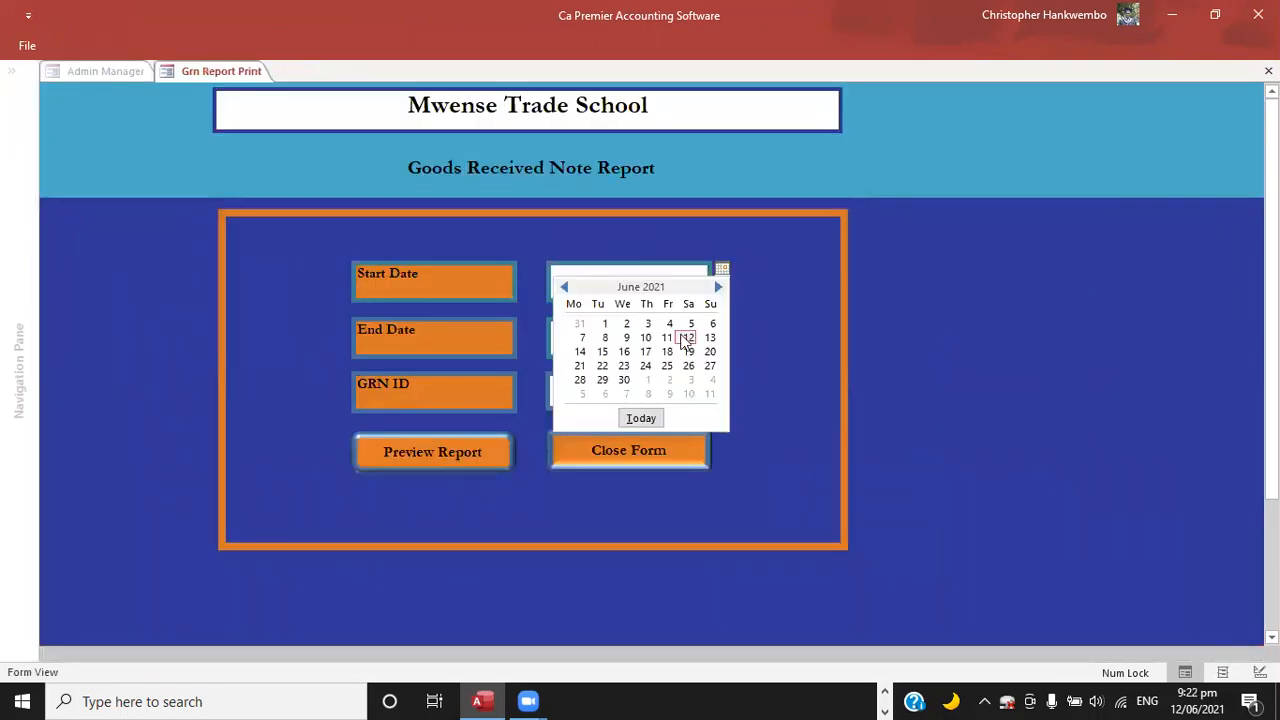
left_click(686, 338)
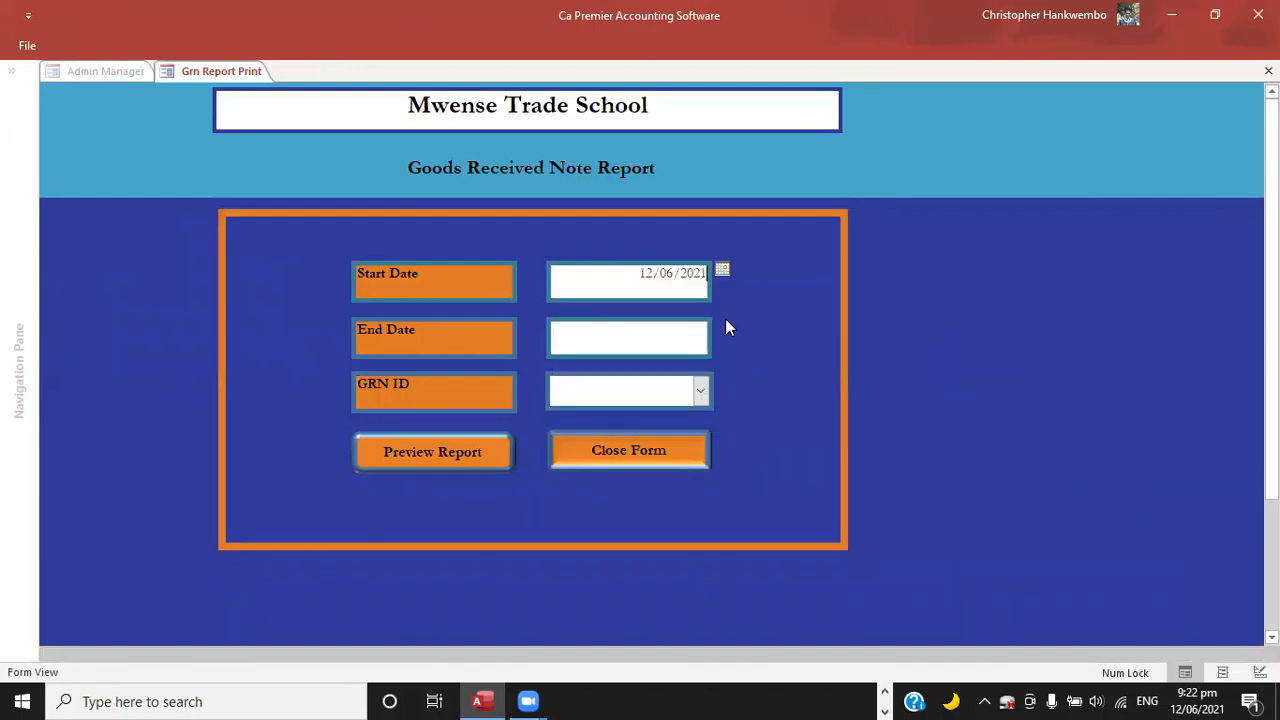
left_click(722, 326)
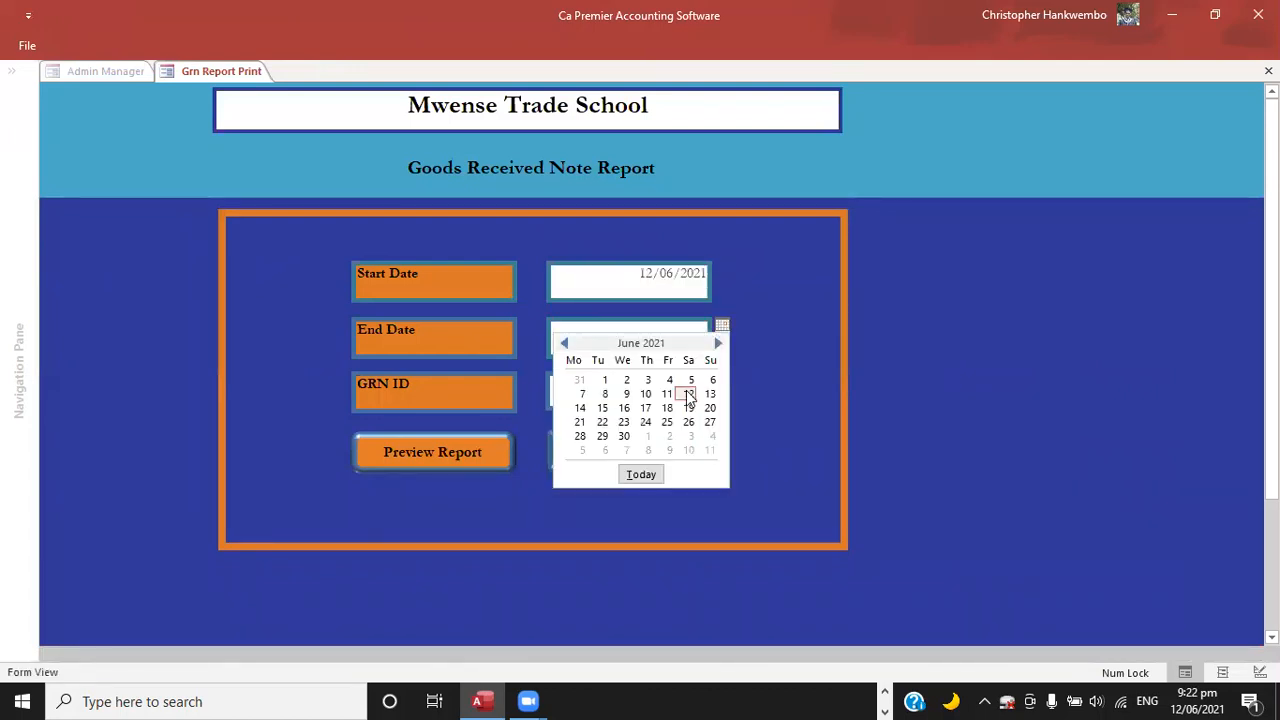
left_click(687, 392)
left_click(704, 387)
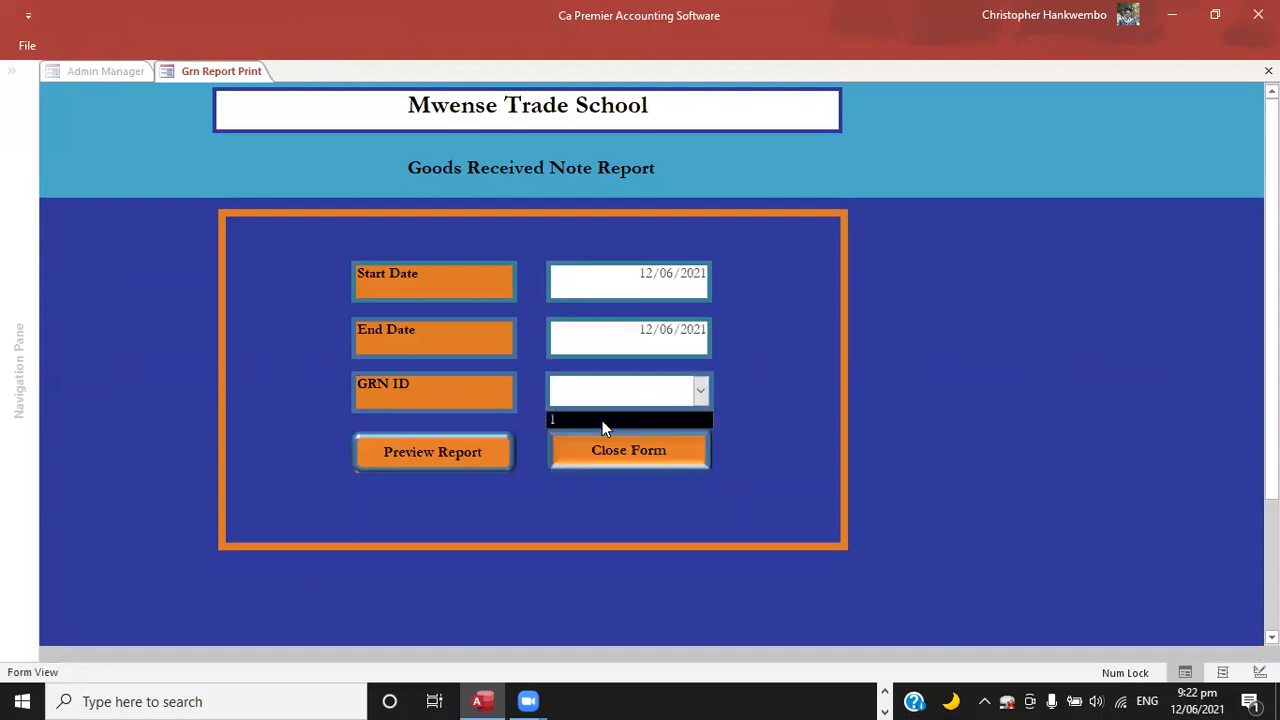
Preview the goods received note report, read it from the header down to the totals, and close the report and its form.
left_click(474, 452)
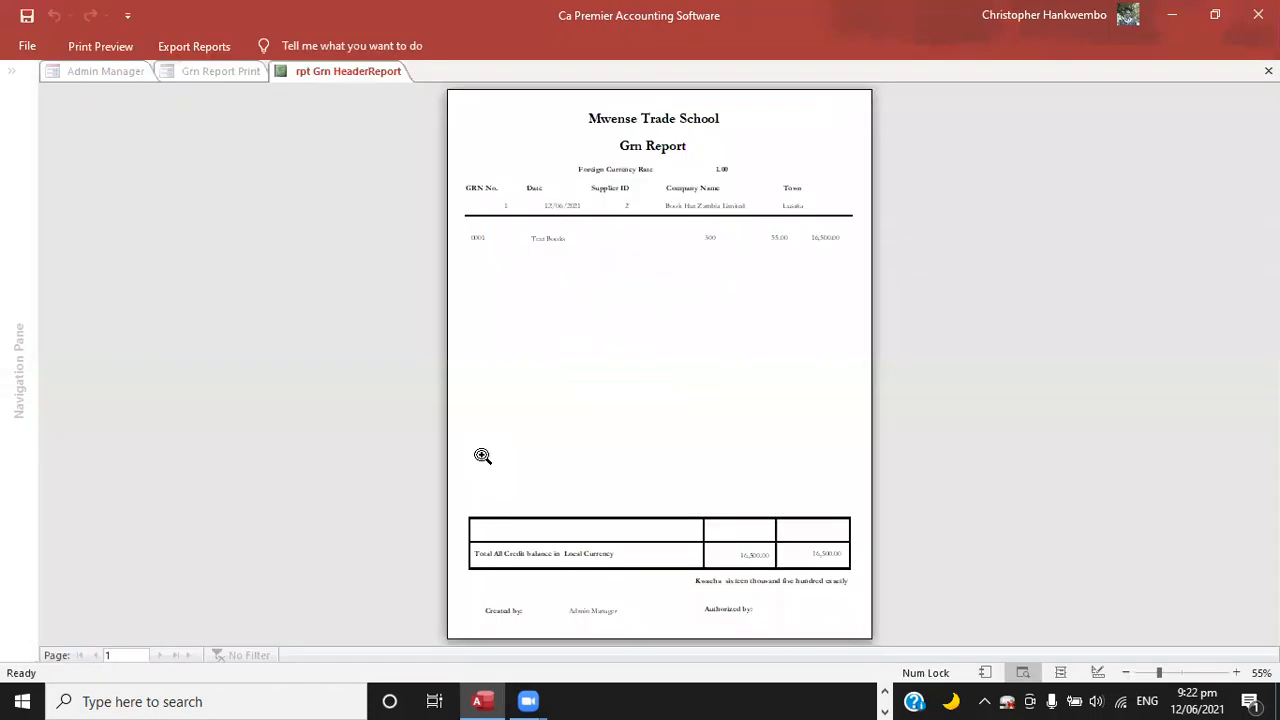
left_click(648, 234)
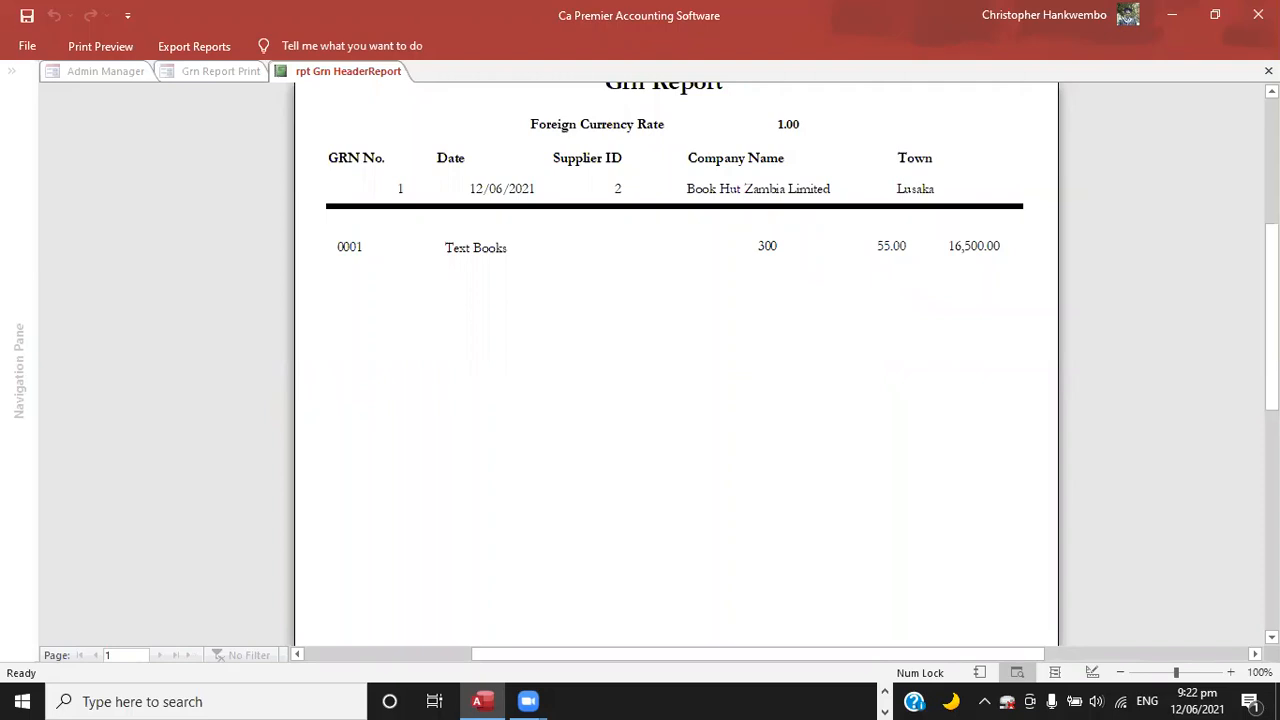
scroll(676, 360, "up", 3)
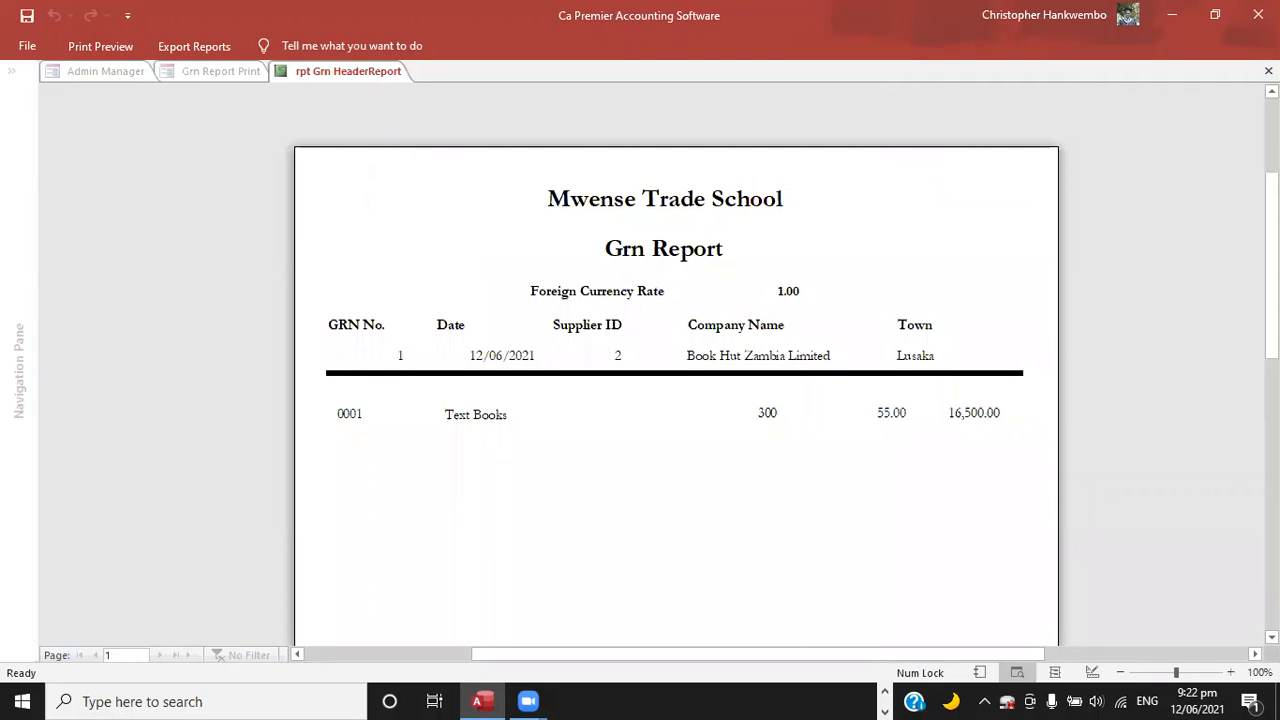
scroll(676, 360, "down", 10)
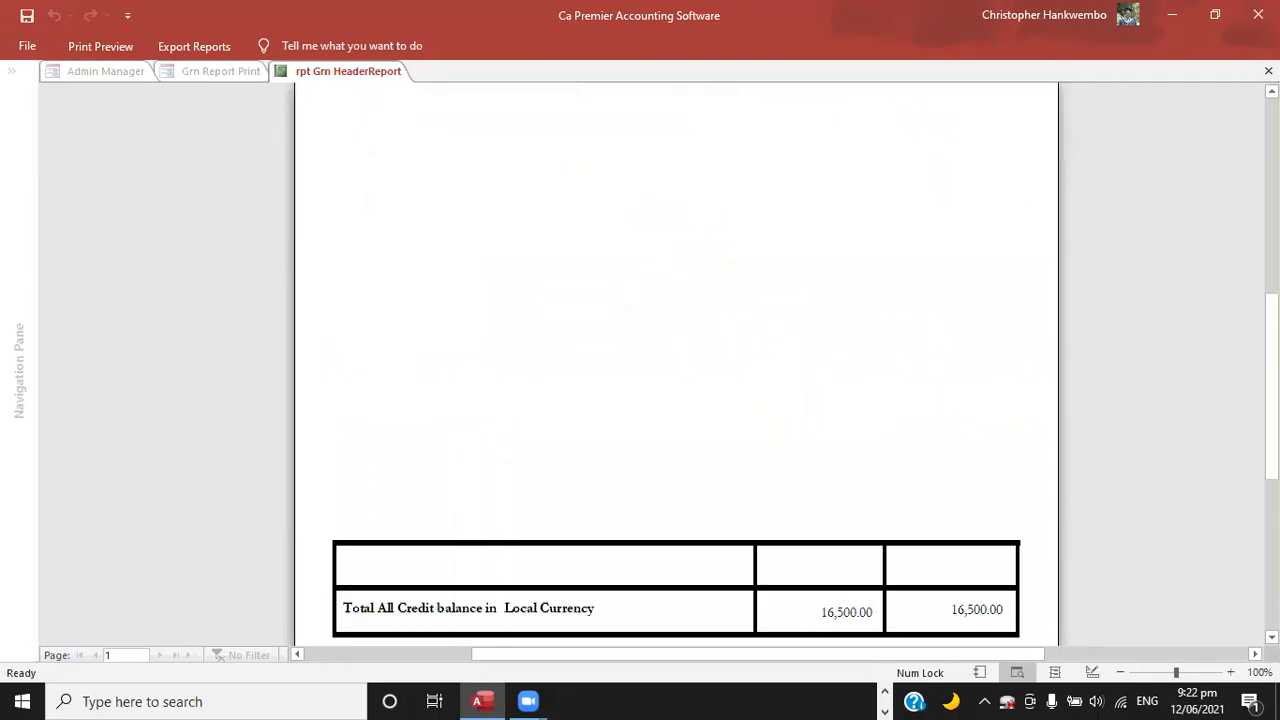
scroll(676, 360, "down", 1)
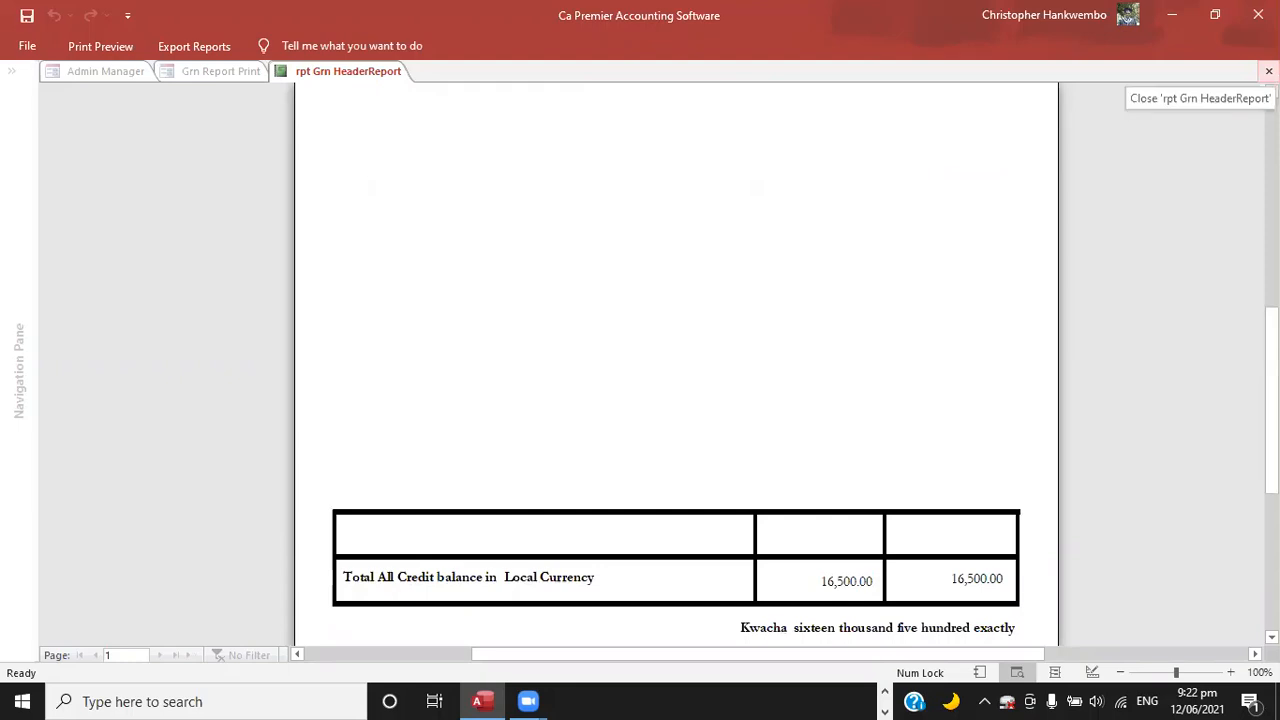
left_click(1269, 71)
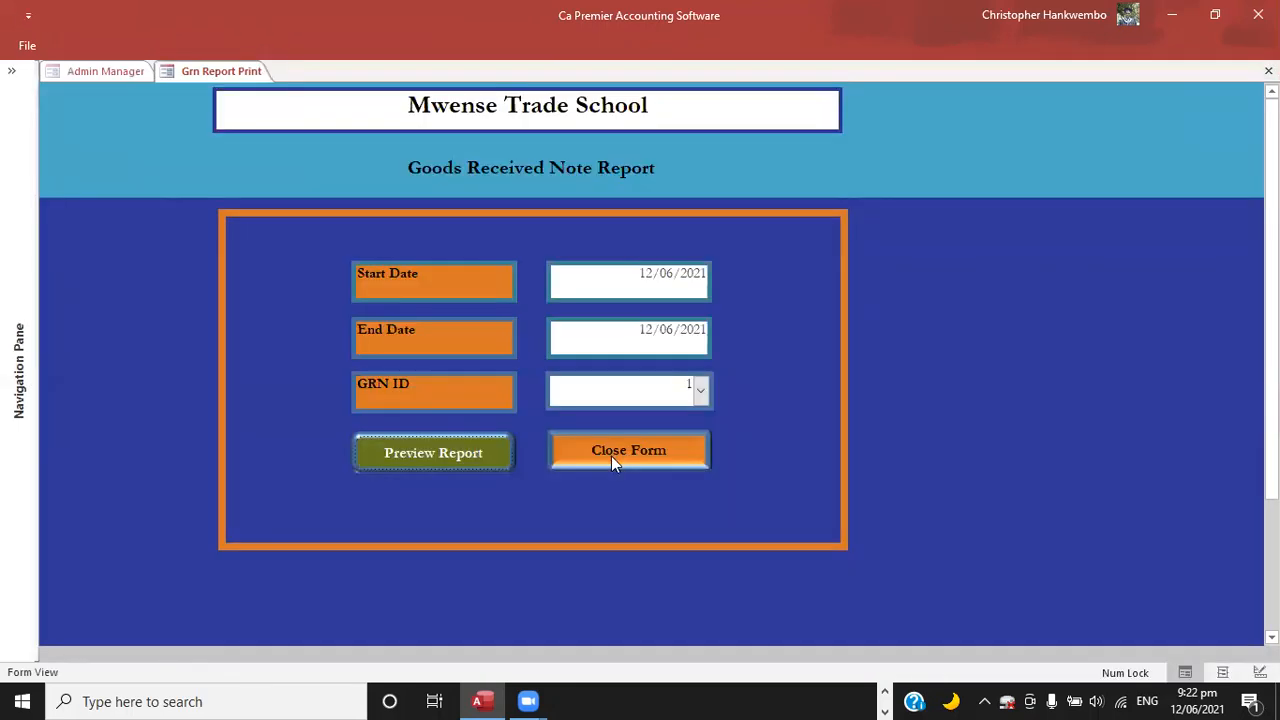
left_click(611, 456)
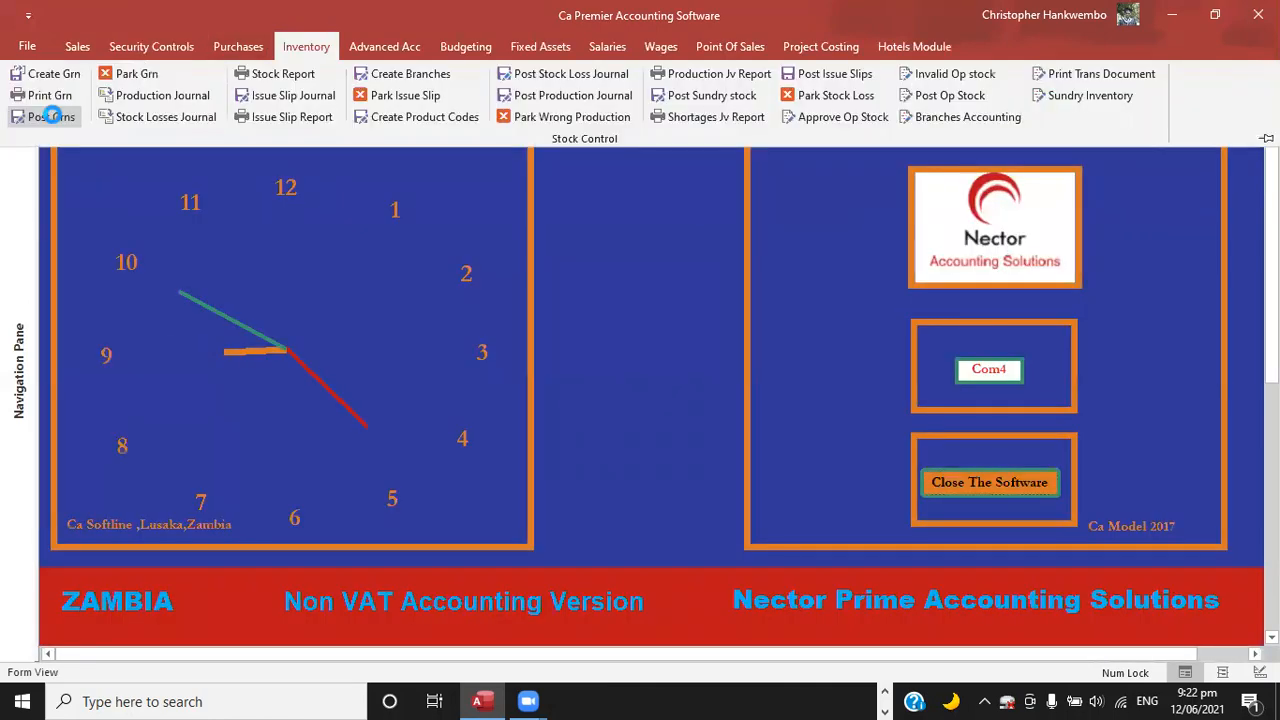
Open goods received note posting and select goods received note 1, purchase order 1 and the code Posting.
left_click(50, 116)
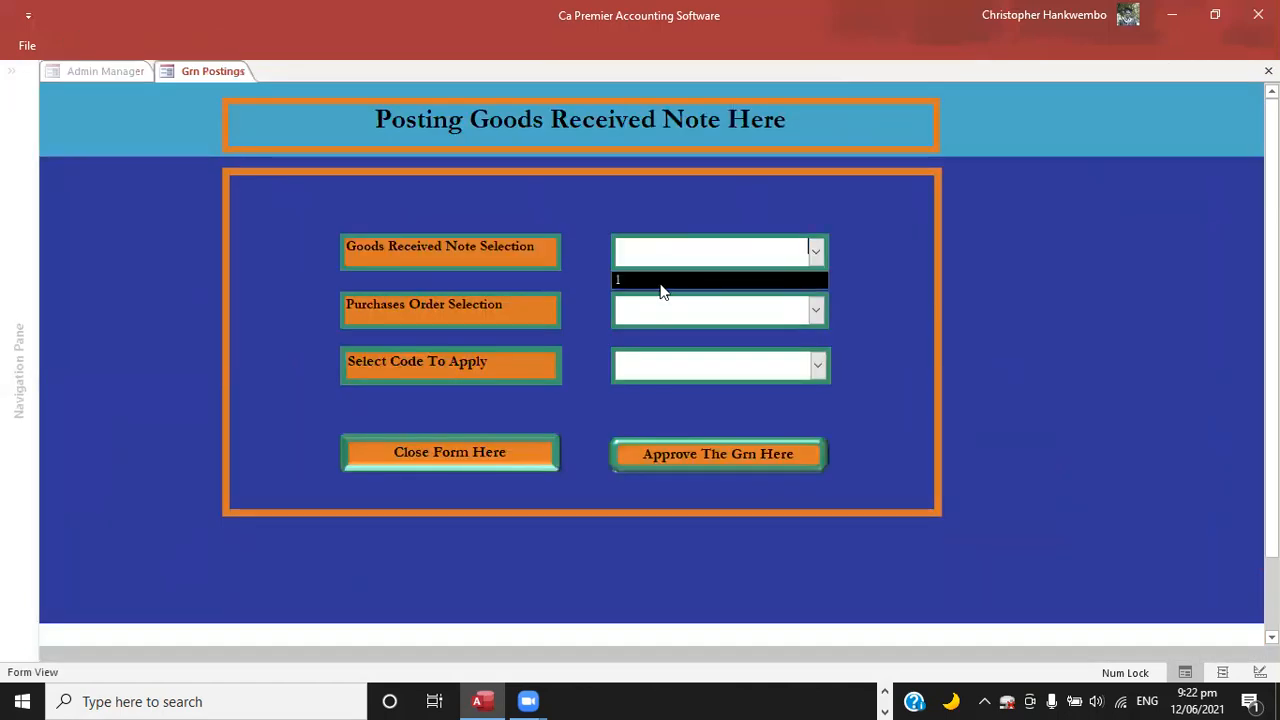
left_click(818, 311)
left_click(630, 342)
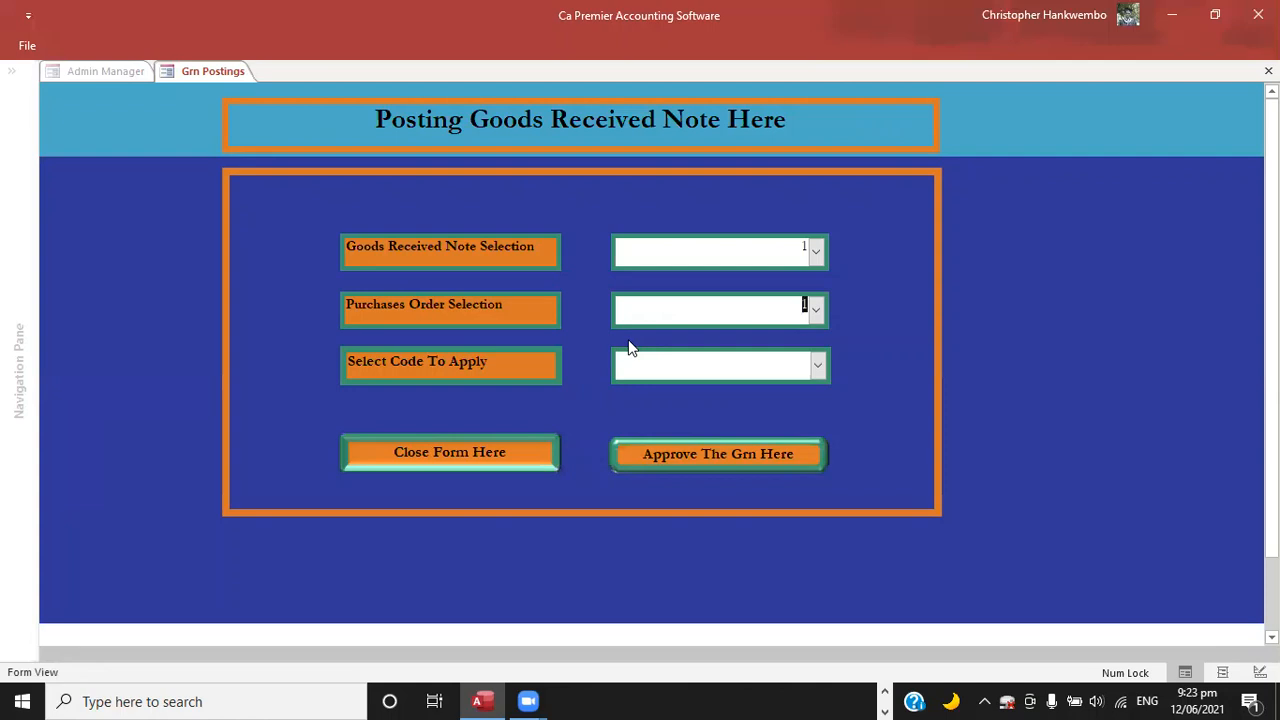
left_click(817, 367)
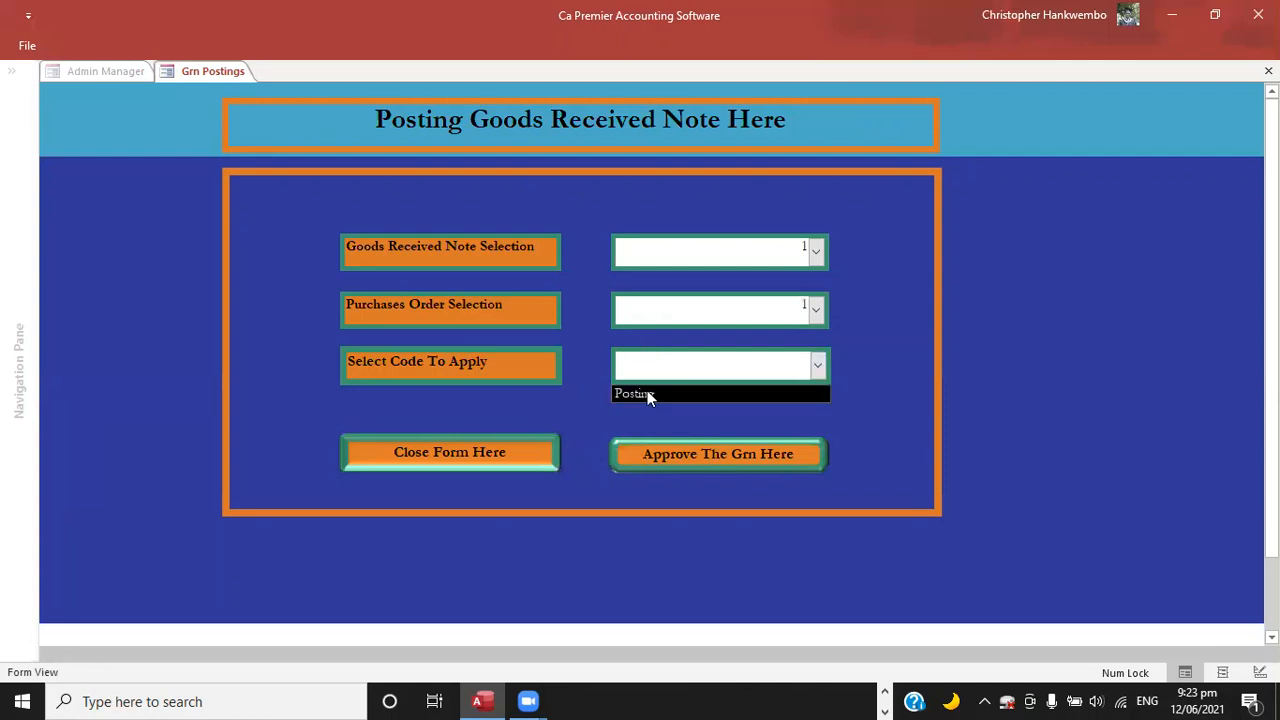
left_click(648, 393)
Approve the selected goods received note for posting, acknowledge the notices, and close the posting form.
left_click(688, 454)
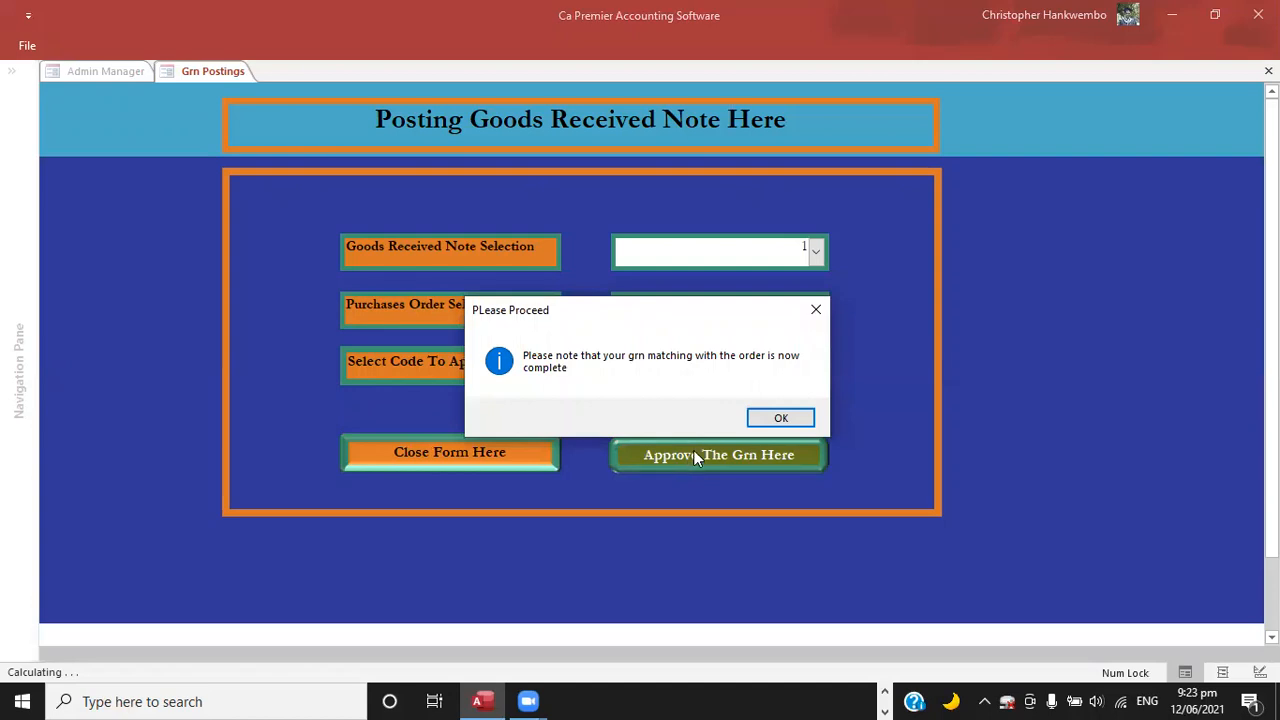
left_click(787, 420)
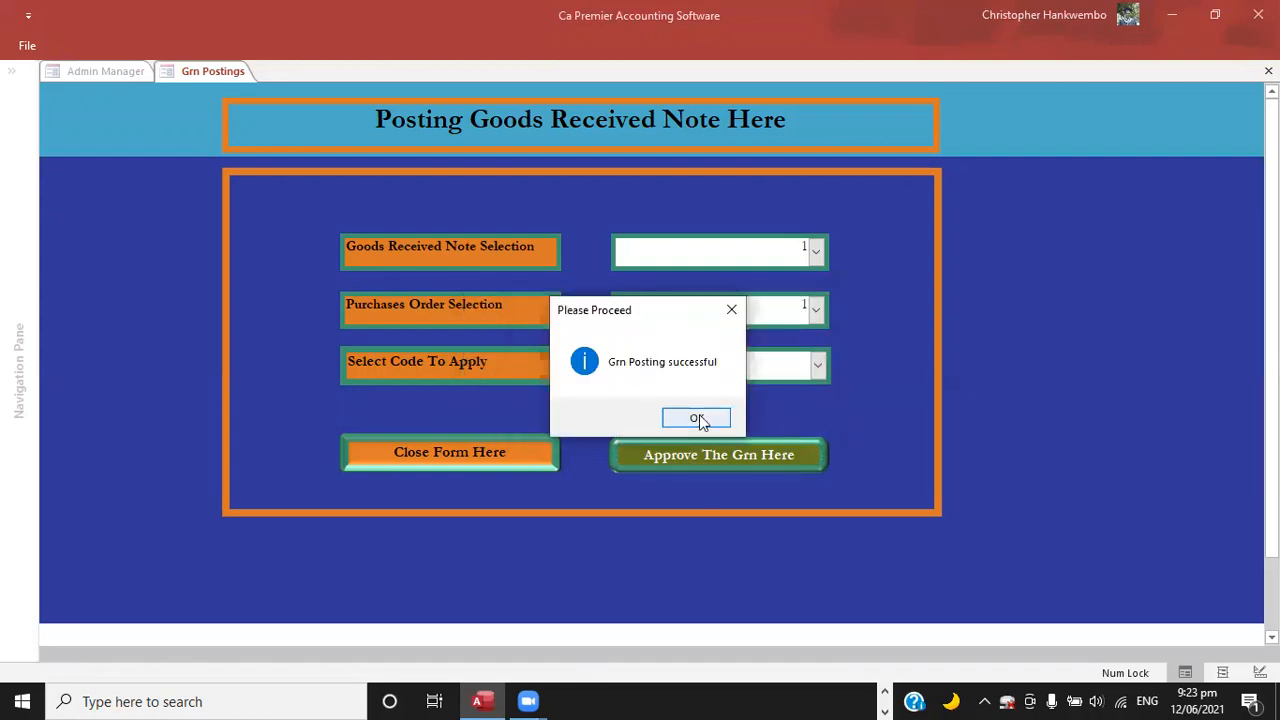
left_click(697, 419)
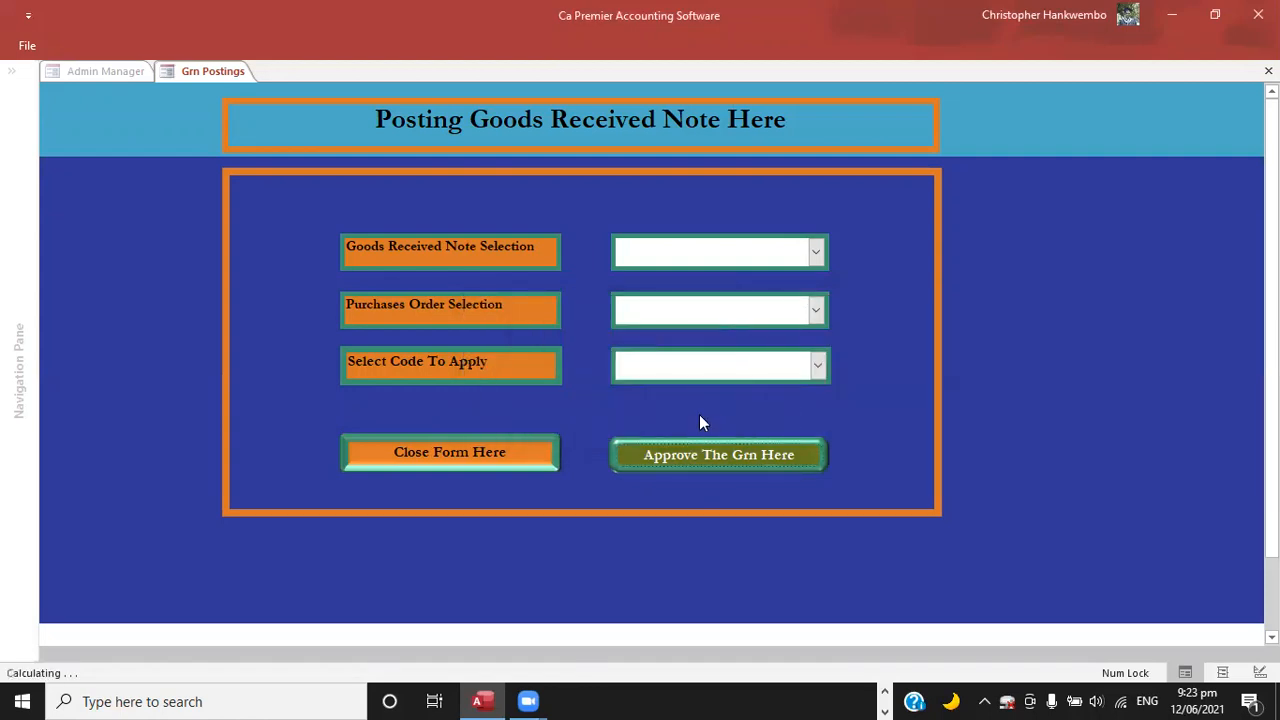
left_click(448, 453)
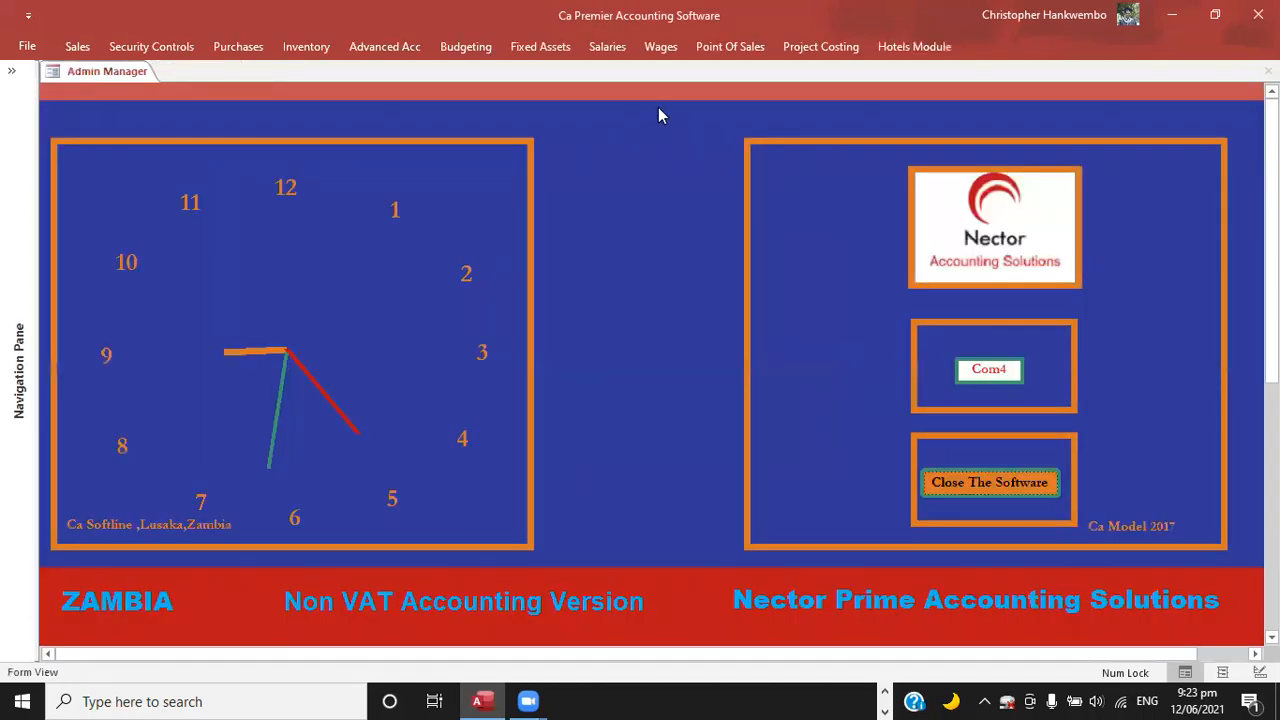
Open the monthly trial balance and set both of its dates to 12/06/2021.
left_click(404, 47)
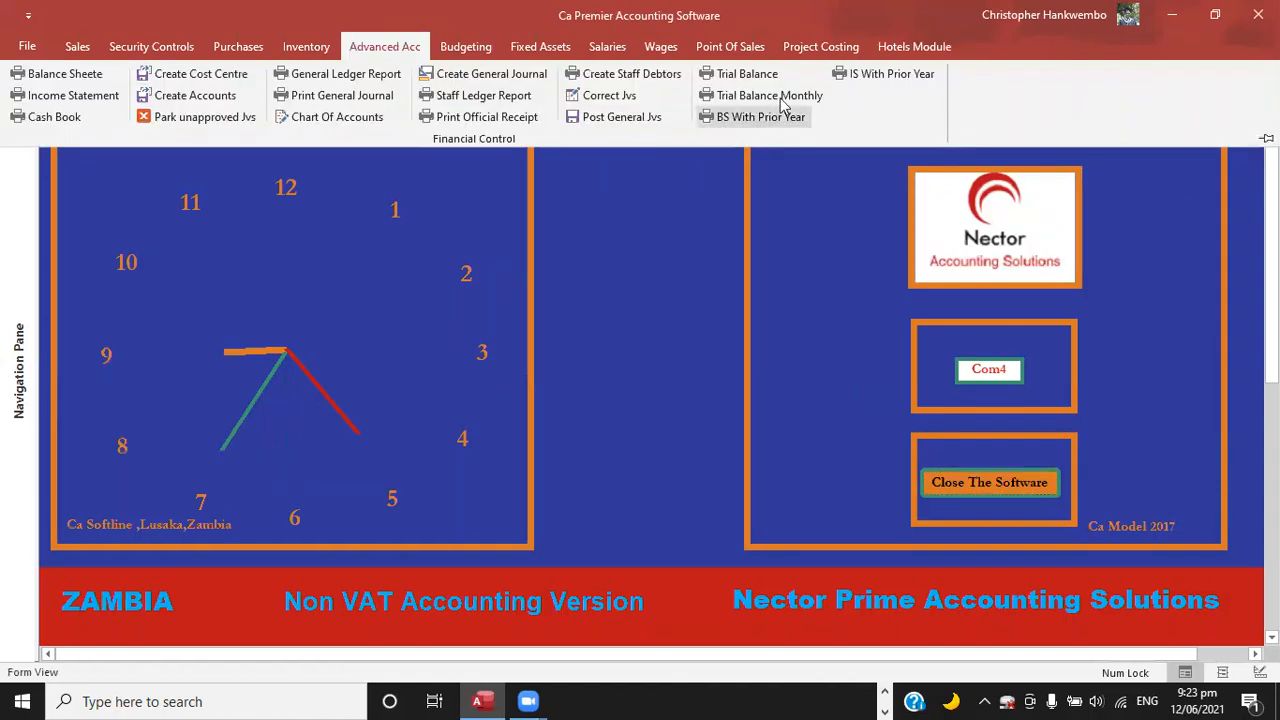
left_click(778, 96)
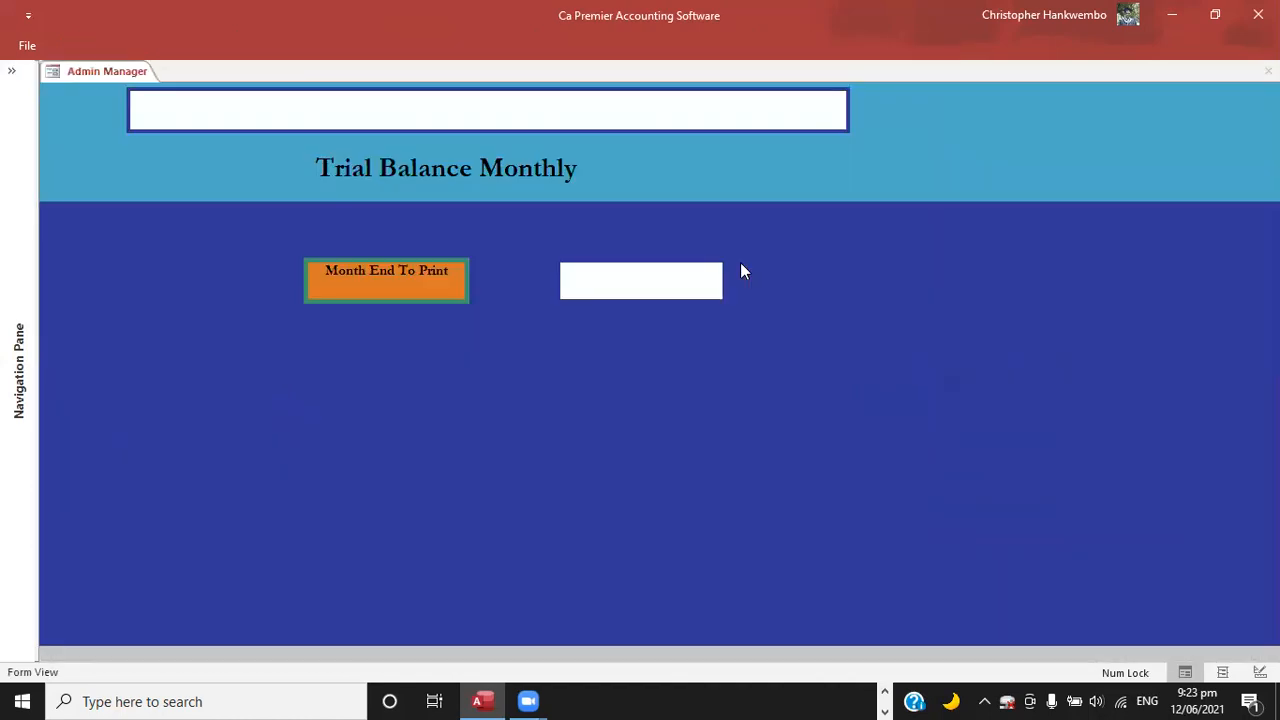
left_click(738, 267)
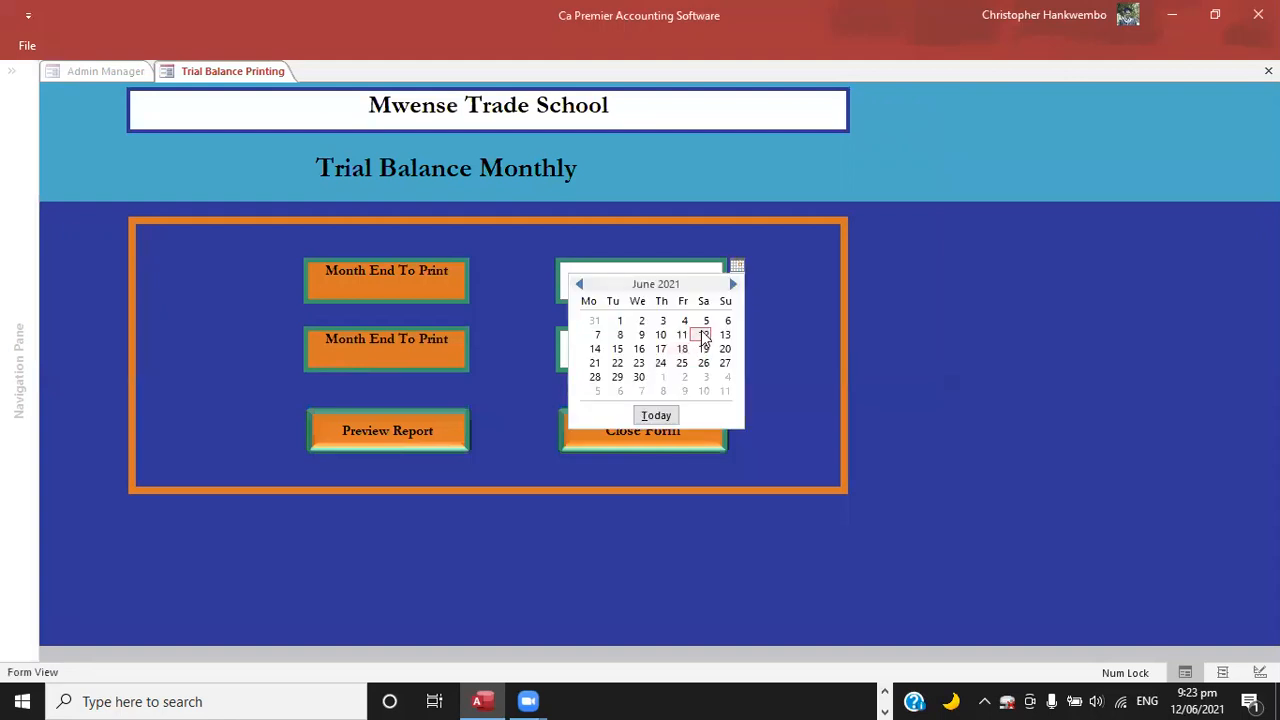
left_click(704, 336)
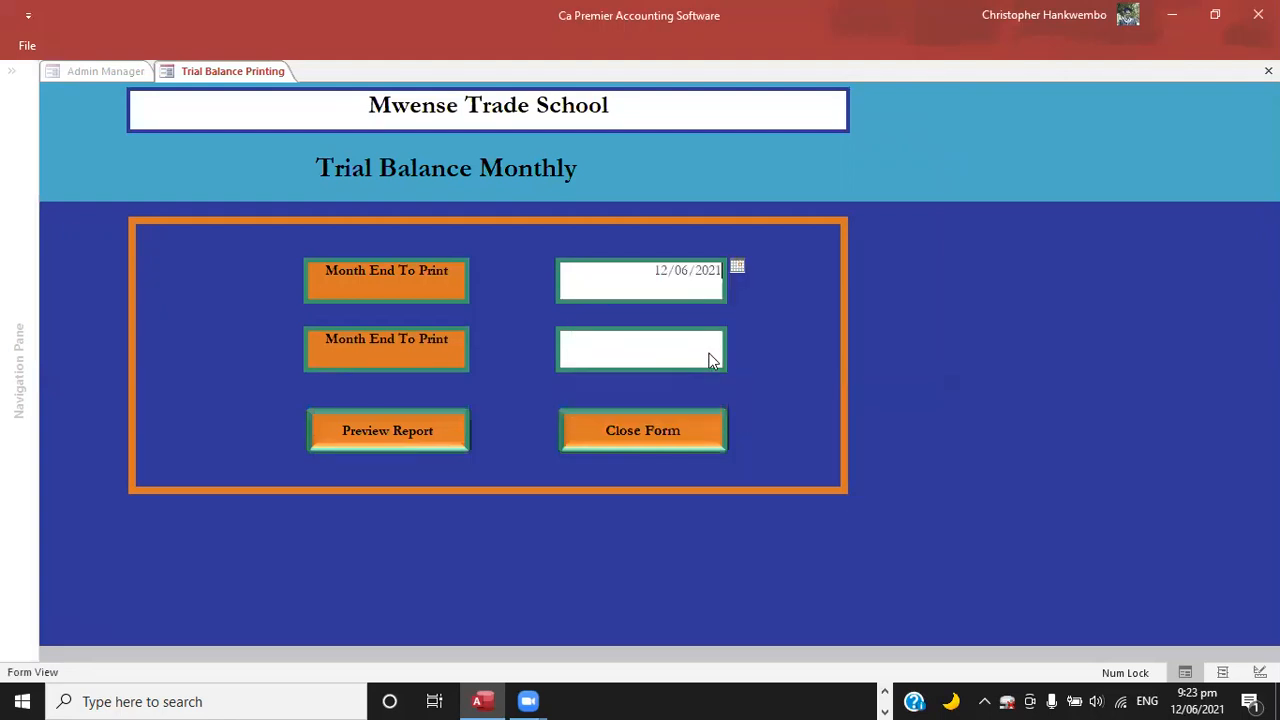
left_click(735, 339)
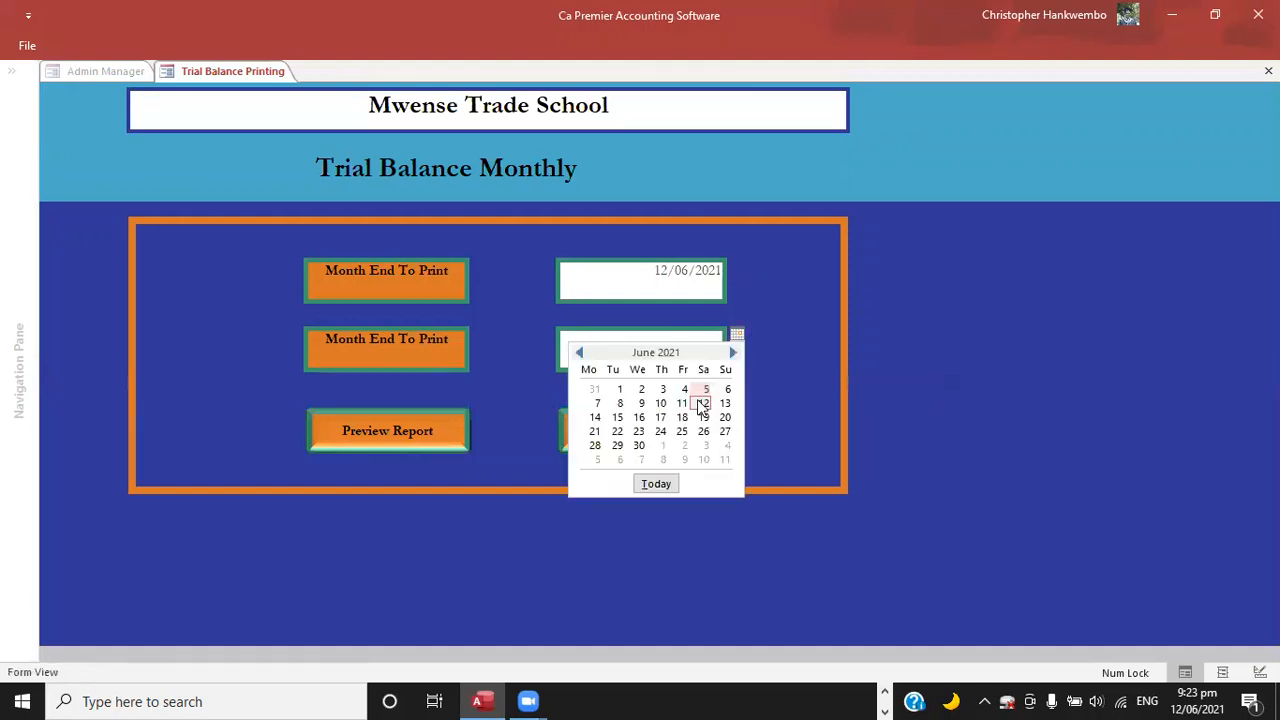
left_click(703, 403)
Preview the trial balance, examine the ledger account entries and the total balances, and close the report.
left_click(420, 435)
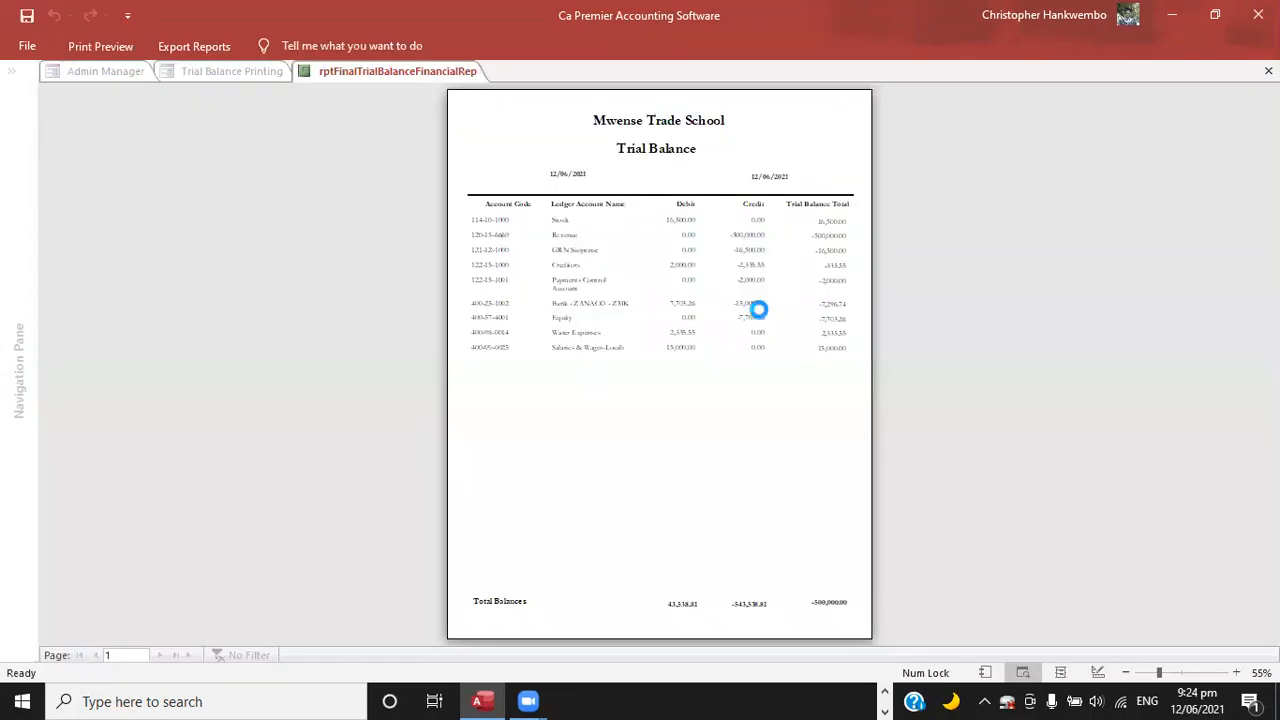
left_click(790, 330)
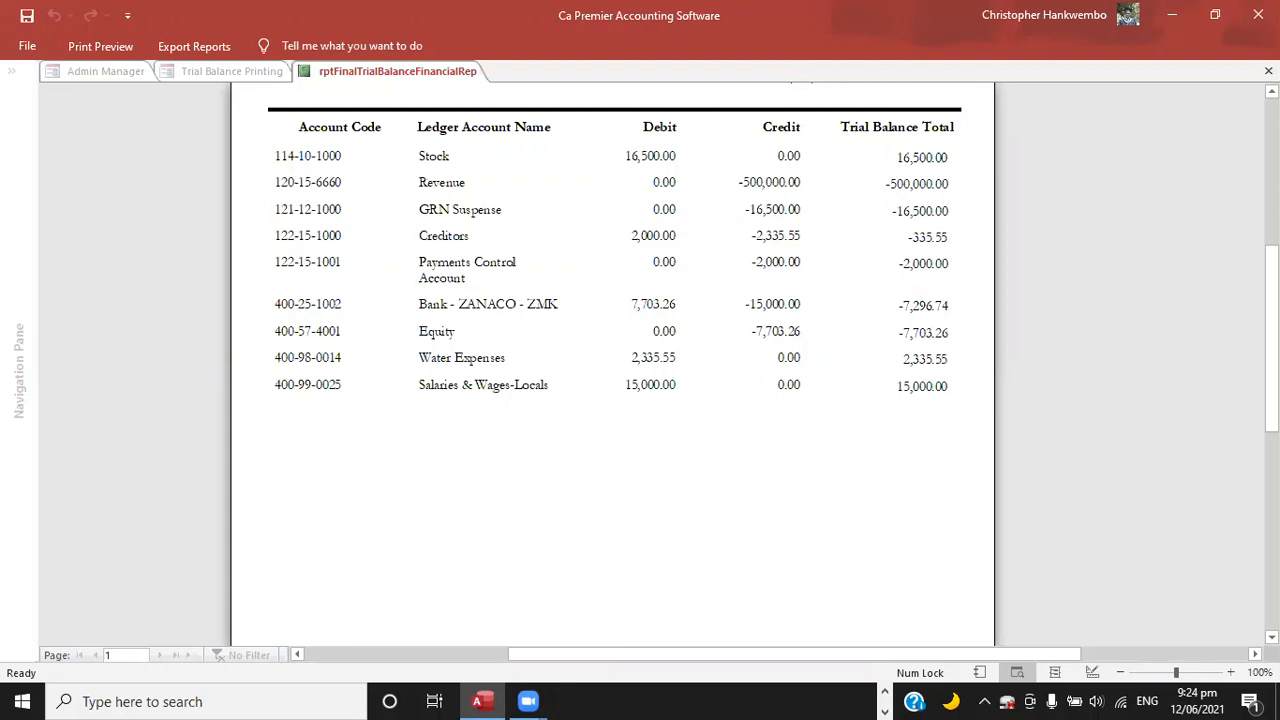
scroll(612, 360, "down", 3)
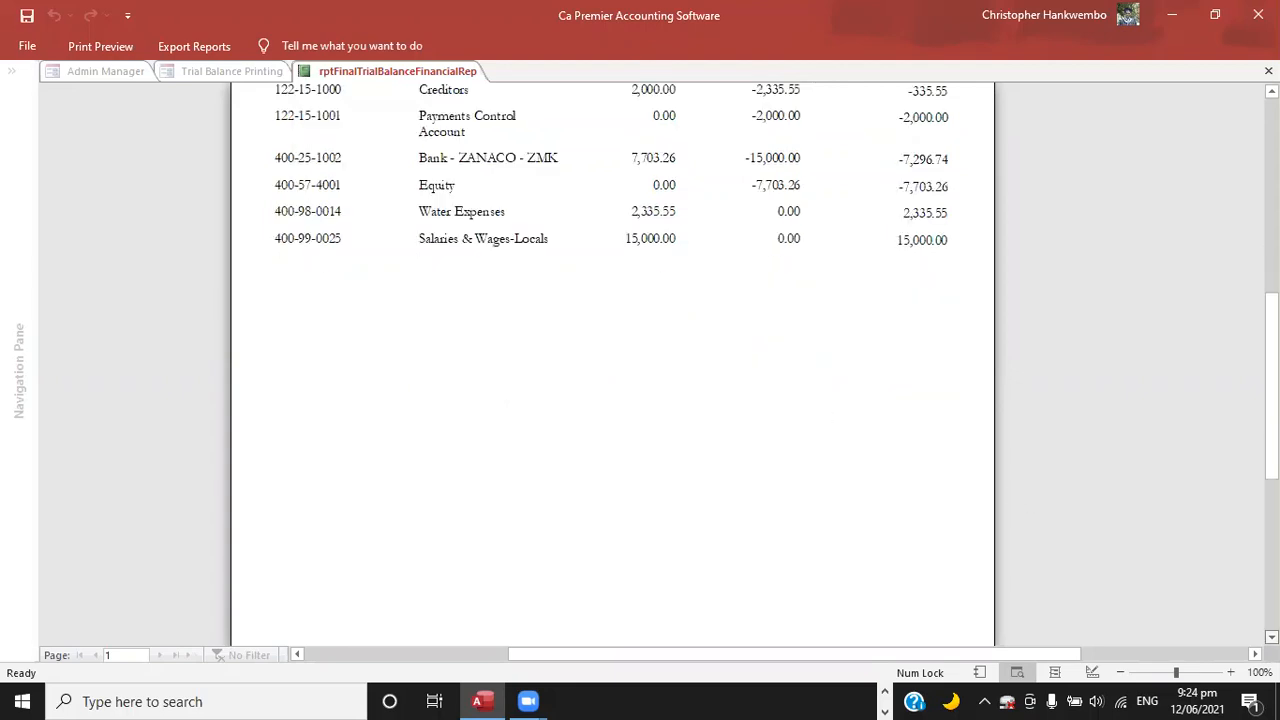
scroll(1075, 536, "down", 3)
scroll(985, 518, "down", 1)
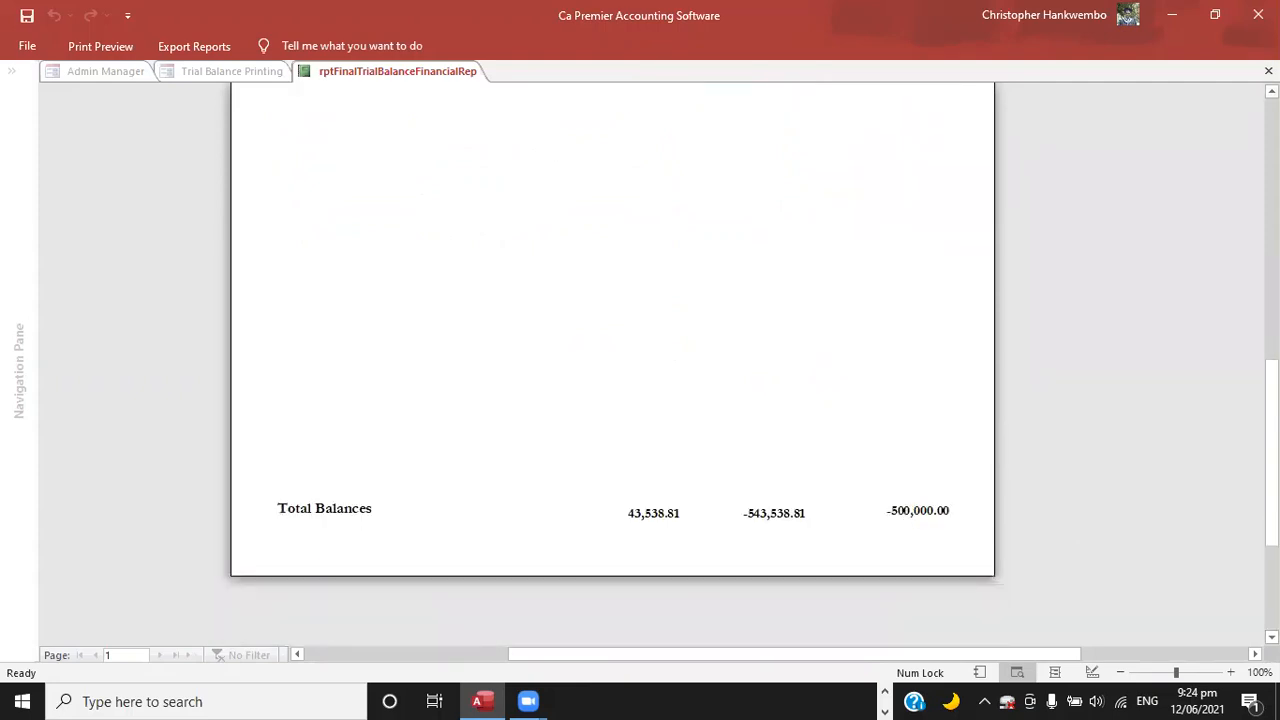
scroll(612, 360, "up", 4)
scroll(612, 360, "up", 2)
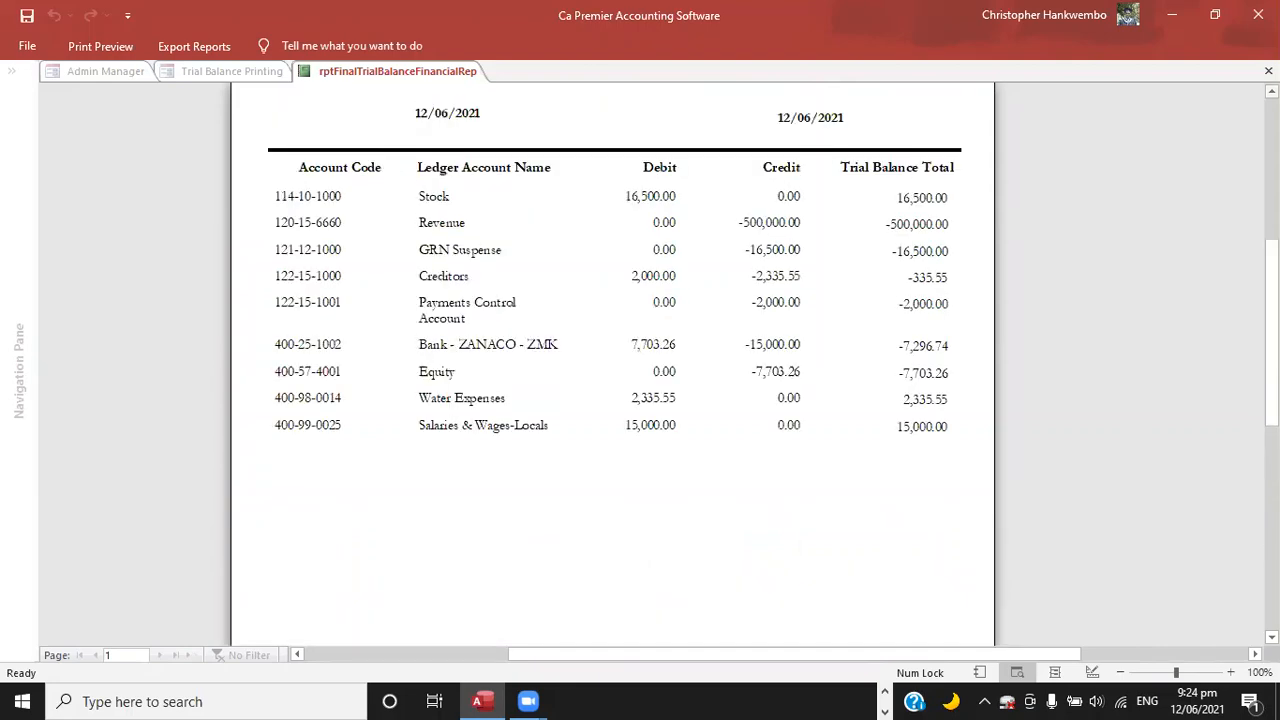
scroll(612, 360, "up", 1)
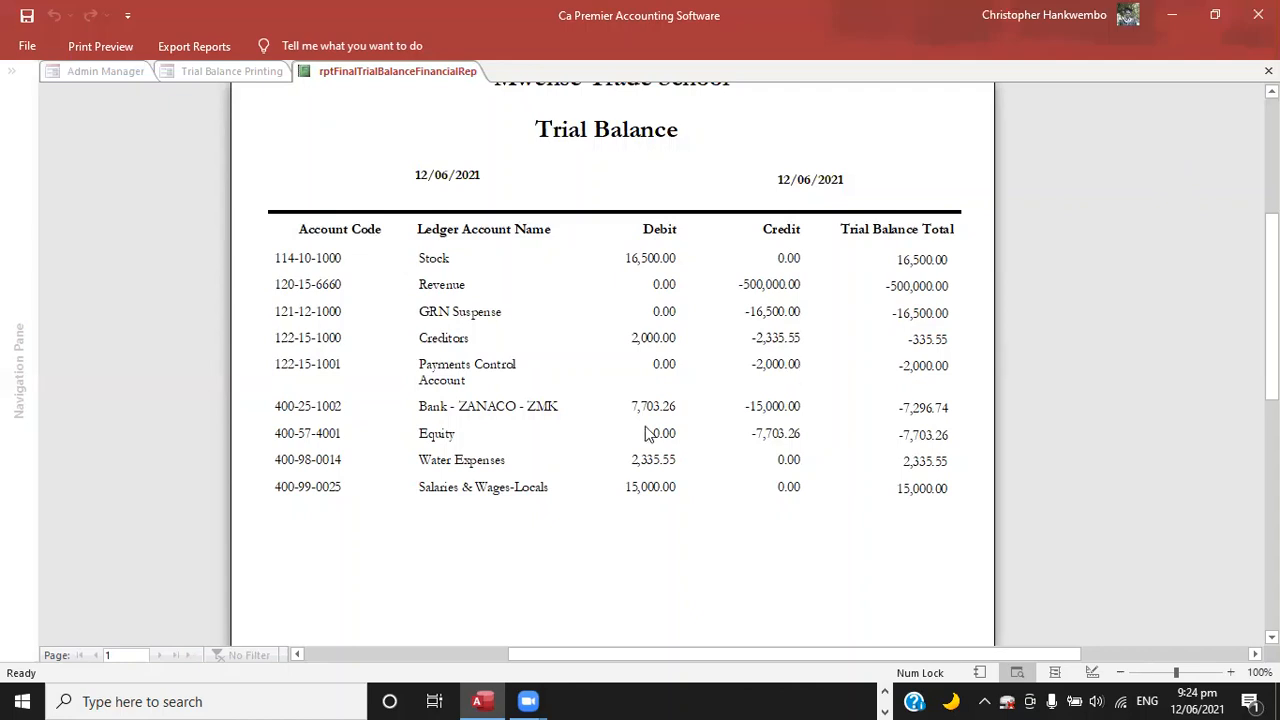
key("Escape")
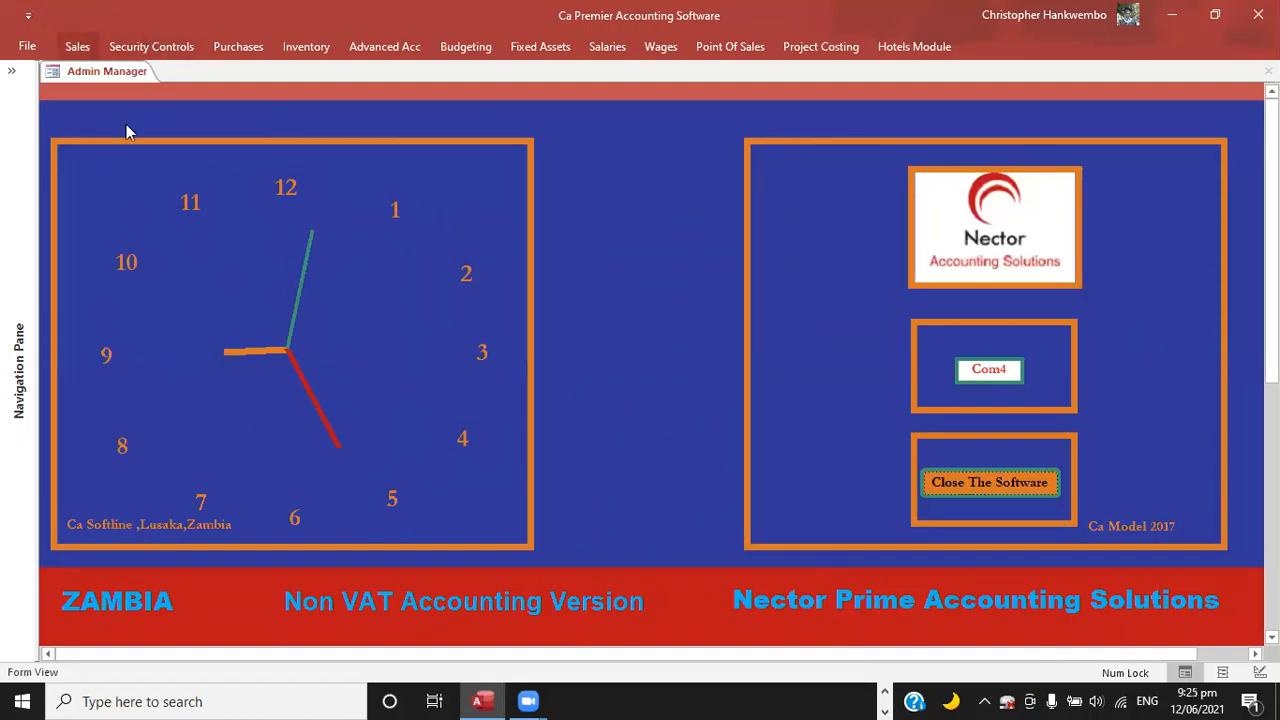
Open a form from the Sales module.
left_click(77, 46)
left_click(83, 72)
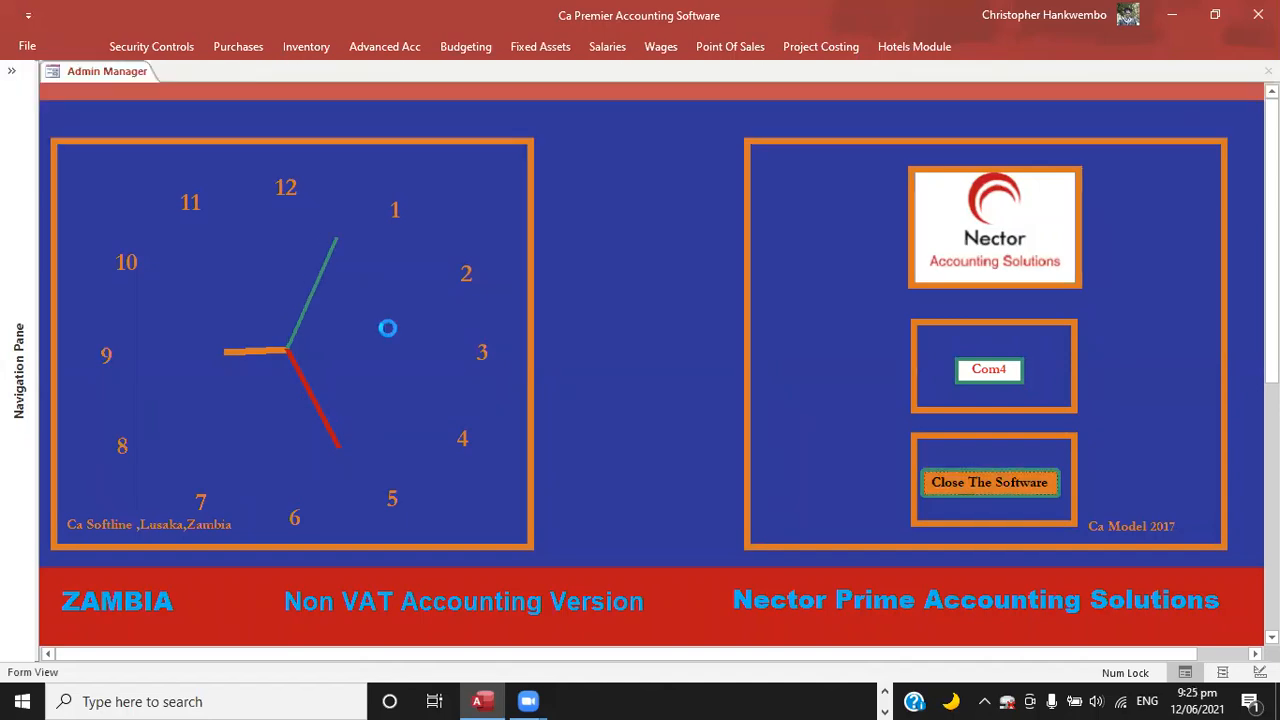
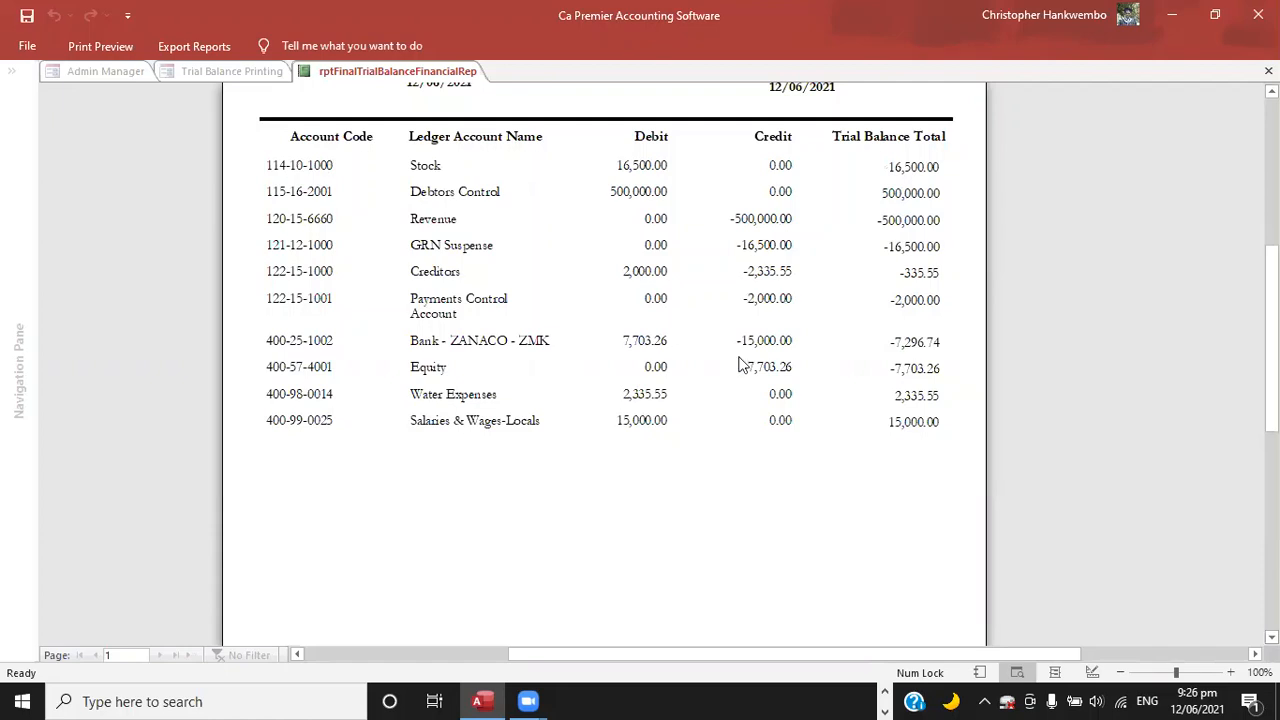
Close the trial balance report and its date selection form.
key("Escape")
left_click(593, 430)
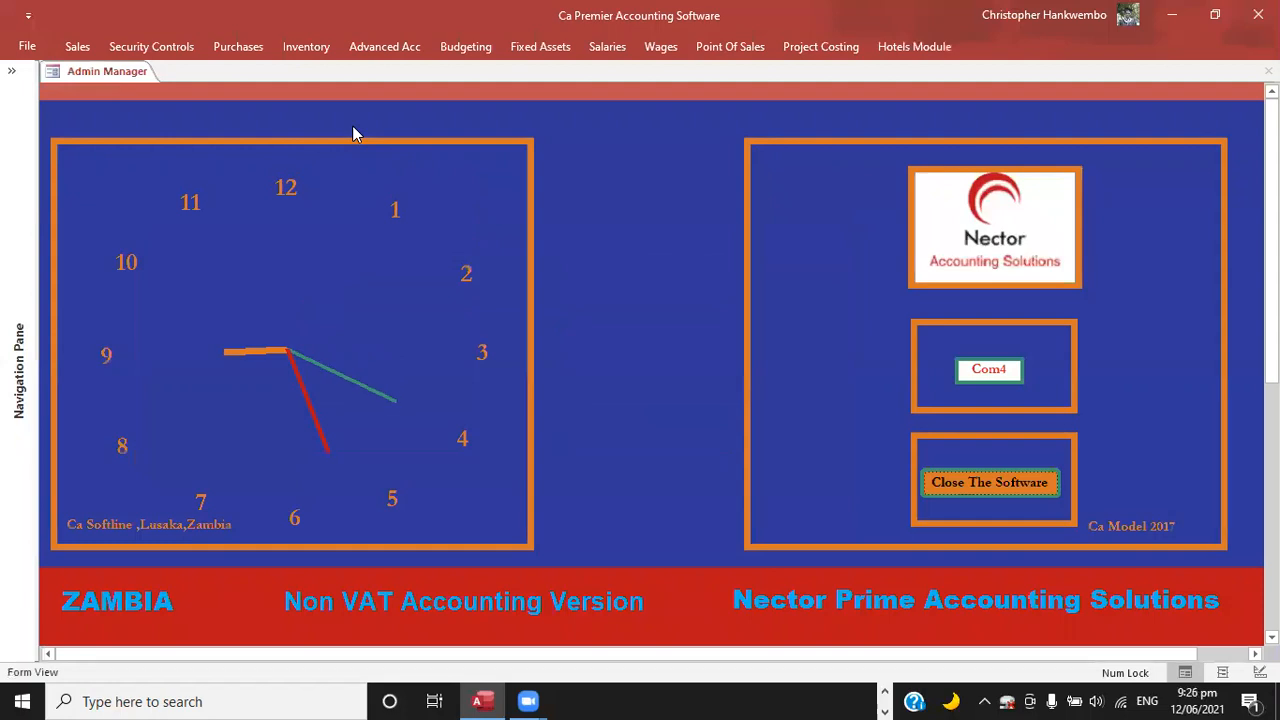
left_click(250, 52)
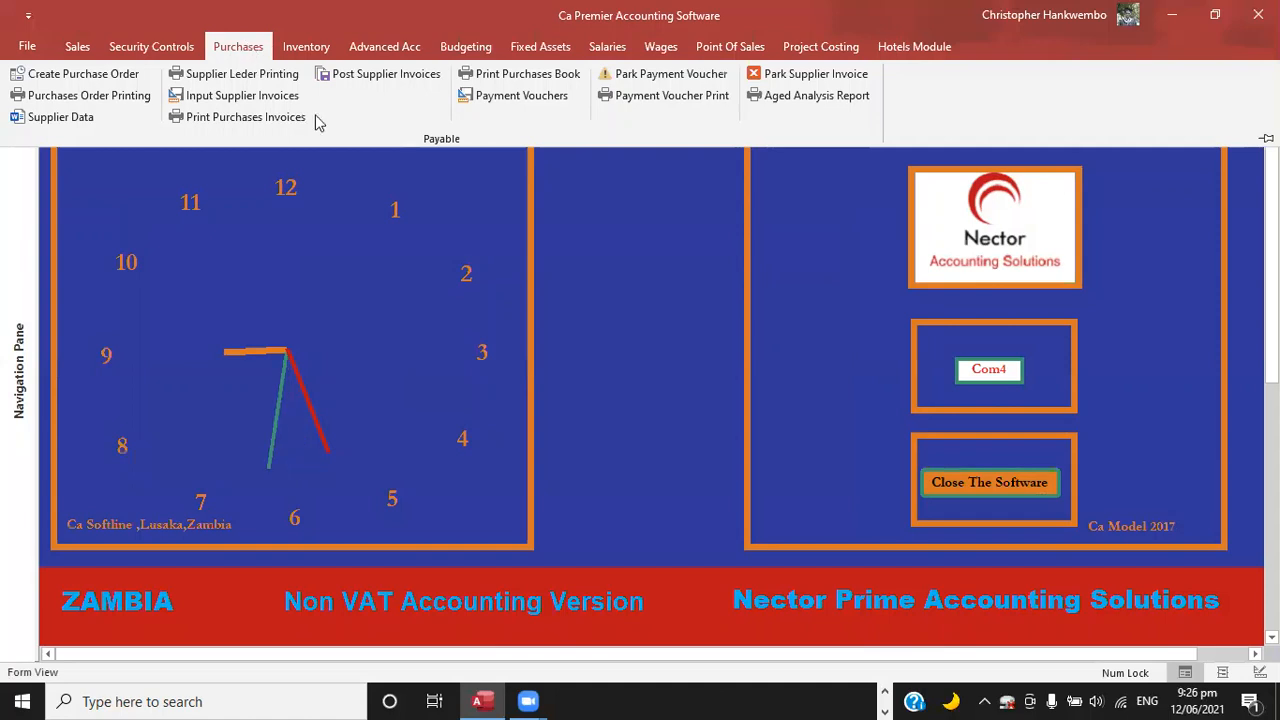
left_click(258, 96)
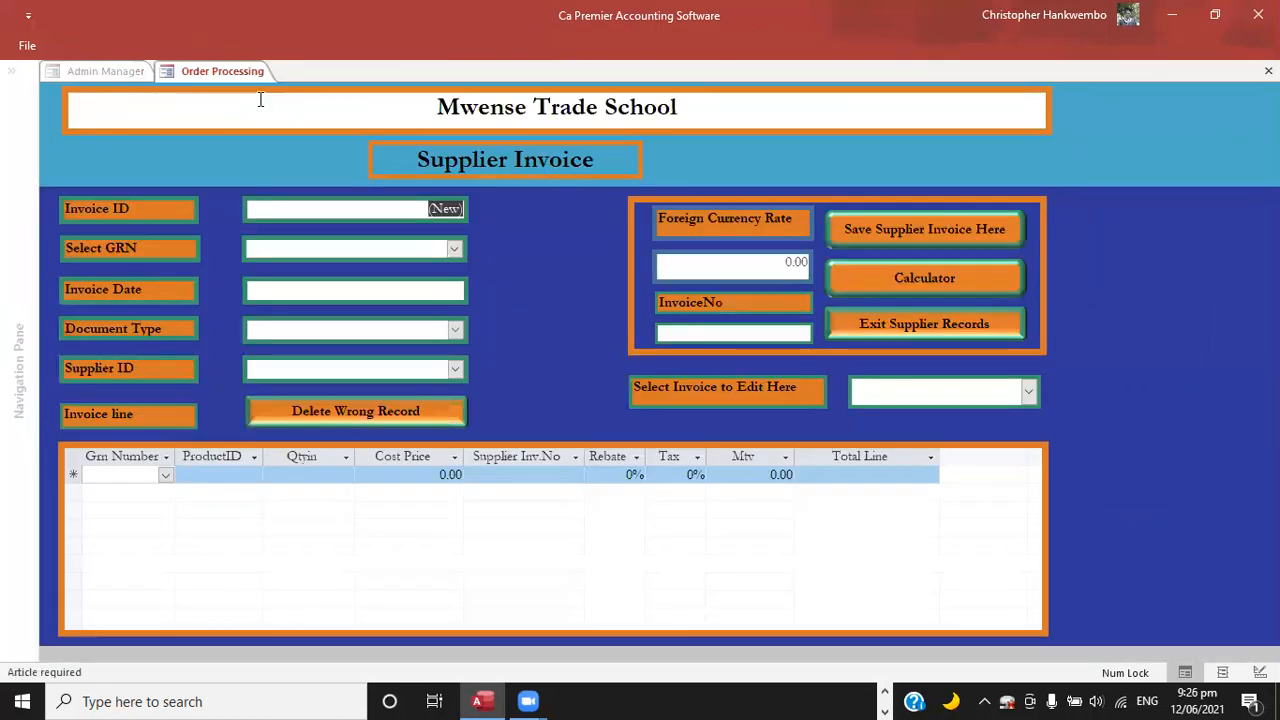
left_click(853, 325)
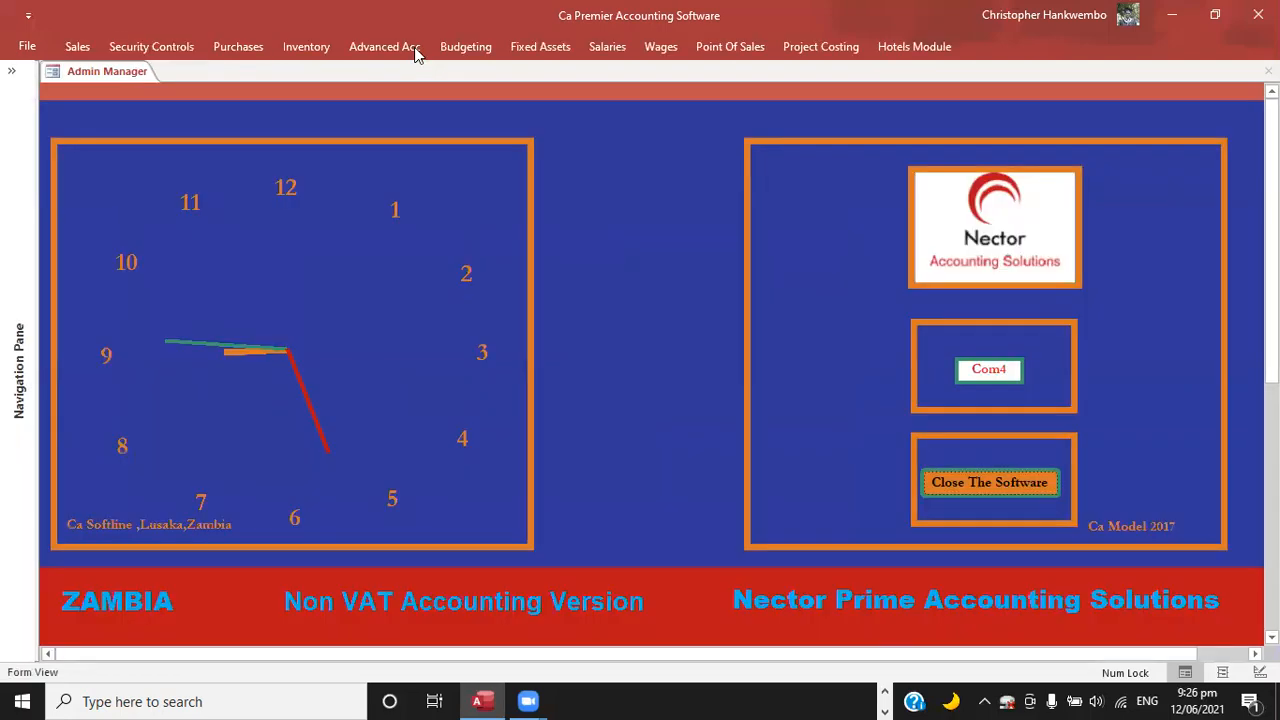
Open the monthly trial balance form and set both month-end dates to 12/06/2021.
left_click(383, 46)
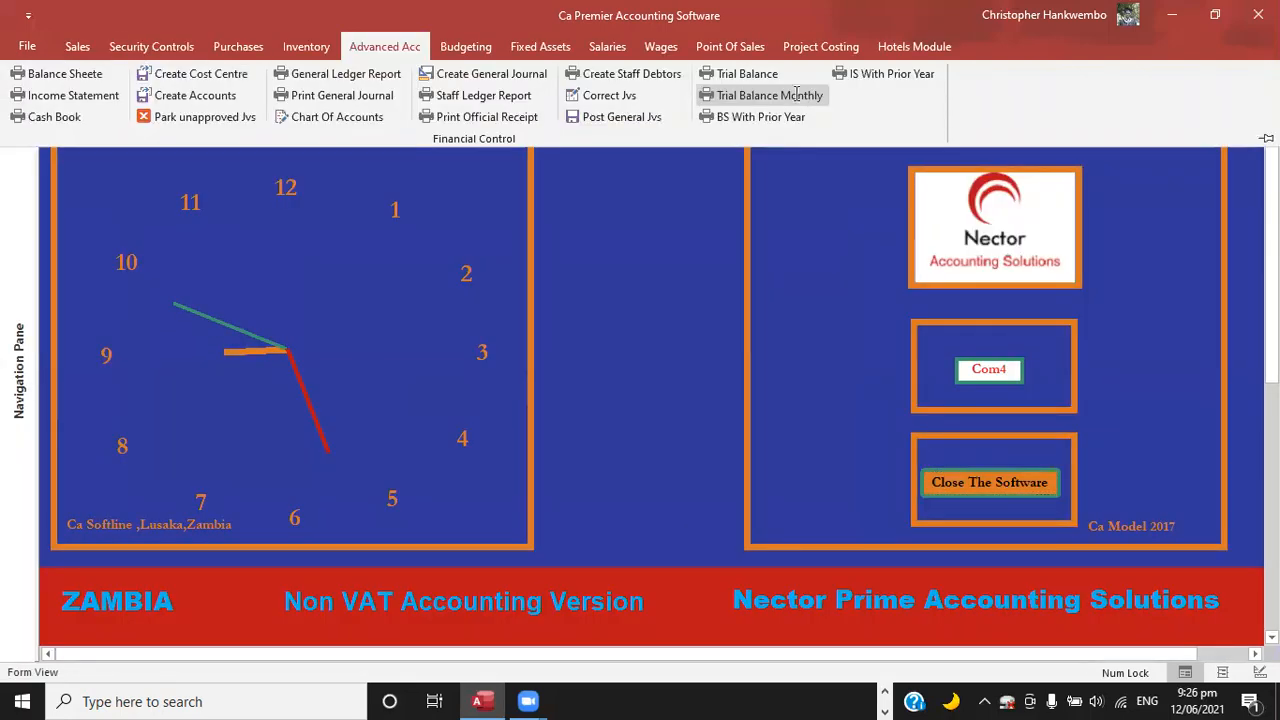
left_click(797, 94)
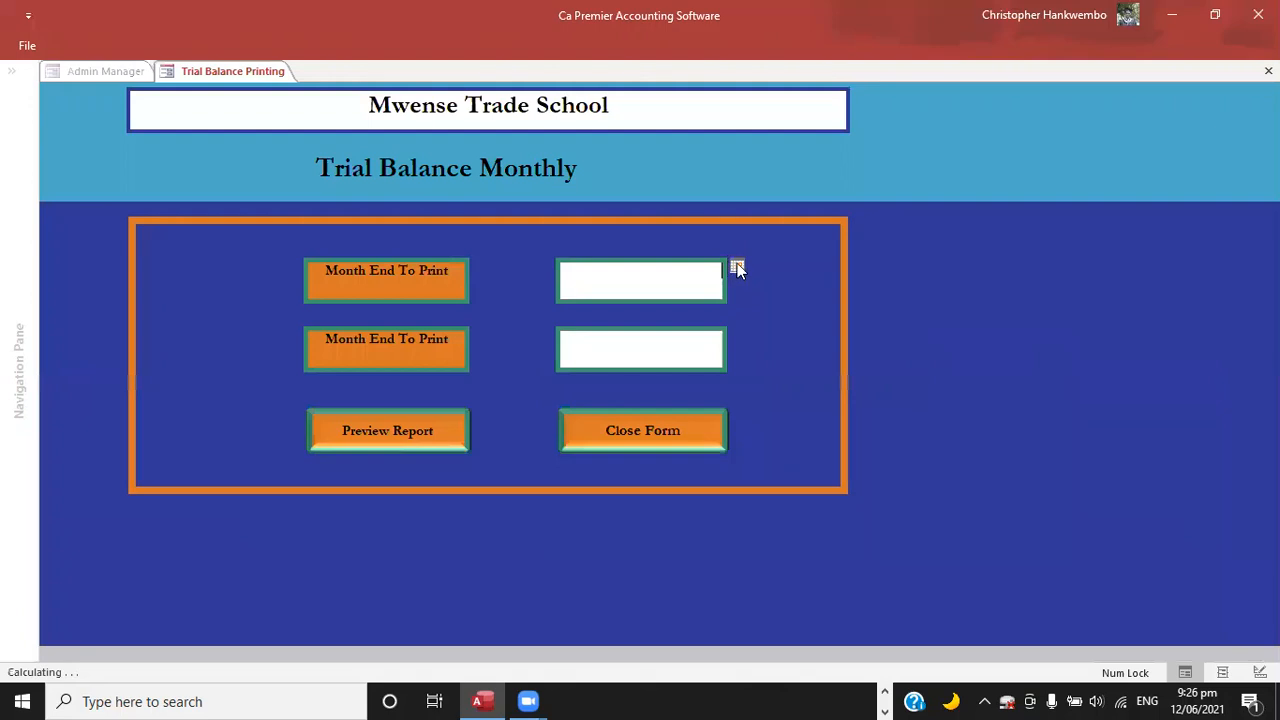
left_click(737, 268)
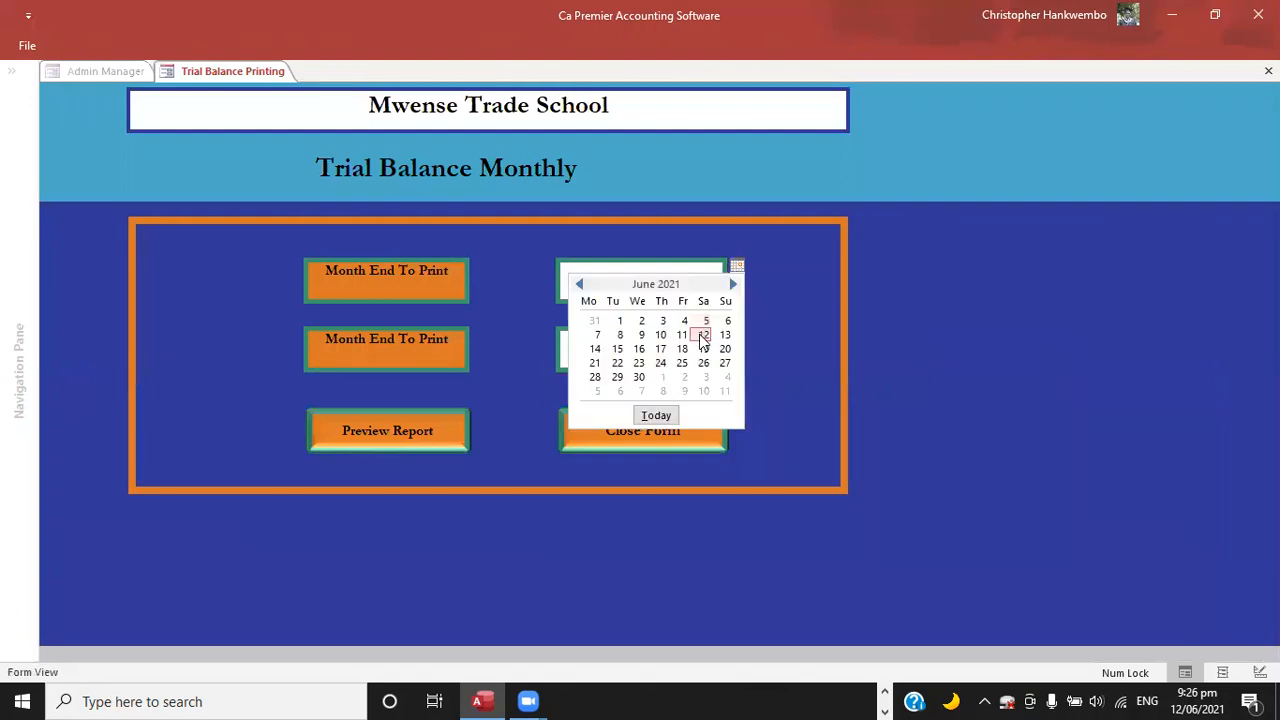
left_click(703, 336)
left_click(735, 332)
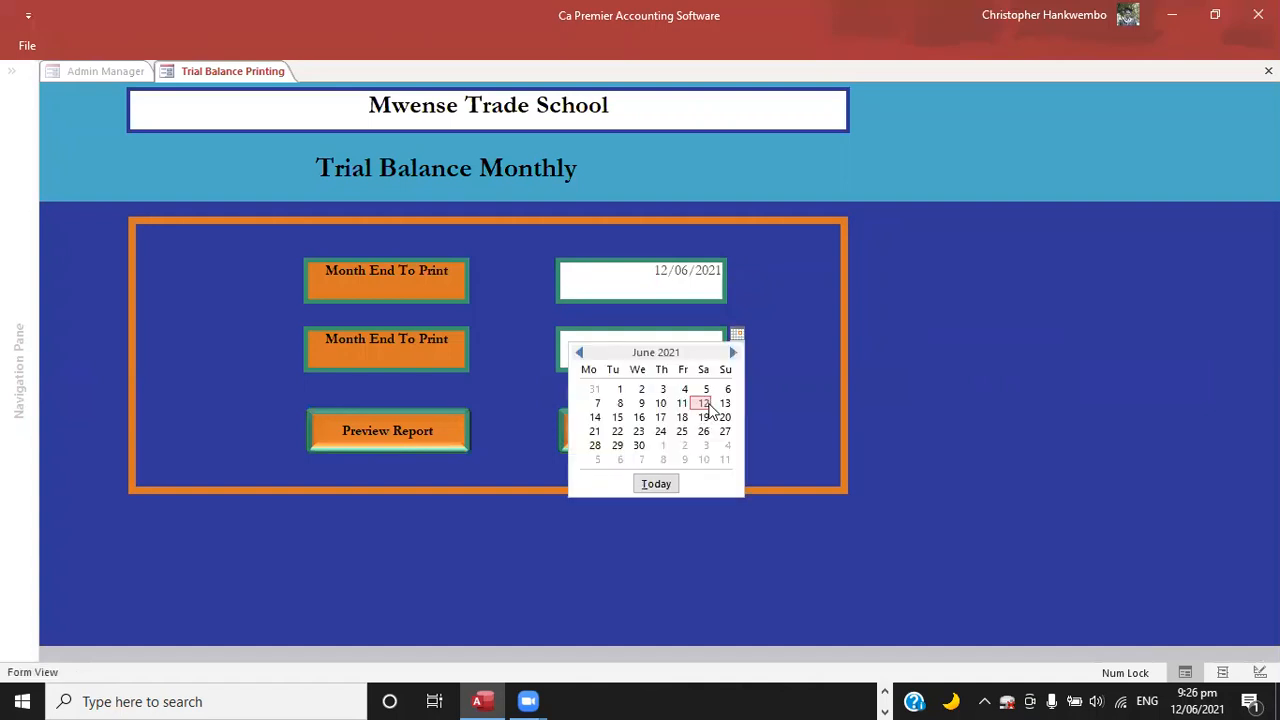
left_click(707, 405)
Preview the trial balance, examine the Stock and GRN Suspense entries, and close both the report and the form.
left_click(399, 420)
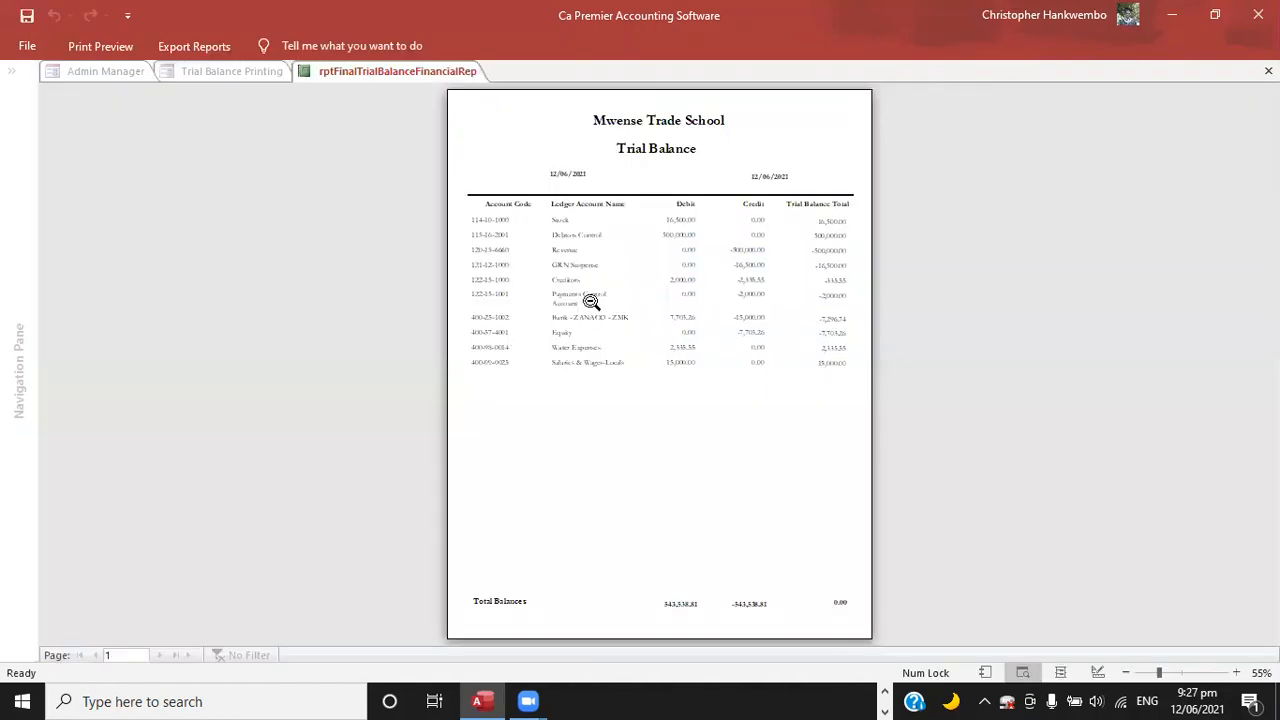
left_click(790, 392)
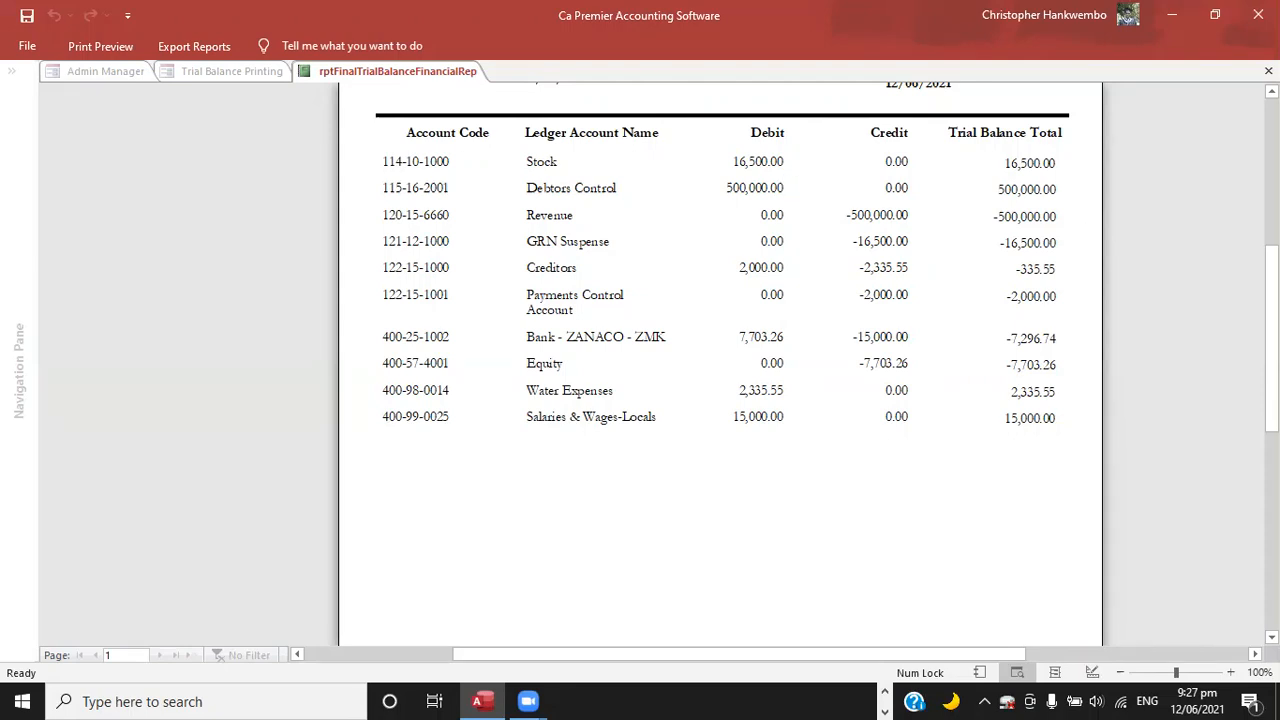
scroll(720, 360, "up", 2)
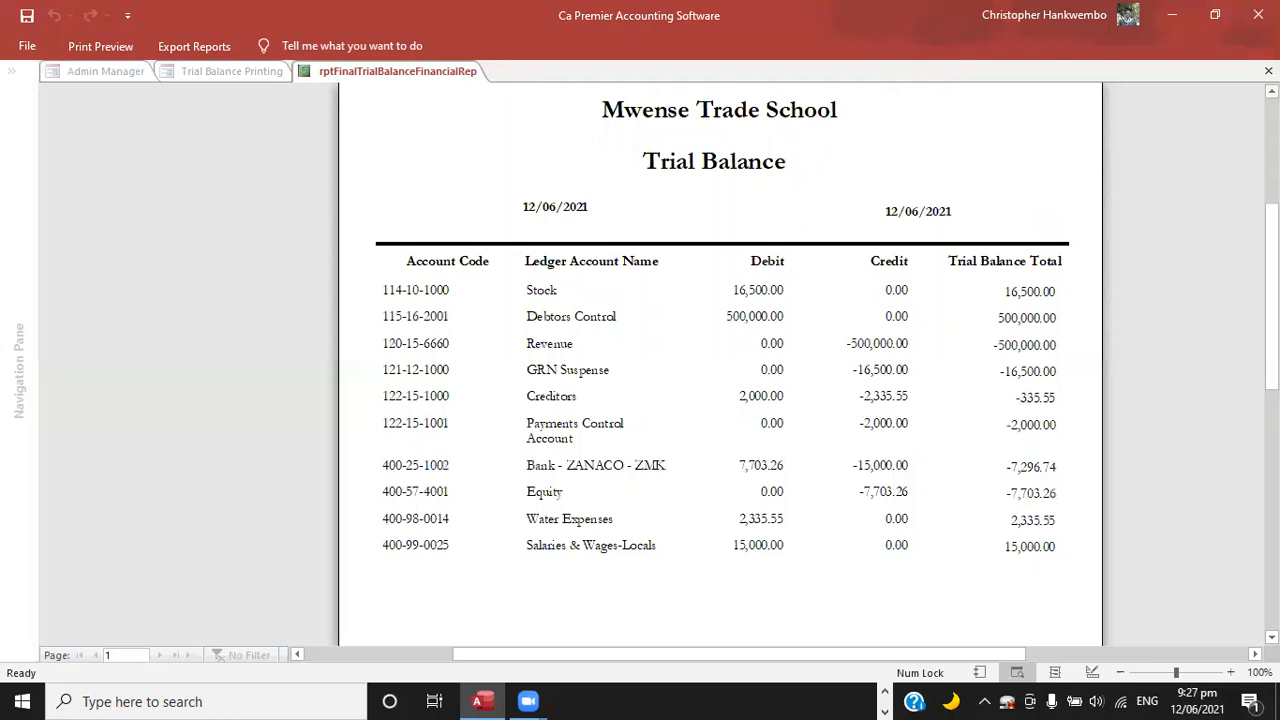
left_click(1268, 71)
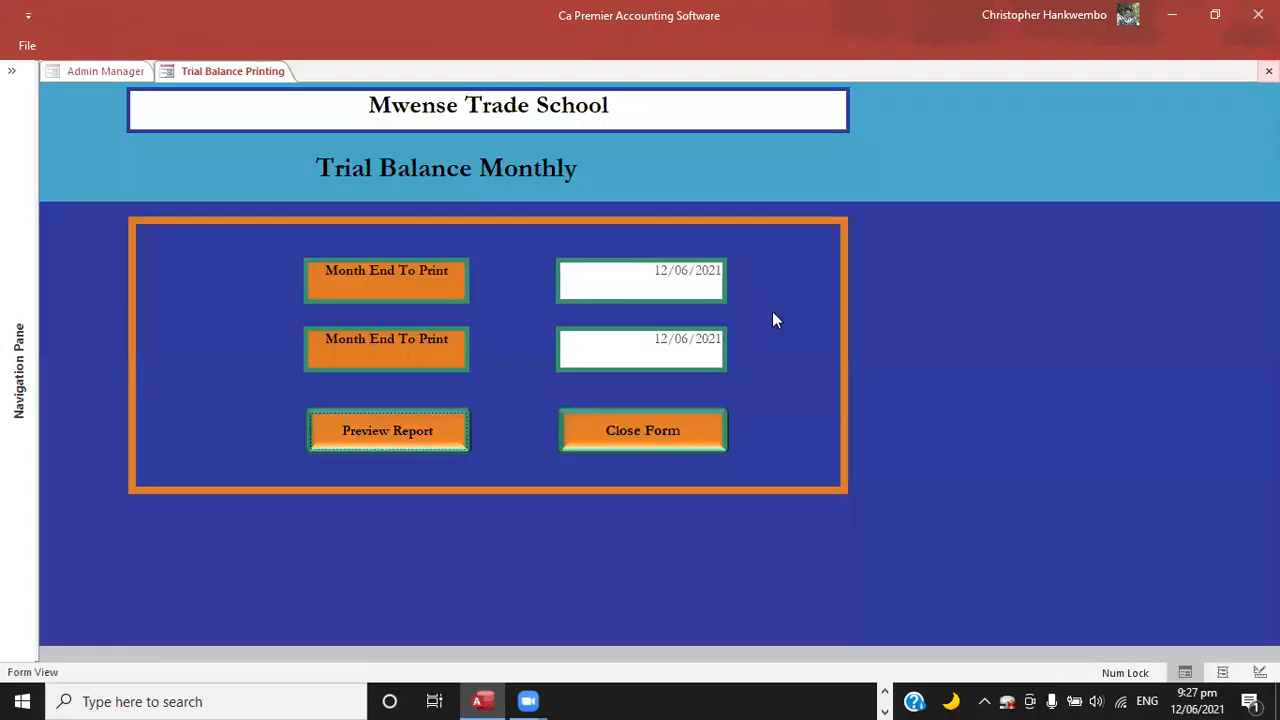
left_click(622, 430)
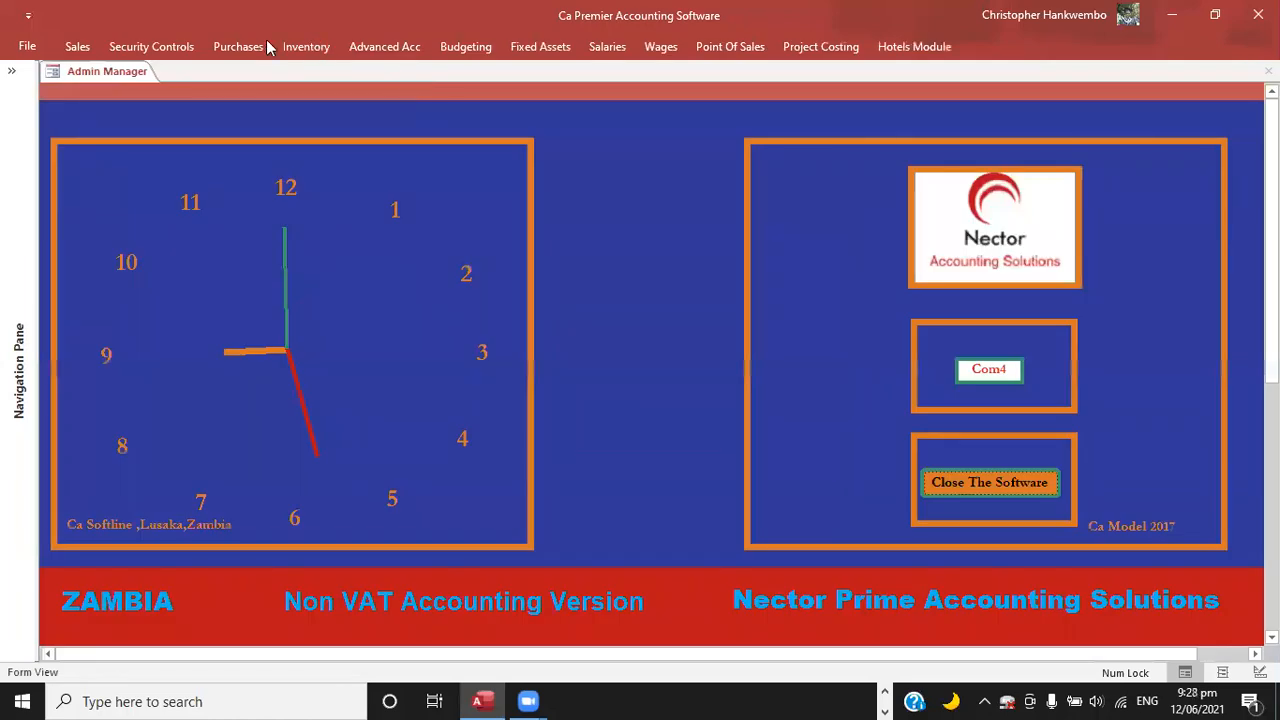
Start a new supplier invoice for goods received note 1 with the invoice date 12/06/2021.
left_click(247, 52)
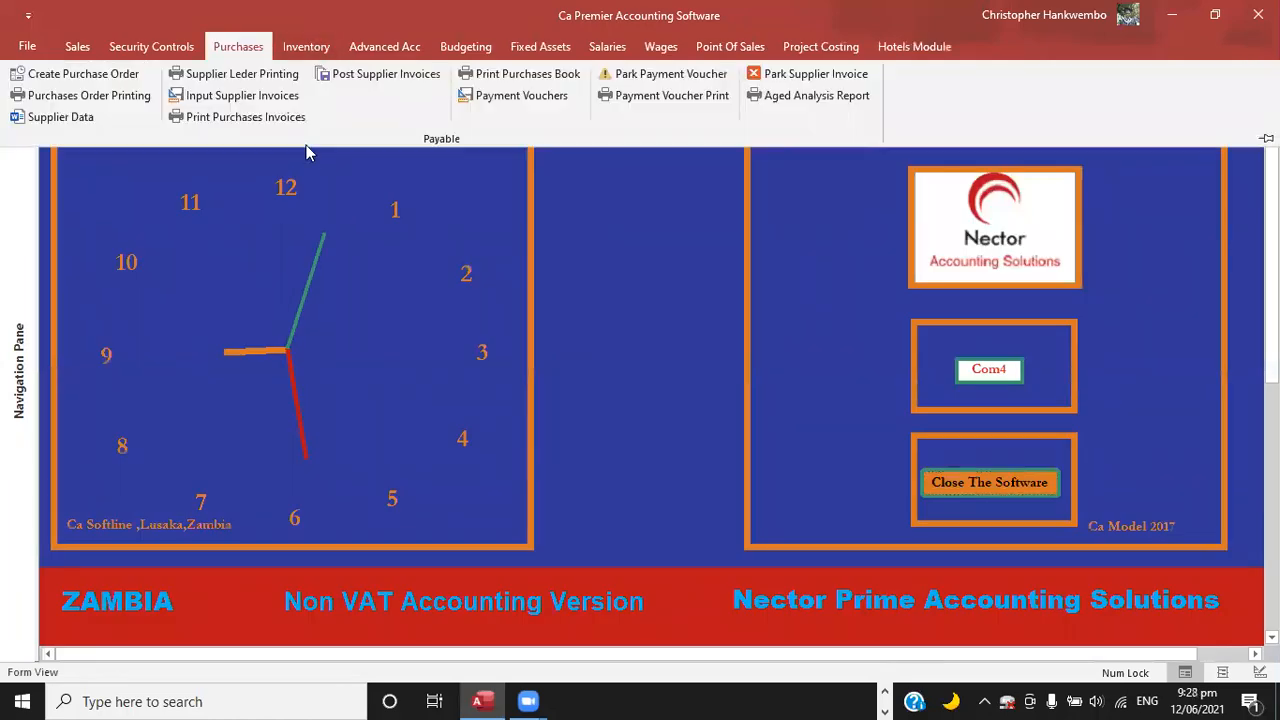
left_click(250, 95)
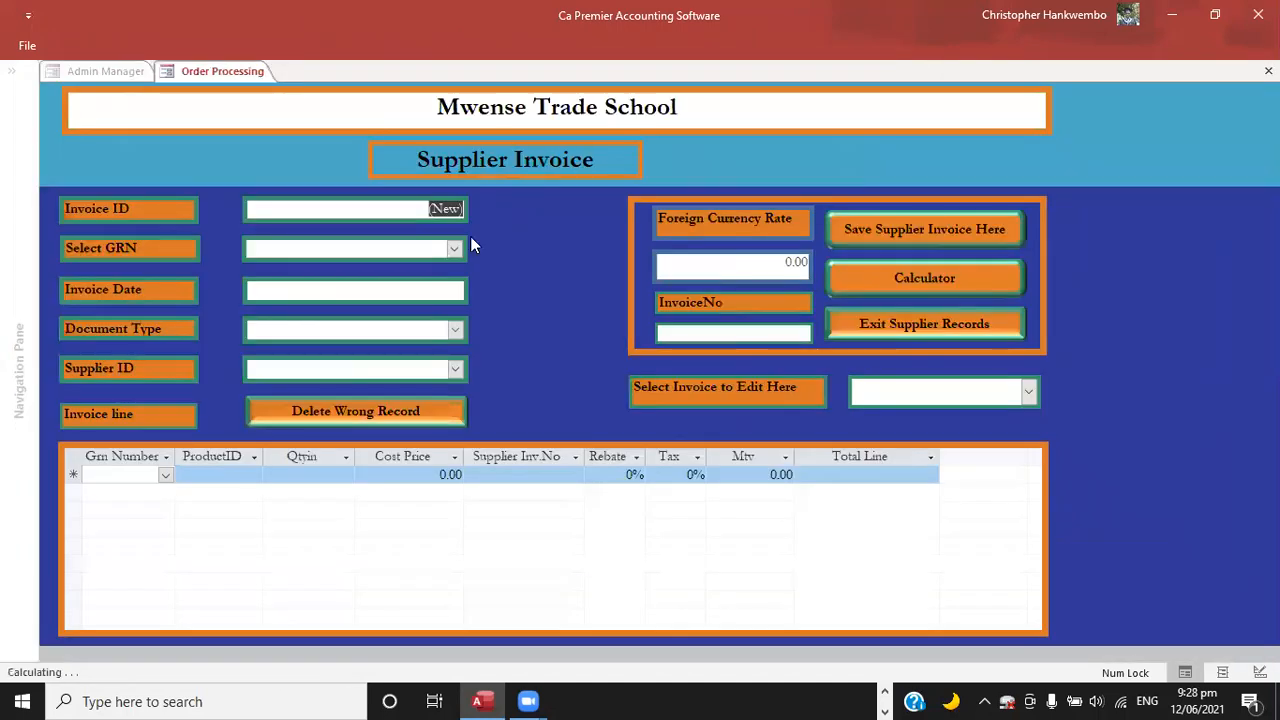
left_click(459, 249)
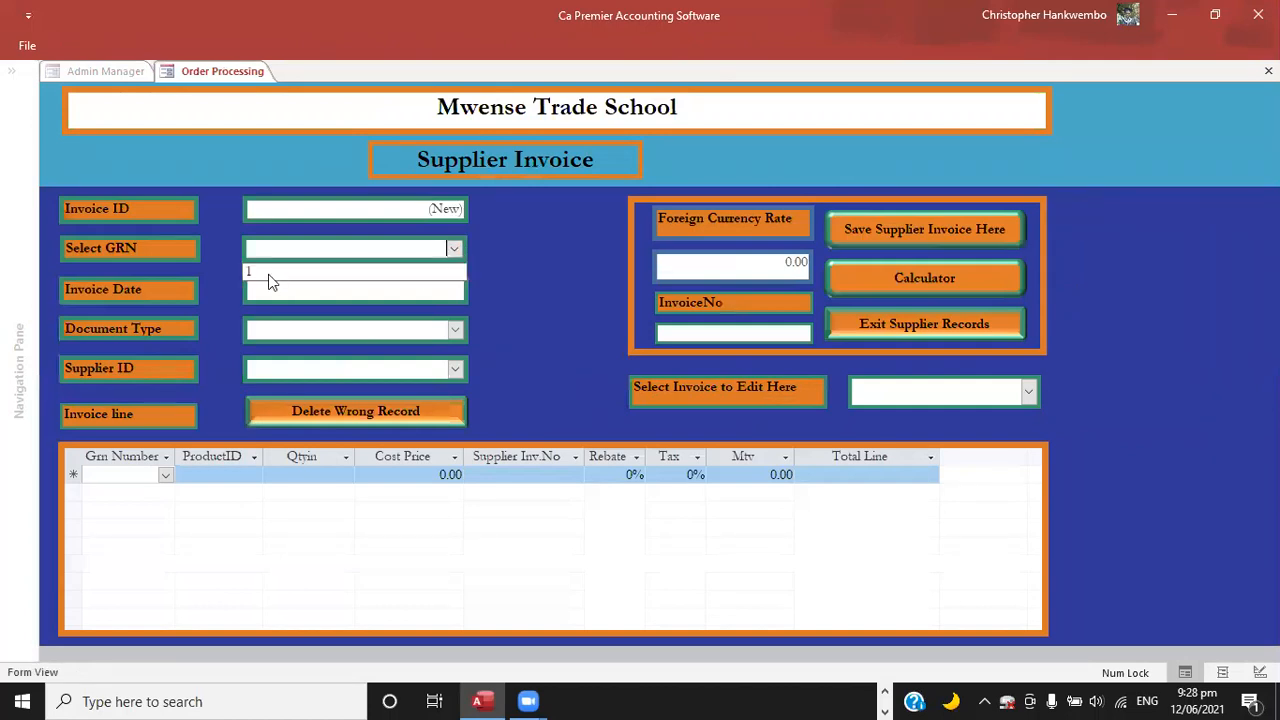
left_click(263, 281)
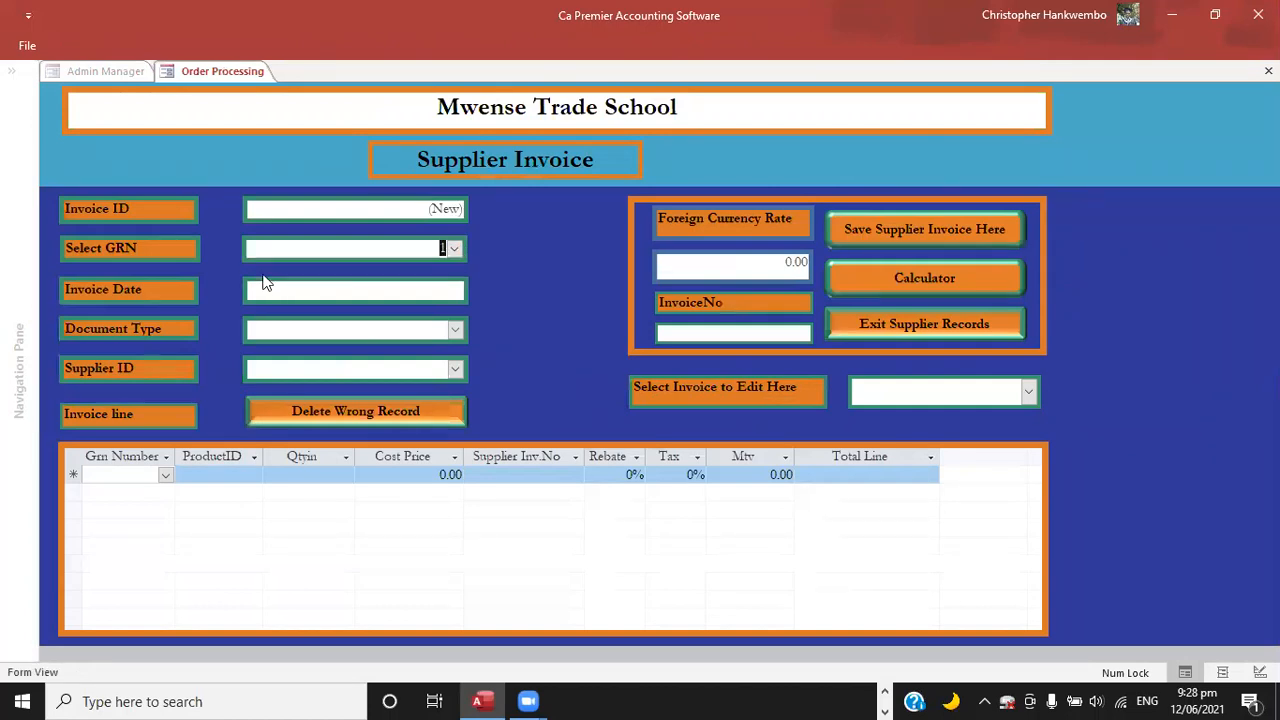
left_click(463, 278)
left_click(477, 287)
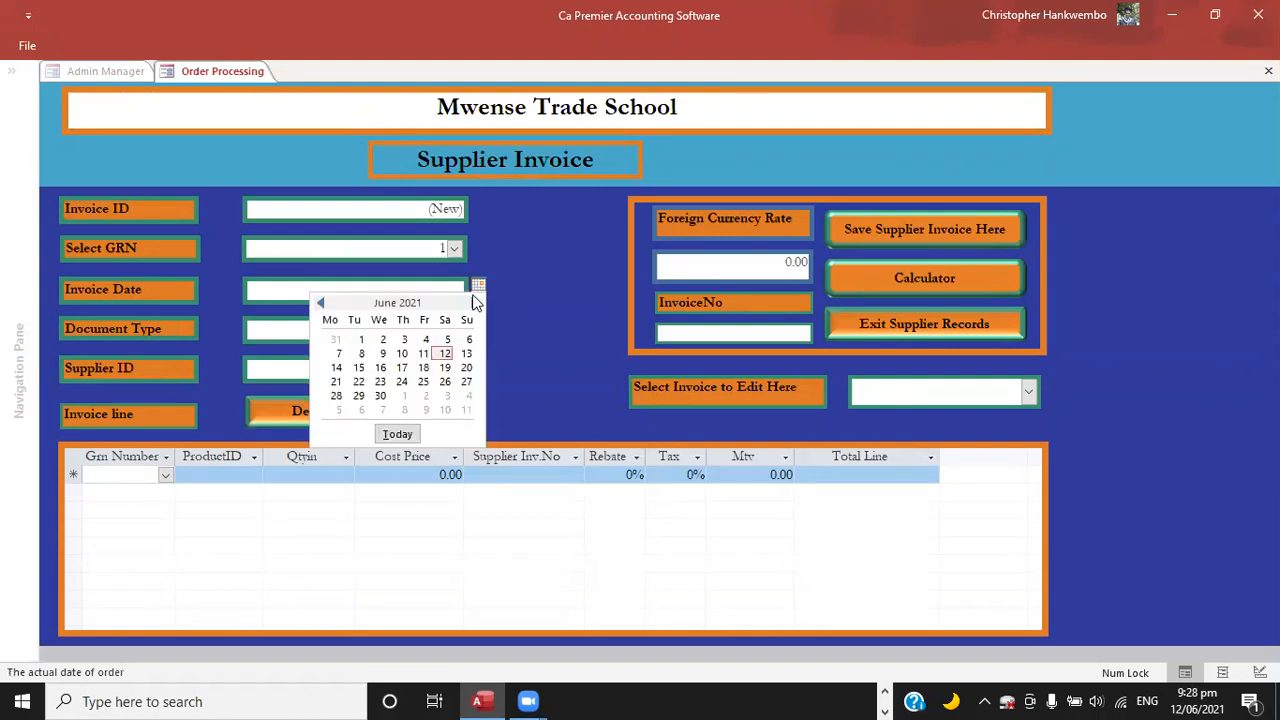
left_click(445, 354)
key("Tab")
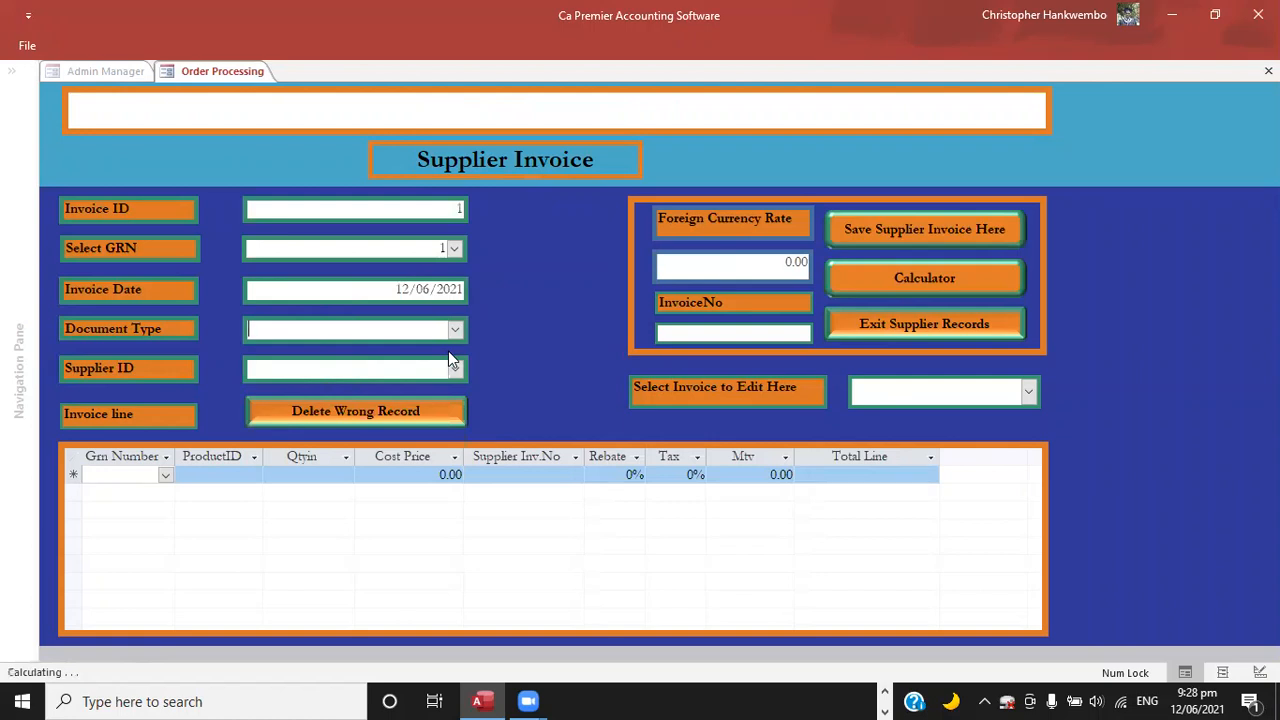
Set the document type to Invoice, the foreign currency rate to 1.00 and the invoice number to INV No12563.
left_click(456, 332)
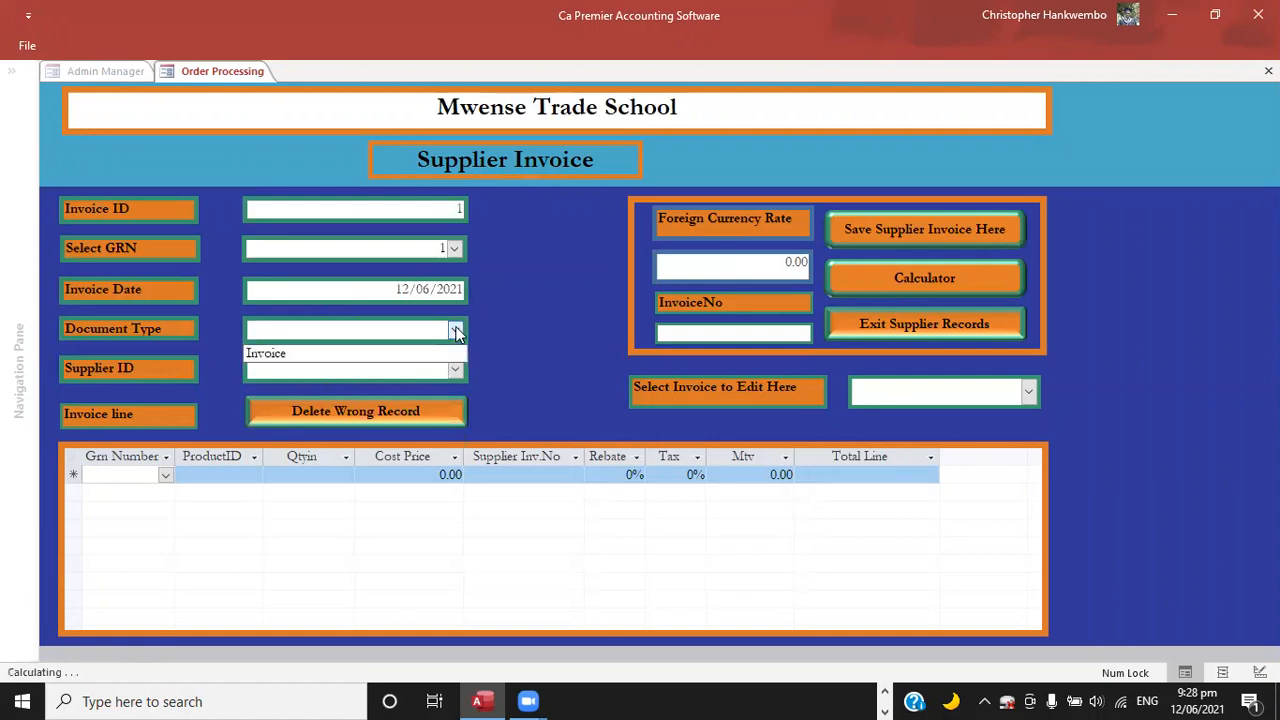
left_click(298, 354)
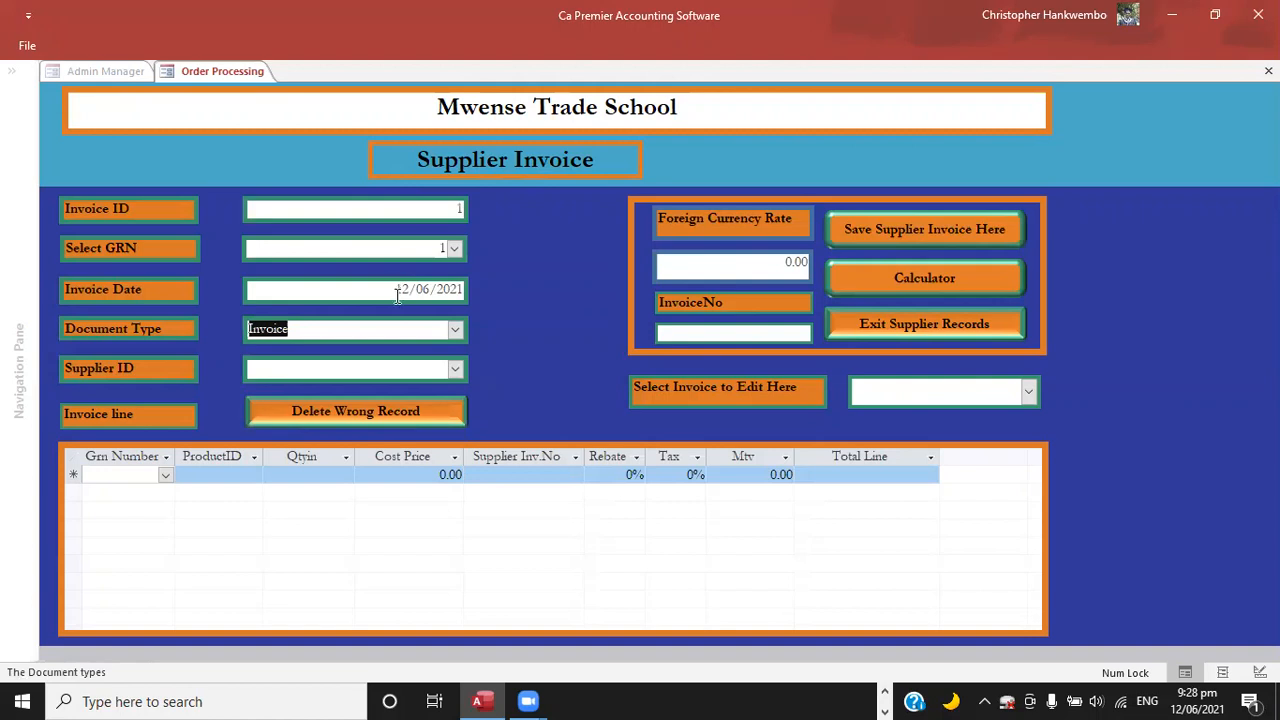
key("Tab")
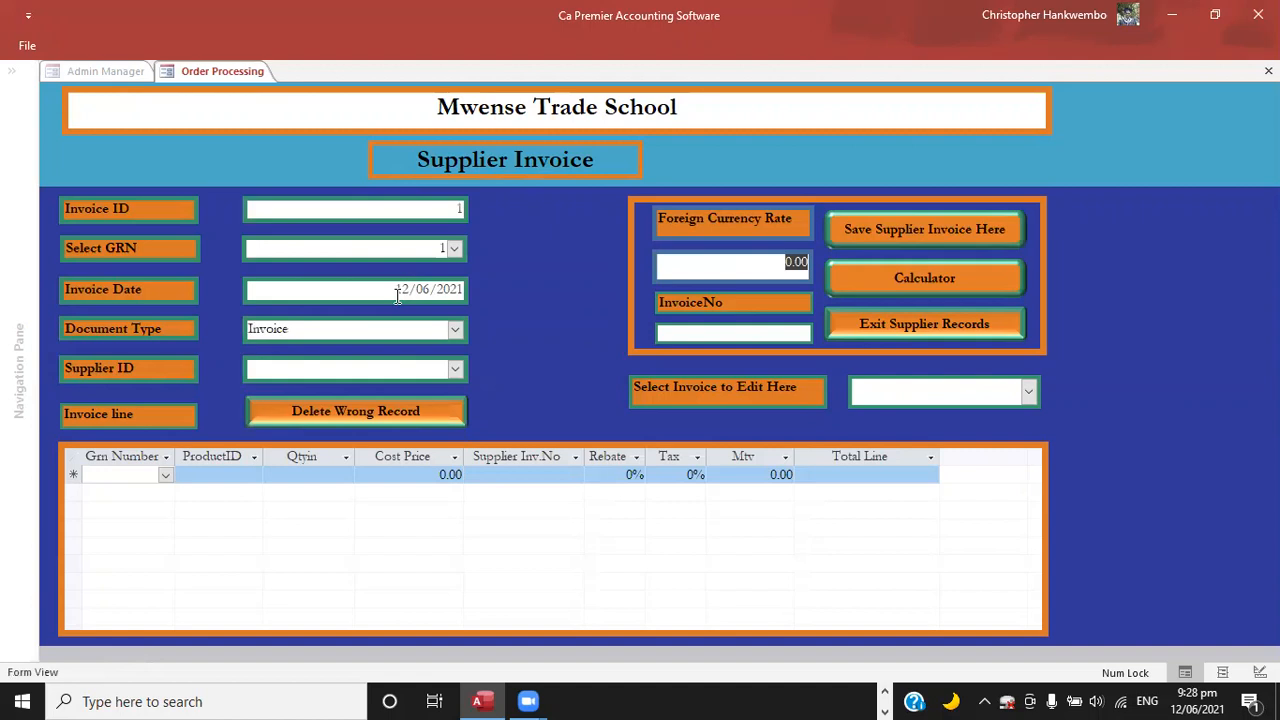
type("1.00")
type("IN")
type("V ")
type("No")
type("1")
type("2563")
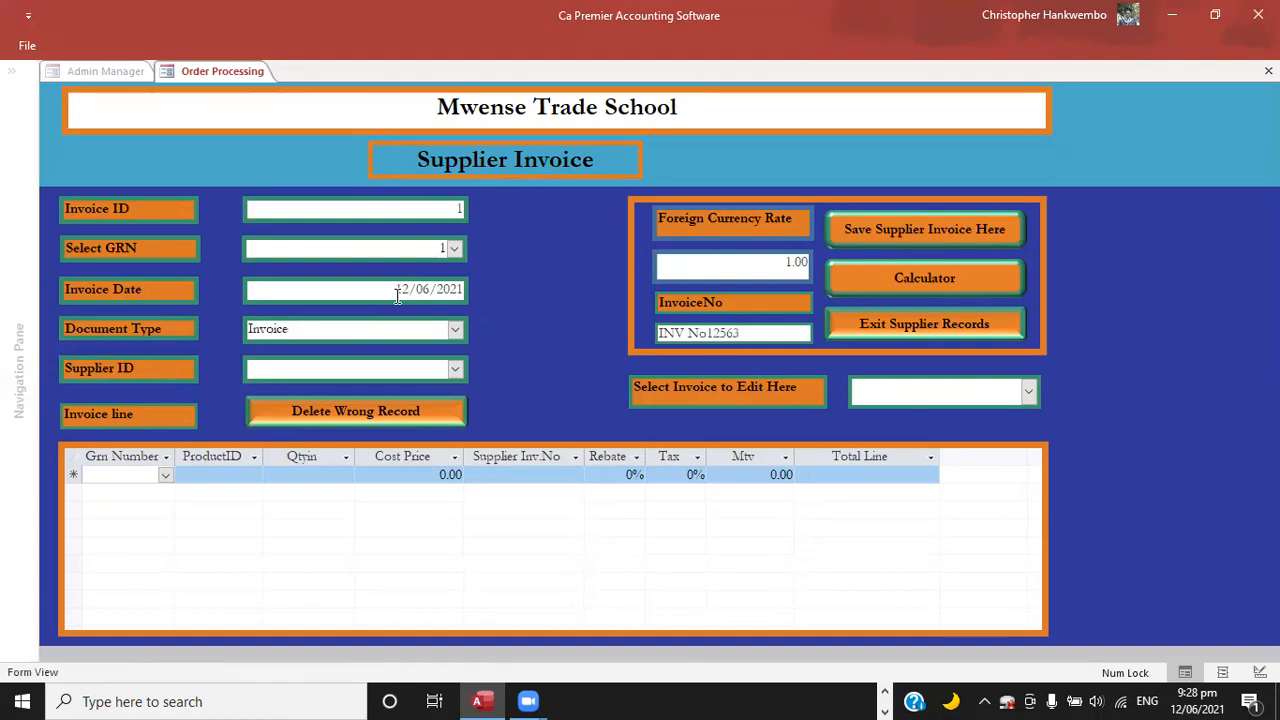
key("Tab")
Assign Book Hut Zambia Limited as the invoice's supplier, then save the invoice and exit the supplier records.
left_click(456, 370)
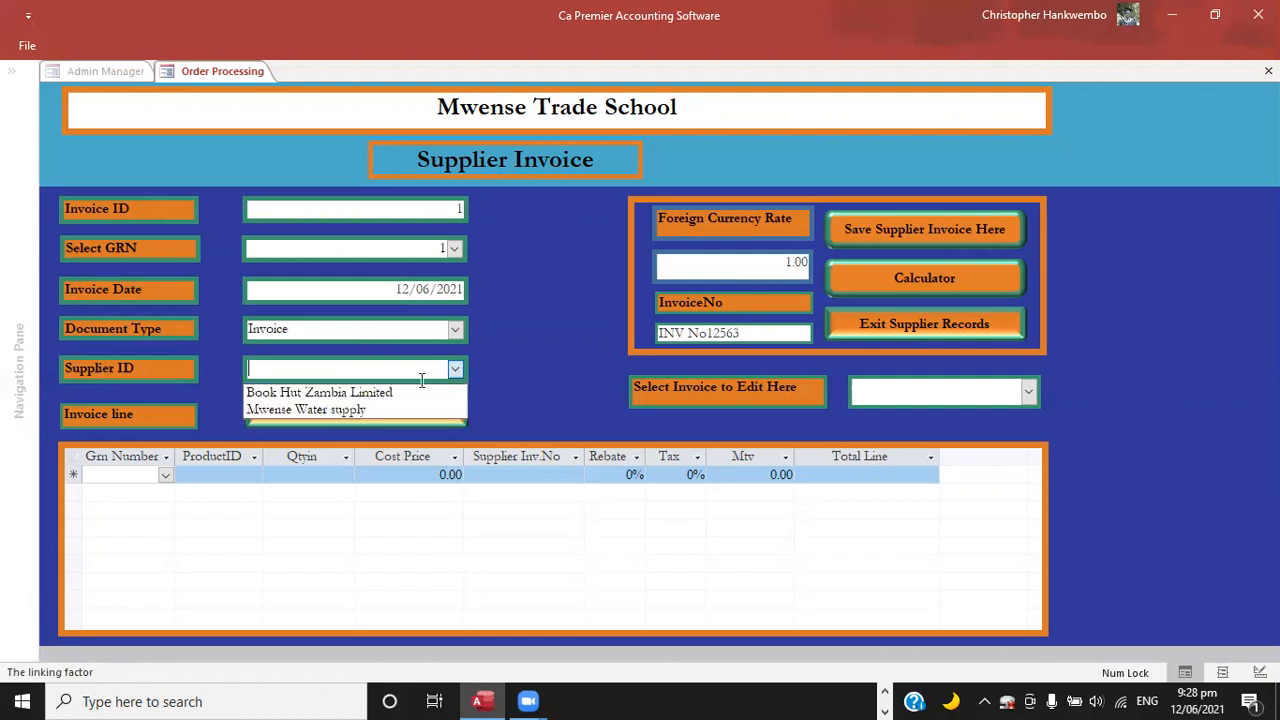
left_click(363, 393)
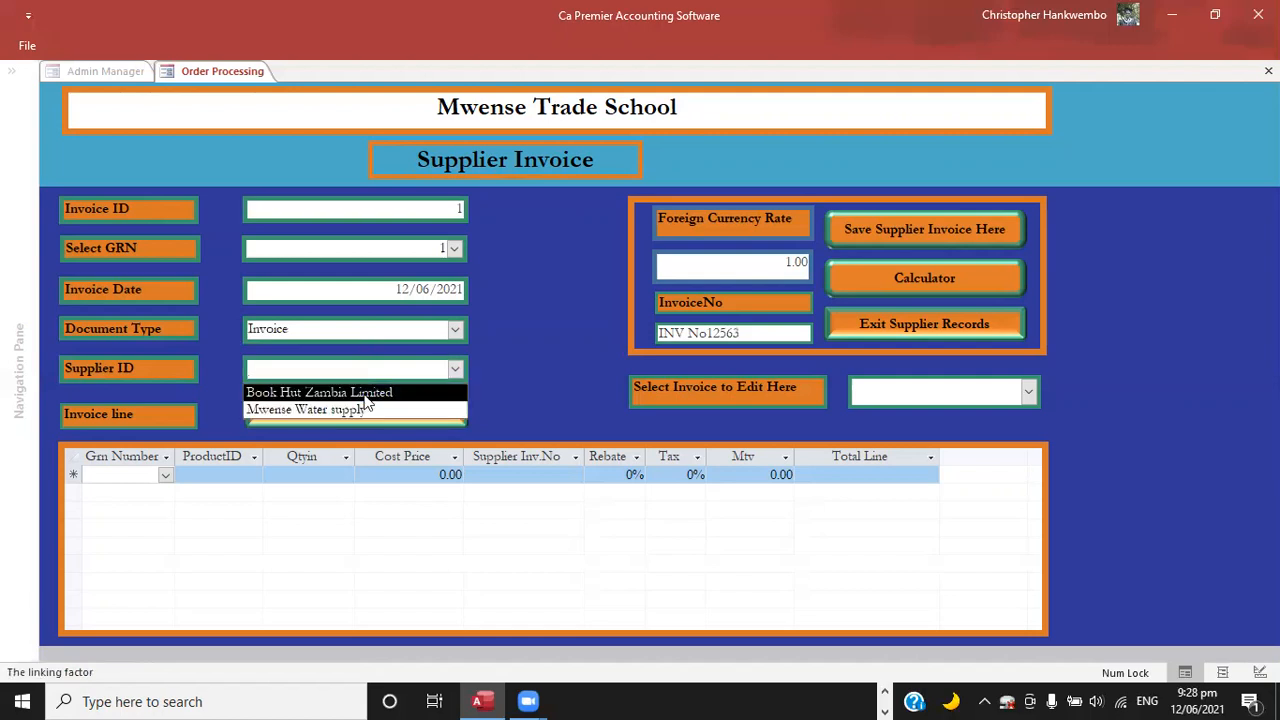
left_click(364, 394)
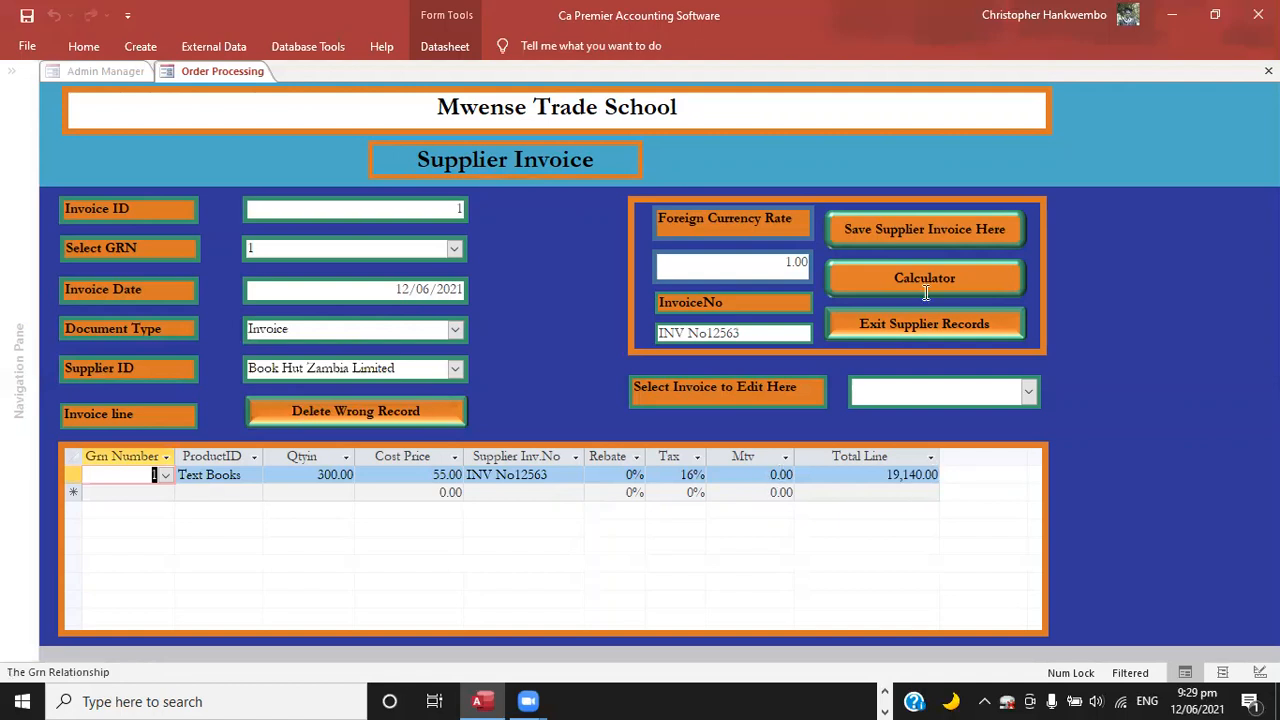
left_click(877, 229)
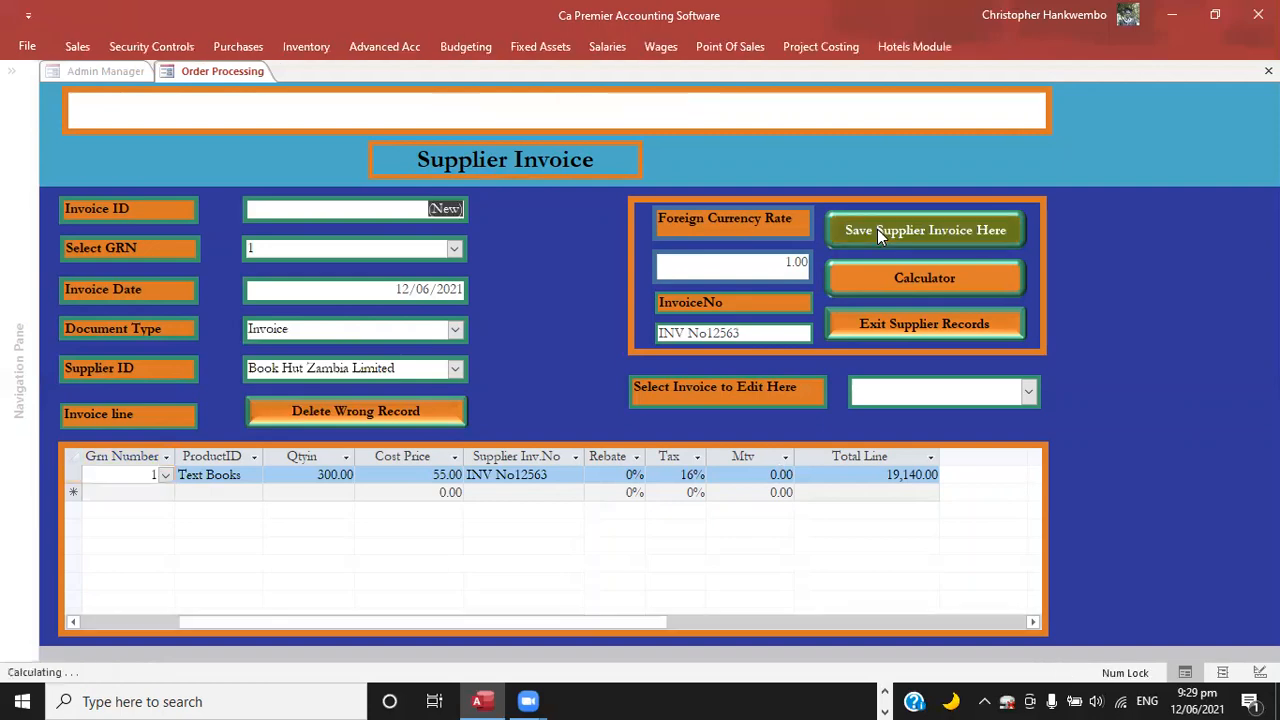
left_click(874, 318)
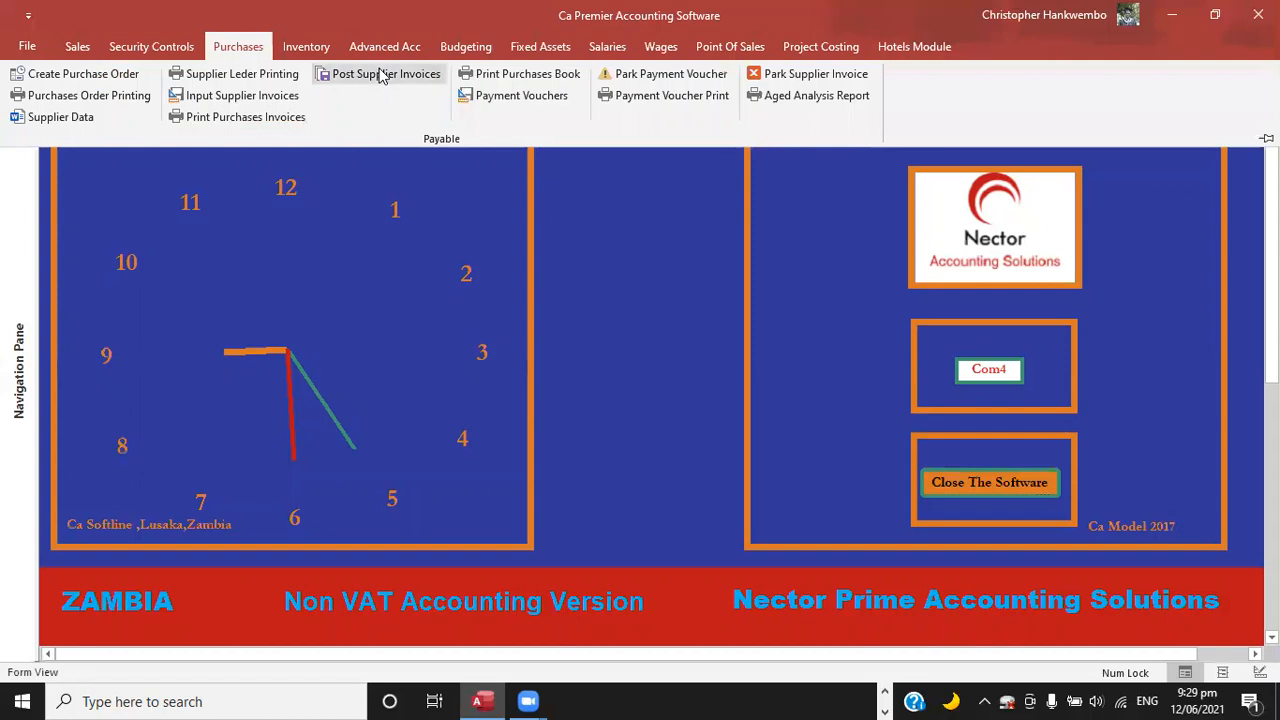
Set up the purchases journal posting for journal 1, matched to goods received note 1, with the status Posting.
left_click(383, 75)
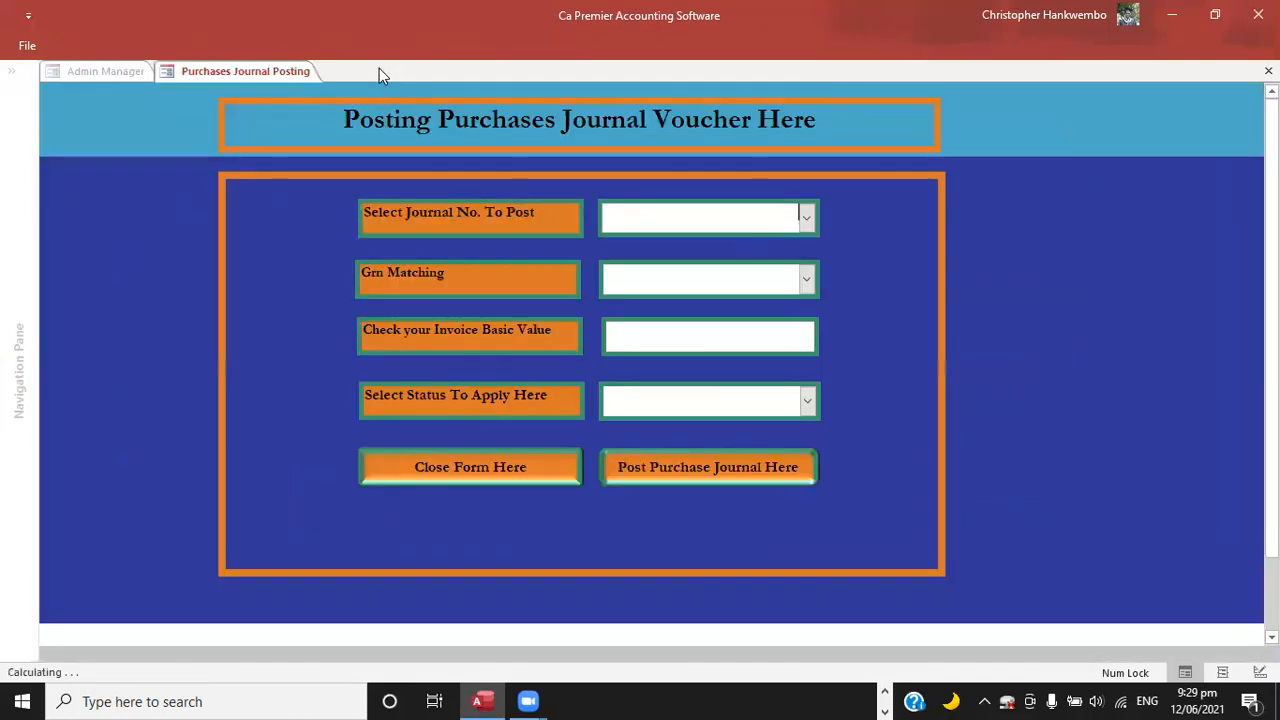
left_click(806, 219)
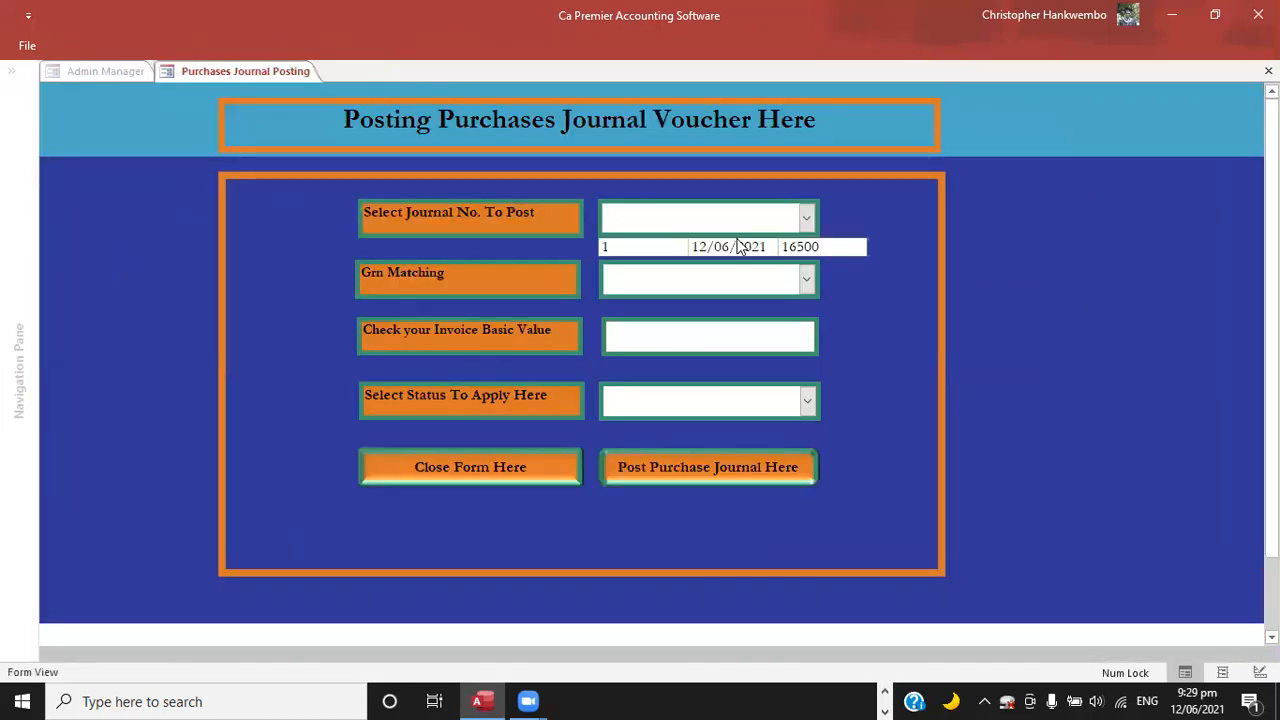
left_click(699, 255)
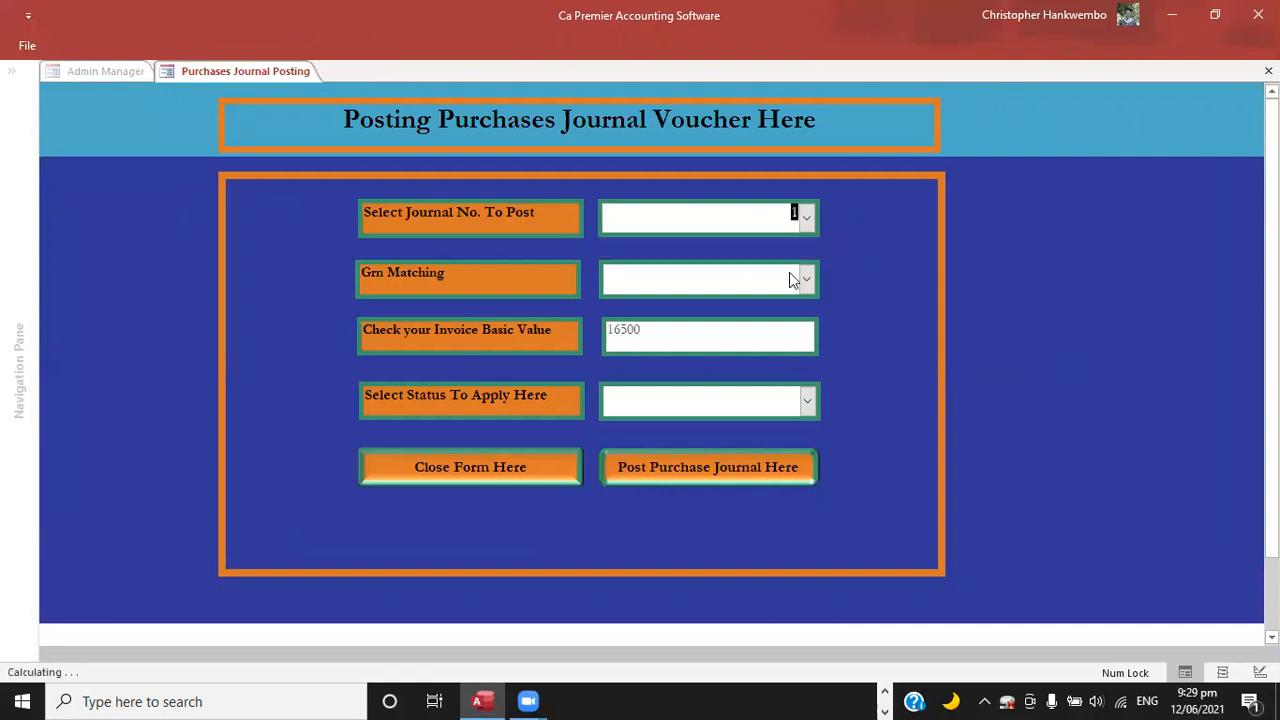
left_click(656, 296)
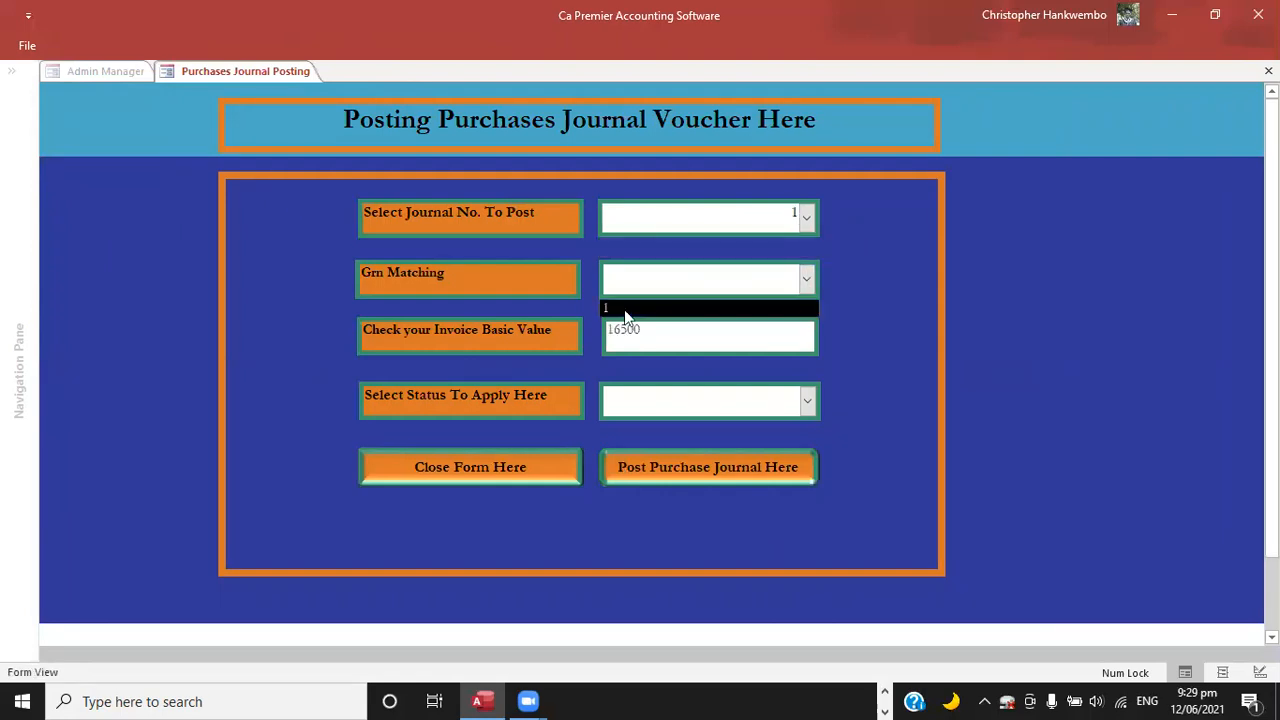
left_click(621, 318)
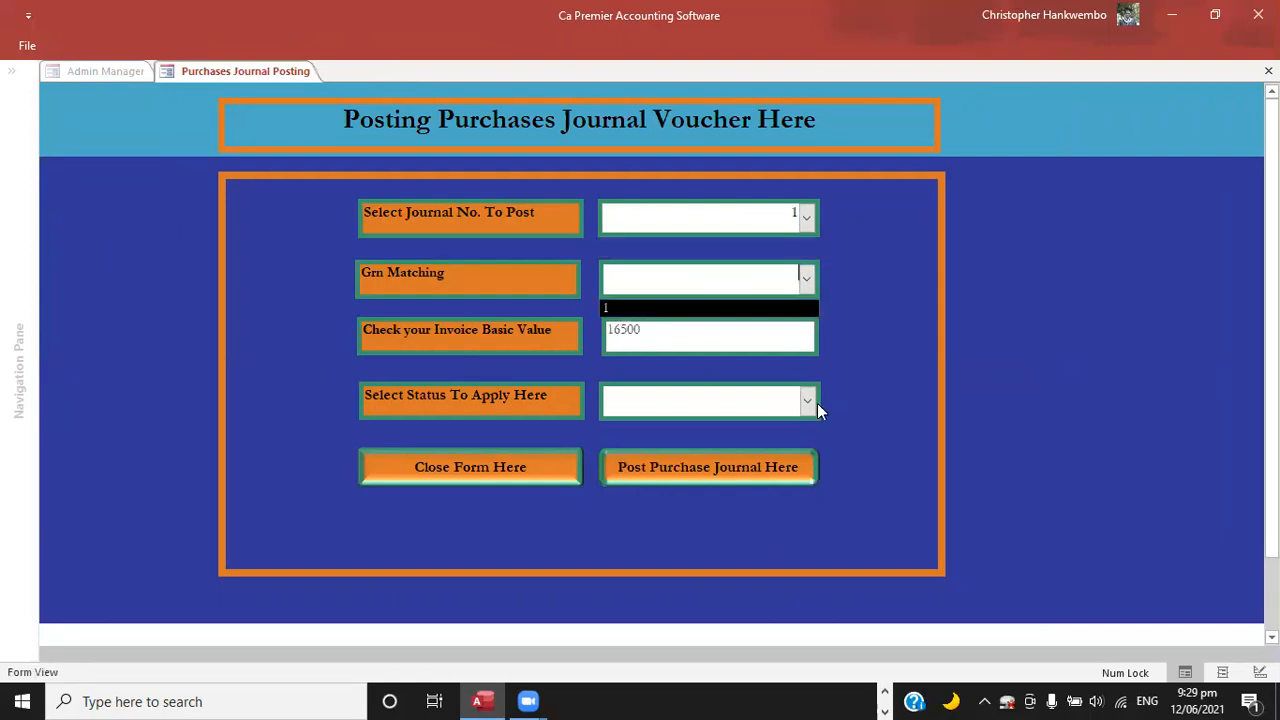
left_click(647, 418)
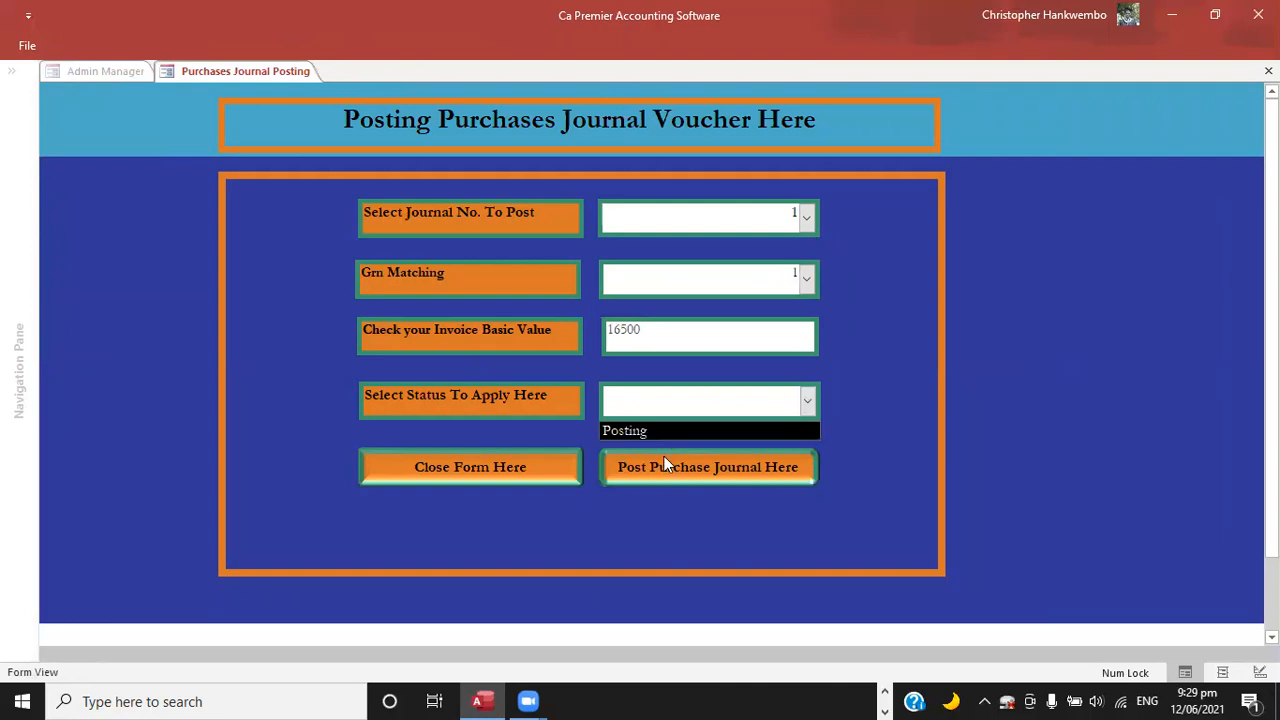
Post the purchase journal, acknowledge the messages and close the posting form.
left_click(664, 466)
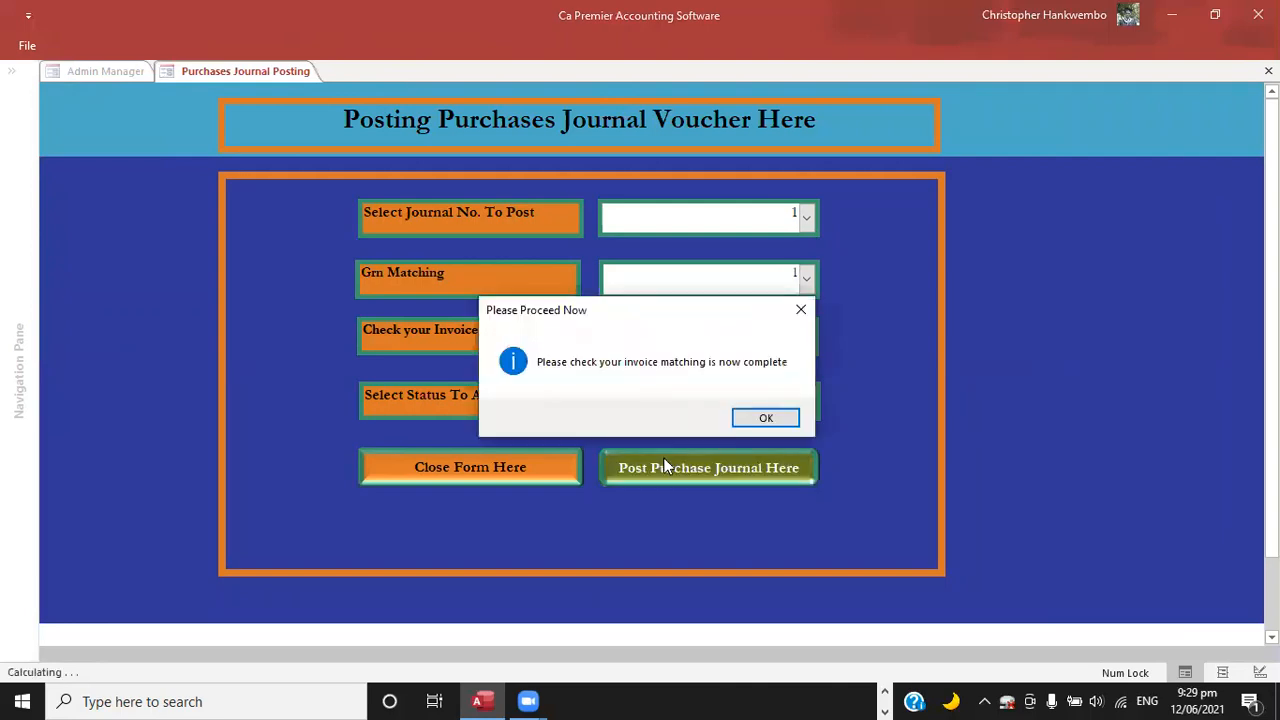
left_click(766, 419)
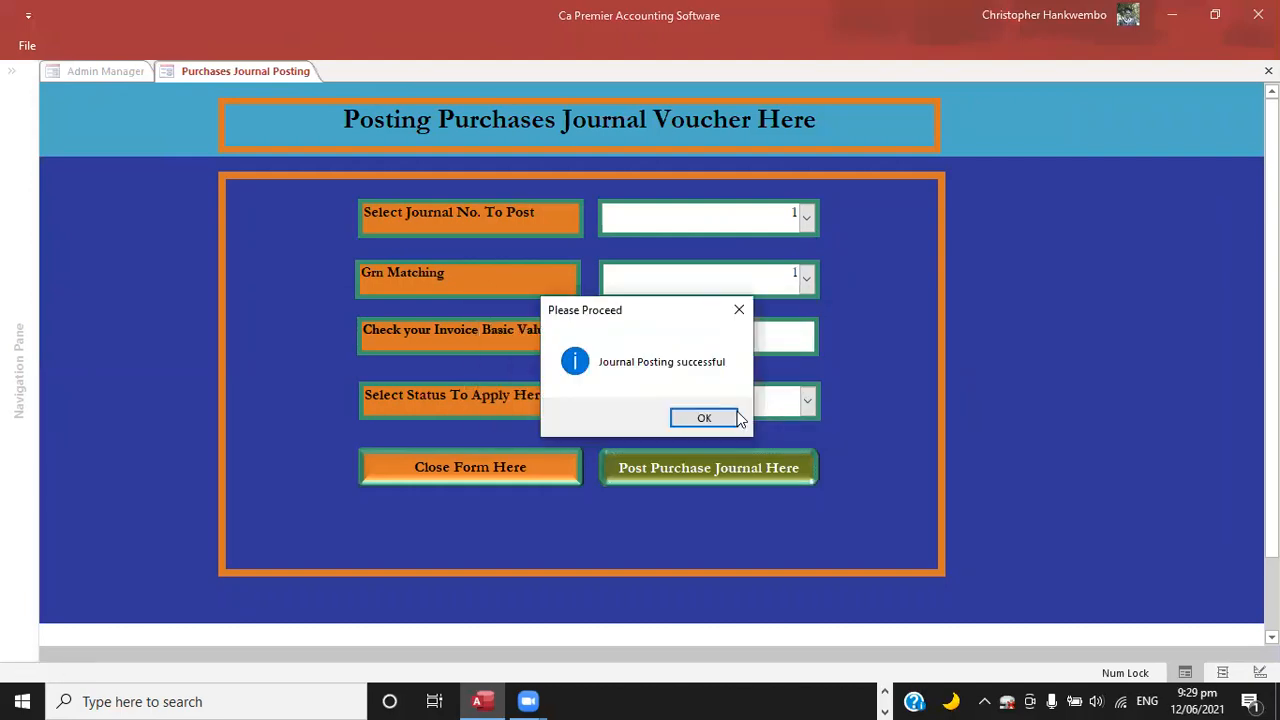
key("Return")
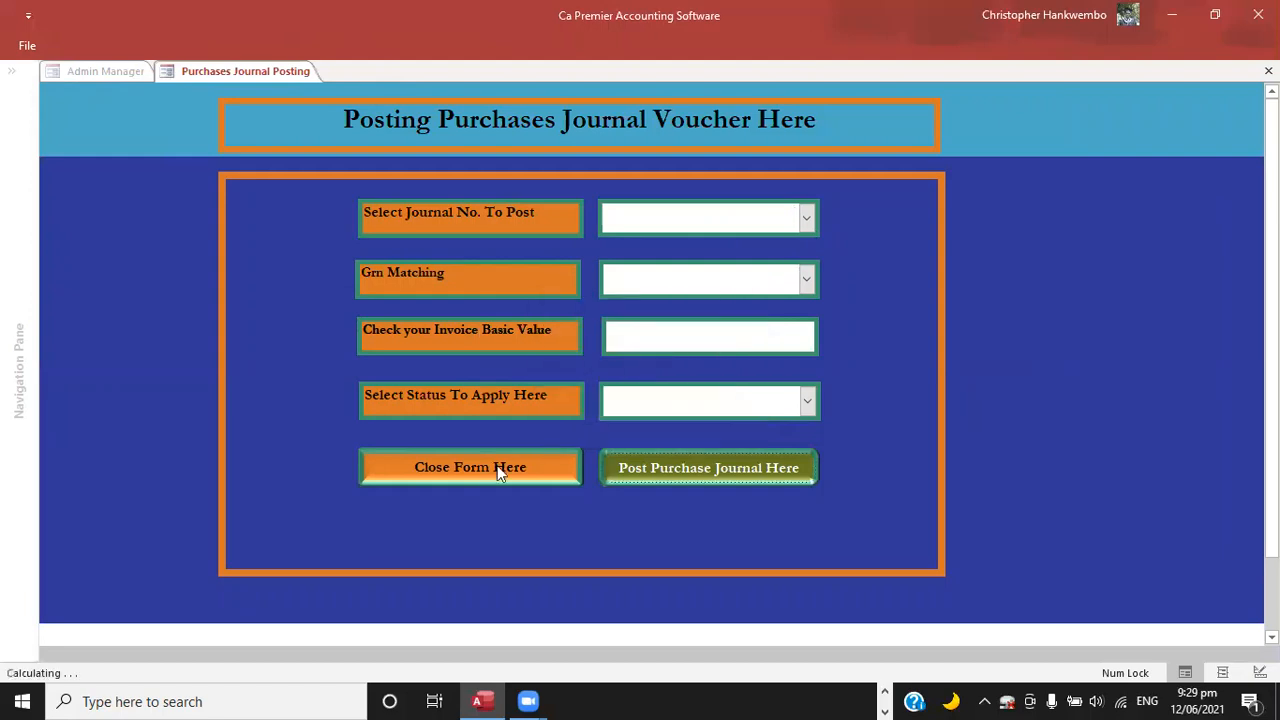
left_click(497, 467)
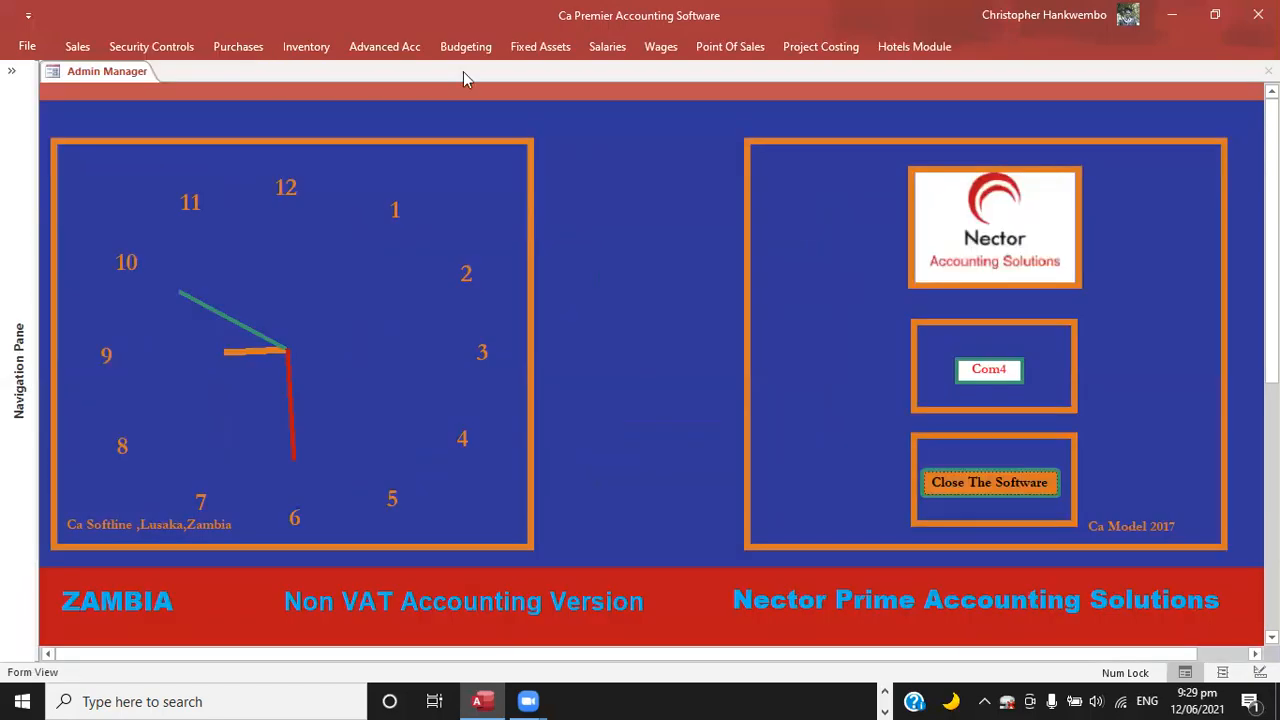
Preview the monthly trial balance with both month-end dates set to 12/06/2021.
left_click(398, 52)
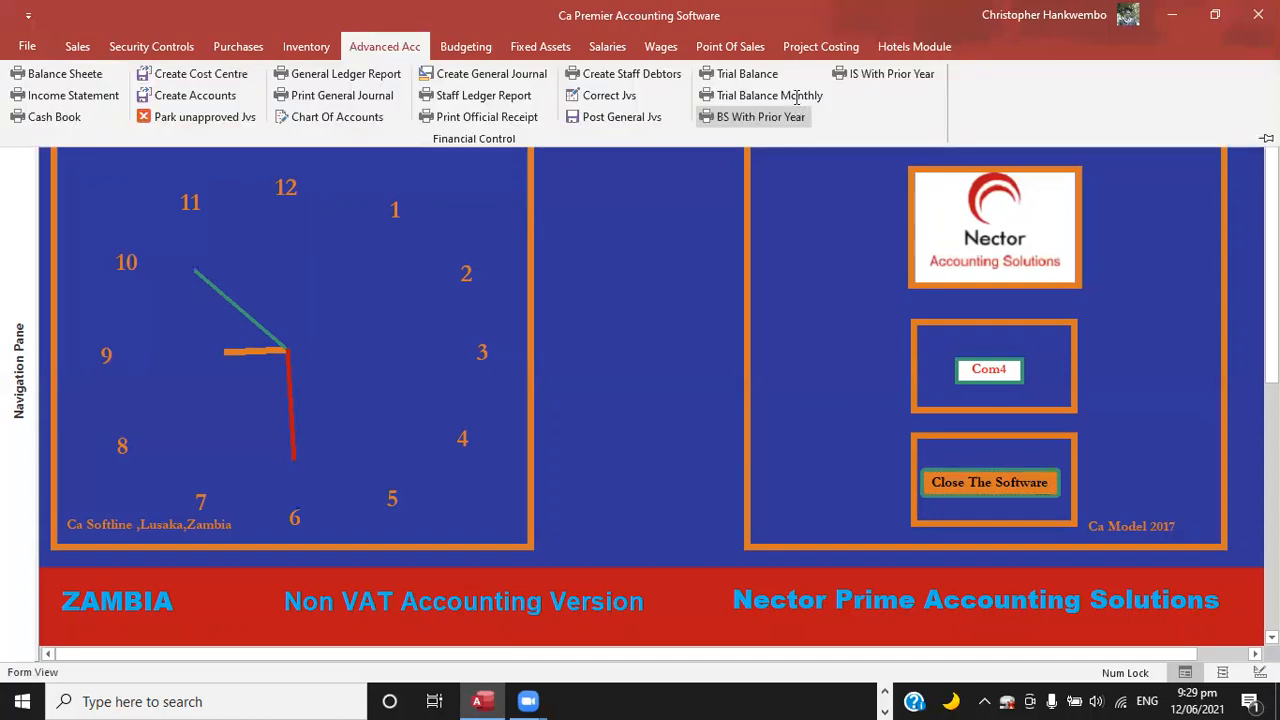
left_click(797, 97)
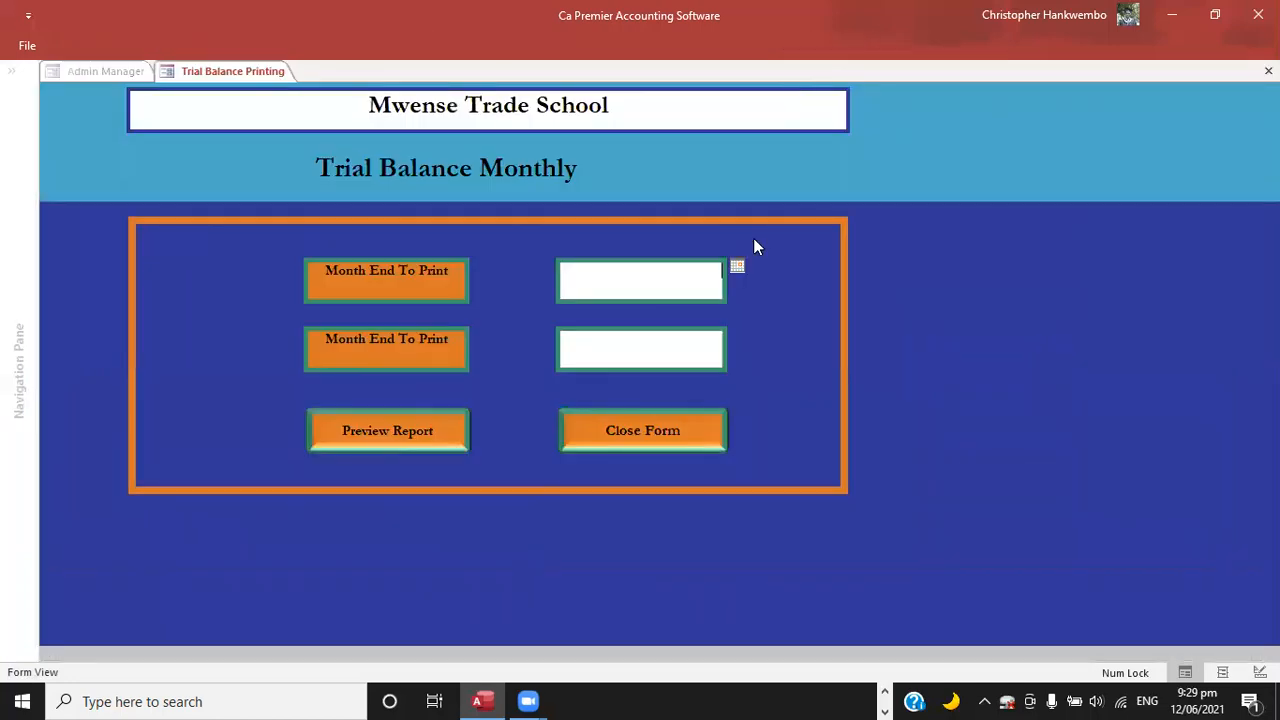
left_click(737, 268)
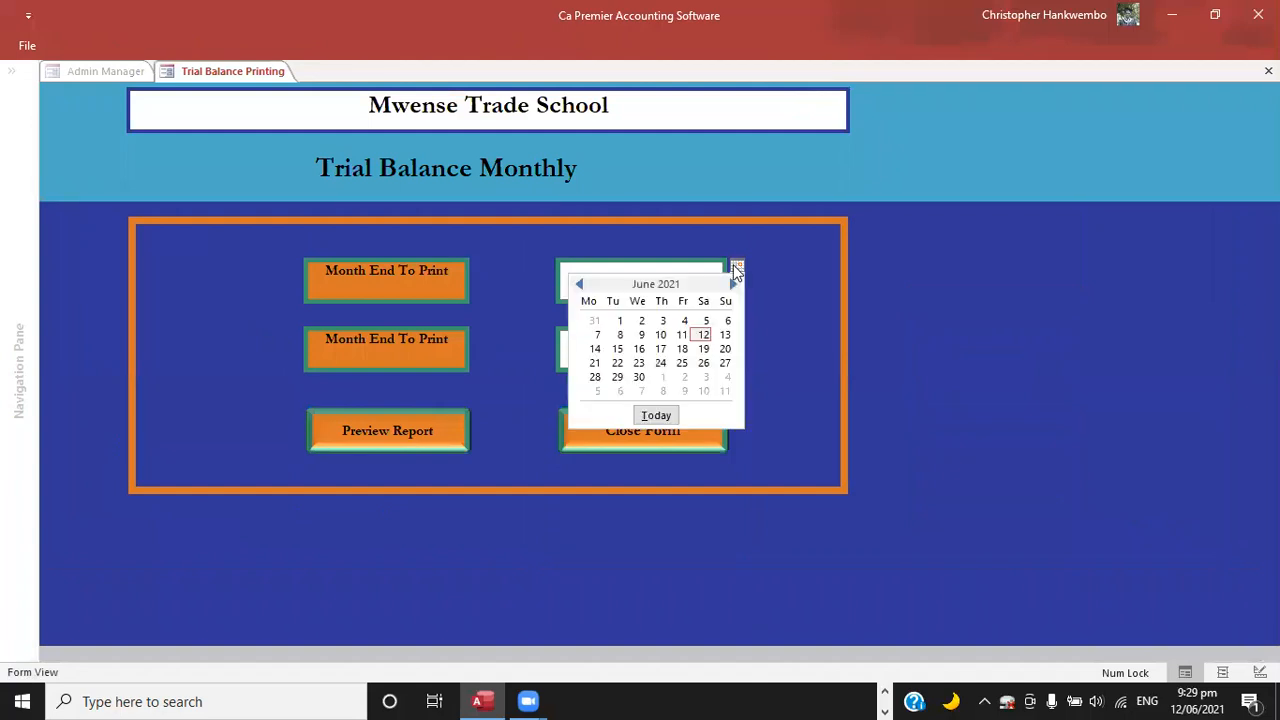
left_click(704, 336)
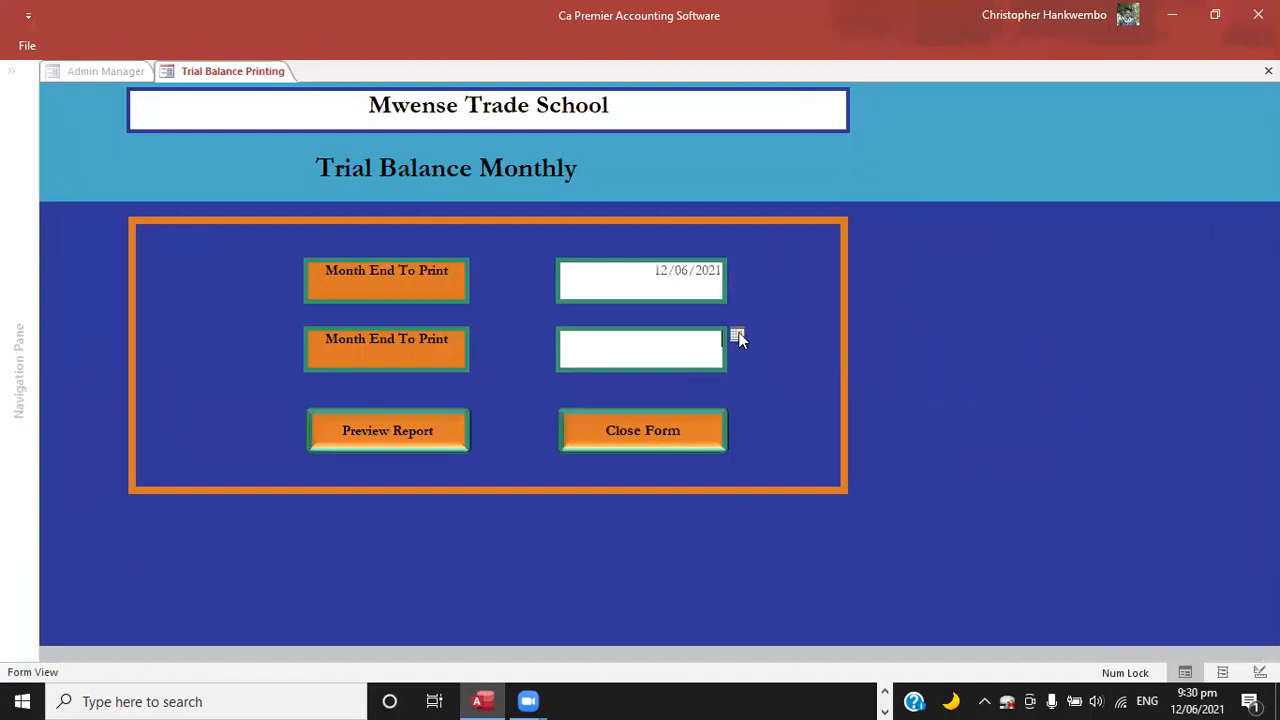
left_click(737, 337)
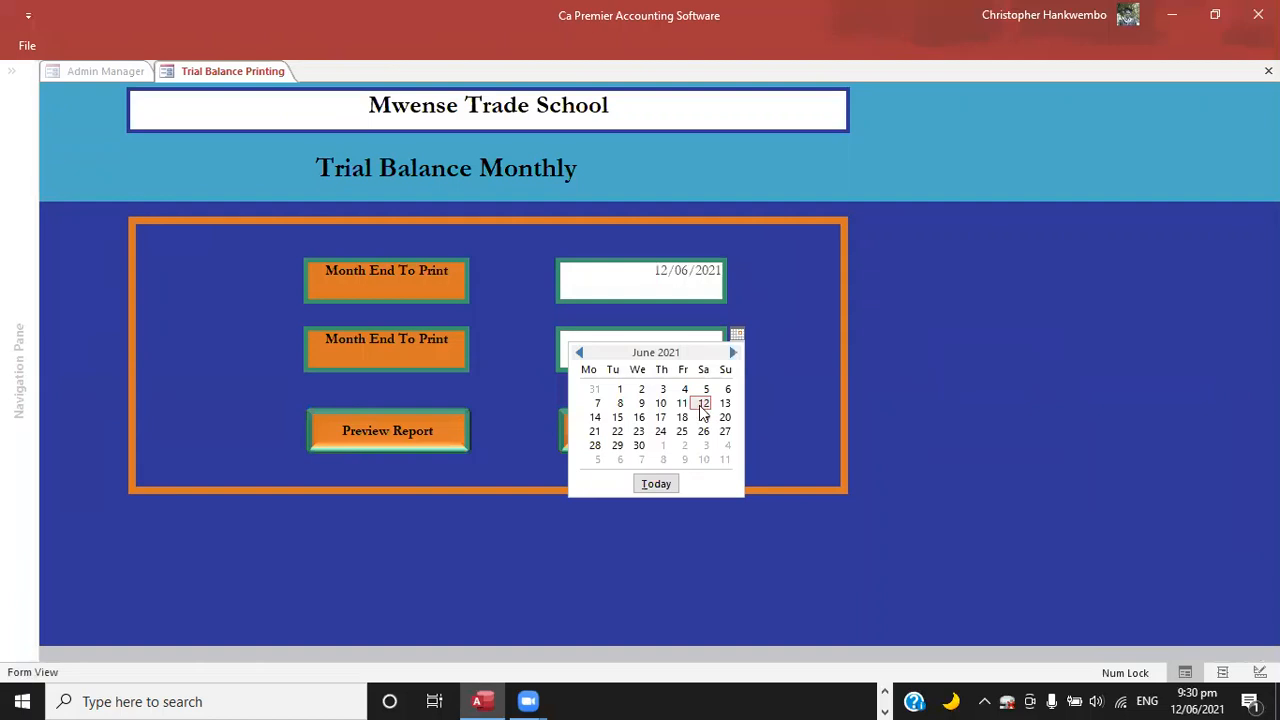
left_click(704, 405)
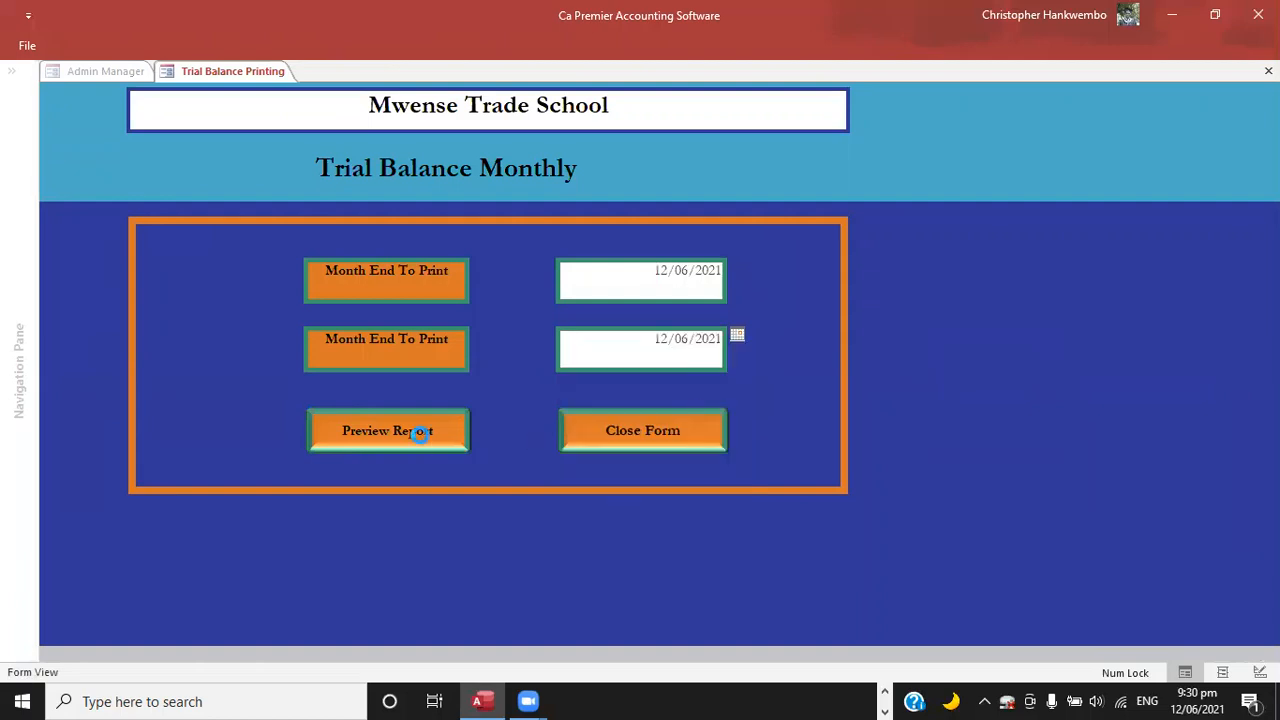
left_click(420, 432)
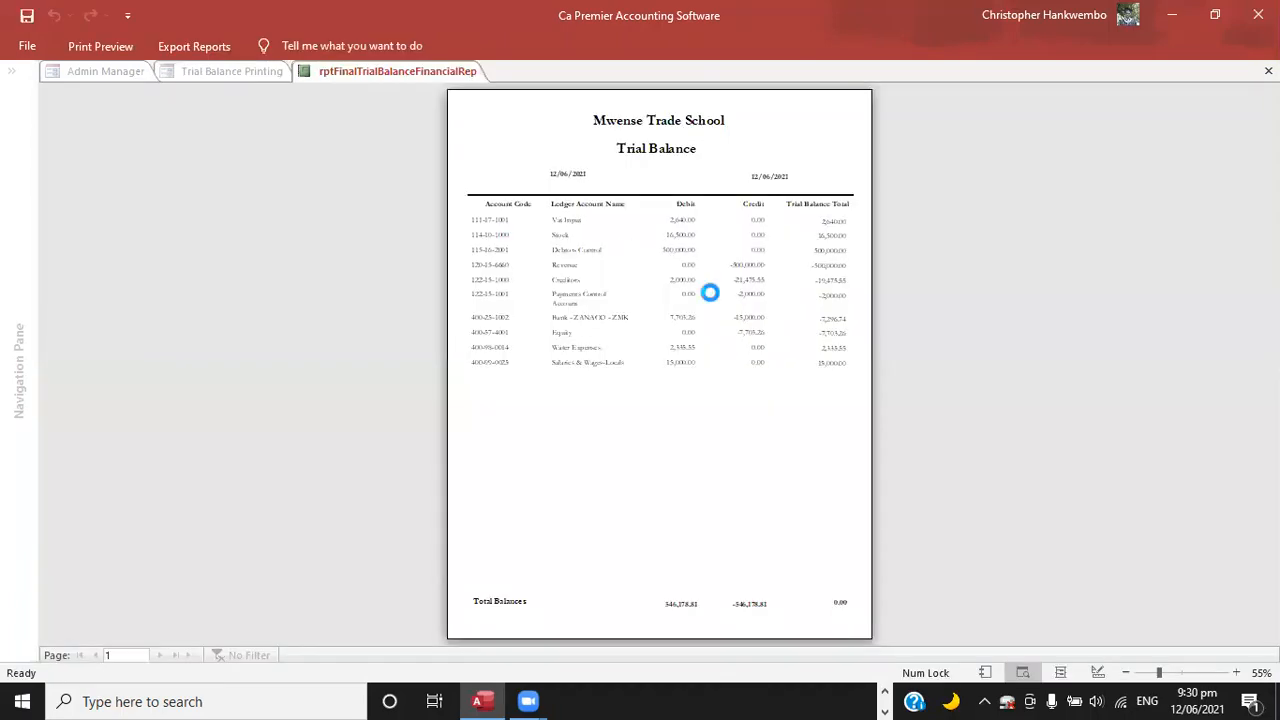
Examine the trial balance's account entries and total balances, then close the report and its form.
left_click(700, 251)
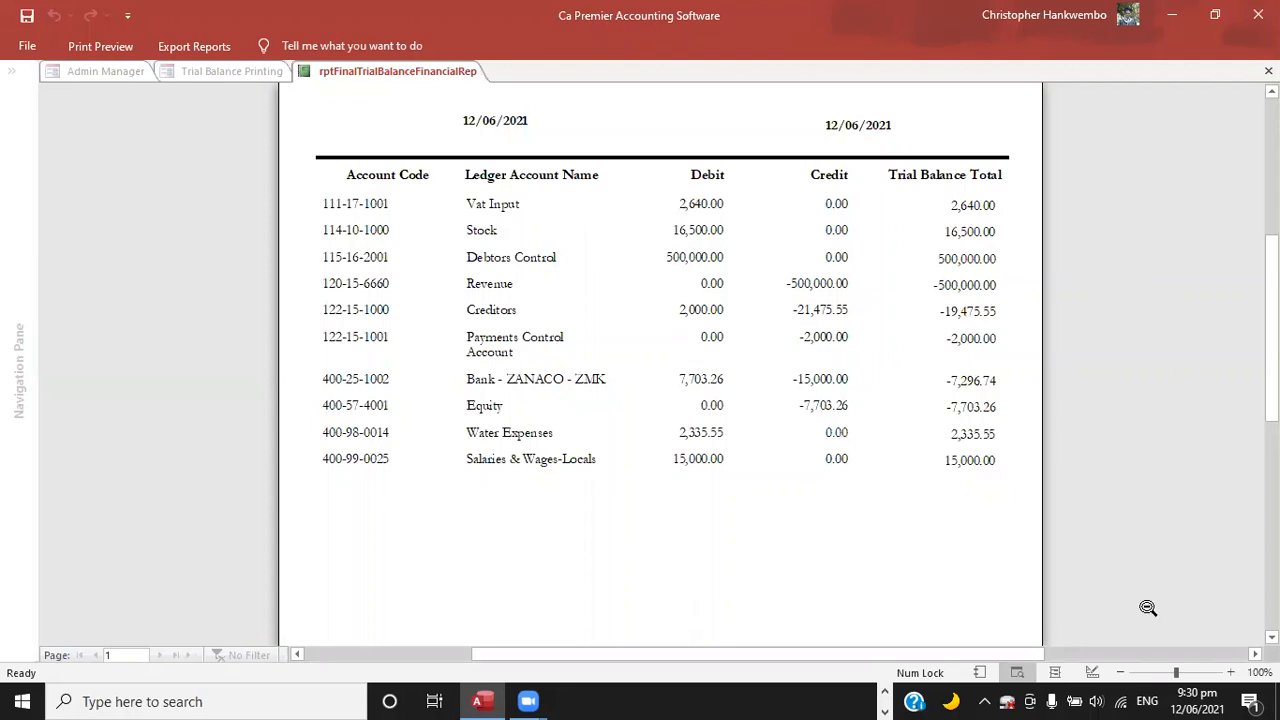
scroll(660, 300, "down", 1)
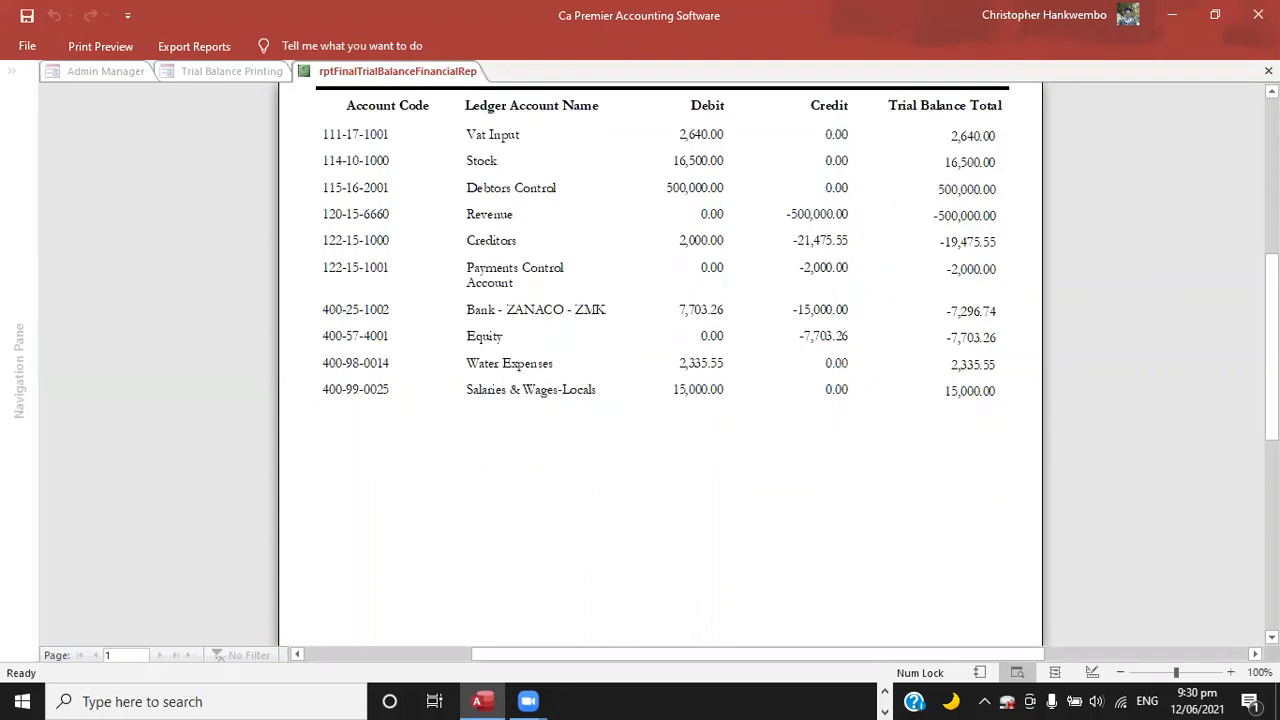
scroll(660, 360, "down", 2)
scroll(982, 573, "down", 2)
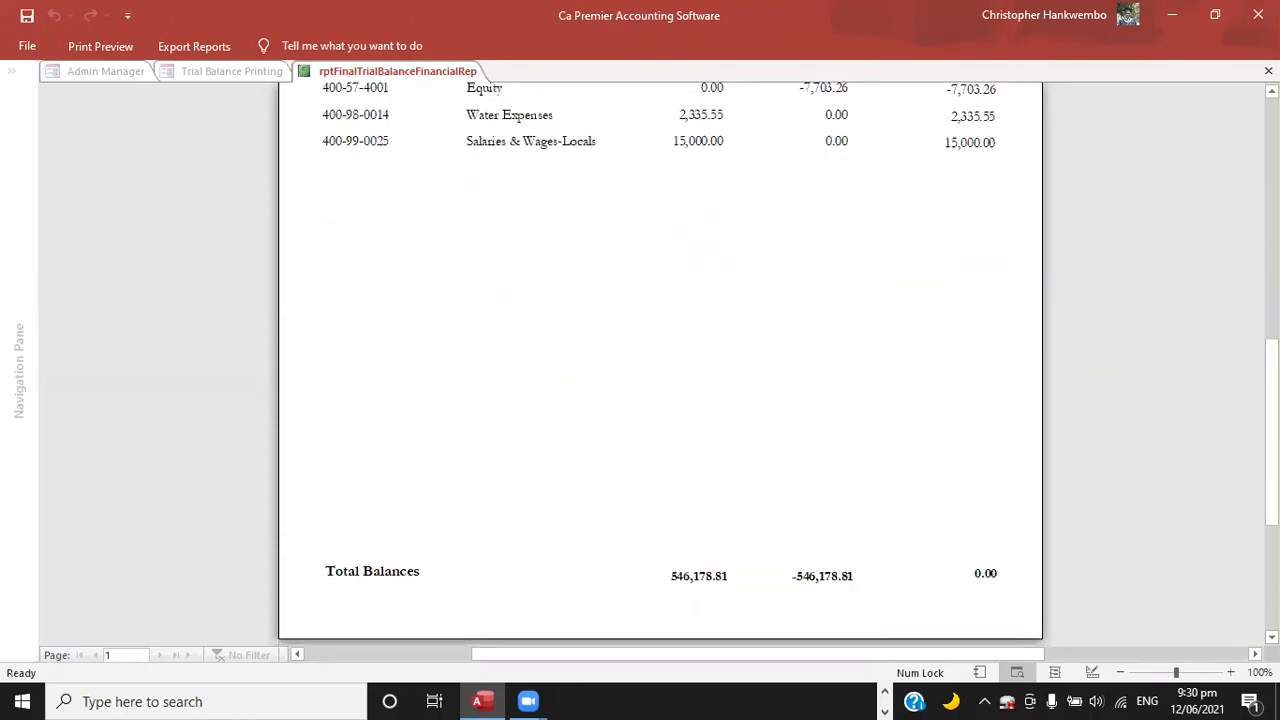
scroll(660, 360, "up", 1)
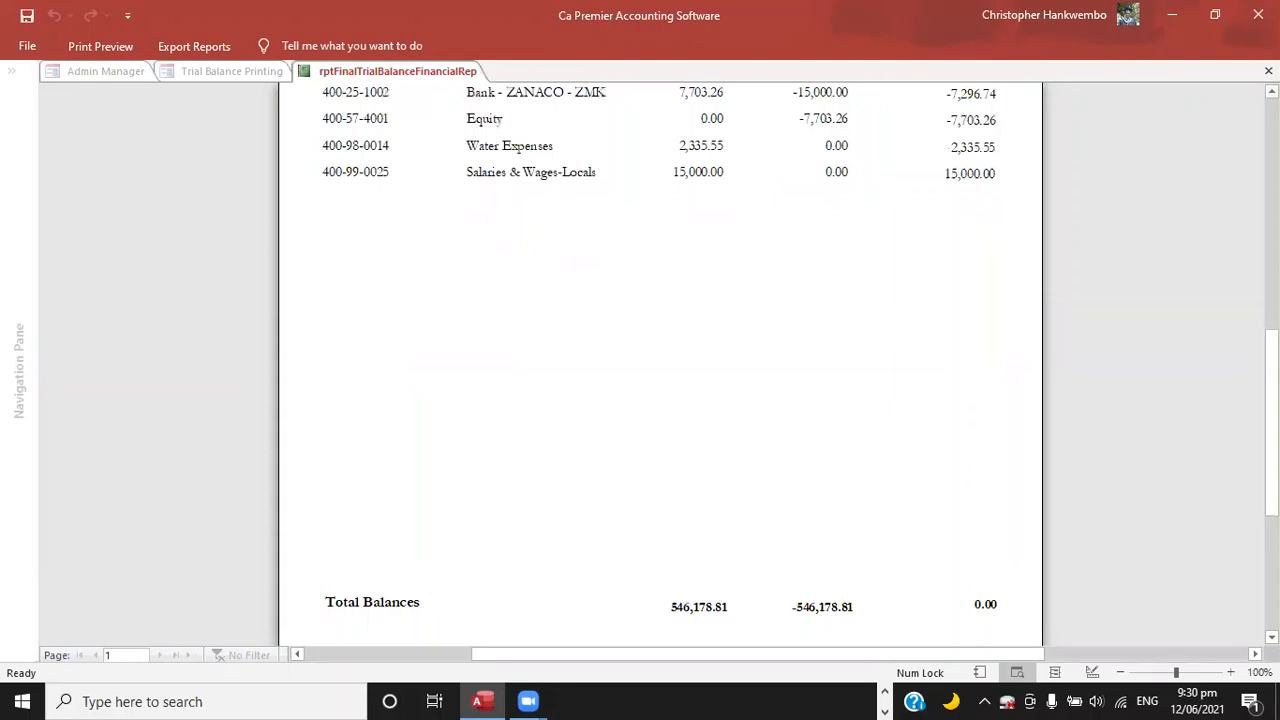
scroll(660, 360, "up", 5)
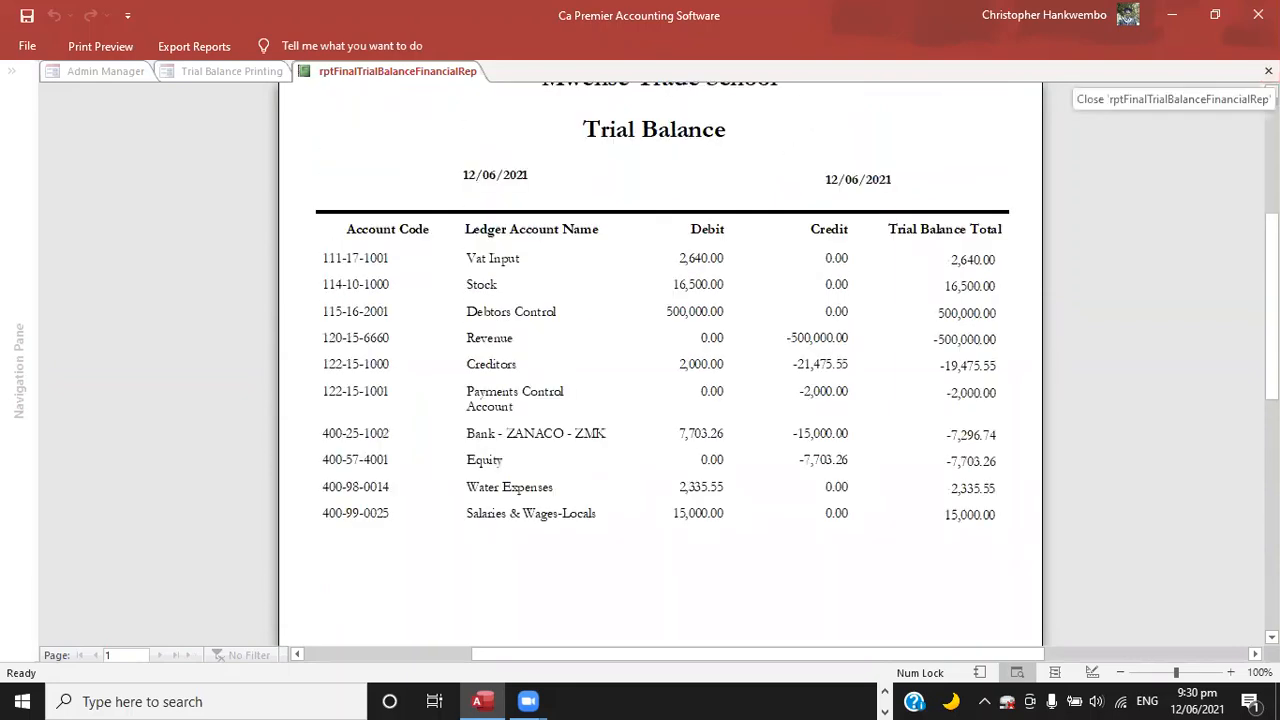
scroll(660, 360, "up", 3)
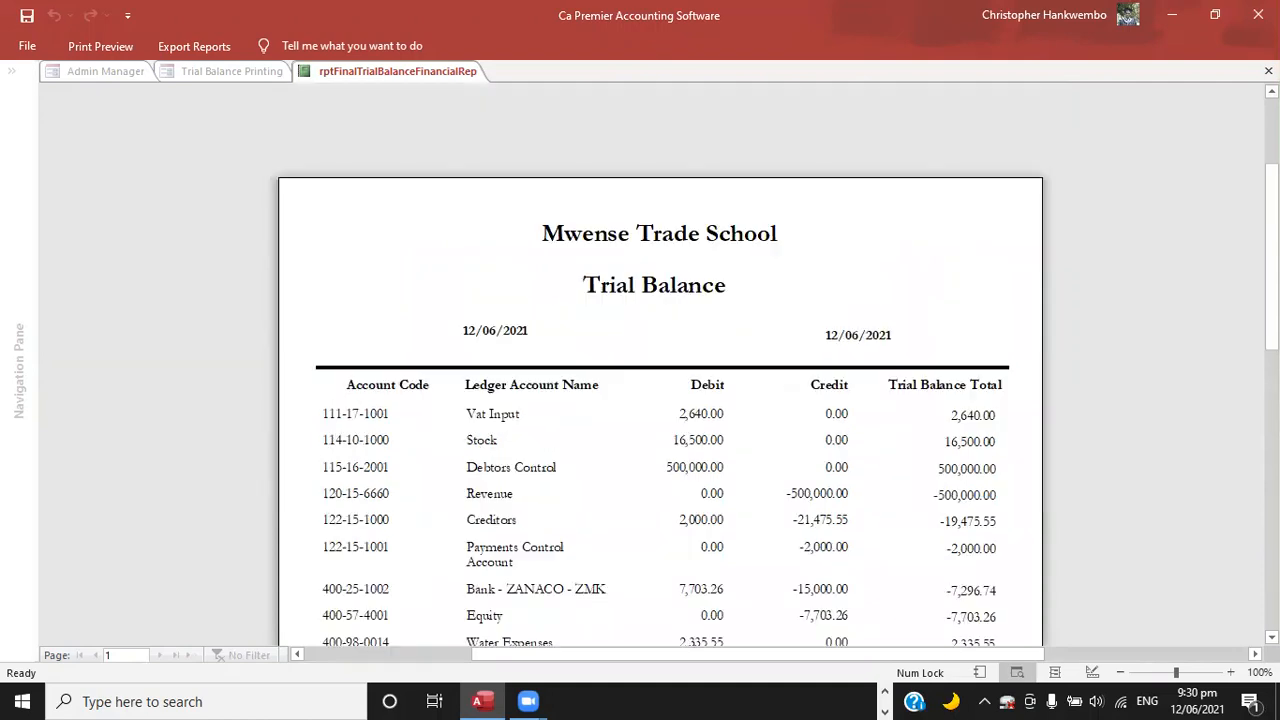
left_click(1268, 71)
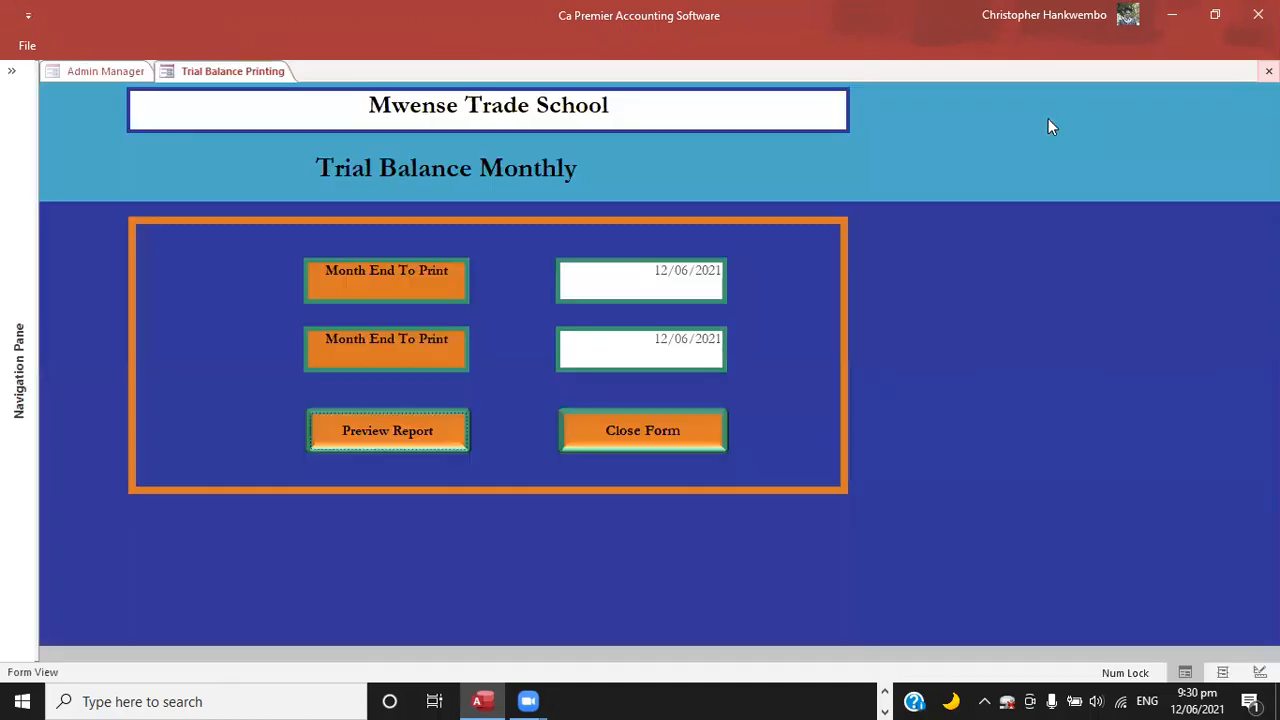
left_click(637, 428)
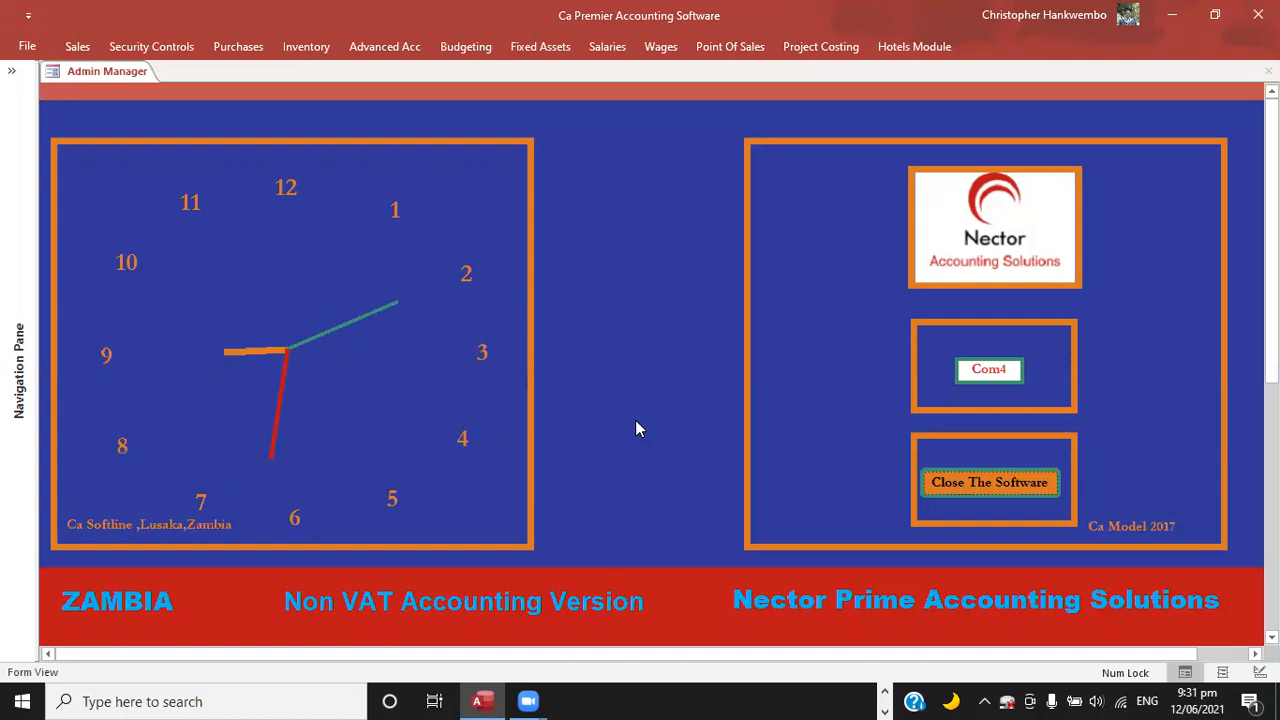
Add a new product and service record in the inventory product codes and name it Board Fees.
left_click(300, 50)
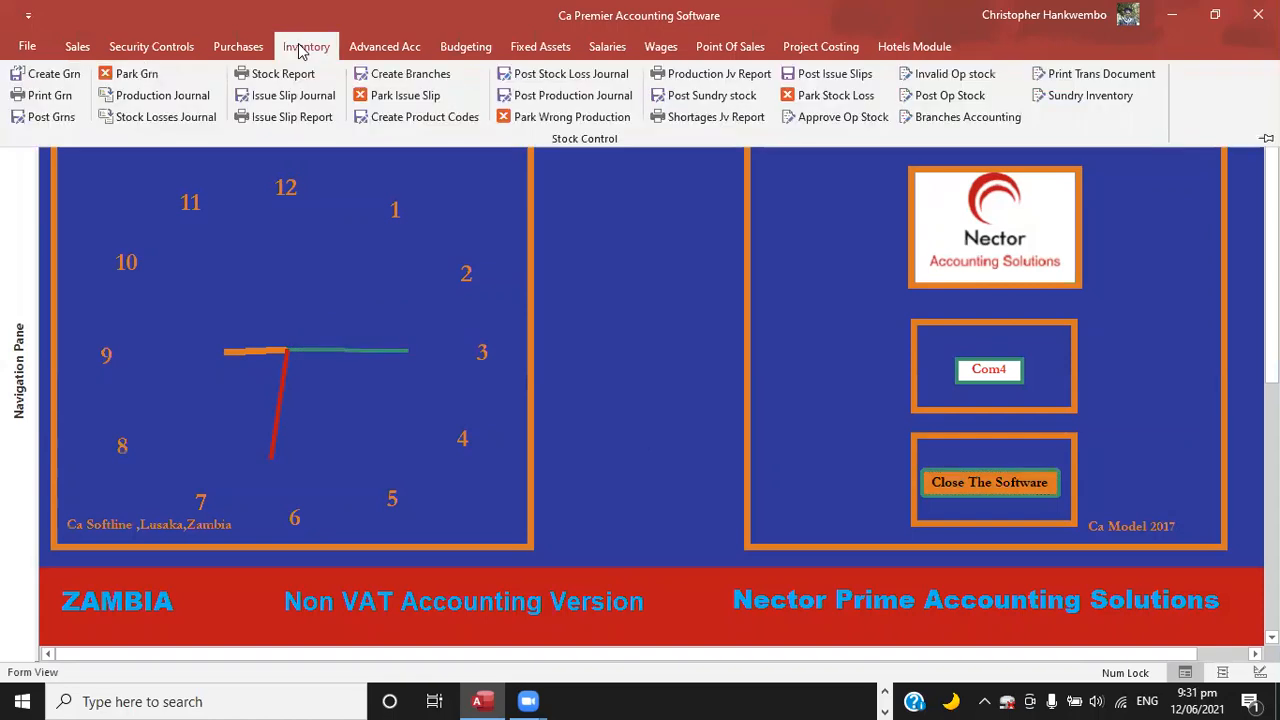
left_click(426, 118)
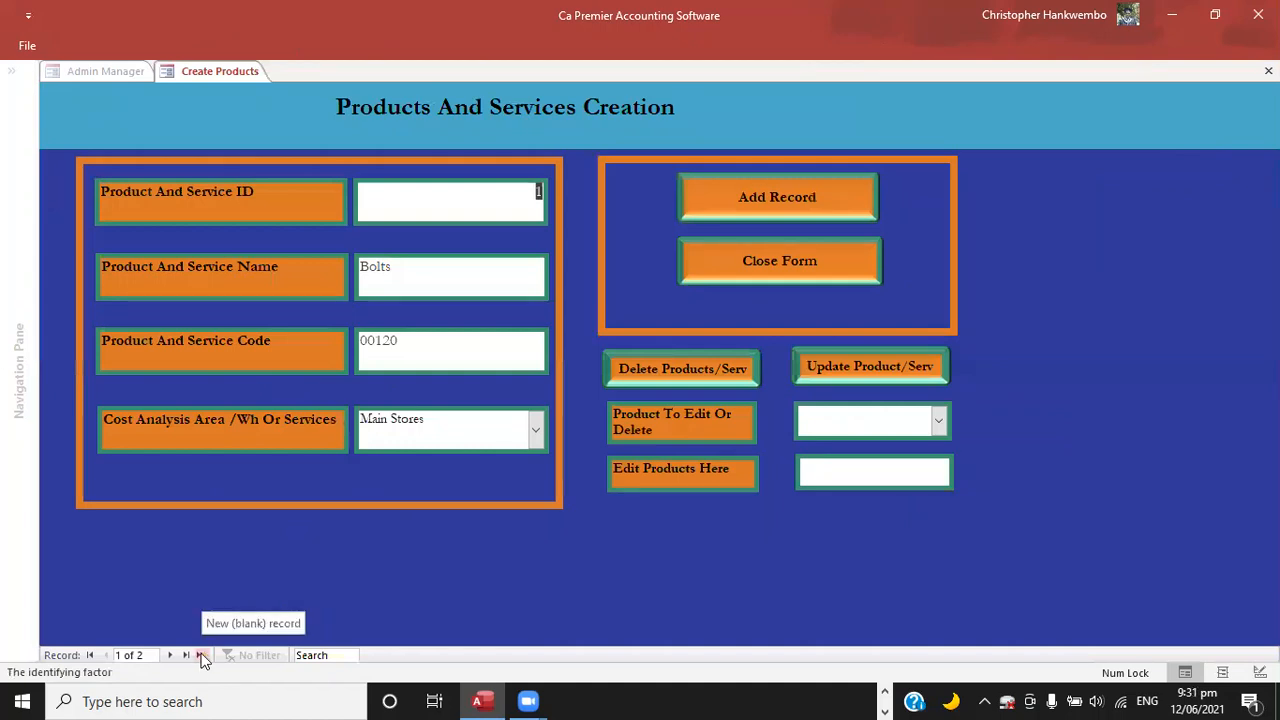
left_click(767, 196)
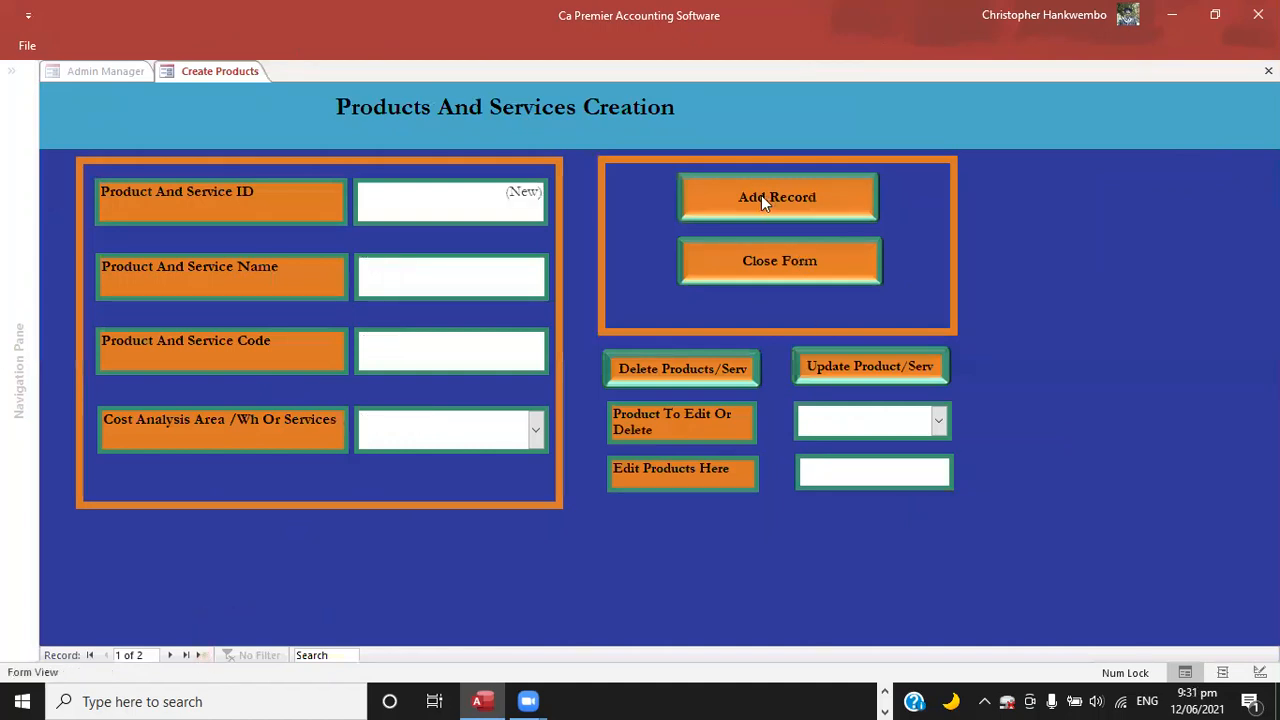
left_click(390, 279)
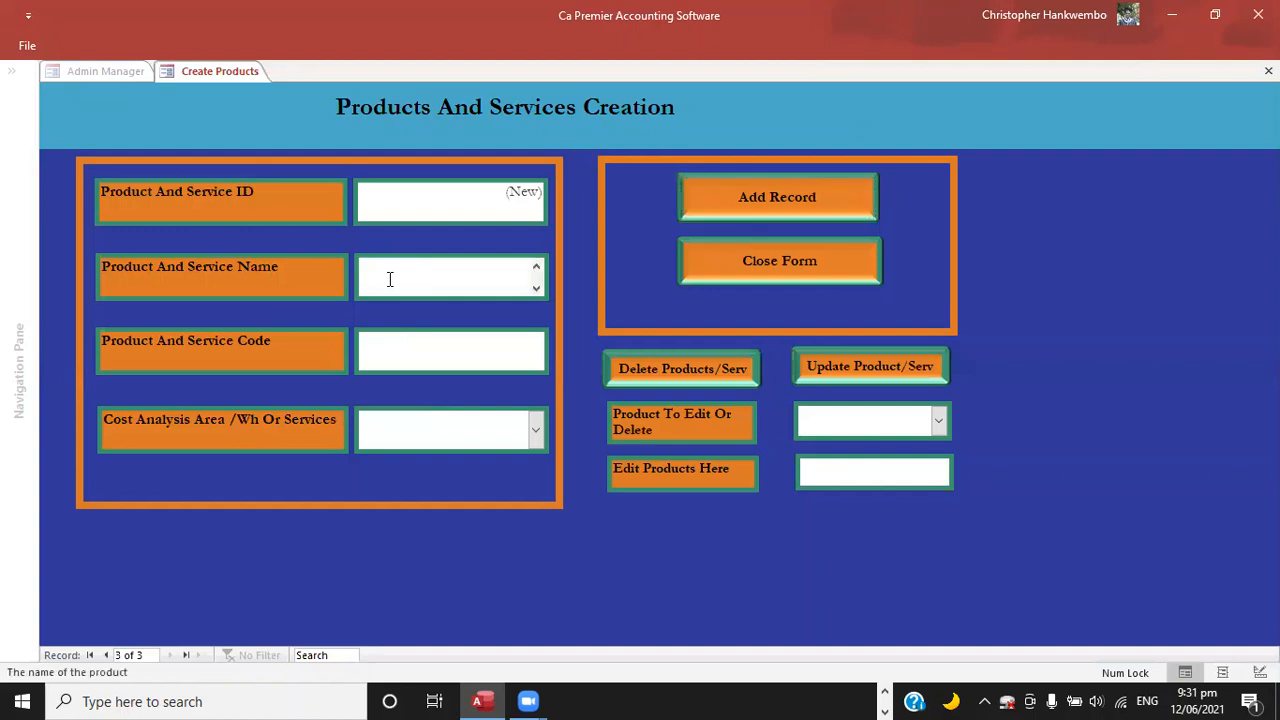
type("Board Fee")
key("Tab")
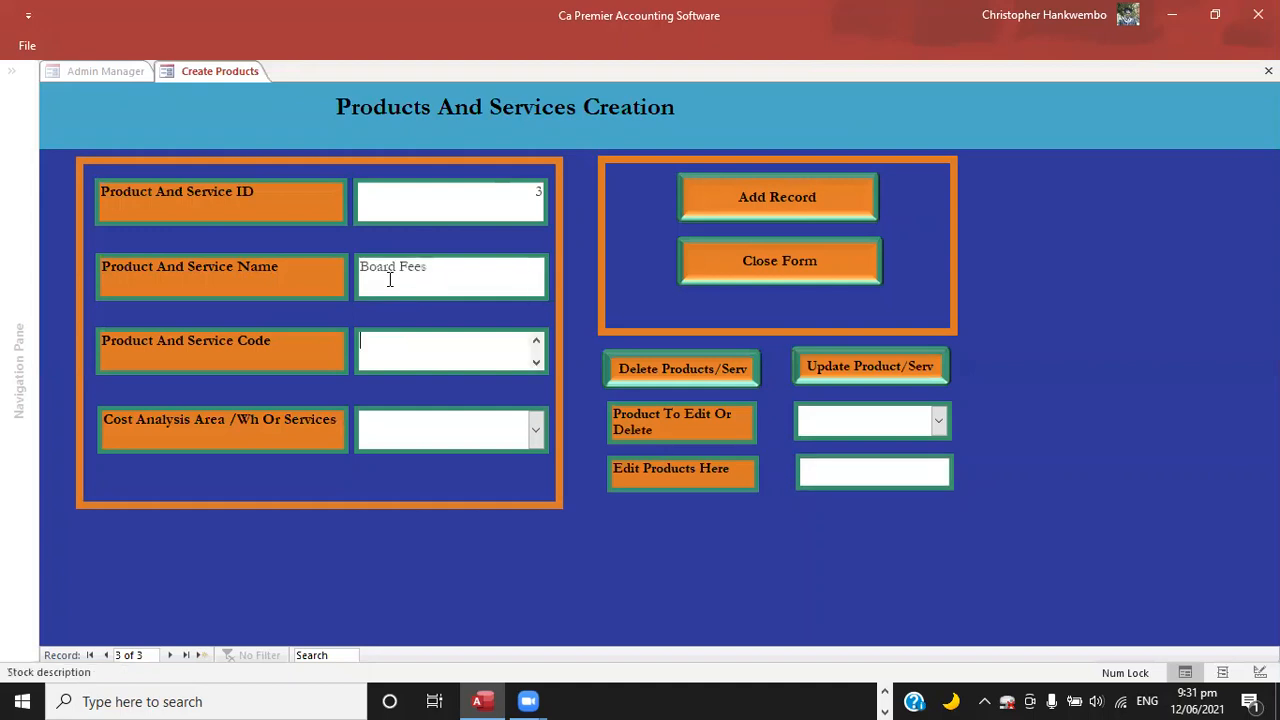
Set the Board Fees product code to 1000 and its cost analysis area to Main Stores.
type("1000")
key("Tab")
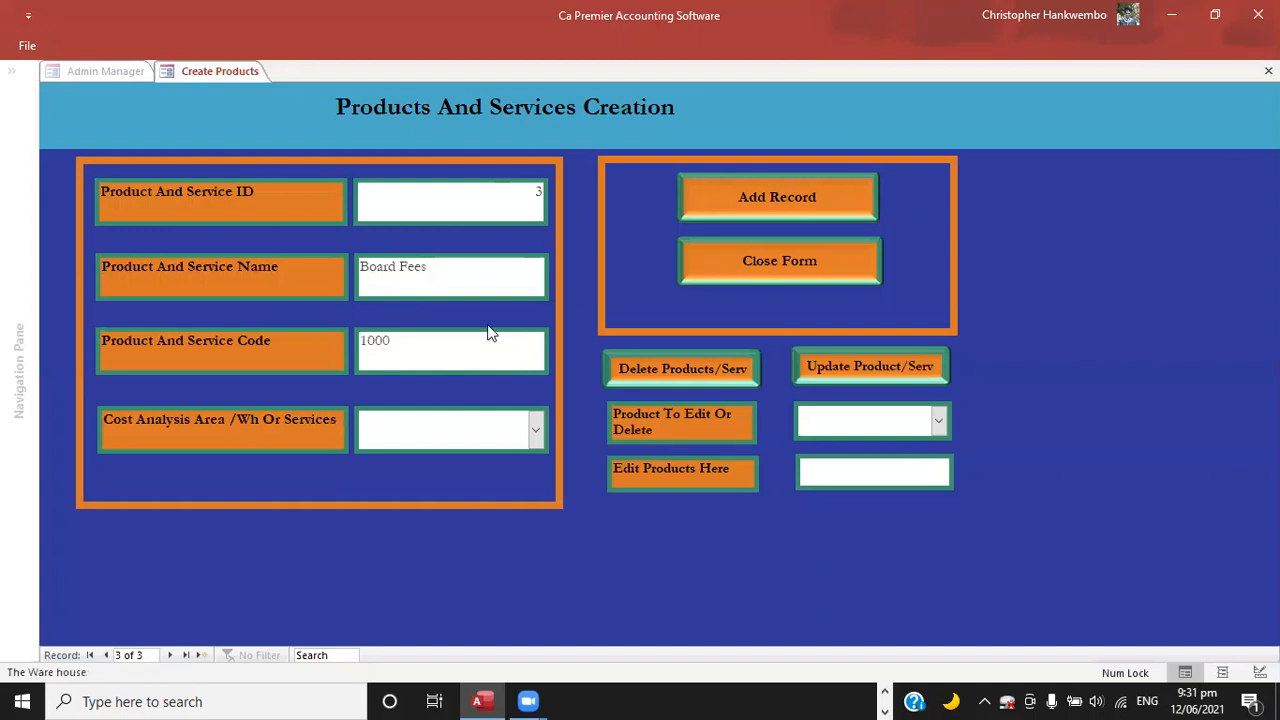
left_click(536, 436)
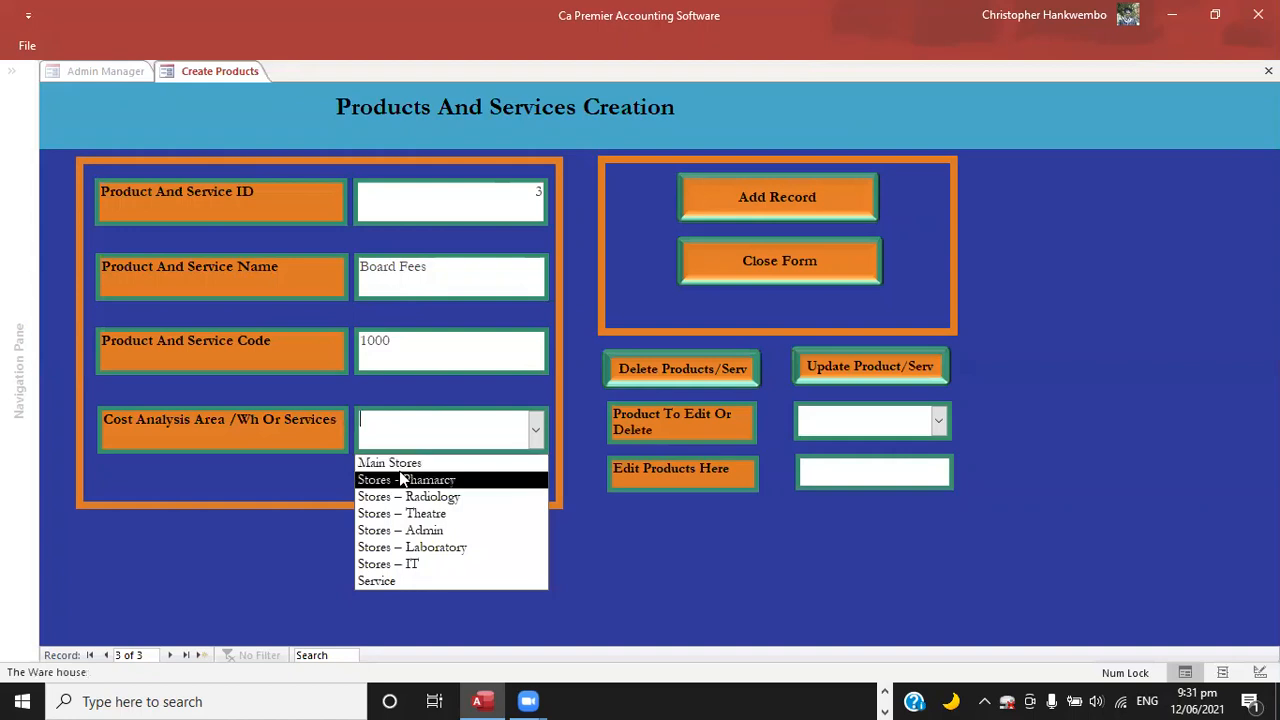
left_click(517, 460)
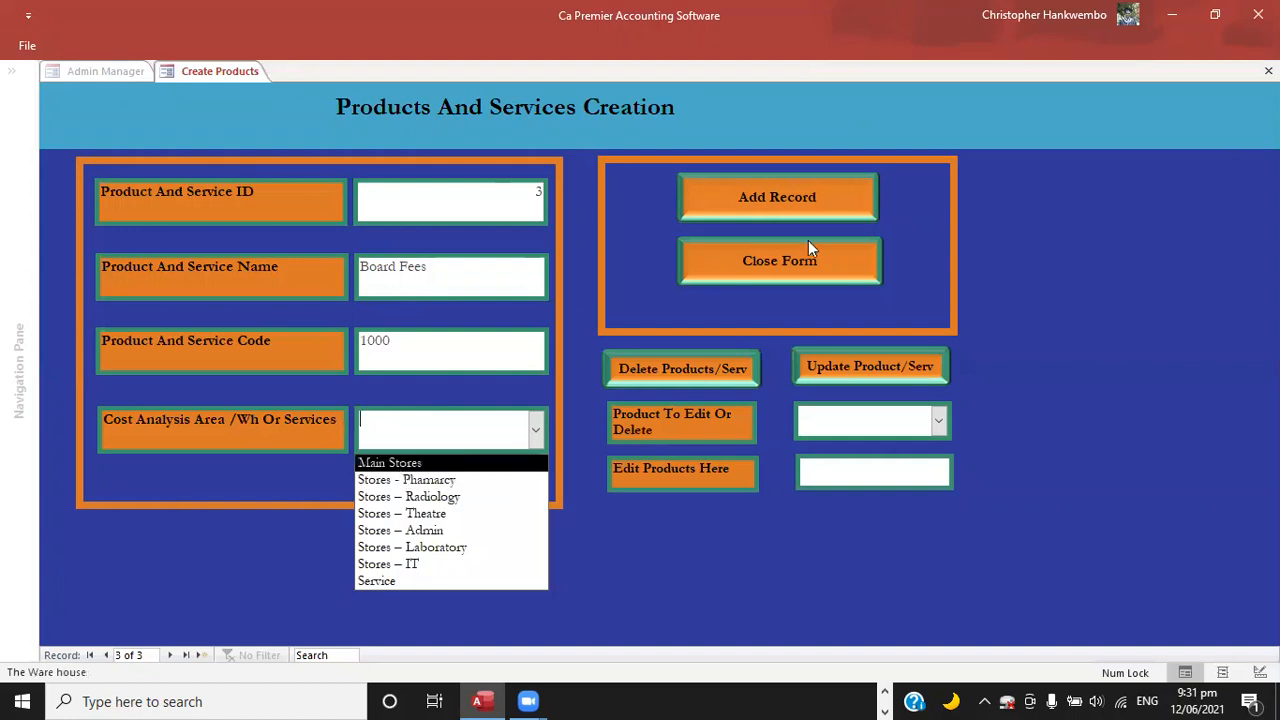
Add a new product and service record and name it Examinations.
left_click(761, 208)
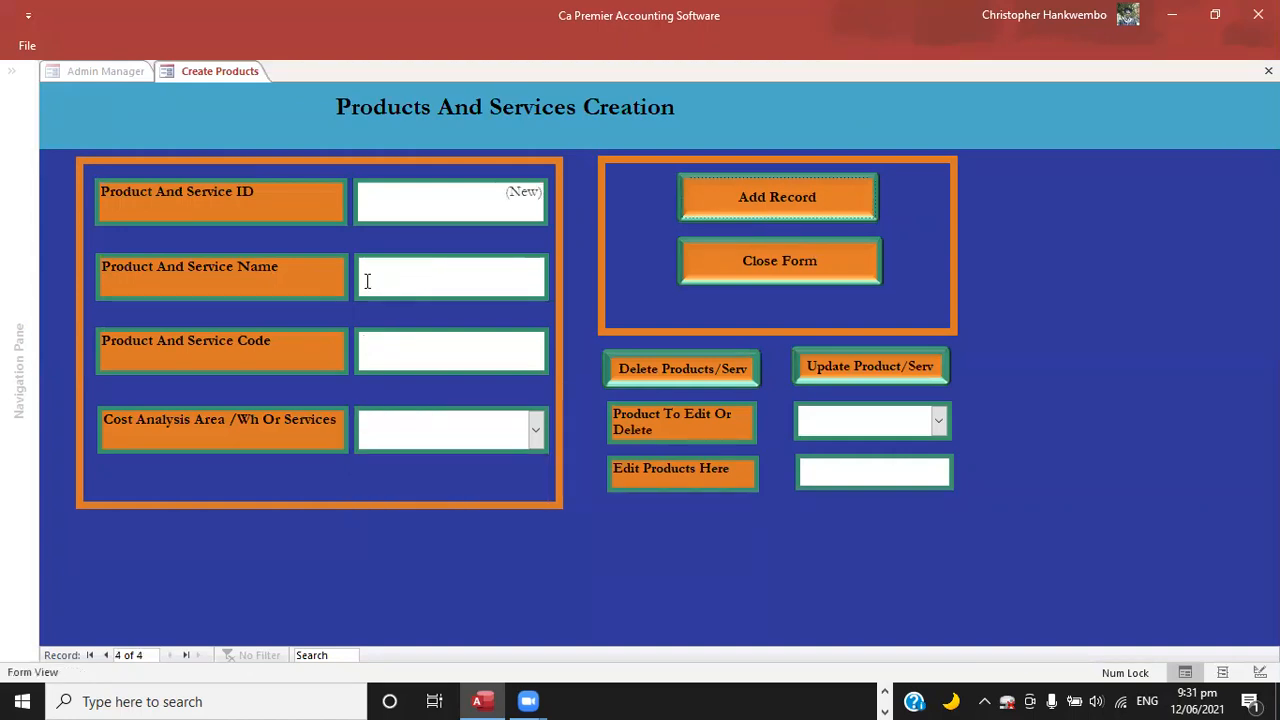
left_click(367, 281)
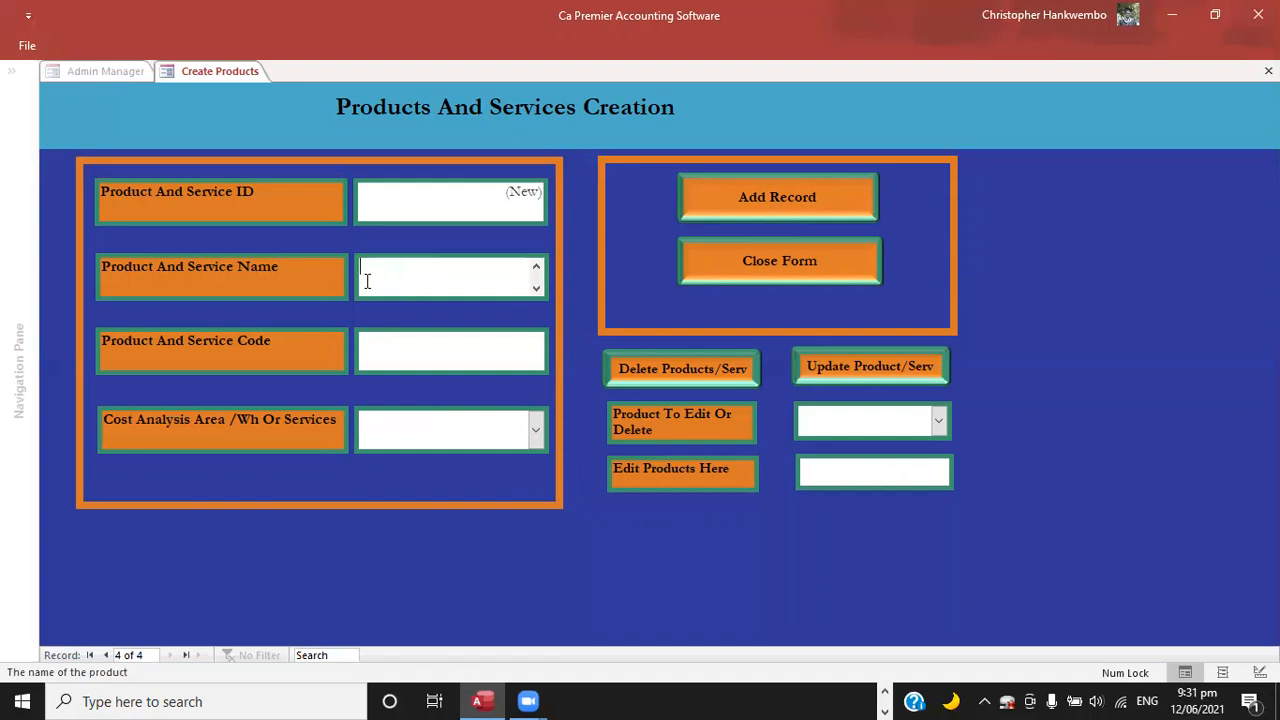
type("Examinations")
key("Tab")
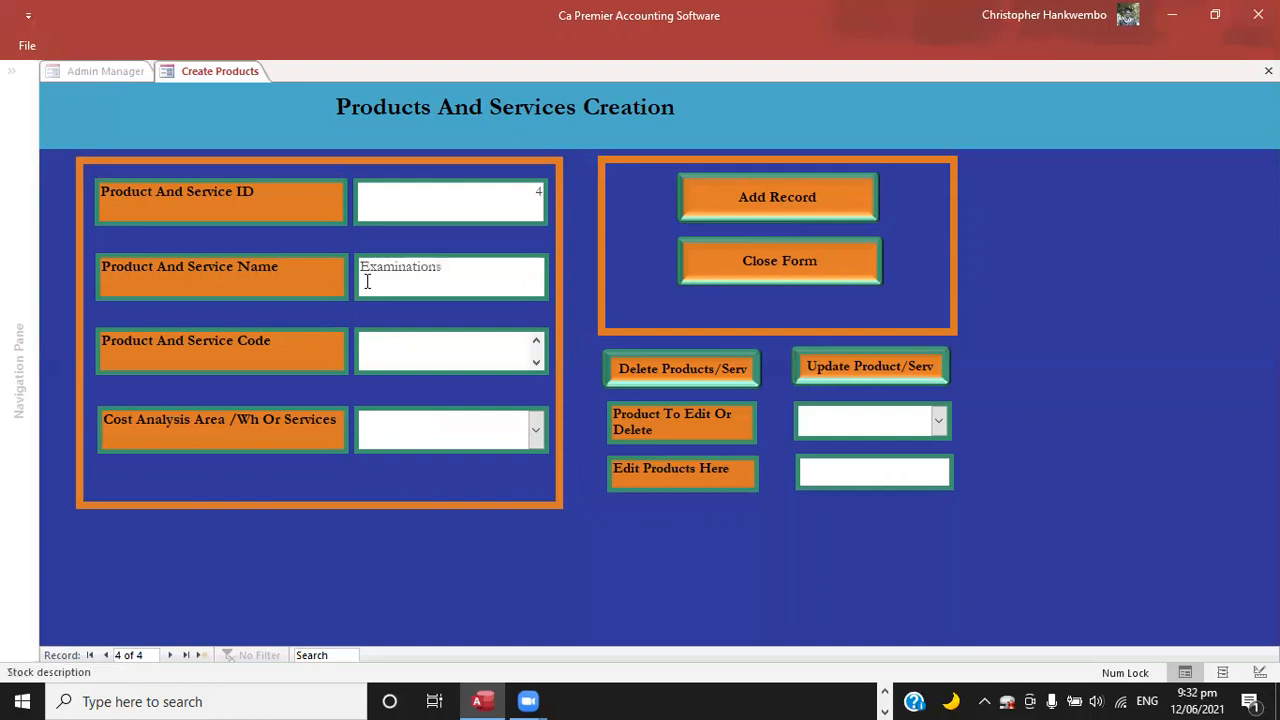
type("1000")
Set the Examinations product code to 1001 and its cost analysis area to Main Stores.
key("BackSpace")
type("1")
key("Tab")
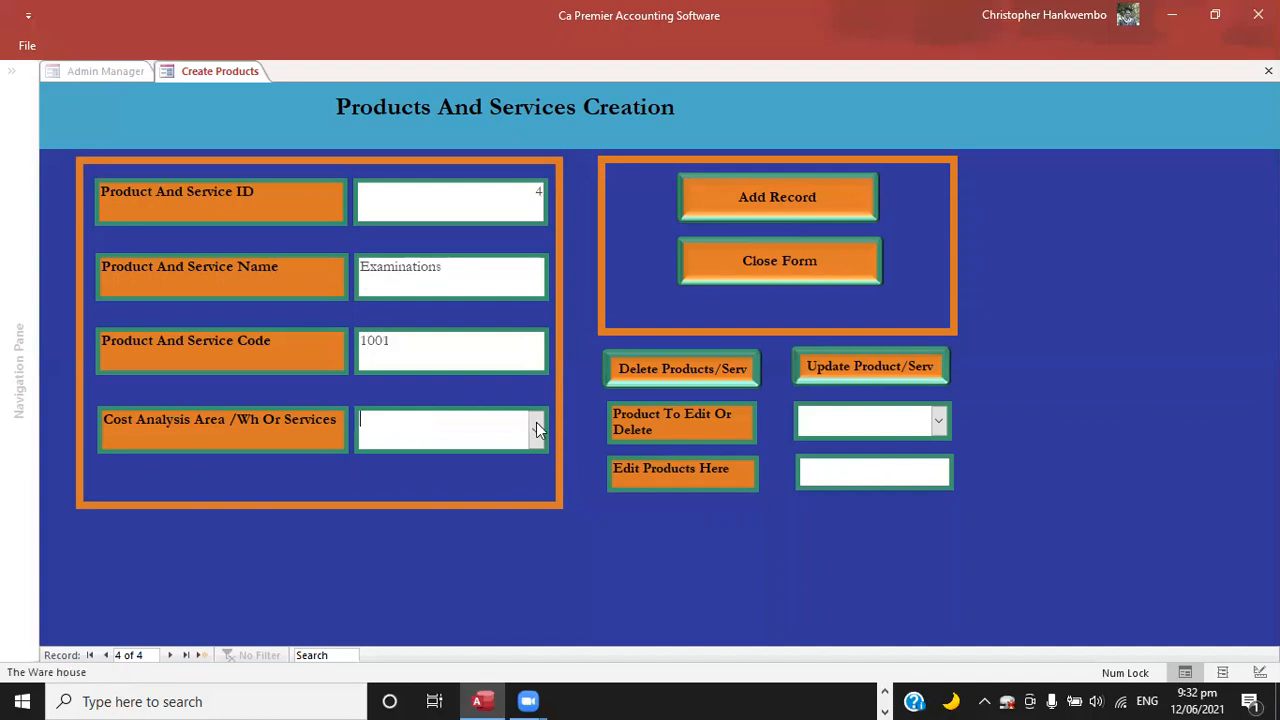
key("F4")
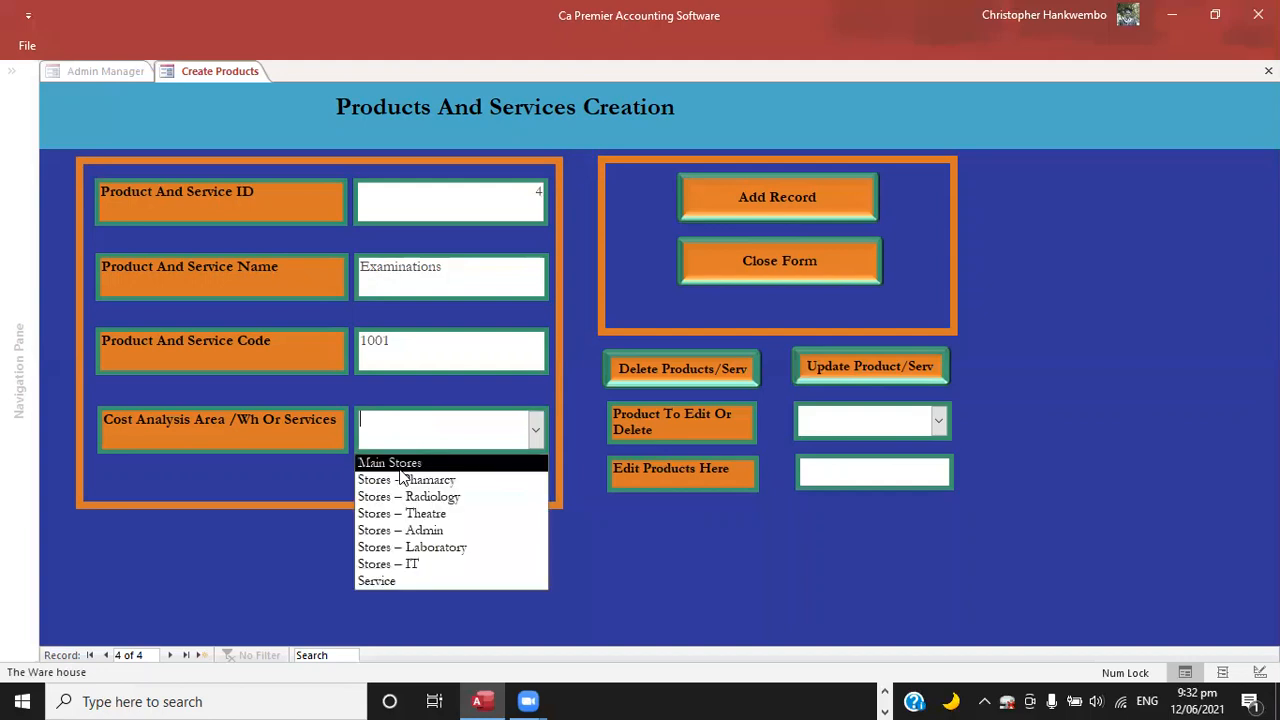
key("Return")
Add another product and service record and name it Meals Revenues.
left_click(722, 199)
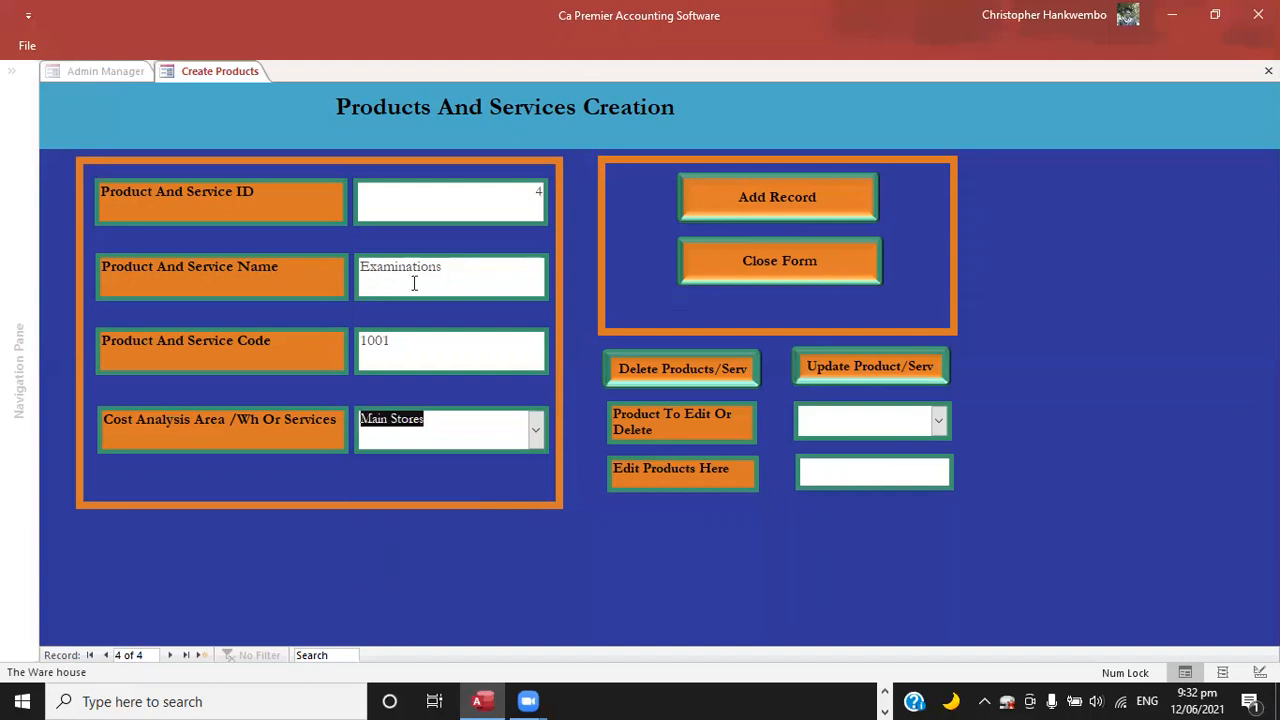
left_click(380, 287)
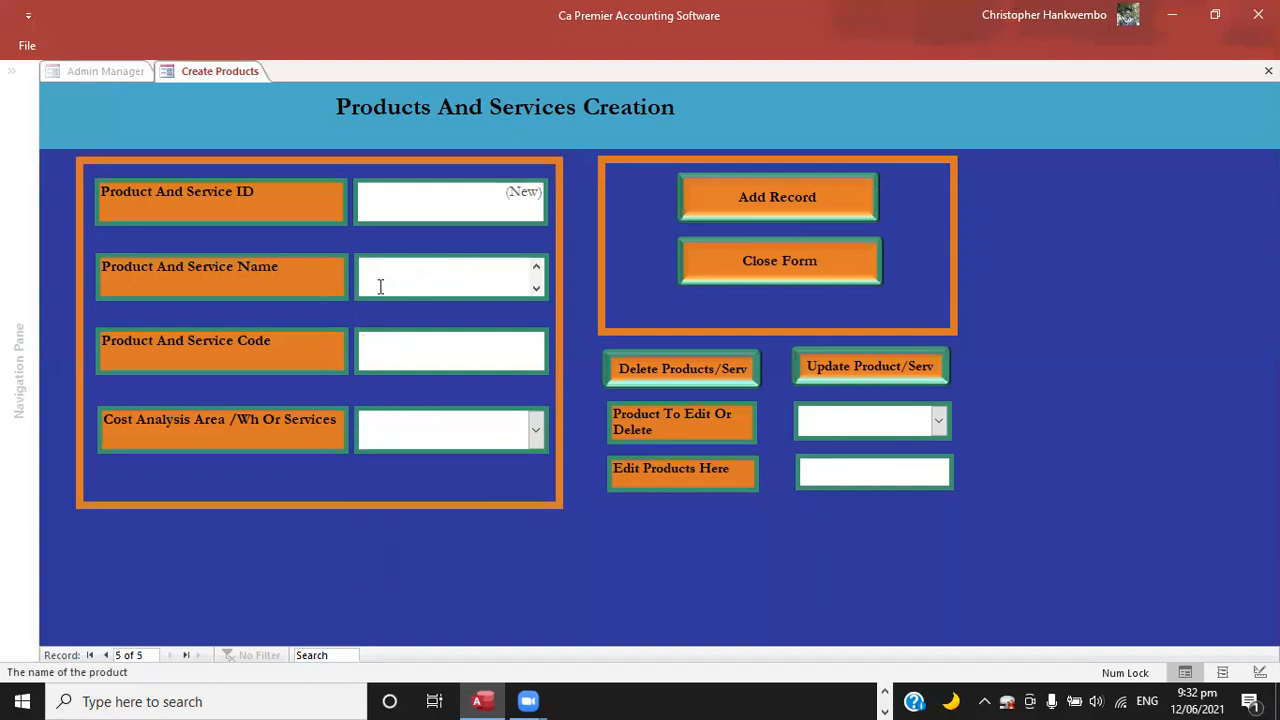
type("Meal")
key("BackSpace")
key("BackSpace")
type("ls Revenue")
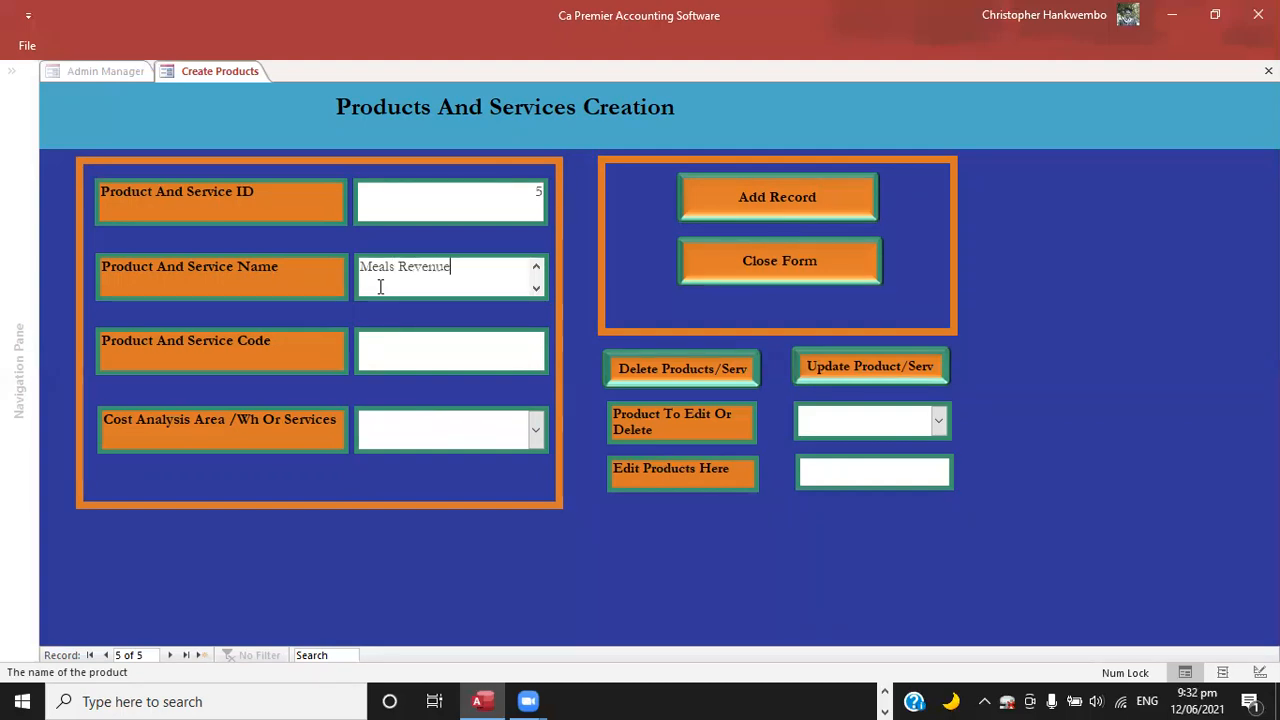
type("s")
key("Tab")
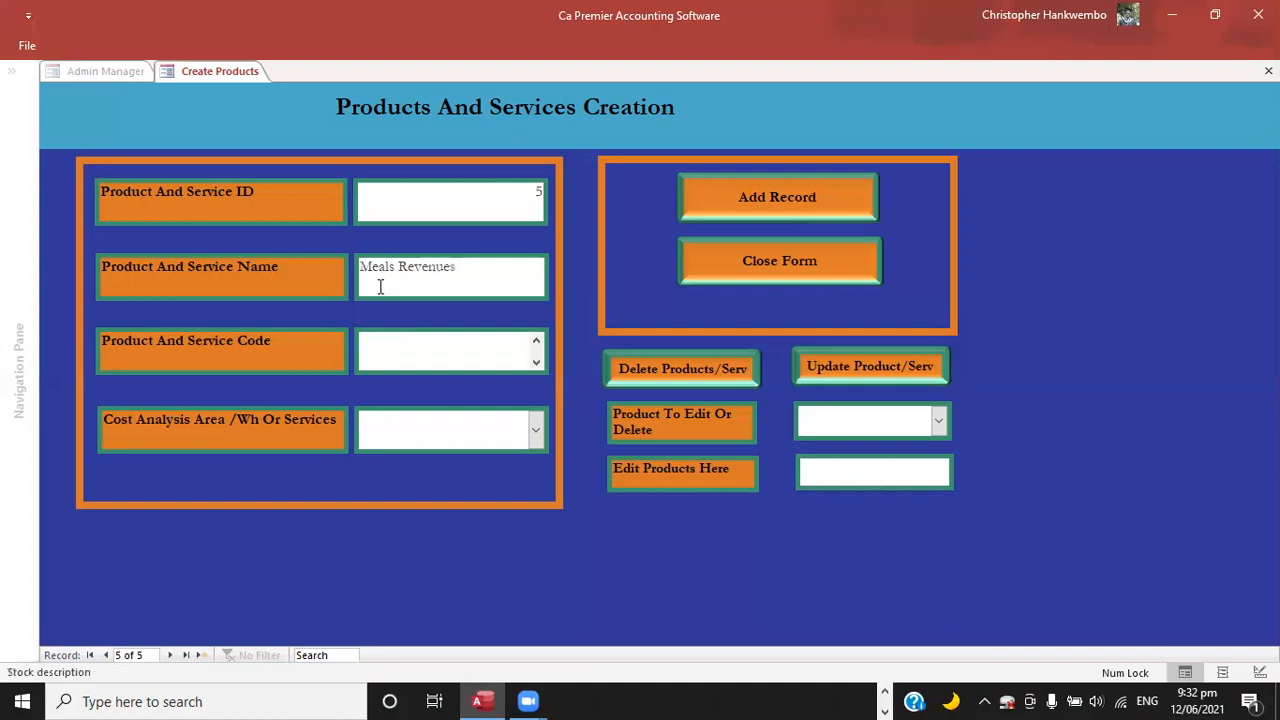
Complete the Meals Revenues record with product code 1002 and cost analysis area Main Stores, save it and close the form.
type("1000")
key("BackSpace")
type("2")
key("Tab")
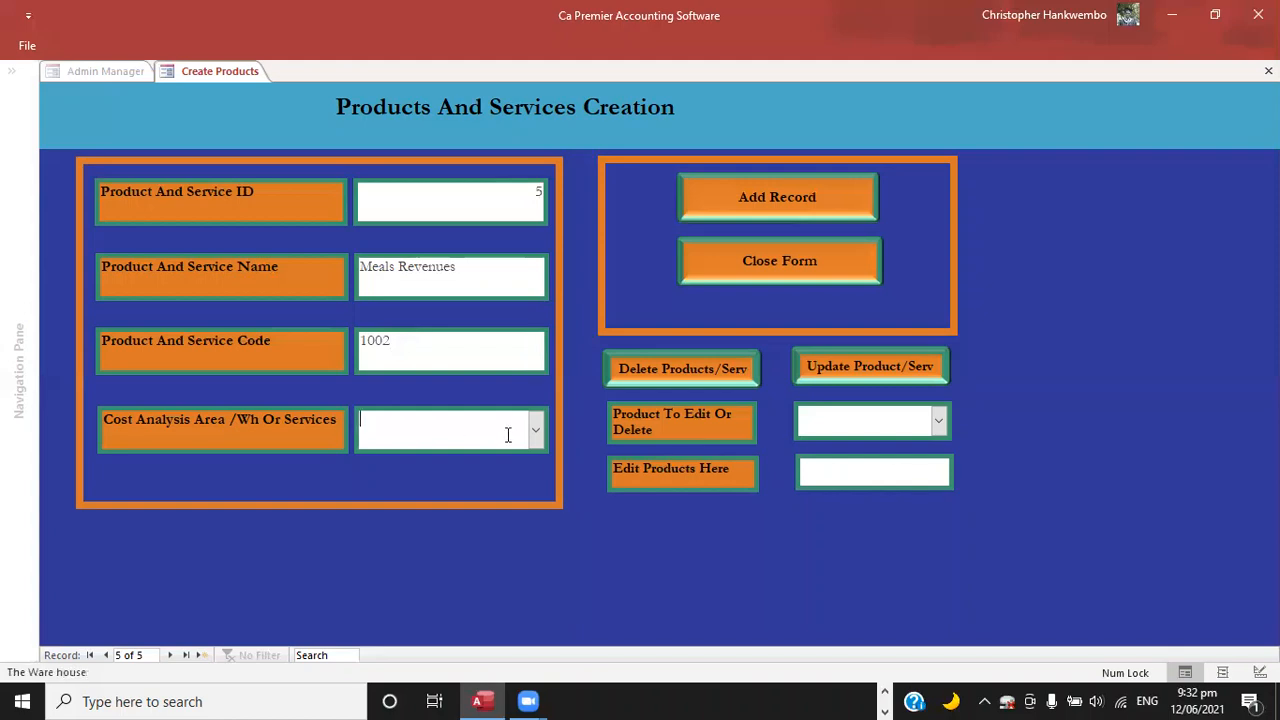
left_click(538, 428)
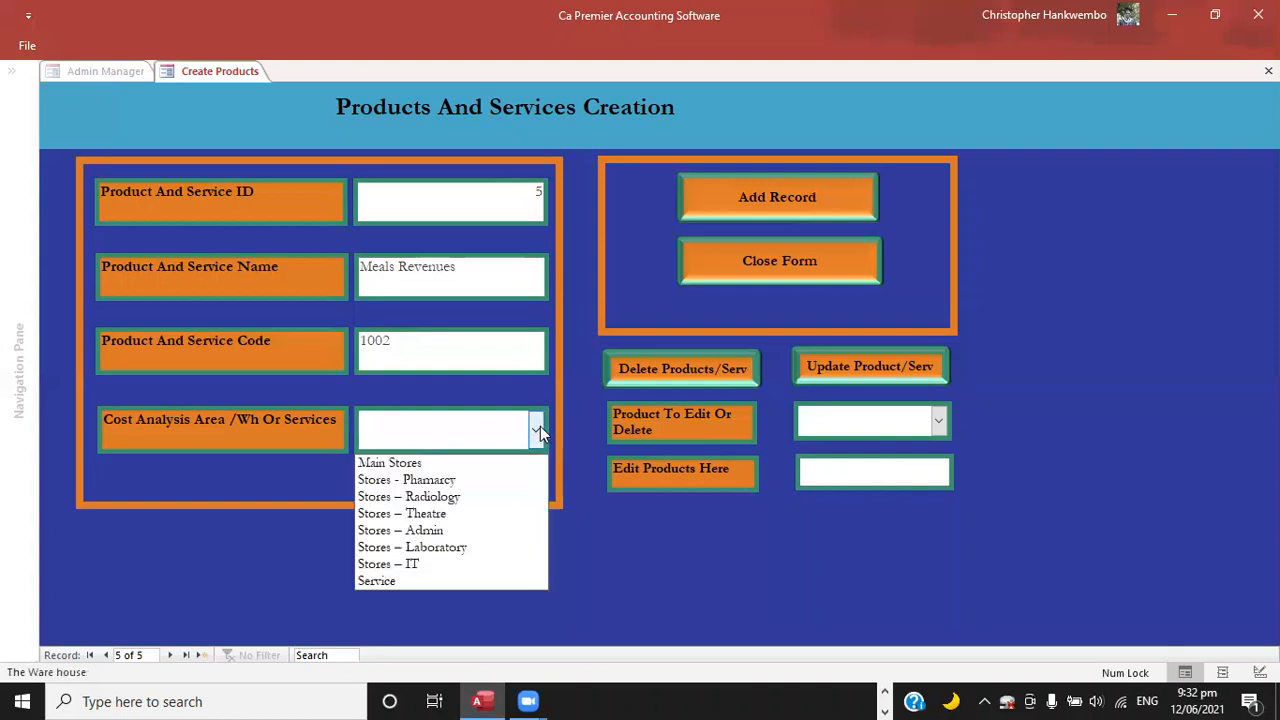
left_click(390, 463)
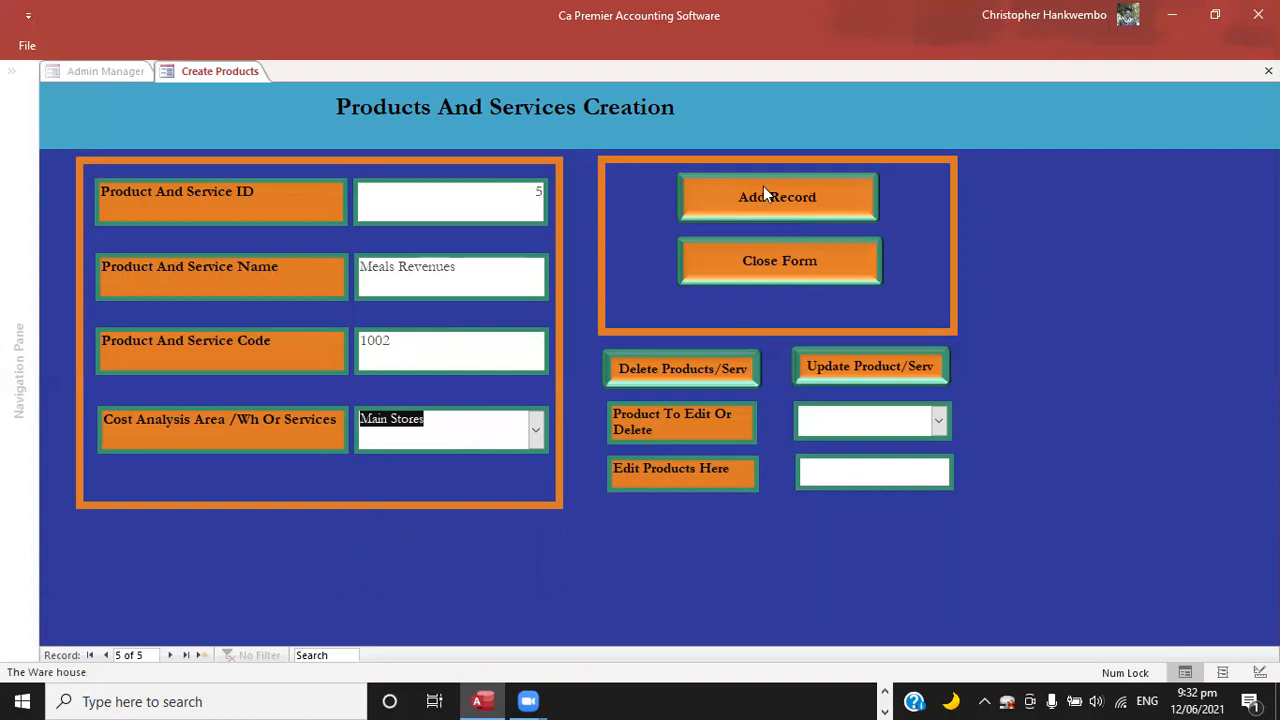
left_click(765, 212)
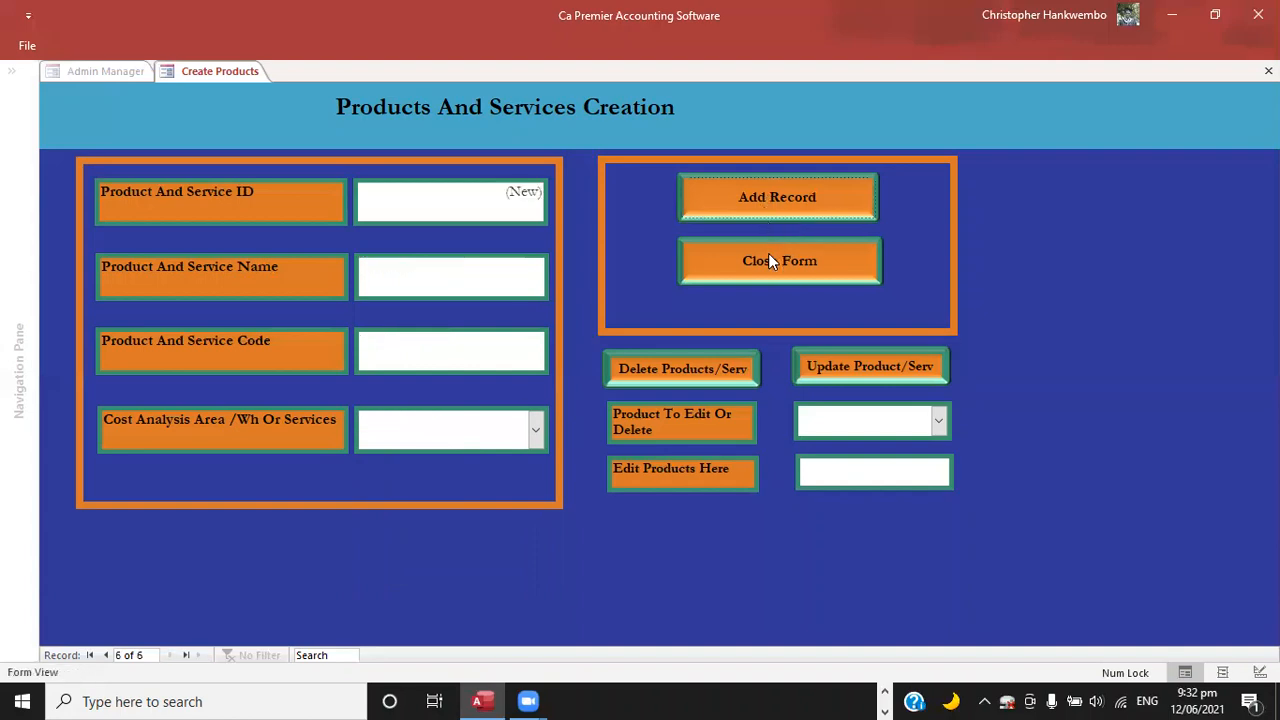
left_click(769, 258)
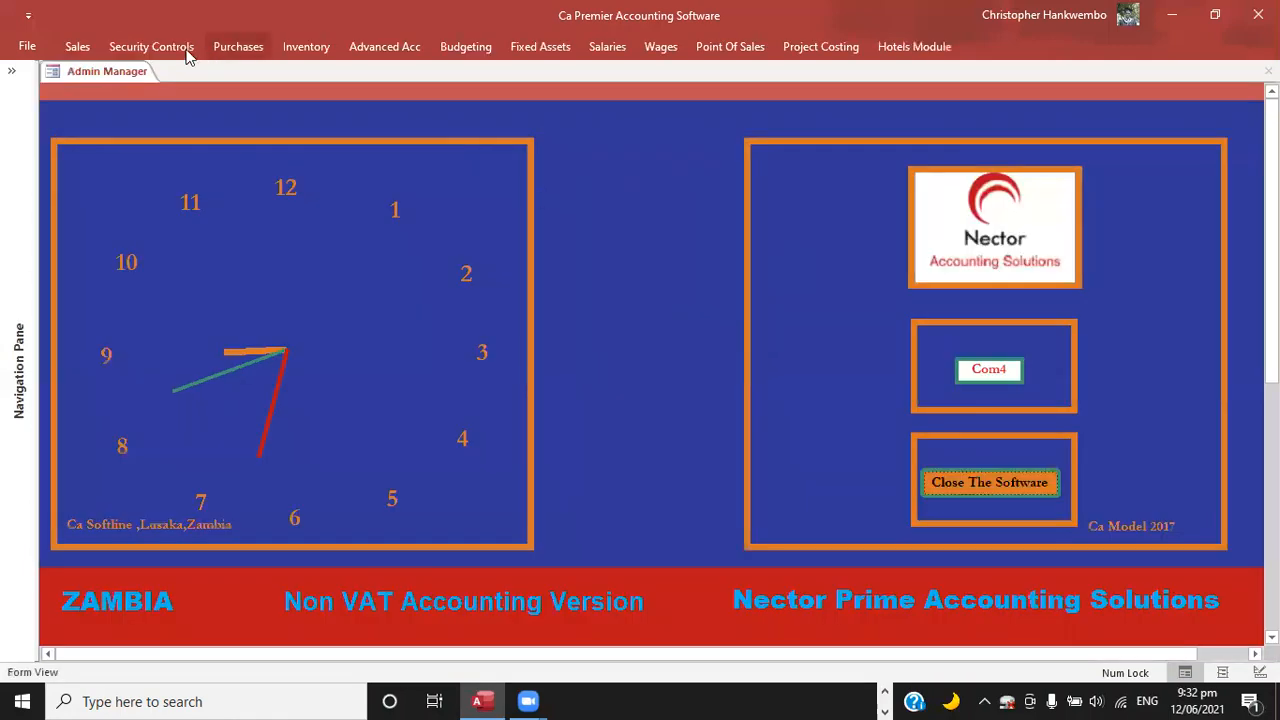
Start a new record in the sales customers data and enter the customer's full name as the company.
left_click(90, 50)
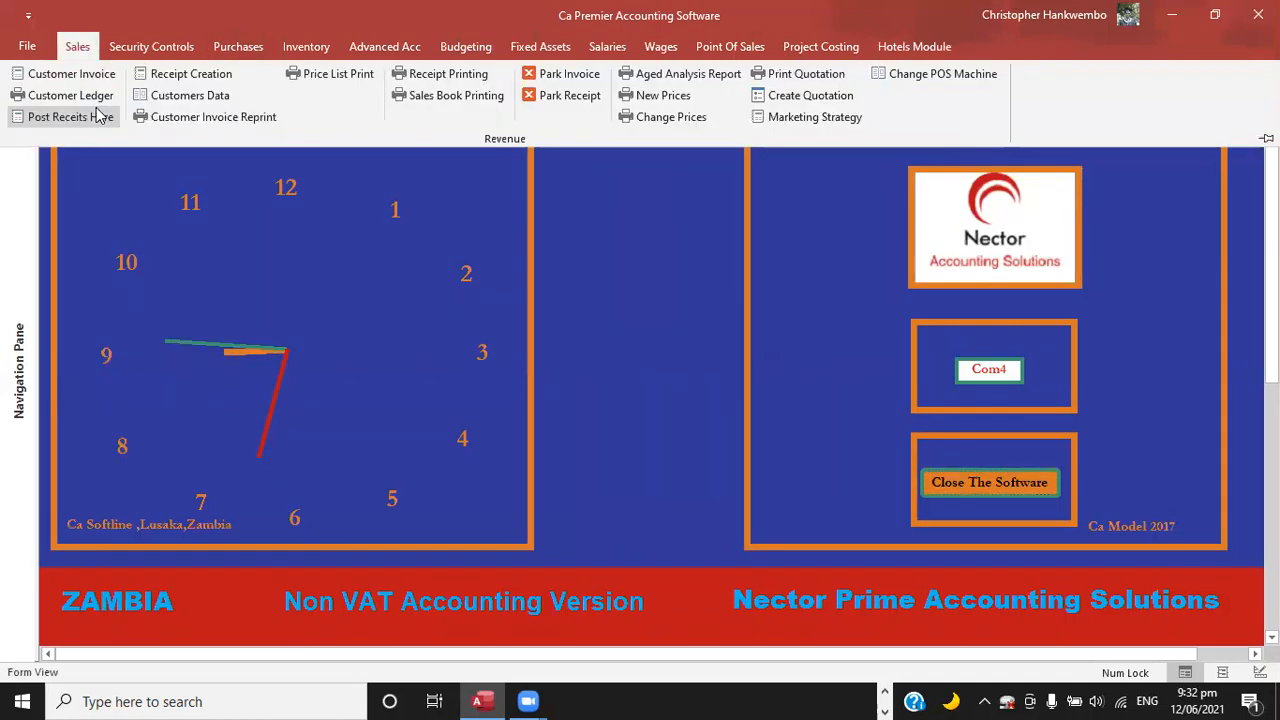
left_click(196, 95)
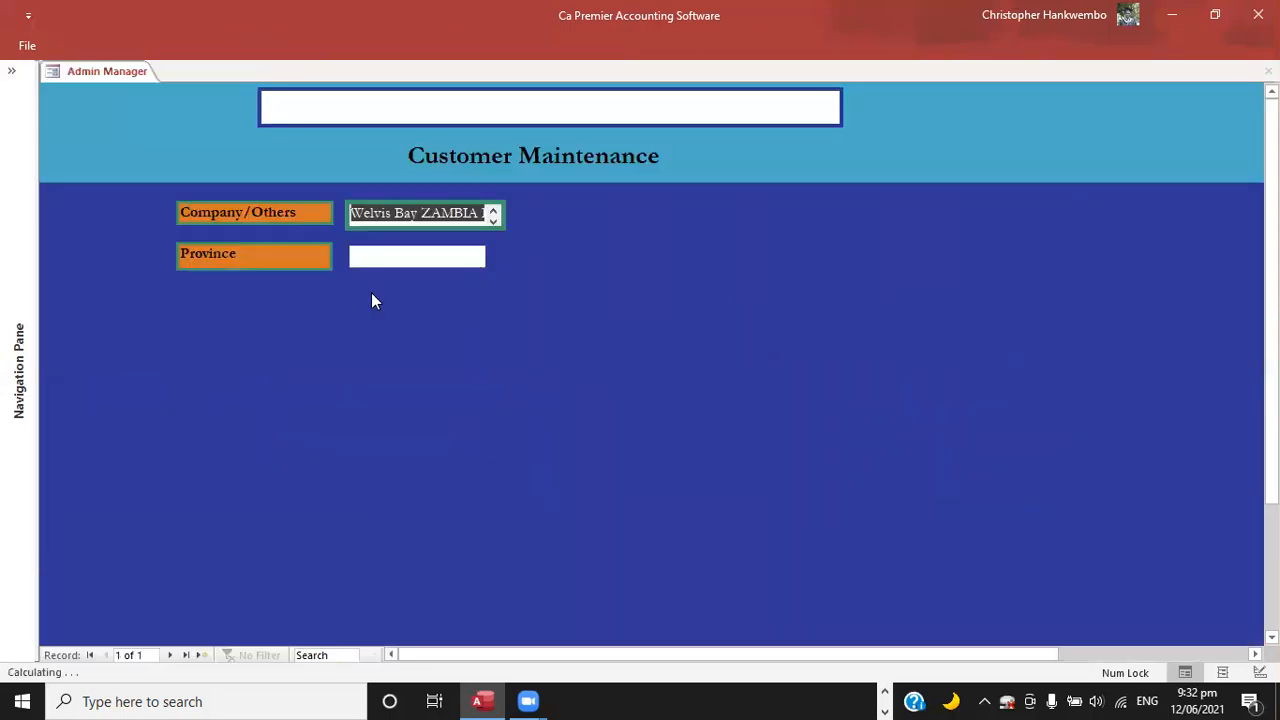
left_click(202, 656)
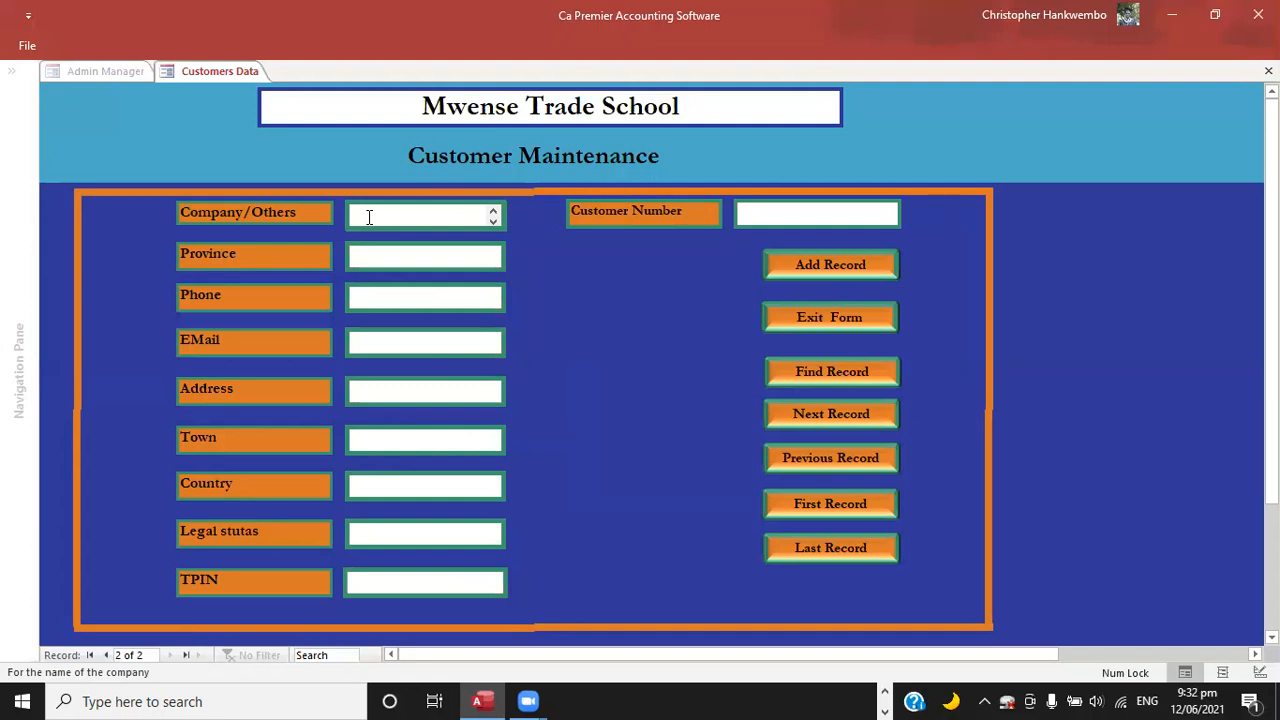
key("Tab")
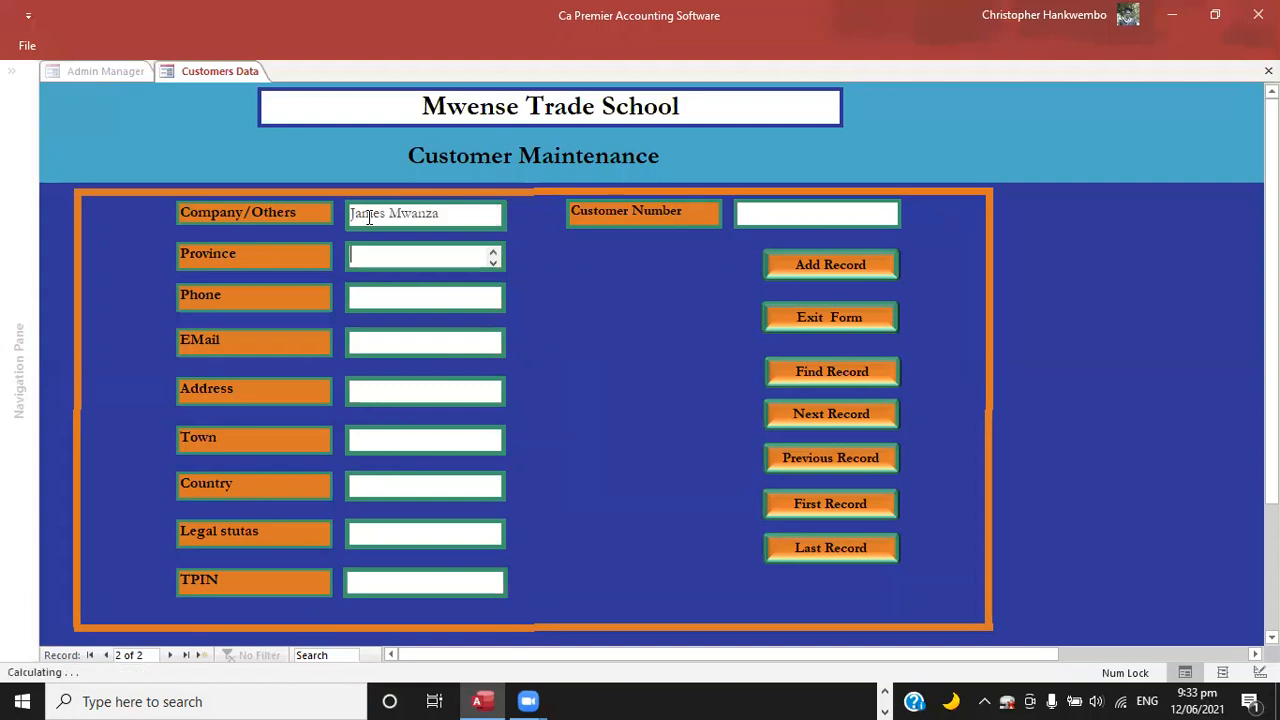
Set the customer's province to Lusaka and fill in the phone number and address, leaving the e-mail empty.
type("Lusaka")
key("Tab")
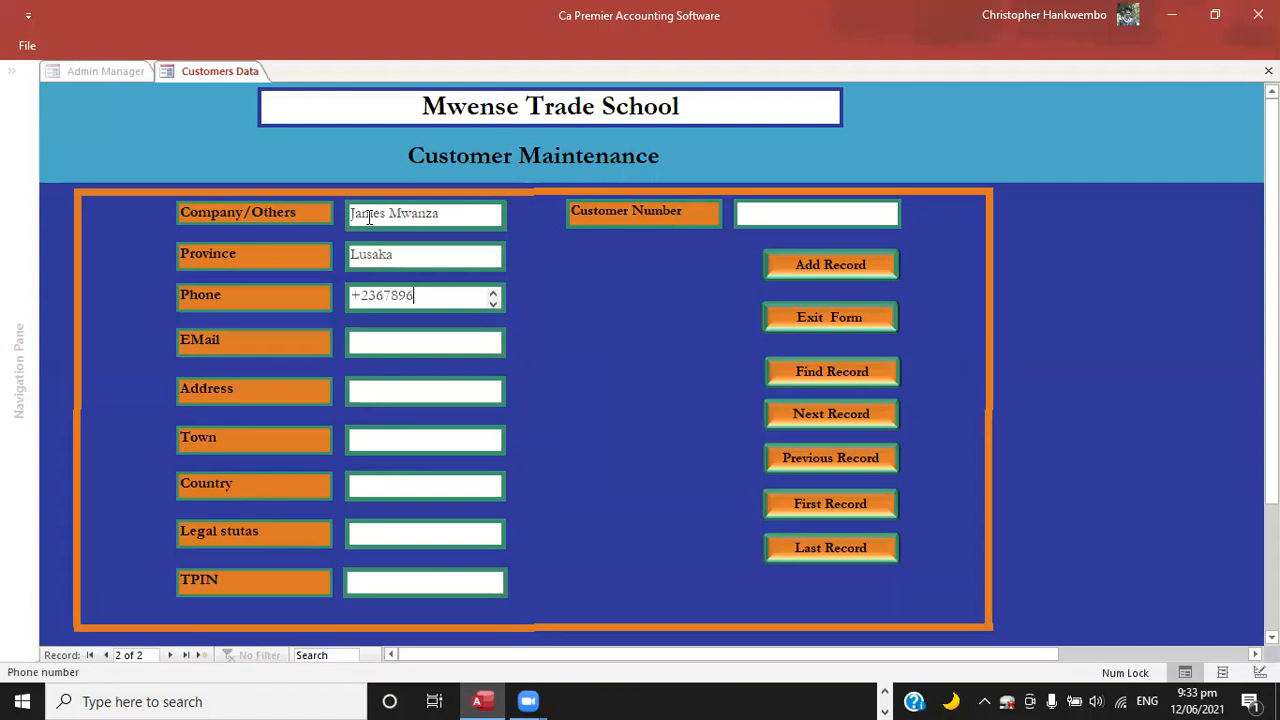
key("Tab")
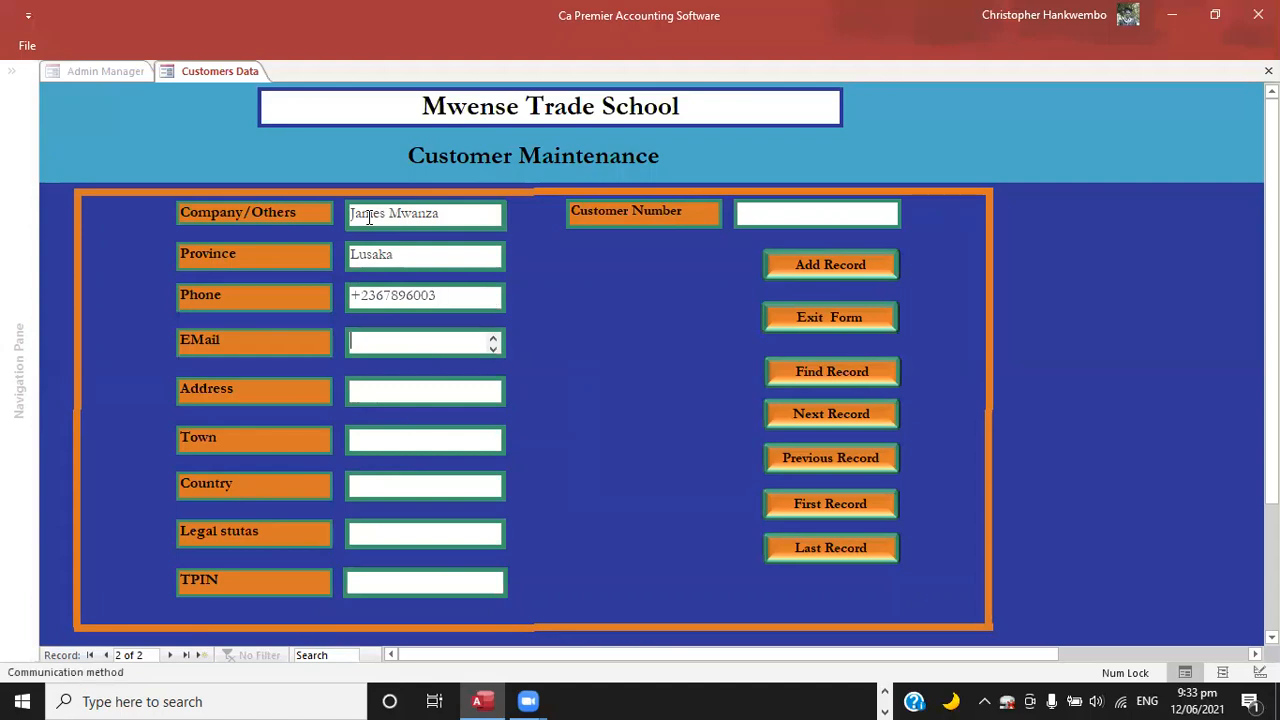
key("Tab")
type("Box")
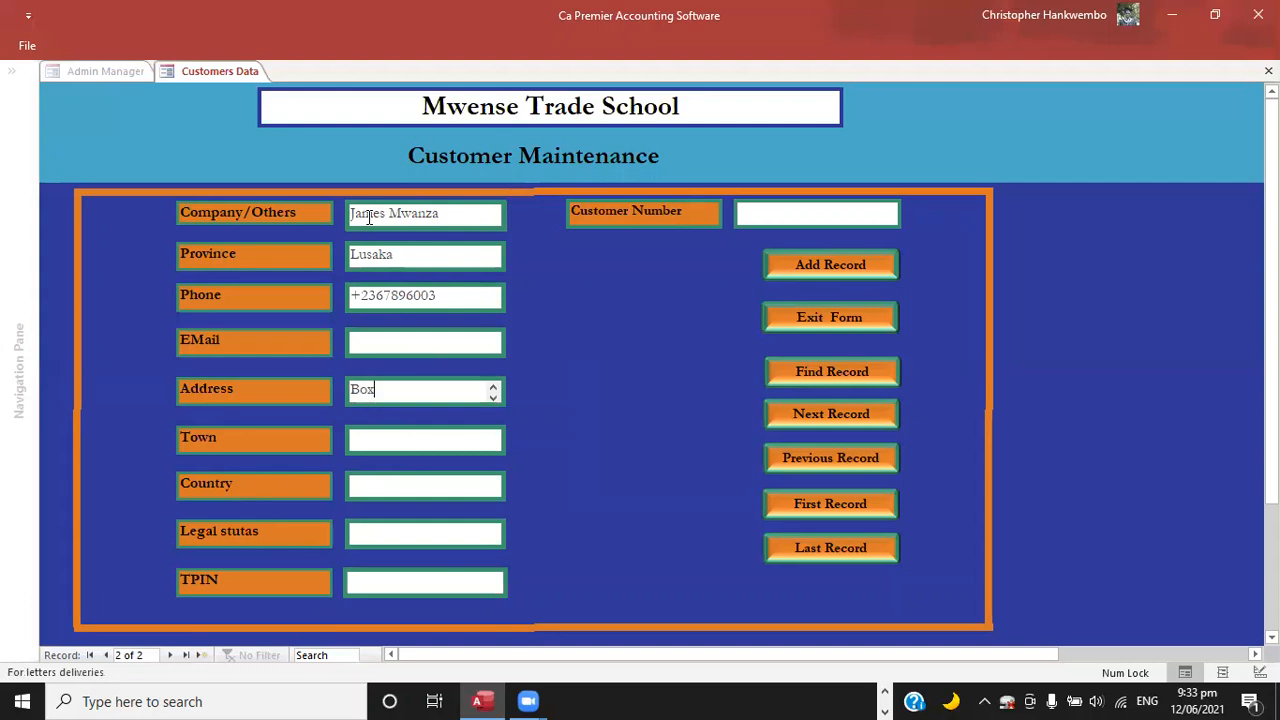
key("Tab")
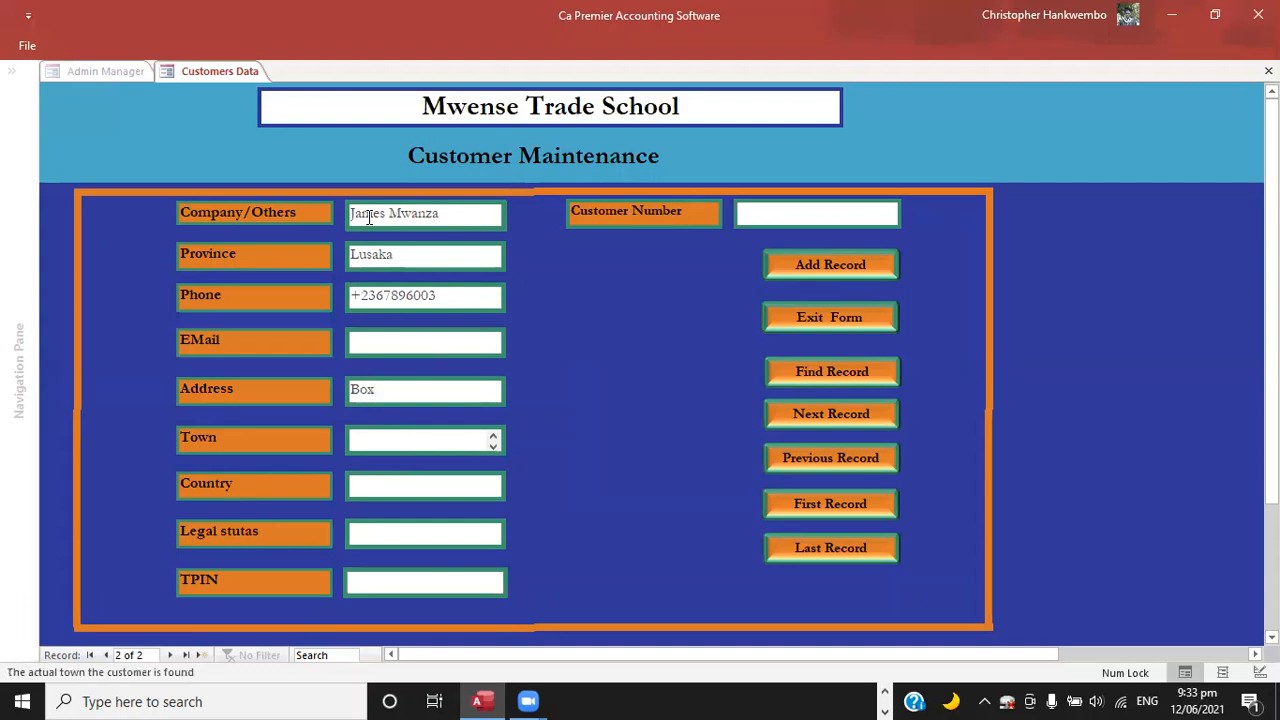
Set the customer's town to Lusaka and the country to Zambia, leaving the legal status blank.
type("Lusaka")
key("Tab")
type("Z")
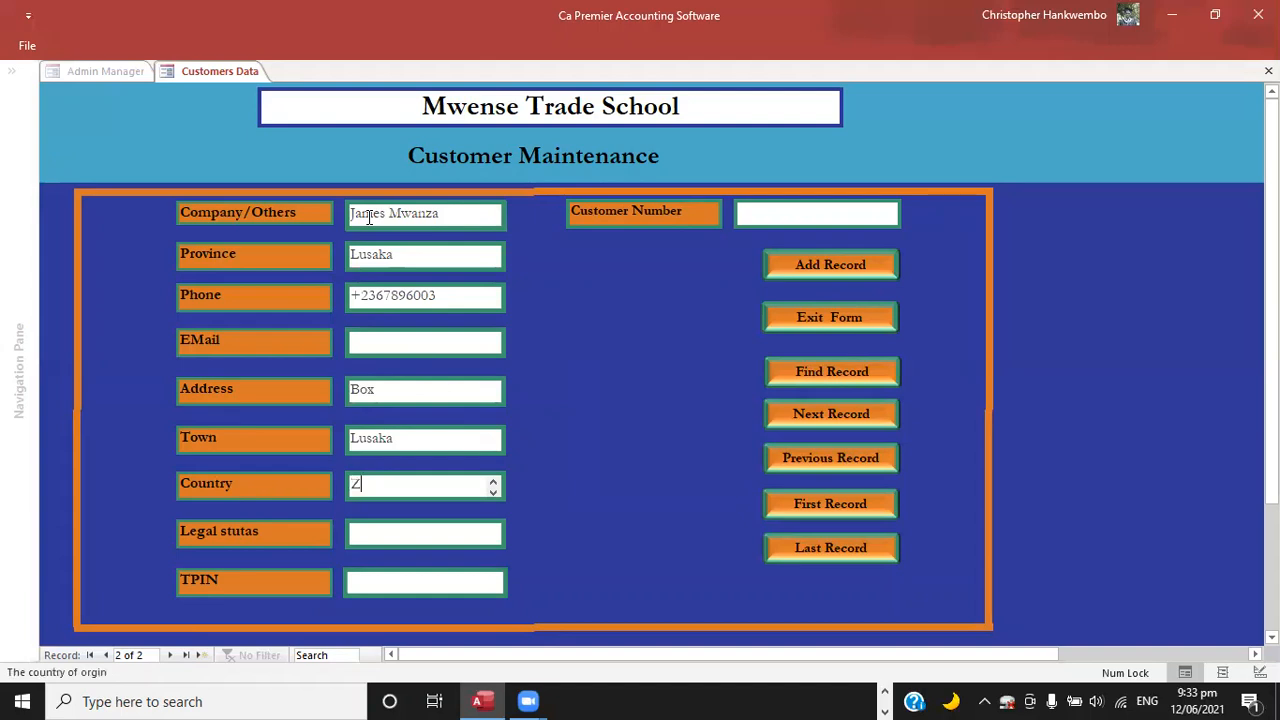
type("ambia")
key("Tab")
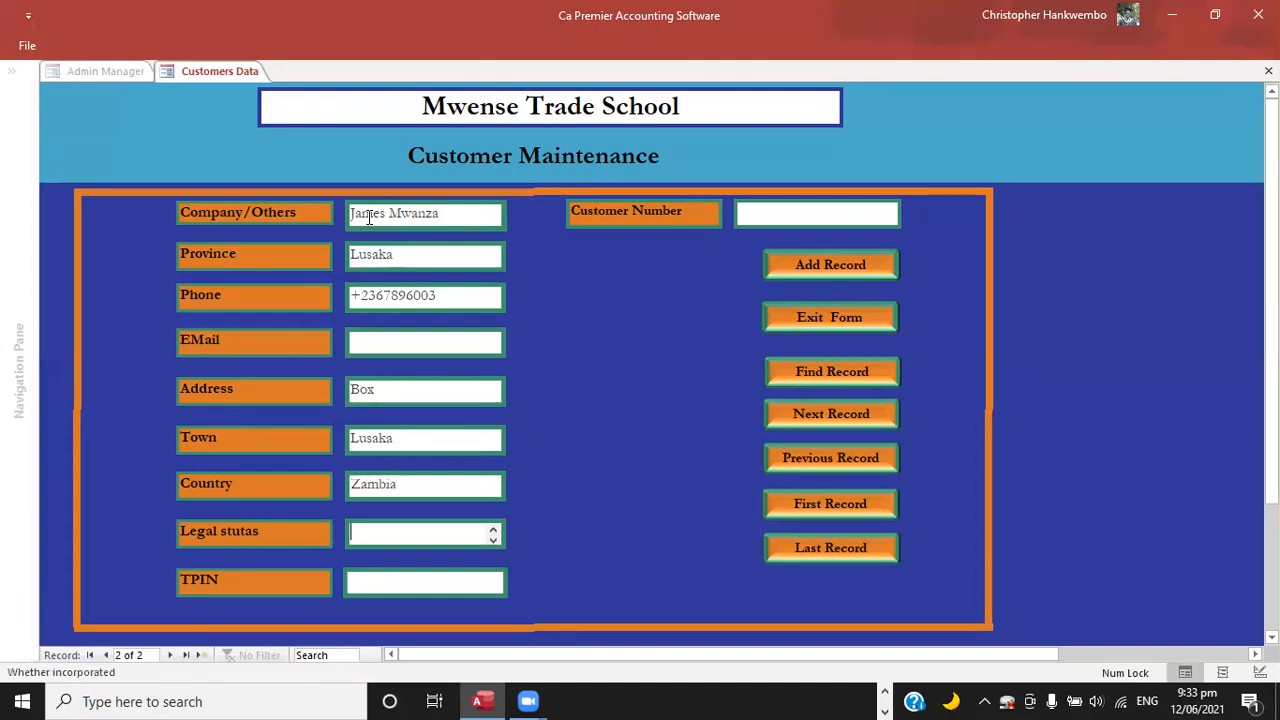
key("Tab")
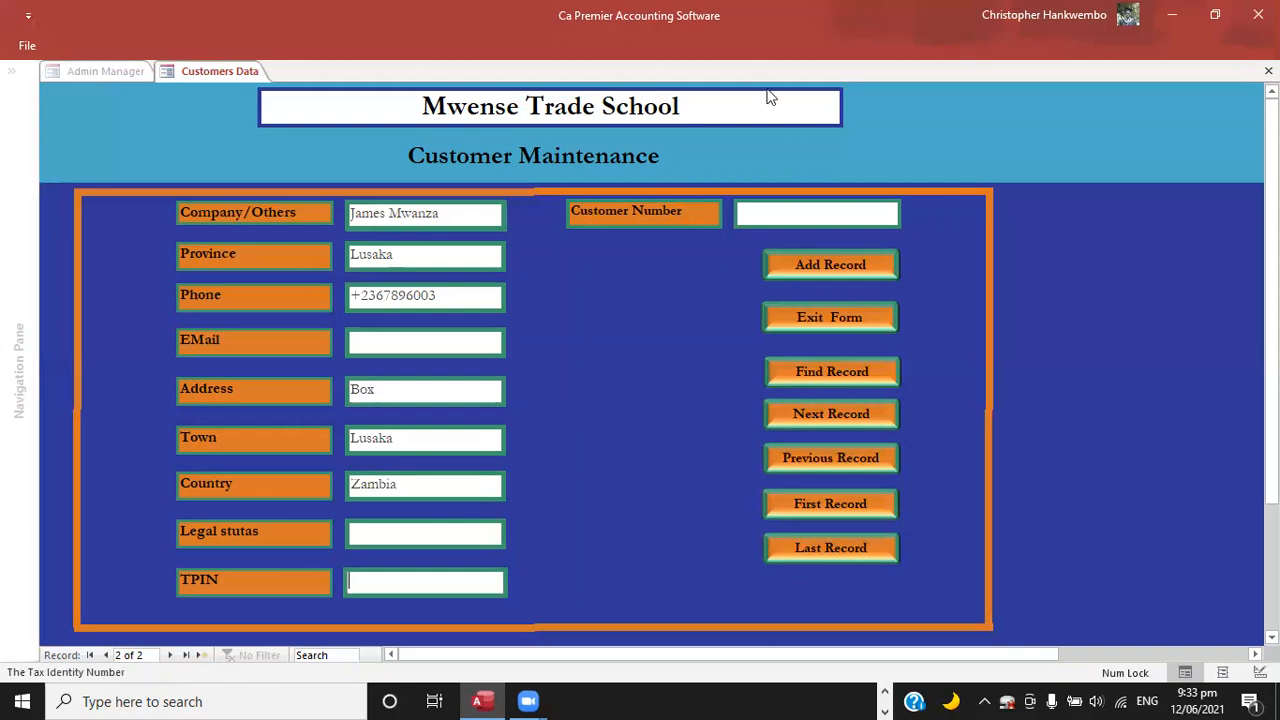
Enter the customer number, save the customer record and exit the form.
left_click(760, 215)
type("ST")
type("5056+")
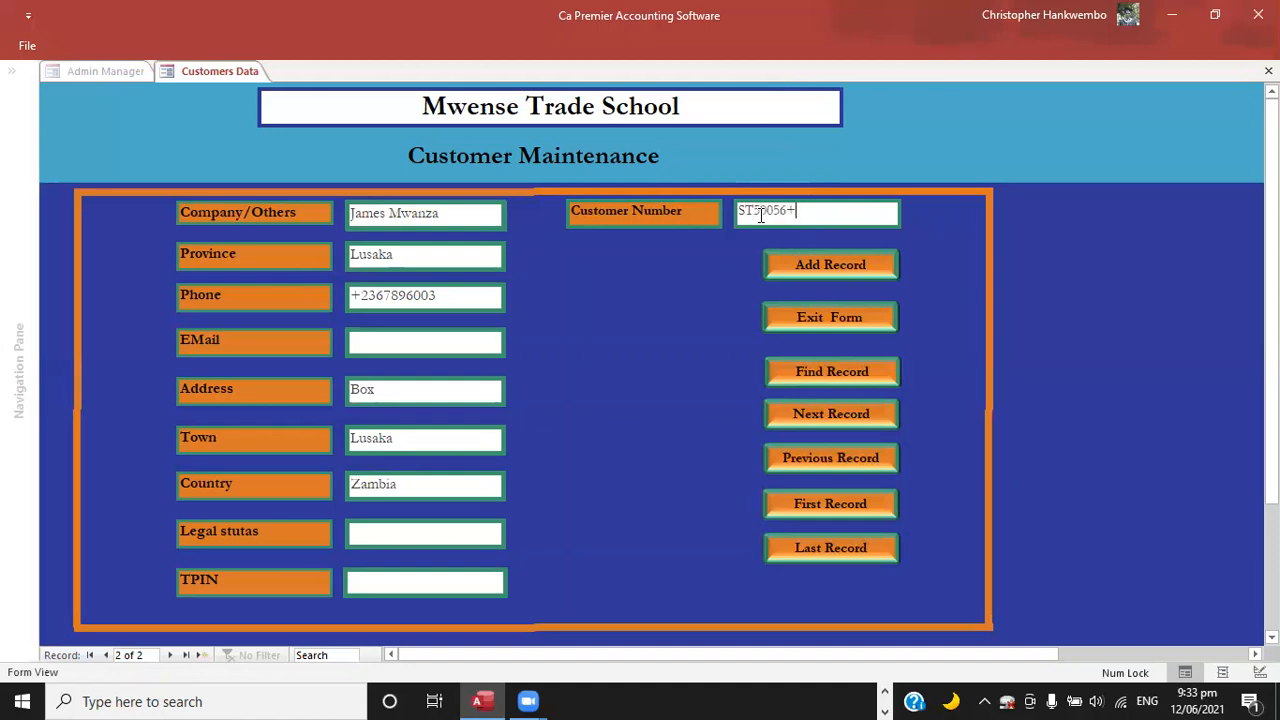
left_click(818, 260)
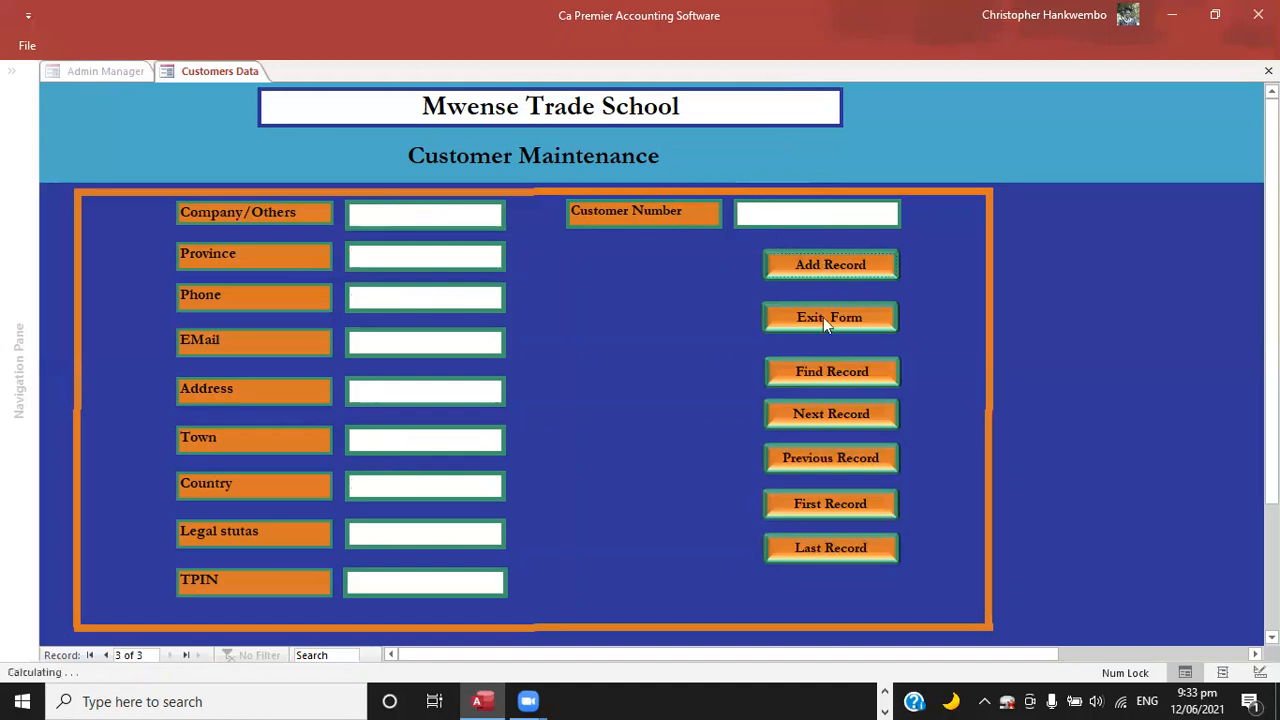
left_click(796, 328)
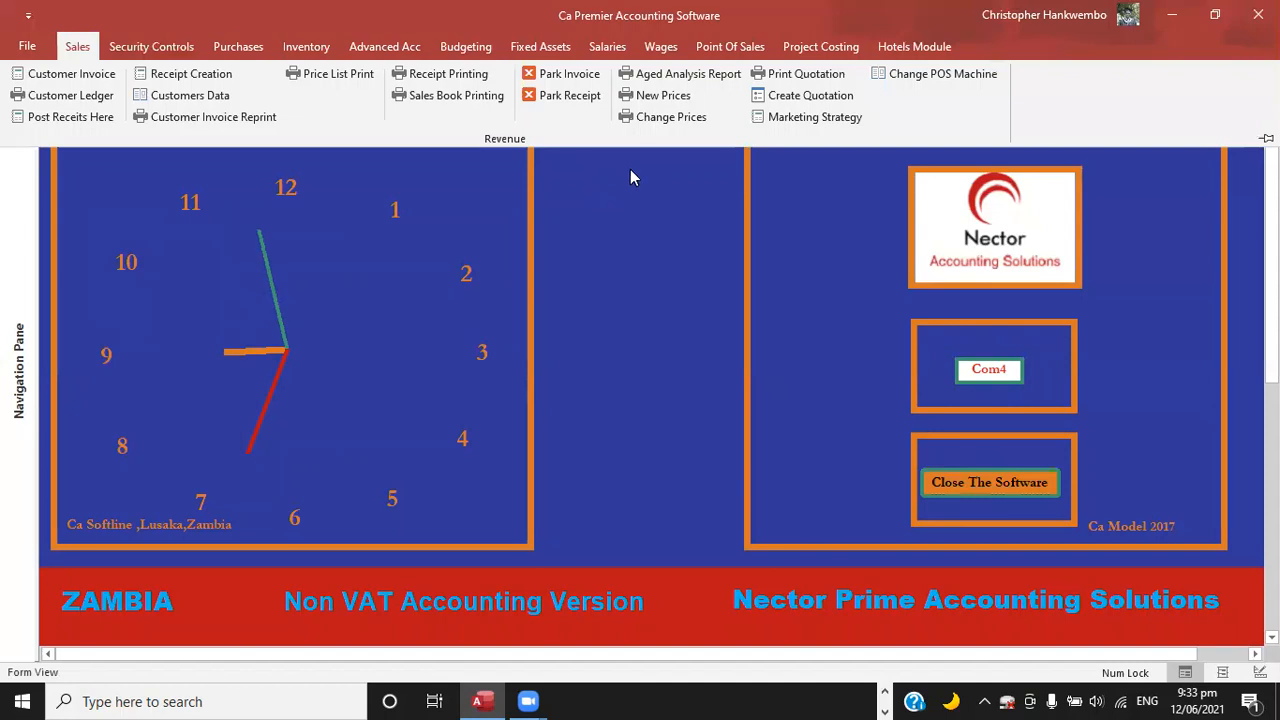
Add a new sales price record for the Board Fees product with tax class D.
left_click(656, 96)
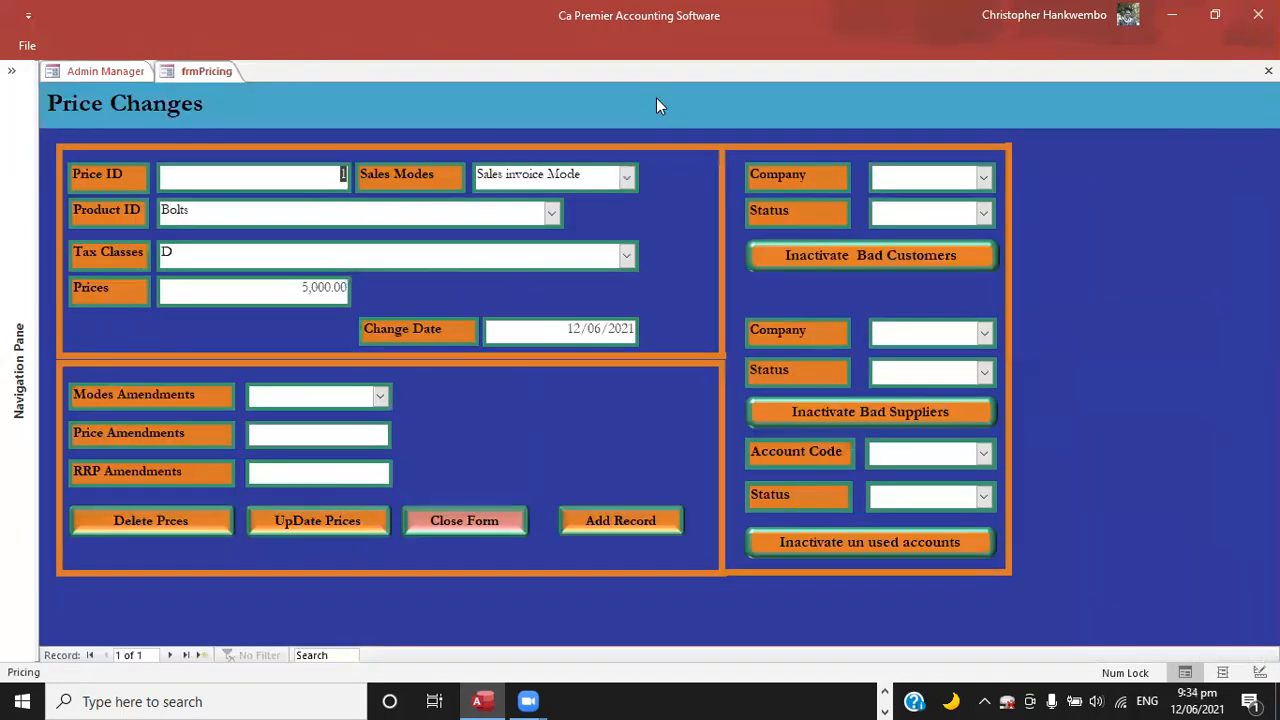
left_click(605, 528)
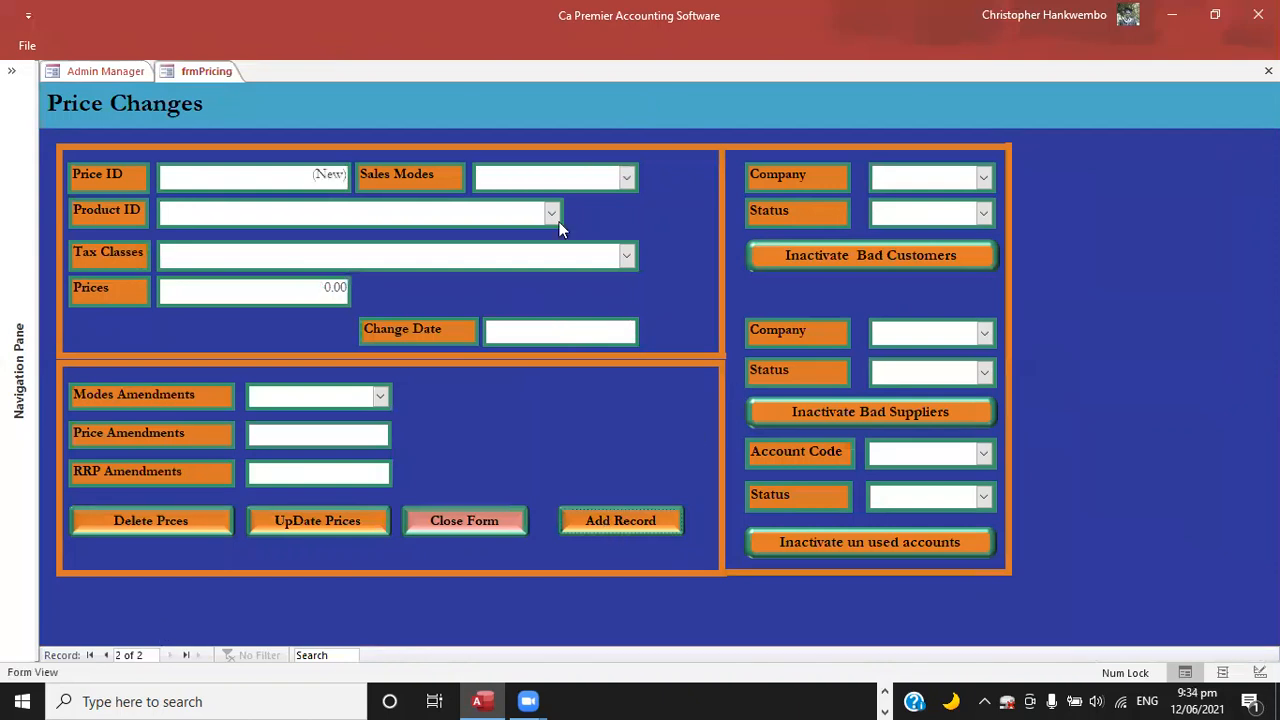
left_click(553, 219)
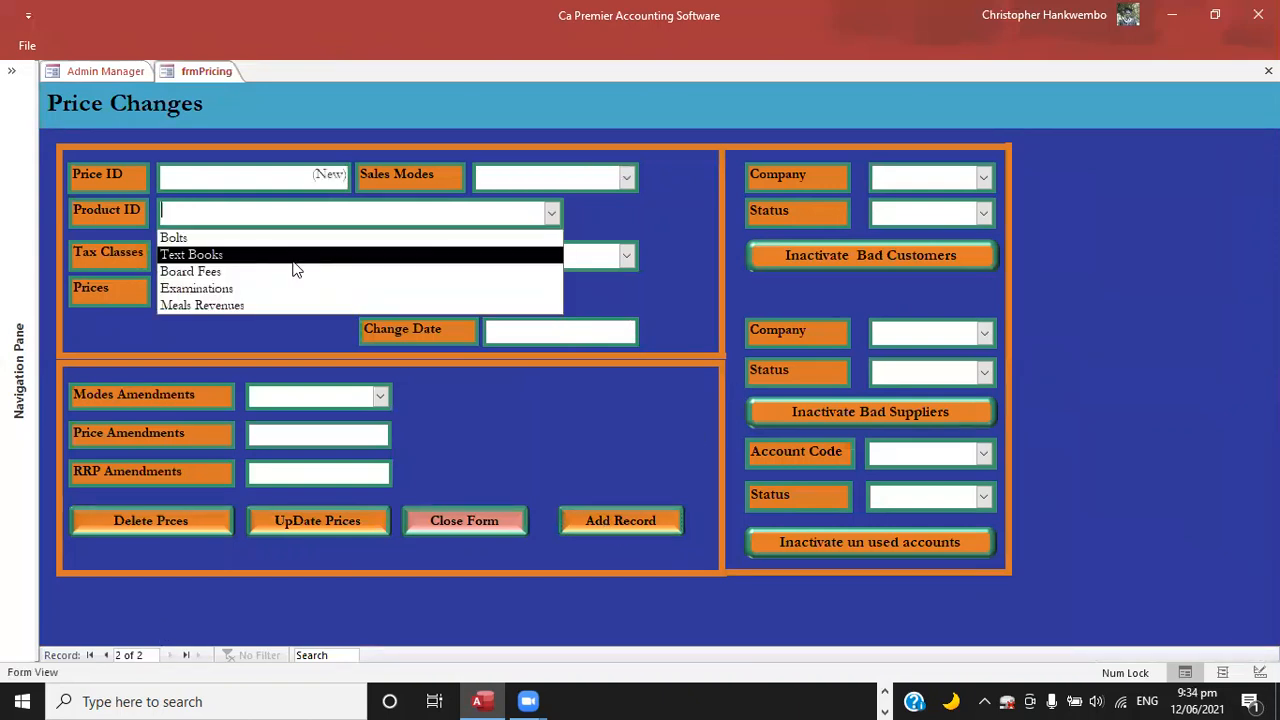
left_click(210, 271)
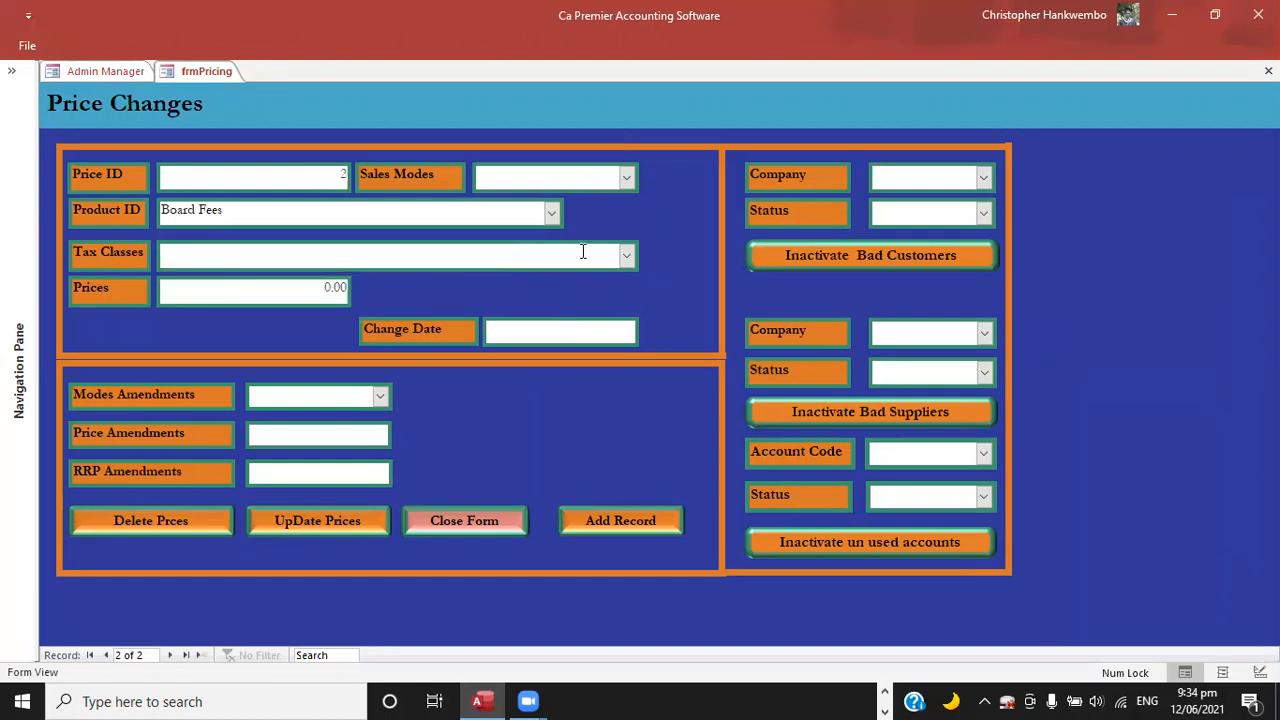
left_click(628, 262)
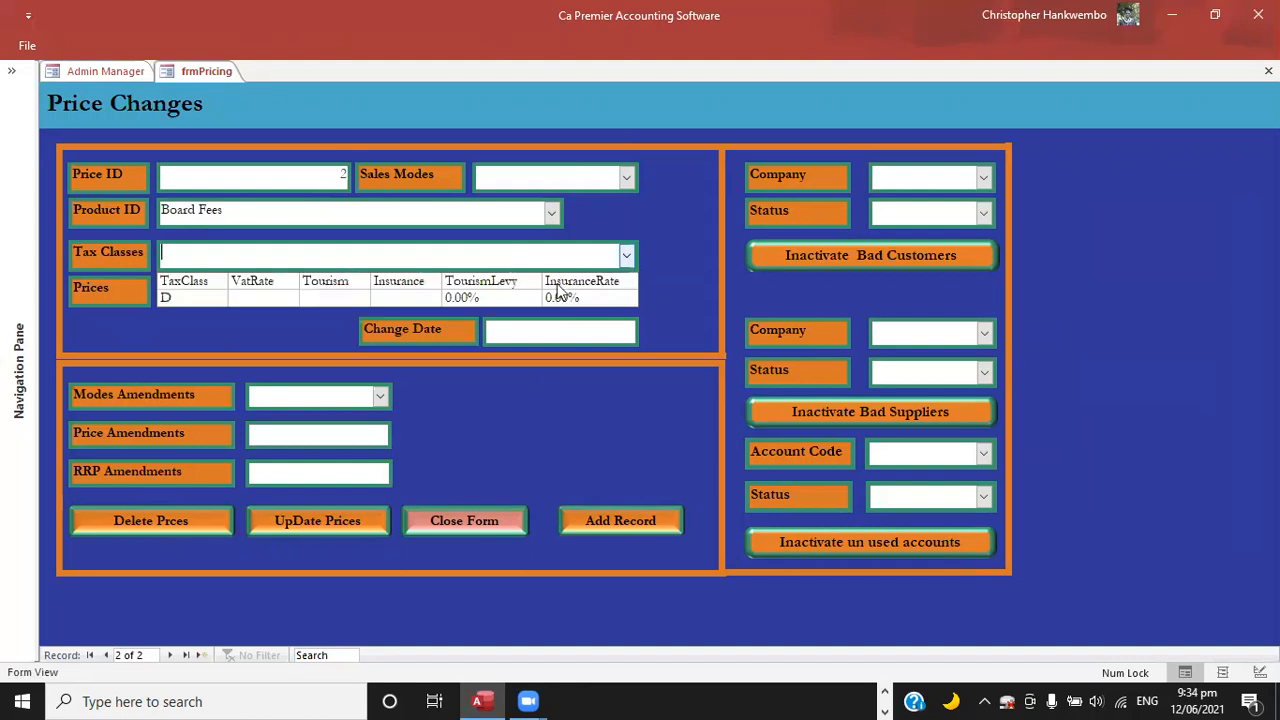
left_click(317, 298)
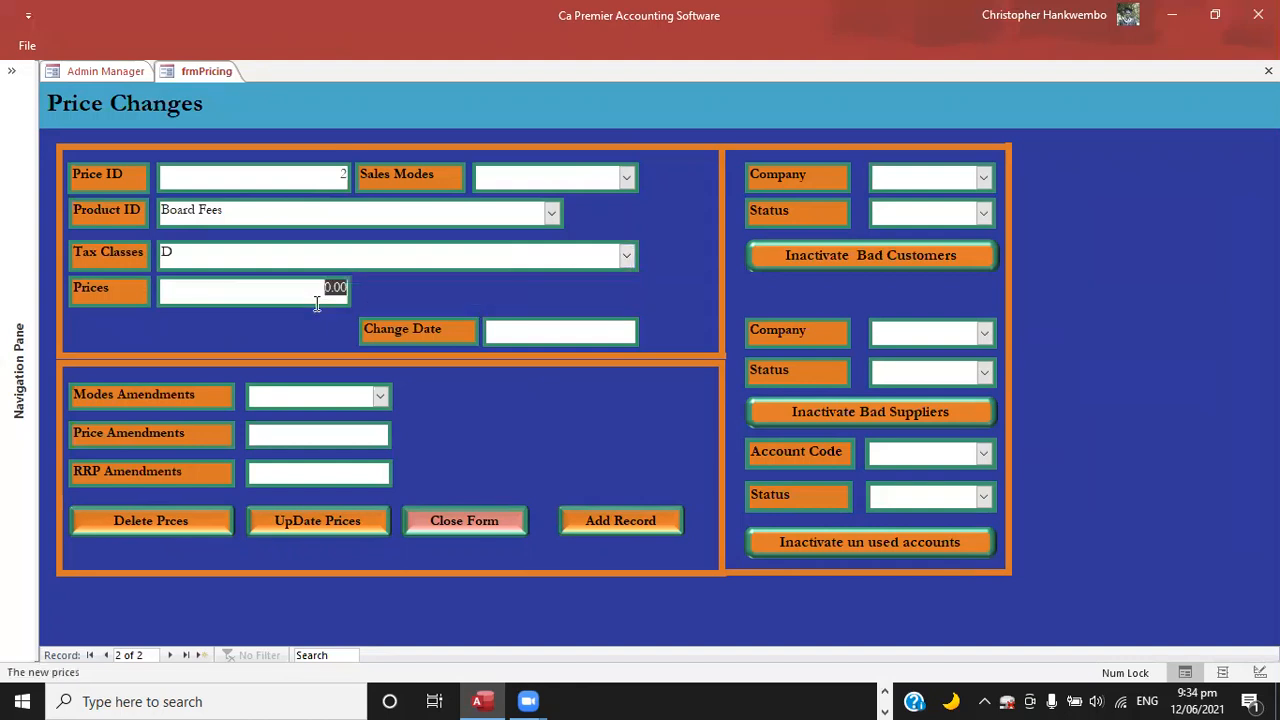
Set the Board Fees price to 25,000.00.
type("25000")
key("Tab")
left_click(382, 343)
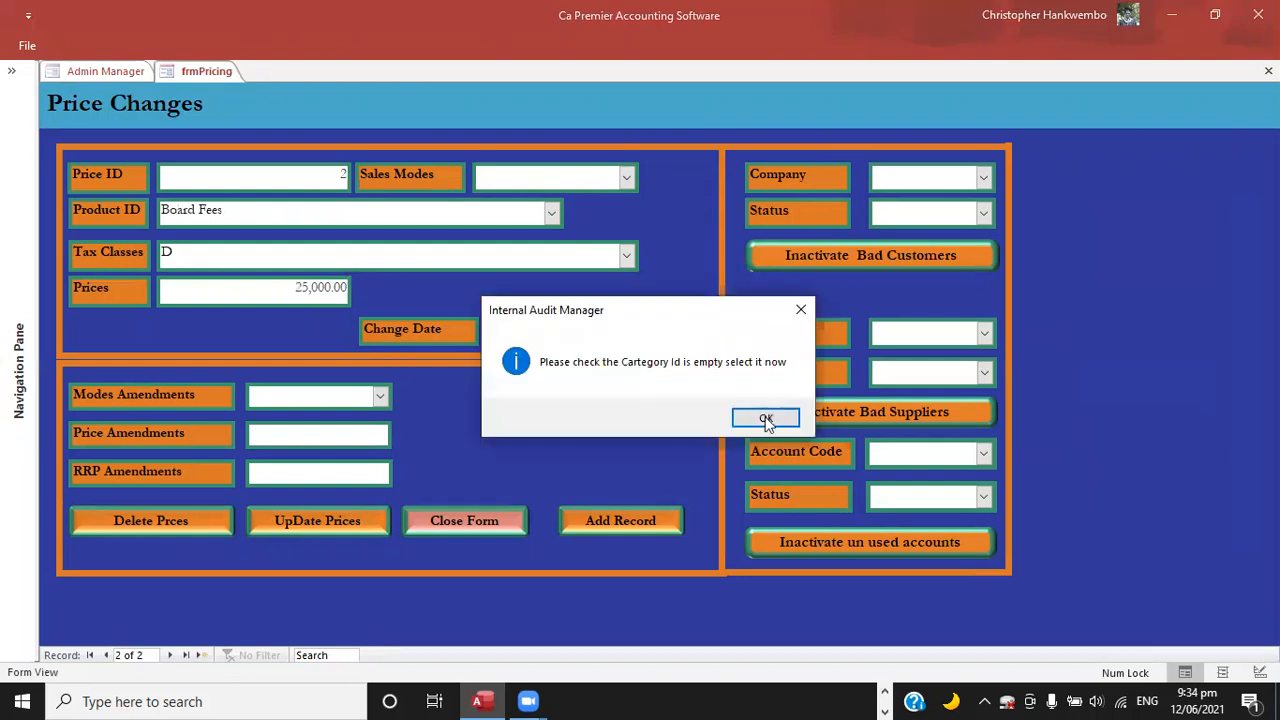
Dismiss the empty category messages and set the Board Fees sales mode to Sales invoice Mode.
key("Return")
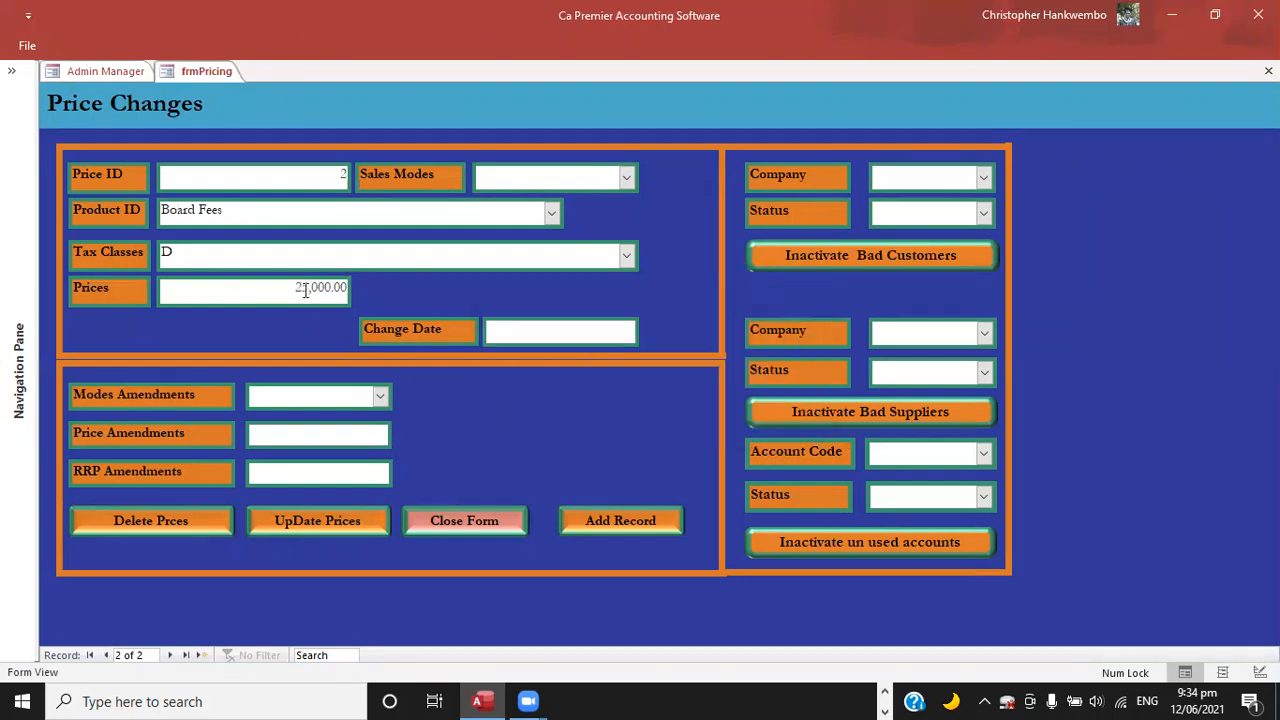
left_click(572, 371)
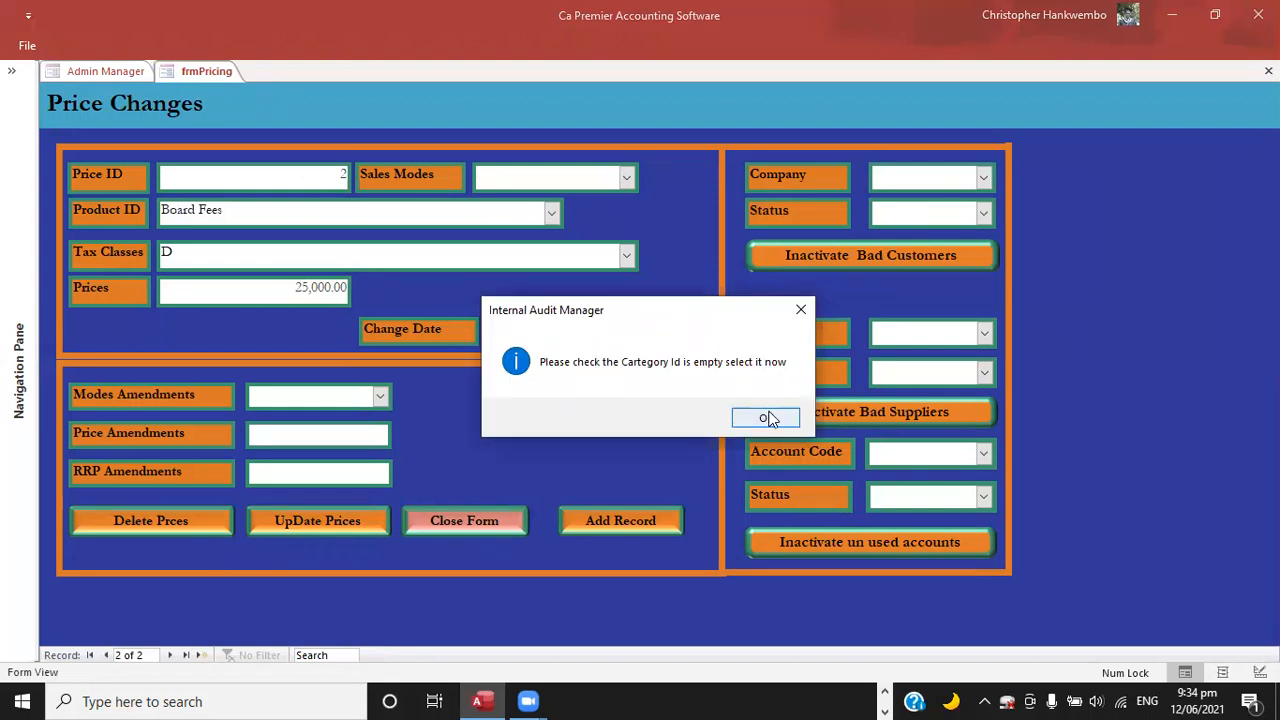
key("Return")
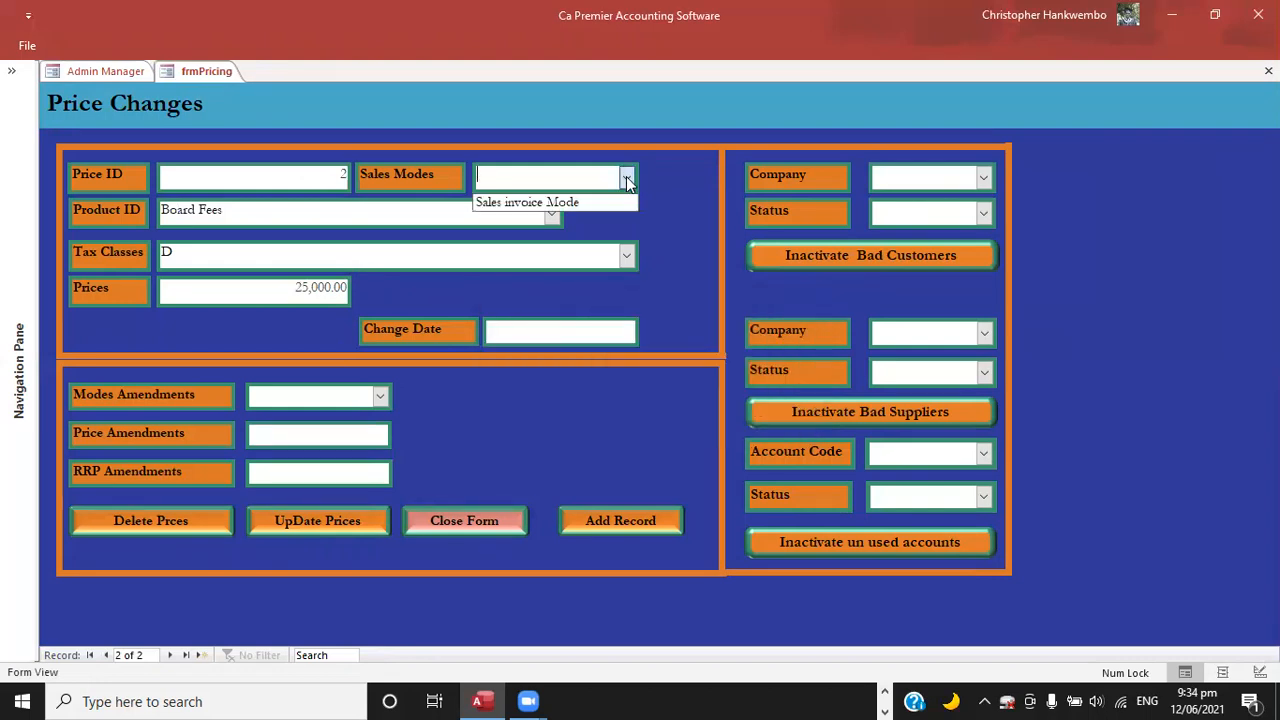
left_click(529, 204)
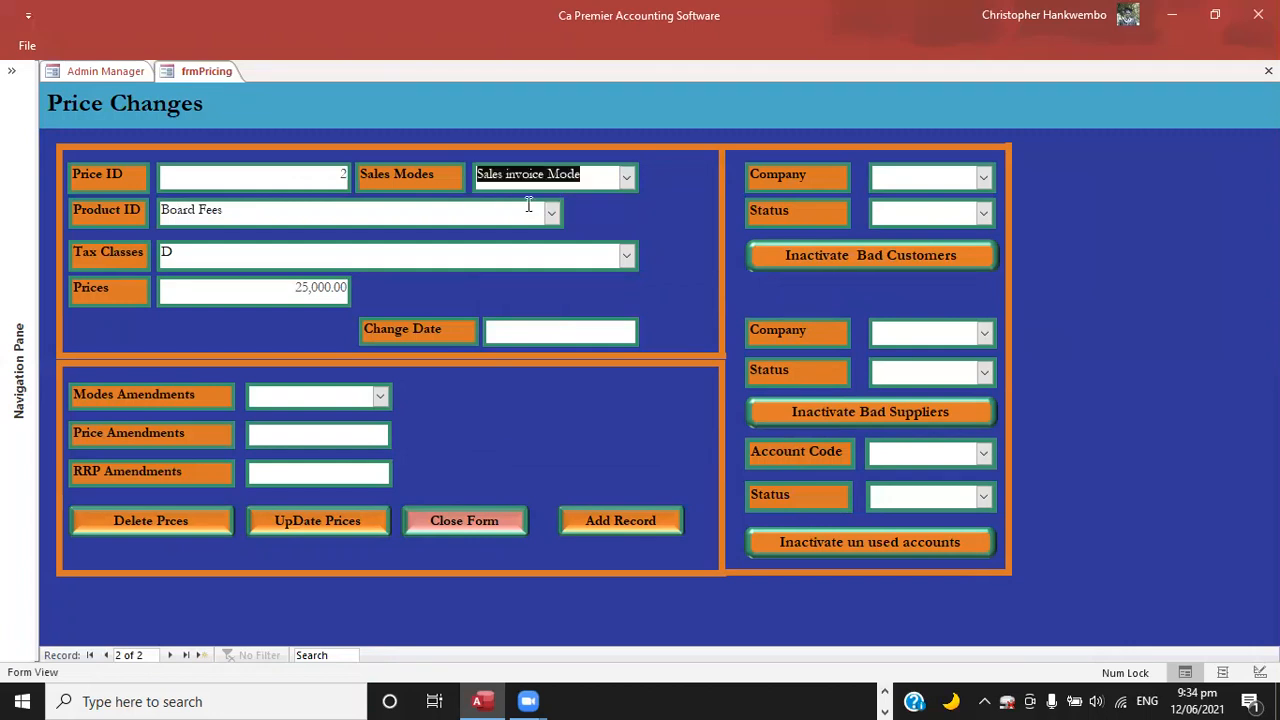
Correct the Board Fees price to 5,000.00 and set its change date to 12/06/2021.
left_click(303, 287)
key("BackSpace")
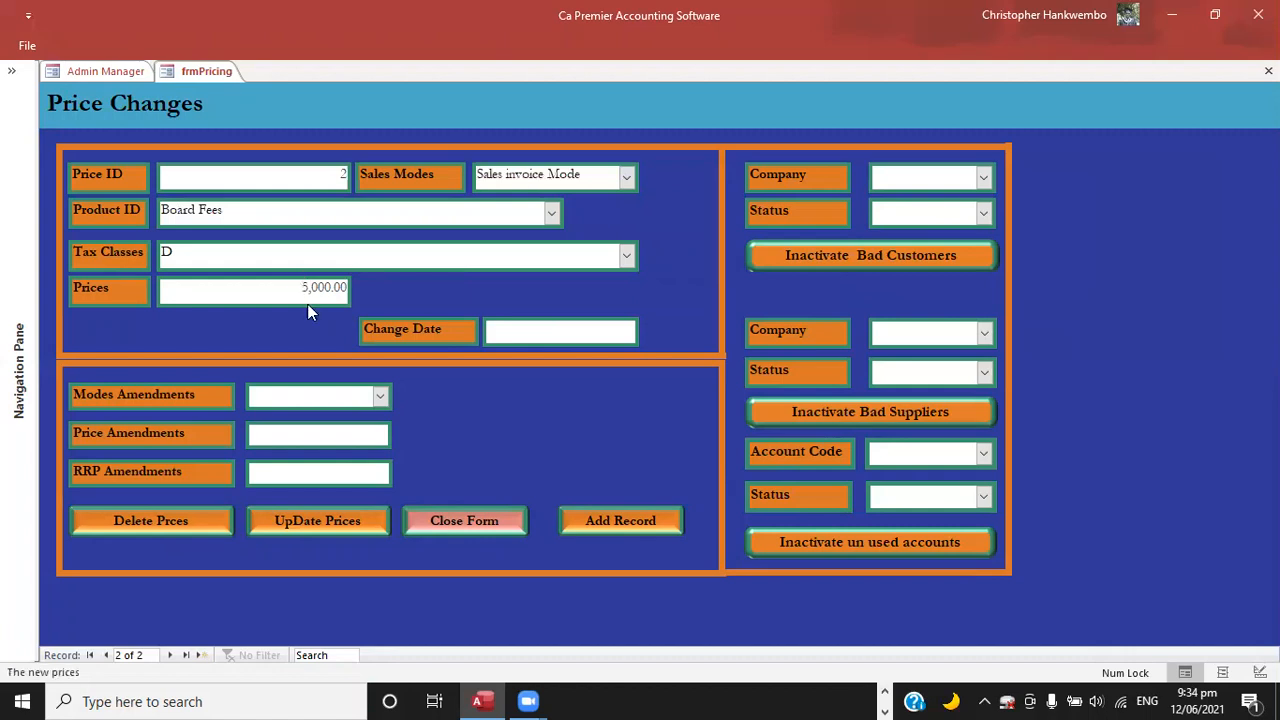
key("Tab")
key("Tab")
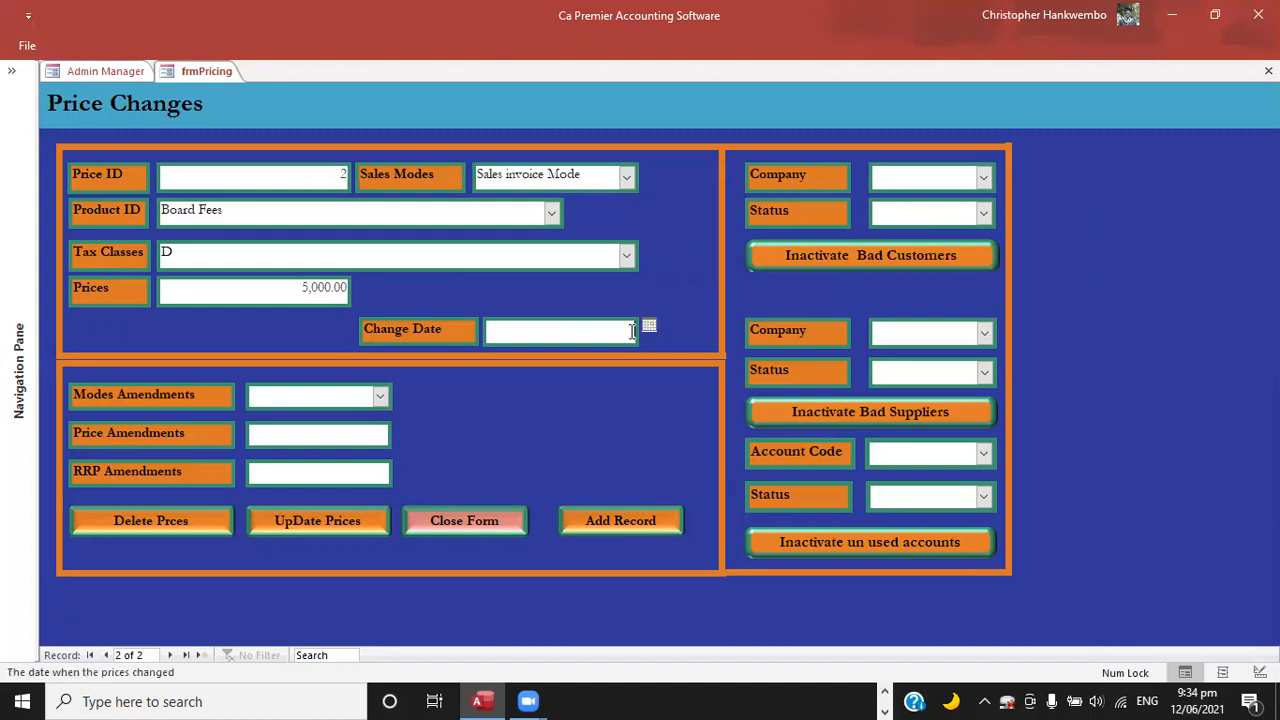
left_click(649, 326)
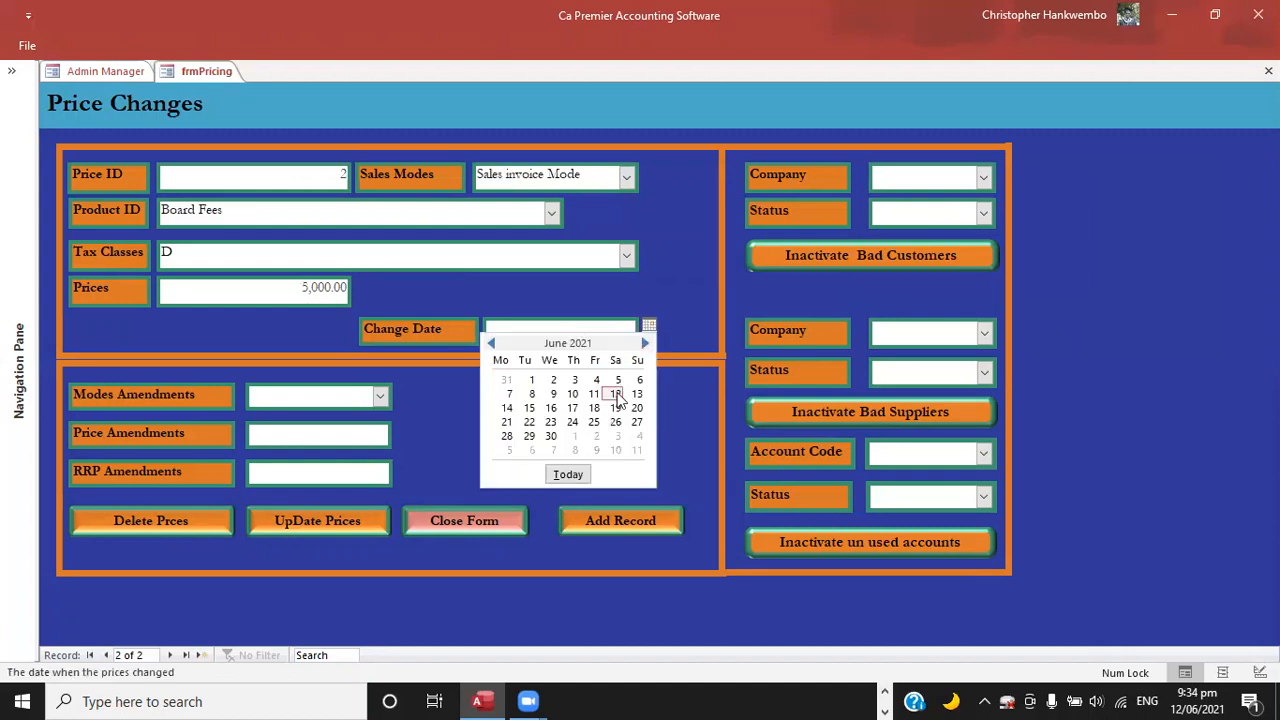
left_click(616, 395)
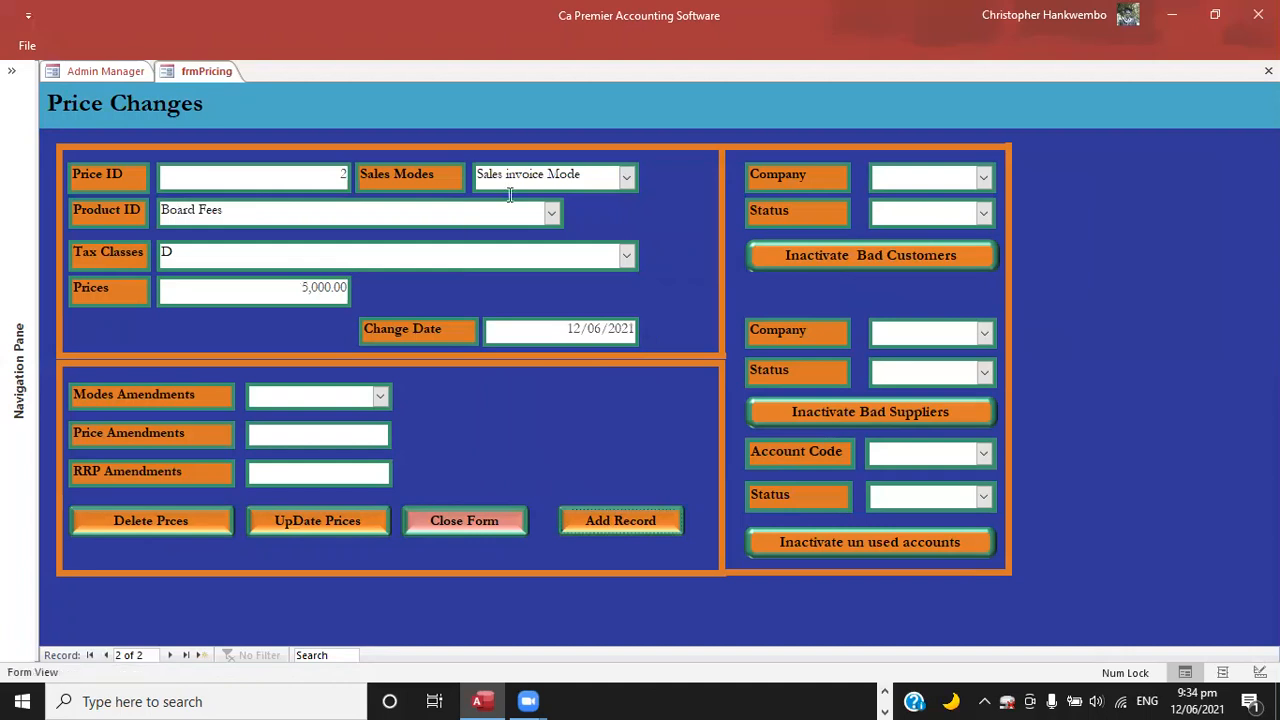
Create a price record for the Examinations product with tax class D and a price of 7,500.00.
left_click(210, 289)
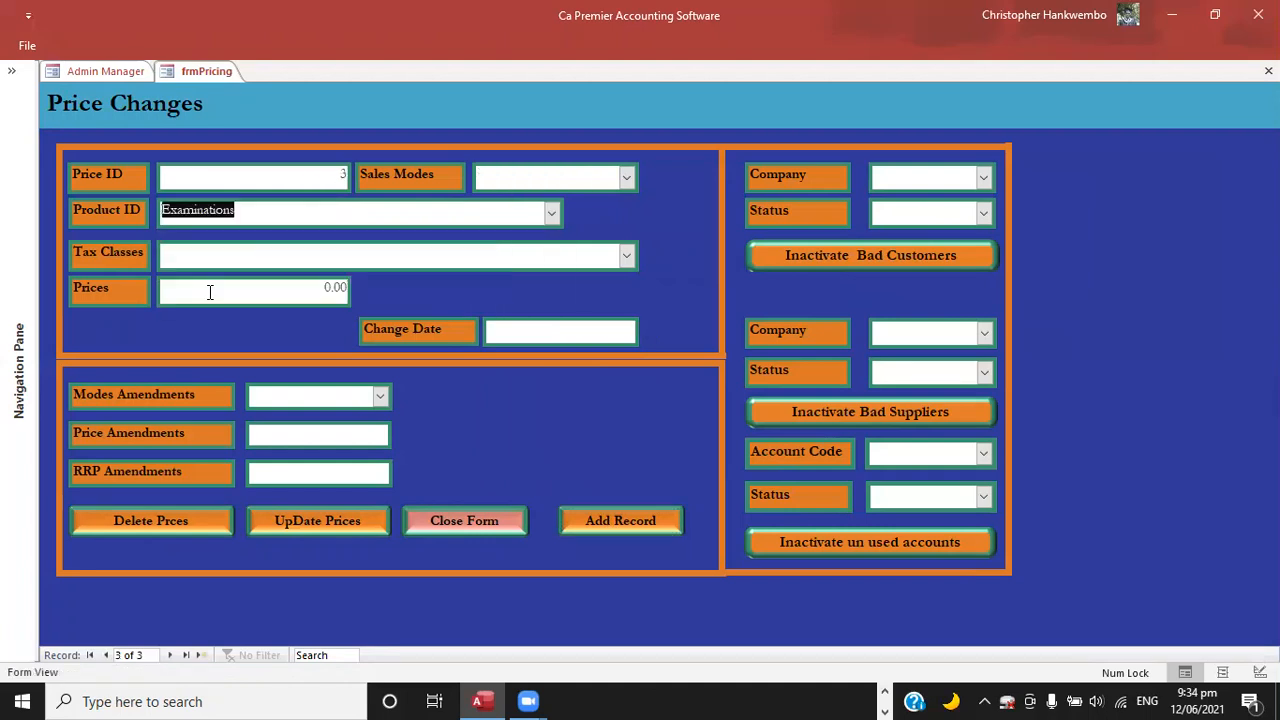
key("Tab")
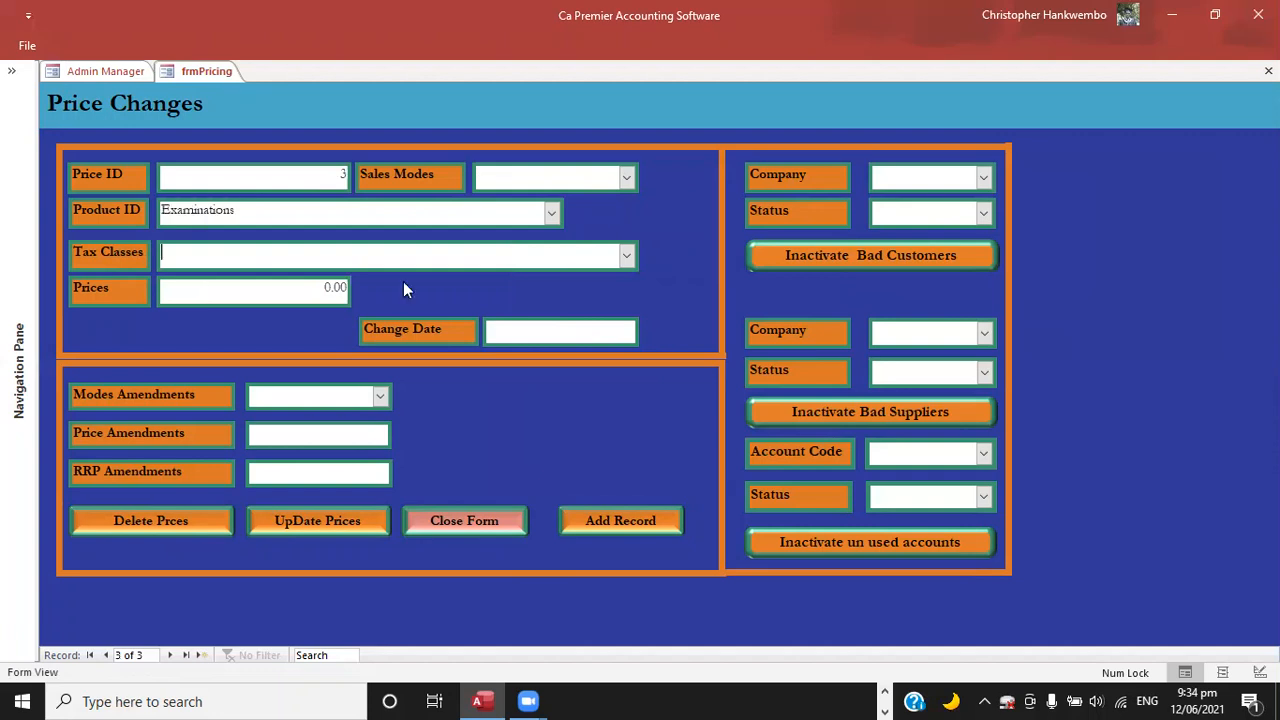
left_click(627, 258)
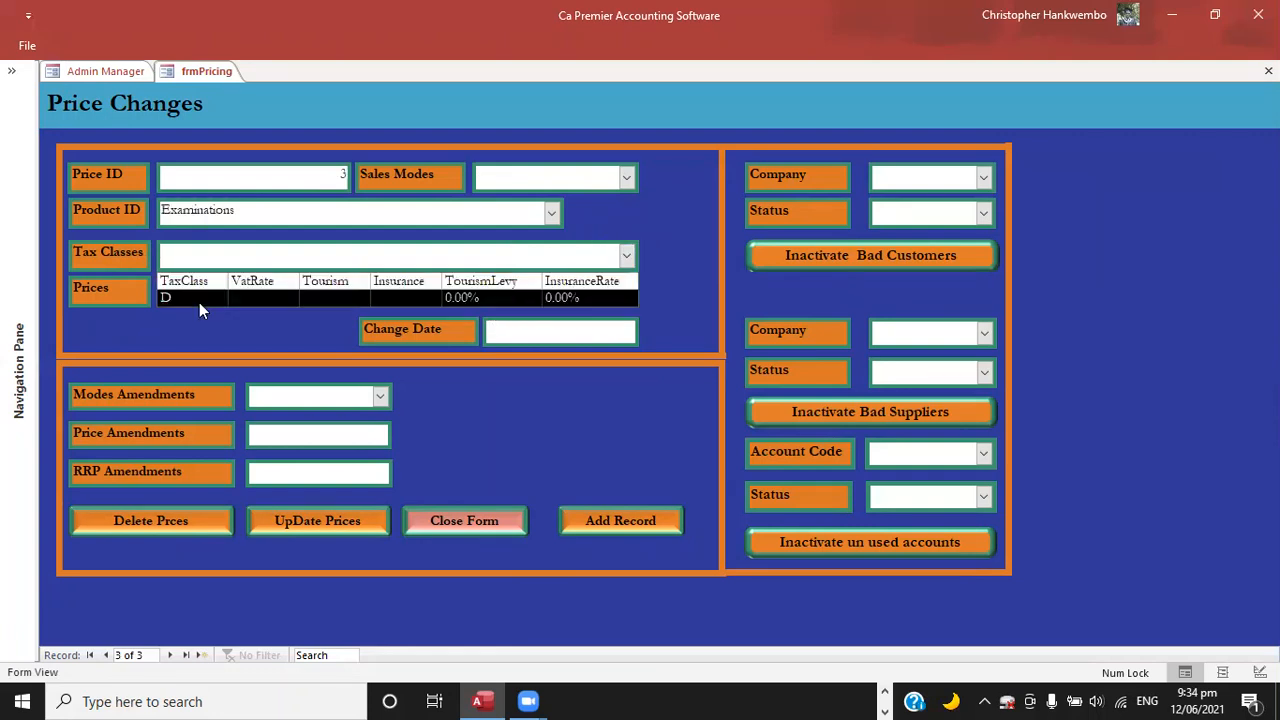
left_click(199, 302)
key("Tab")
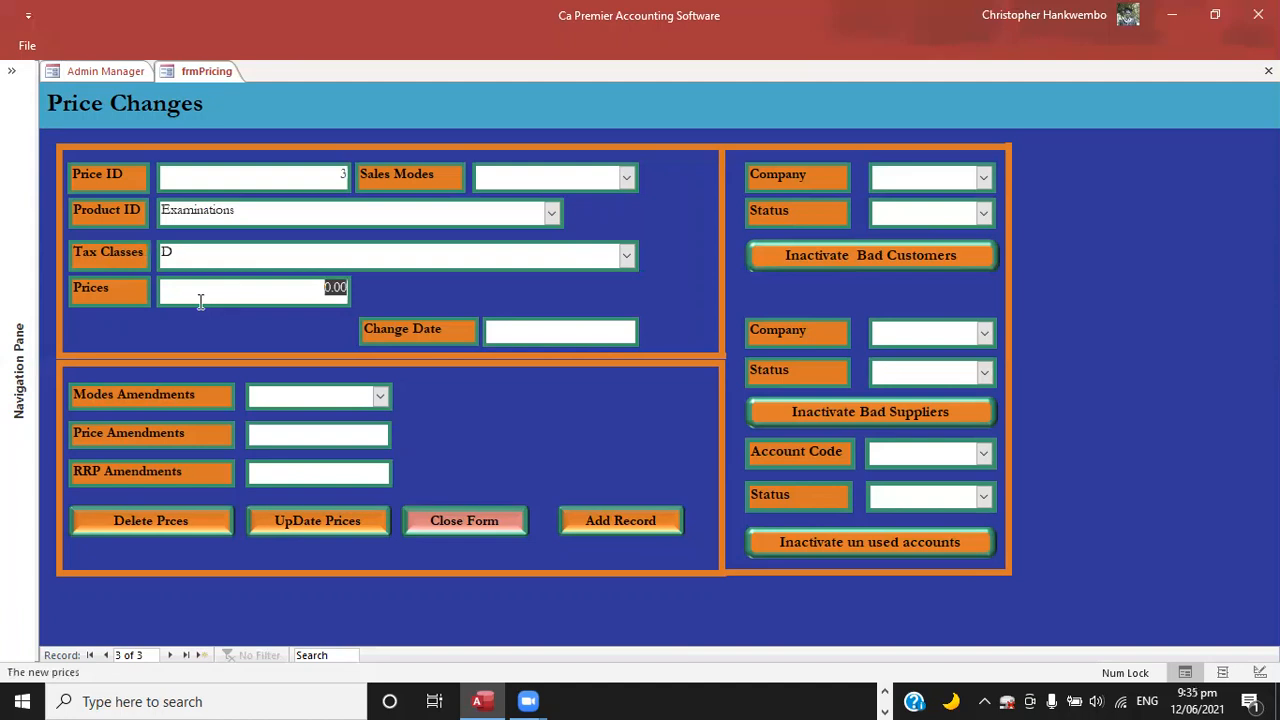
type("7500")
key("Tab")
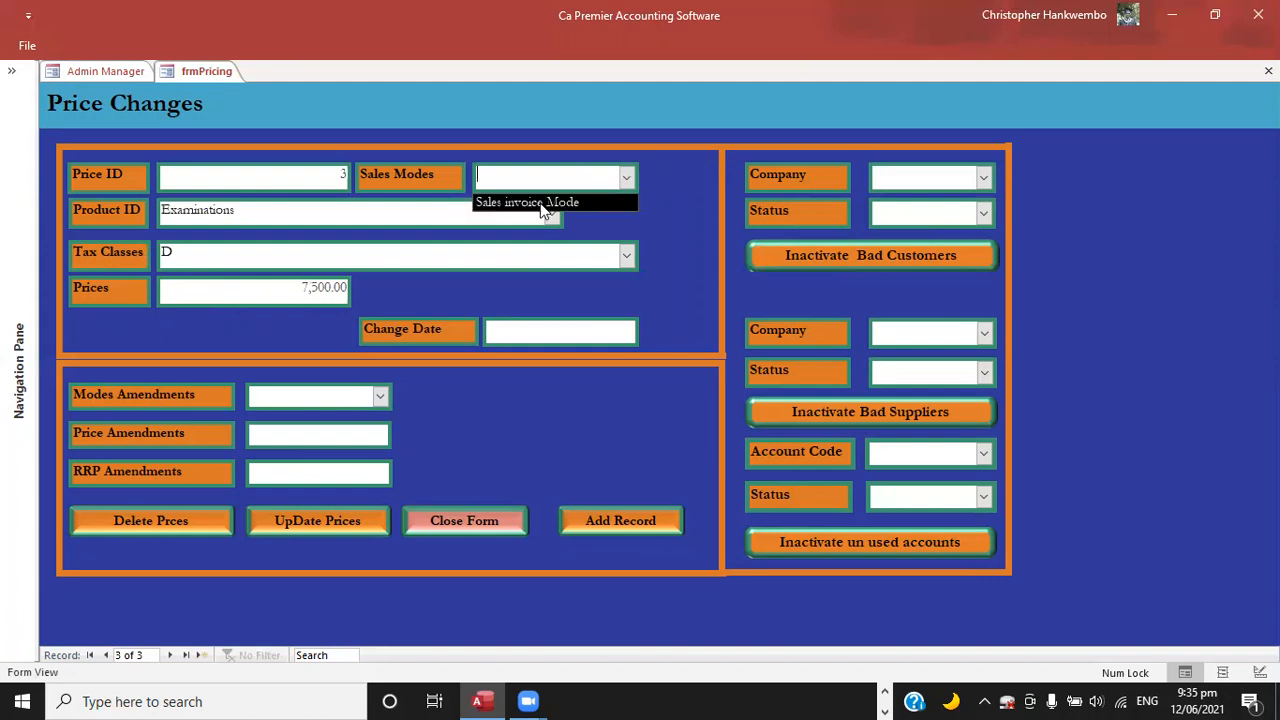
Set the Examinations sales mode to Sales invoice Mode and the change date to 12/06/2021, and start a new record.
key("Tab")
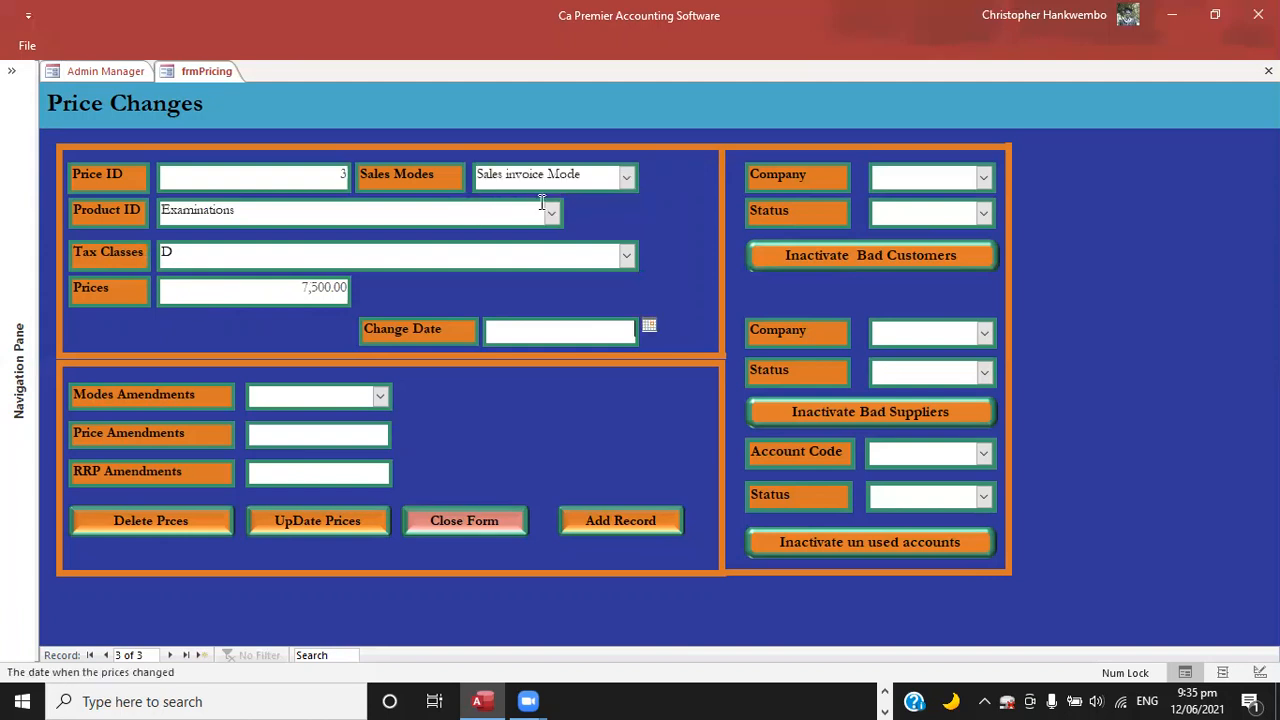
left_click(648, 324)
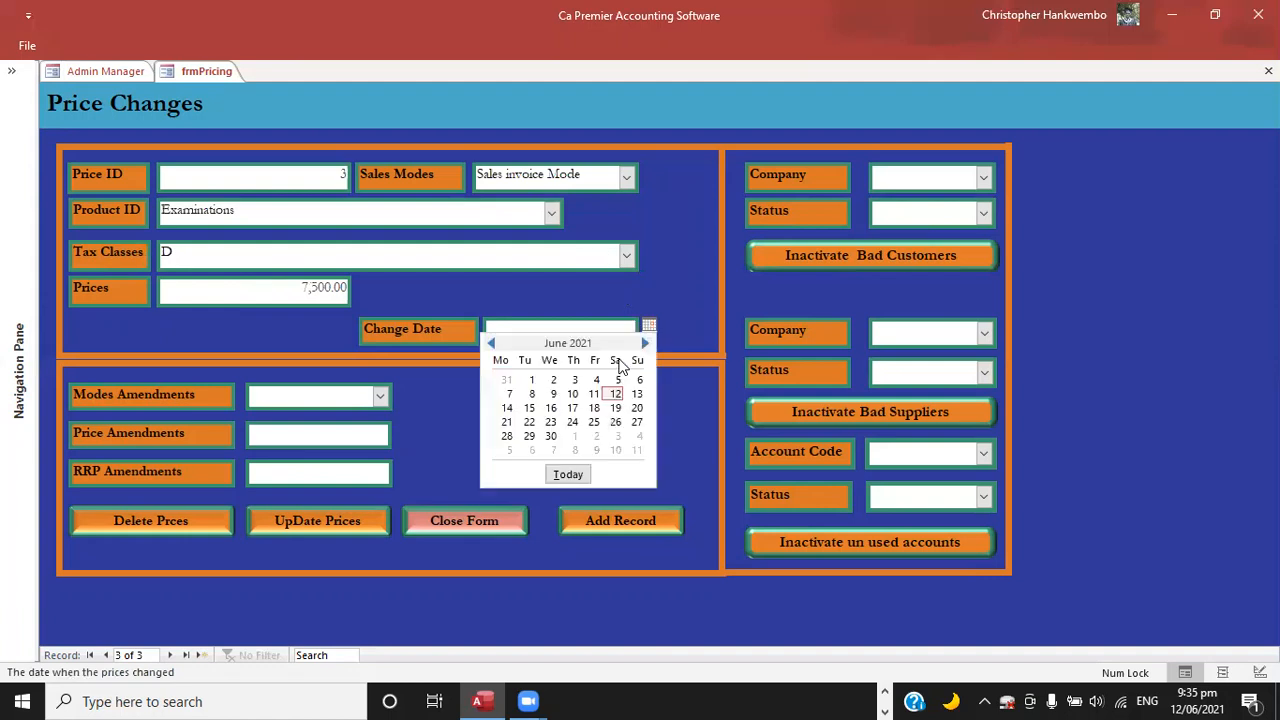
left_click(615, 394)
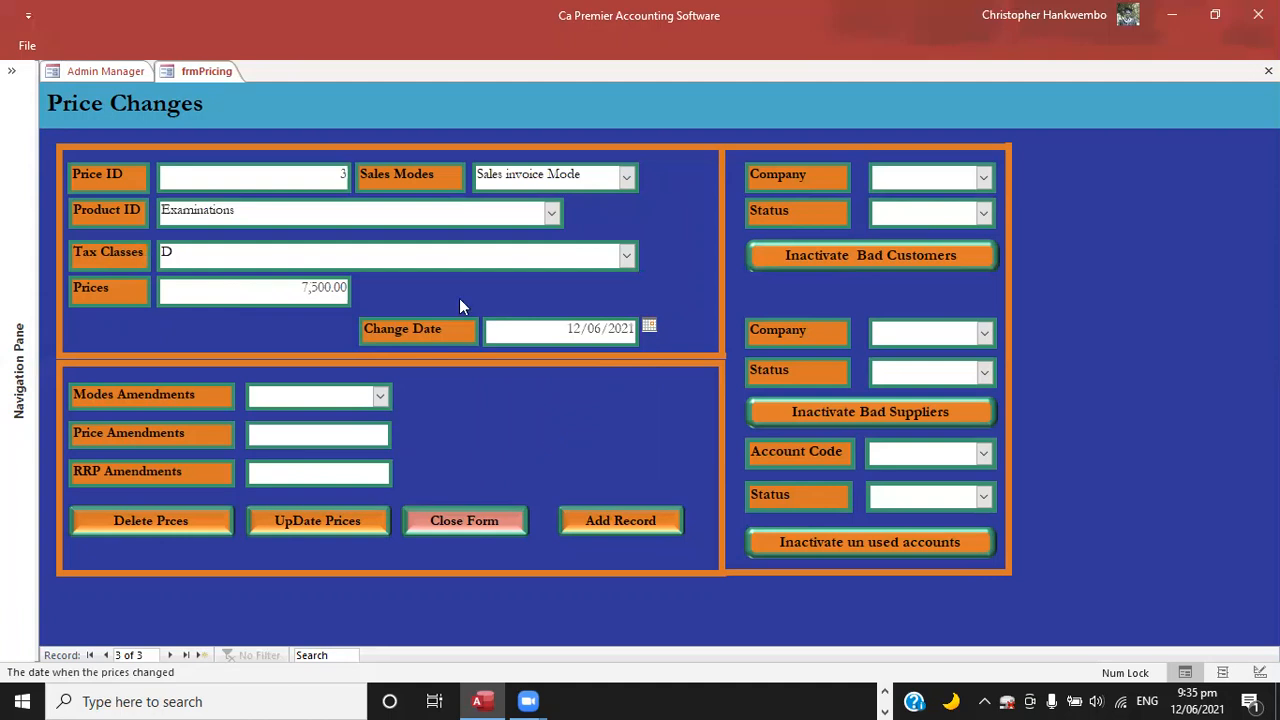
key("Tab")
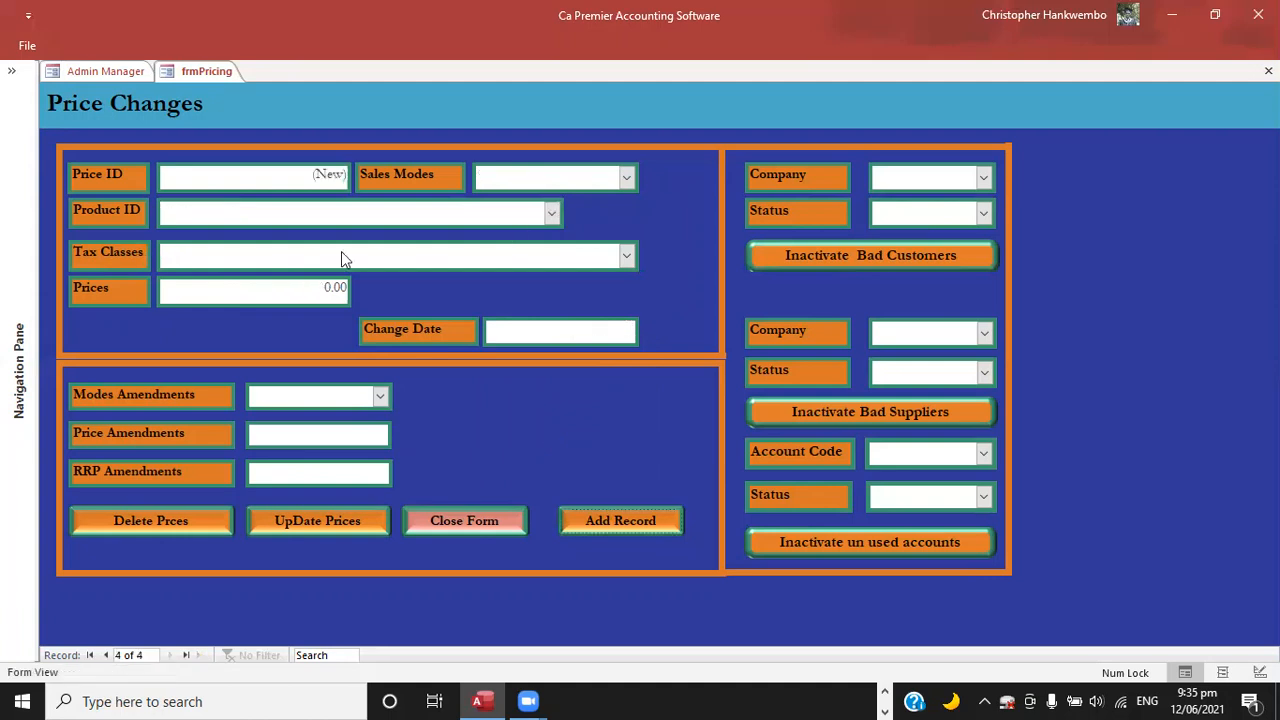
Create a price record for the Meals Revenues product with tax class D and a price of 4,500.00.
left_click(210, 308)
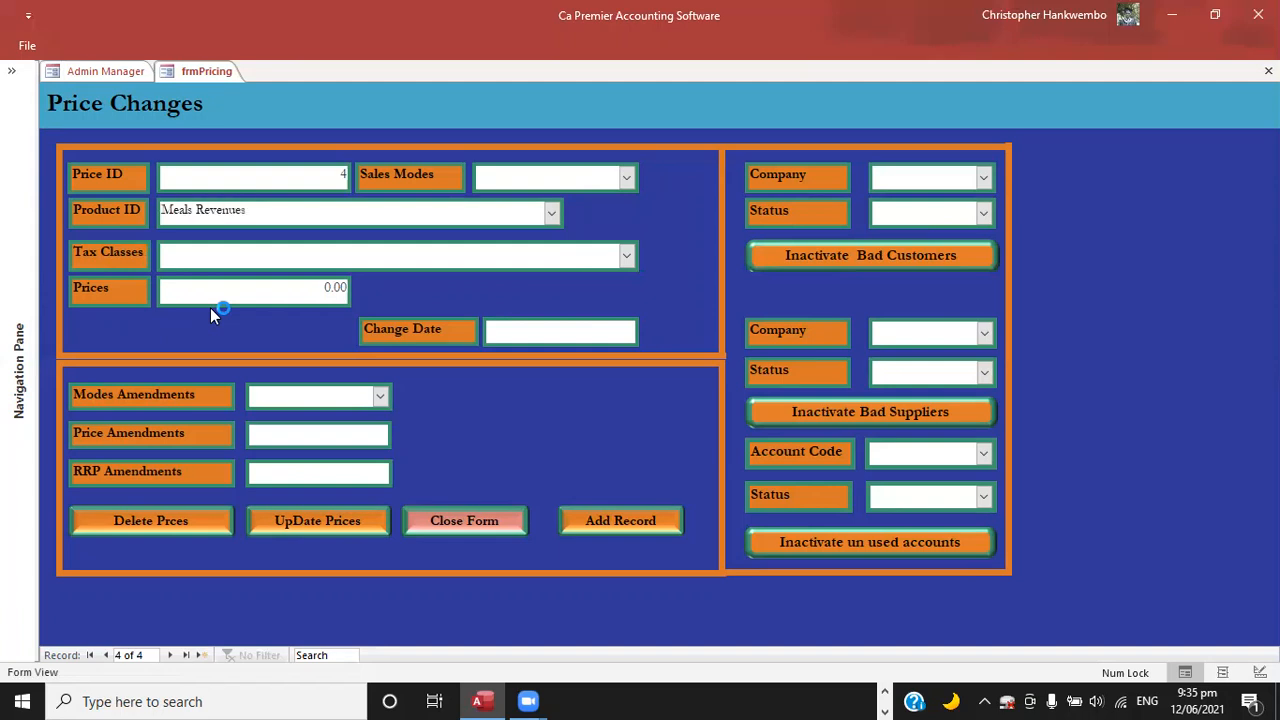
left_click(627, 258)
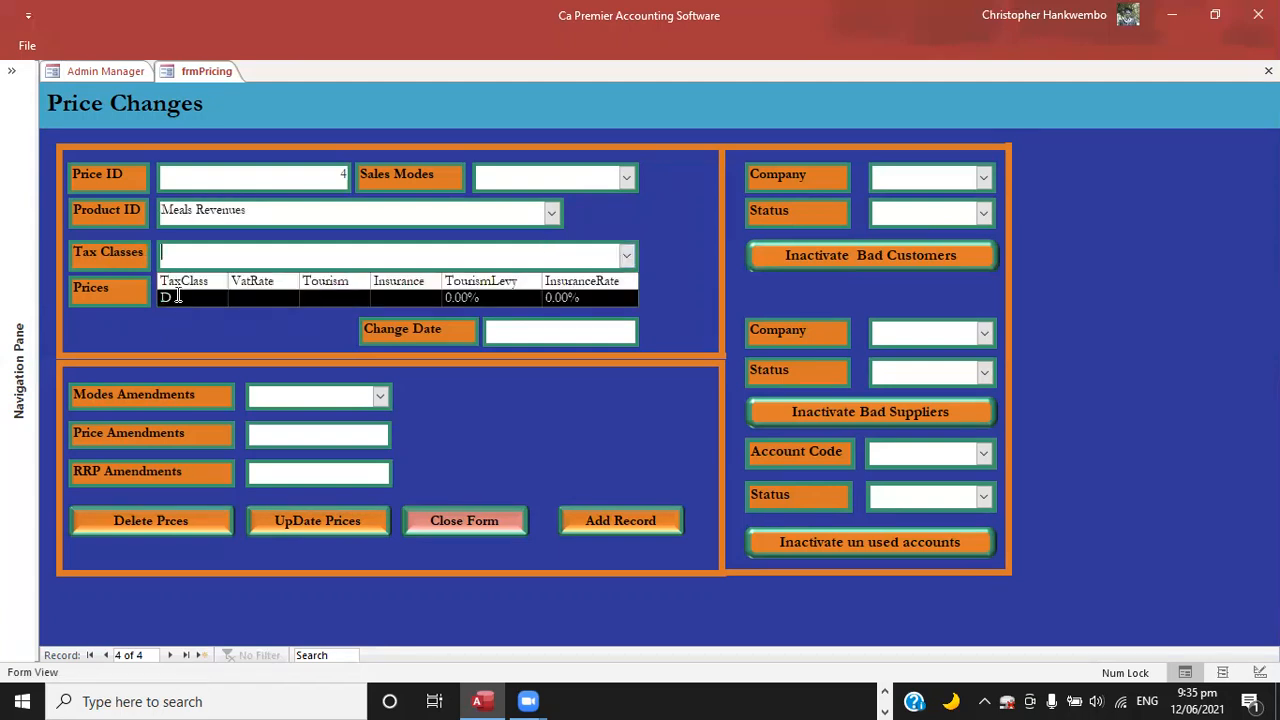
left_click(177, 296)
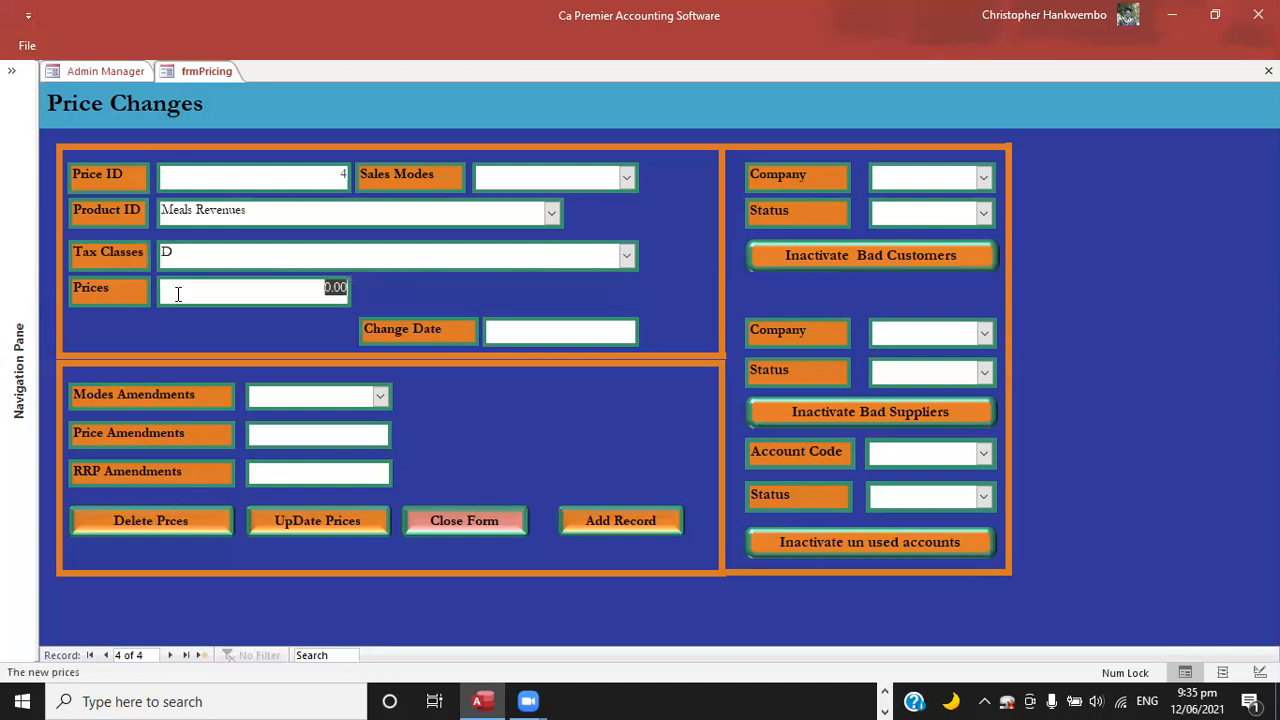
type("4500")
key("Tab")
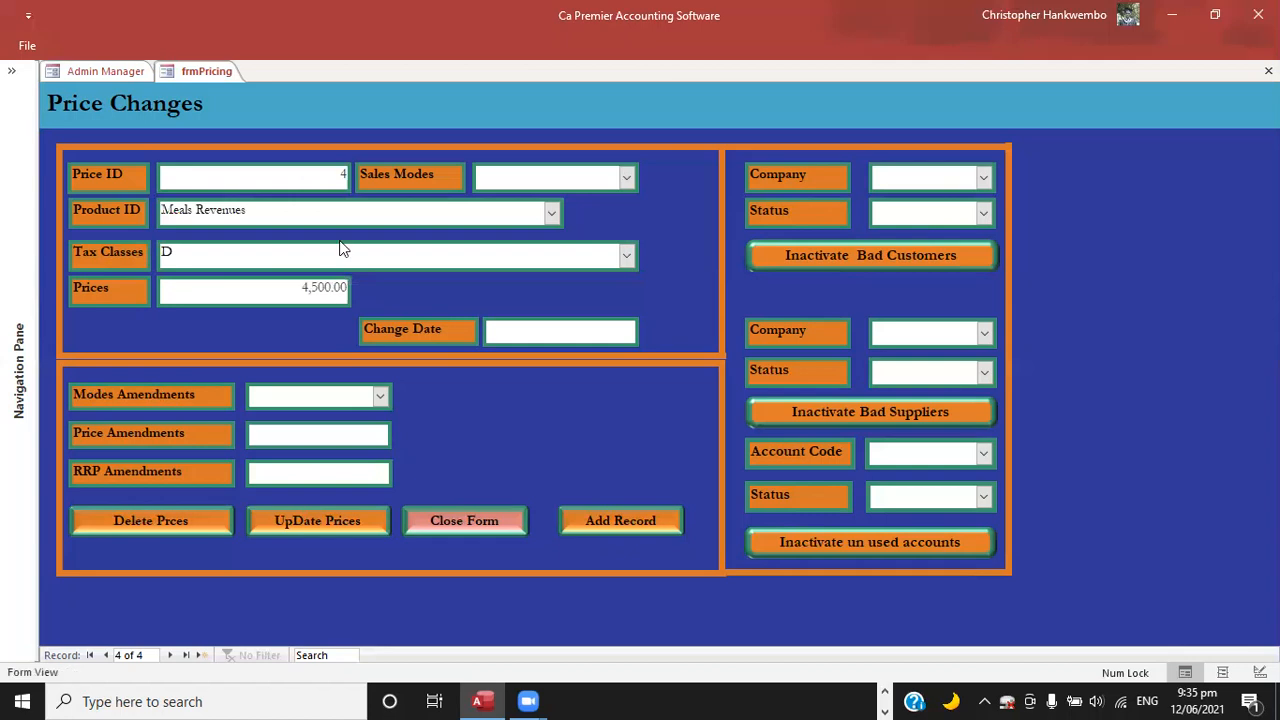
Set the Meals Revenues sales mode to Sales invoice Mode and change date to 12/06/2021, save the record and close the pricing form.
left_click(628, 178)
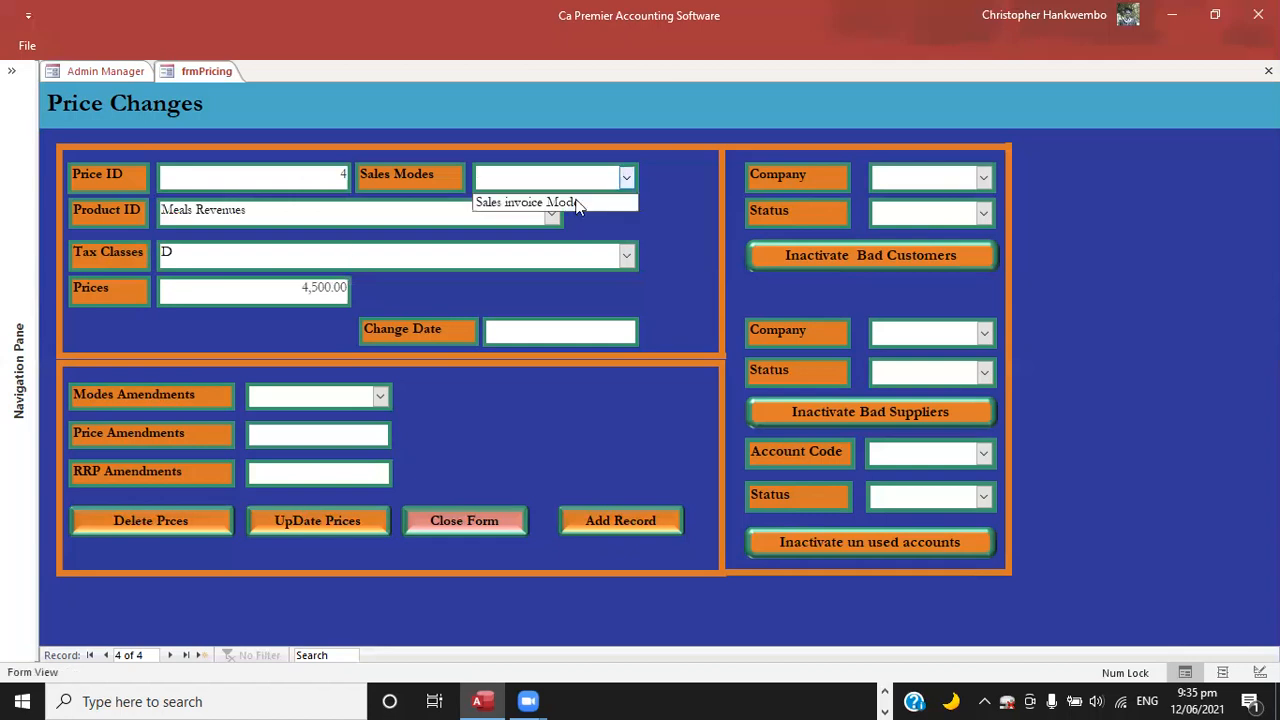
left_click(555, 202)
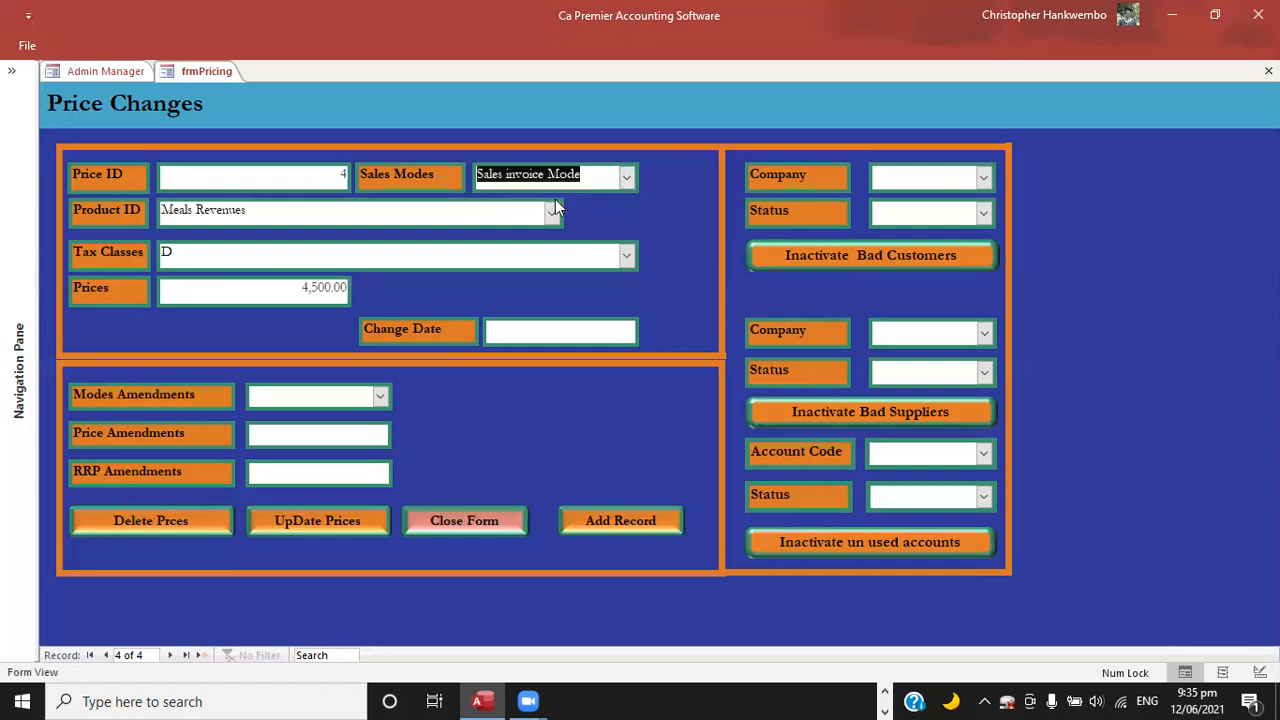
left_click(630, 332)
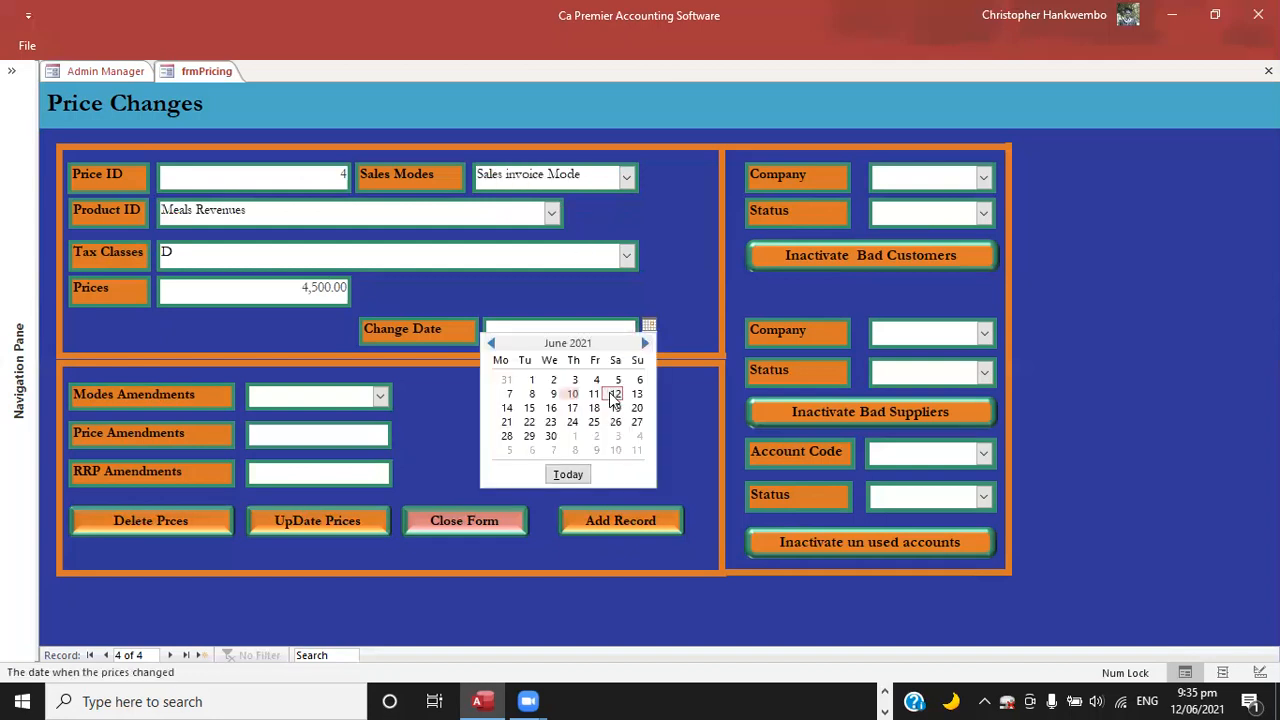
left_click(615, 394)
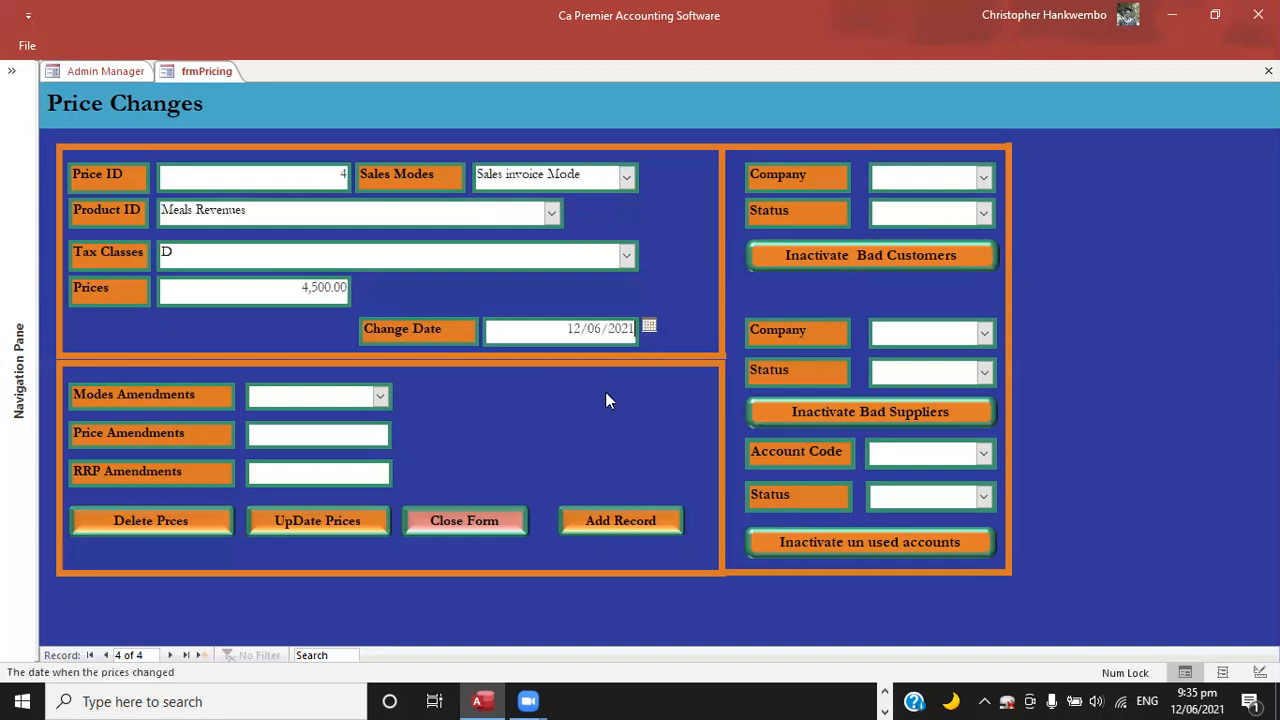
left_click(596, 522)
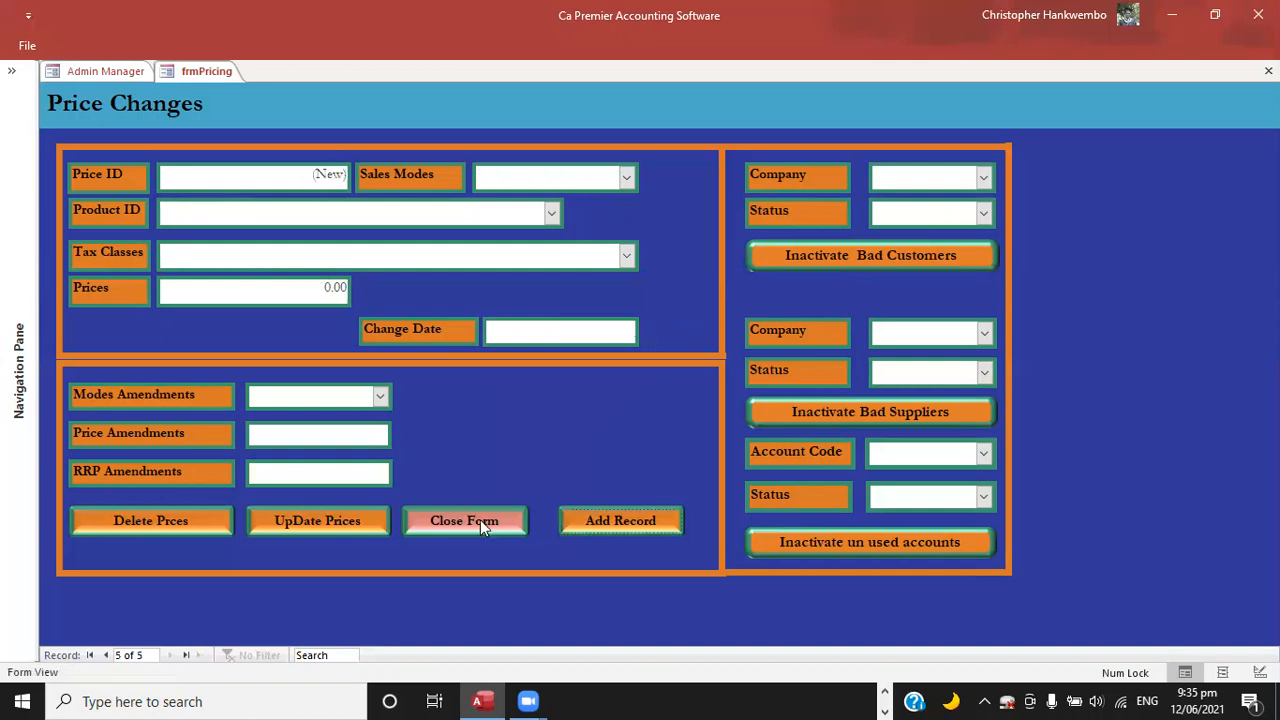
left_click(484, 527)
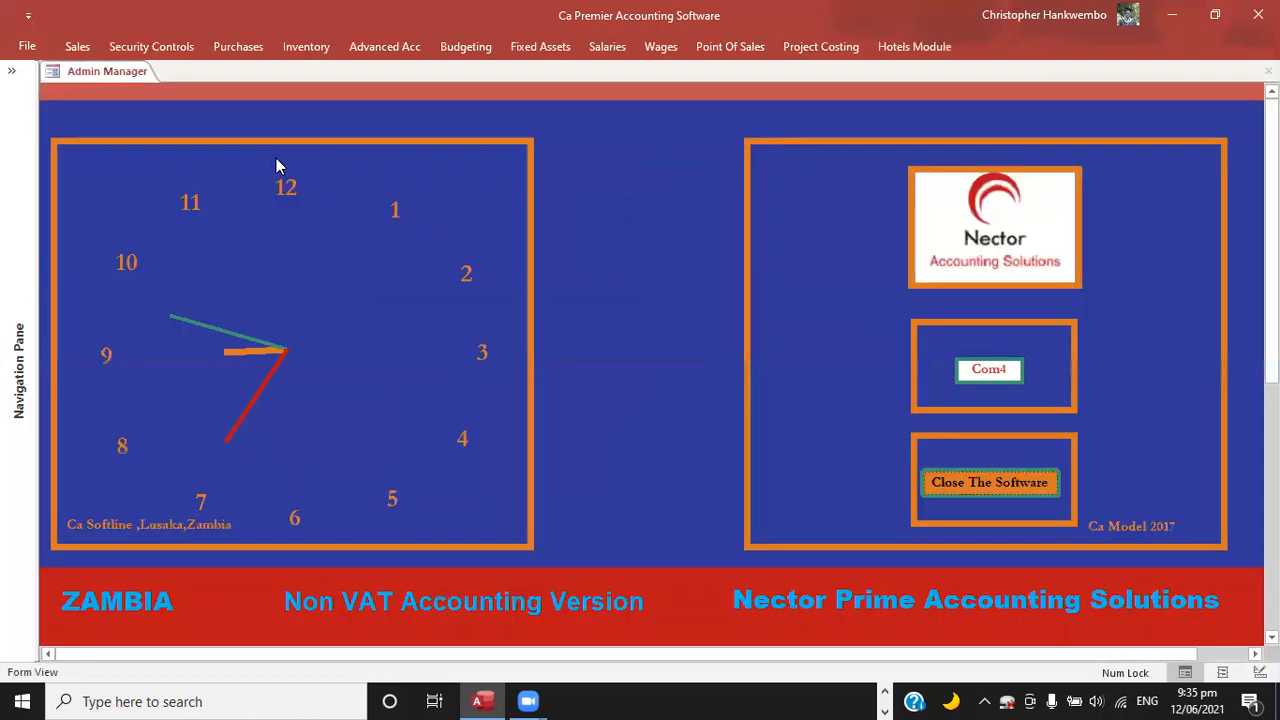
Open a new customer invoice and select the individual student as the customer.
left_click(78, 48)
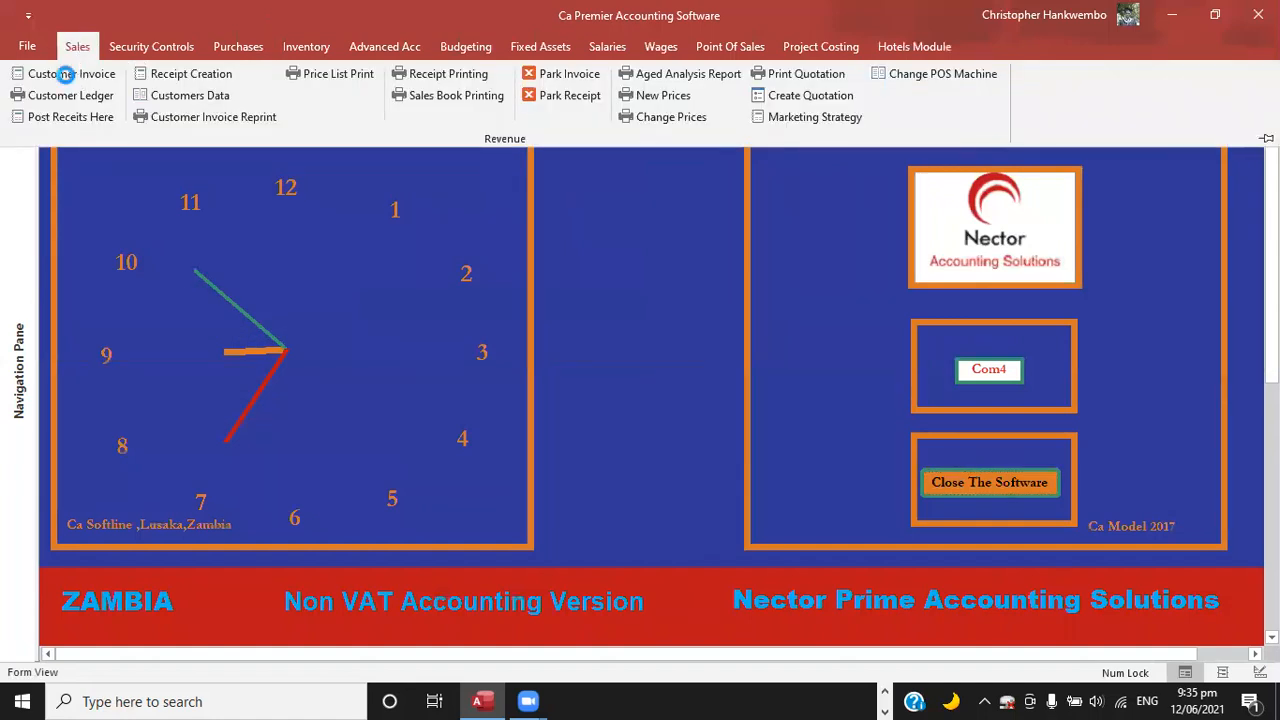
left_click(65, 74)
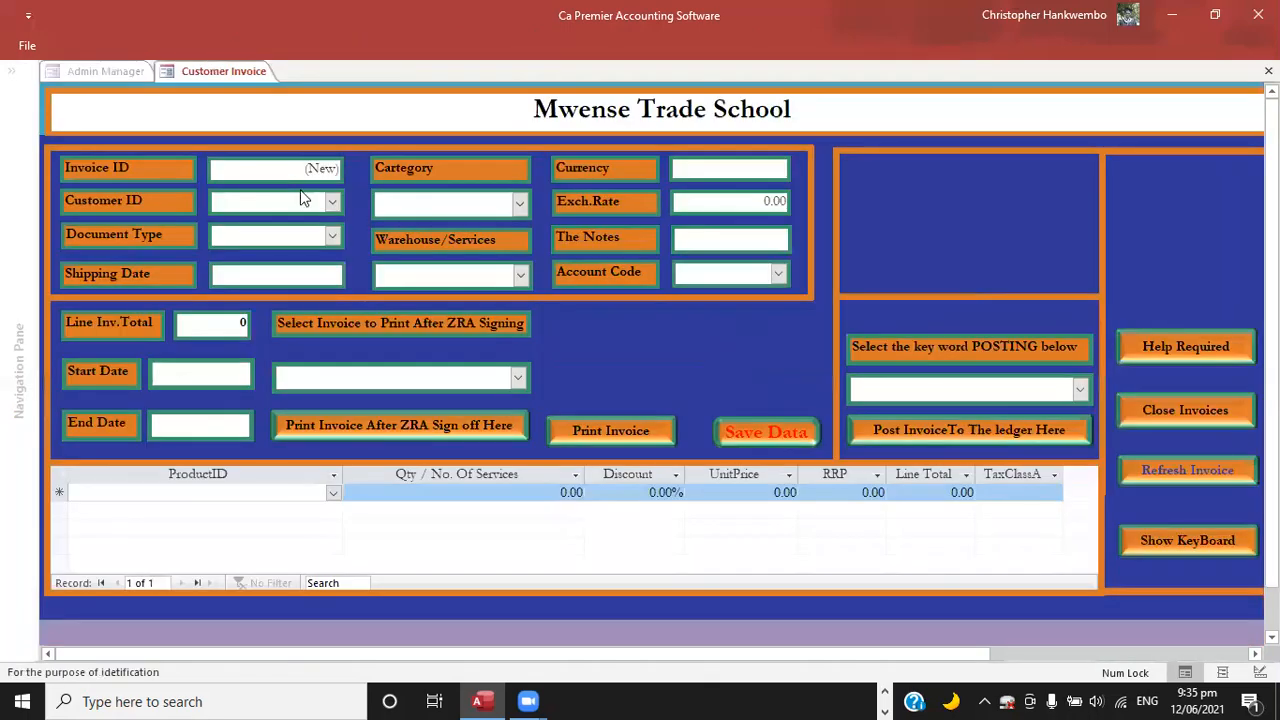
left_click(332, 202)
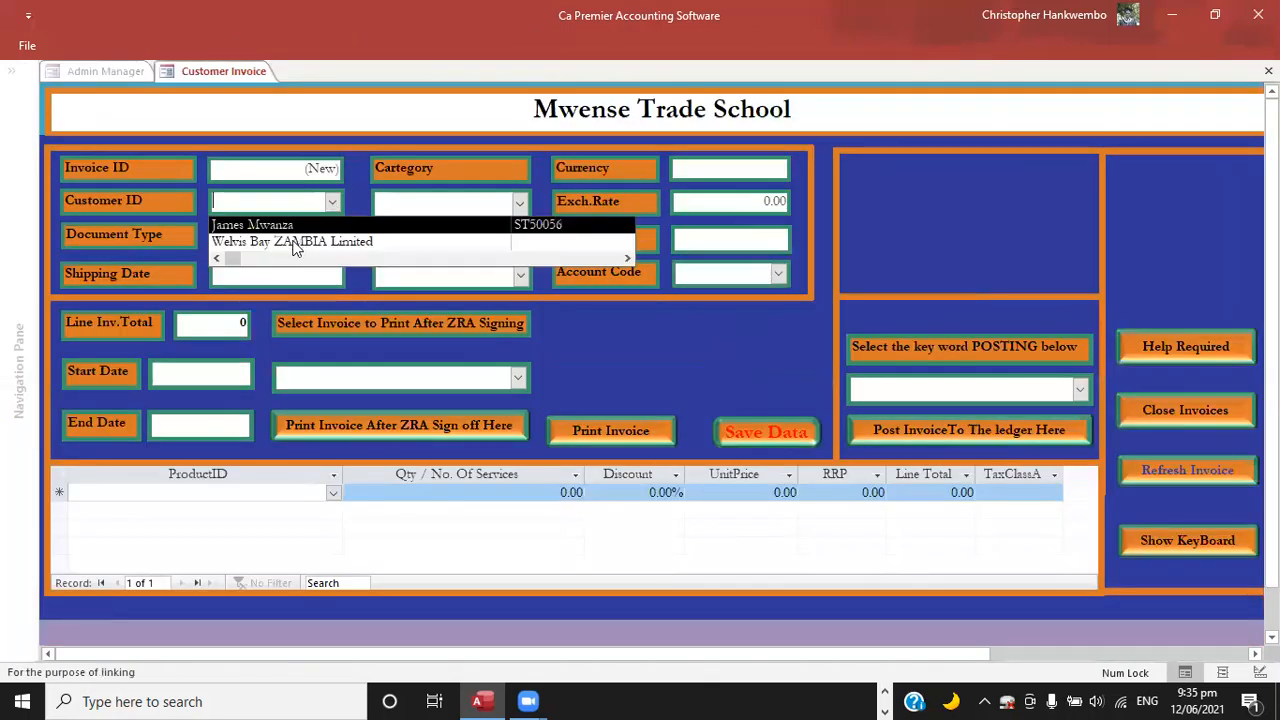
left_click(267, 226)
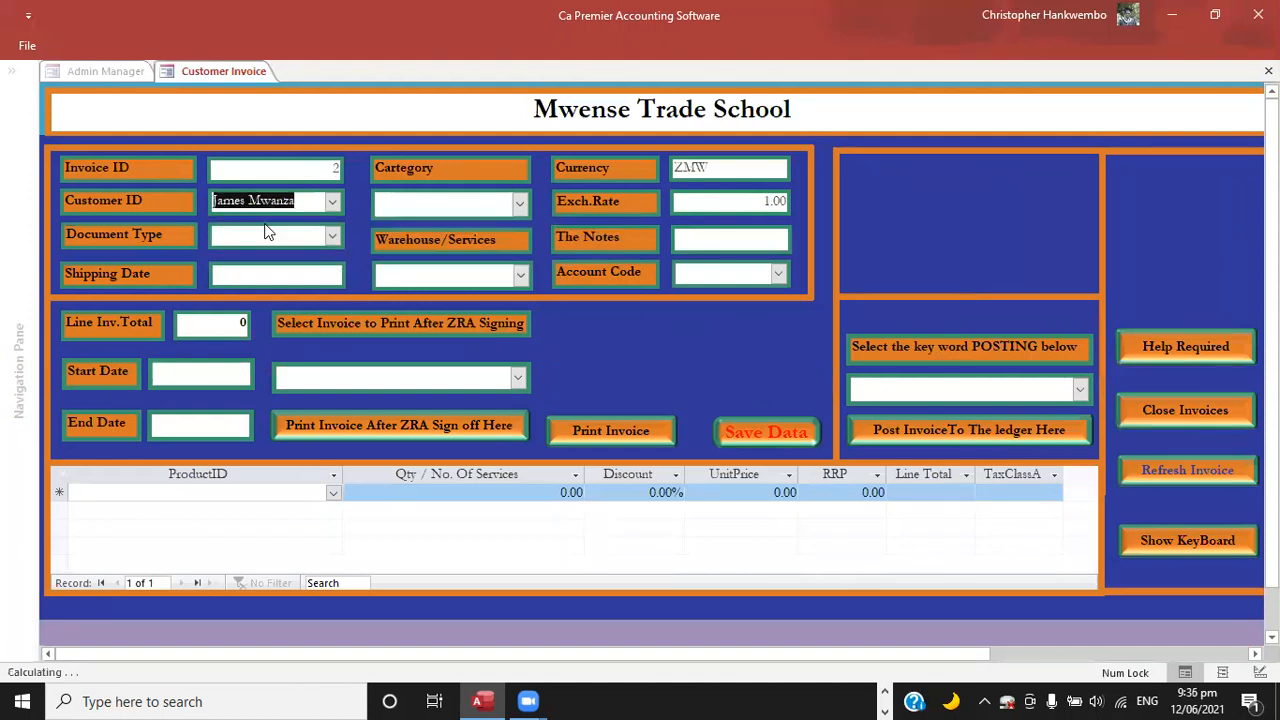
Set the invoice's document type to 0 (Invoice) and its category to Sales invoice Mode.
left_click(333, 237)
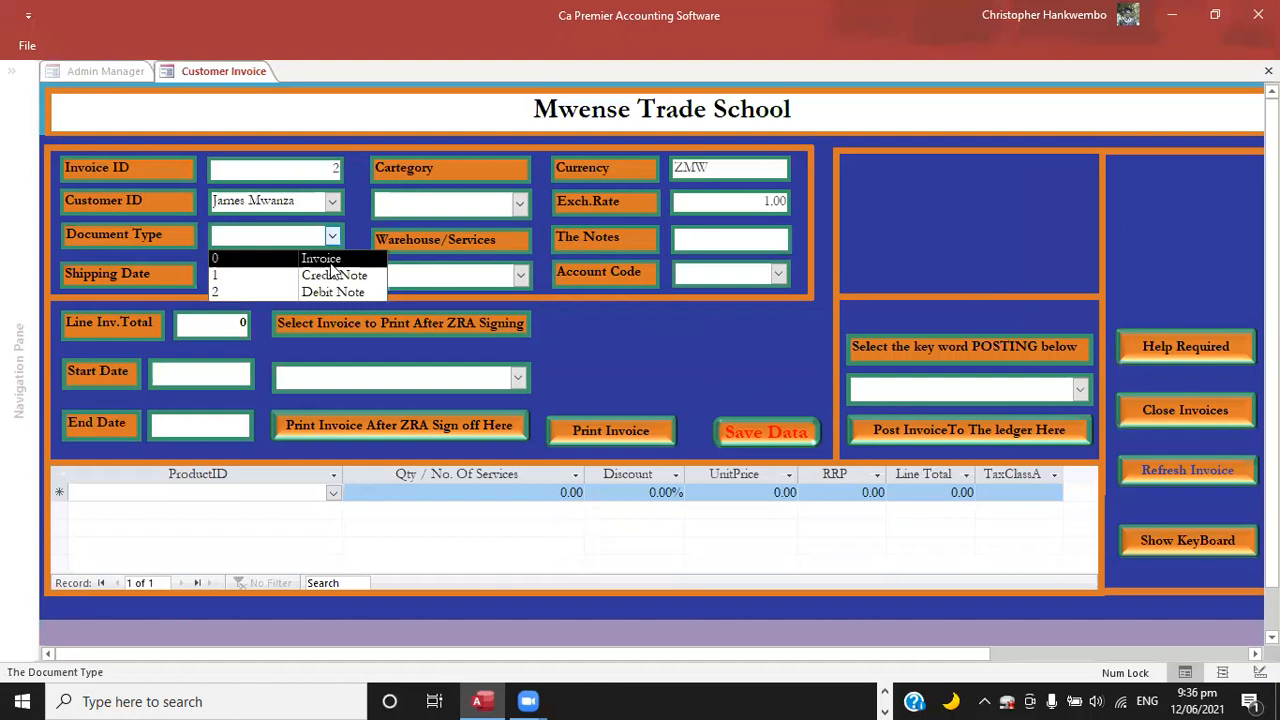
left_click(331, 262)
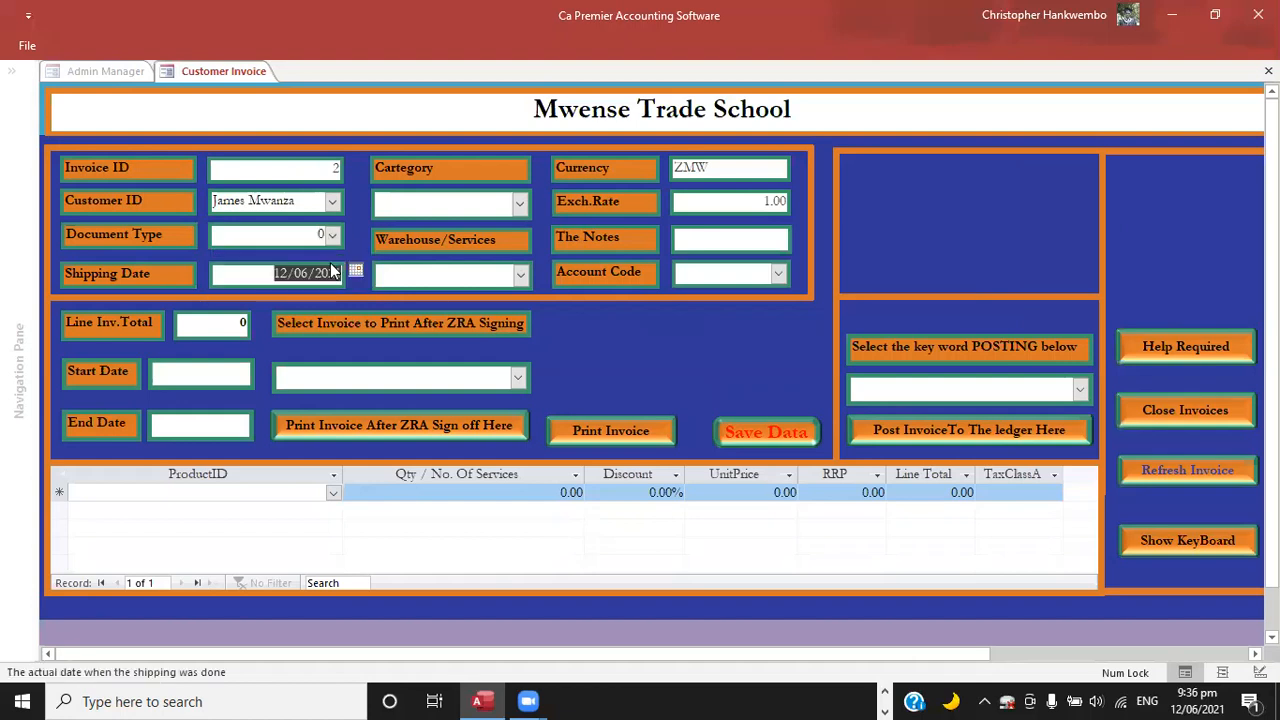
left_click(521, 202)
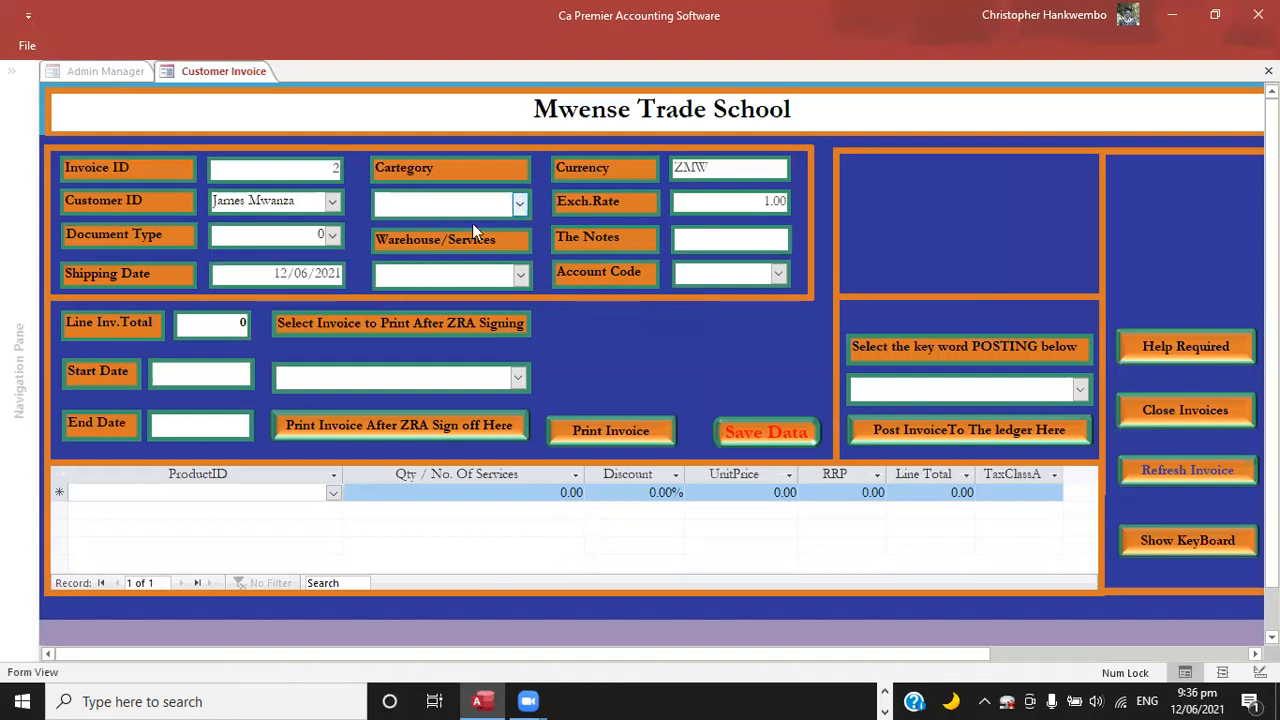
left_click(431, 229)
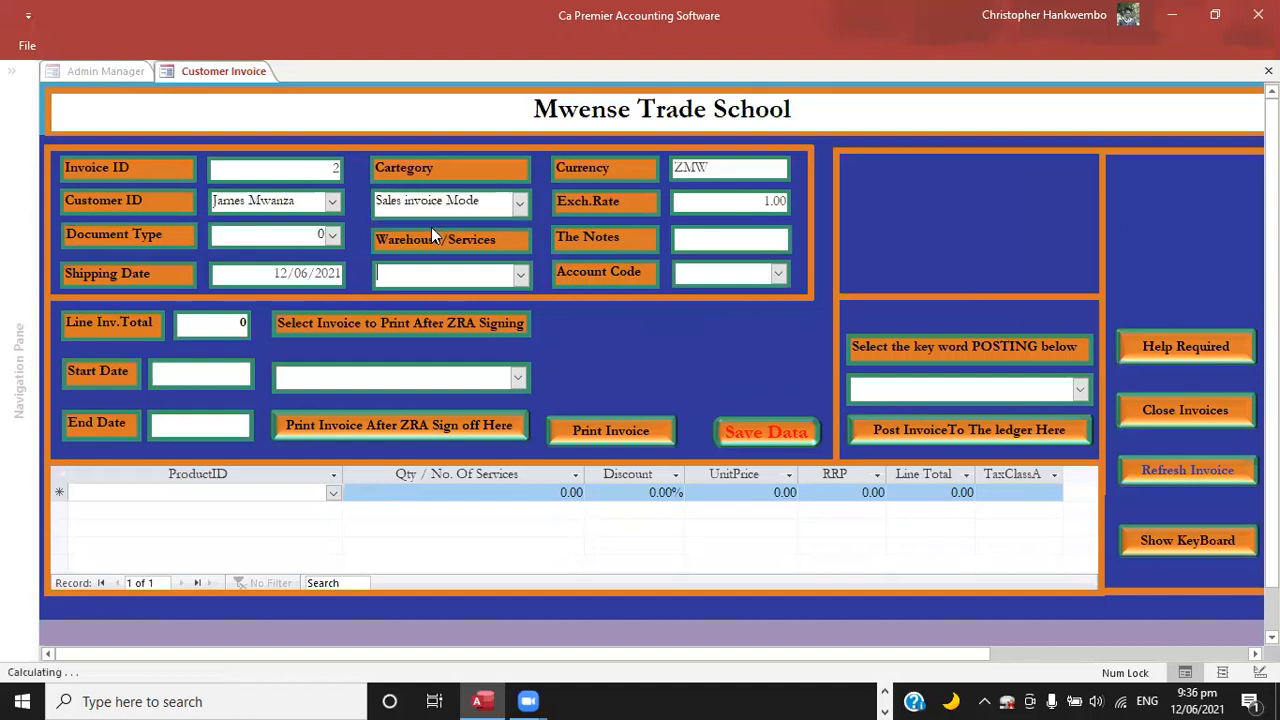
Set the invoice's warehouse to Main Stores and its account code to Revenue.
left_click(520, 275)
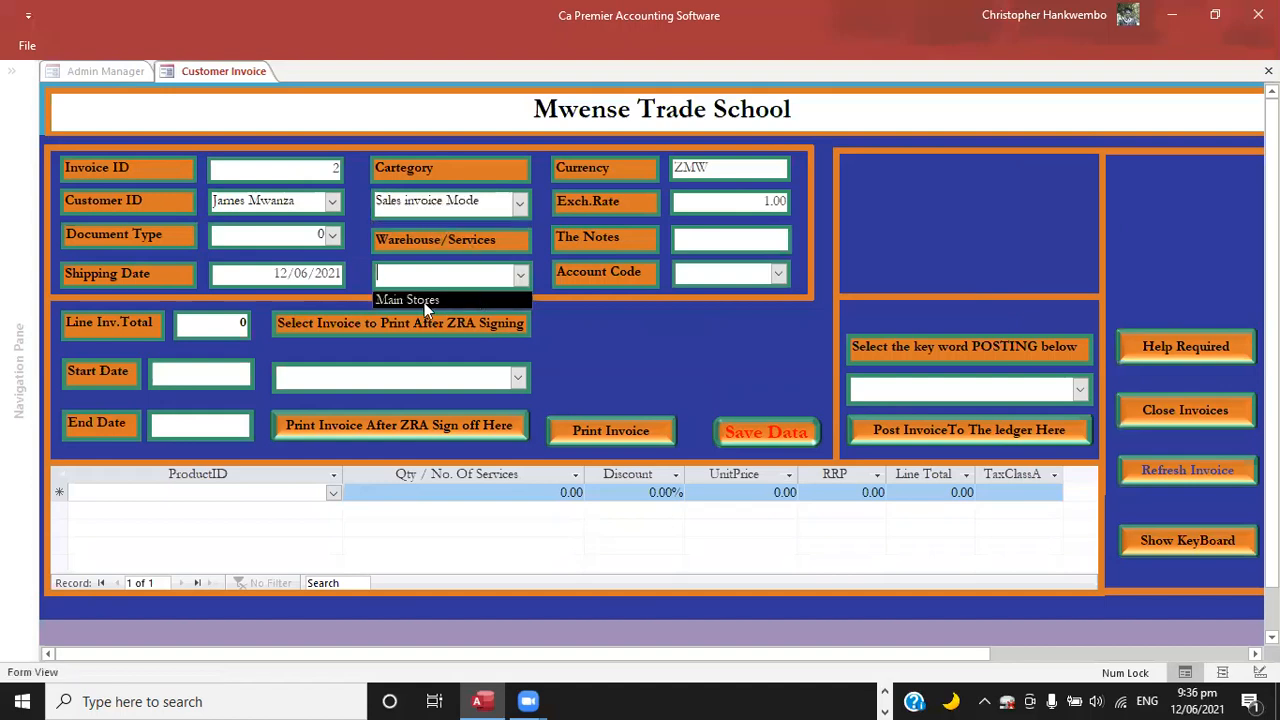
key("Tab")
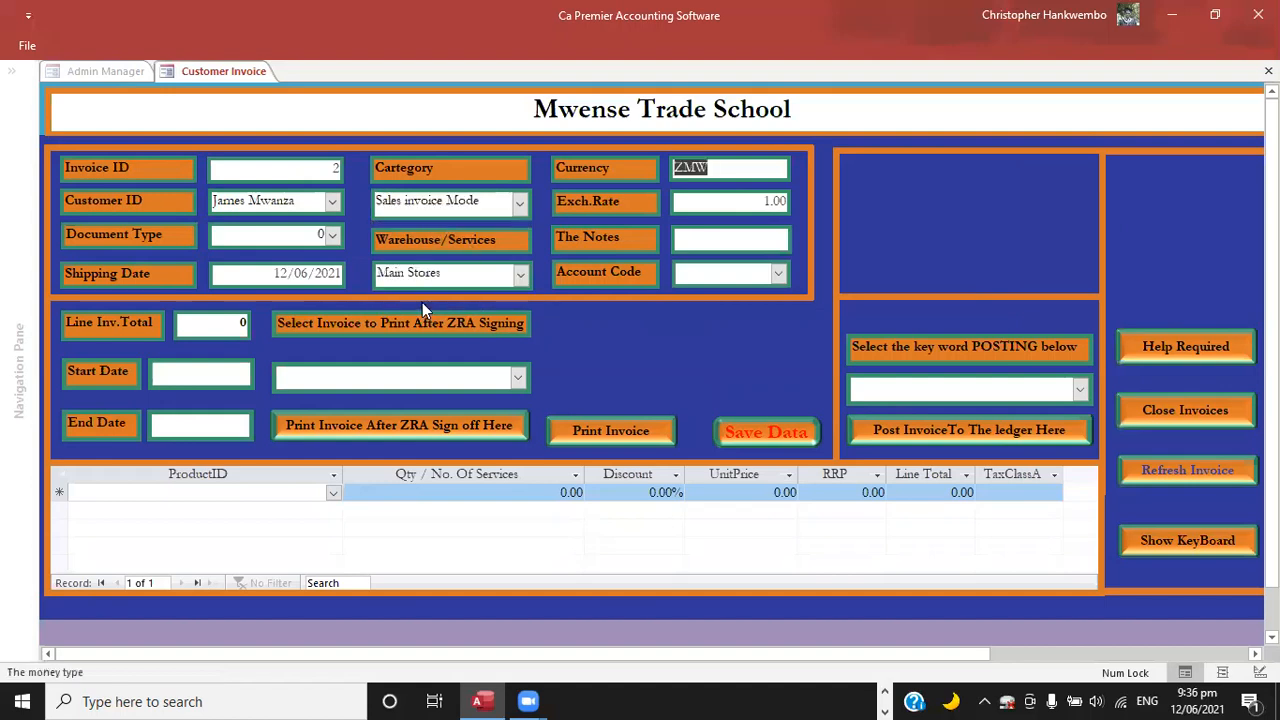
key("Tab")
key("Tab")
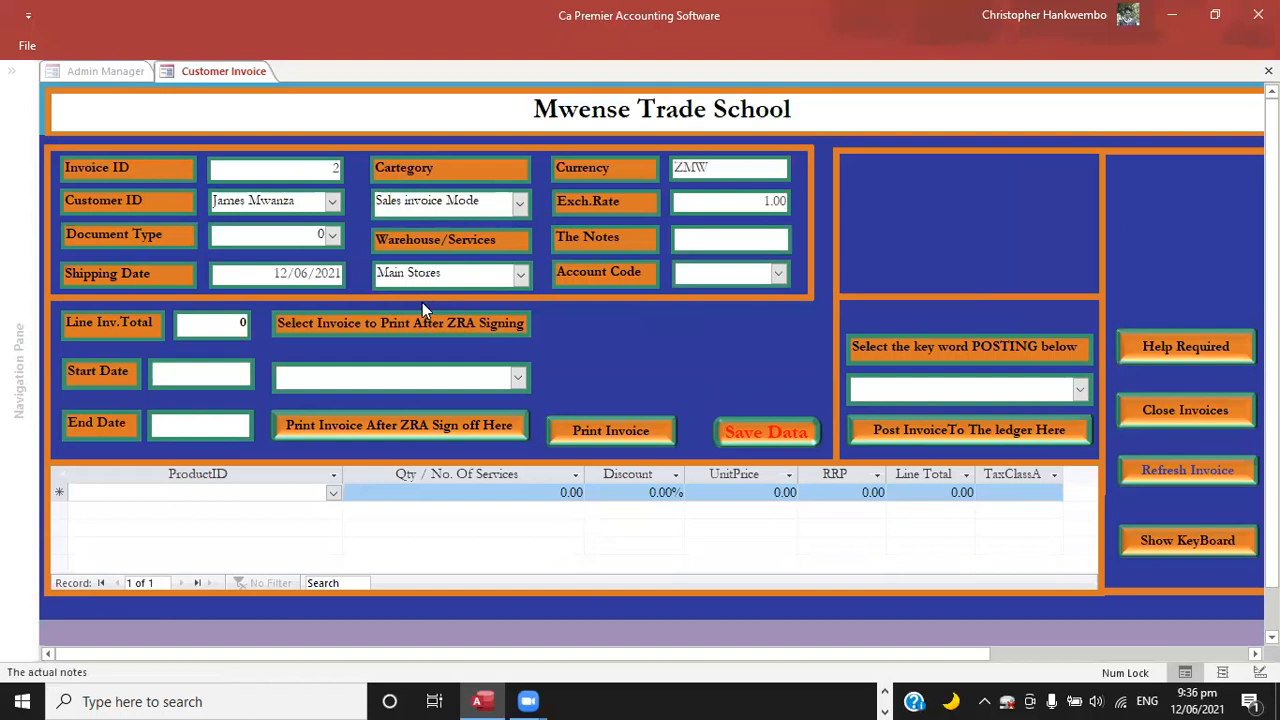
key("Tab")
left_click(779, 273)
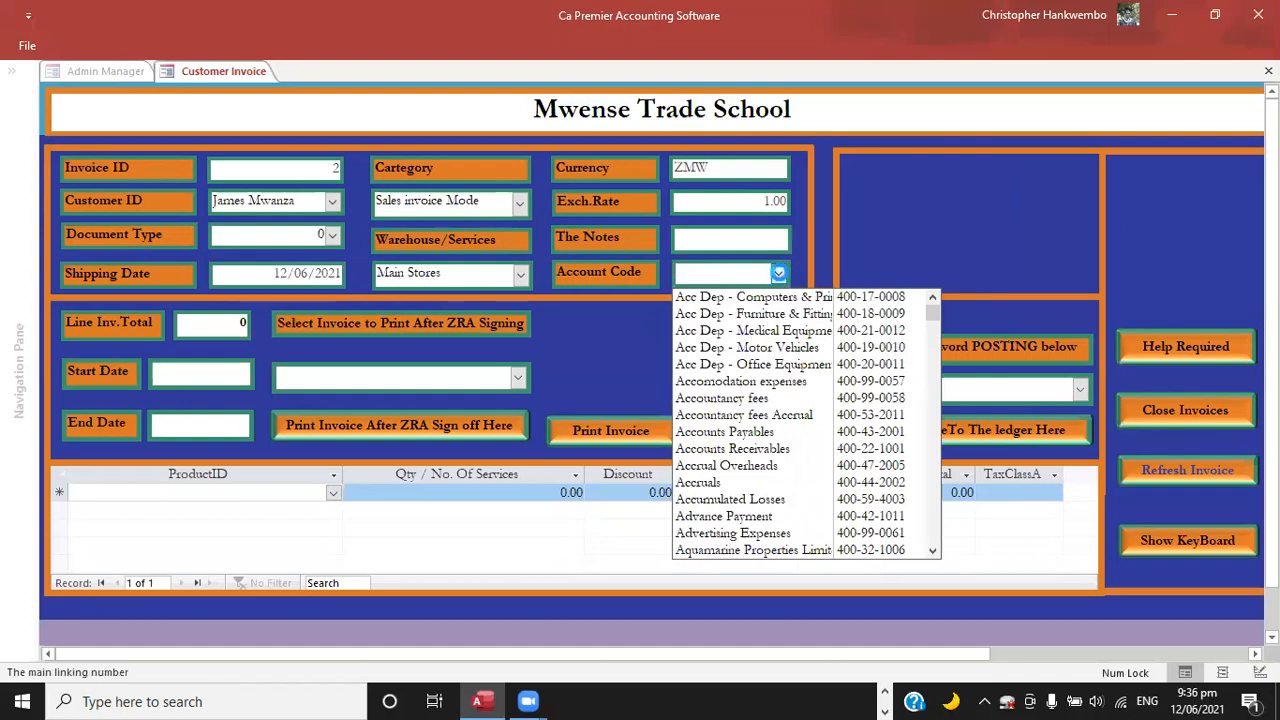
type("revenue")
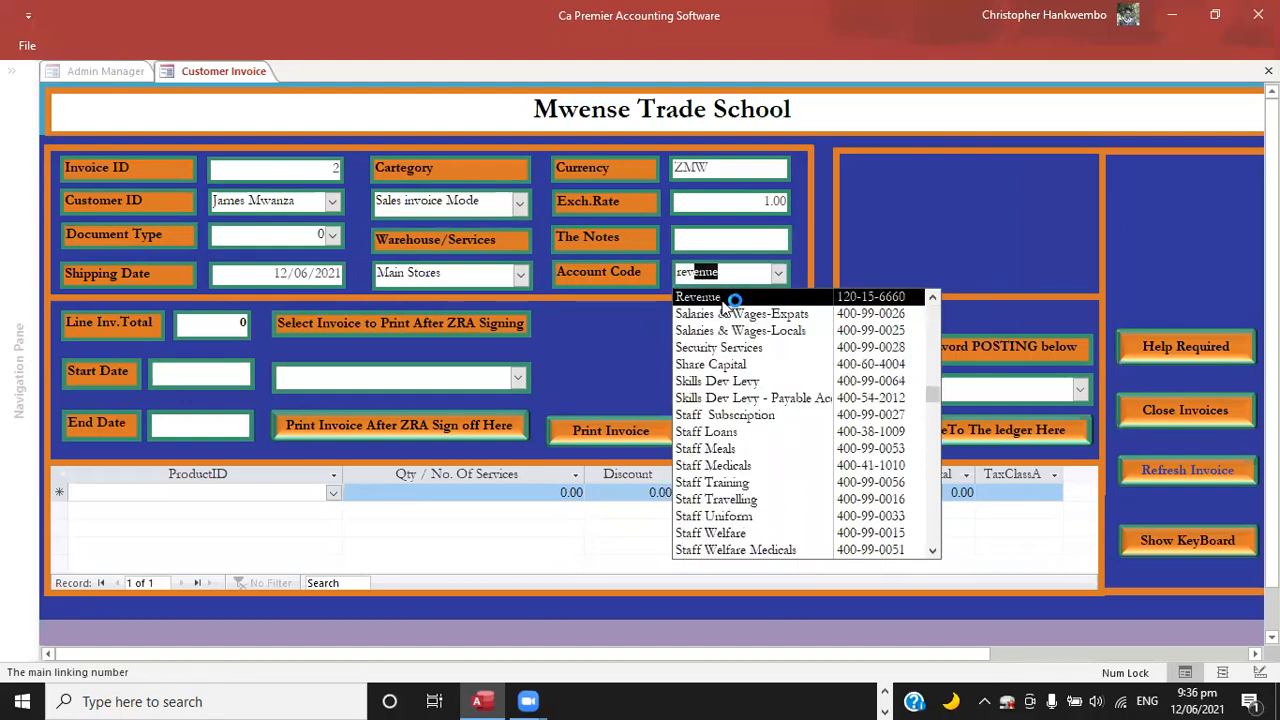
key("Return")
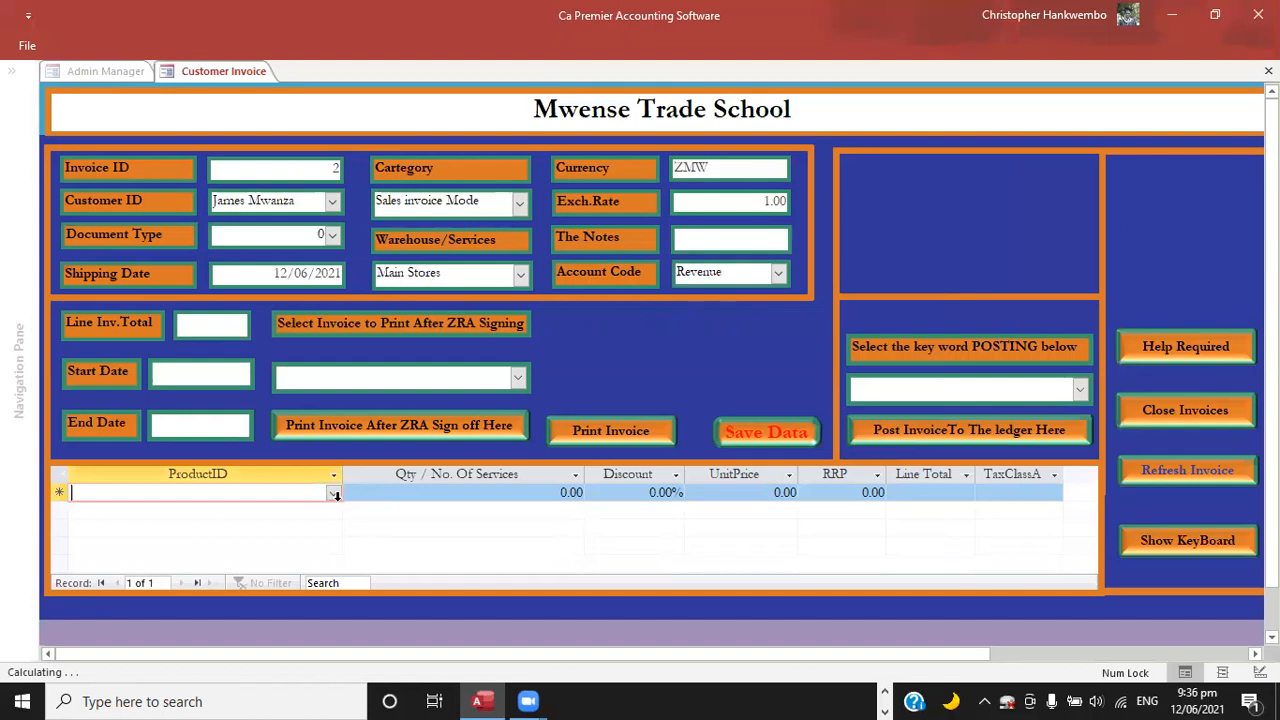
Add Board Fees as the first invoice line with a quantity of 1.
left_click(333, 495)
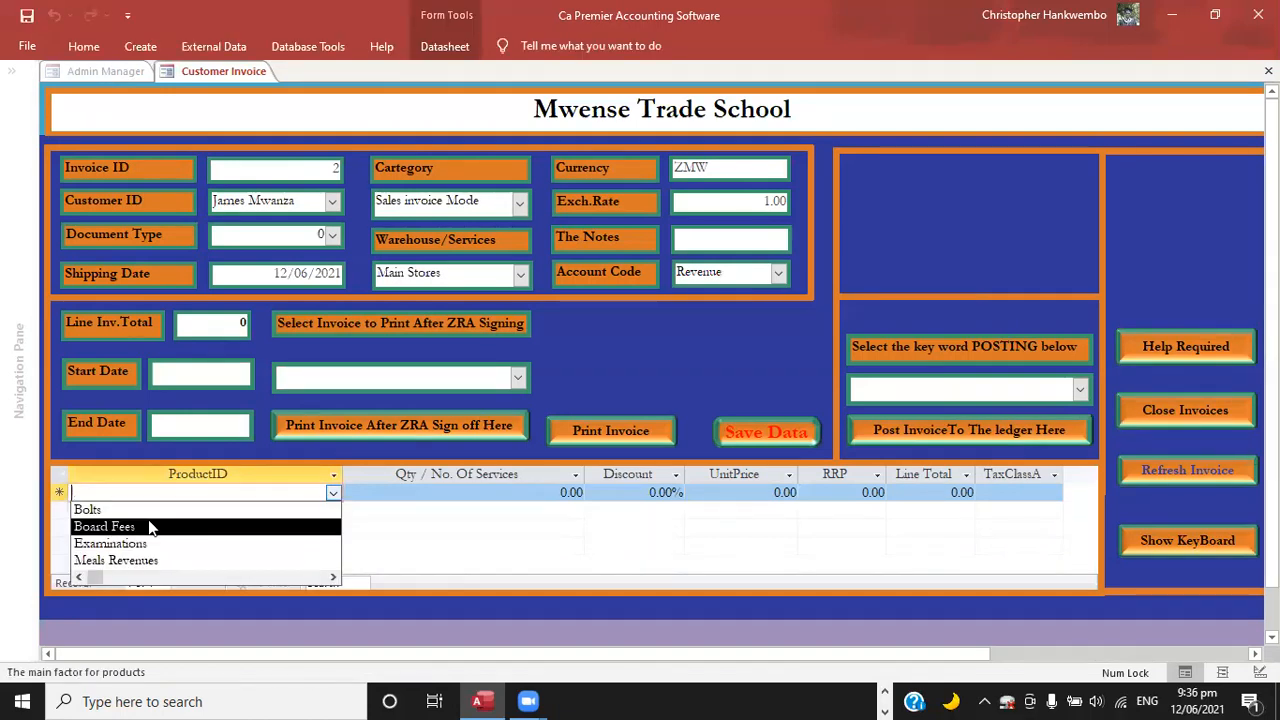
left_click(148, 527)
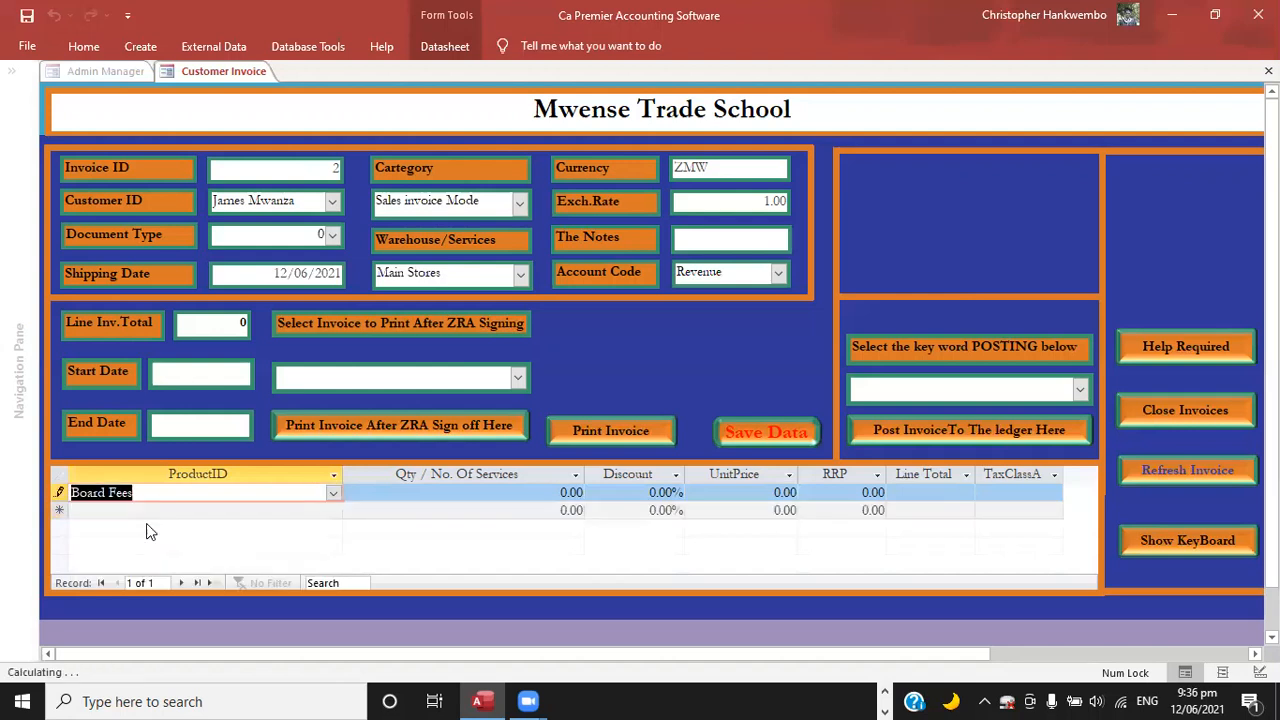
key("Tab")
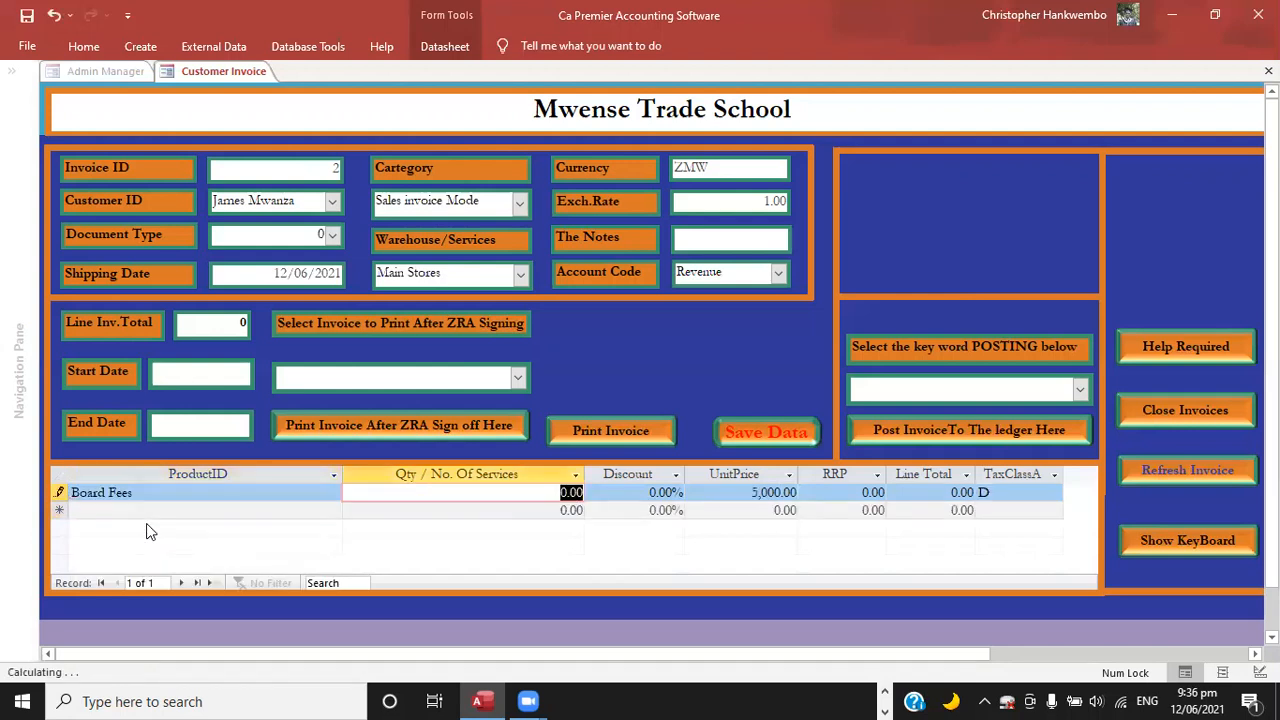
key("shift+Tab")
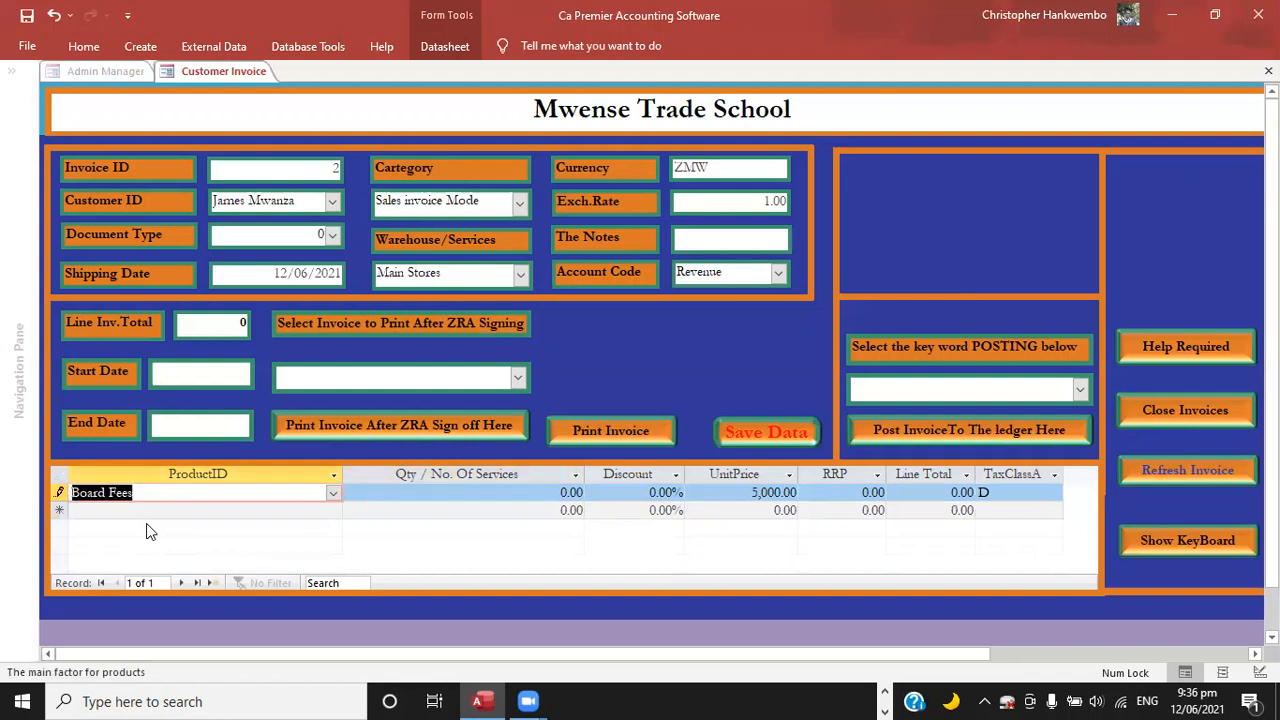
key("Tab")
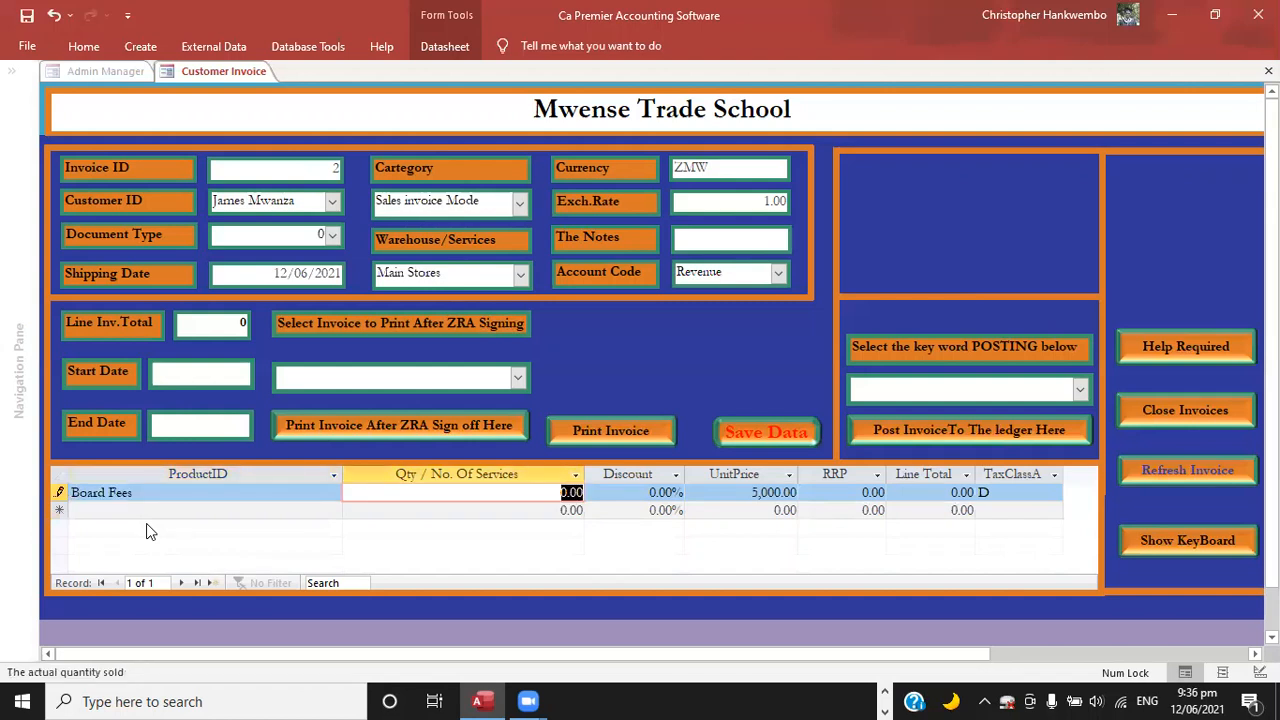
type("1")
key("Tab")
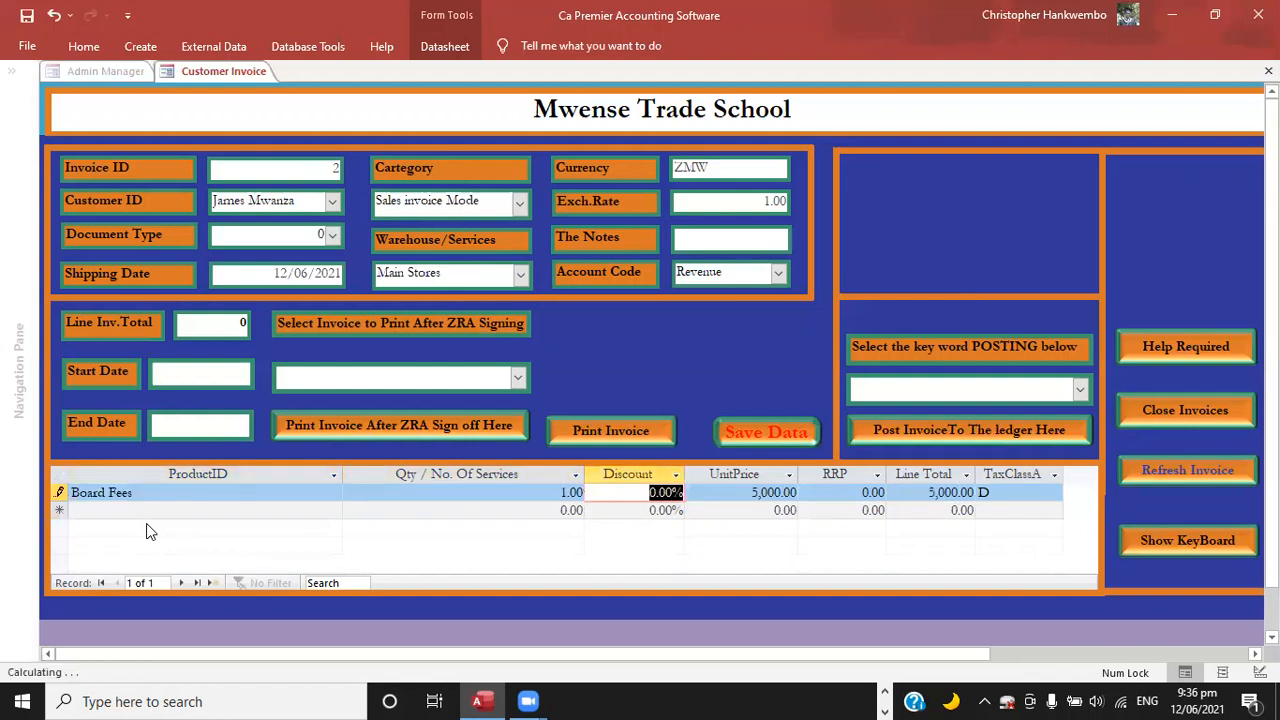
Change the Board Fees line's quantity to 3 and complete the line.
key("shift+Tab")
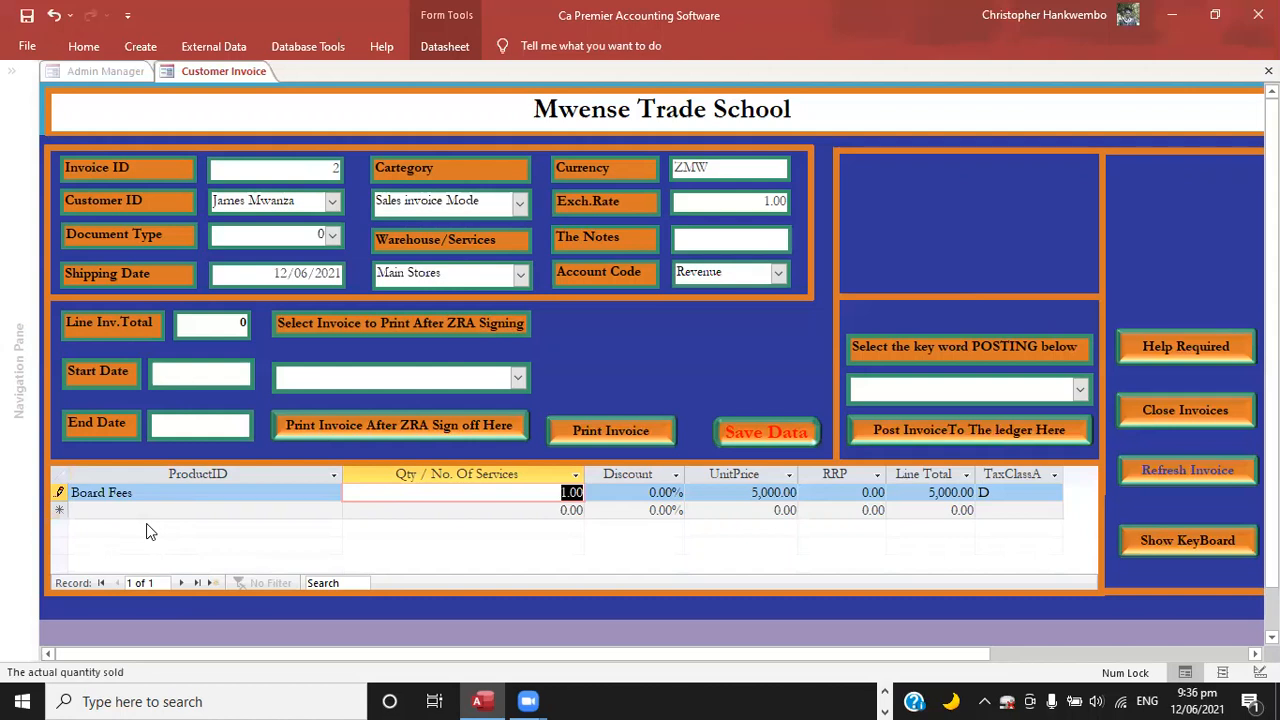
type("3")
key("Tab")
key("Tab")
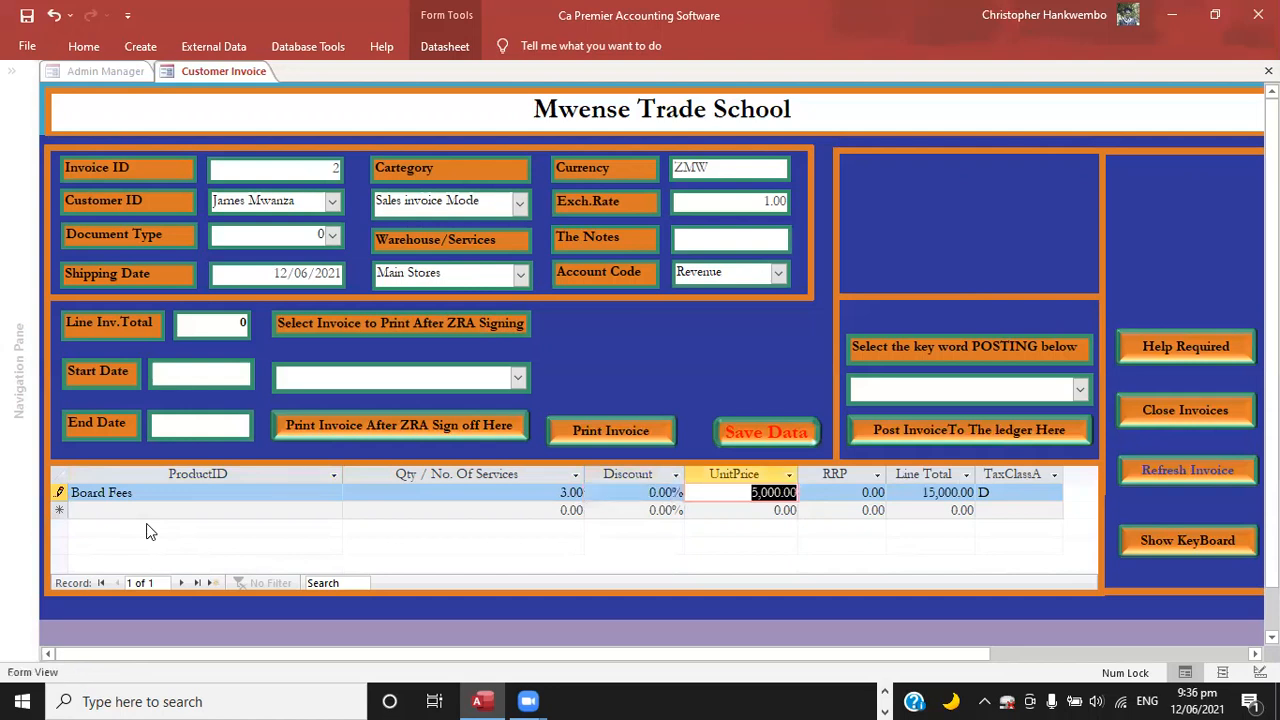
Add Examinations as the second invoice line with a quantity of 1.
key("Tab")
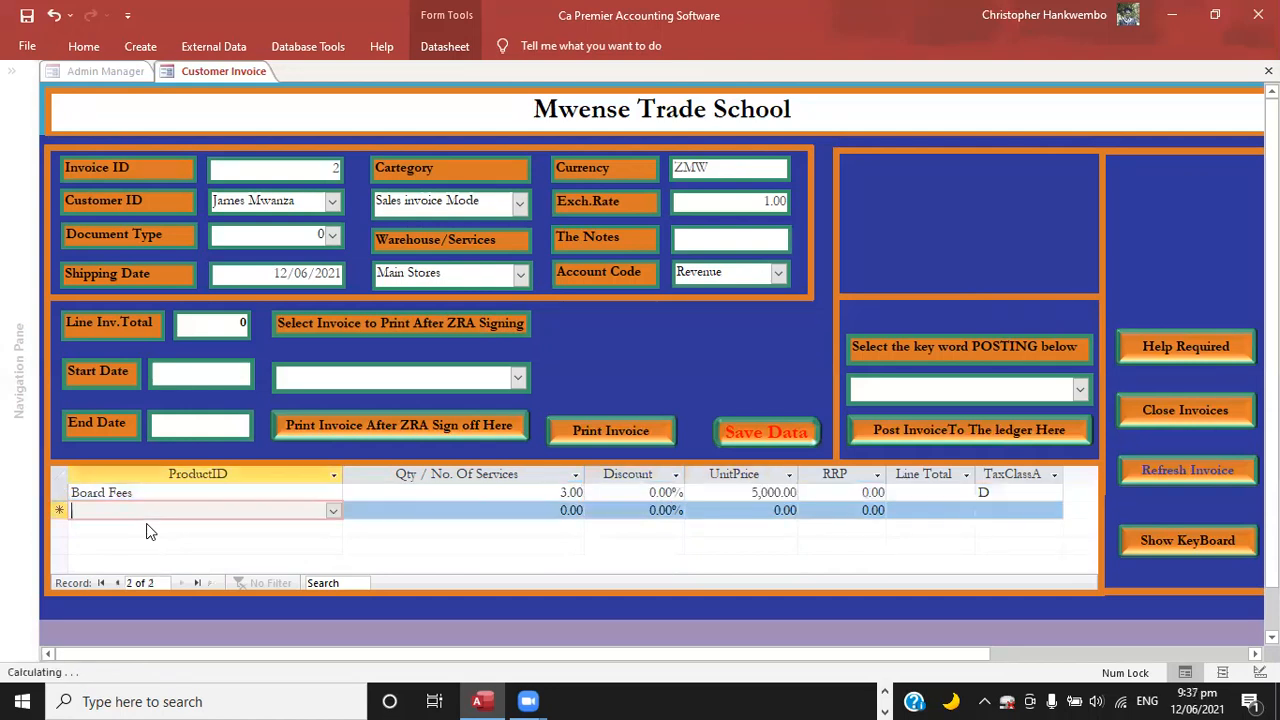
key("Tab")
key("shift+Tab")
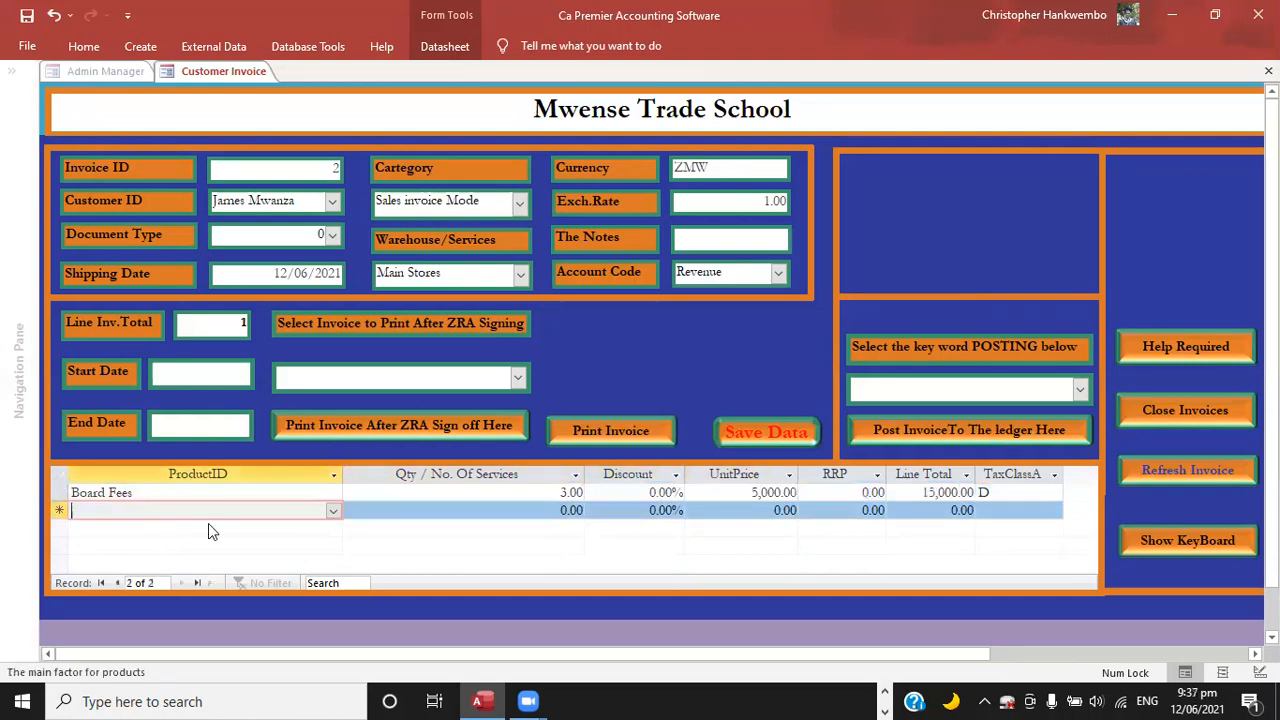
left_click(332, 509)
left_click(125, 566)
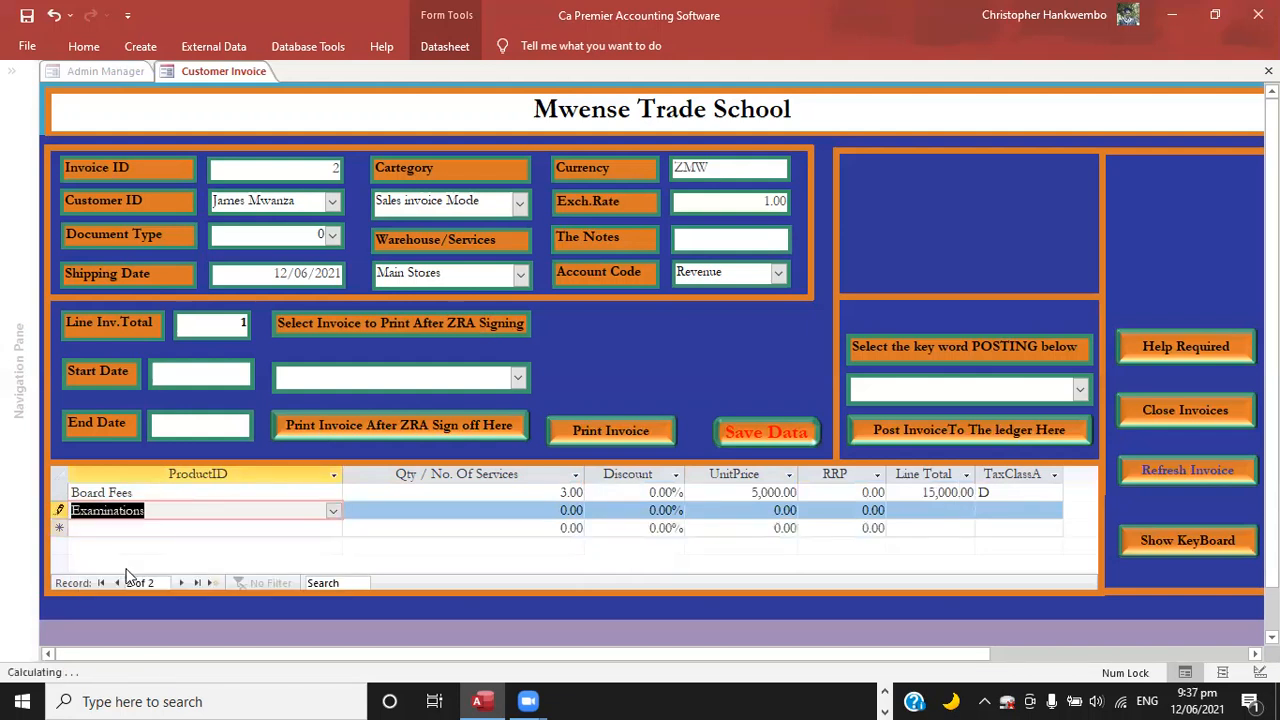
key("Tab")
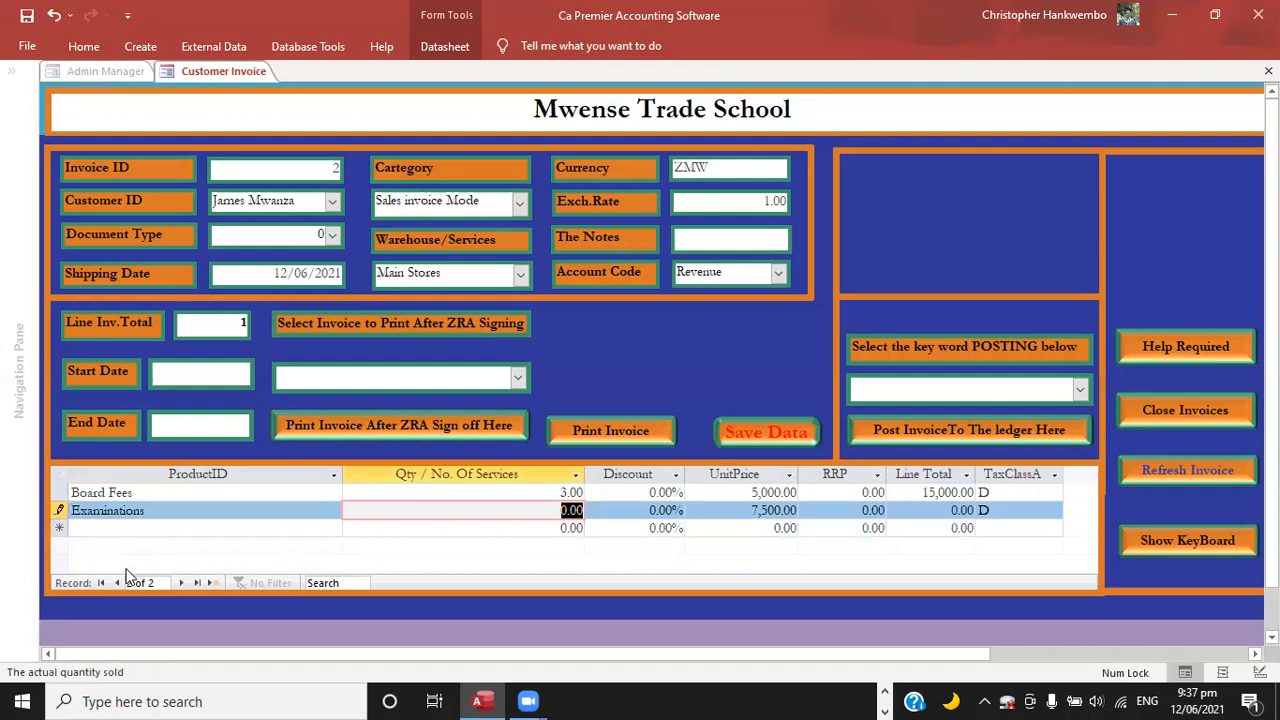
type("1")
key("Tab")
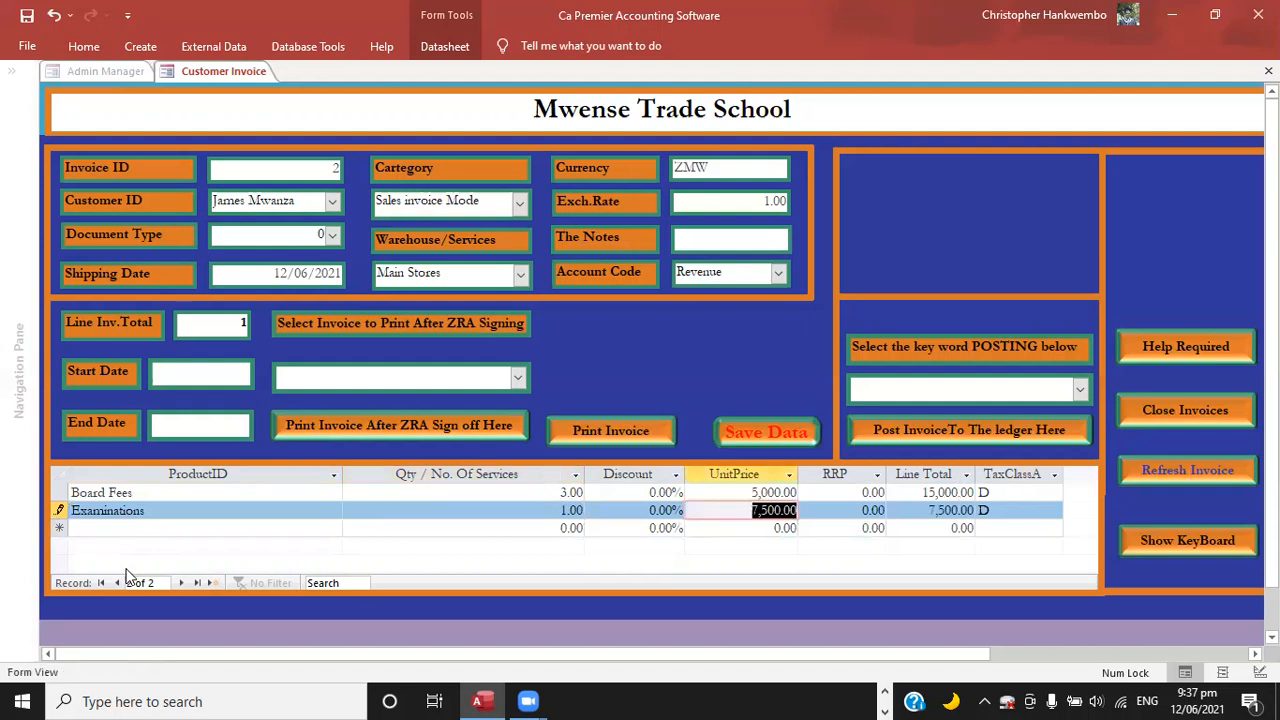
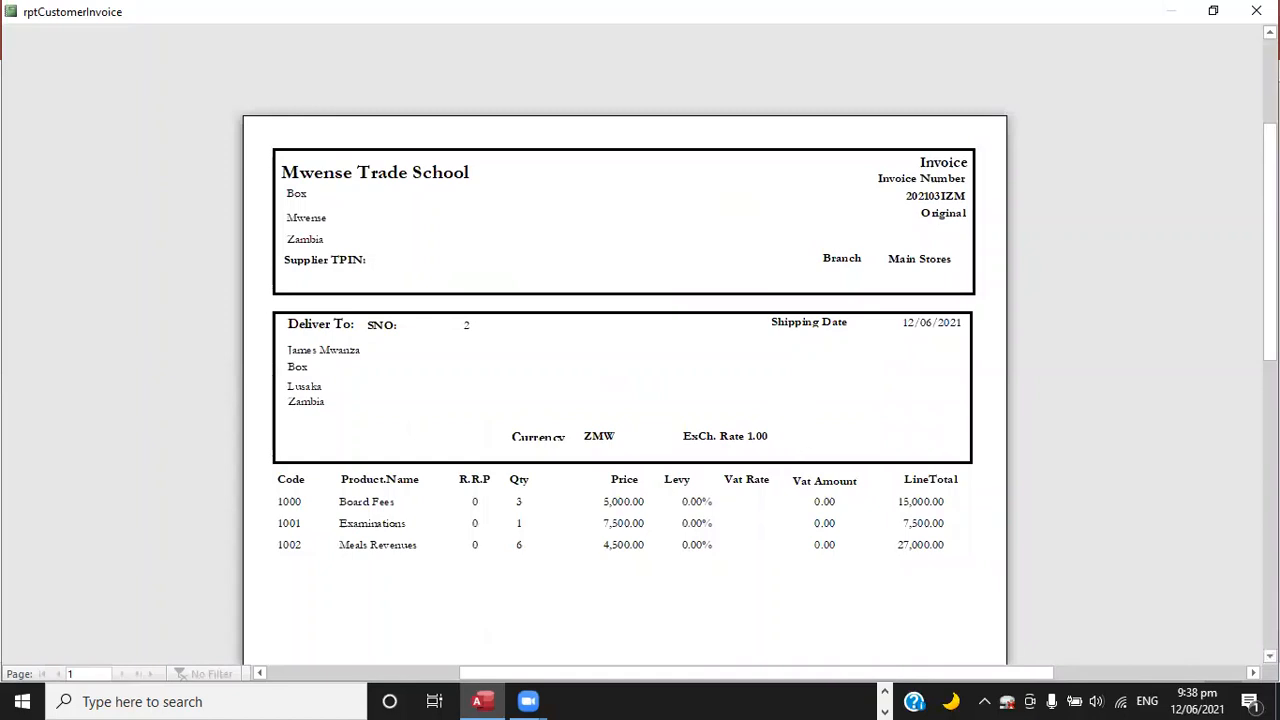
Review the customer invoice preview from its fee lines down to the totals section and close the preview.
scroll(624, 390, "down", 5)
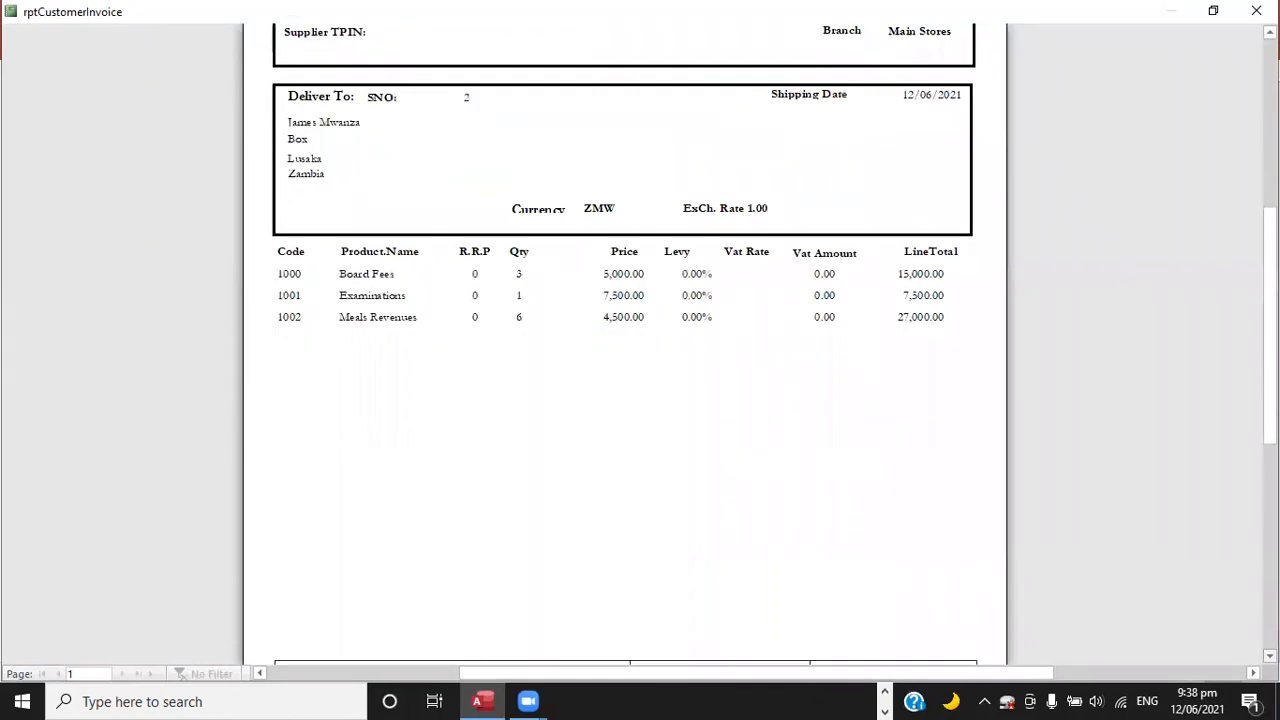
scroll(624, 390, "down", 4)
scroll(624, 390, "down", 1)
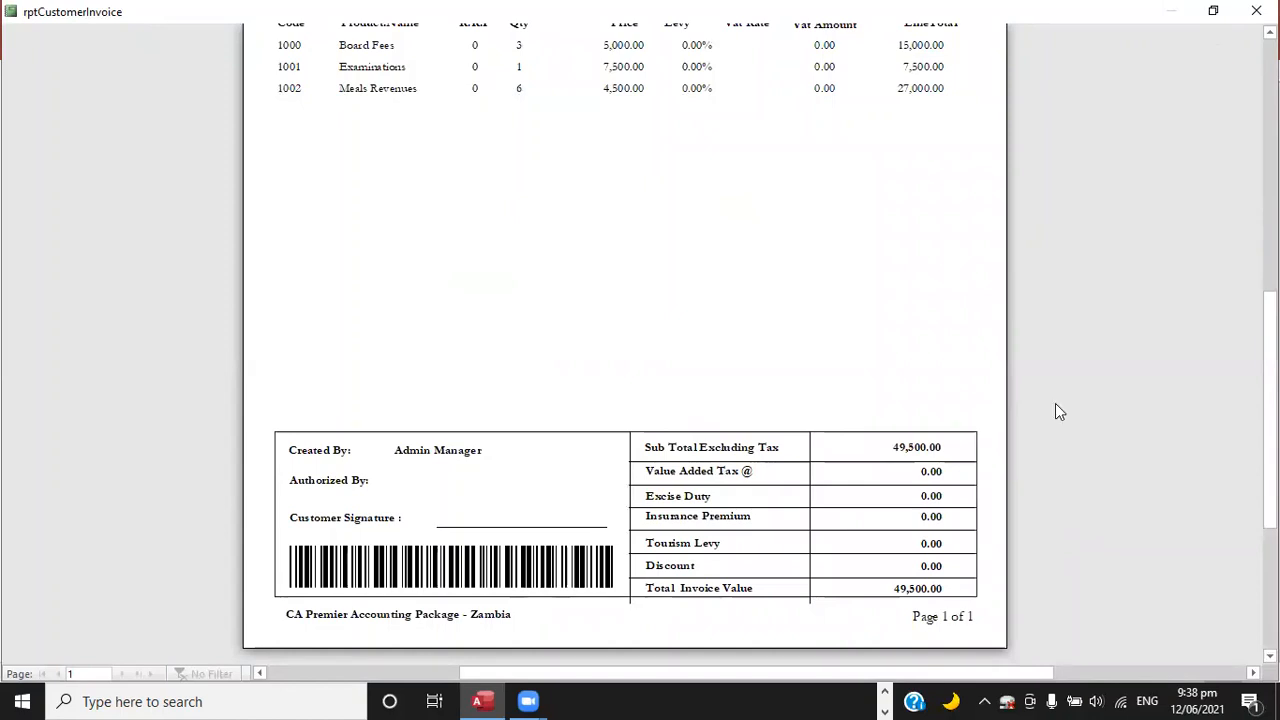
key("Escape")
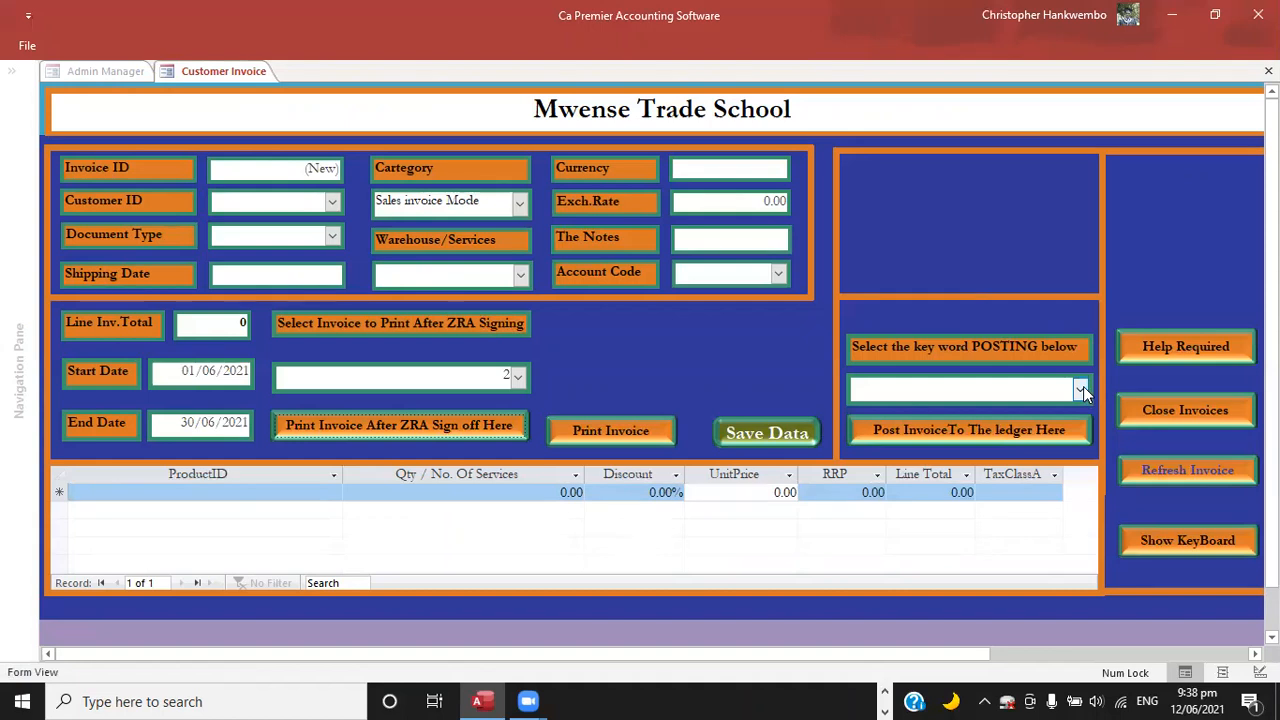
Post the customer invoice to the ledger with the key word Posting and close the invoices form.
left_click(897, 422)
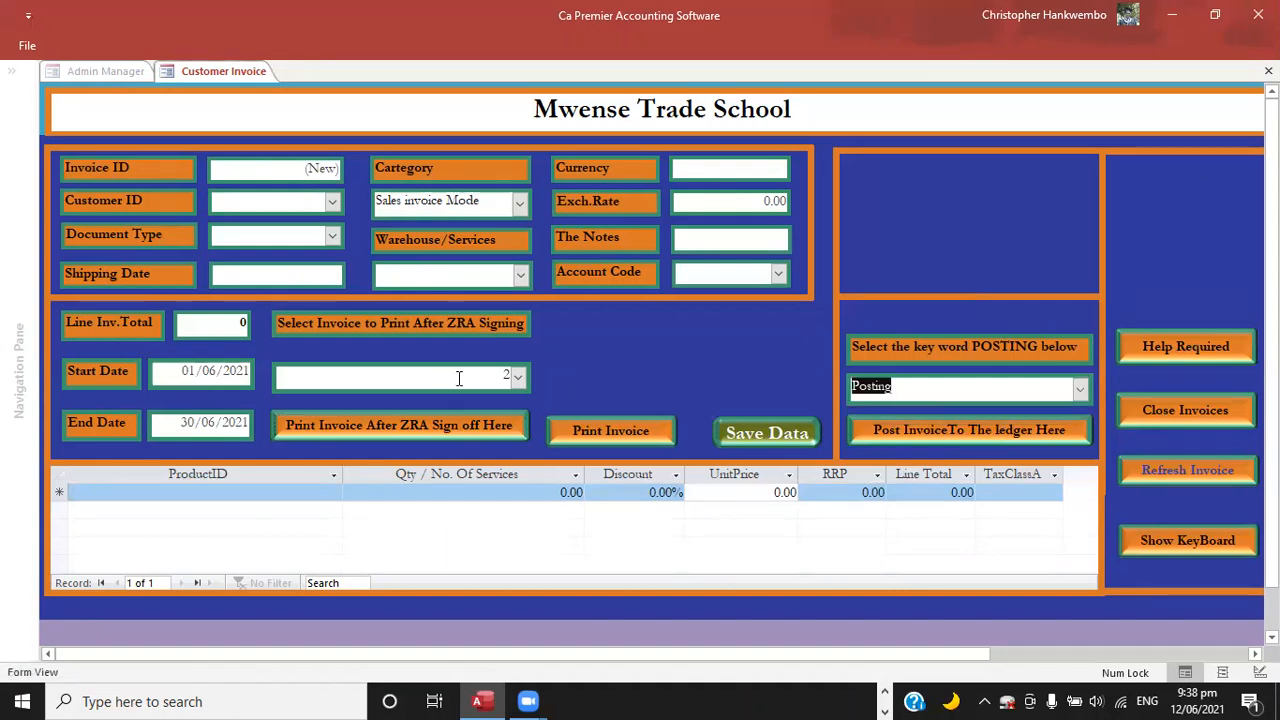
left_click(948, 438)
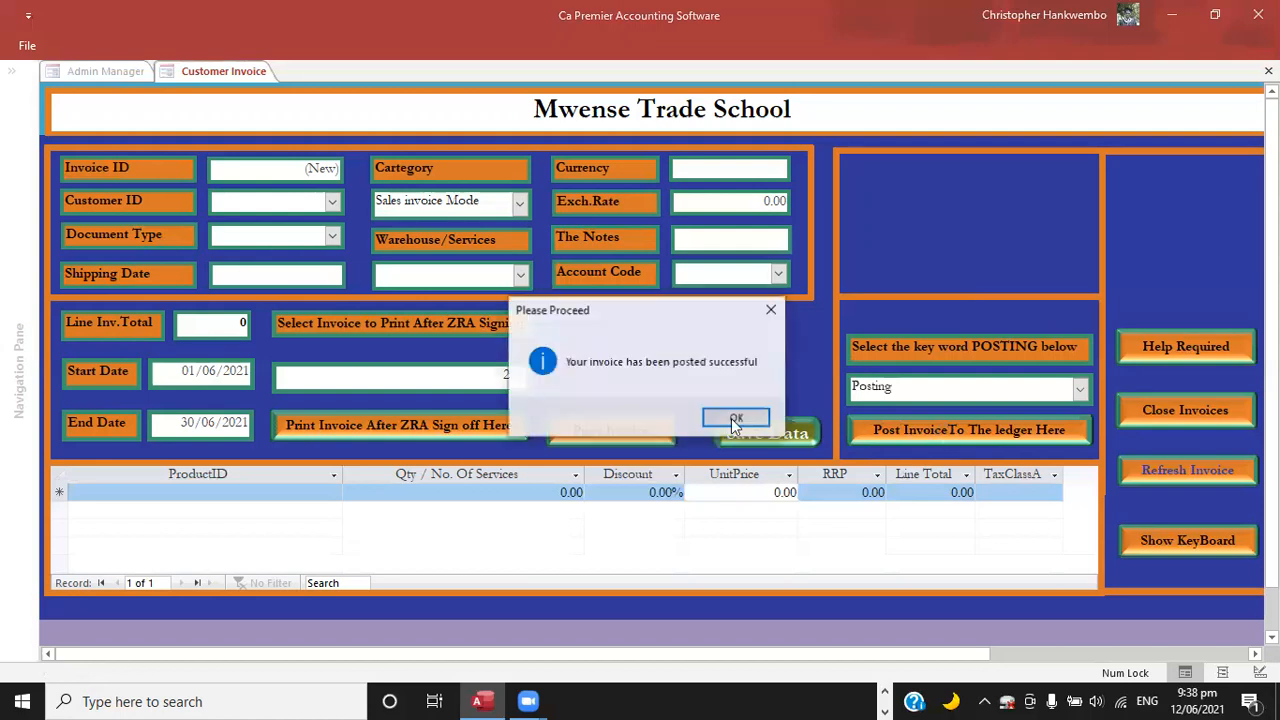
left_click(736, 417)
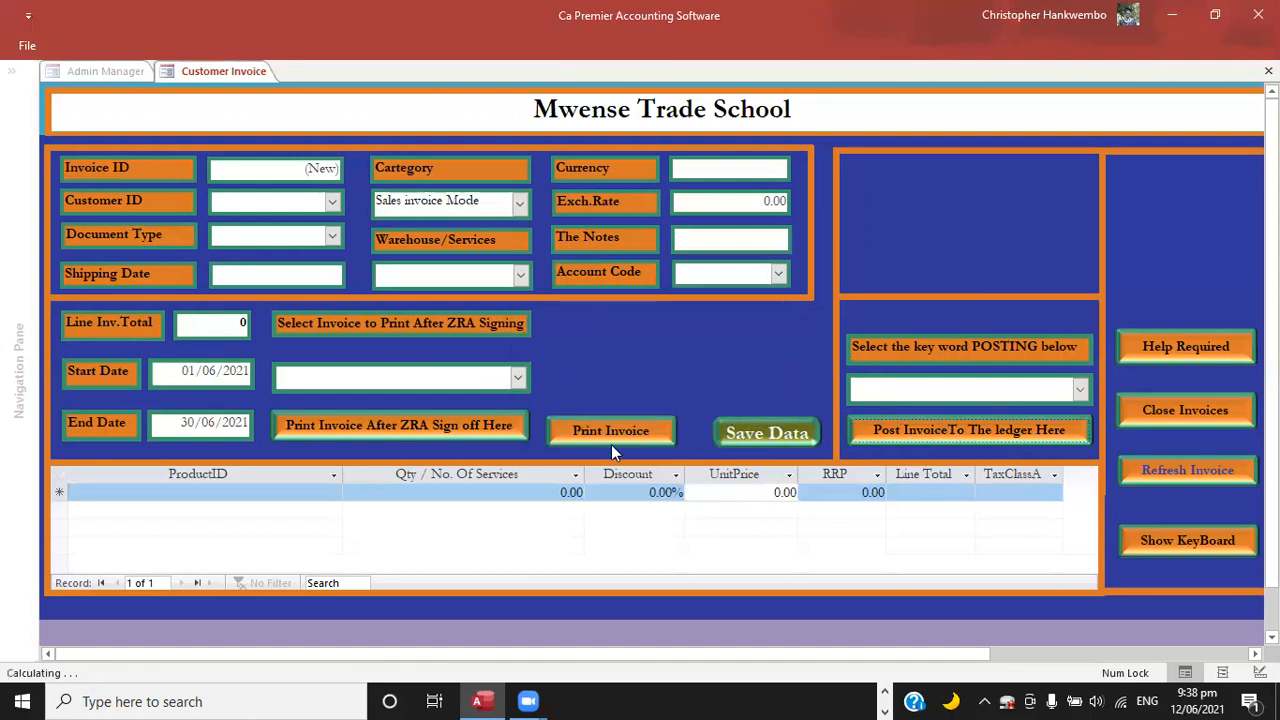
left_click(1151, 405)
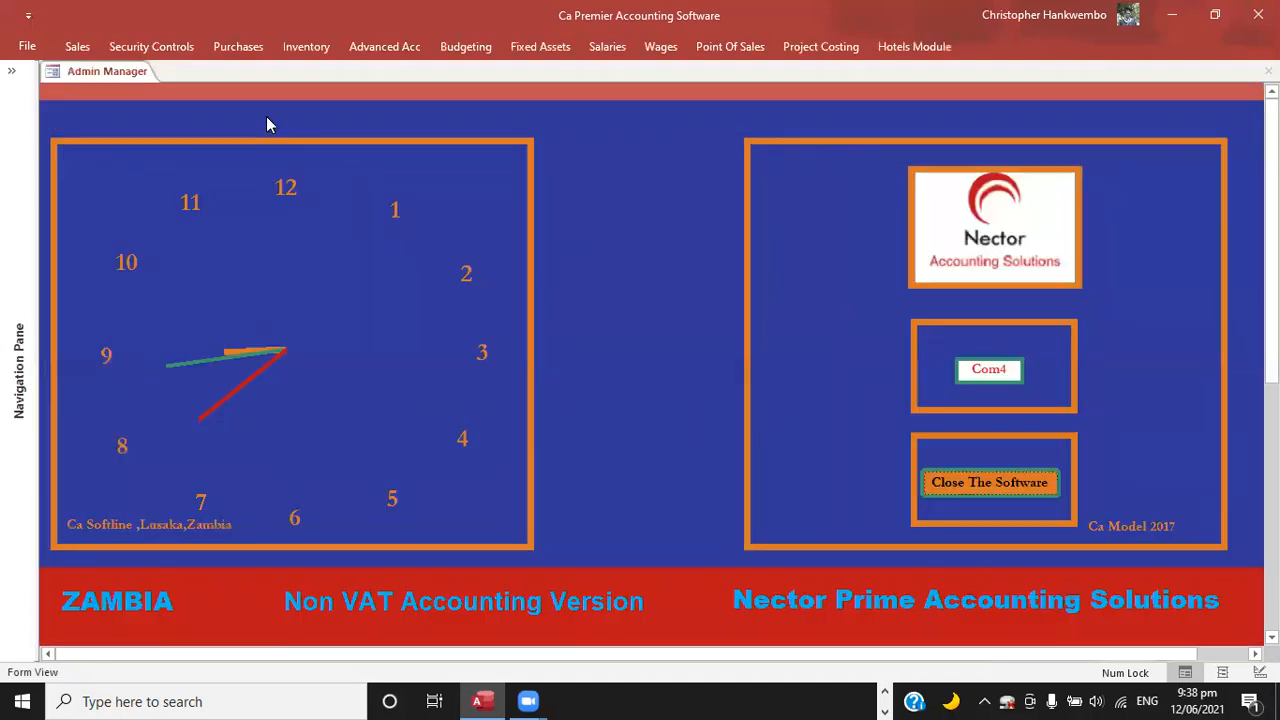
Create a new sales receipt and choose the invoiced student as its customer.
left_click(80, 47)
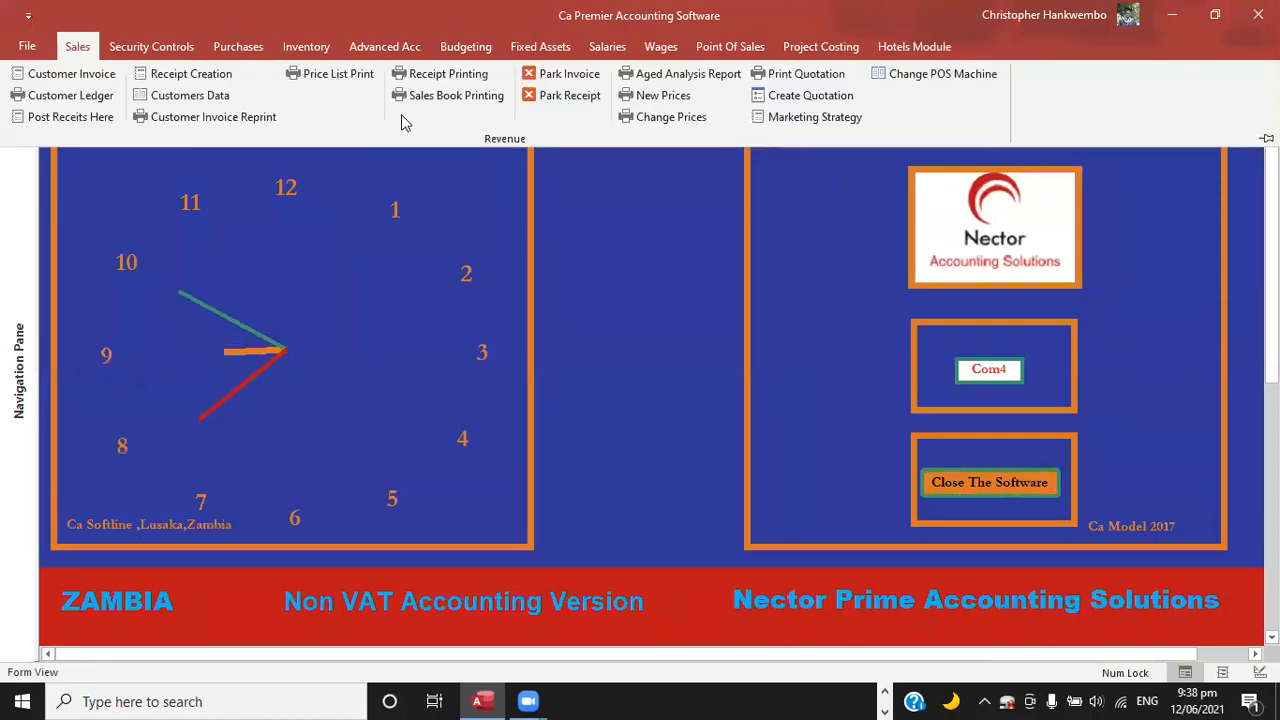
left_click(205, 82)
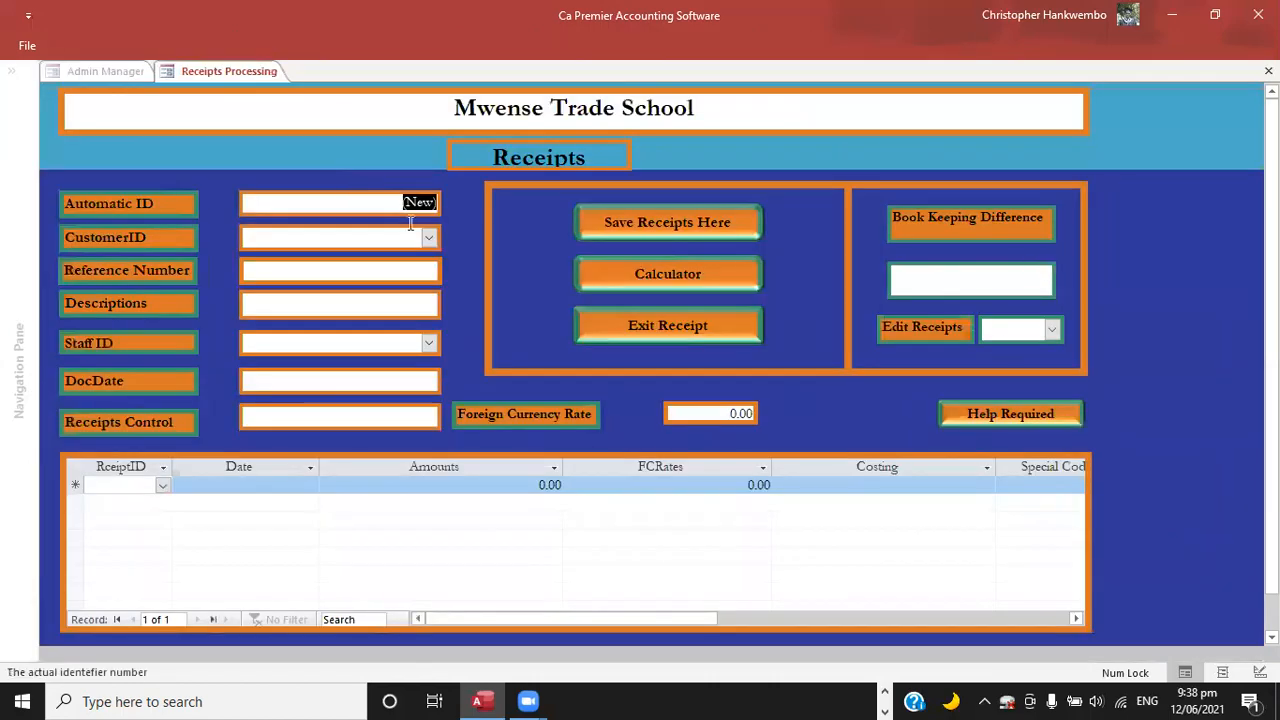
left_click(433, 240)
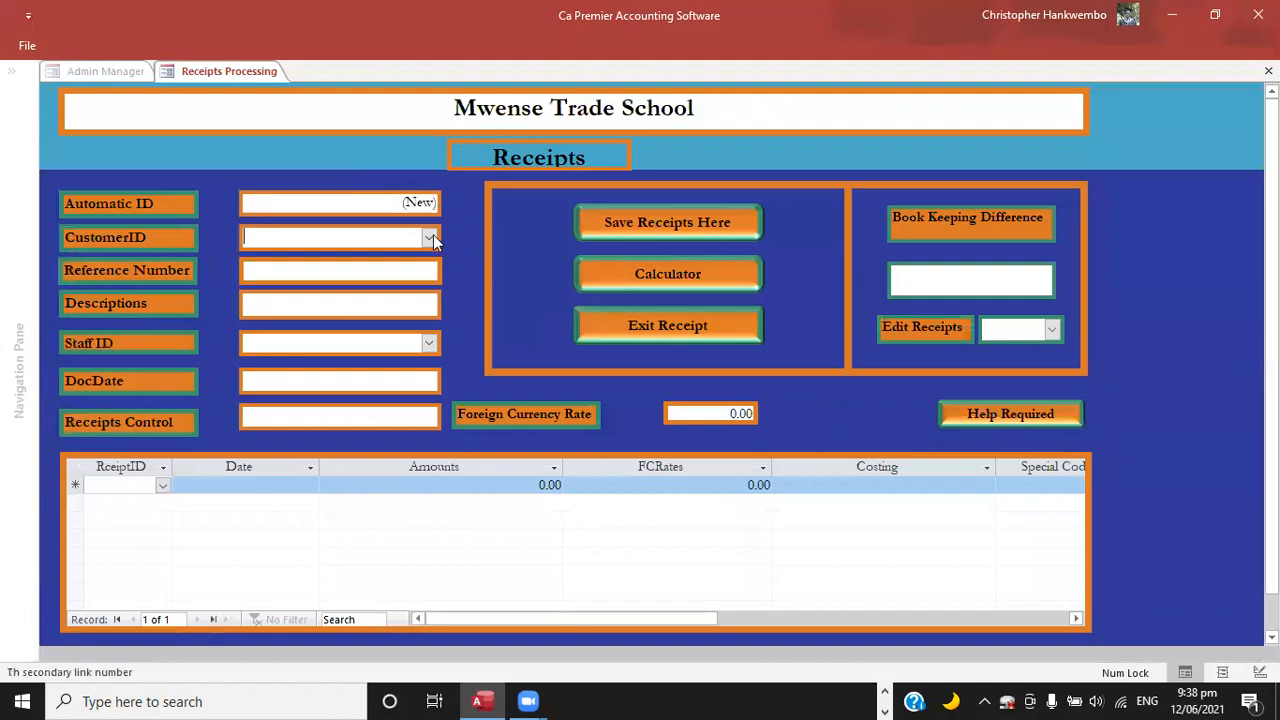
left_click(336, 261)
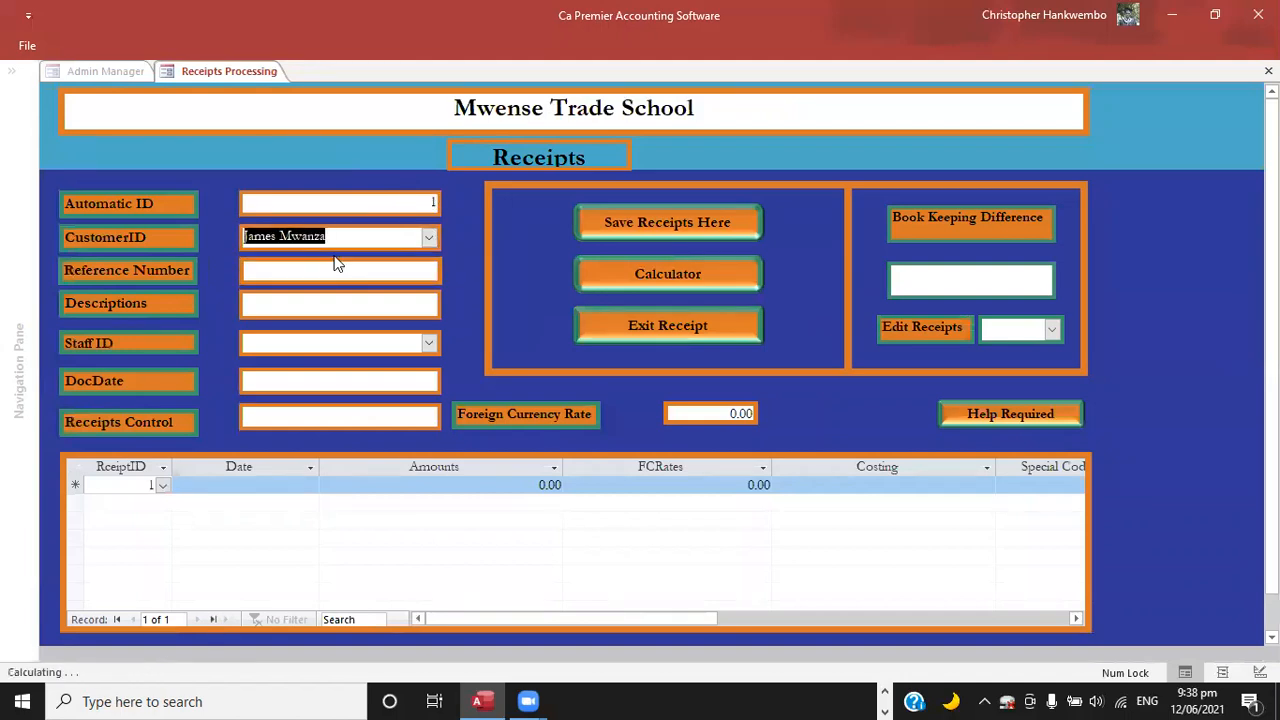
key("Tab")
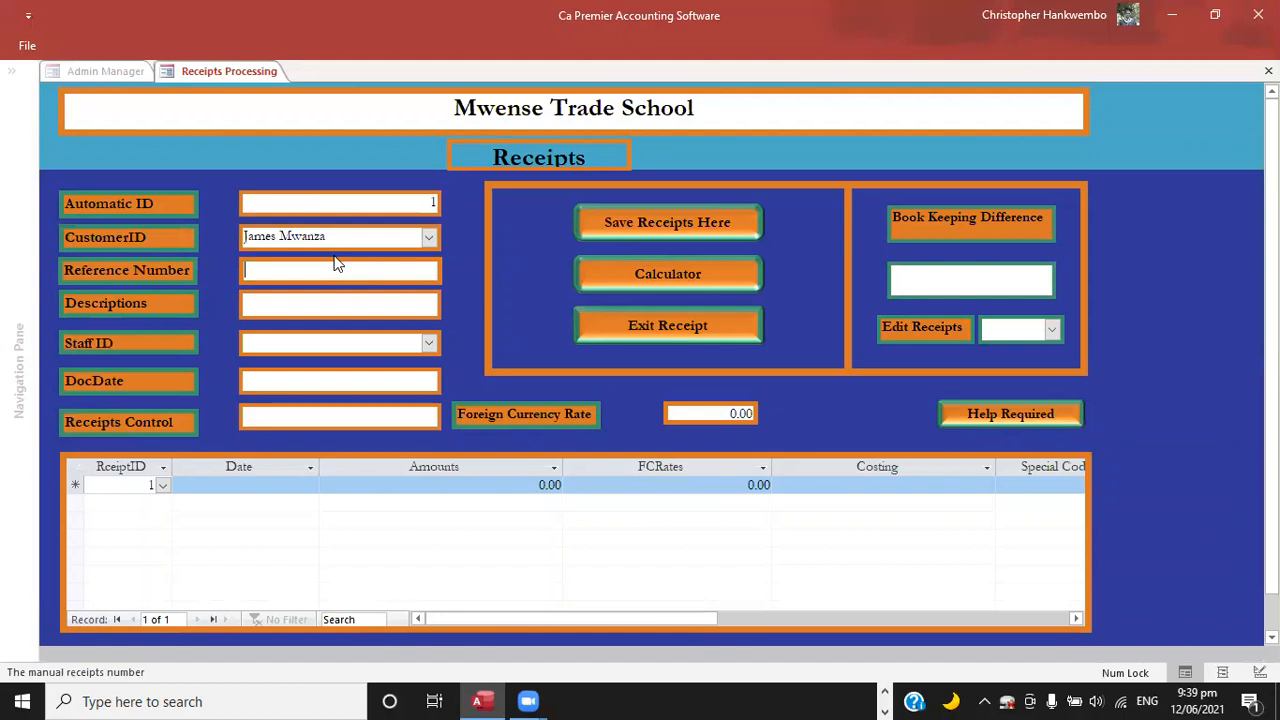
Enter Invoice 001 as the receipt's reference number.
type("Invoice 001")
key("Tab")
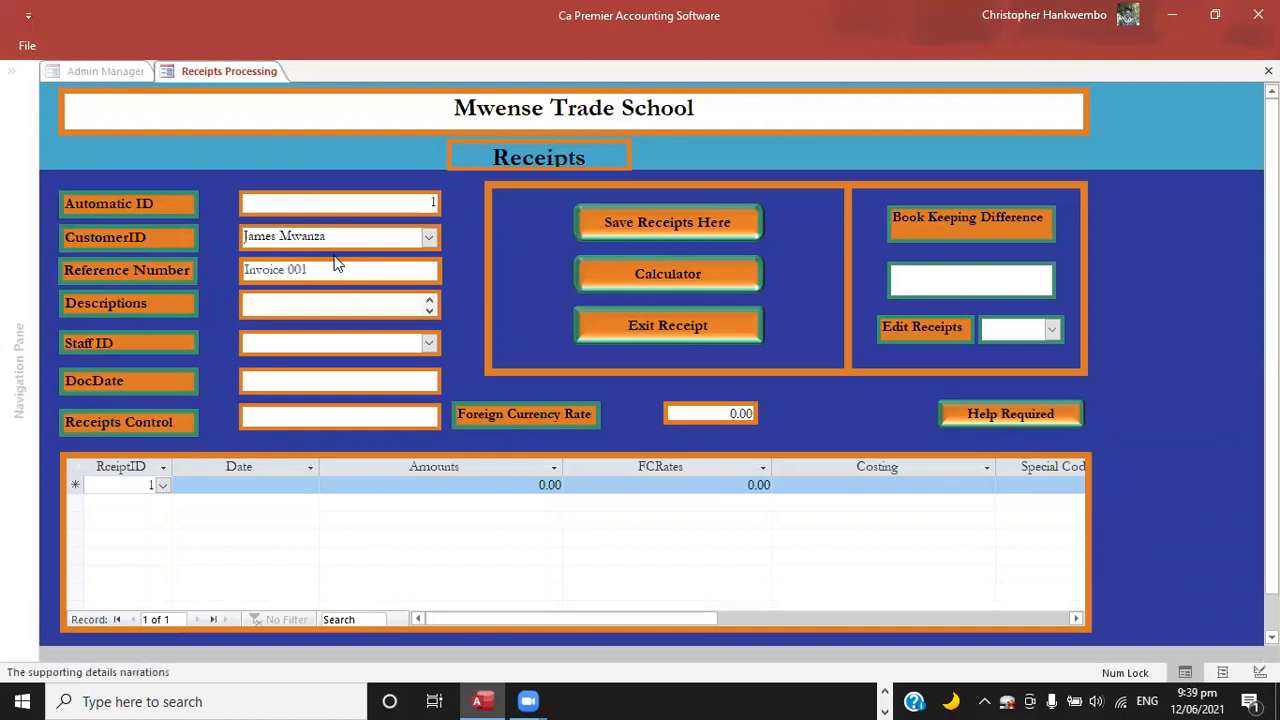
Describe the receipt as Part payment and leave the staff ID blank.
type("Part payment")
key("Tab")
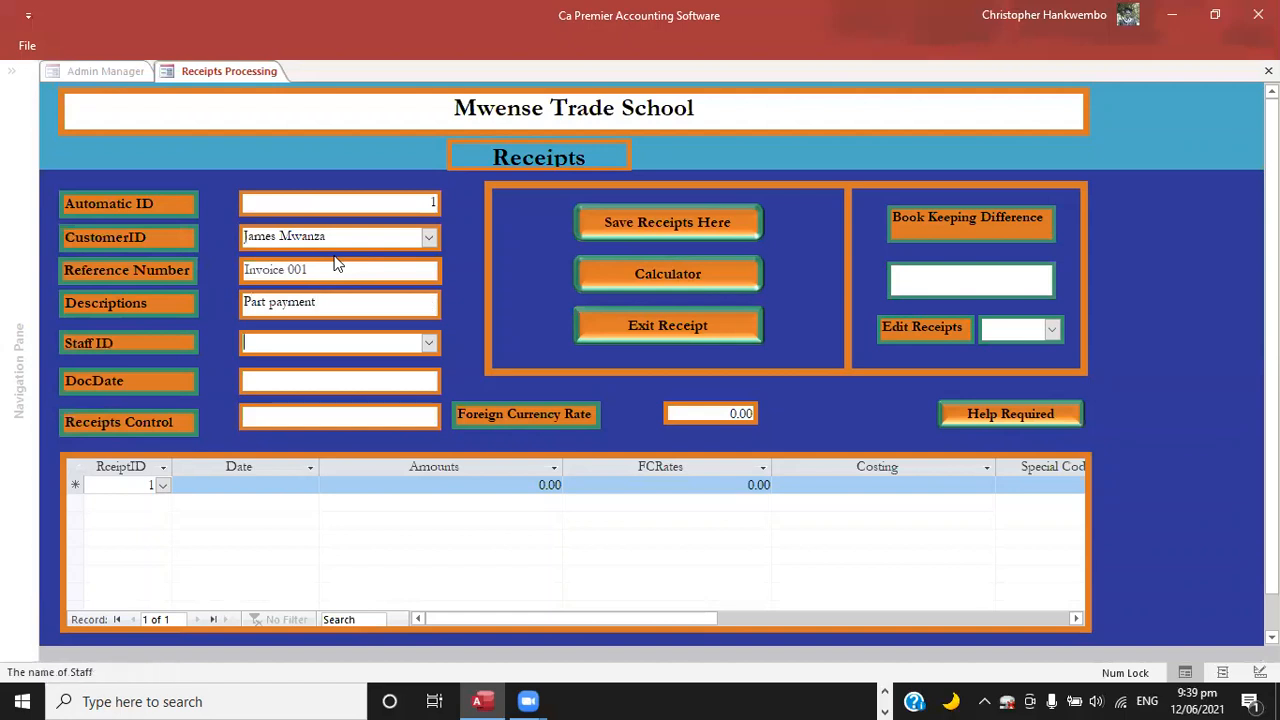
key("Tab")
Set the receipt's document date to 12/06/2021 and its foreign currency rate to 1.
left_click(451, 377)
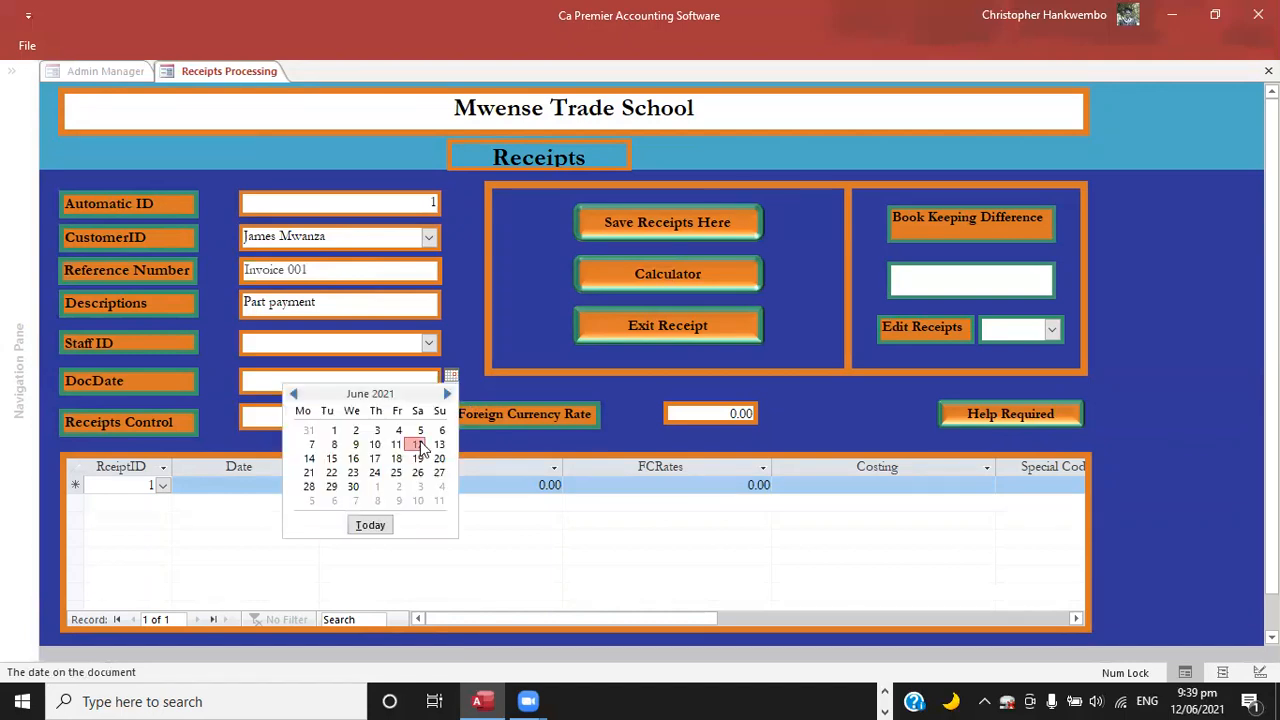
left_click(418, 444)
key("Tab")
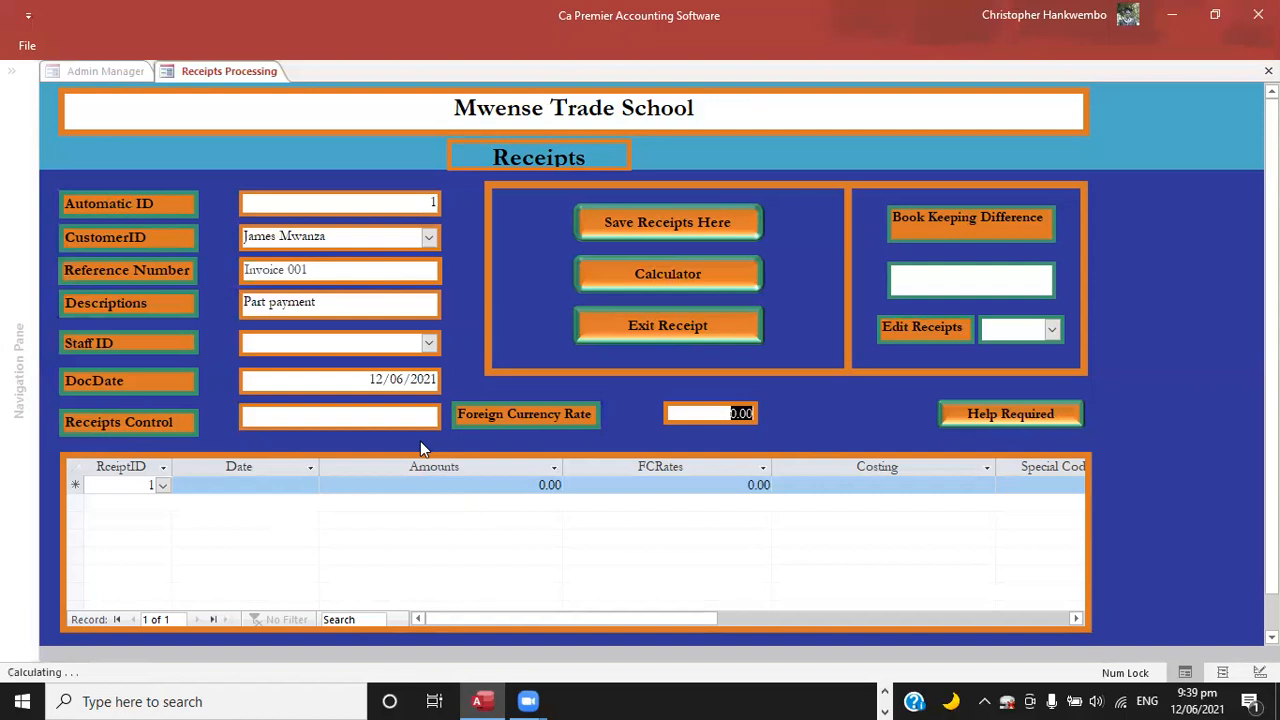
type("1")
key("Tab")
key("Tab")
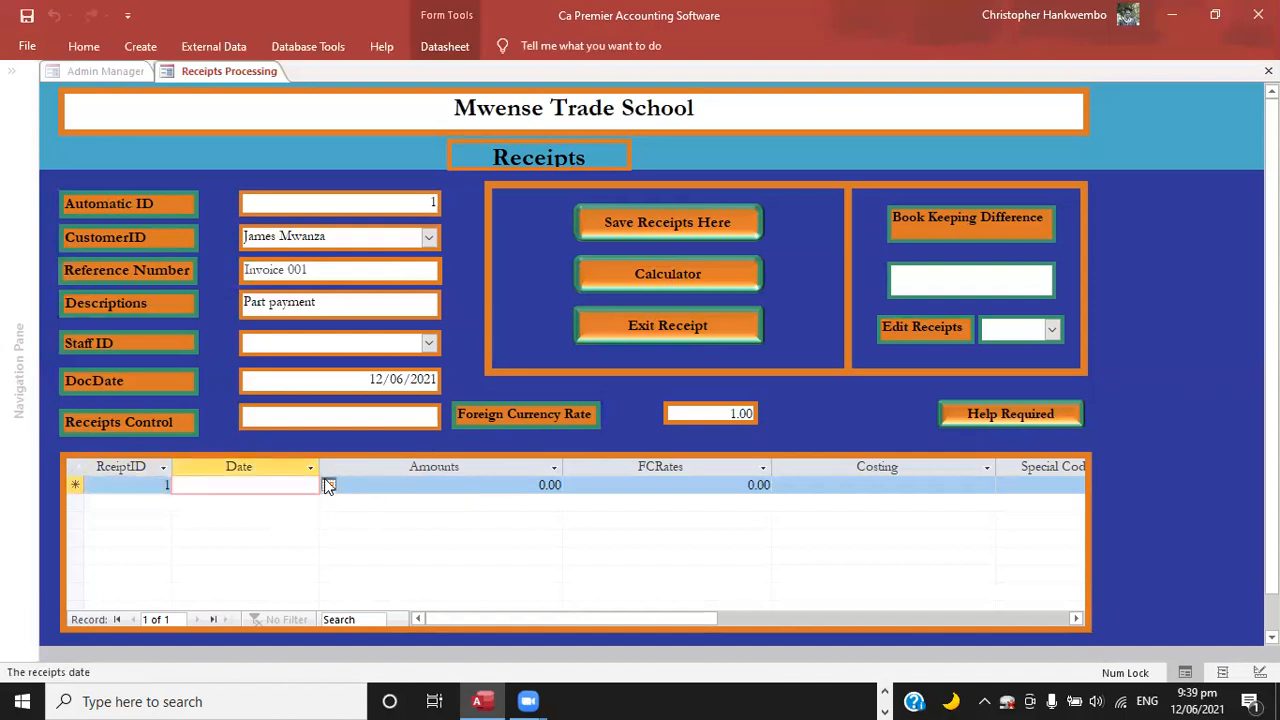
Date the first receipt line 12/06/2021 and dismiss the warning.
left_click(328, 485)
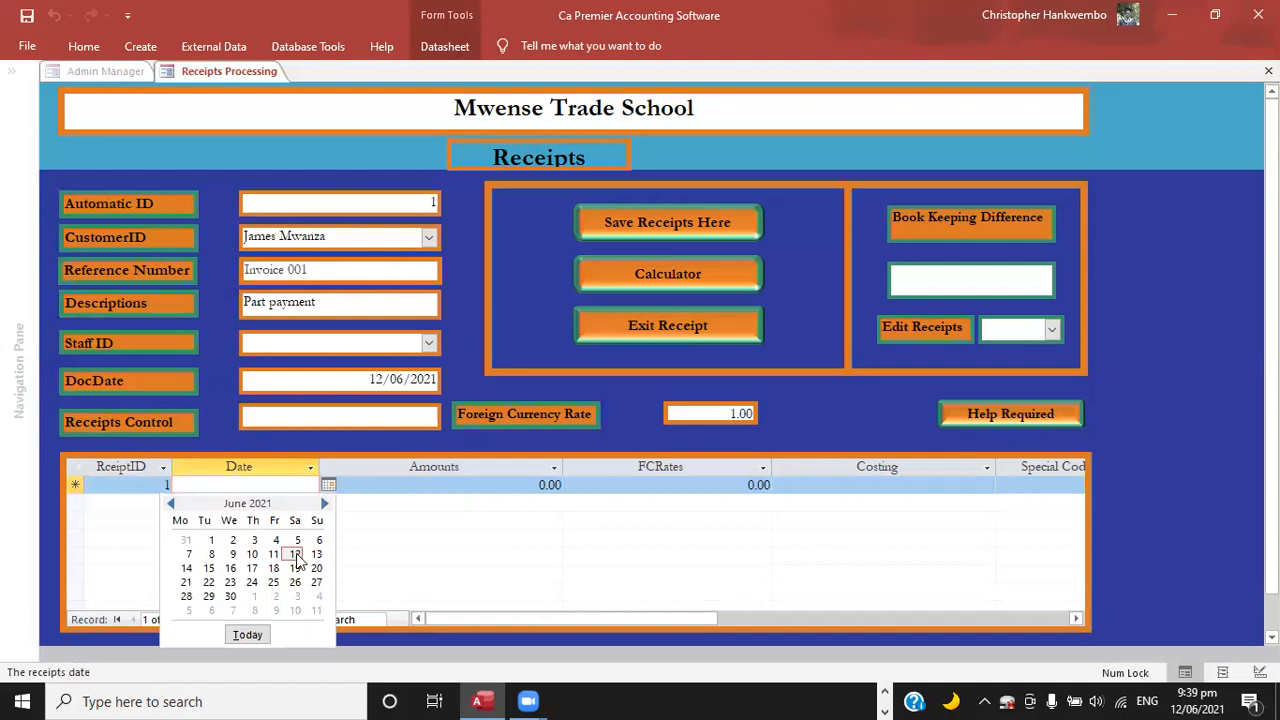
left_click(295, 555)
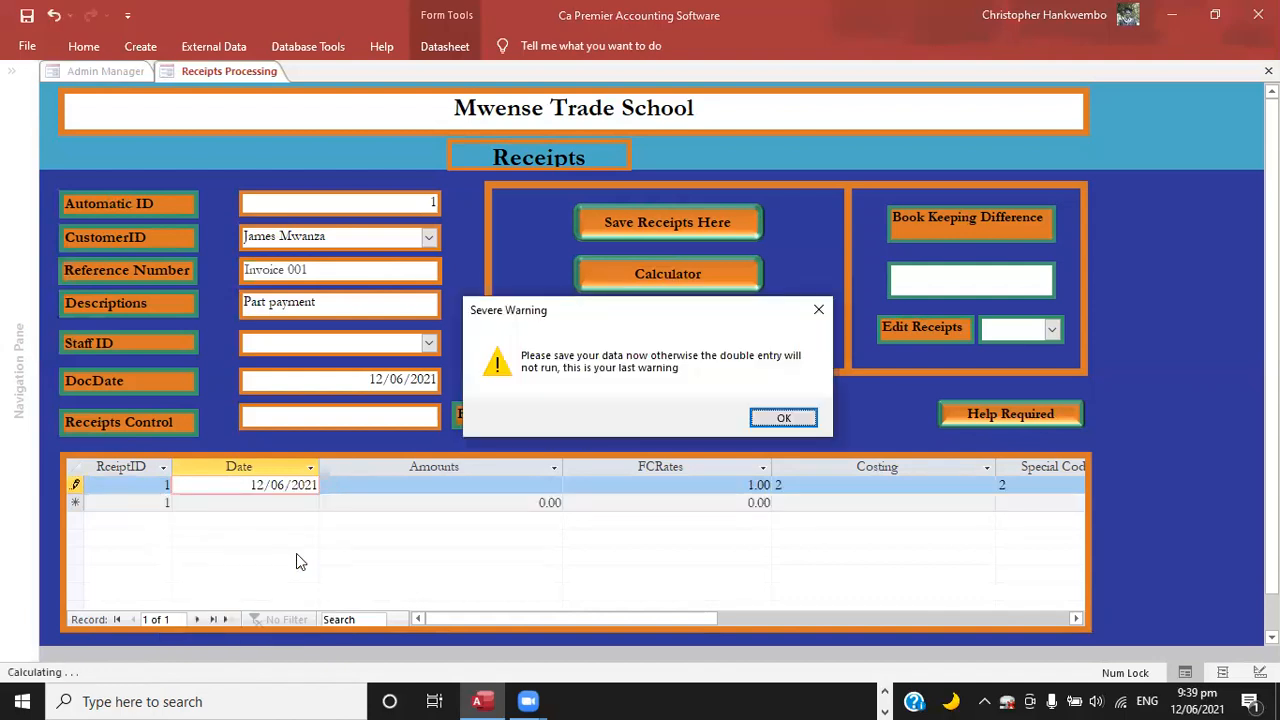
left_click(772, 420)
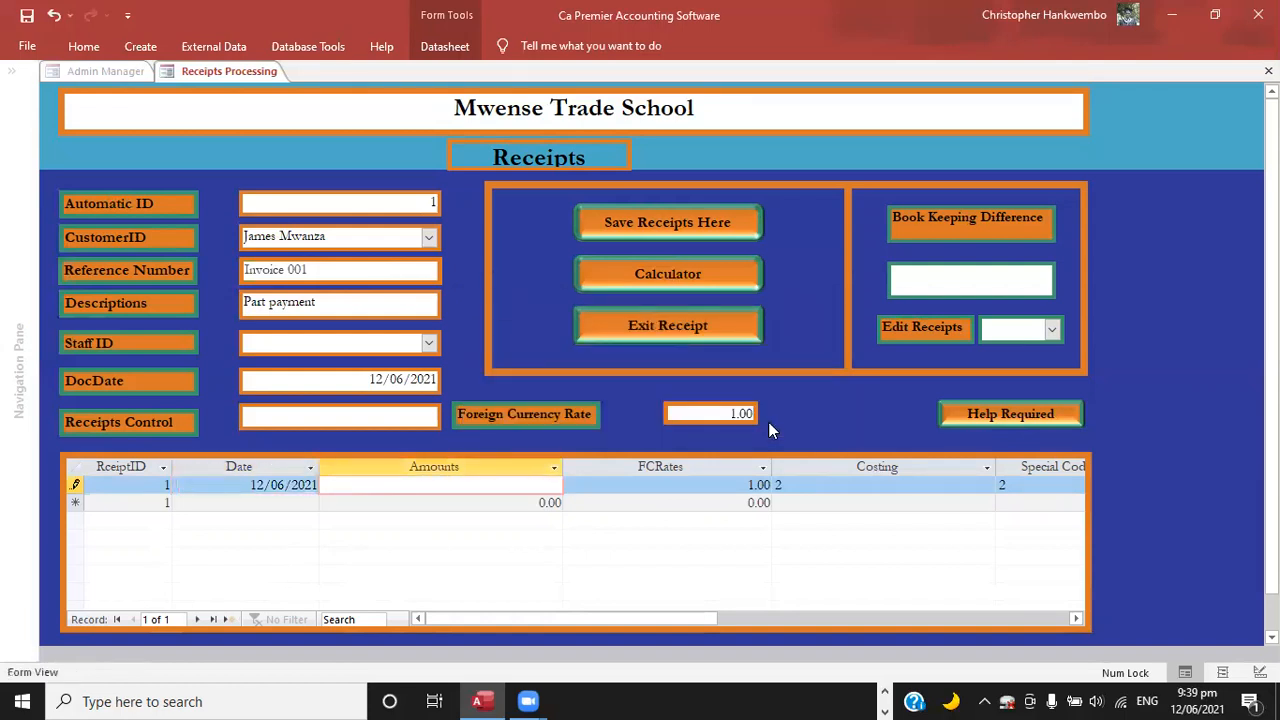
Set the receipt's Receipts Control amount to 50,000.
left_click(382, 418)
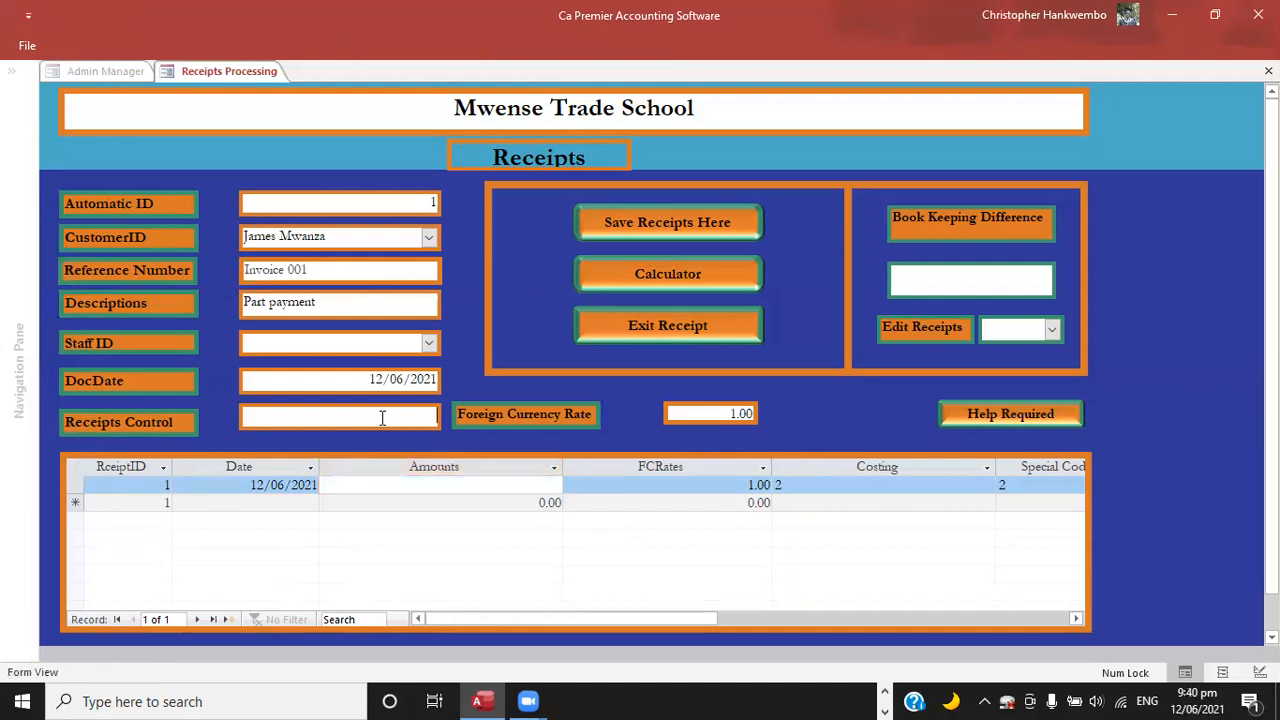
type("50000")
key("Tab")
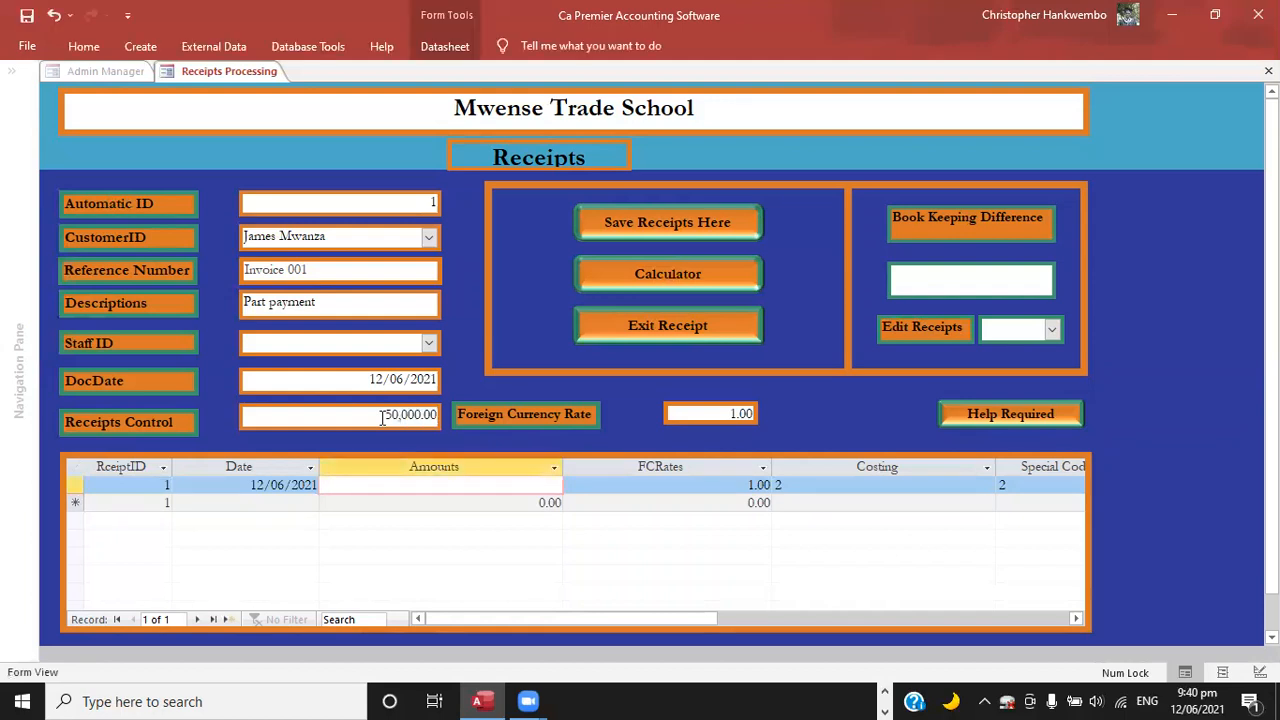
Enter 50,000 as the receipt line's amount and complete the line with its existing rate and codes.
left_click(211, 481)
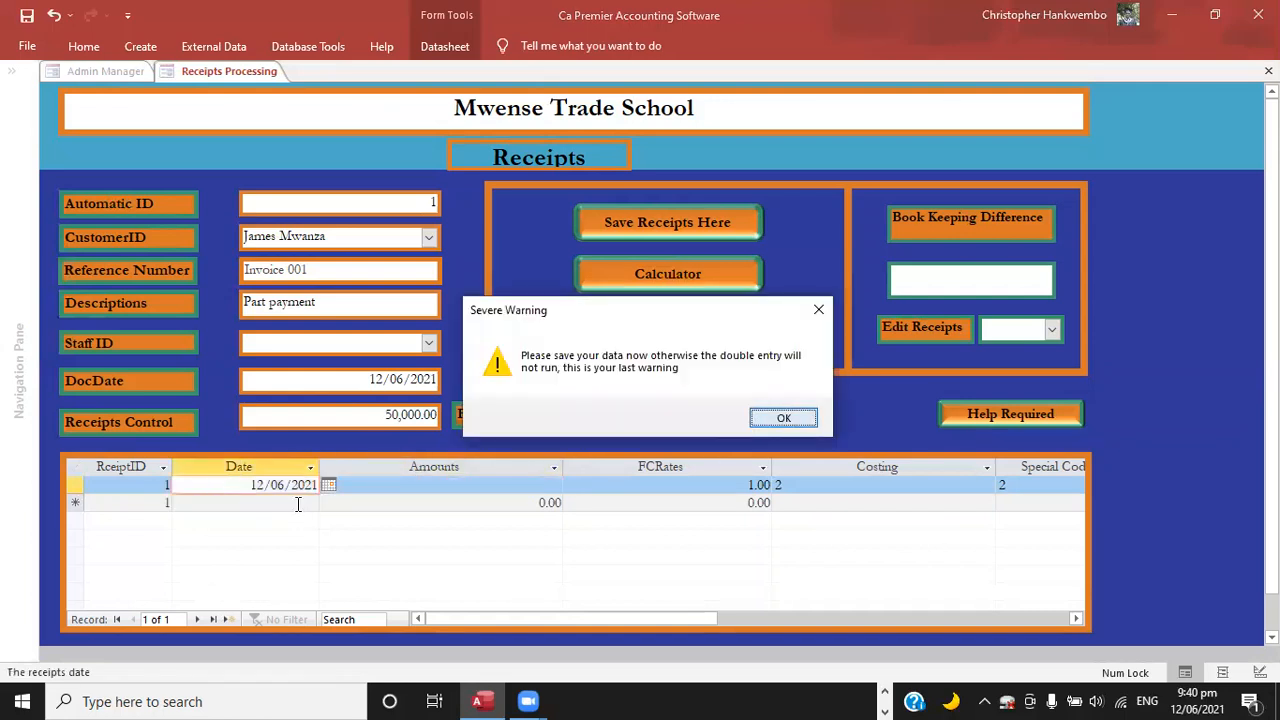
key("Return")
type("50")
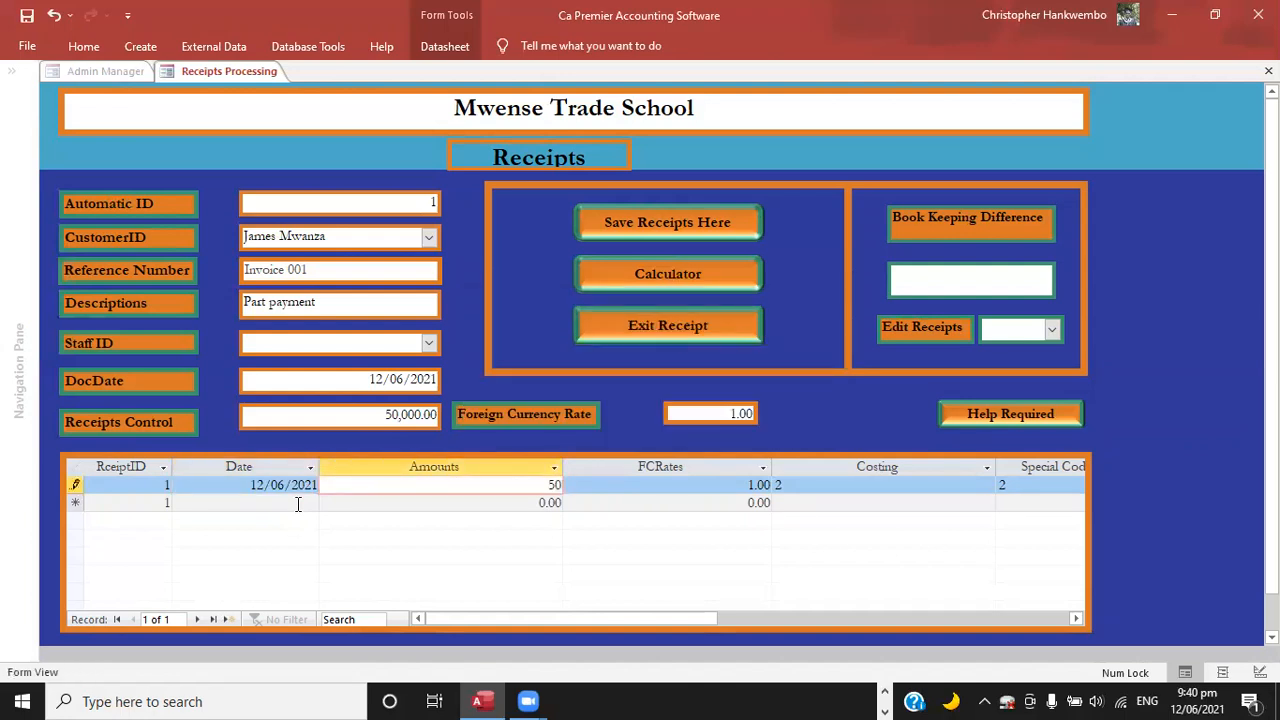
type("000")
key("Tab")
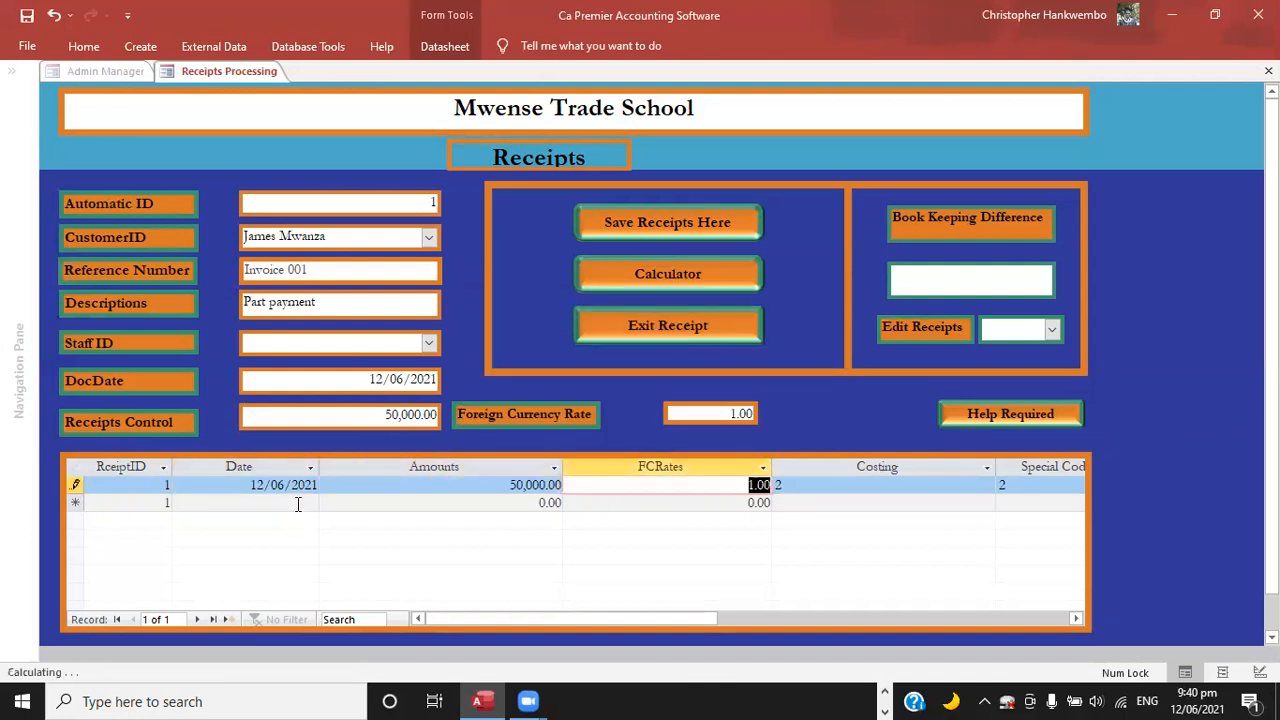
key("Tab")
key("Tab")
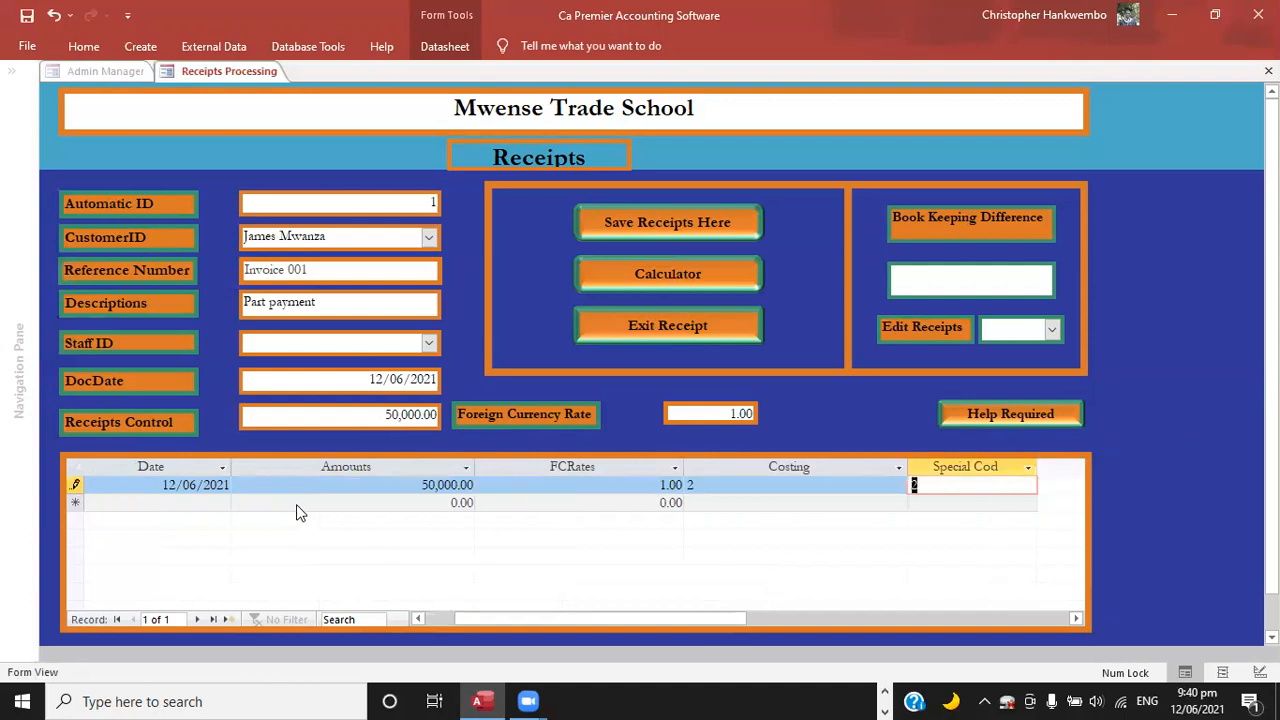
key("Tab")
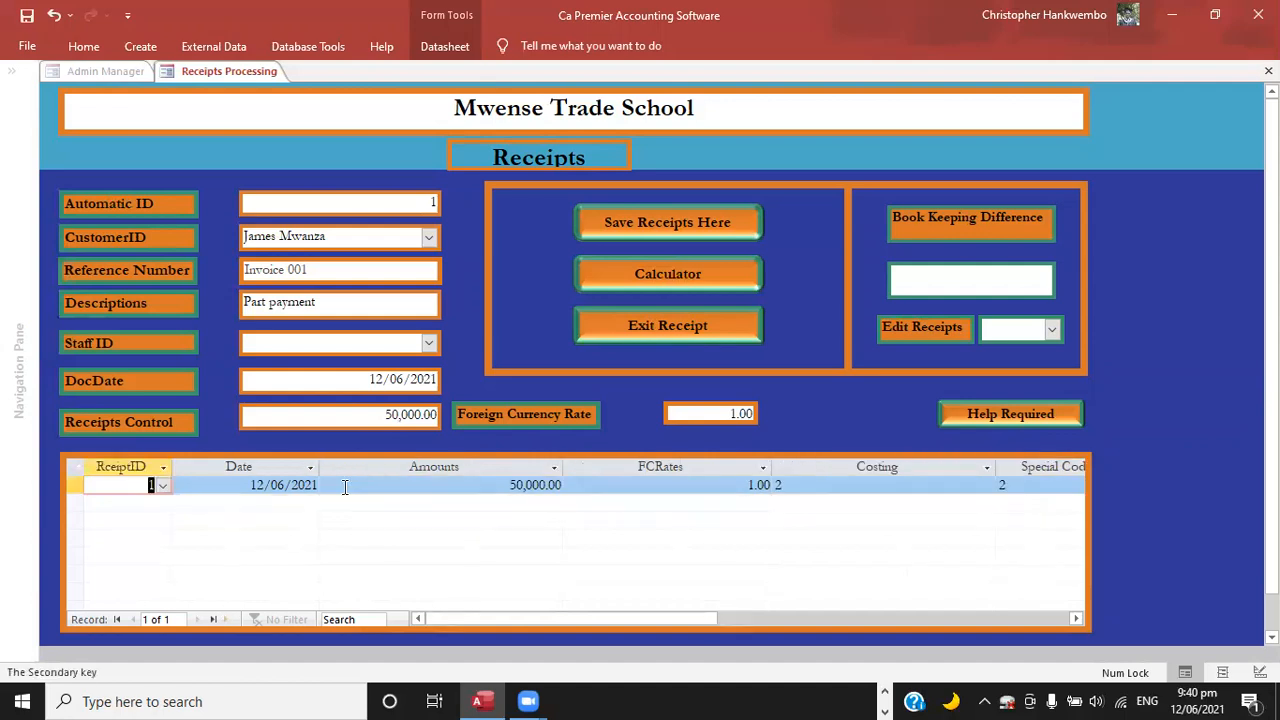
Return to the receipt line and clear its amount.
left_click(363, 420)
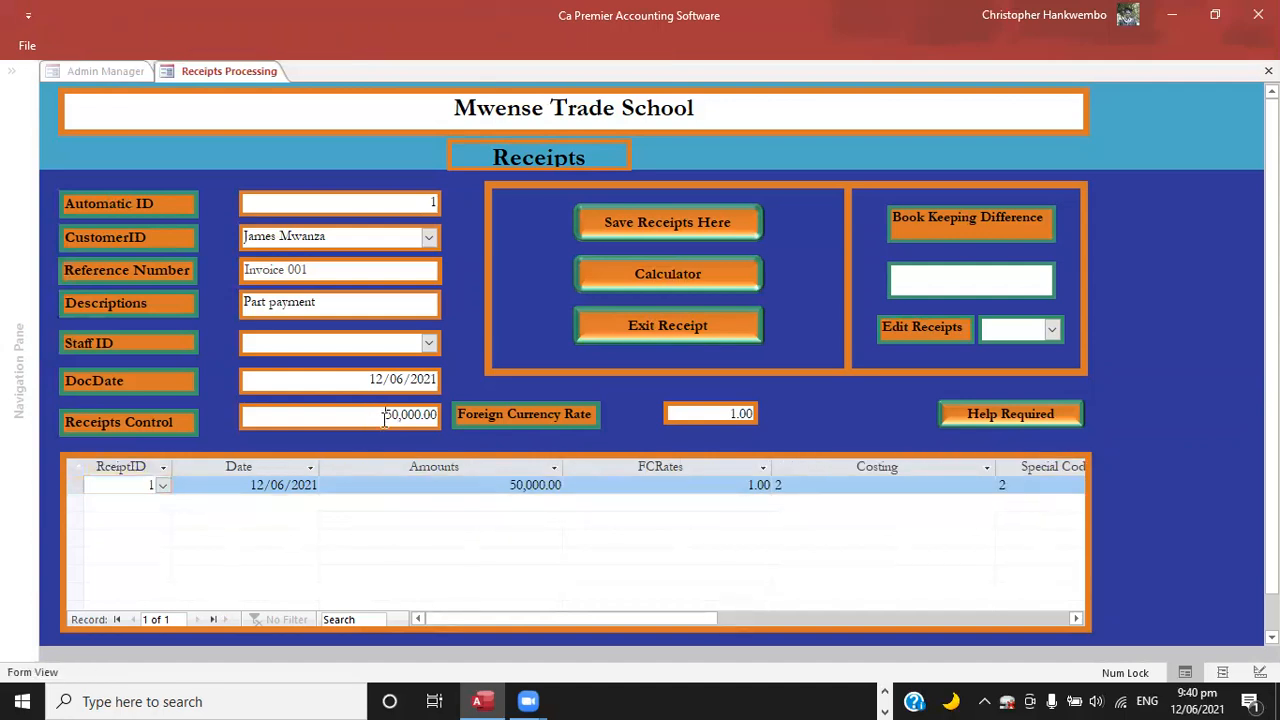
key("Tab")
key("Tab")
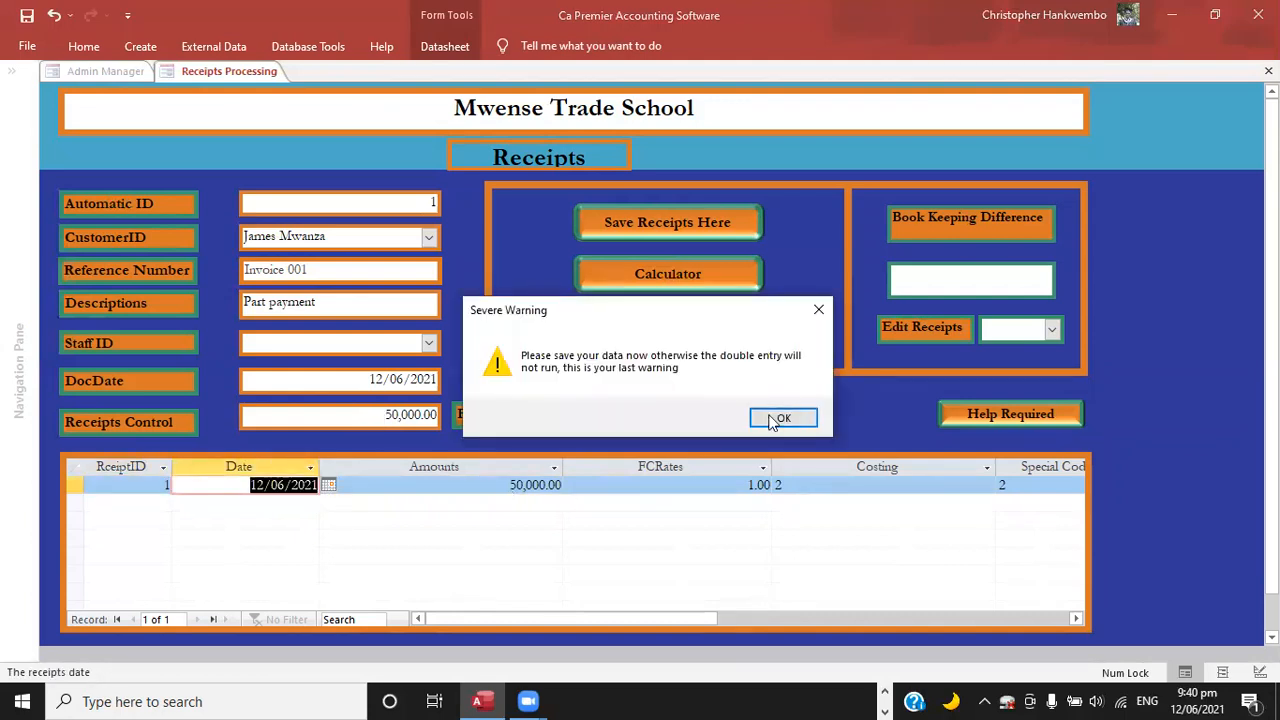
left_click(775, 421)
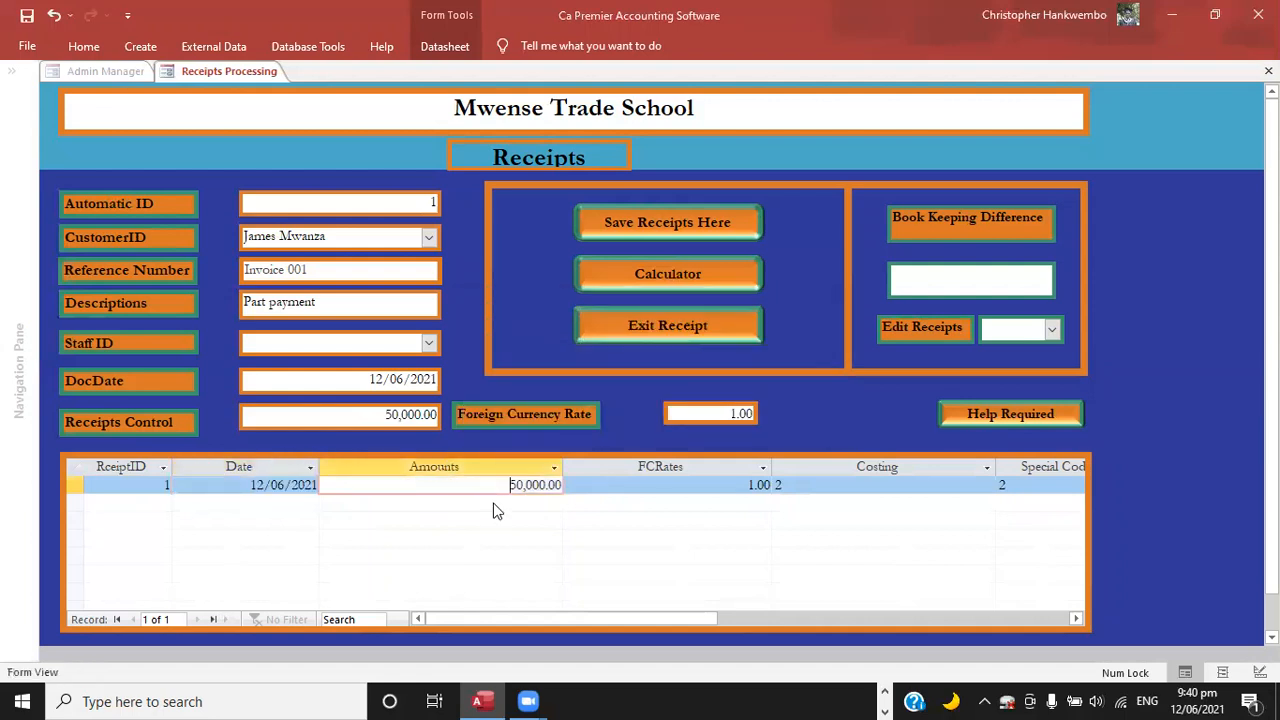
key("Delete")
key("Delete")
key("Delete")
key("Delete")
key("Delete")
key("Delete")
key("Delete")
key("Delete")
key("Delete")
Reselect 12/06/2021 as the receipt line's date to fill its amount with 50,000, and dismiss the warning.
left_click(238, 484)
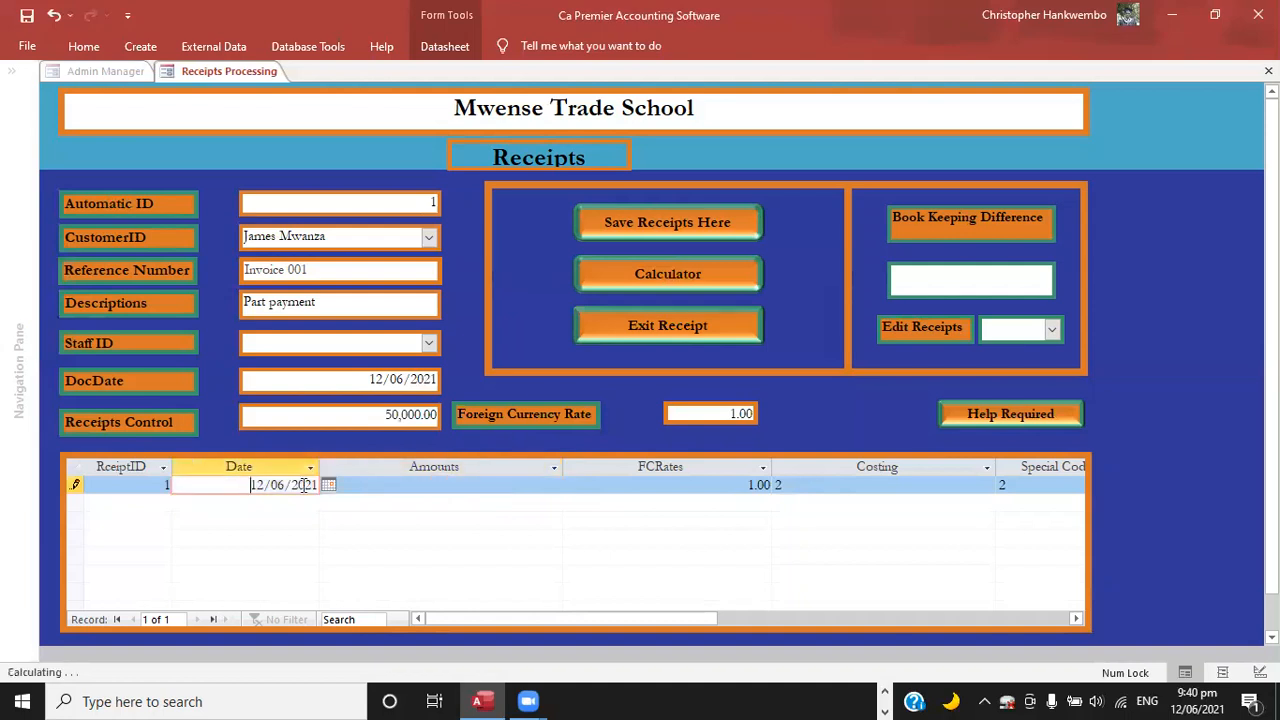
left_click(328, 485)
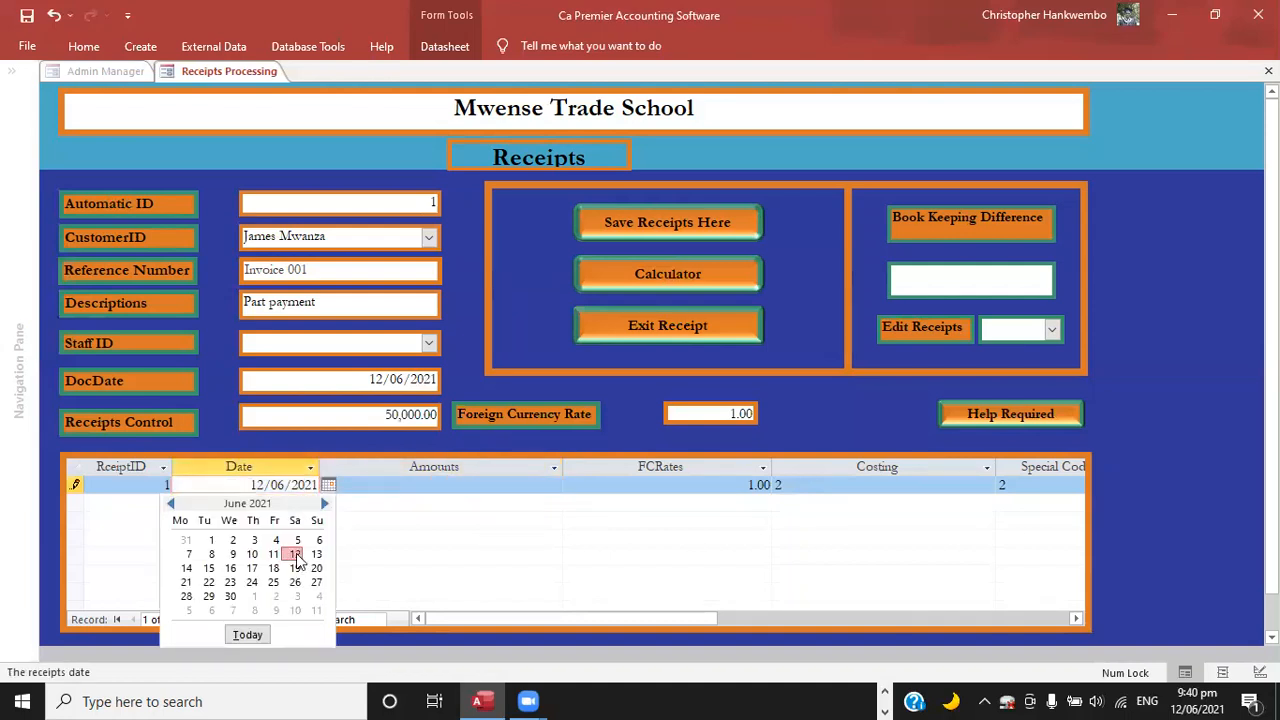
left_click(294, 554)
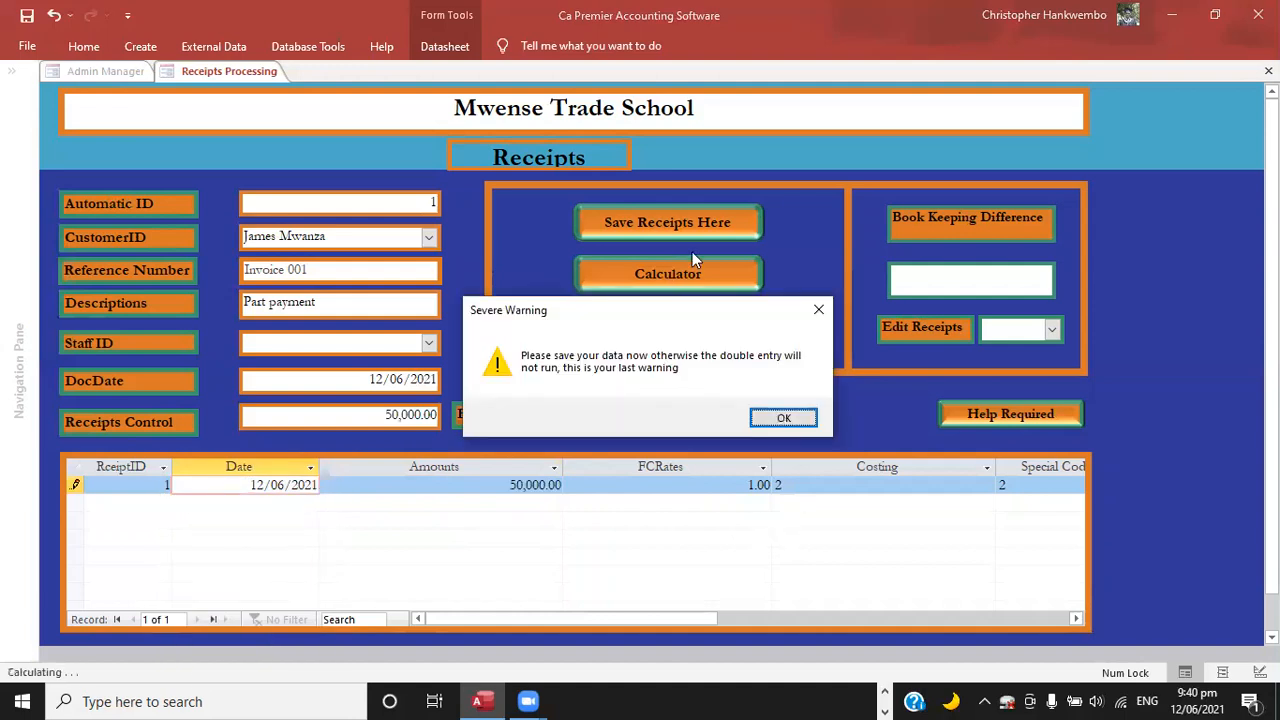
left_click(783, 418)
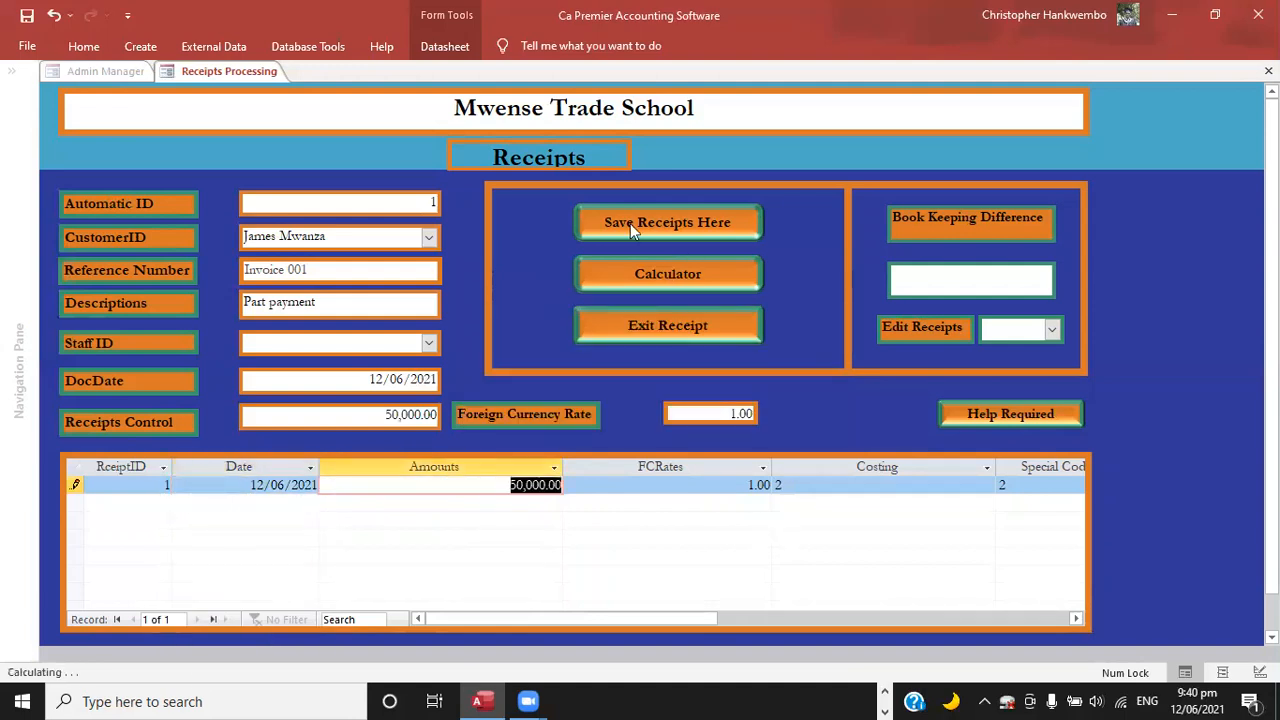
Save the part-payment receipt and open the official receipt printing form.
left_click(630, 223)
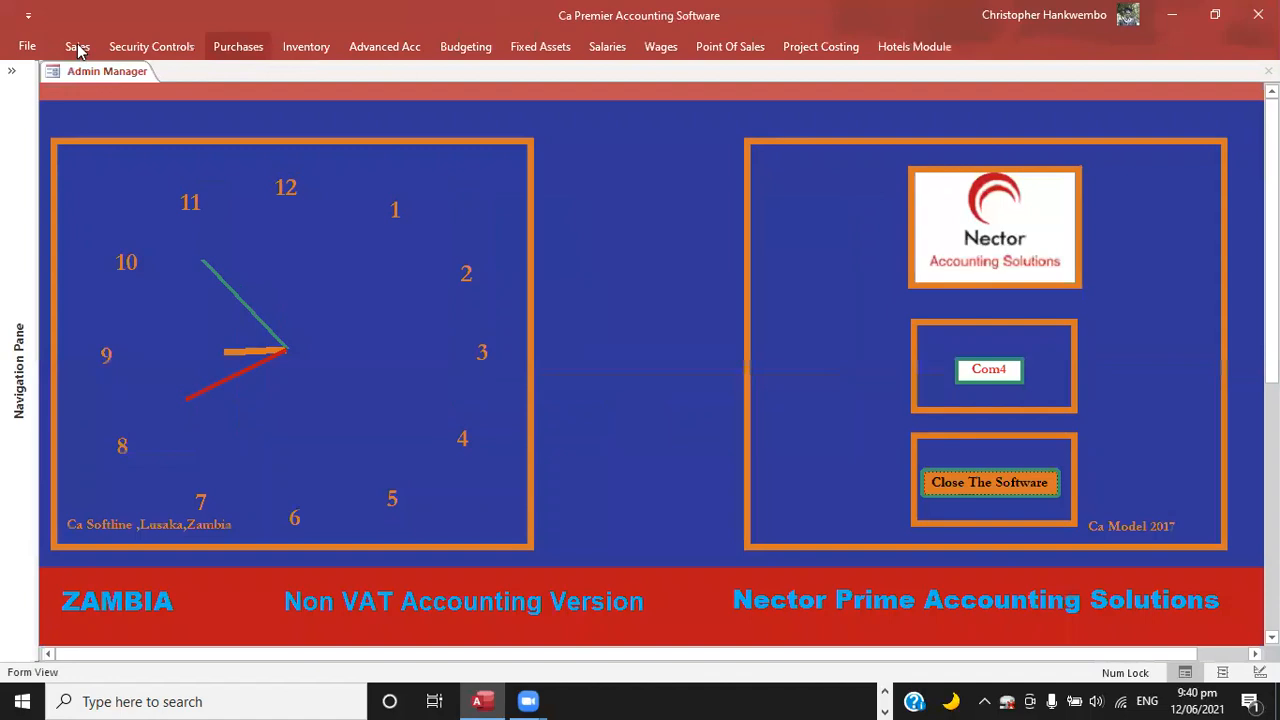
left_click(79, 48)
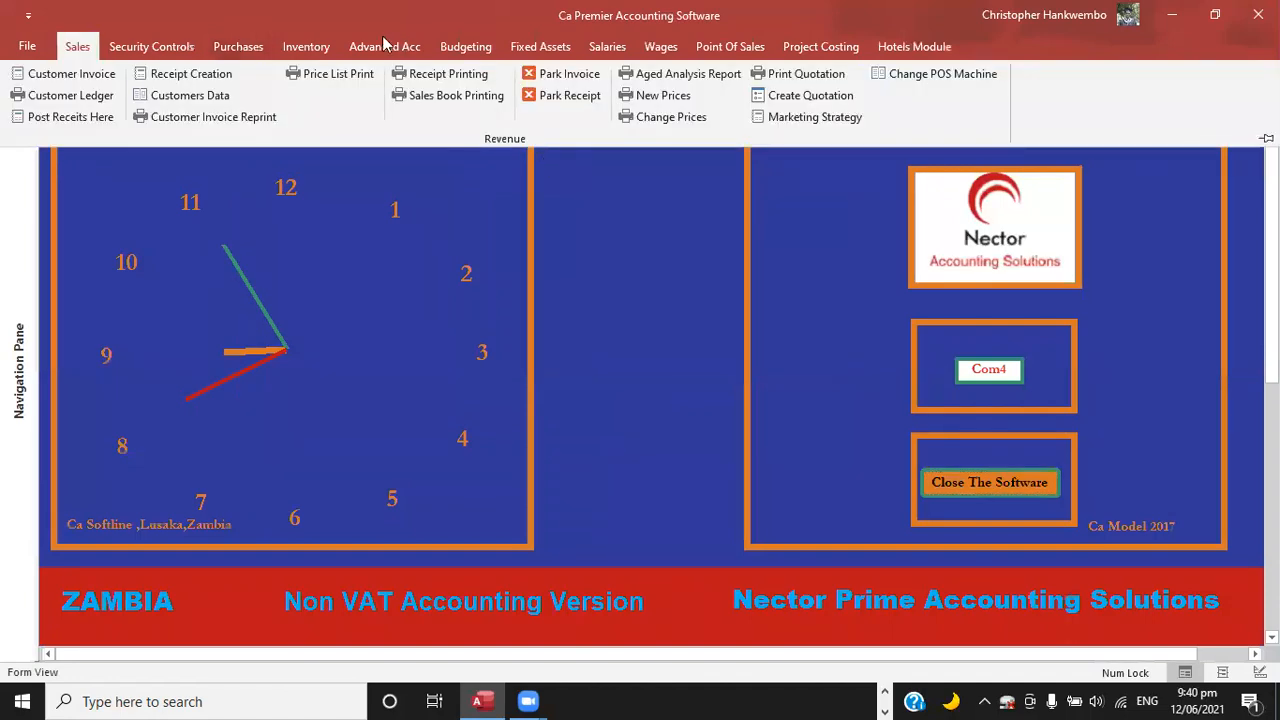
left_click(385, 47)
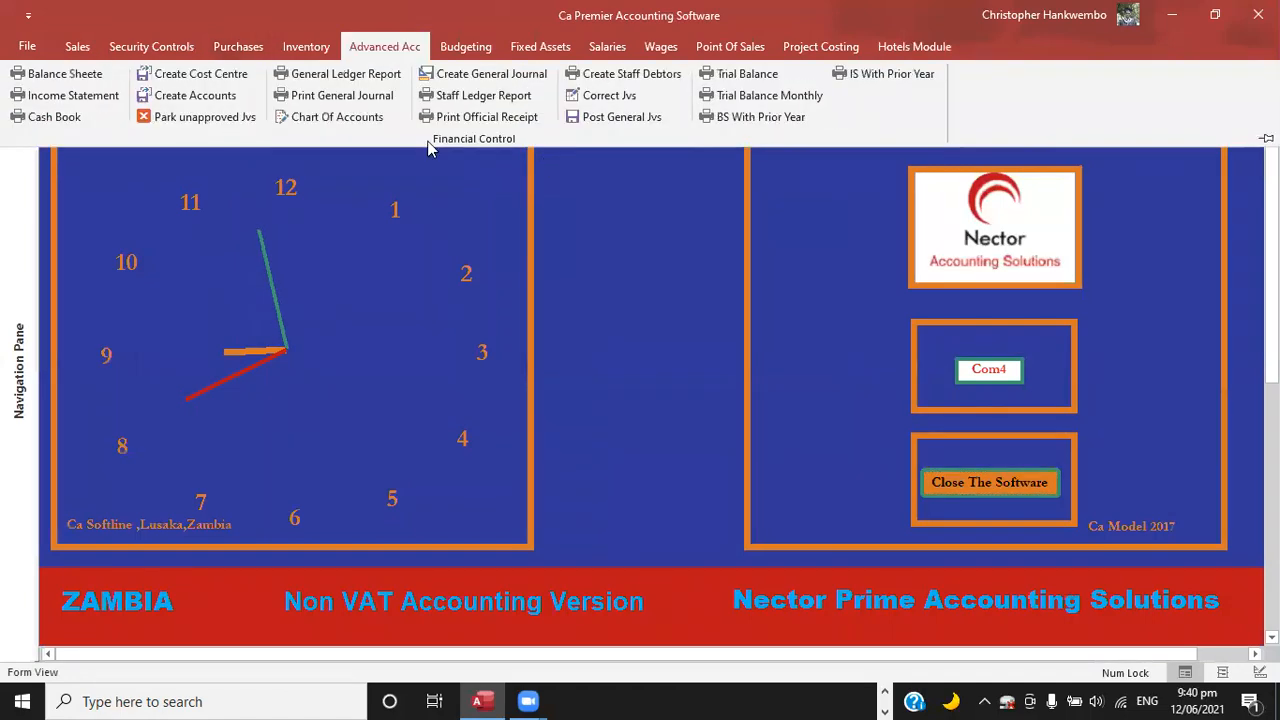
left_click(642, 280)
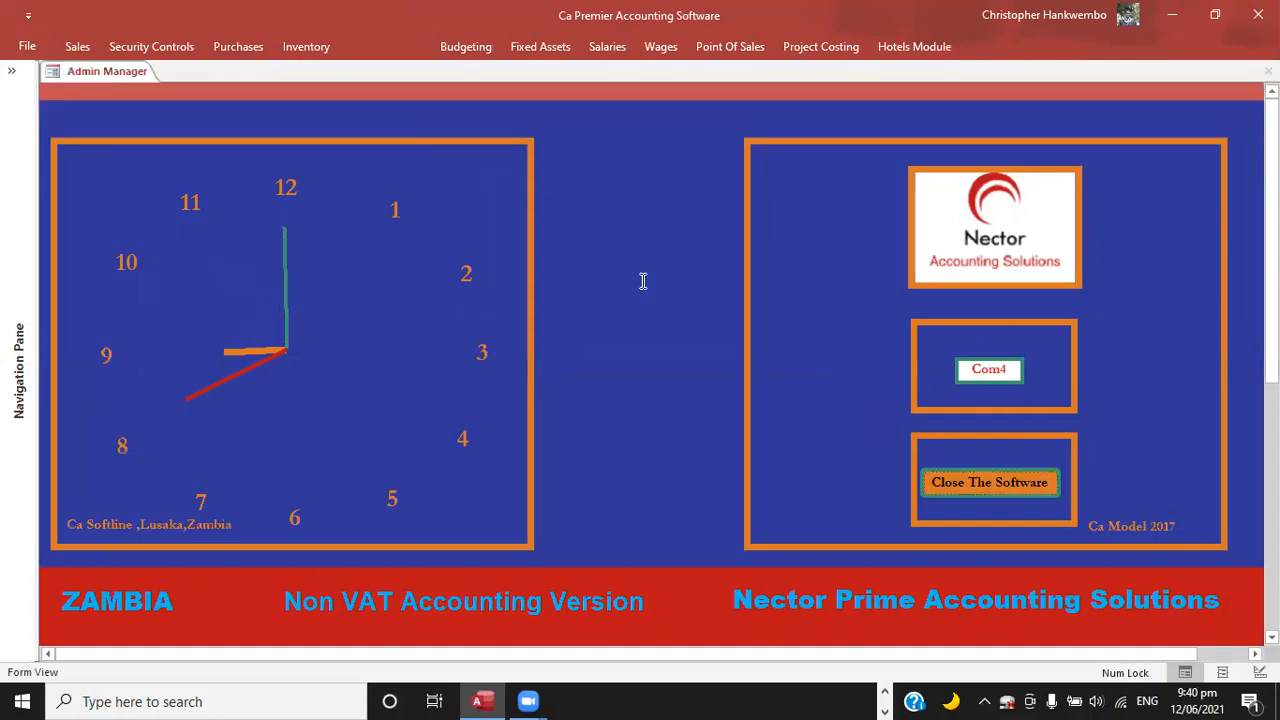
Preview the official receipt for receipt ID 1 with the start and end dates both set to 12/06/2021.
left_click(674, 230)
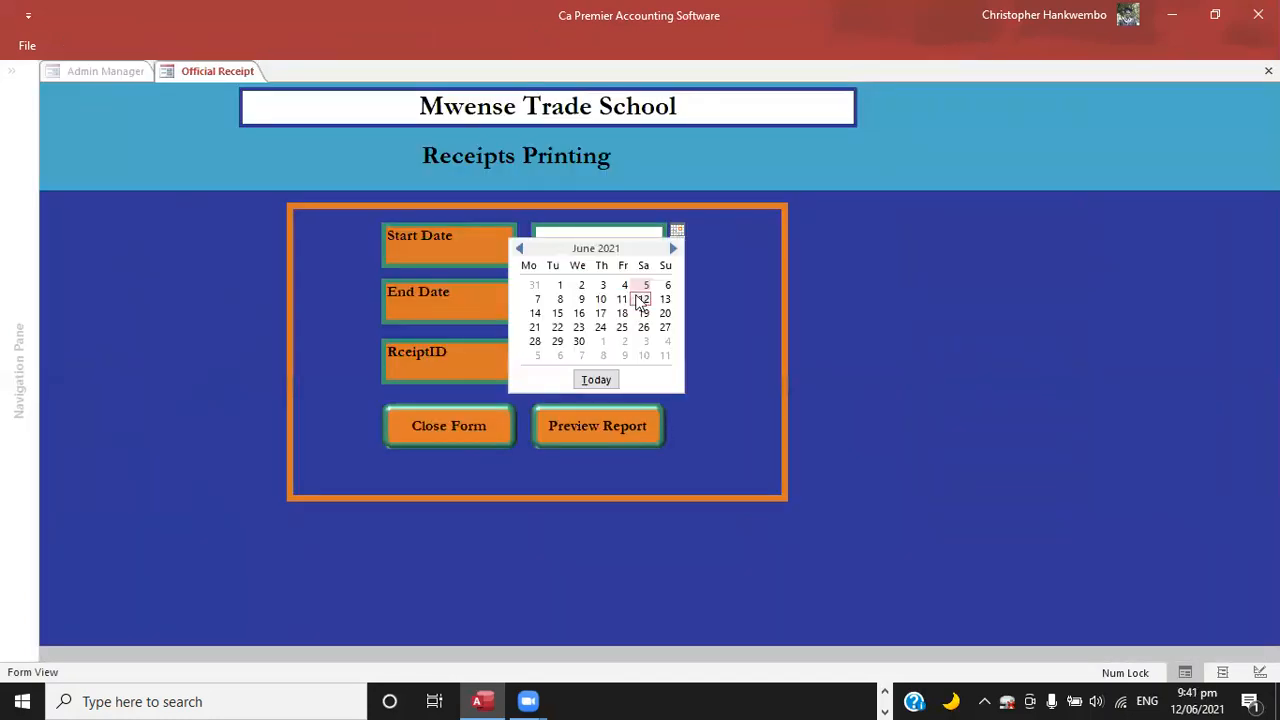
left_click(642, 299)
left_click(677, 289)
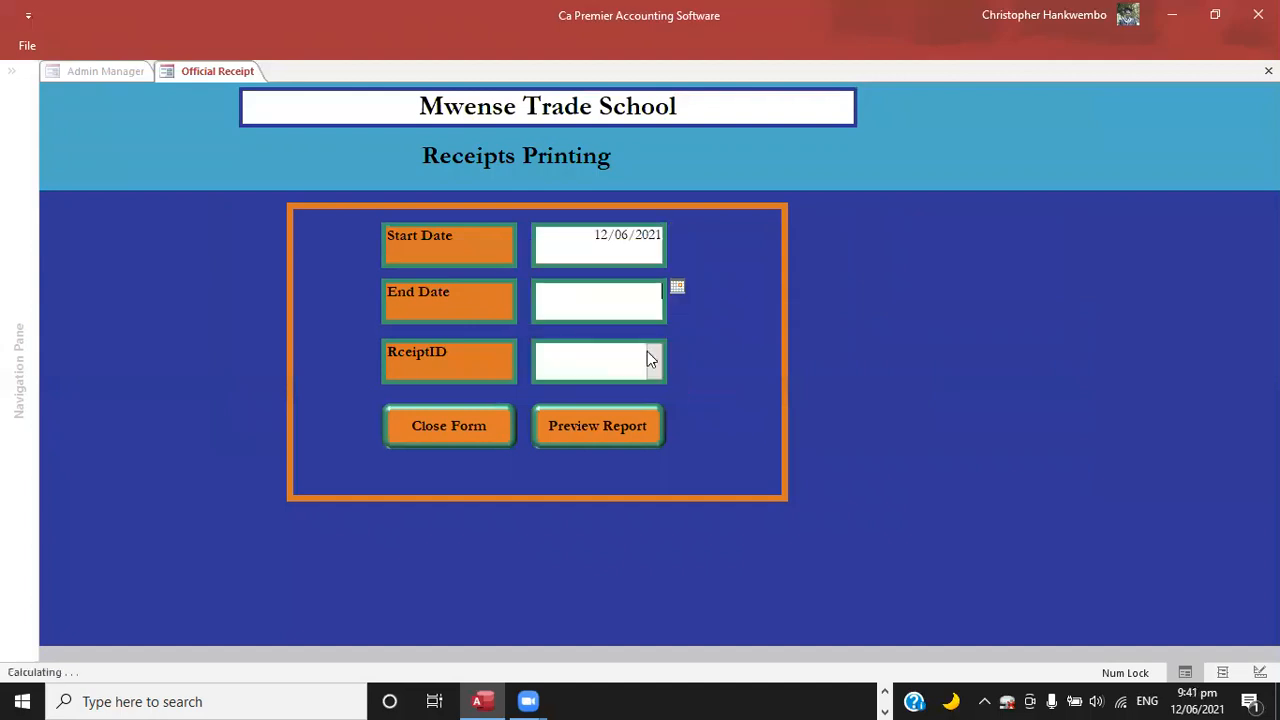
left_click(645, 356)
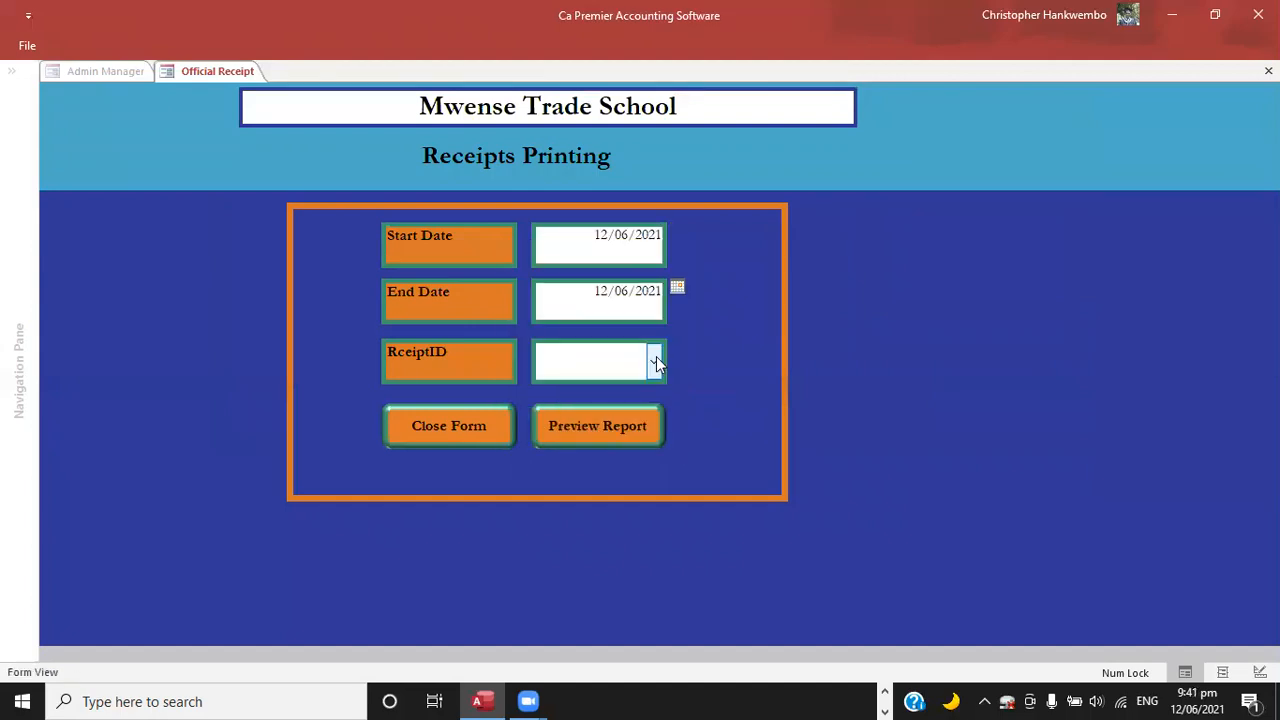
left_click(657, 365)
left_click(564, 390)
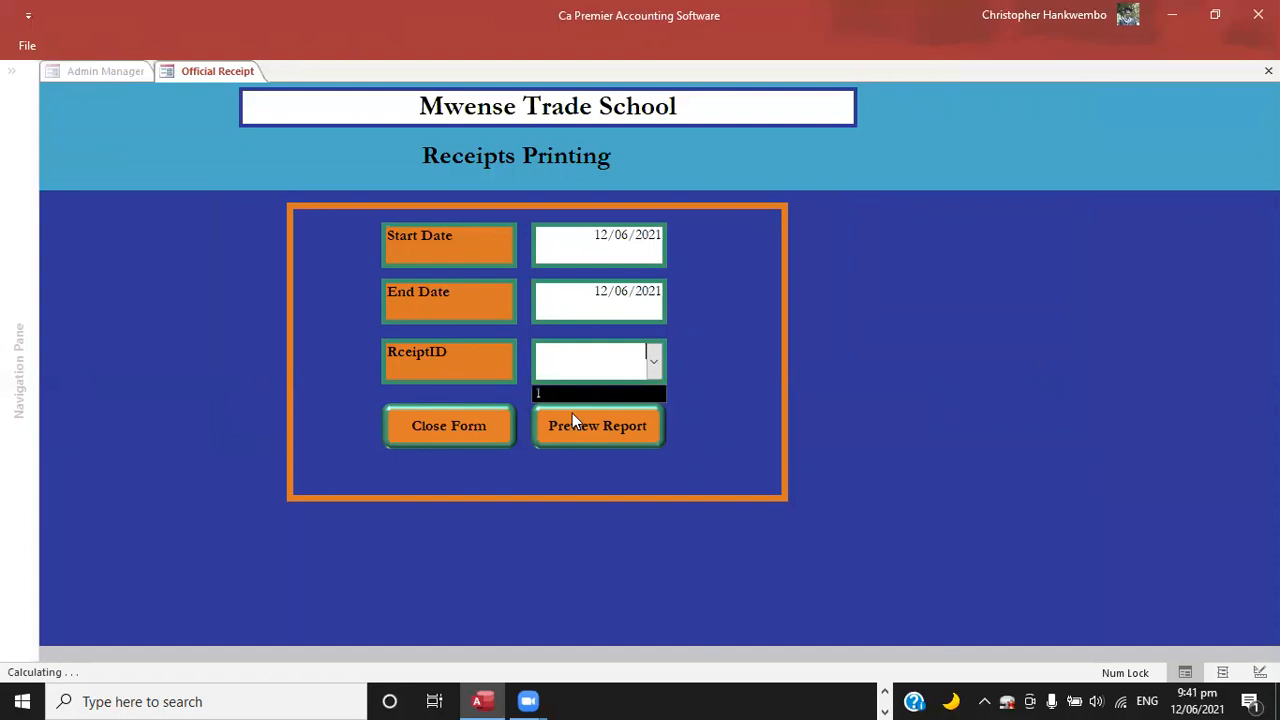
left_click(571, 420)
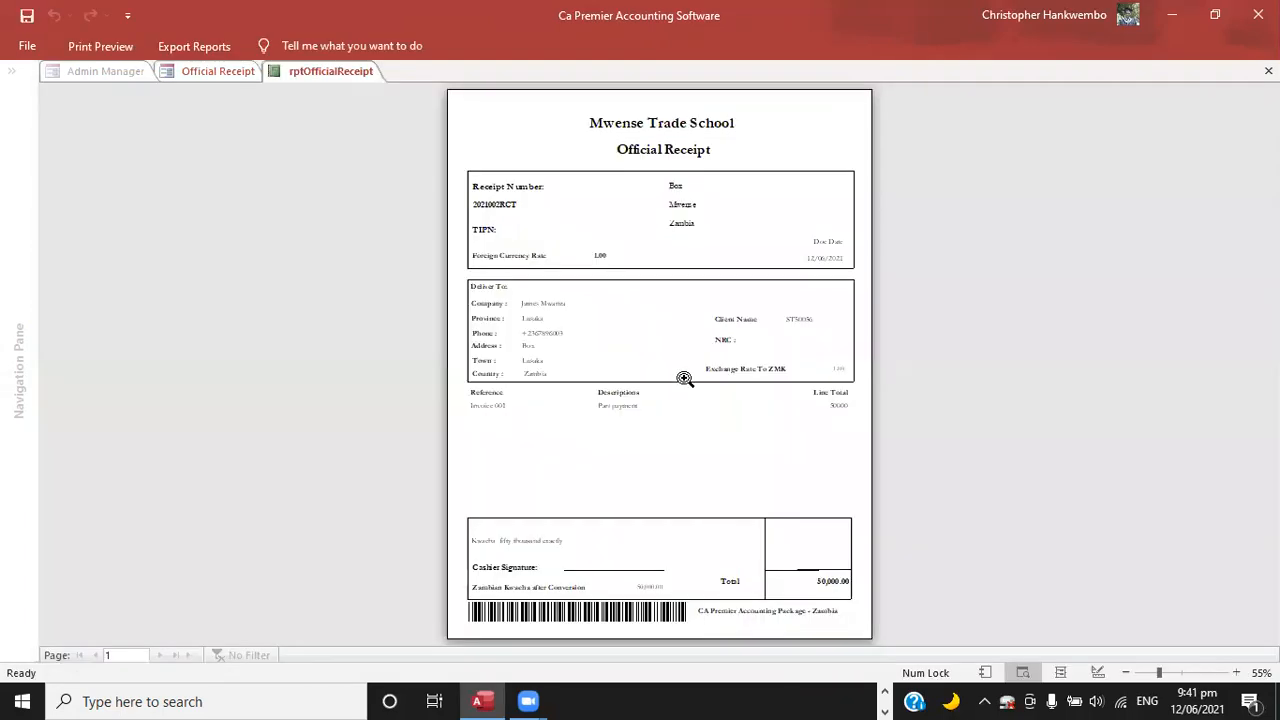
Examine the official receipt's customer details, reference, description and total, and close the report and its printing form.
left_click(1002, 540)
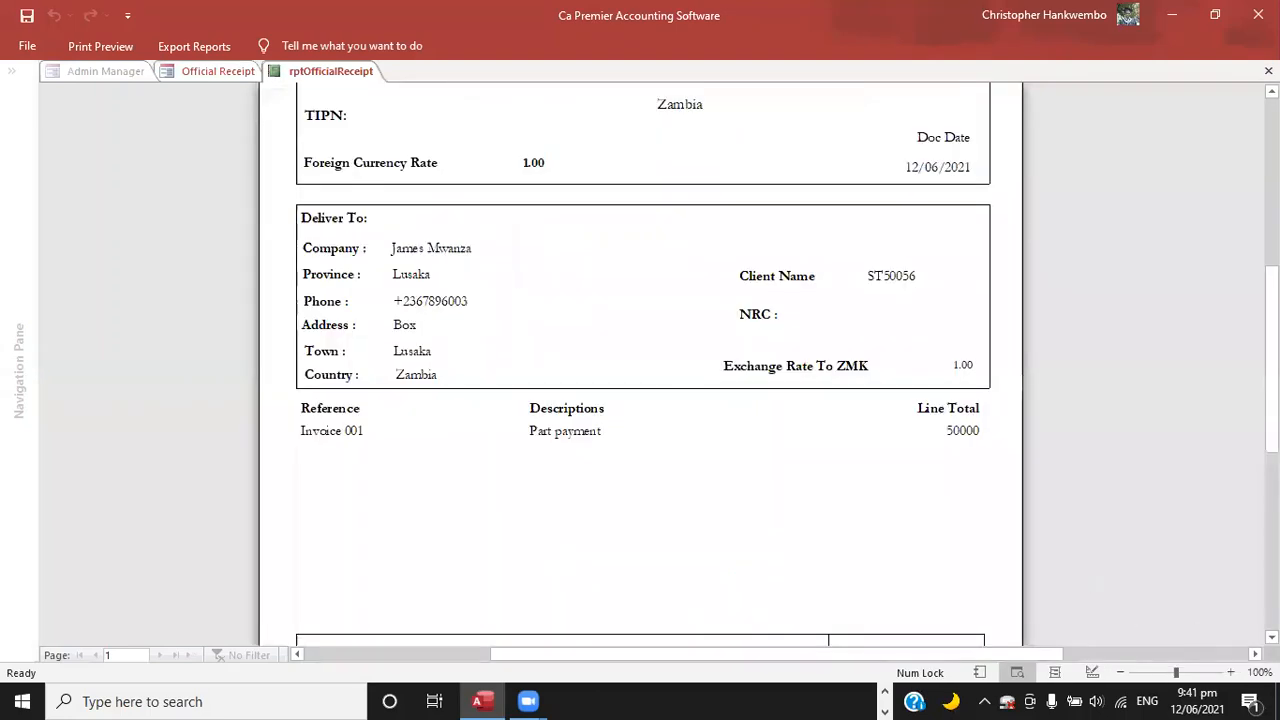
scroll(640, 360, "down", 3)
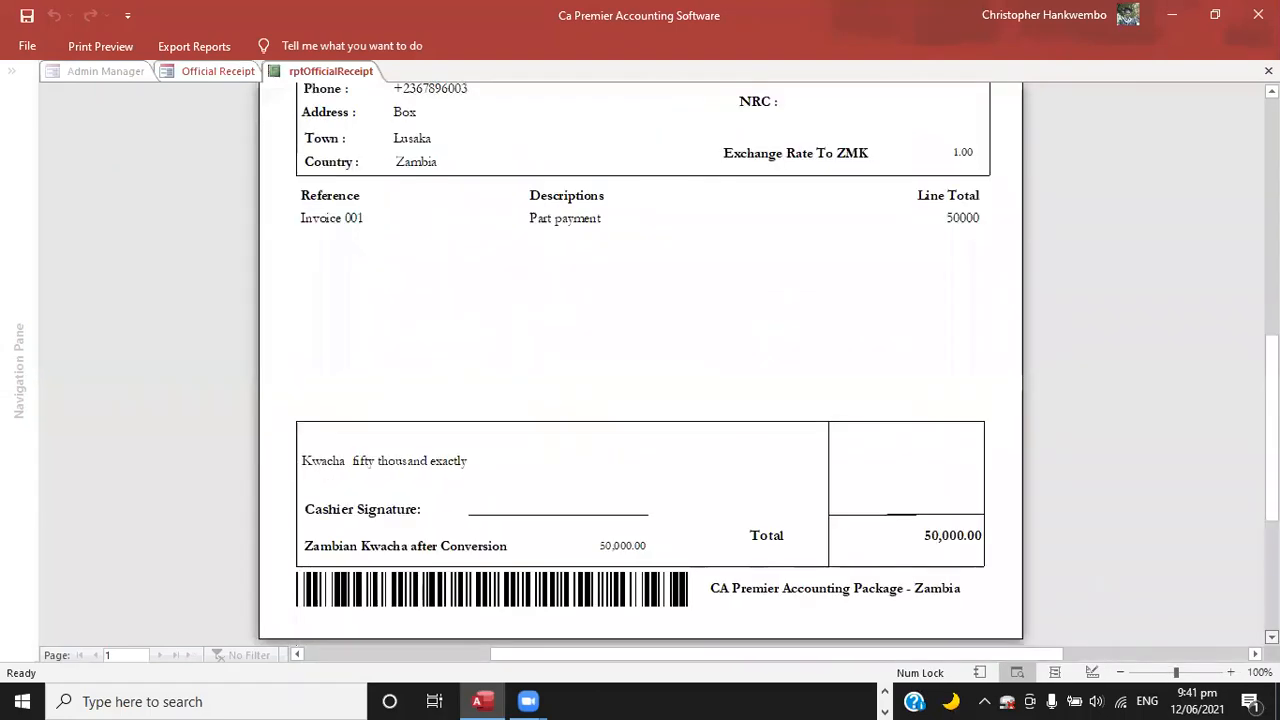
scroll(1020, 343, "down", 1)
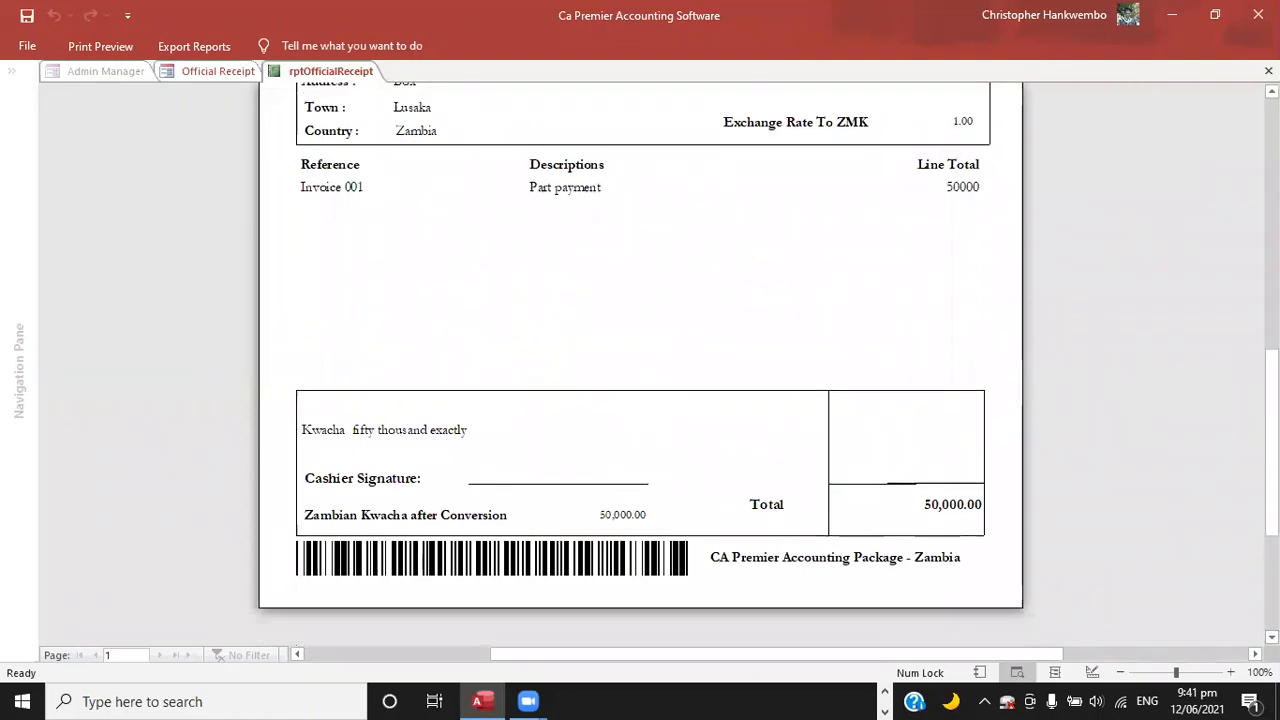
scroll(640, 360, "up", 6)
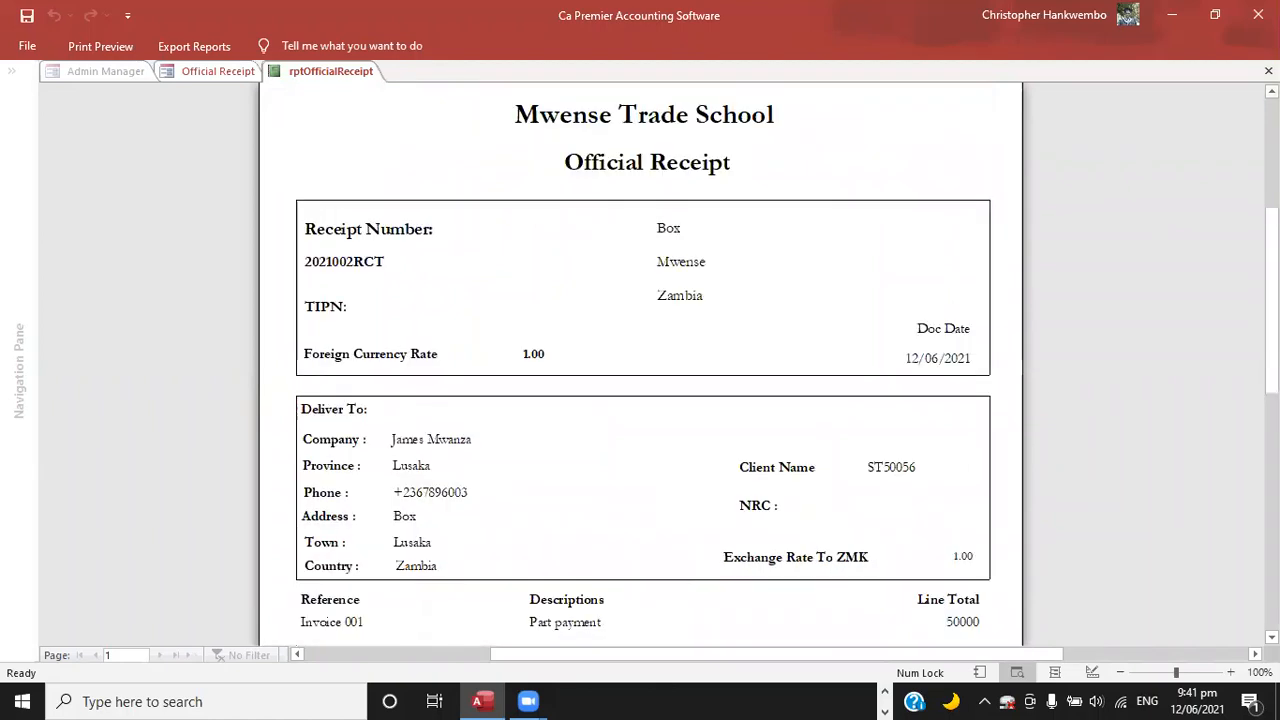
scroll(640, 360, "up", 1)
left_click(1268, 71)
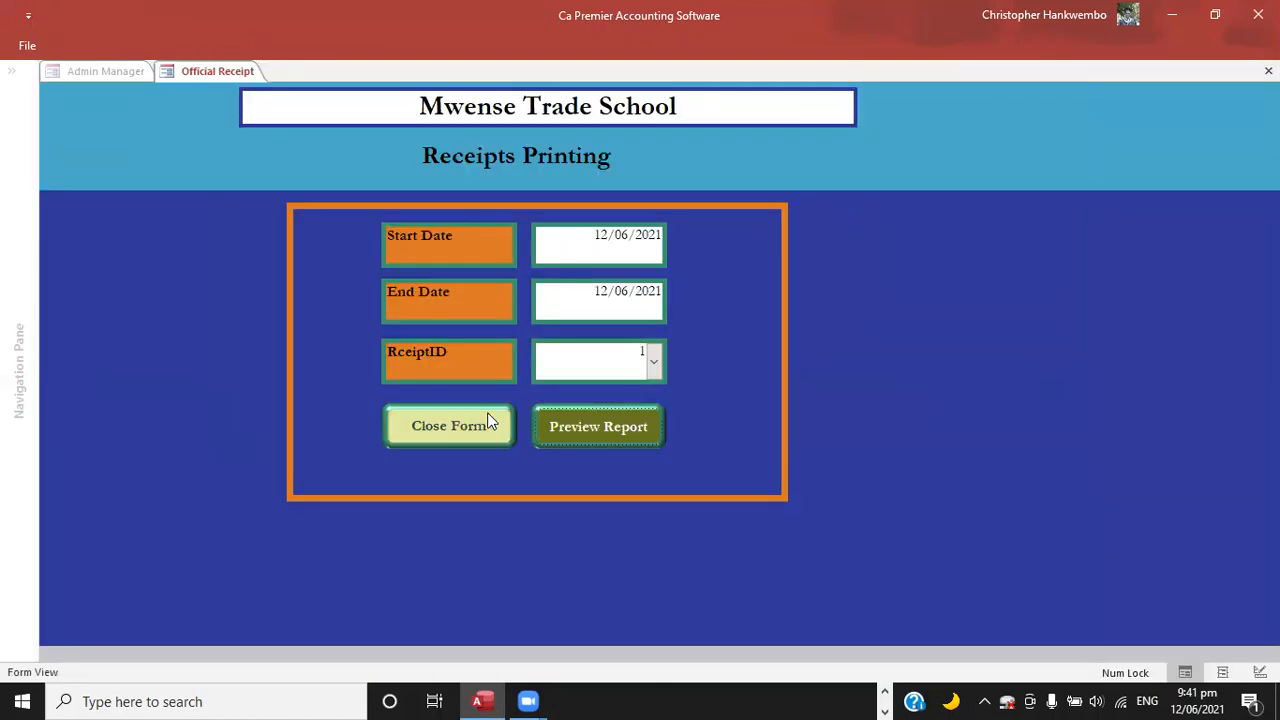
left_click(488, 422)
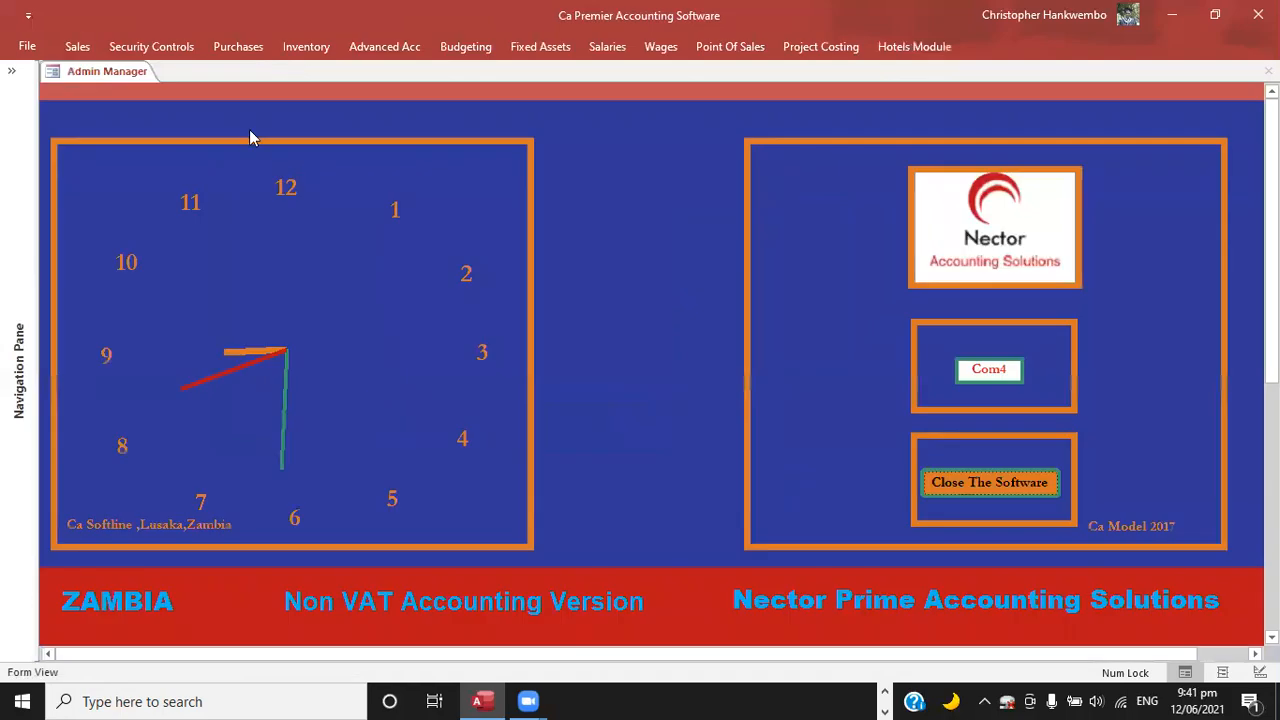
Post receipt number 1 to the ledger with the status Posting, and close the receipts posting form.
left_click(77, 47)
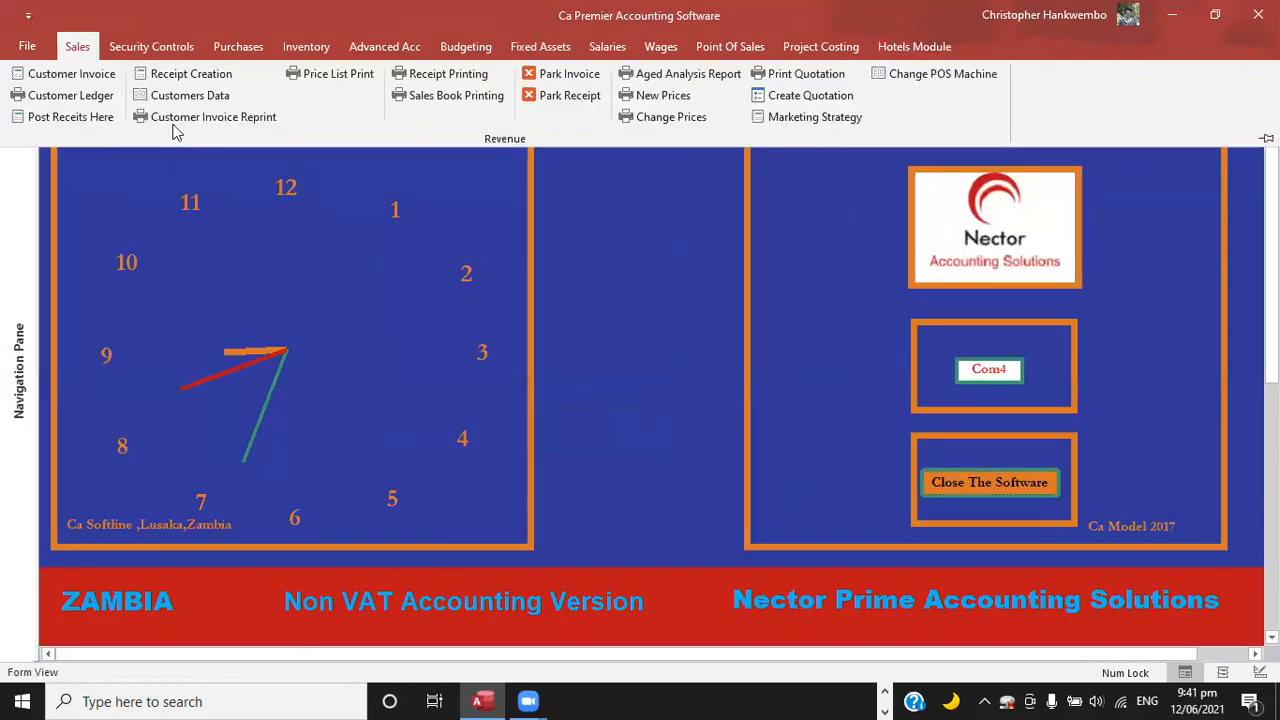
left_click(86, 122)
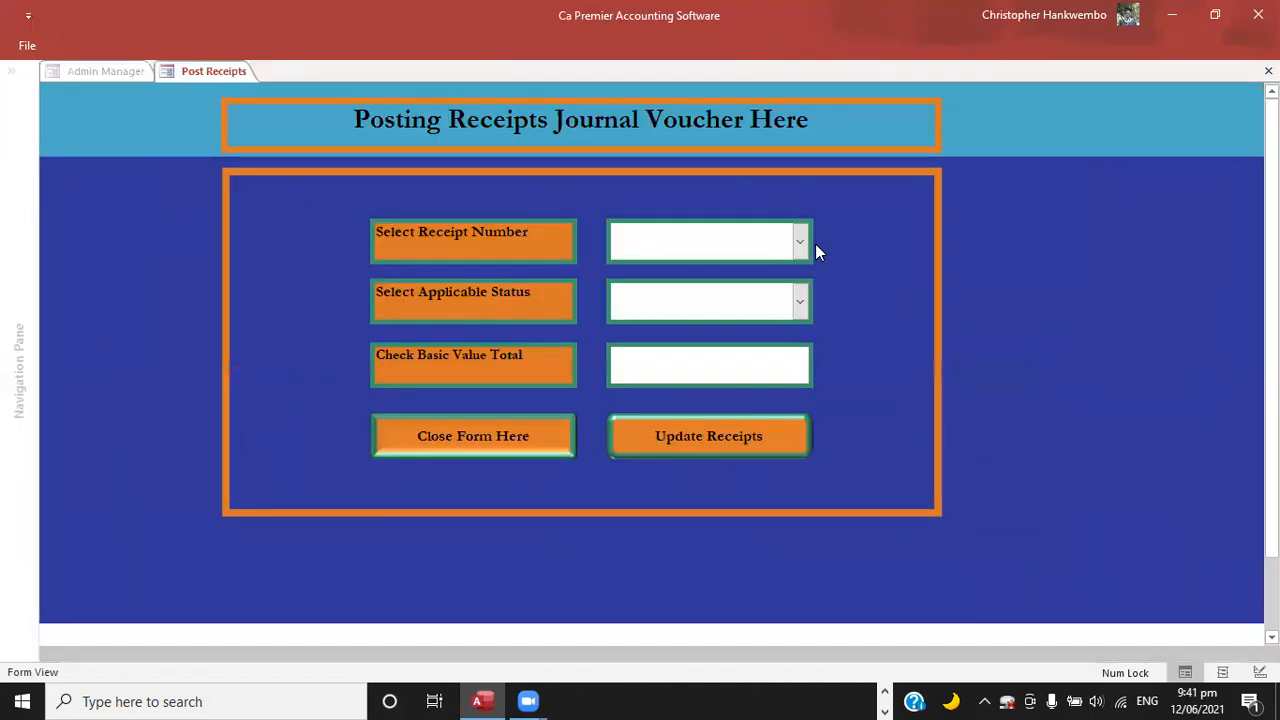
left_click(800, 245)
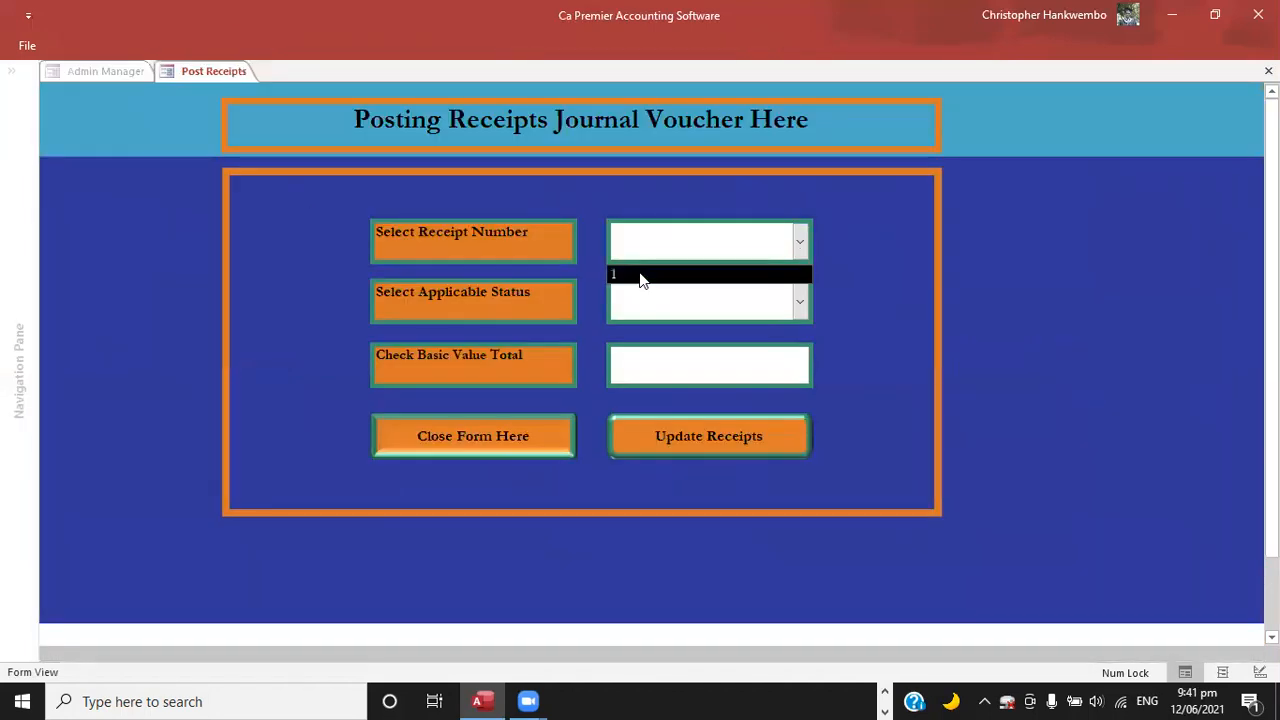
left_click(802, 290)
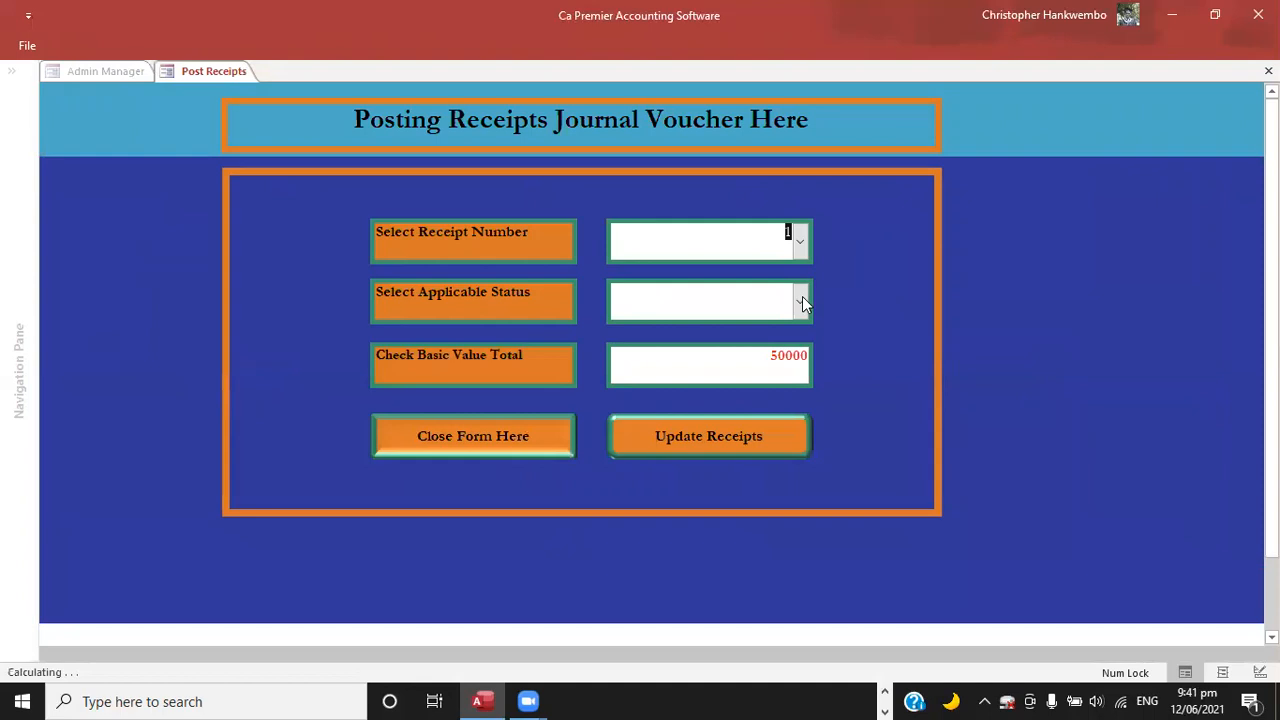
left_click(801, 300)
left_click(690, 447)
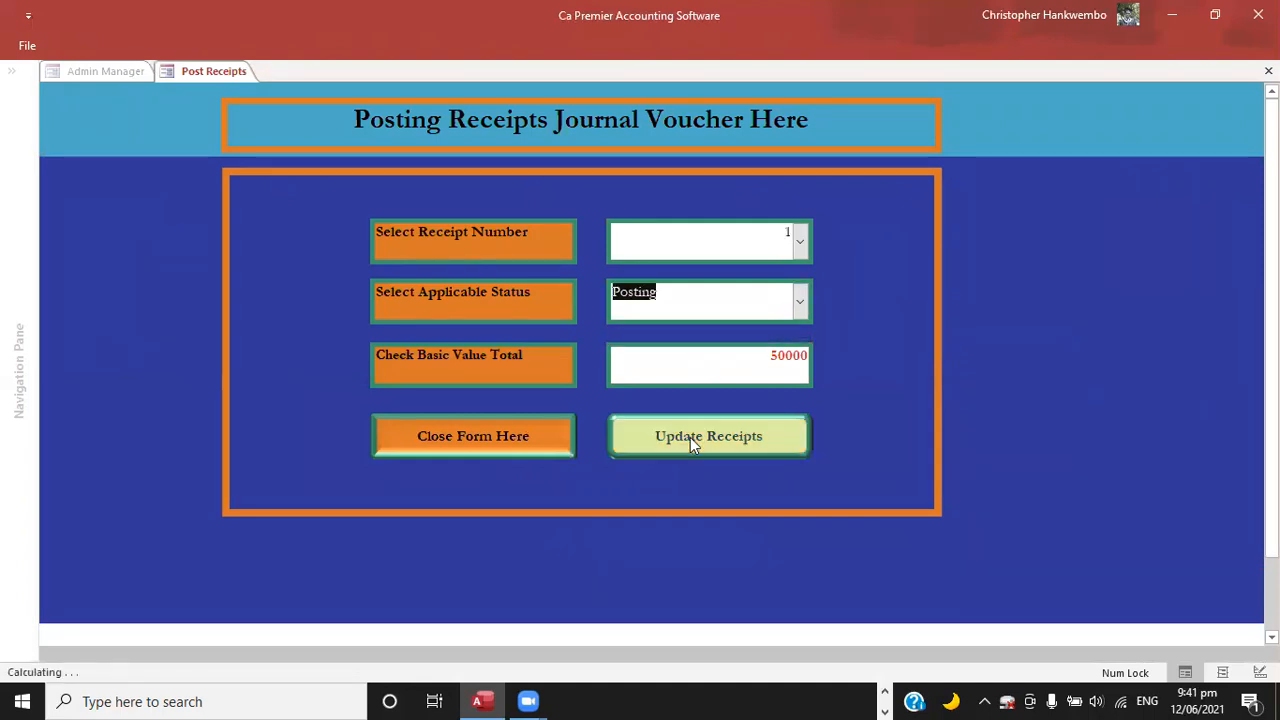
left_click(690, 436)
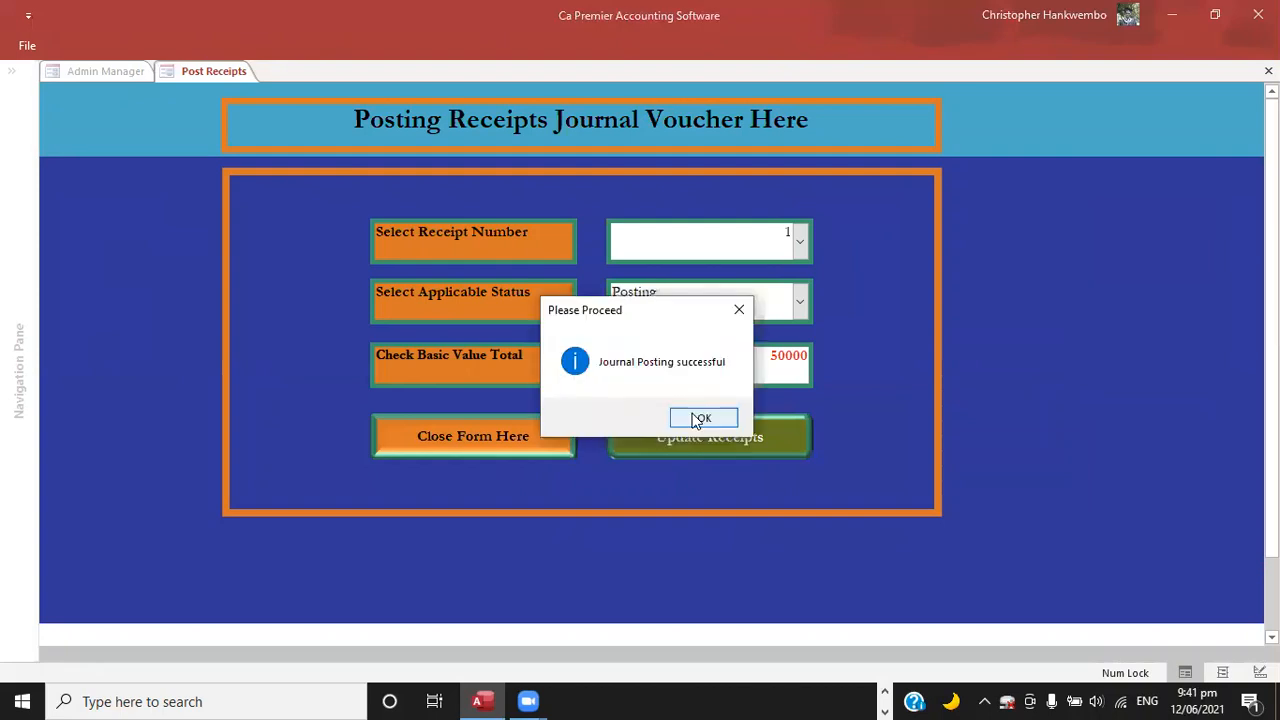
left_click(698, 419)
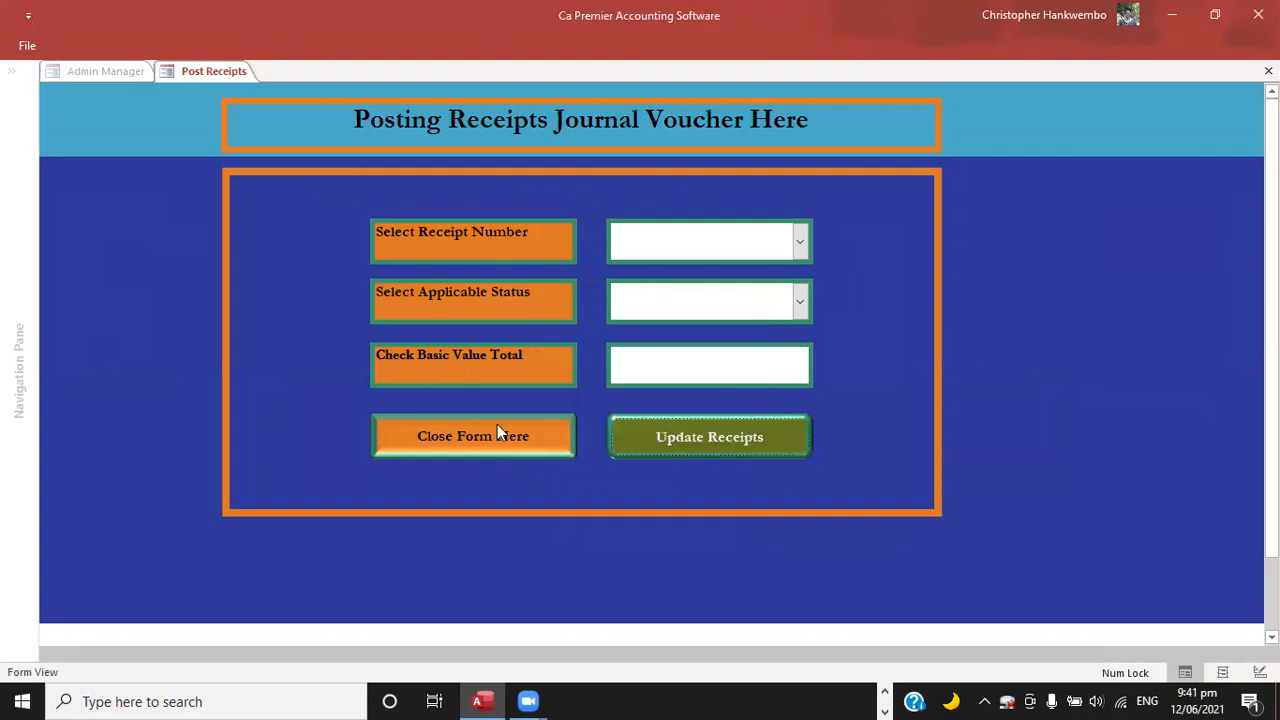
left_click(497, 427)
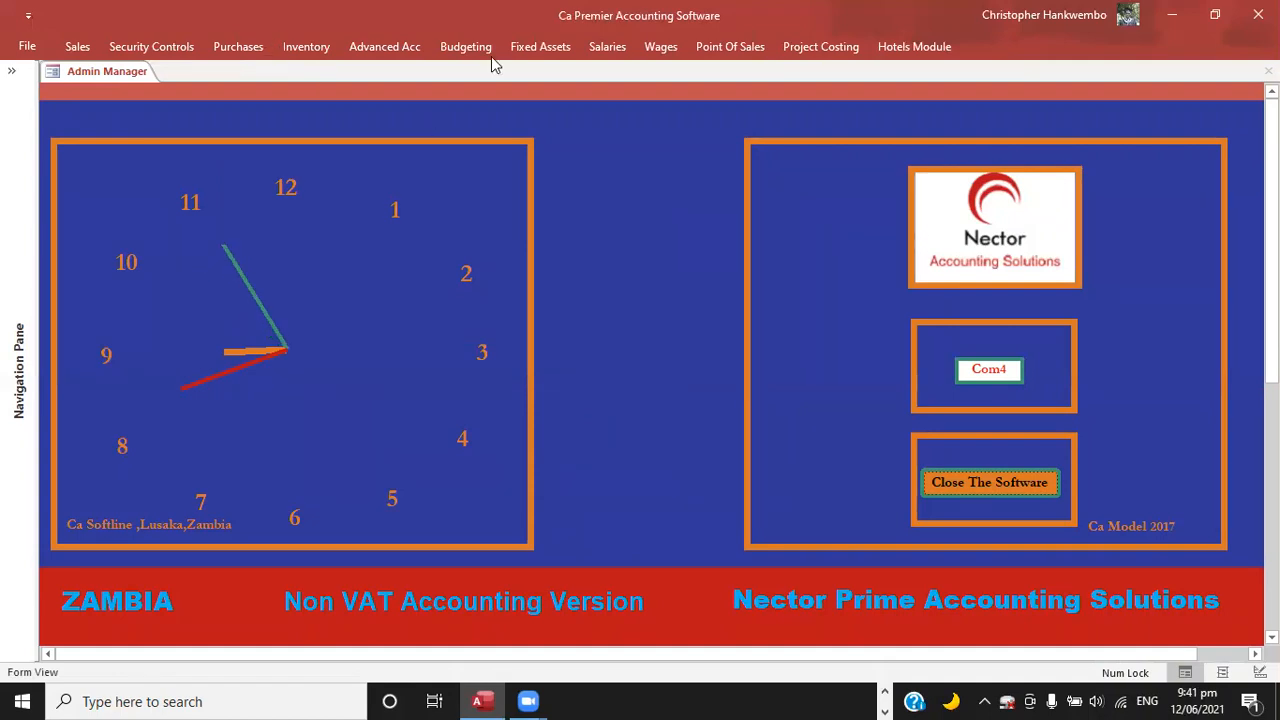
Preview the monthly trial balance with both month-end dates set to 12/06/2021.
left_click(397, 49)
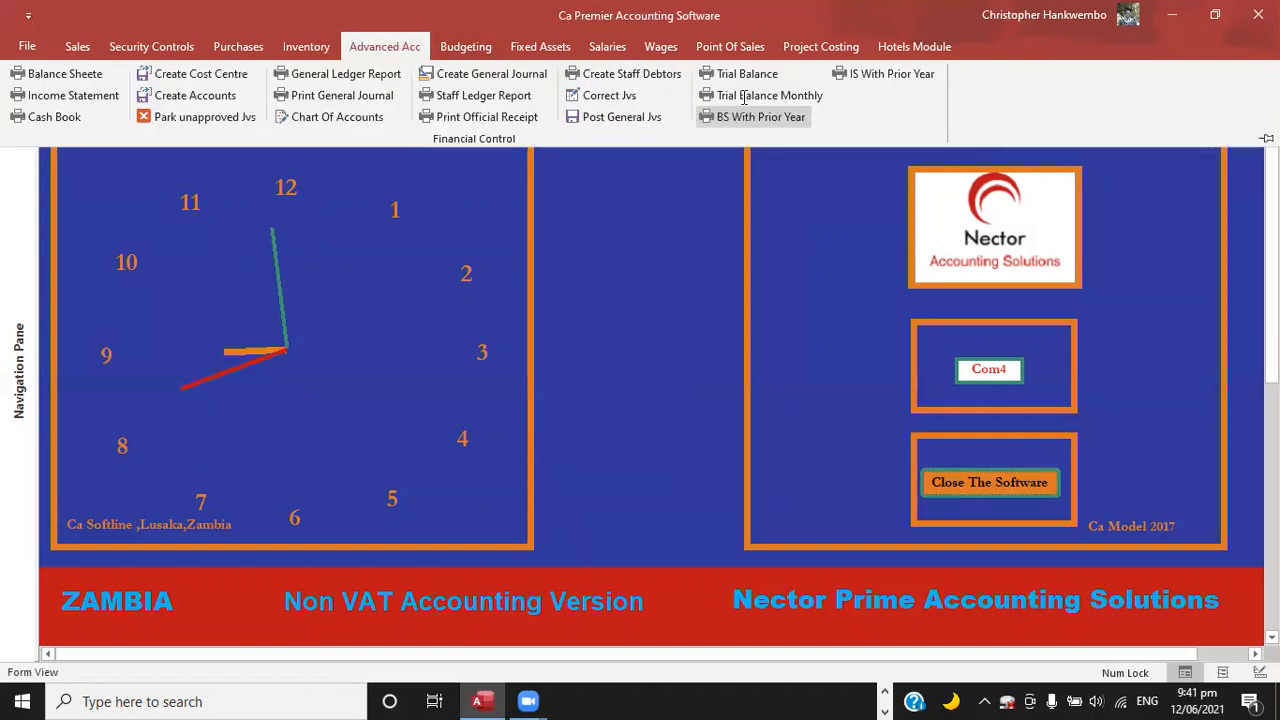
left_click(746, 96)
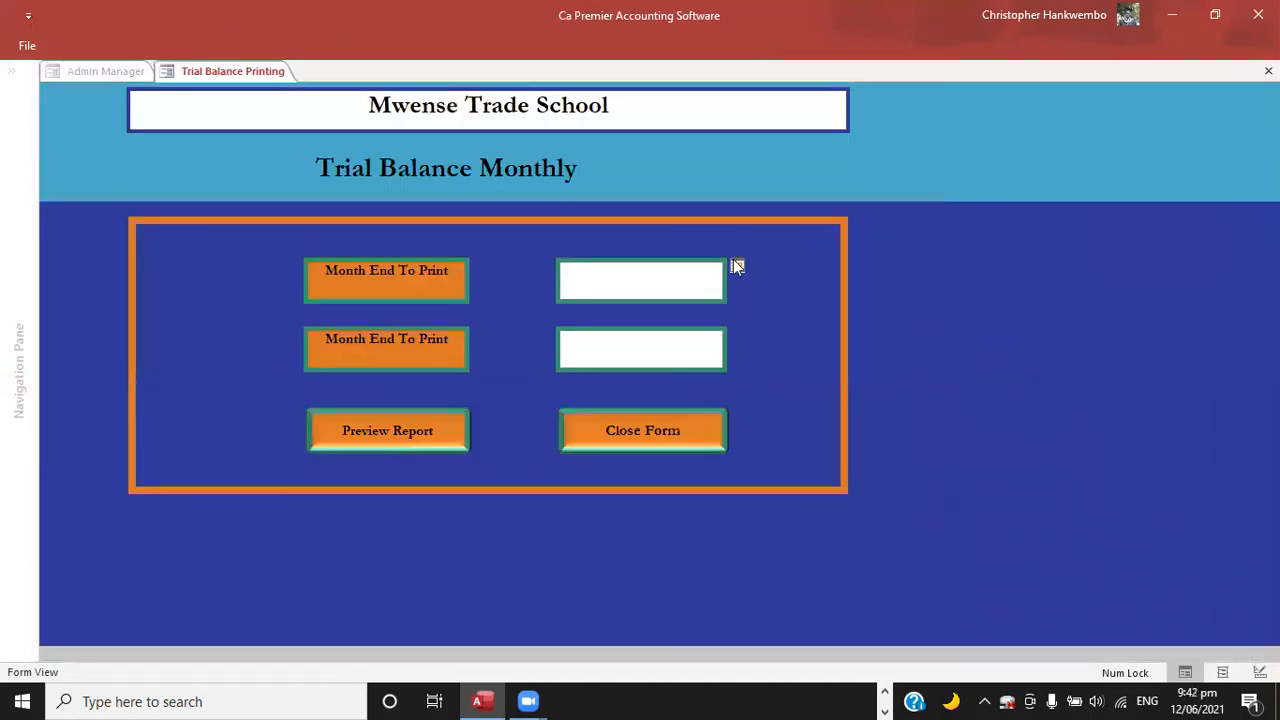
left_click(737, 266)
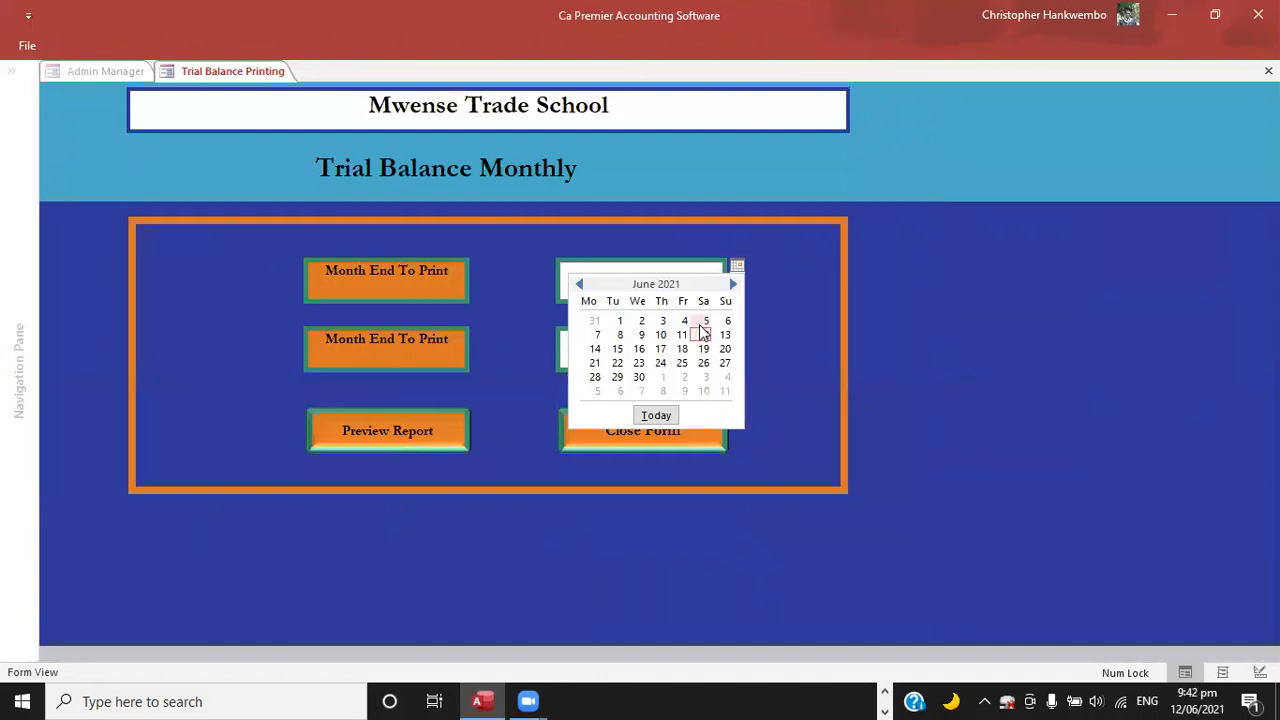
left_click(705, 322)
key("Tab")
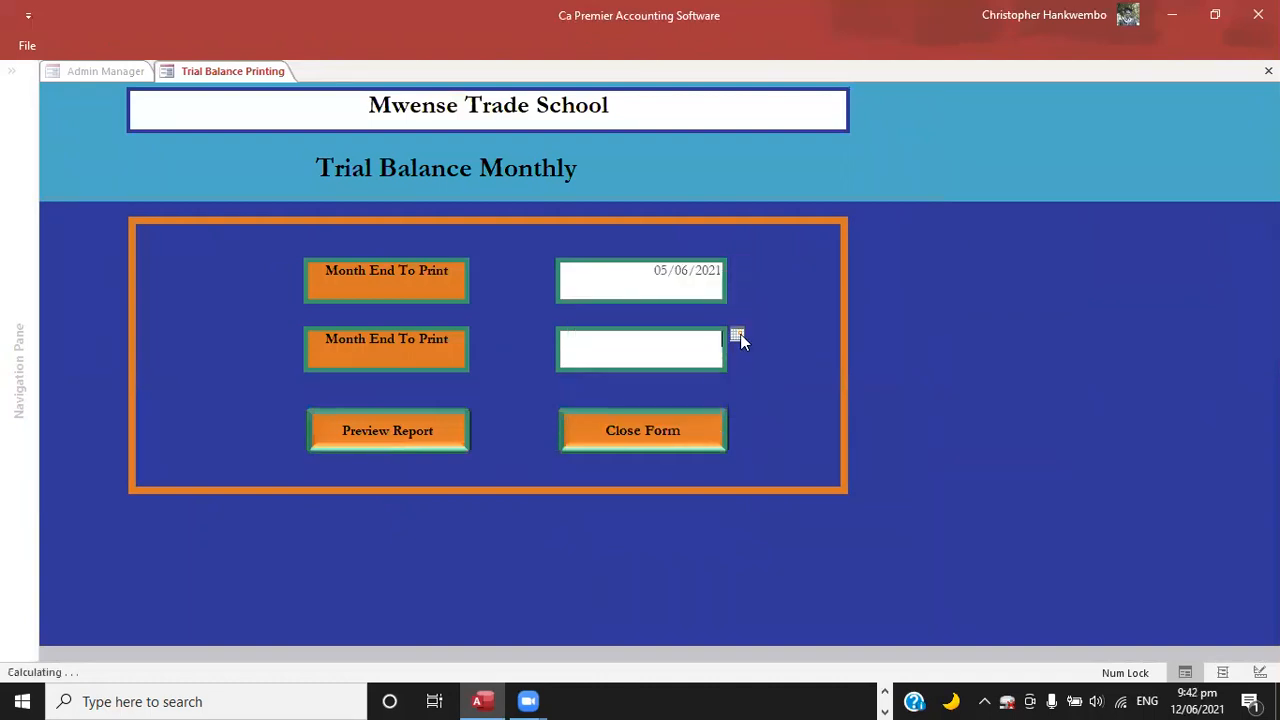
left_click(737, 337)
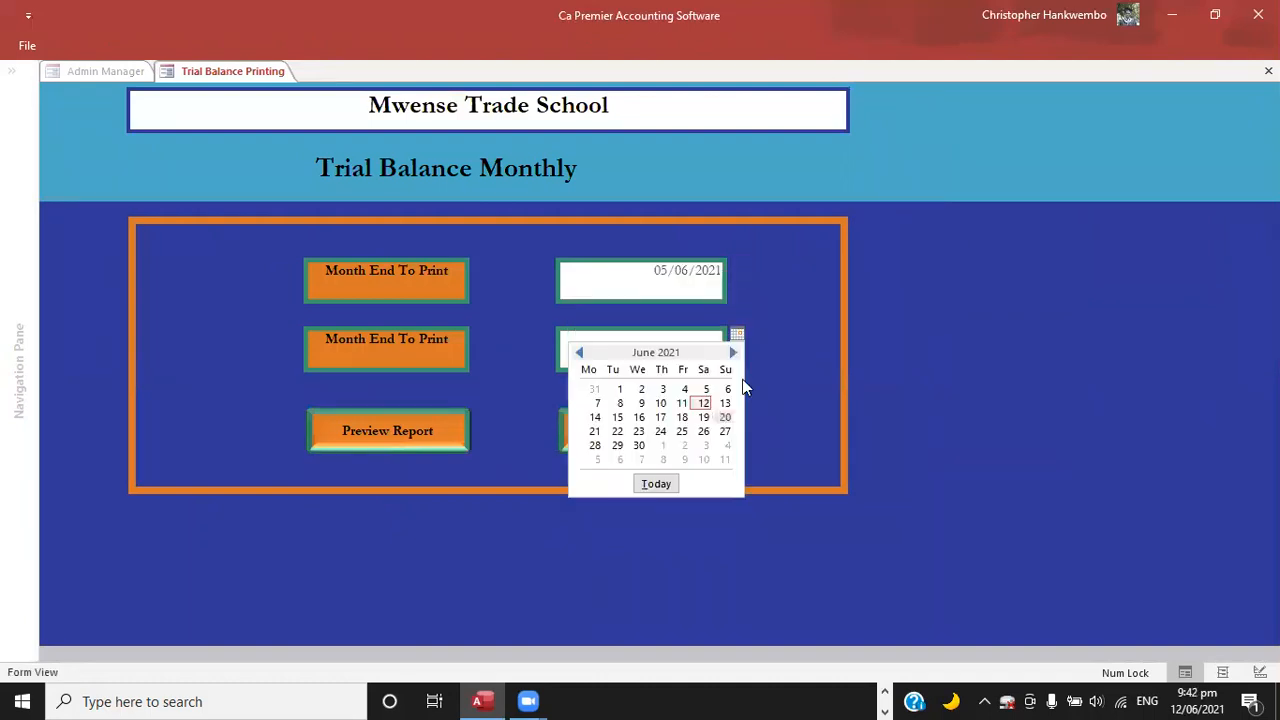
left_click(727, 271)
left_click(737, 266)
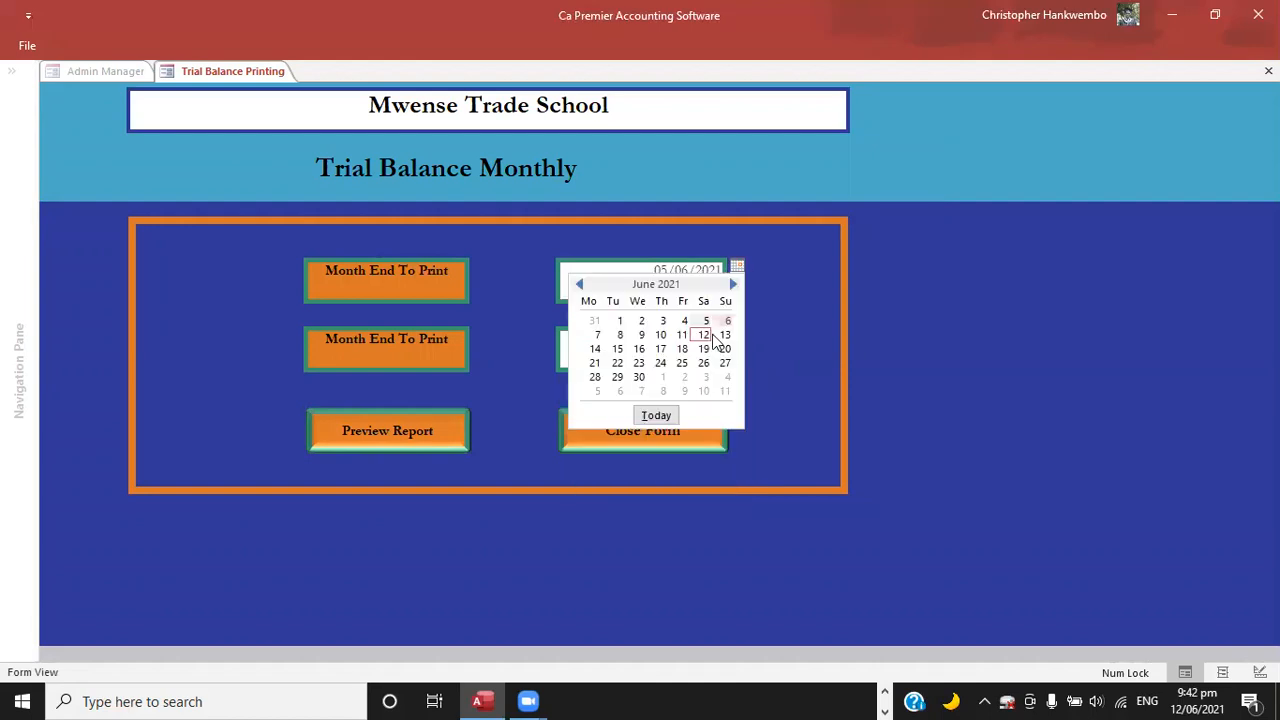
left_click(704, 334)
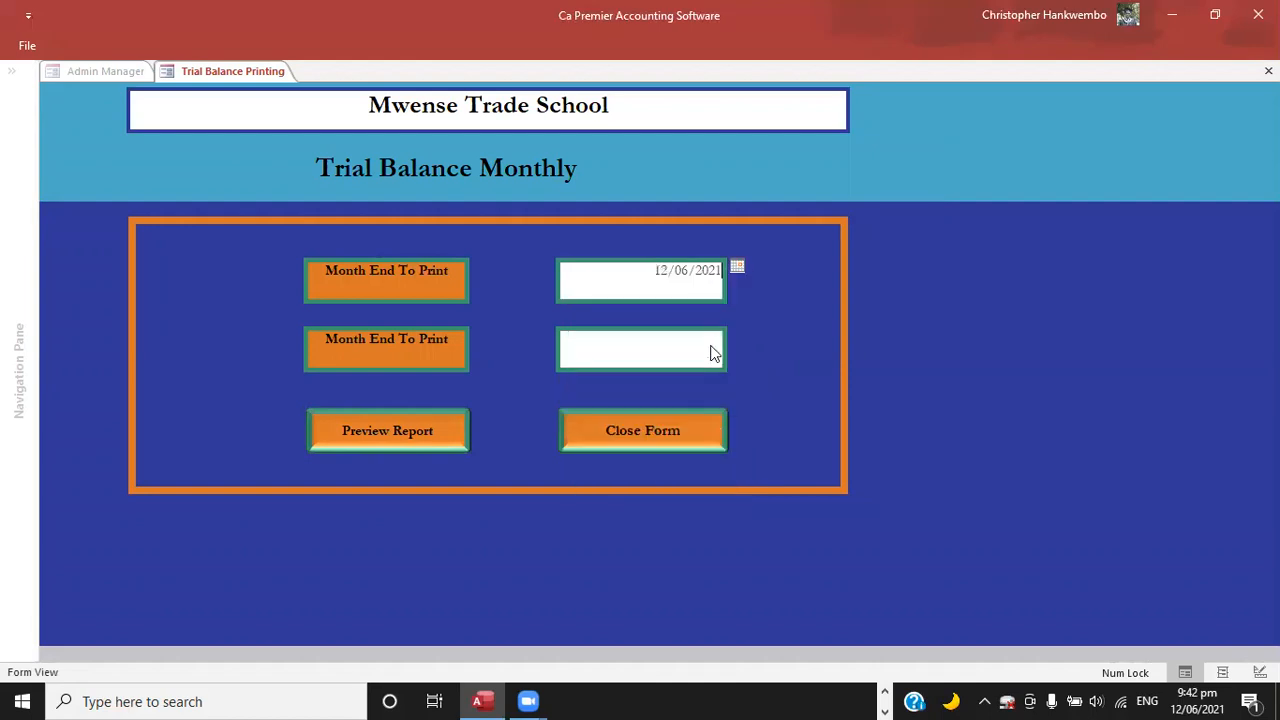
left_click(720, 344)
left_click(705, 400)
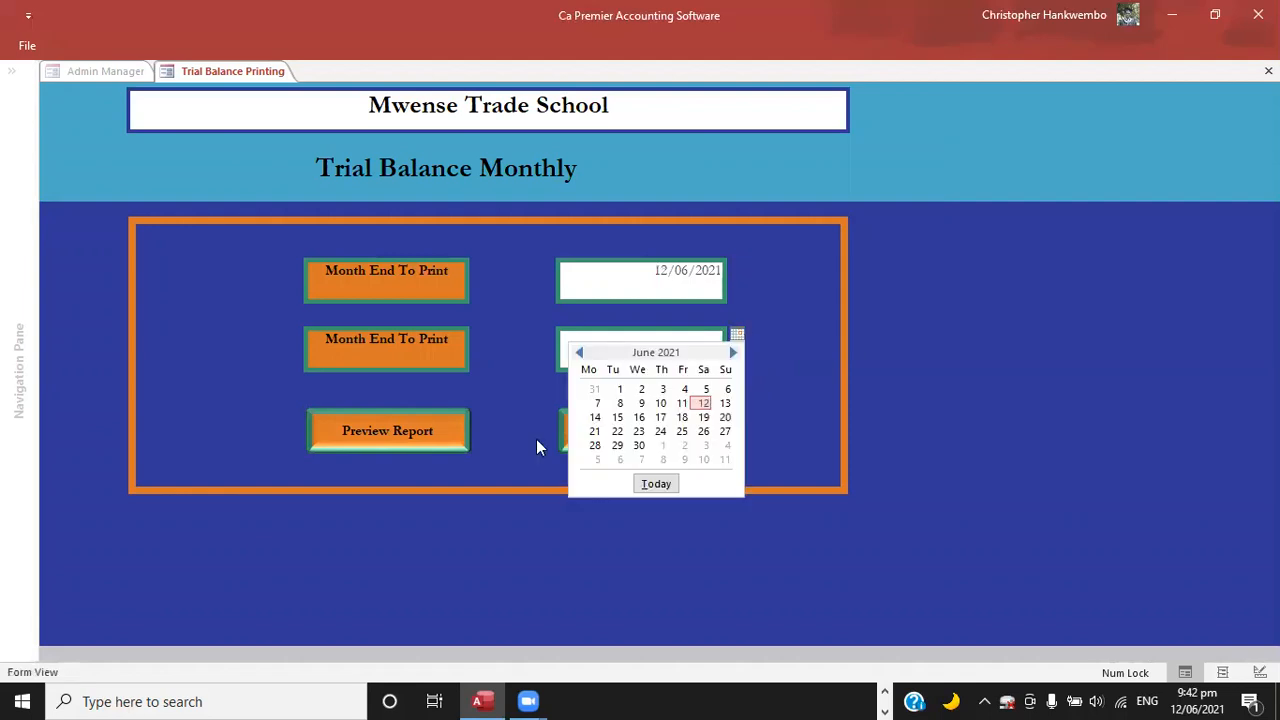
left_click(435, 428)
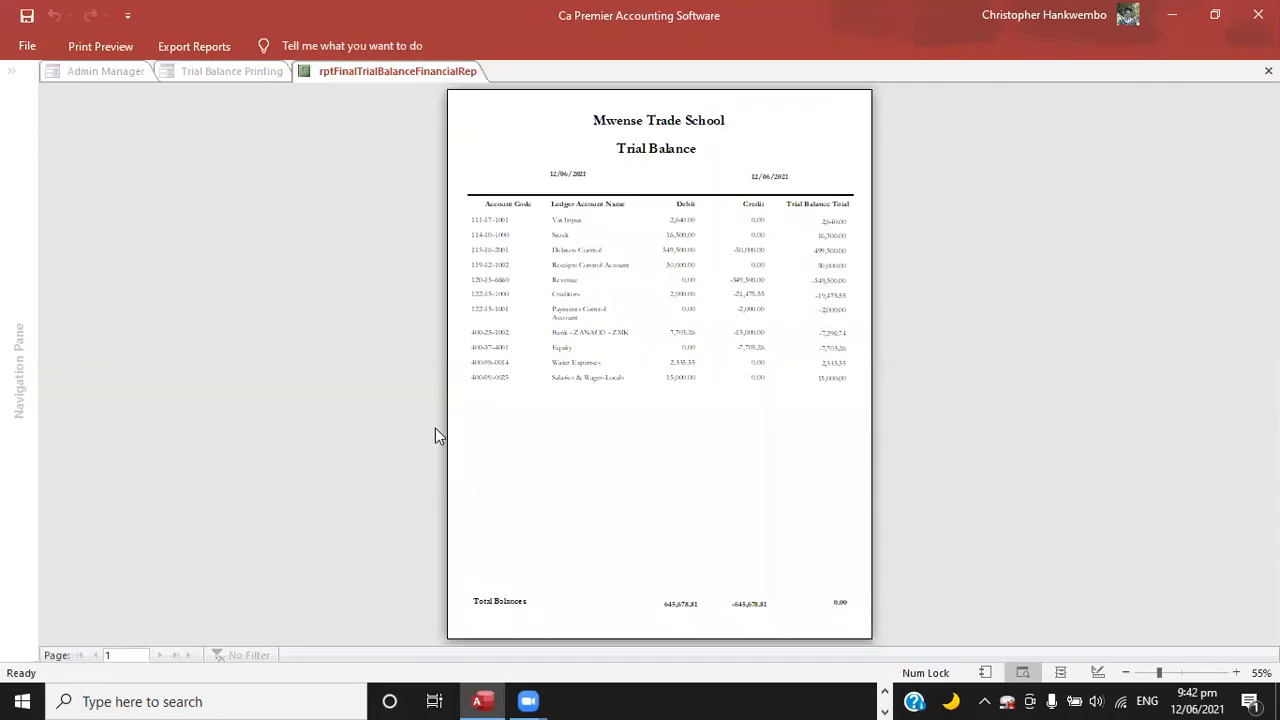
Examine the trial balance's account lines and total balances, and close the report and its printing form.
left_click(855, 462)
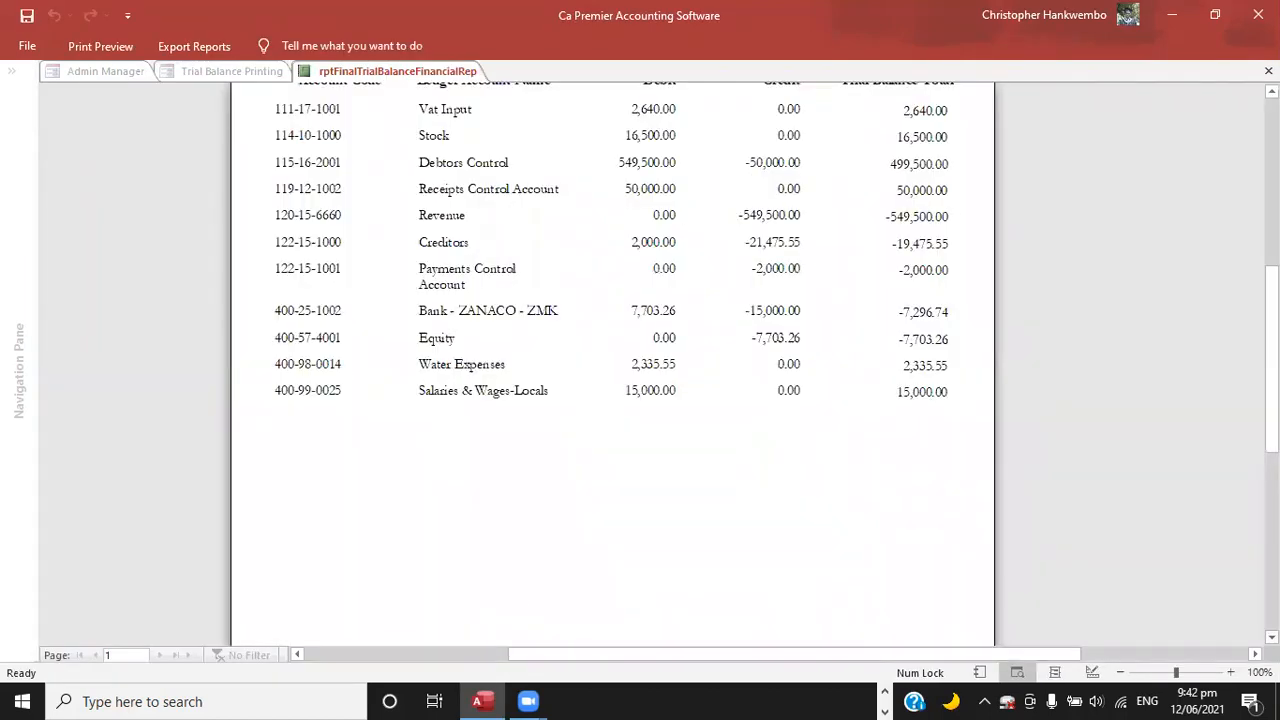
scroll(612, 360, "down", 5)
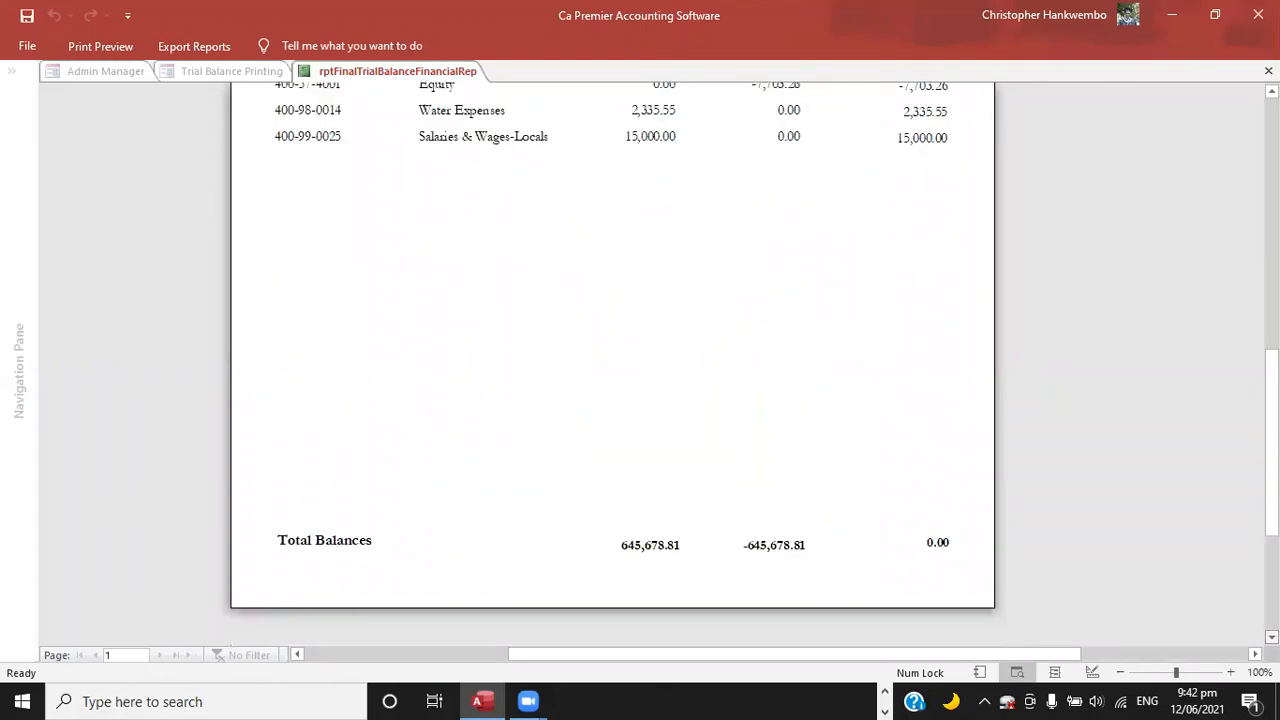
scroll(612, 360, "up", 10)
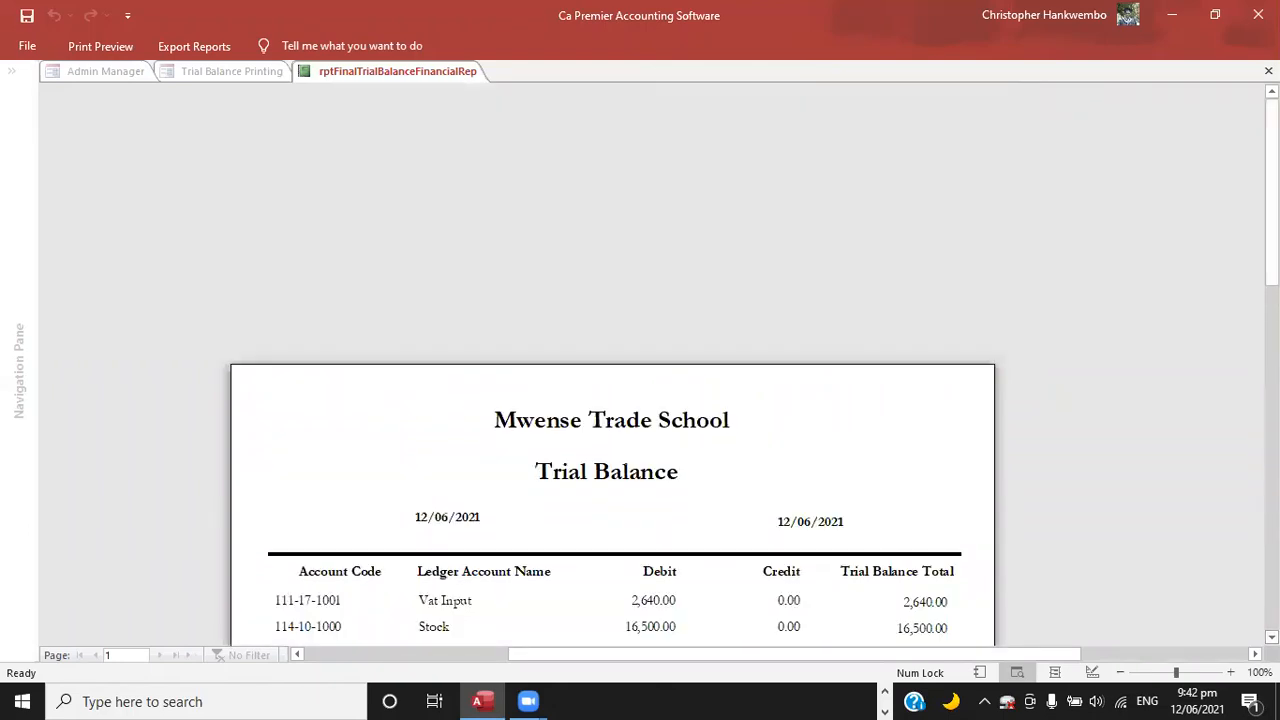
scroll(612, 400, "down", 3)
scroll(809, 414, "down", 2)
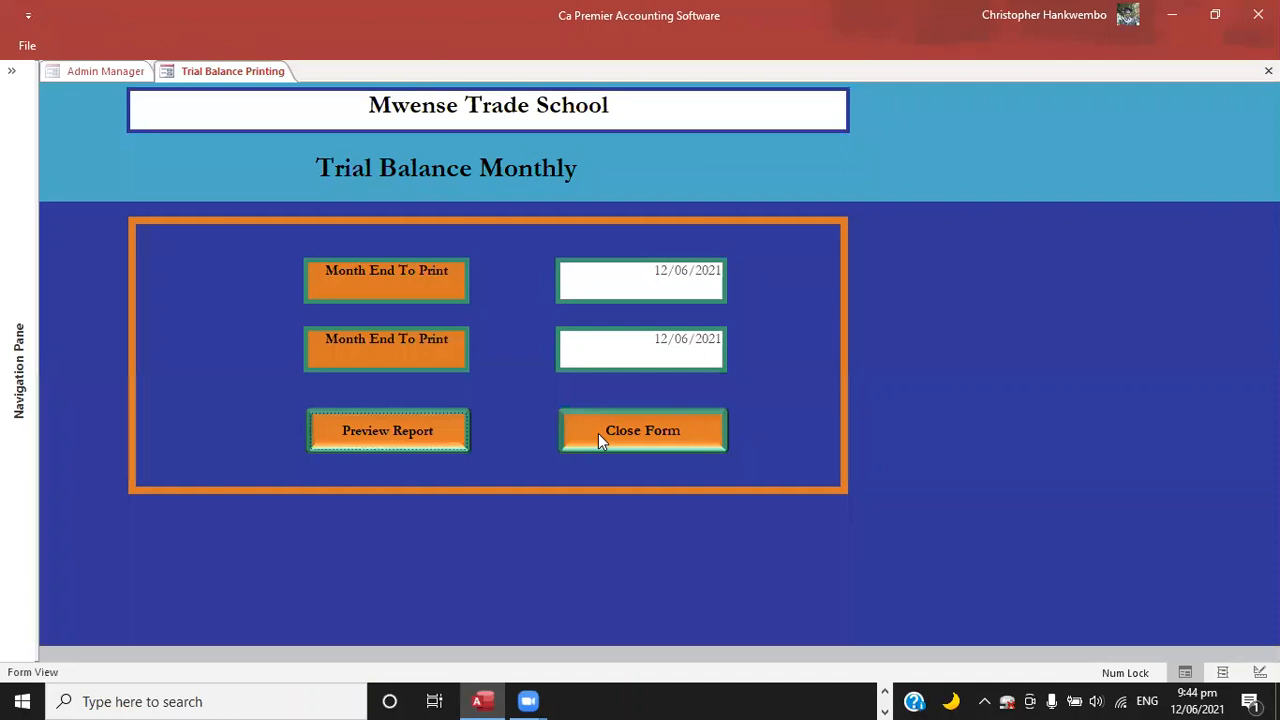
left_click(598, 433)
left_click(362, 50)
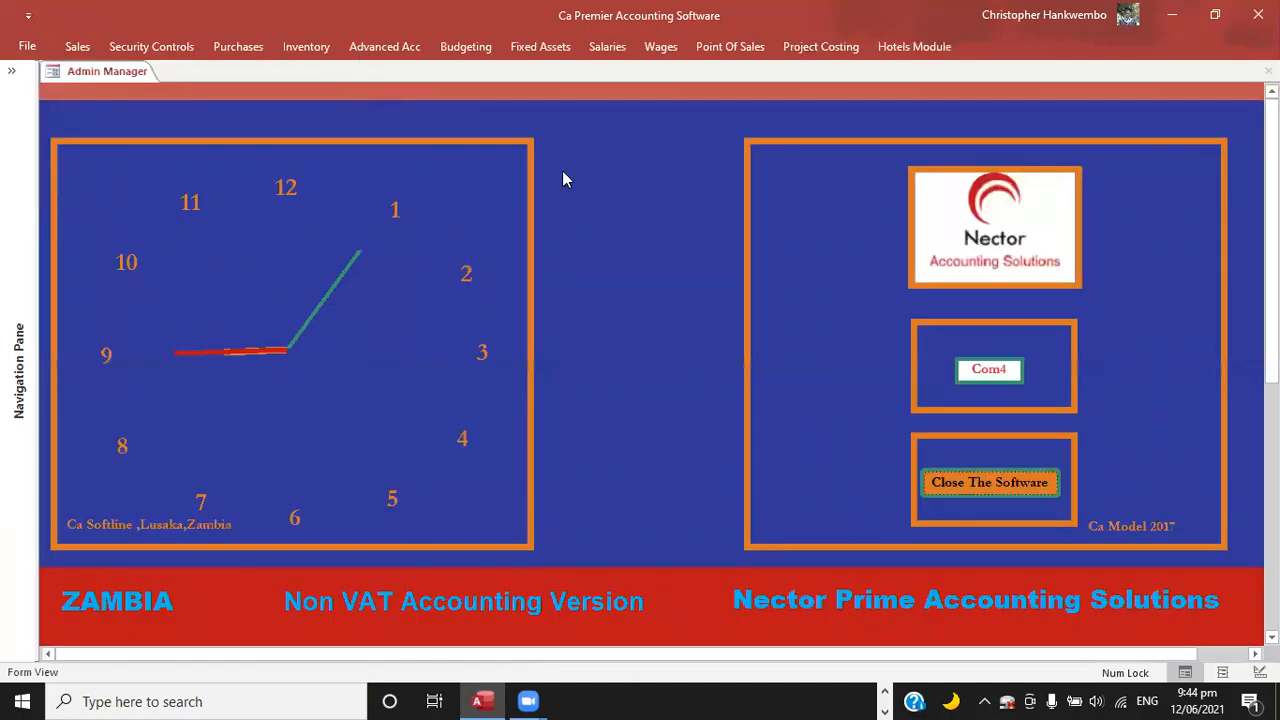